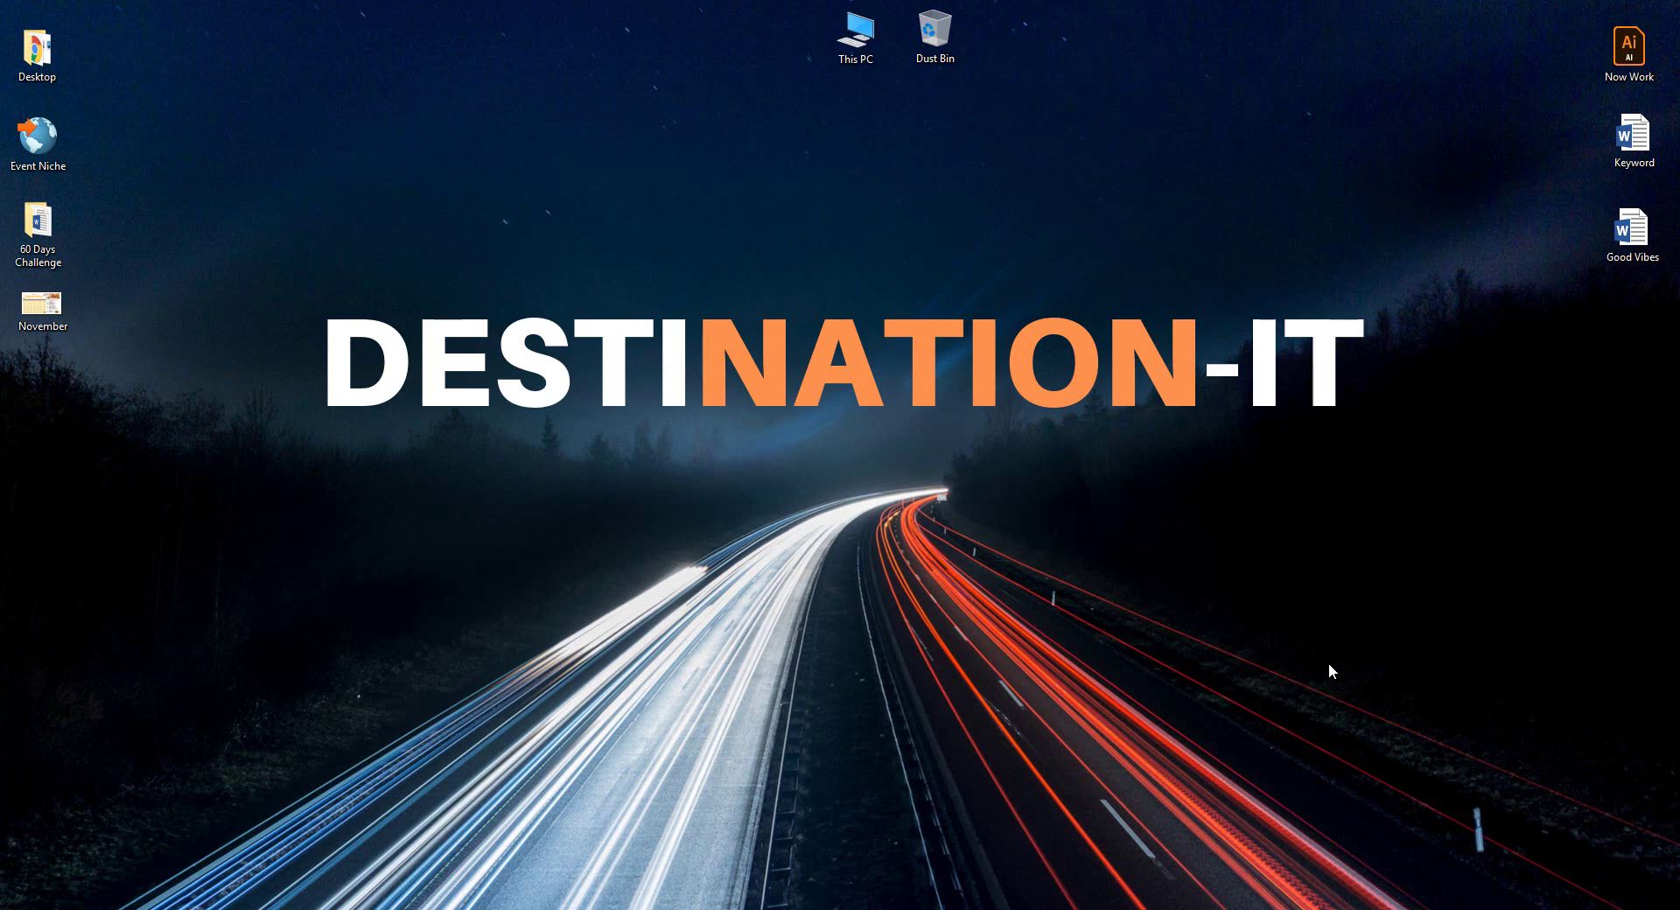
Open Now Work.ai from the desktop in Illustrator.
double_click(1610, 78)
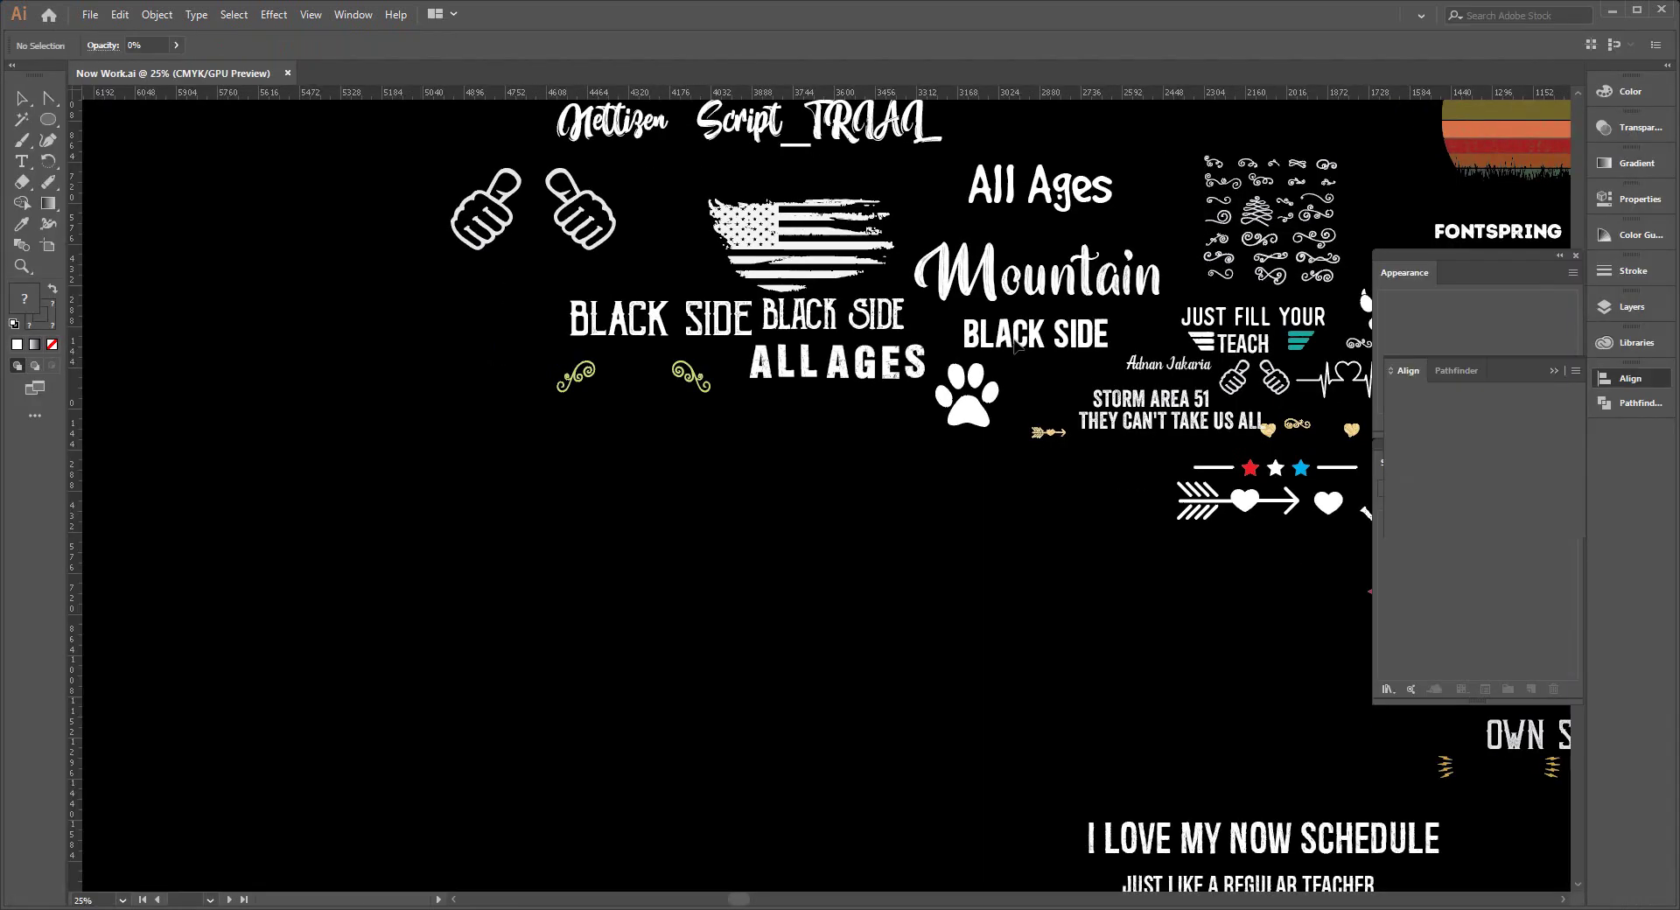
Create a new 13 × 18 in document in inches, then return to the Now Work.ai tab.
click(90, 15)
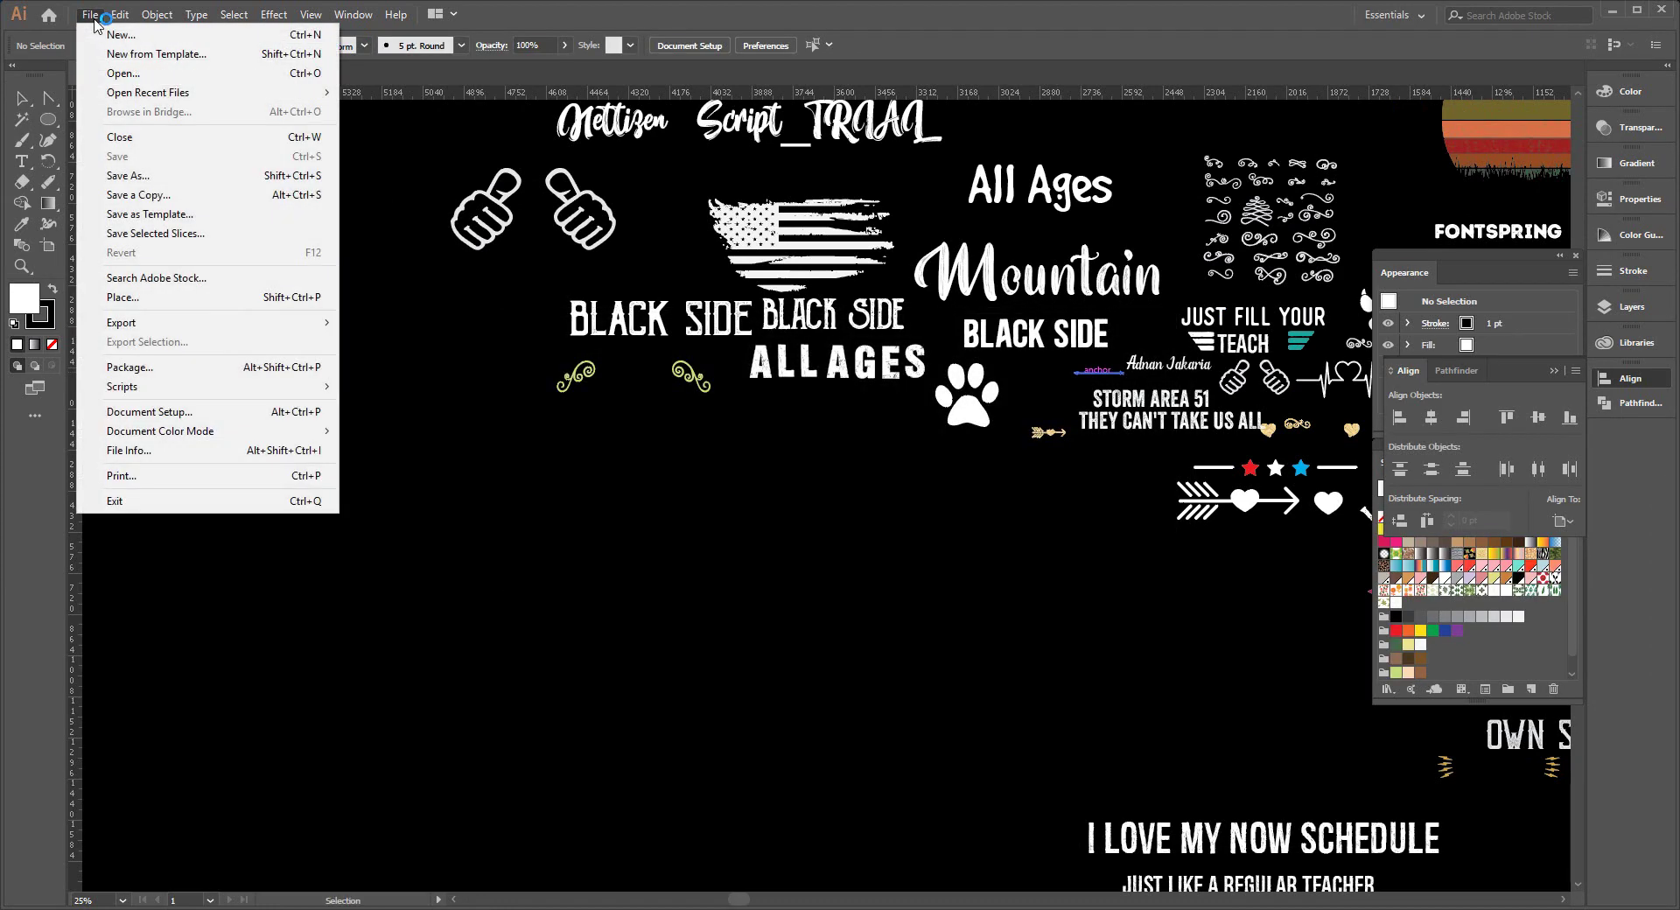
click(90, 15)
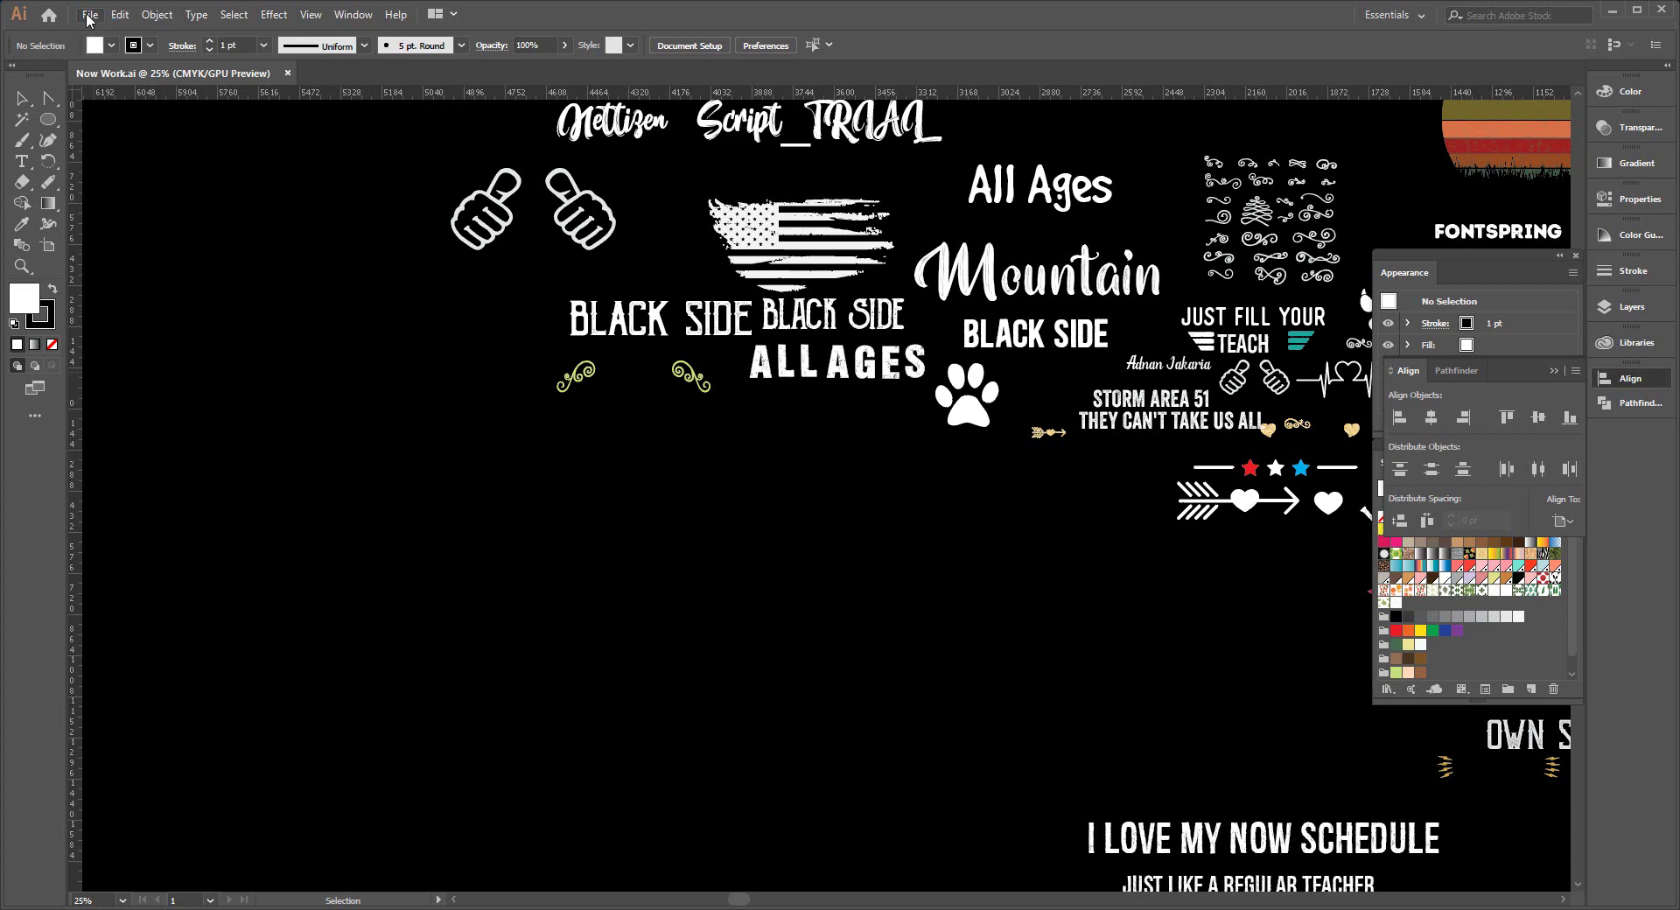
click(91, 15)
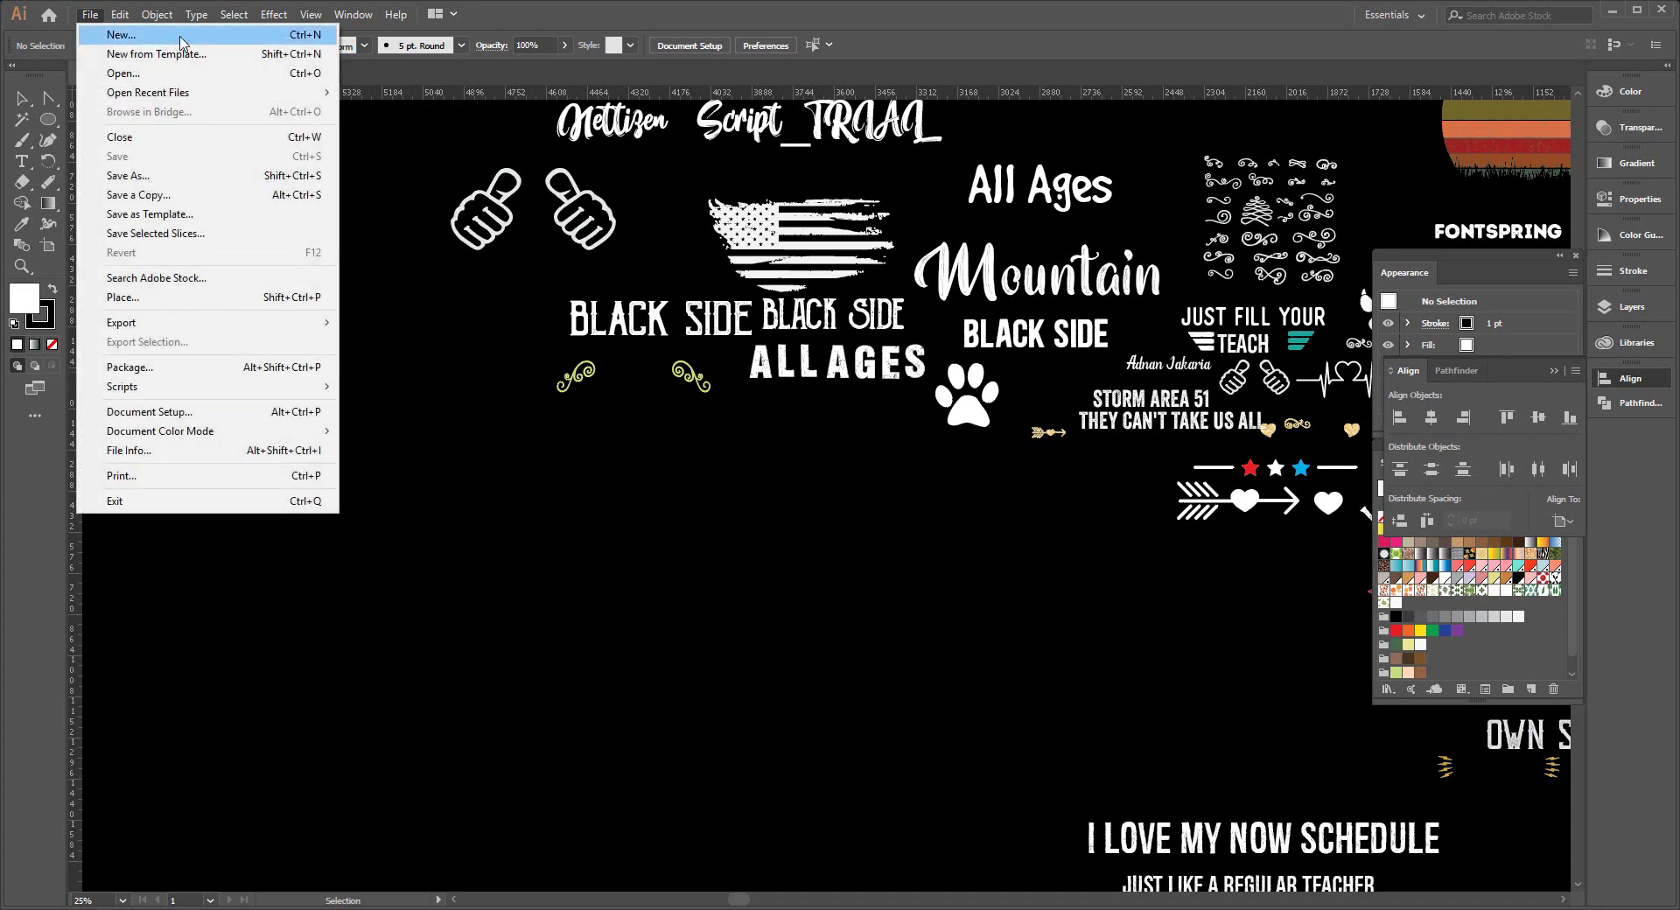
click(169, 36)
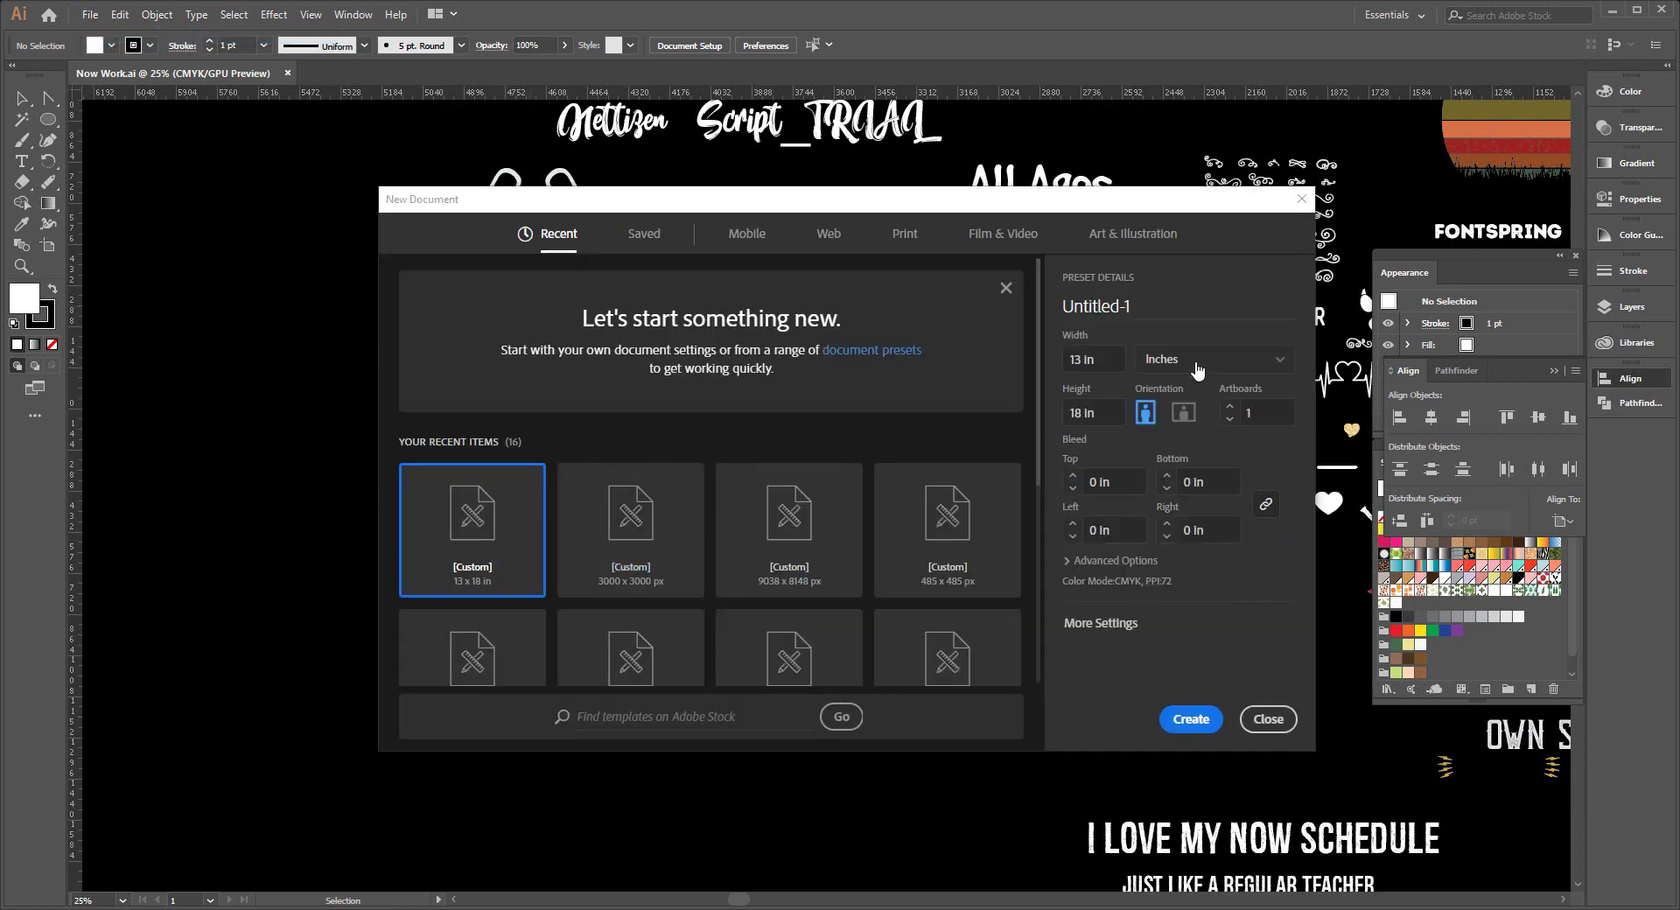
click(1194, 366)
click(1076, 398)
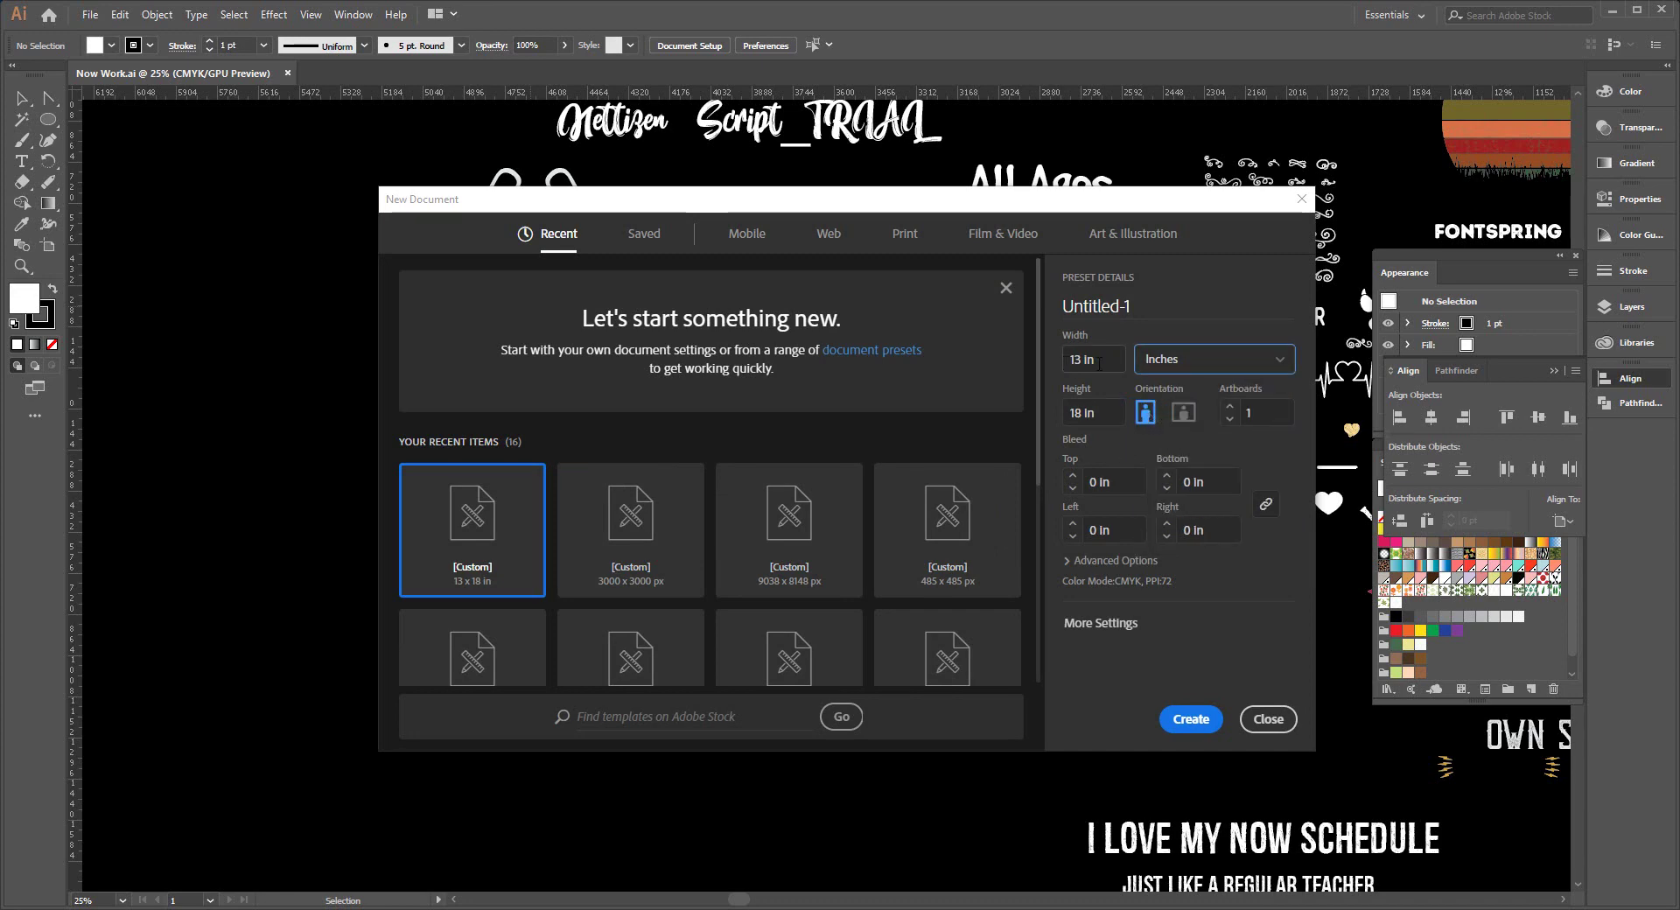
key(shift+Tab)
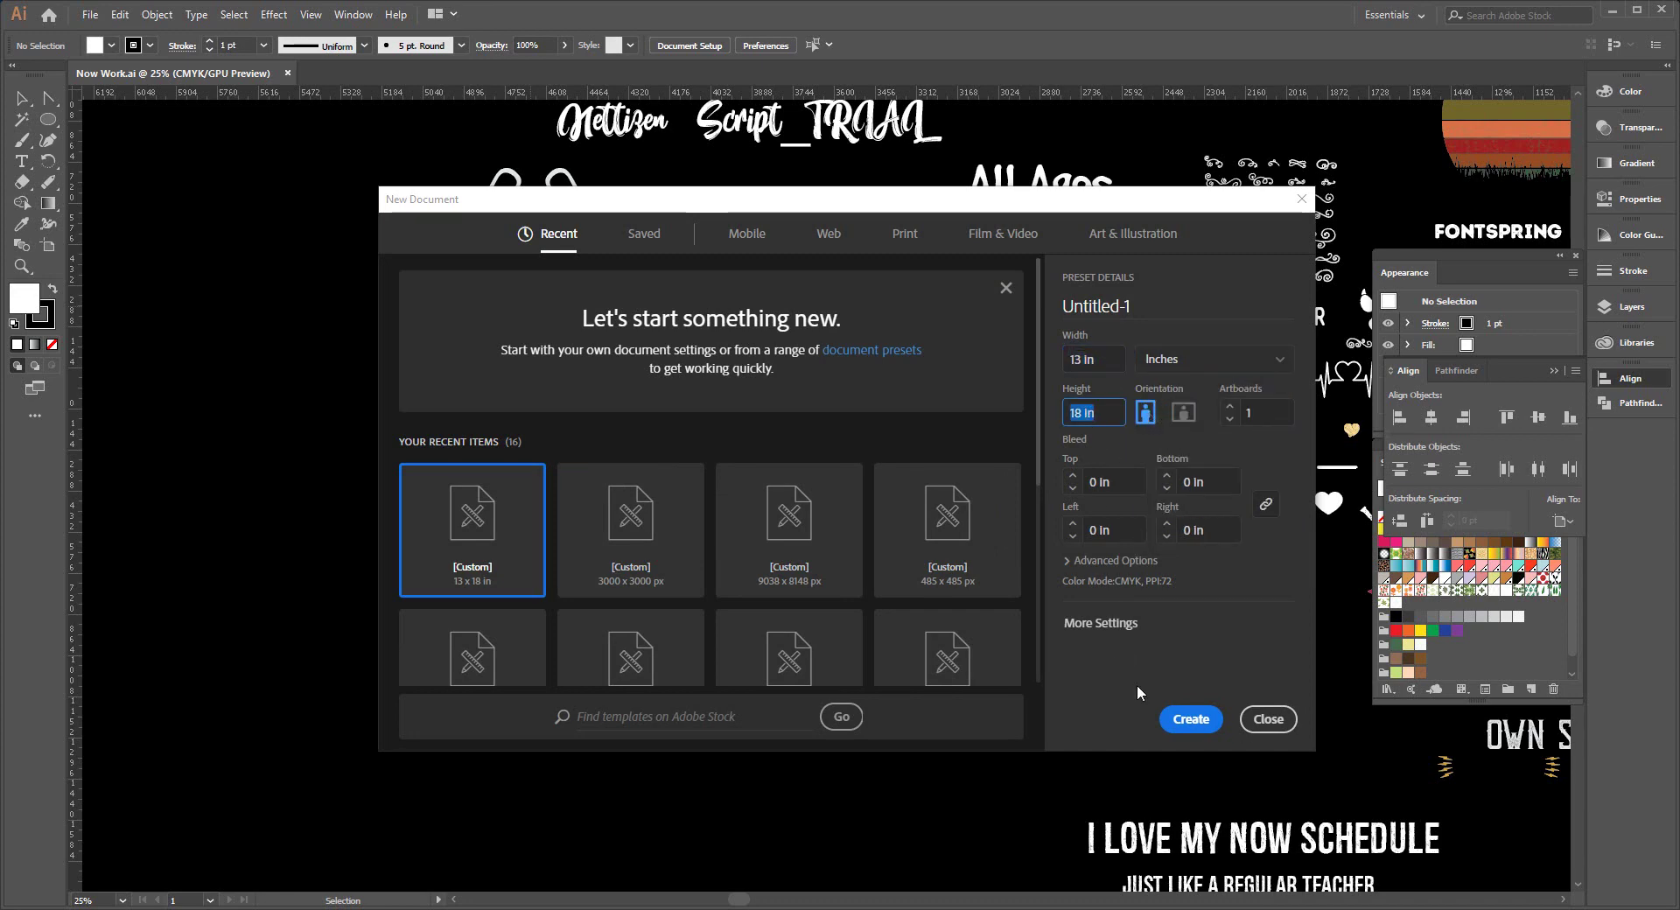
click(1182, 717)
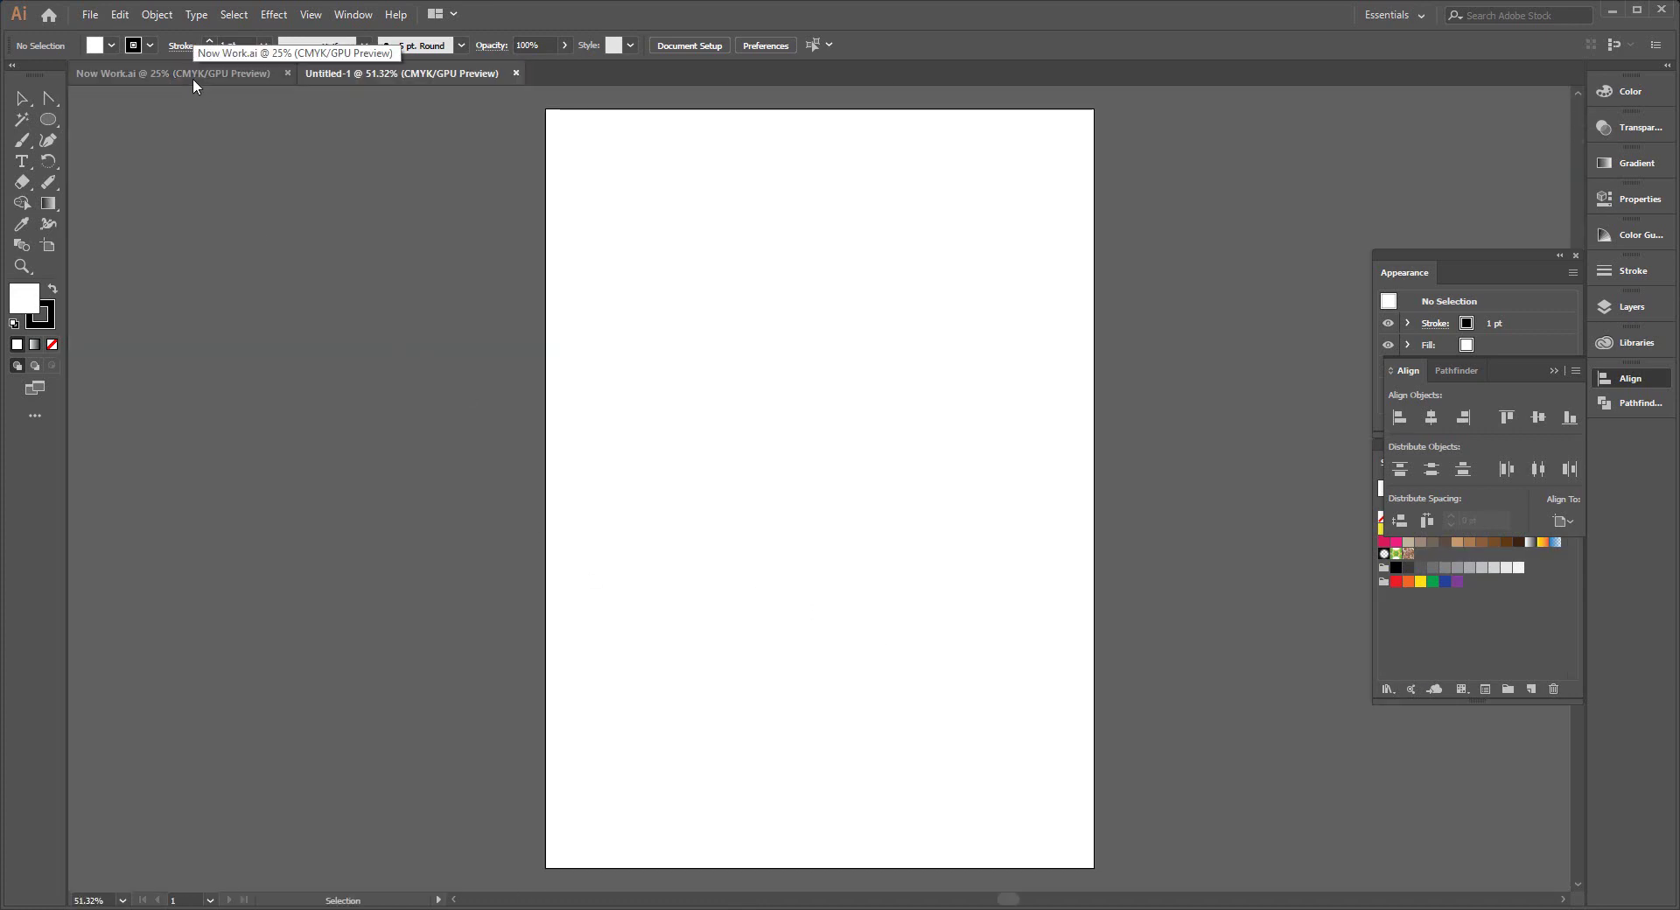
click(193, 77)
scroll(713, 644, down, 1)
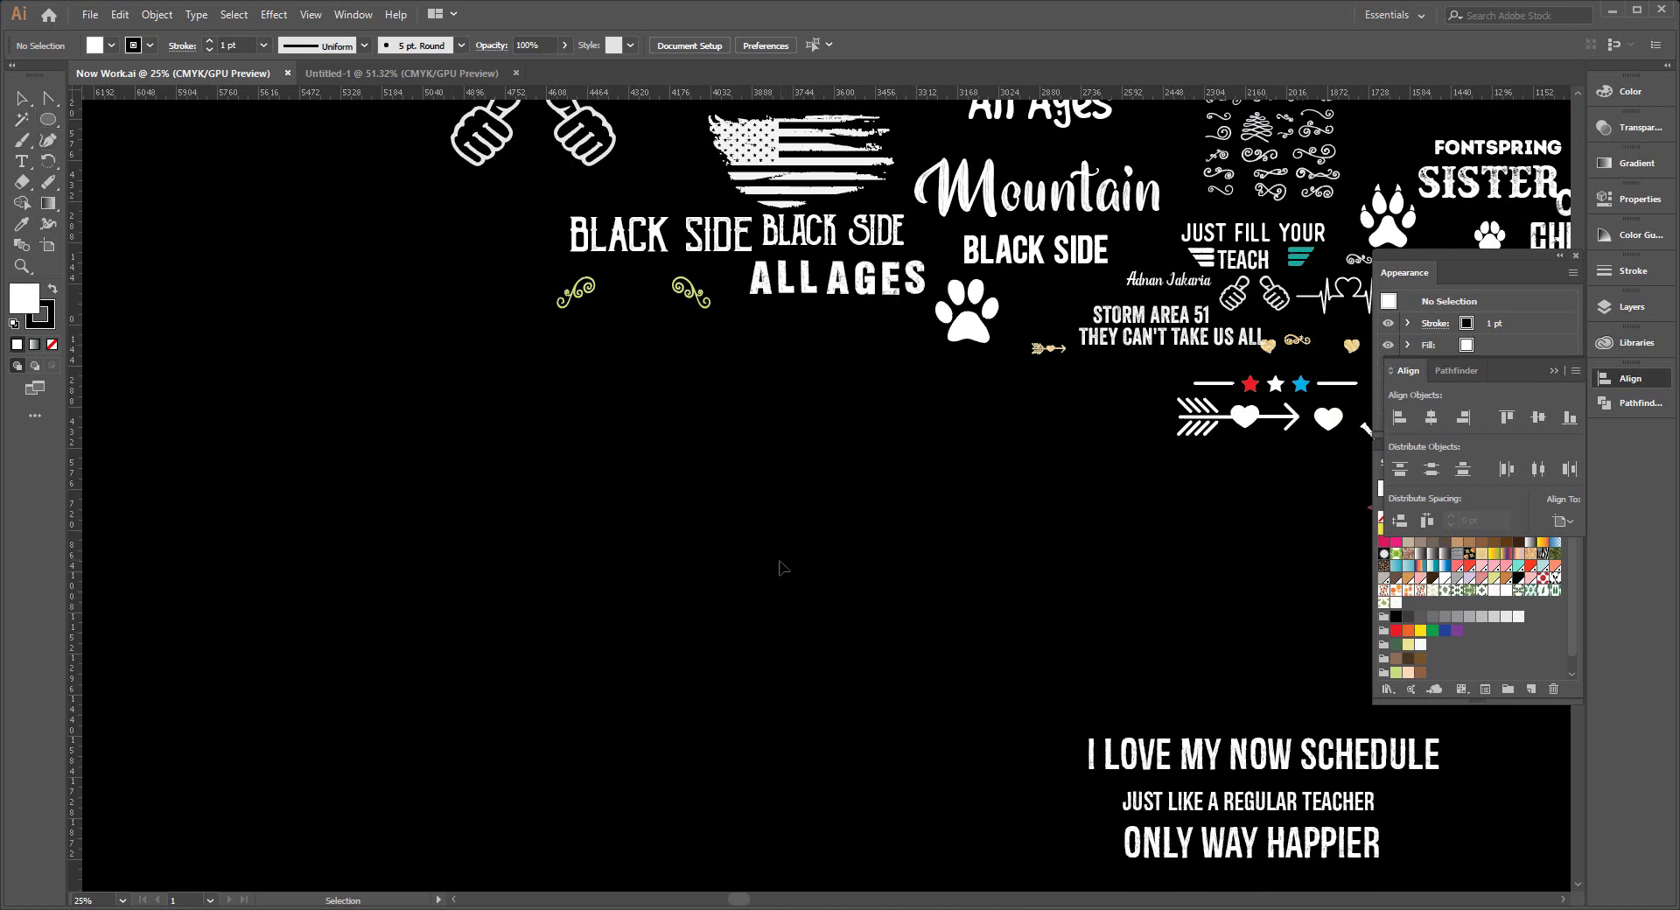
scroll(783, 565, up, 1)
scroll(648, 643, up, 1)
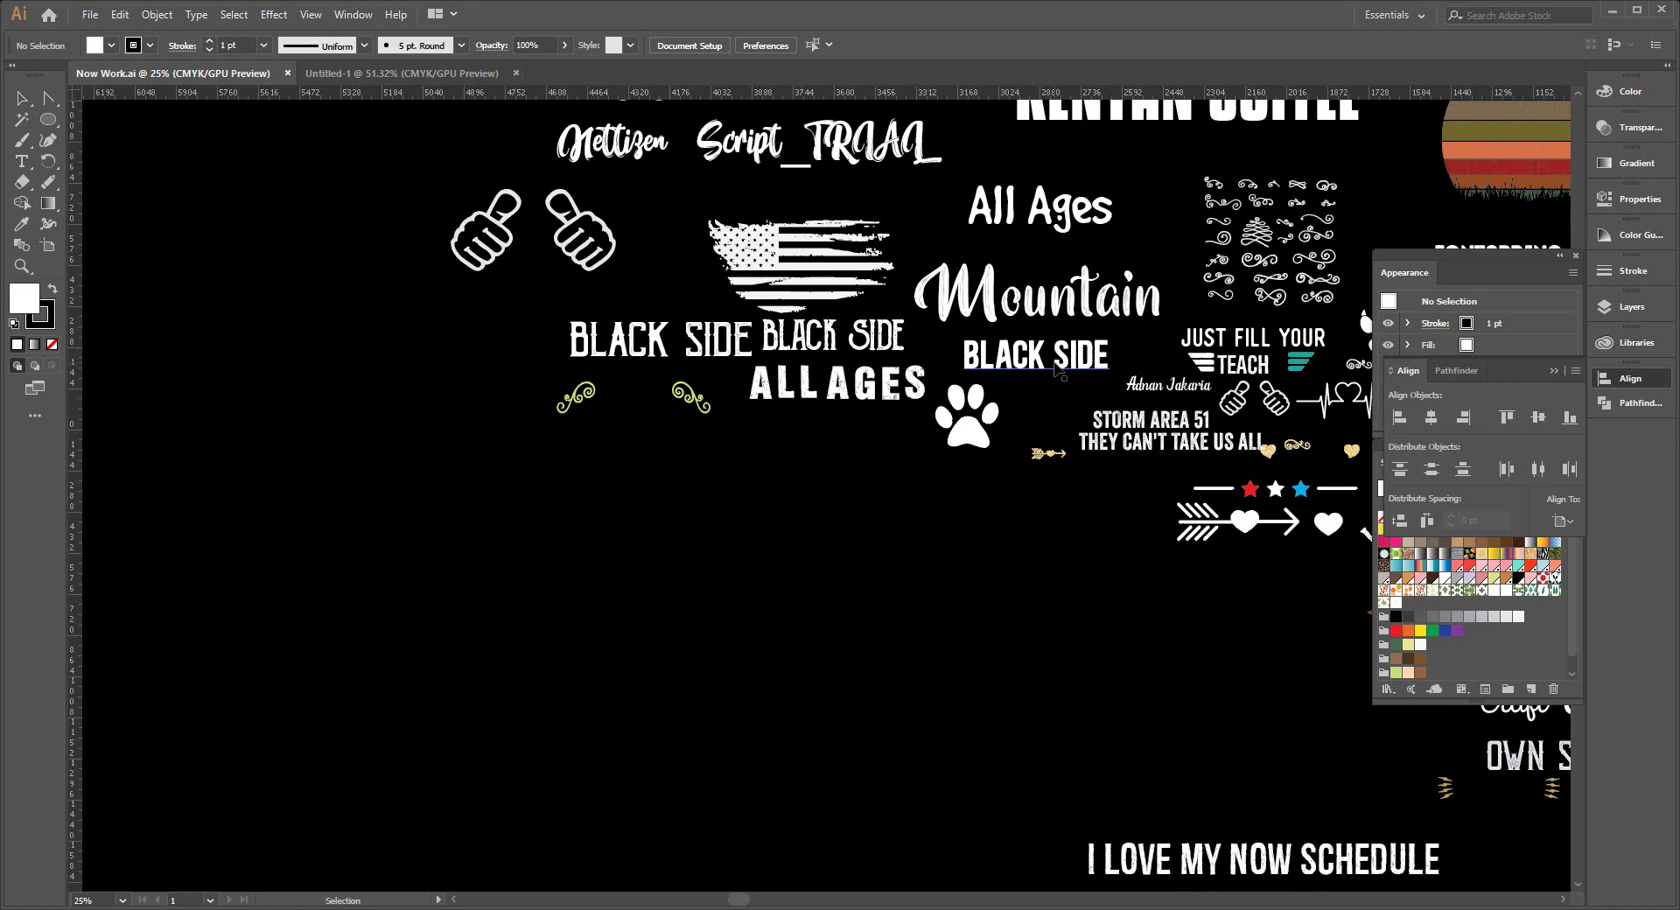
scroll(1099, 665, down, 1)
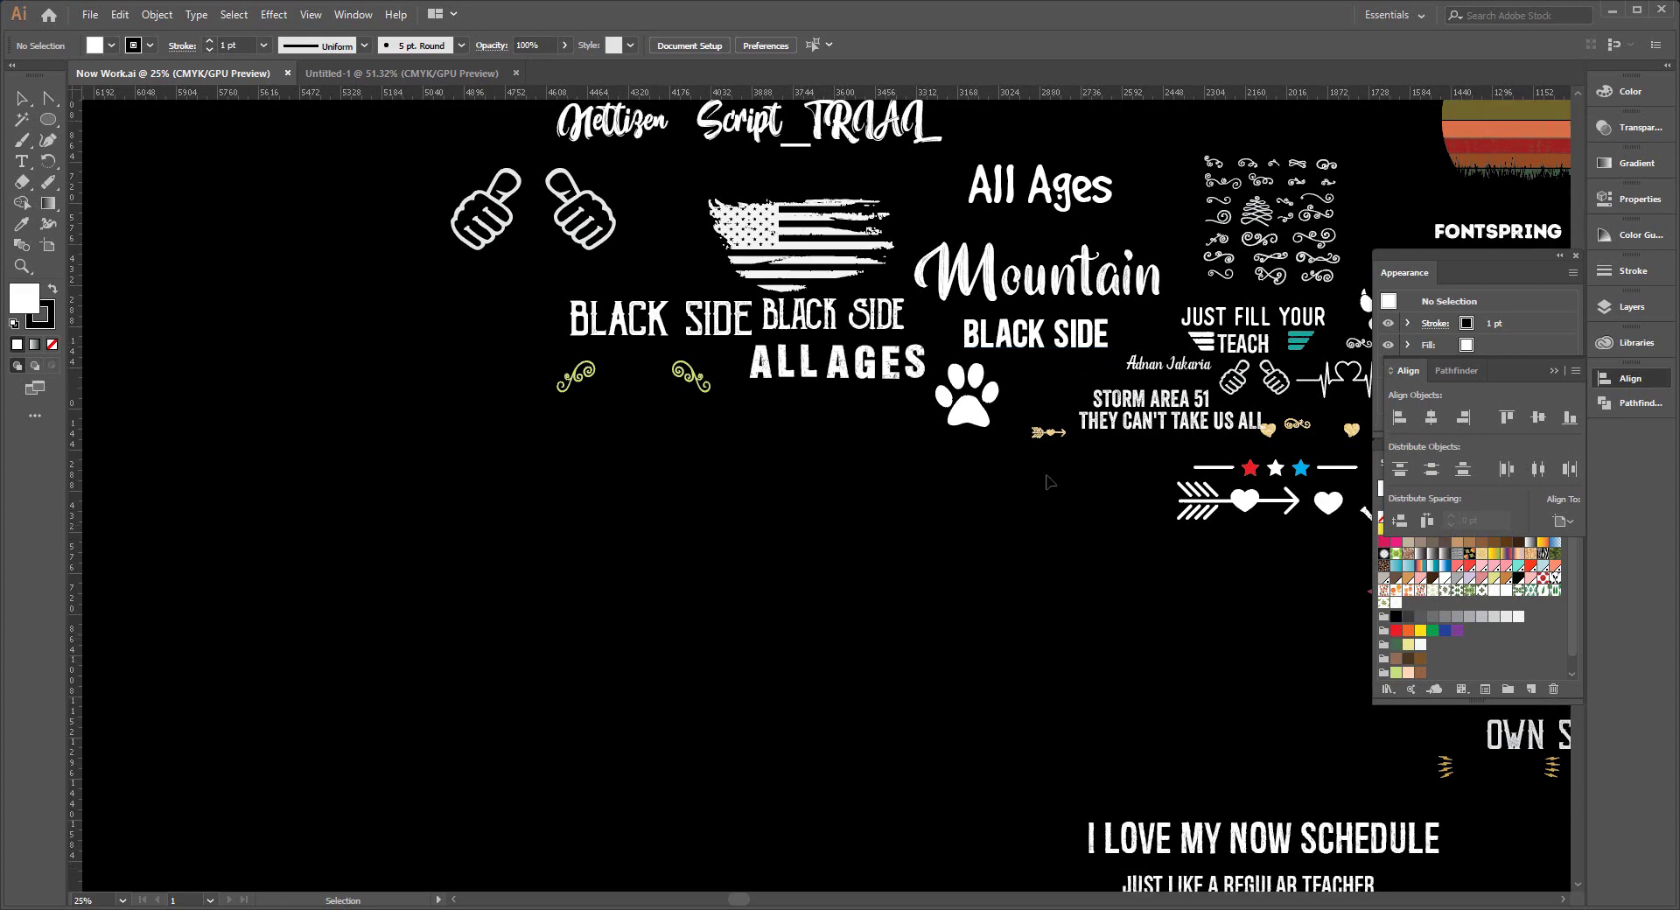
scroll(1217, 847, down, 2)
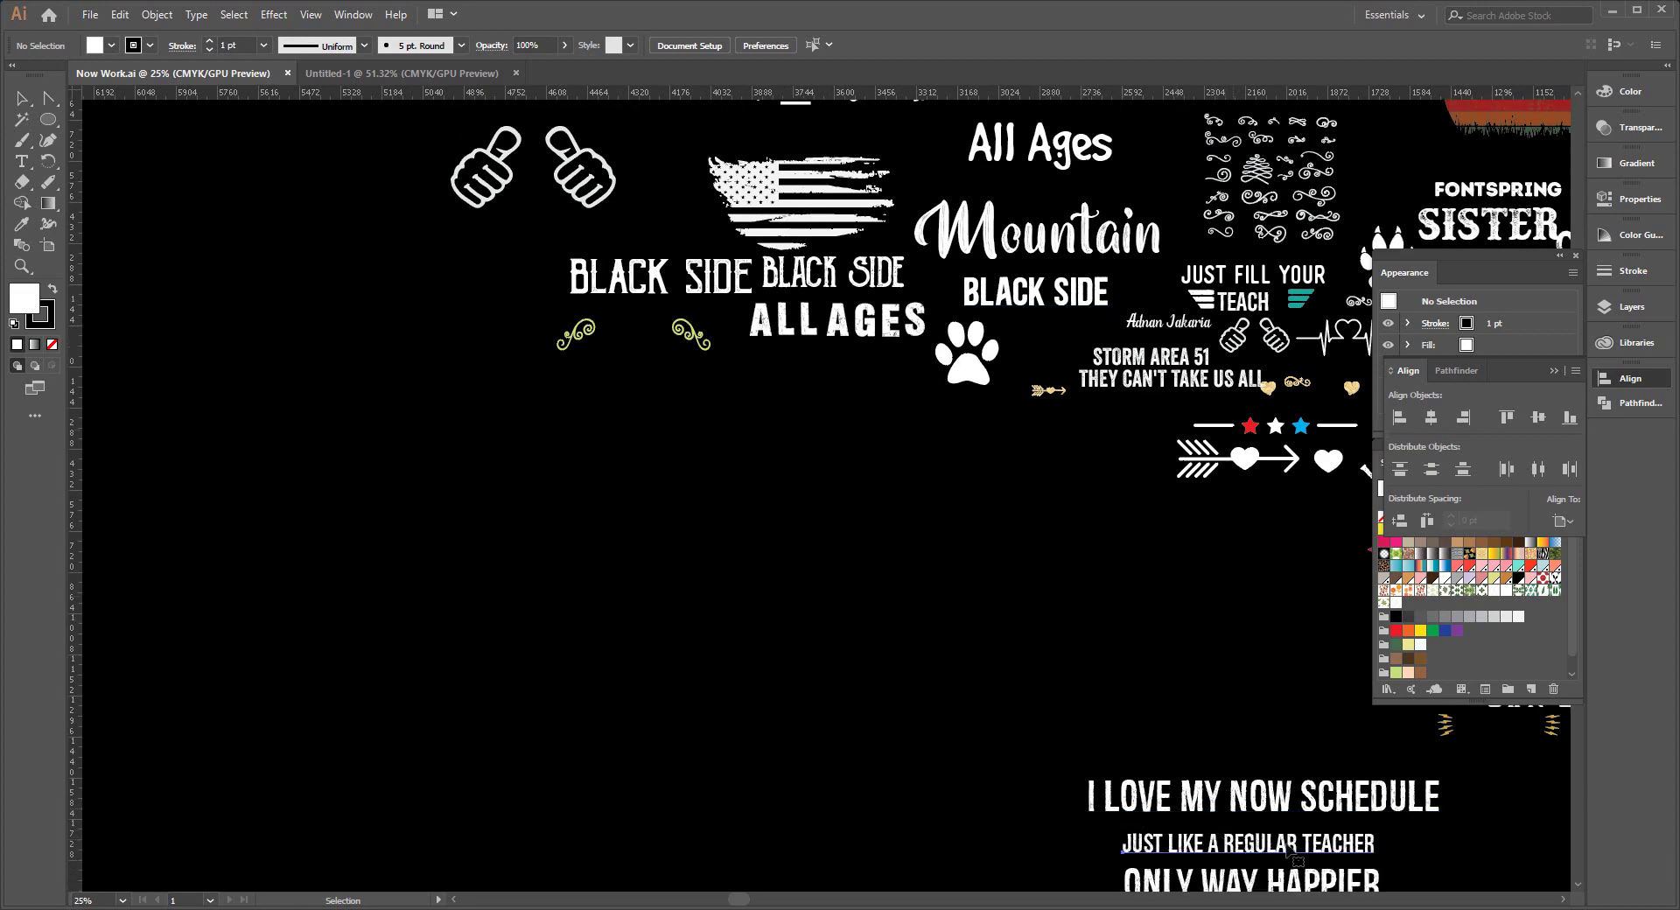
Copy the JUST LIKE A REGULAR TEACHER line into the empty area and retype it as BEING A.
click(1230, 855)
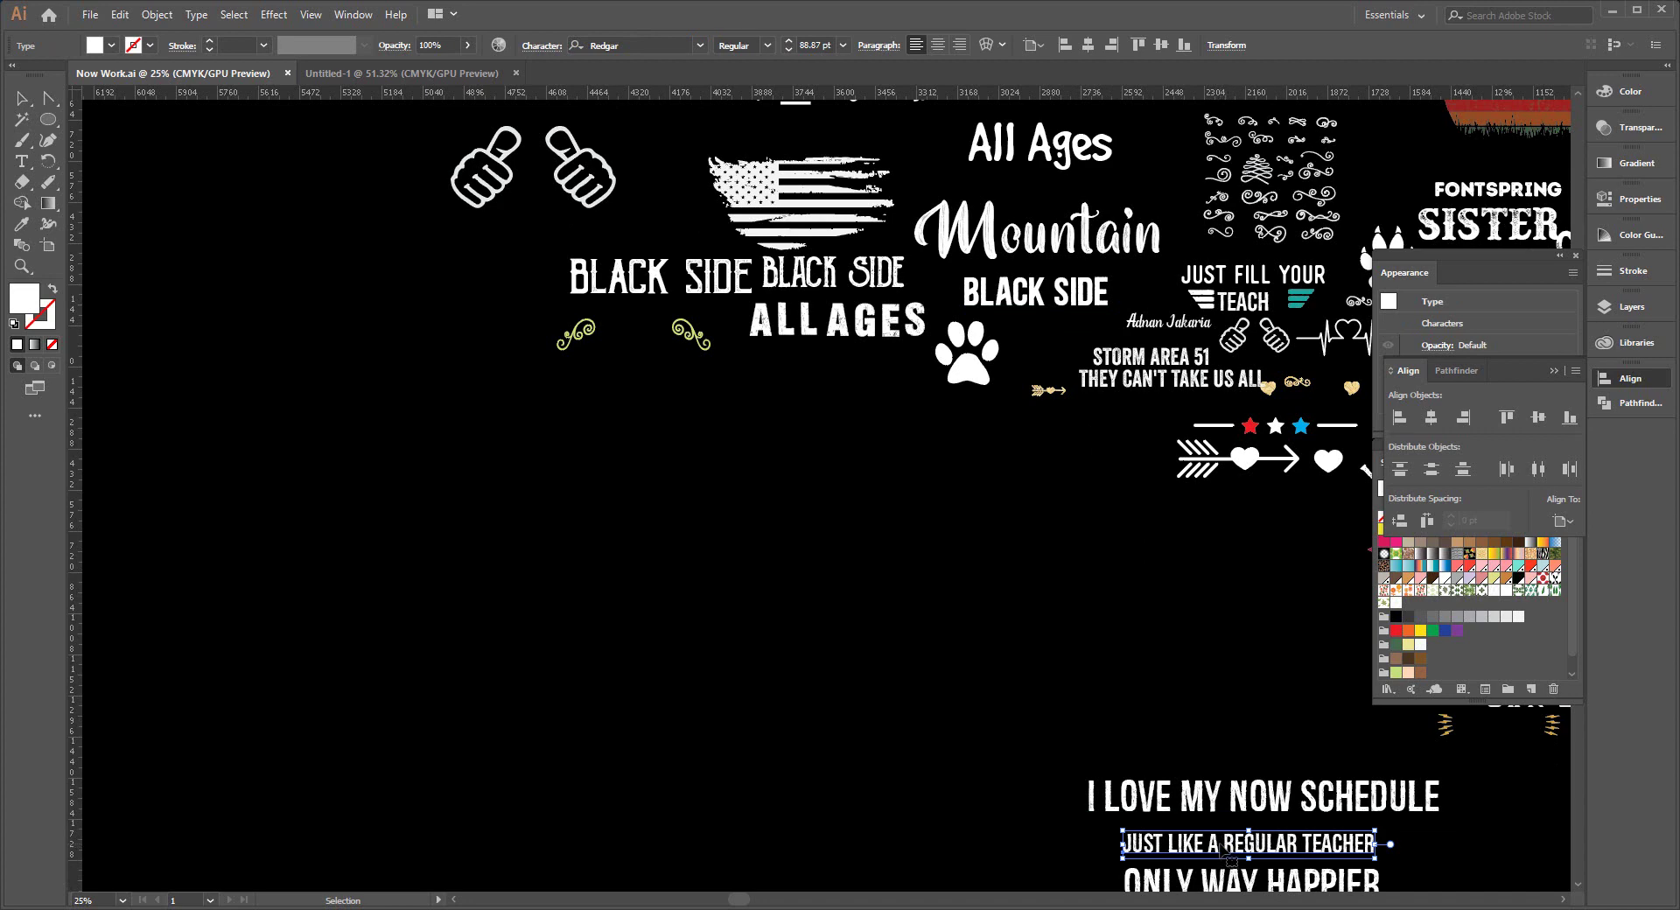
drag(1231, 861, 646, 512)
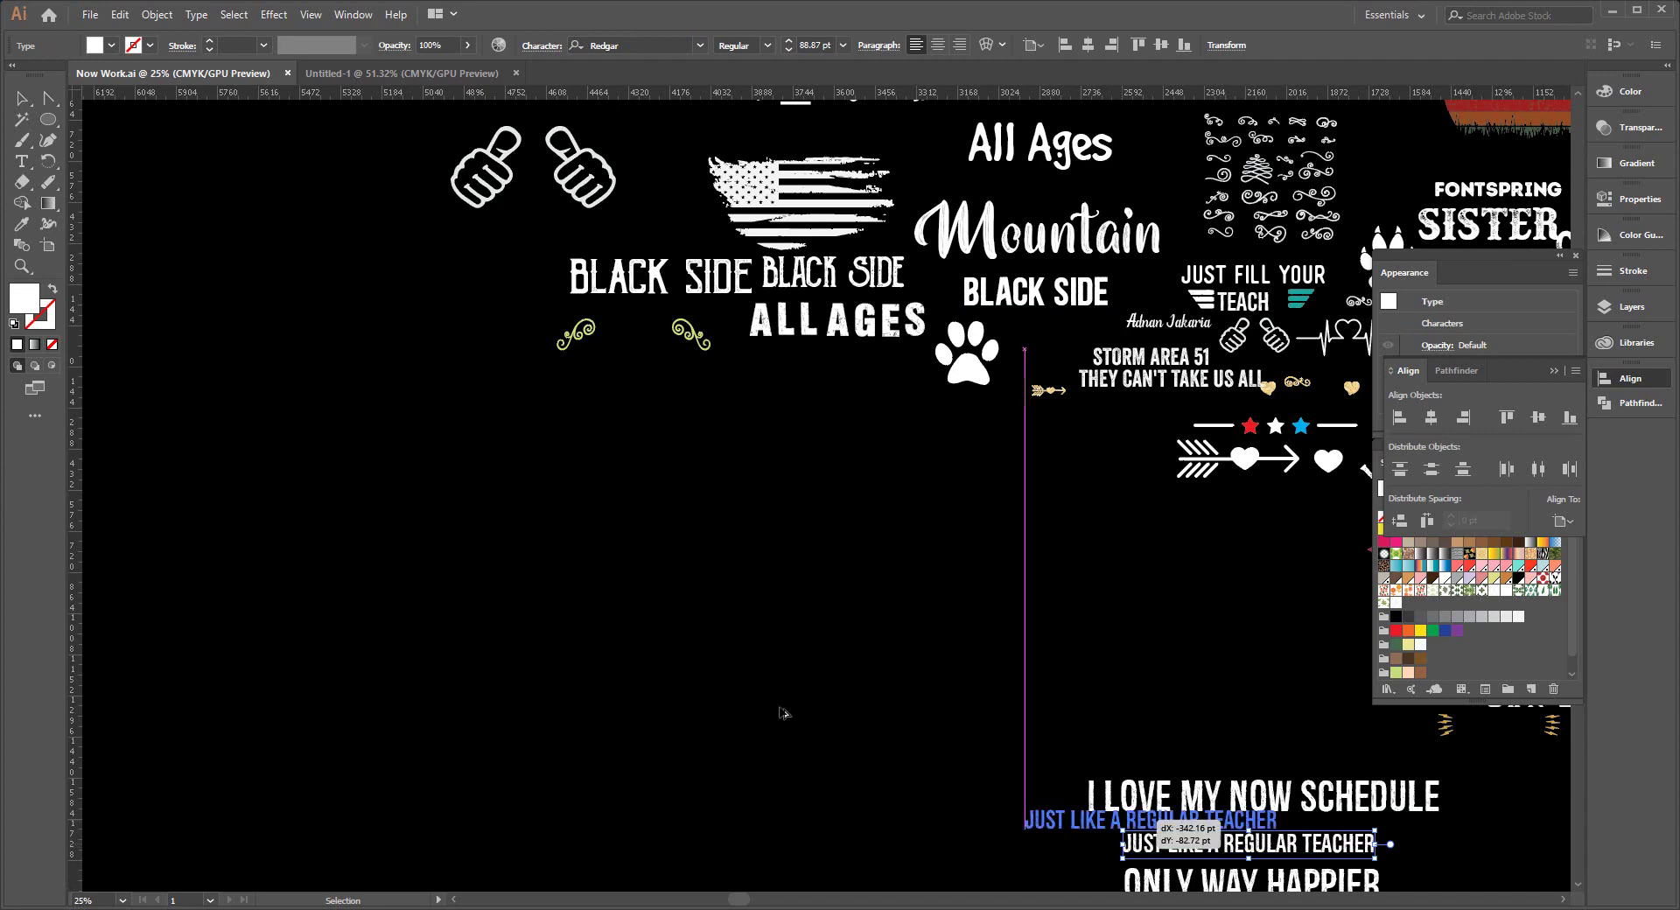
click(698, 586)
triple_click(641, 499)
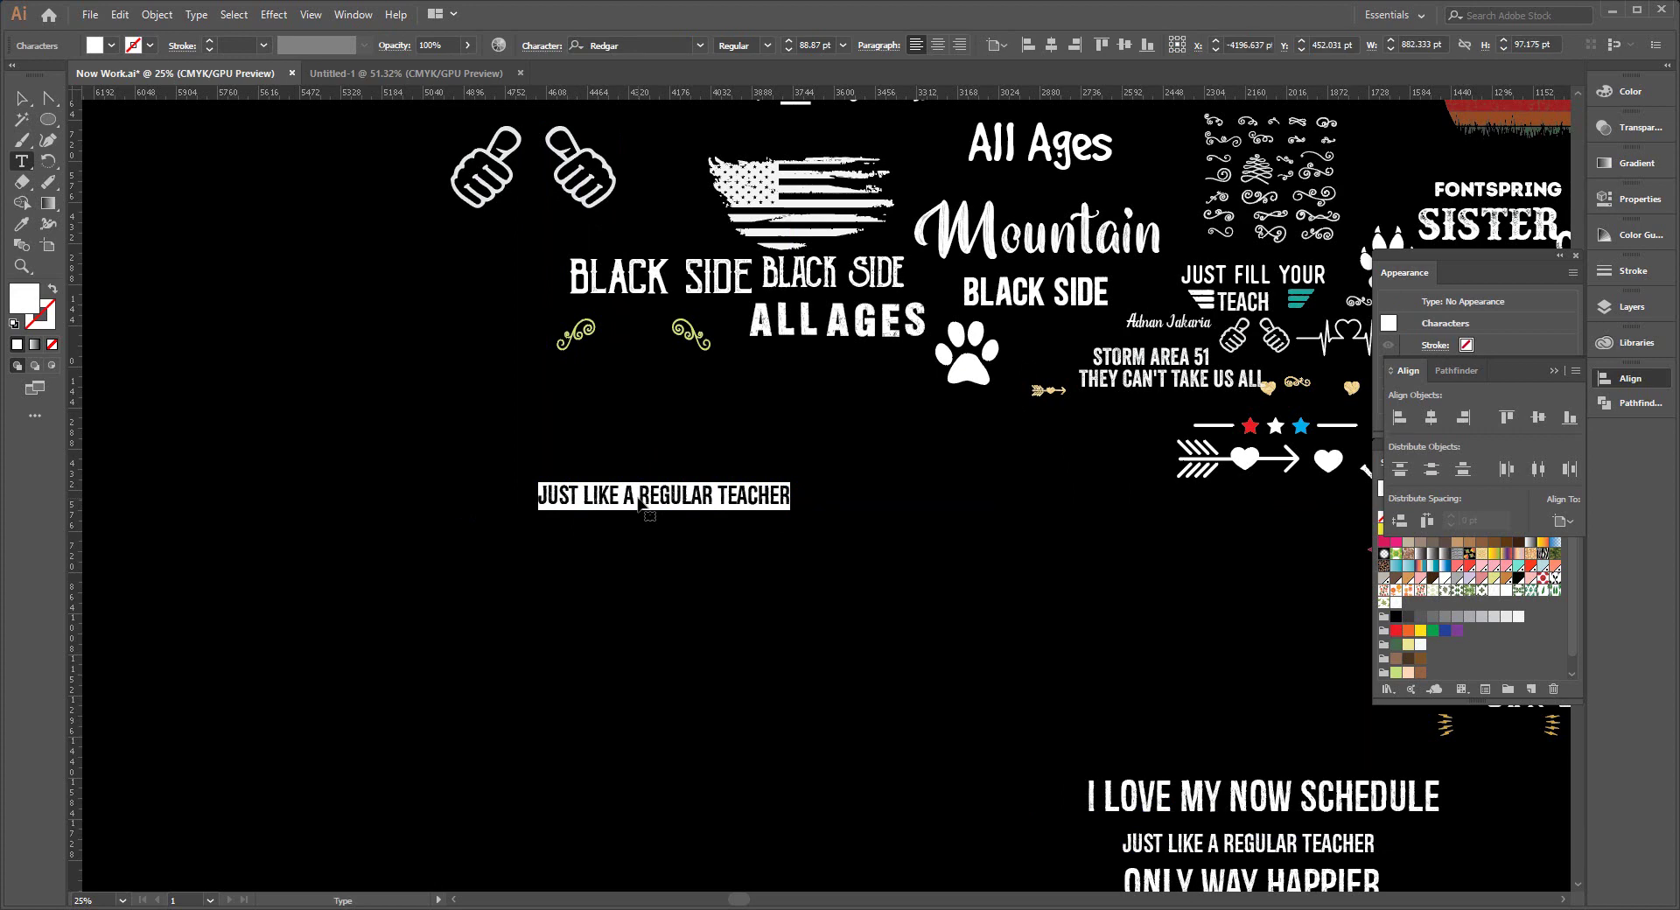
text(BEING)
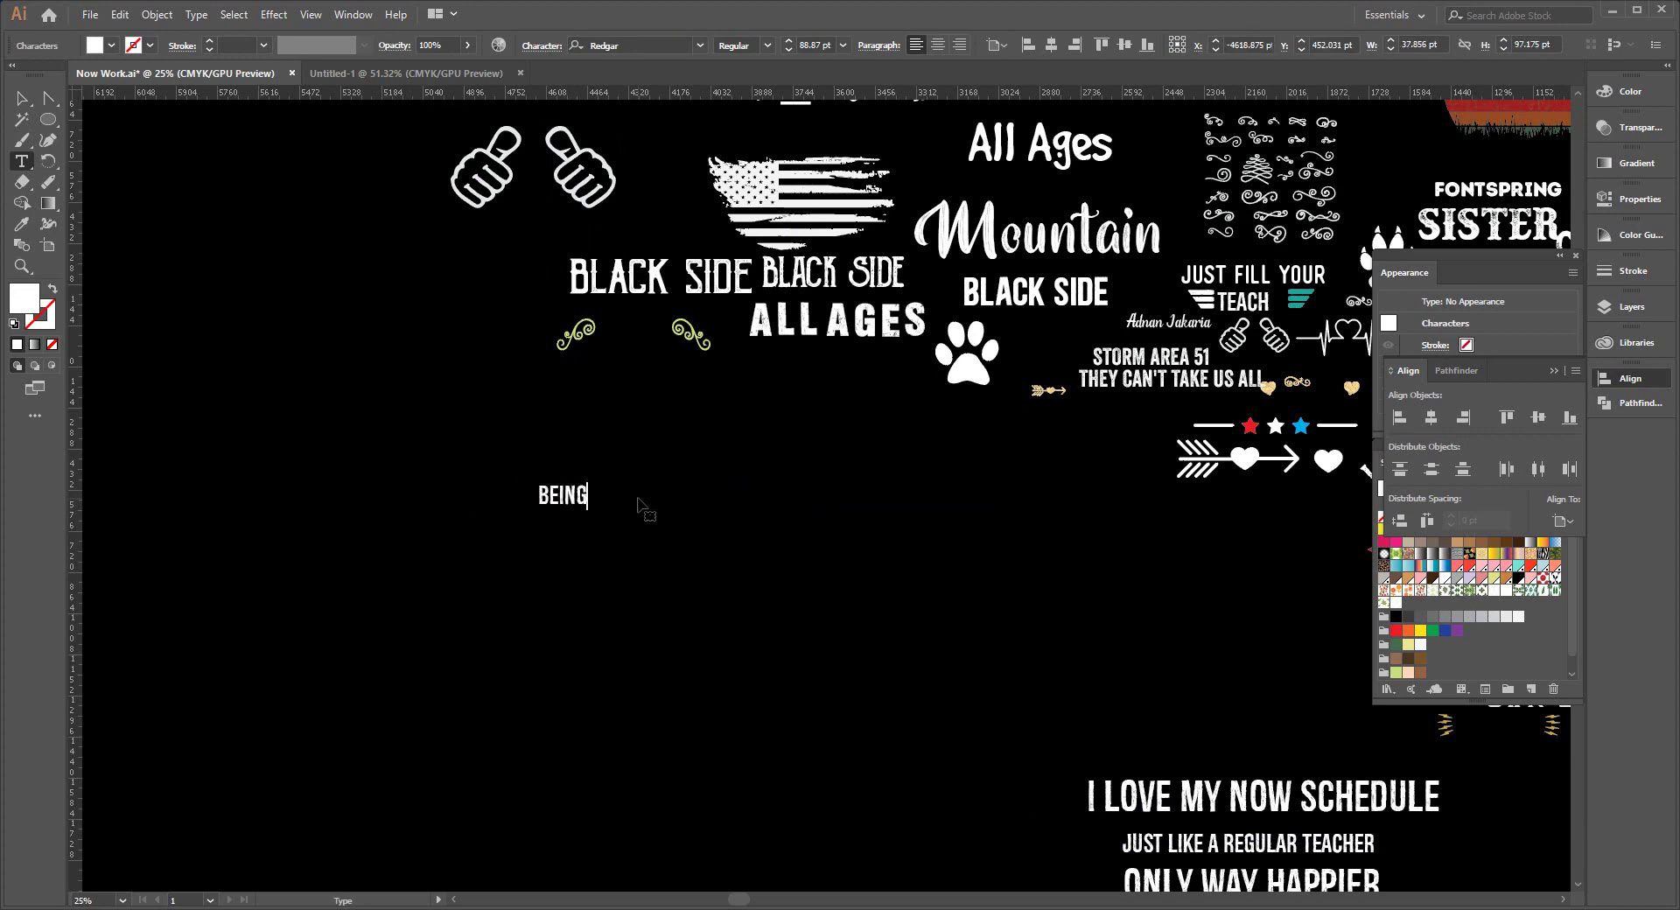
text( A)
Scale the BEING A text to its final size.
click(23, 98)
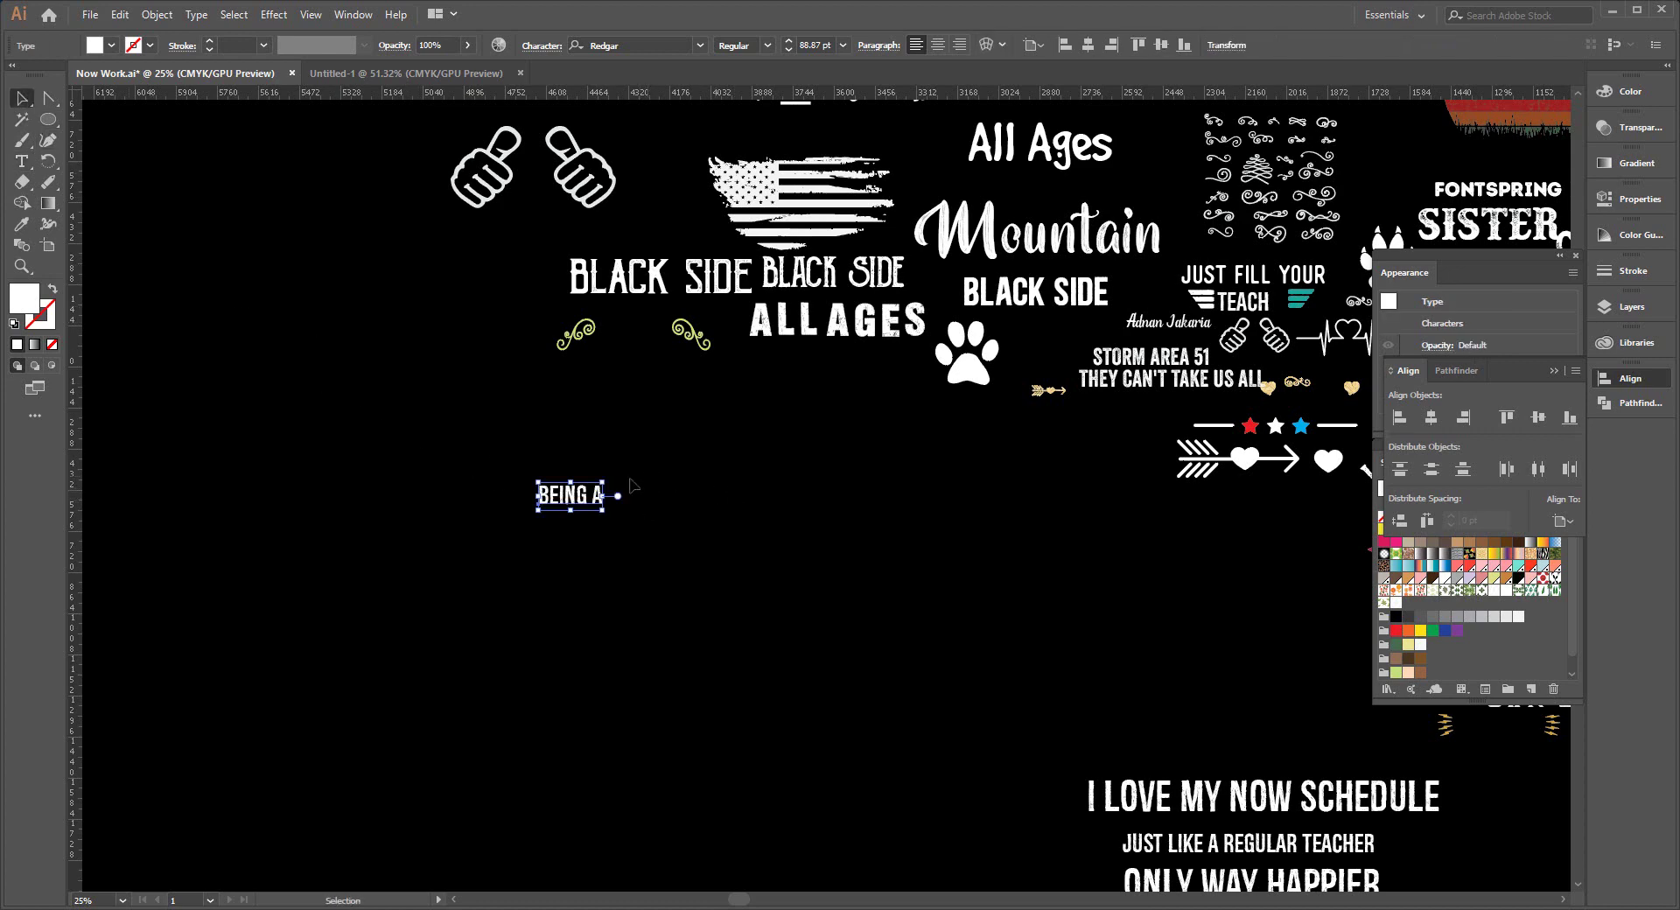
mouse_move(604, 507)
mouse_down()
mouse_move(730, 505)
mouse_move(732, 487)
mouse_up()
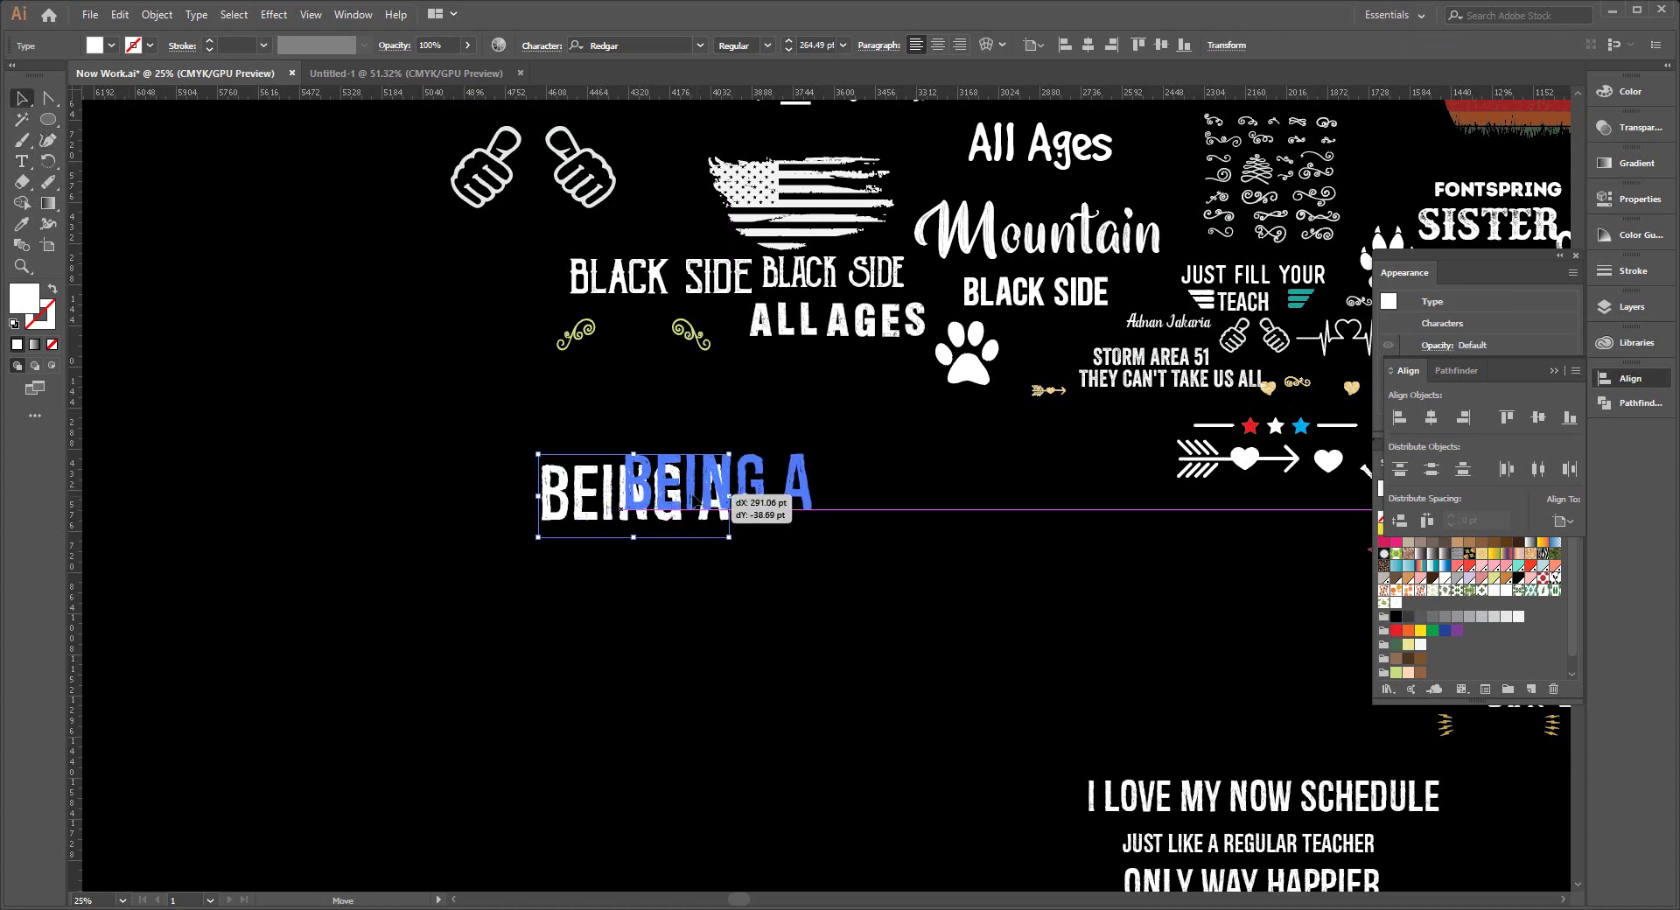
scroll(697, 473, down, 2)
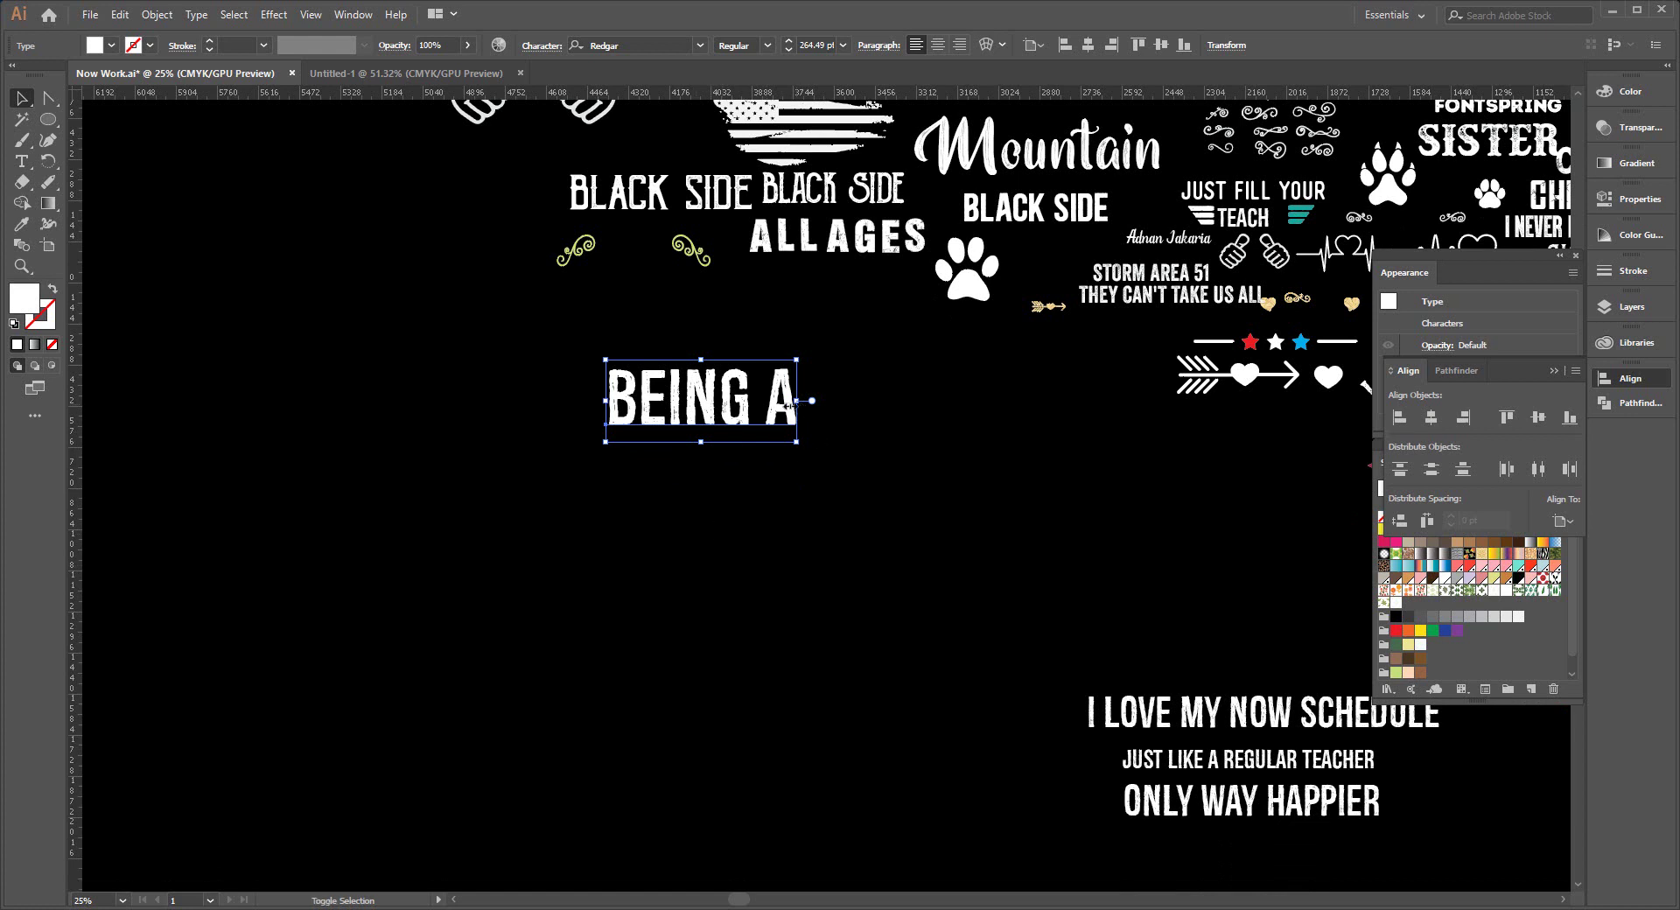
mouse_move(796, 442)
mouse_down()
mouse_move(697, 405)
mouse_move(645, 480)
mouse_up()
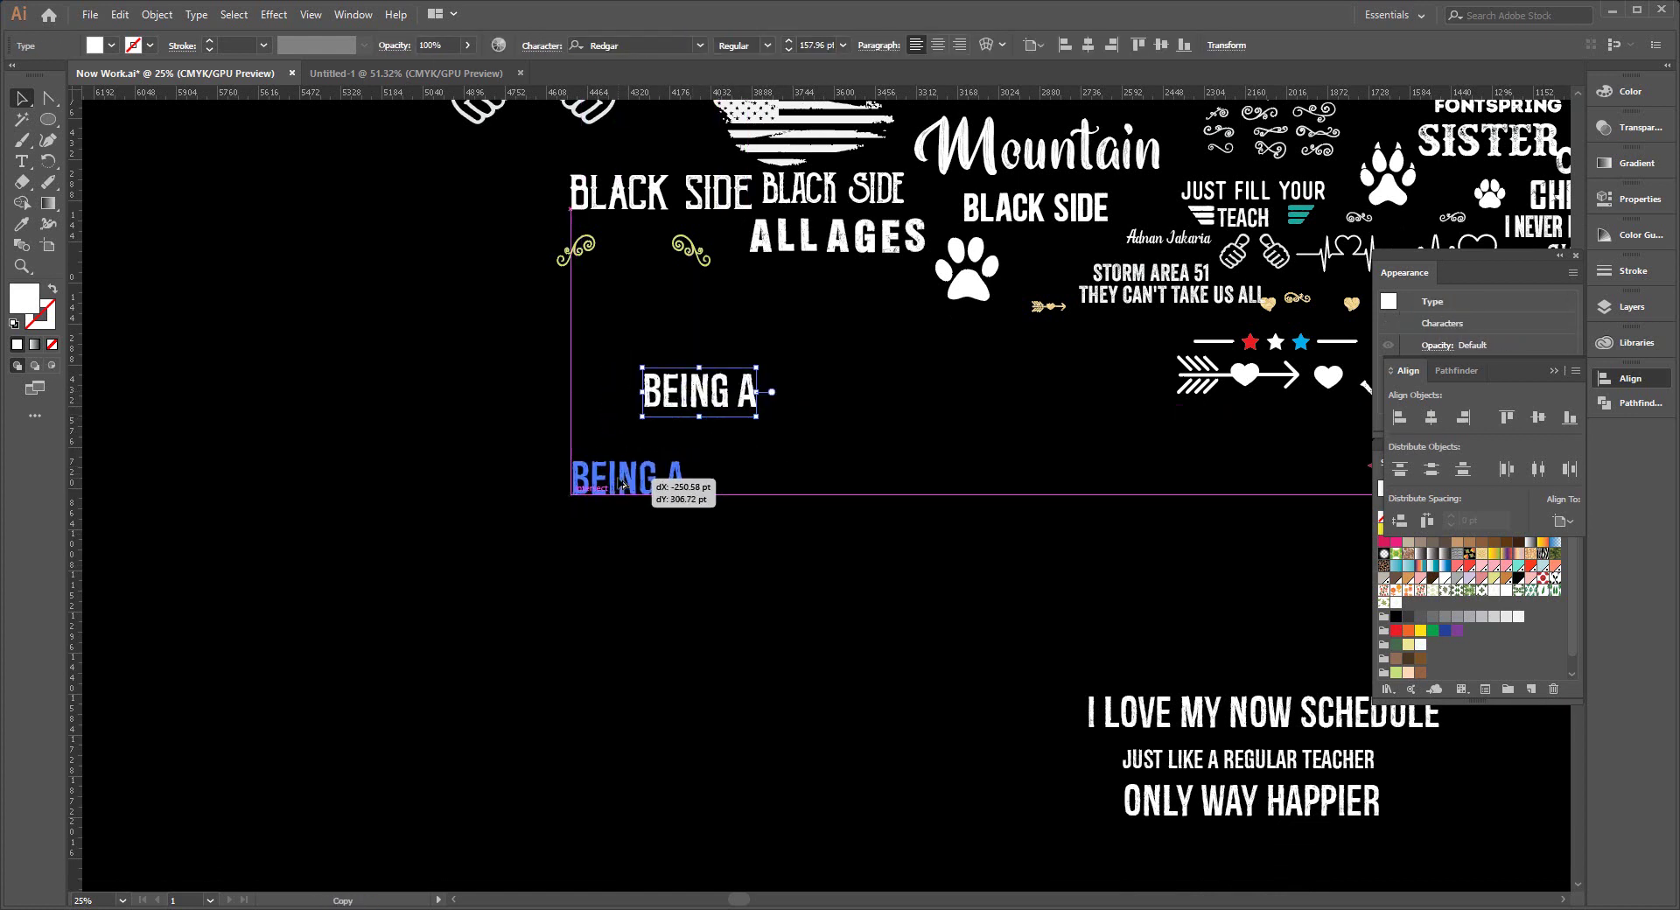
Add a TRUCK line under BEING A and a DRIVER line below it.
triple_click(643, 477)
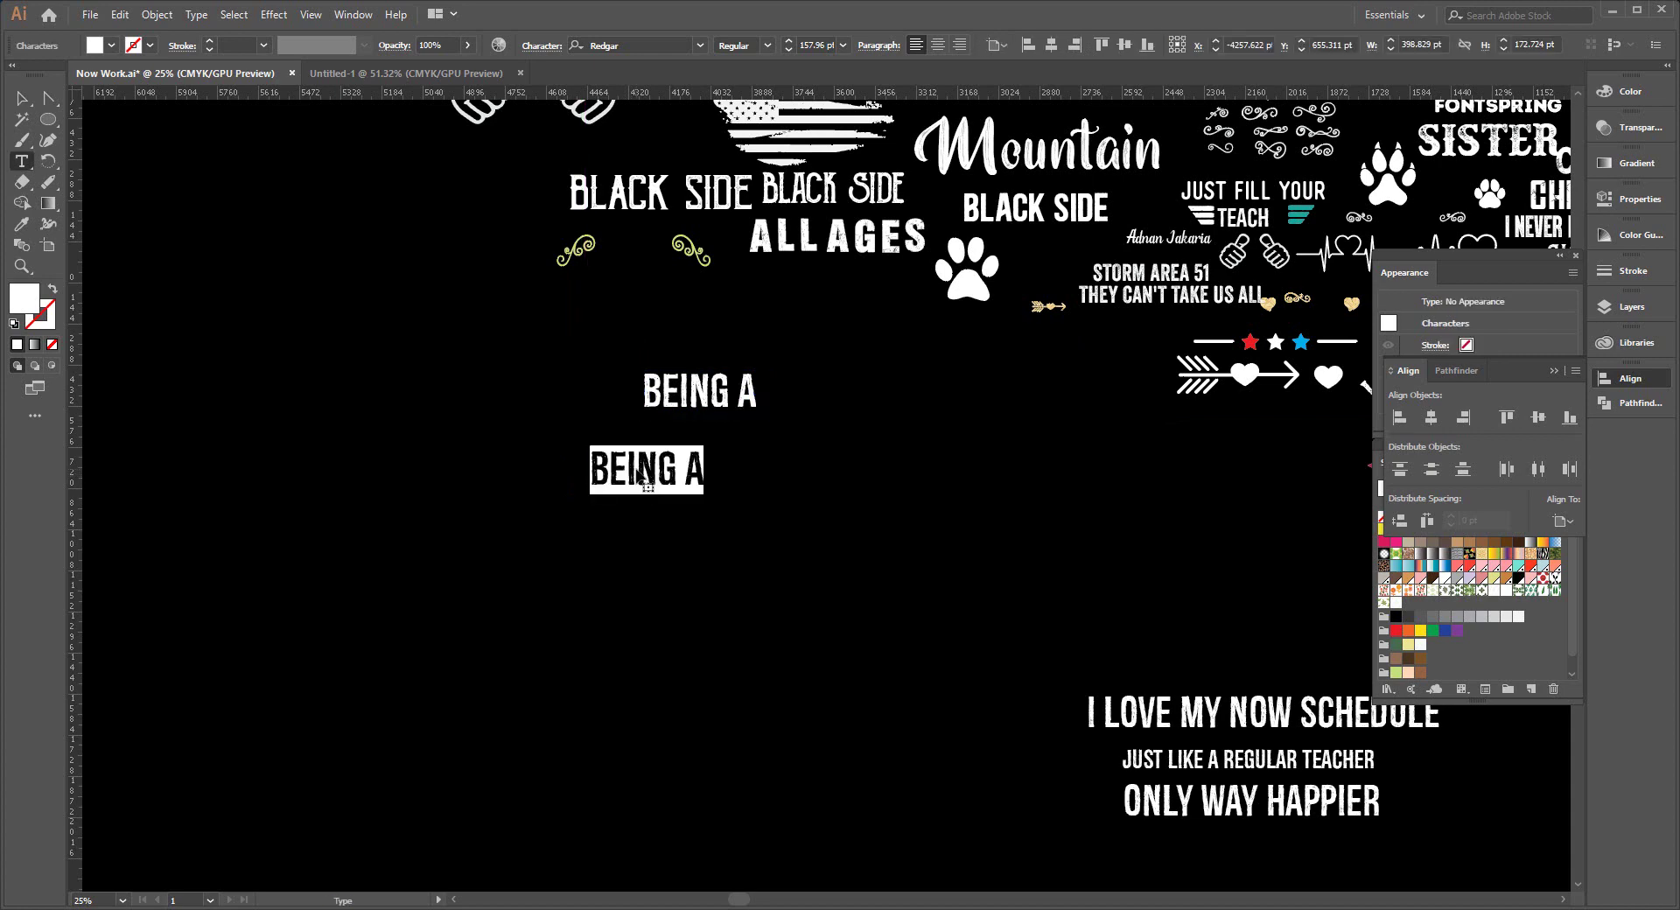
text(TRUCK)
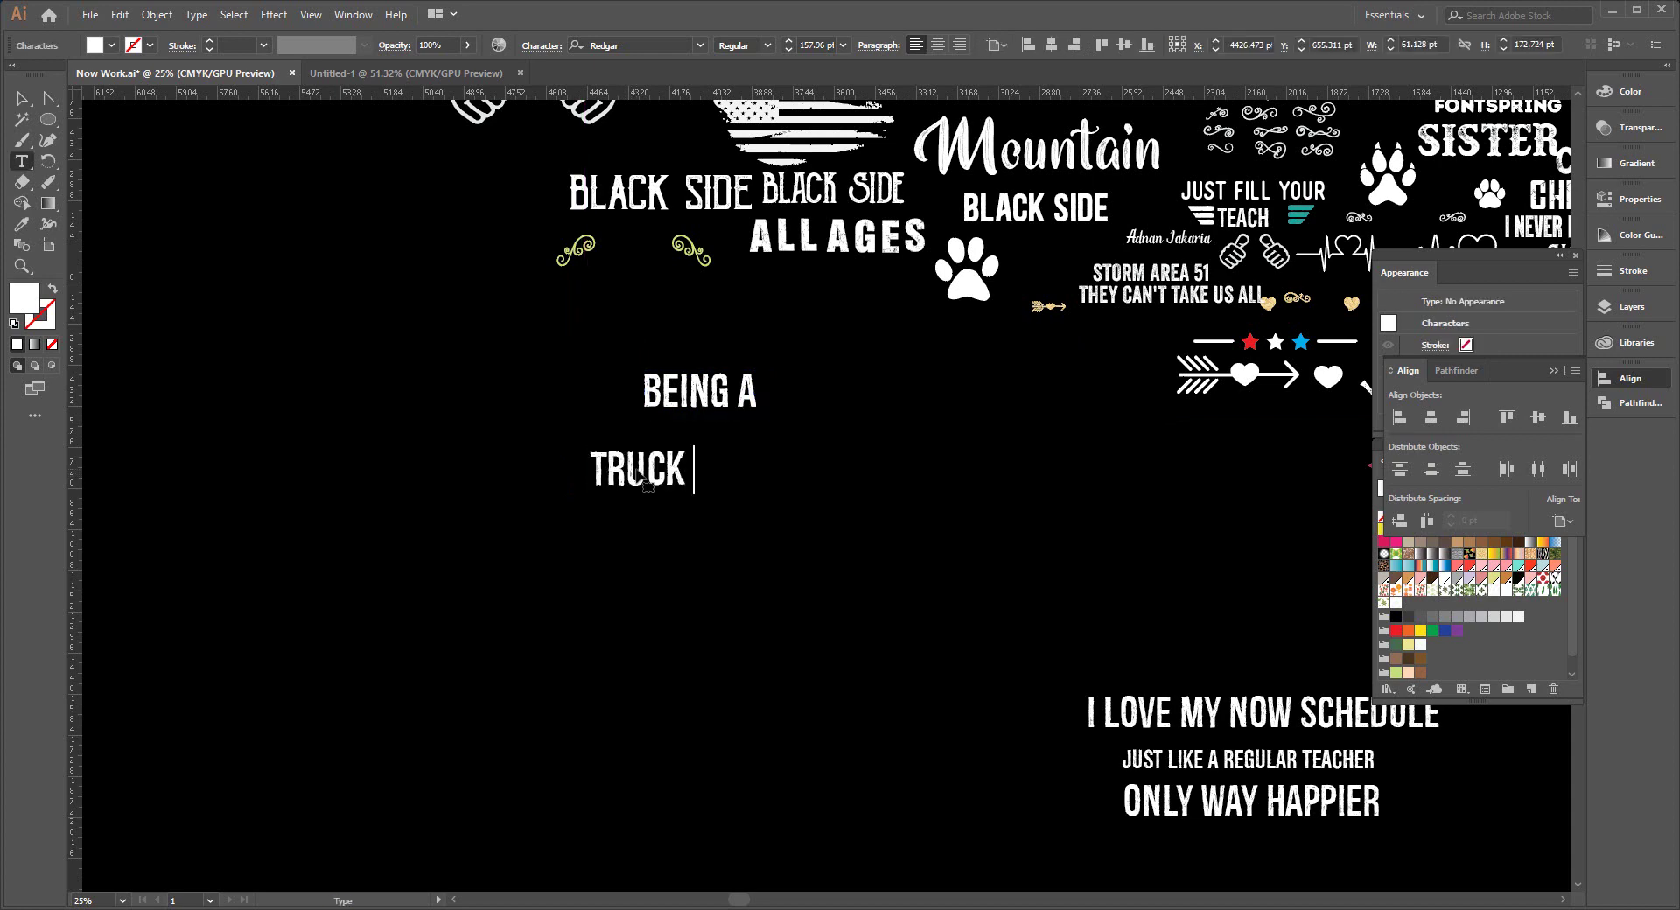
click(22, 98)
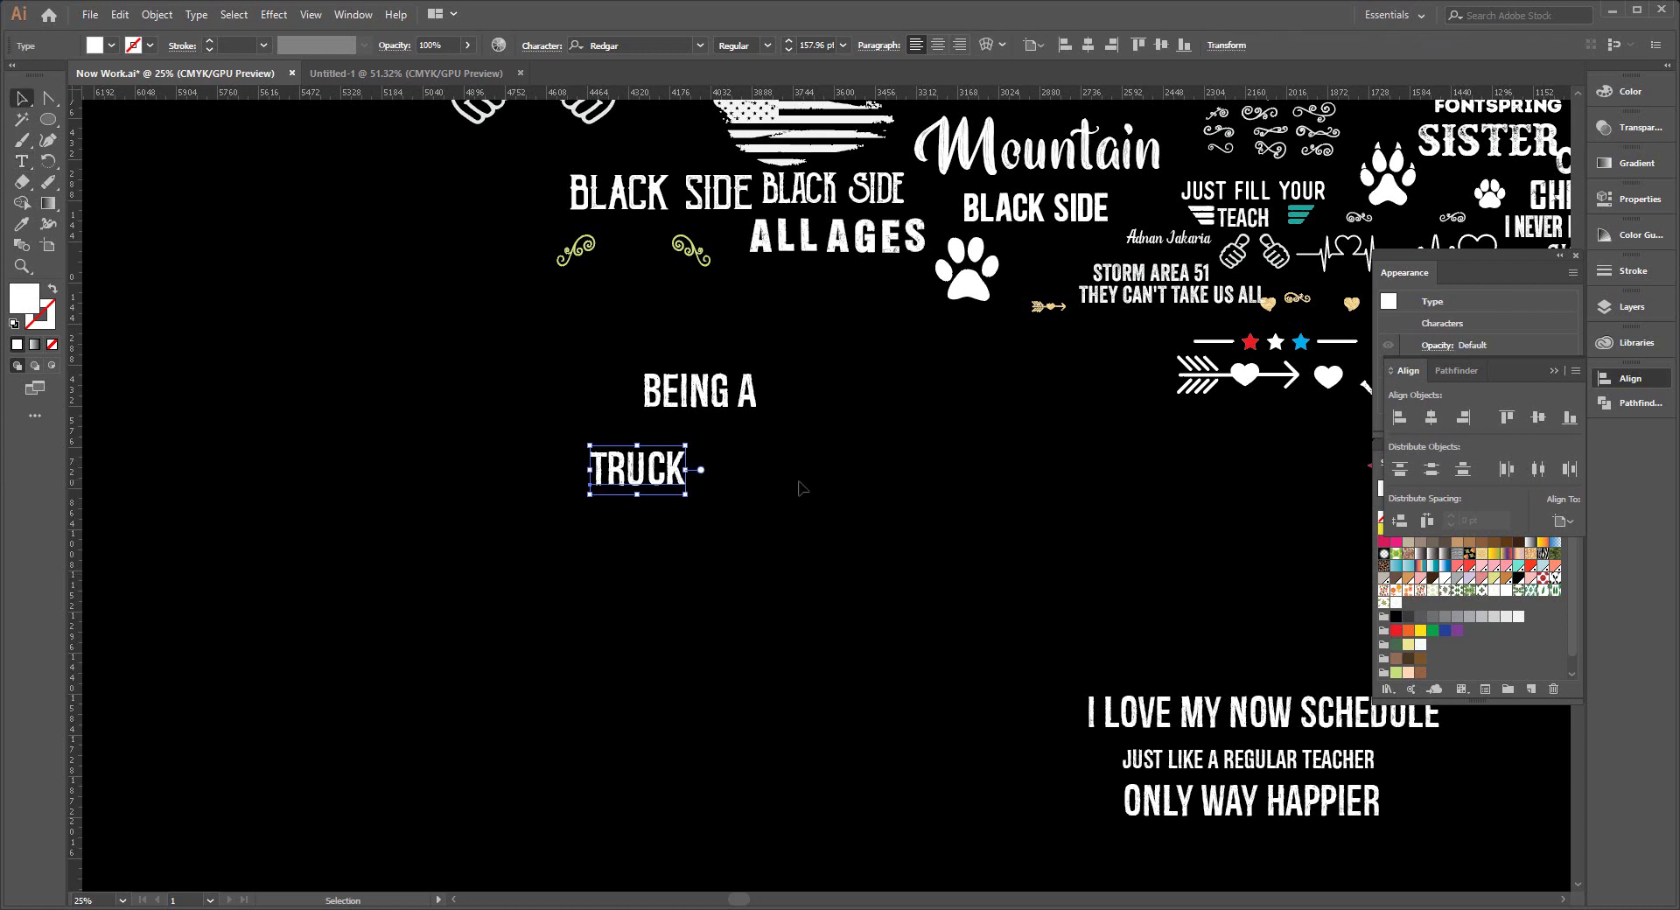
mouse_move(657, 482)
mouse_down()
mouse_move(711, 463)
mouse_move(705, 517)
mouse_up()
double_click(704, 512)
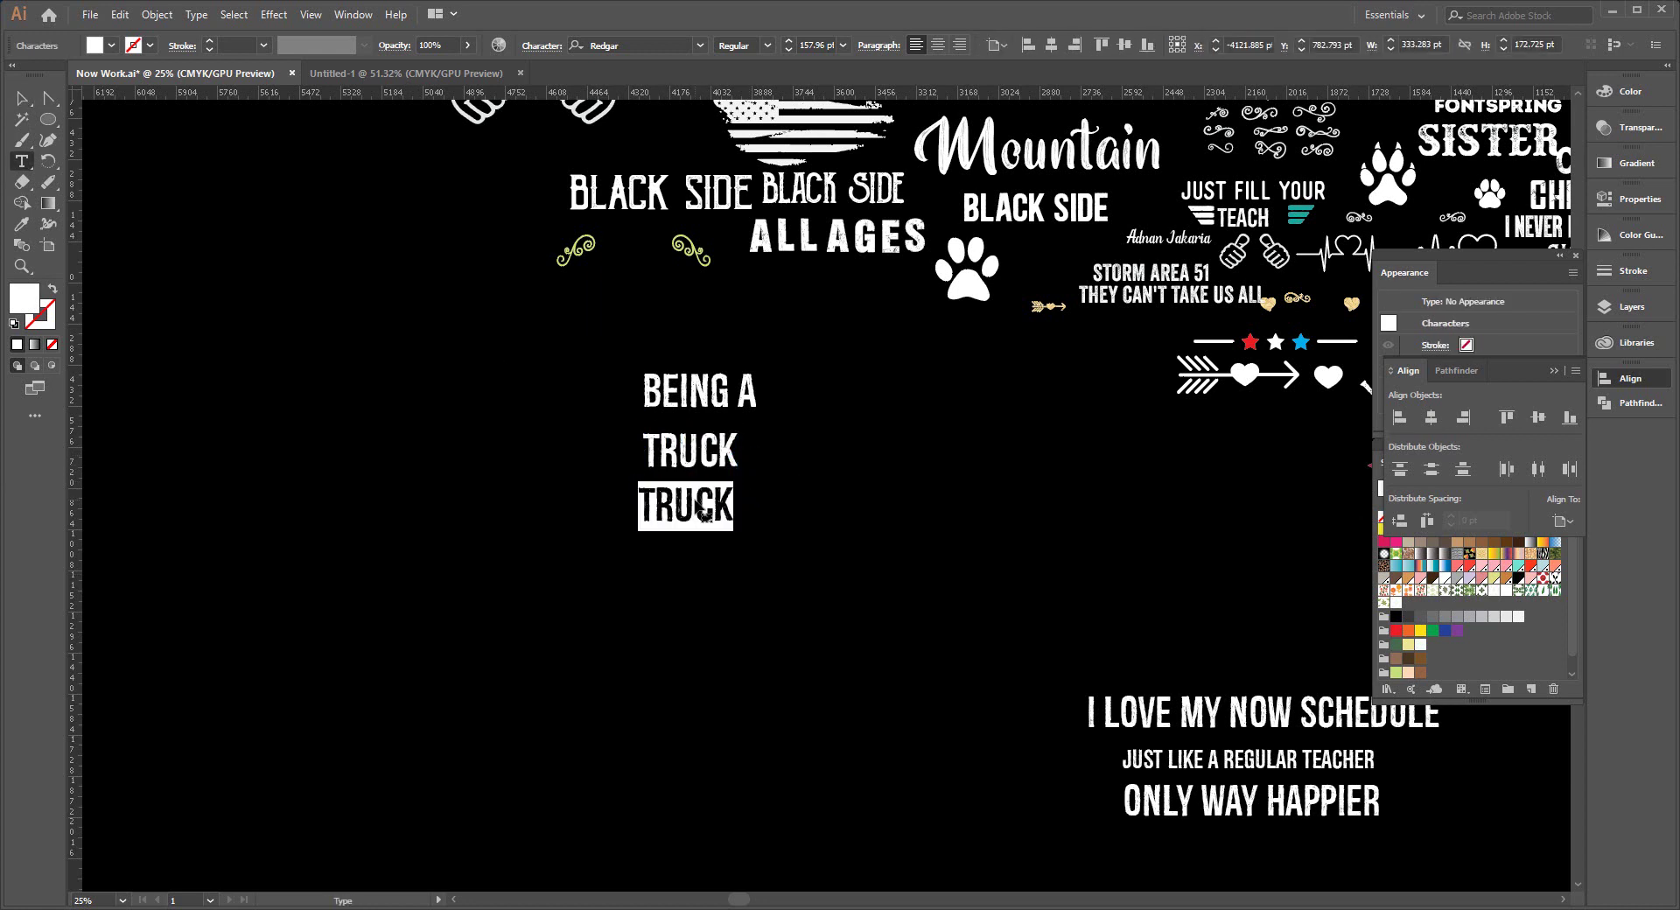
text(DRIV)
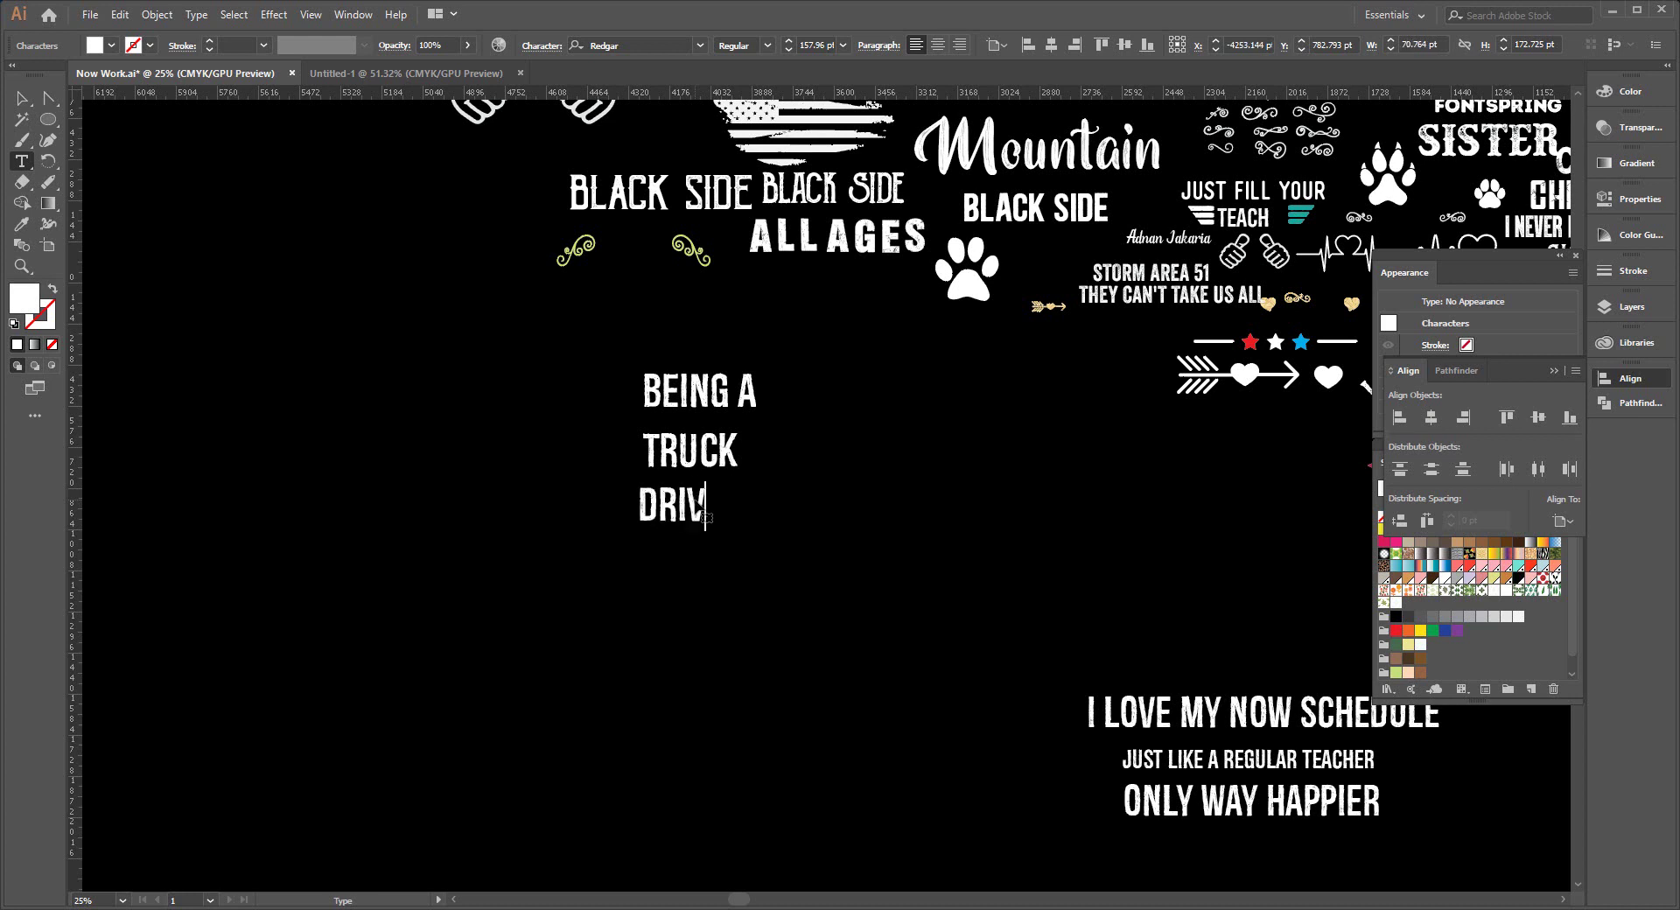
text(ER)
Duplicate the DRIVER line several times down the column as placeholders.
key(Escape)
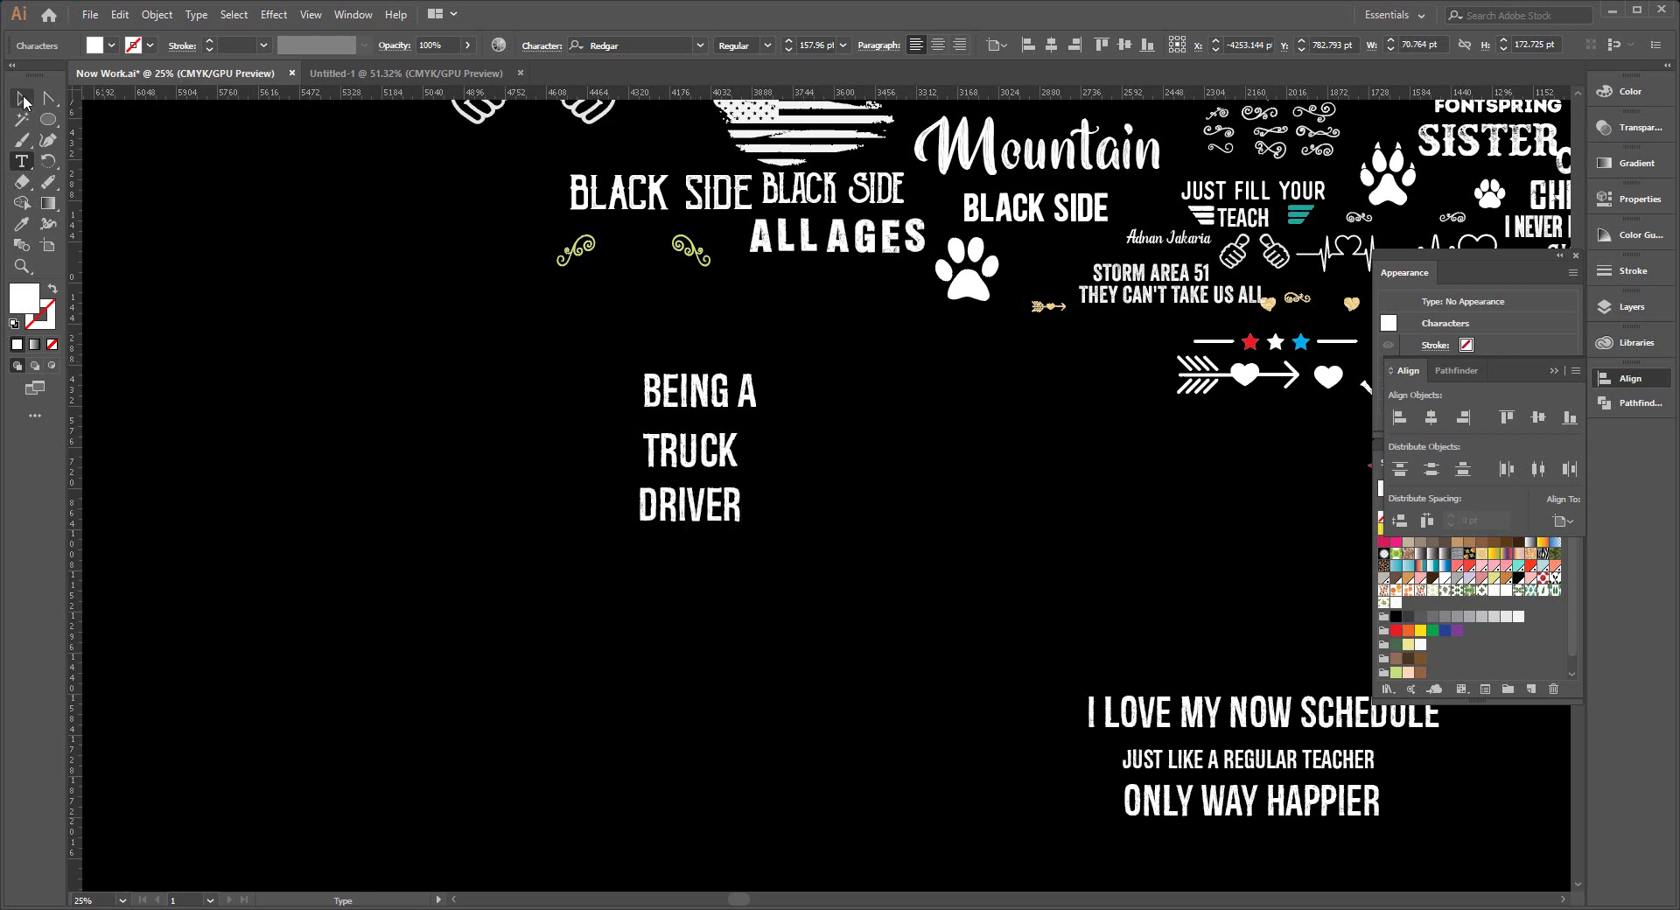
drag(725, 520, 726, 573)
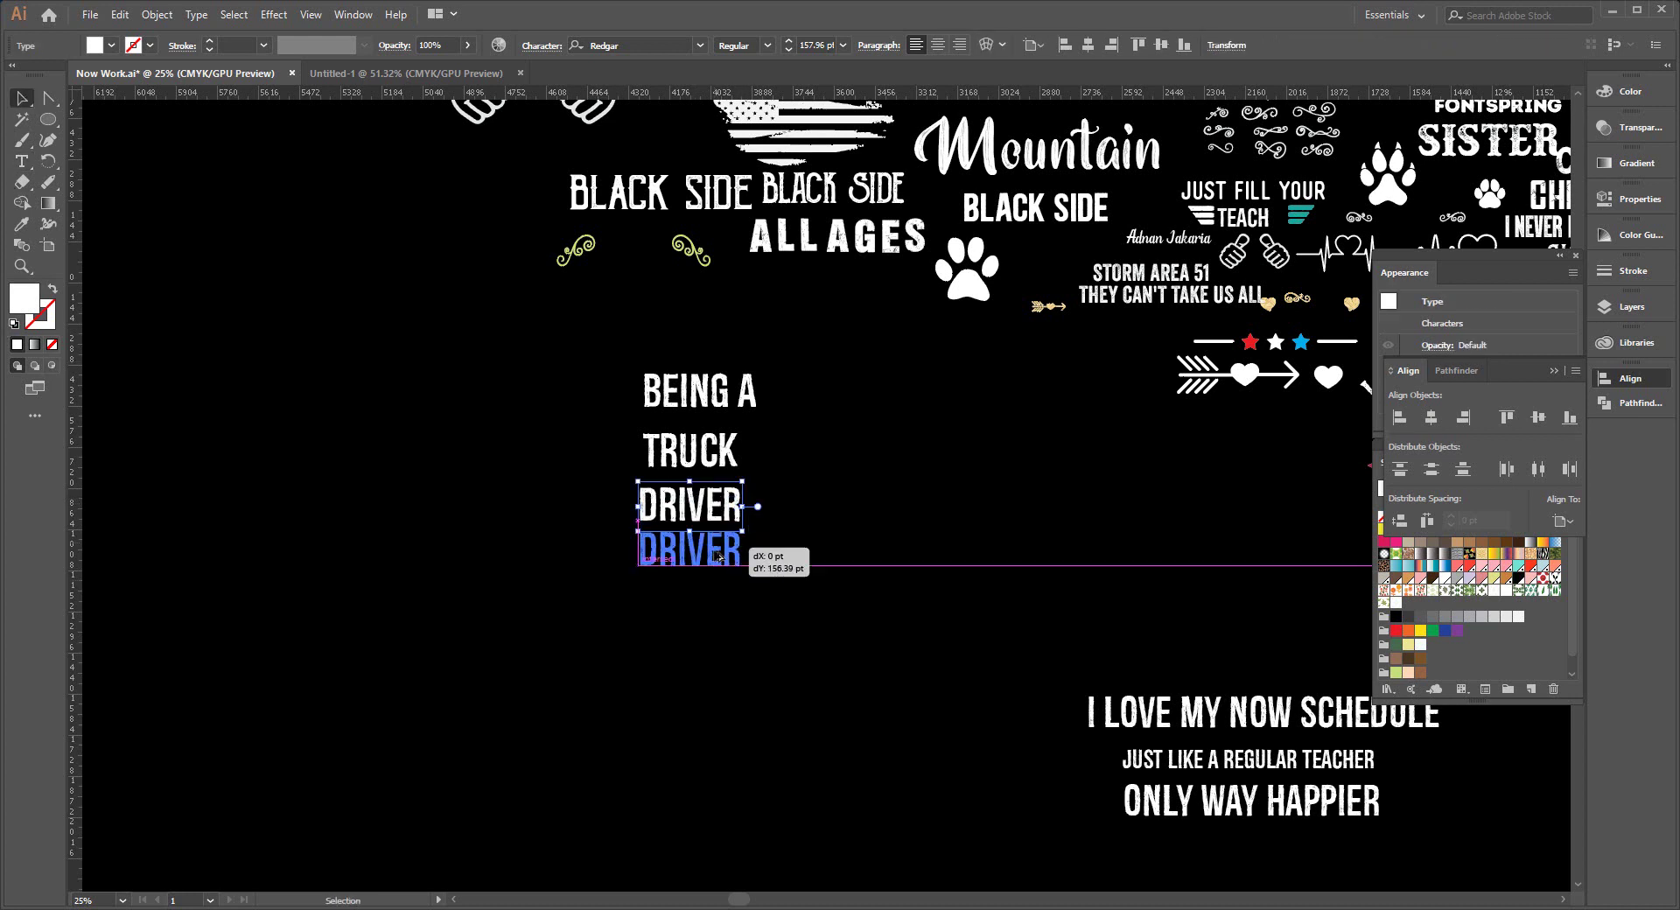
key(a)
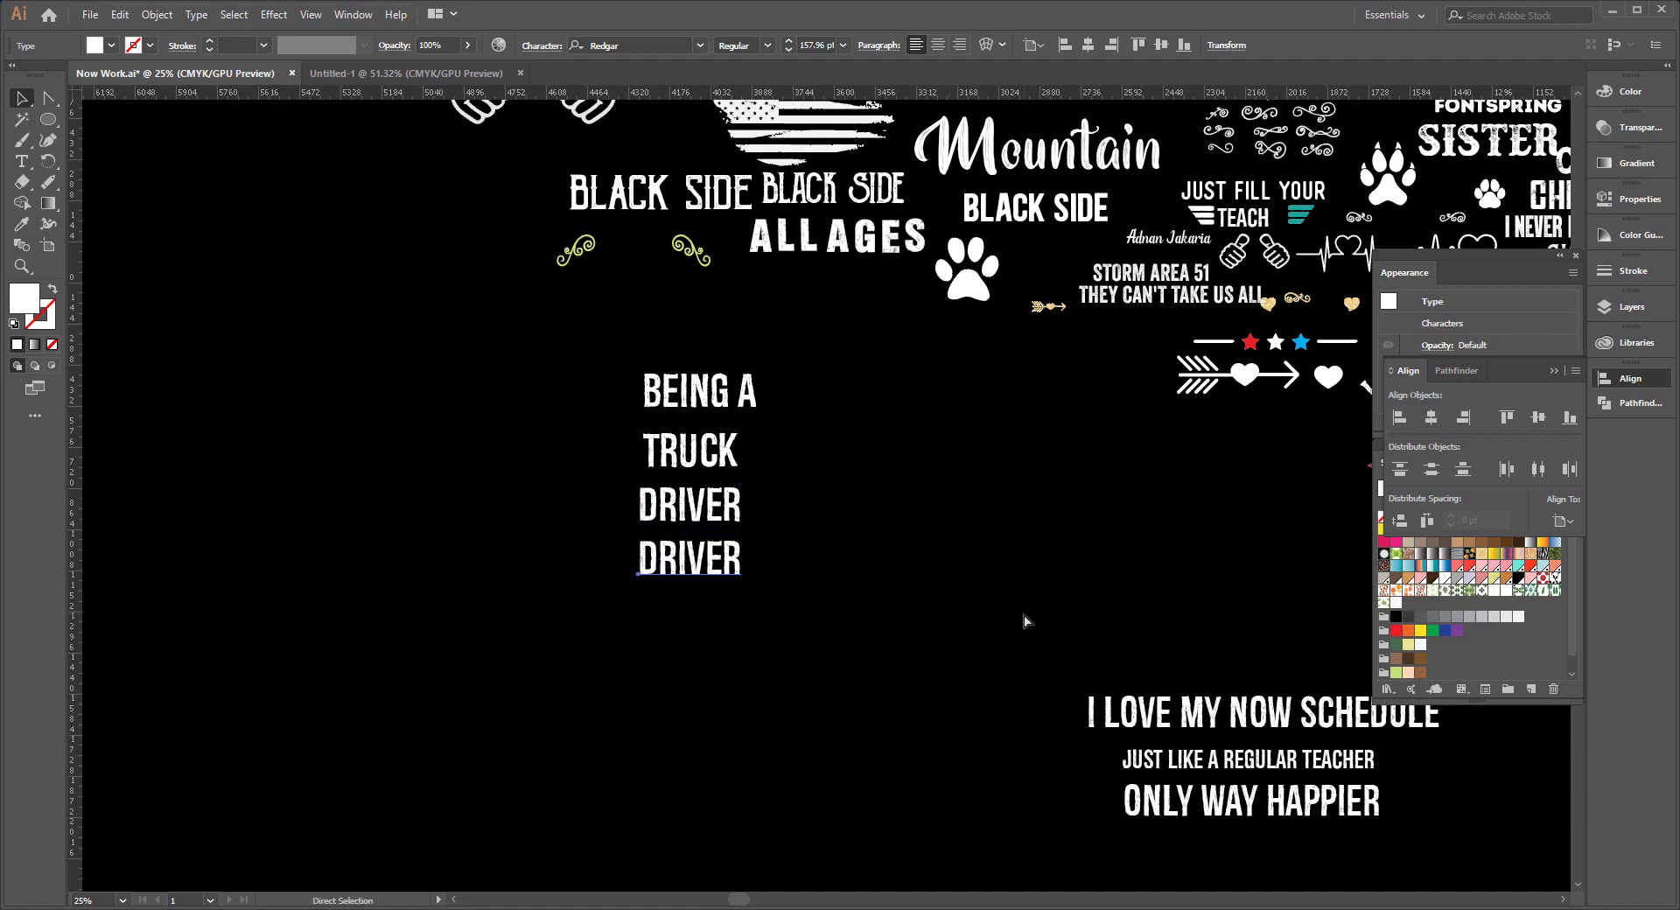
key(ctrl+d)
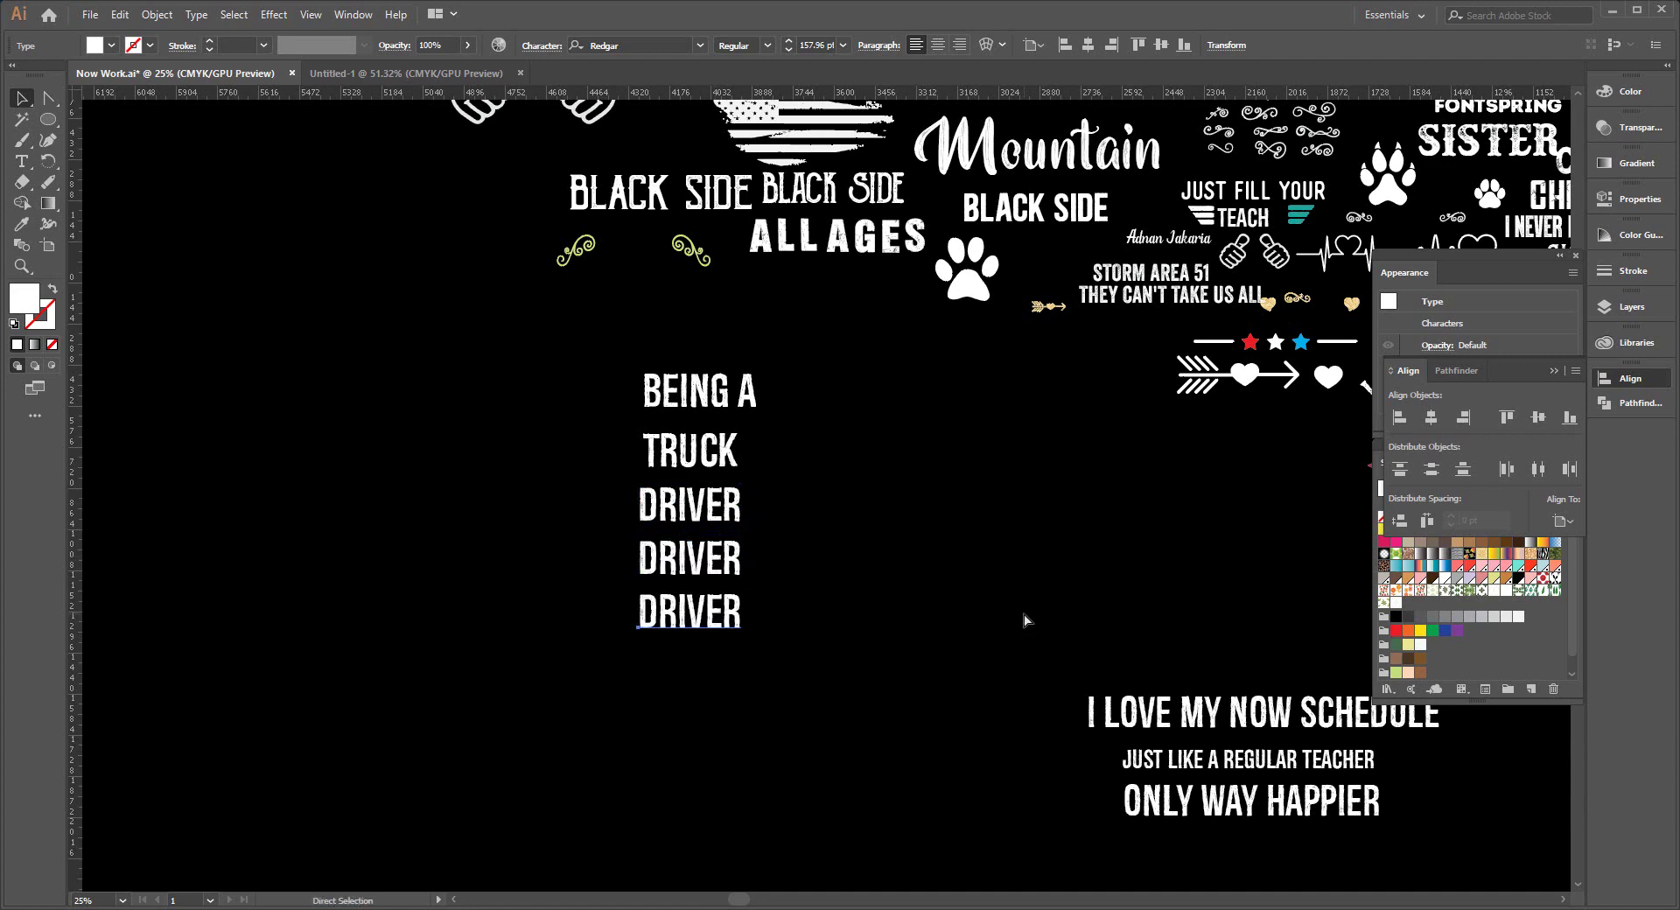
key(ctrl+d)
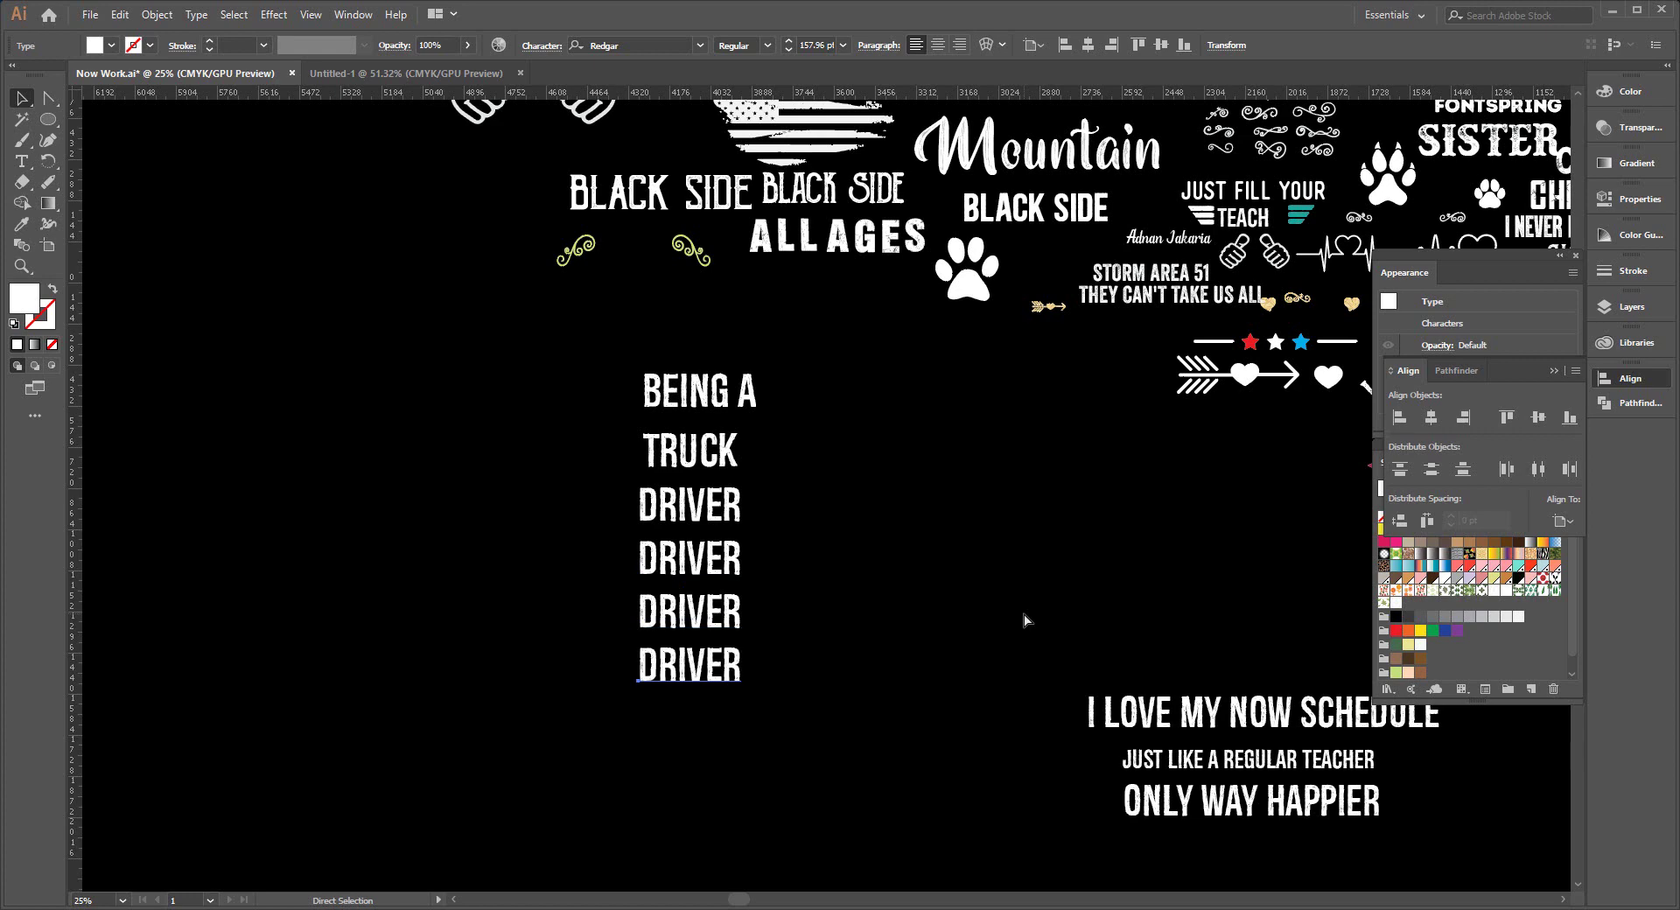
key(ctrl+d)
key(ctrl+d)
key(ctrl+d)
Replace the next placeholders with IS EASY, IT'S LIKE and RIDING A BIKE.
click(695, 516)
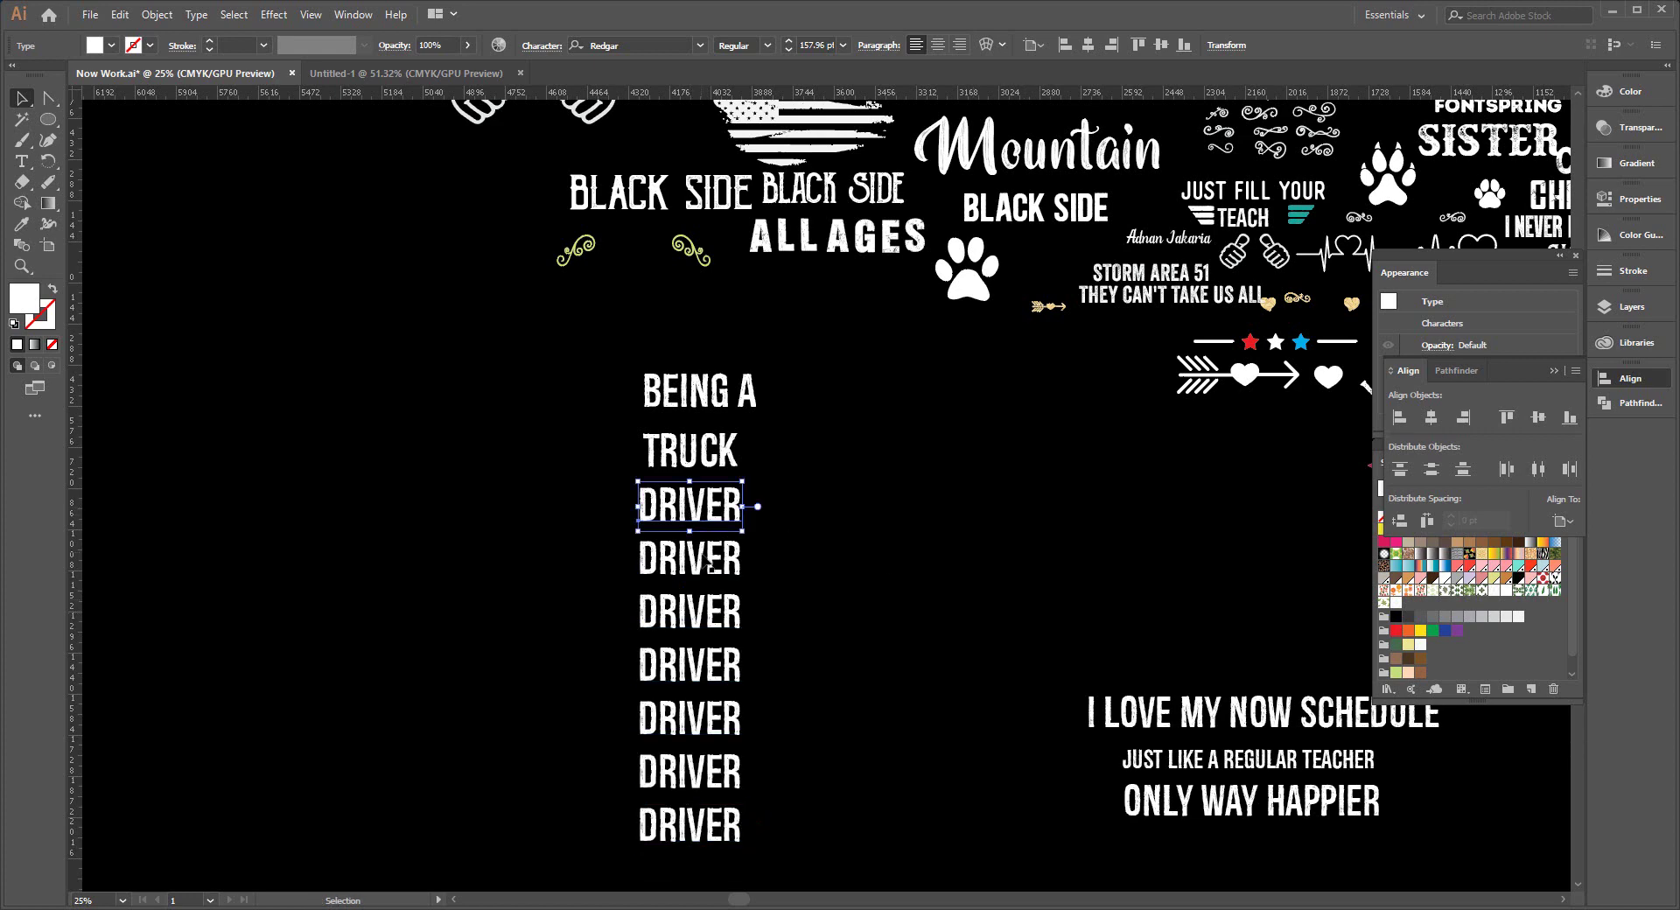
double_click(704, 551)
double_click(705, 551)
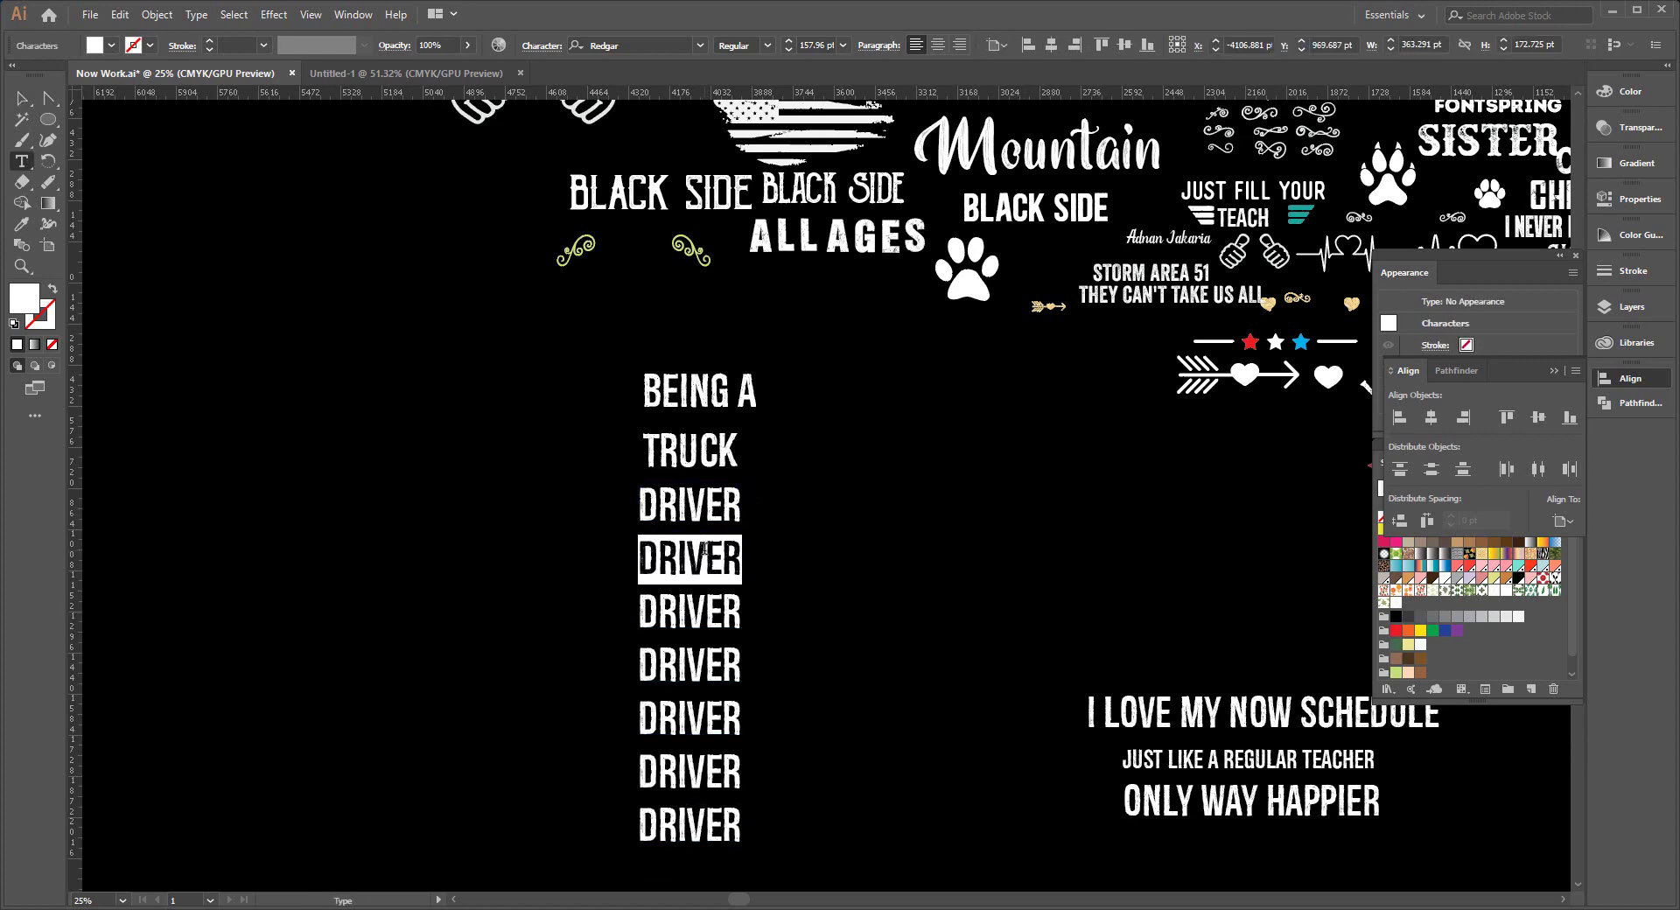
text(IS E)
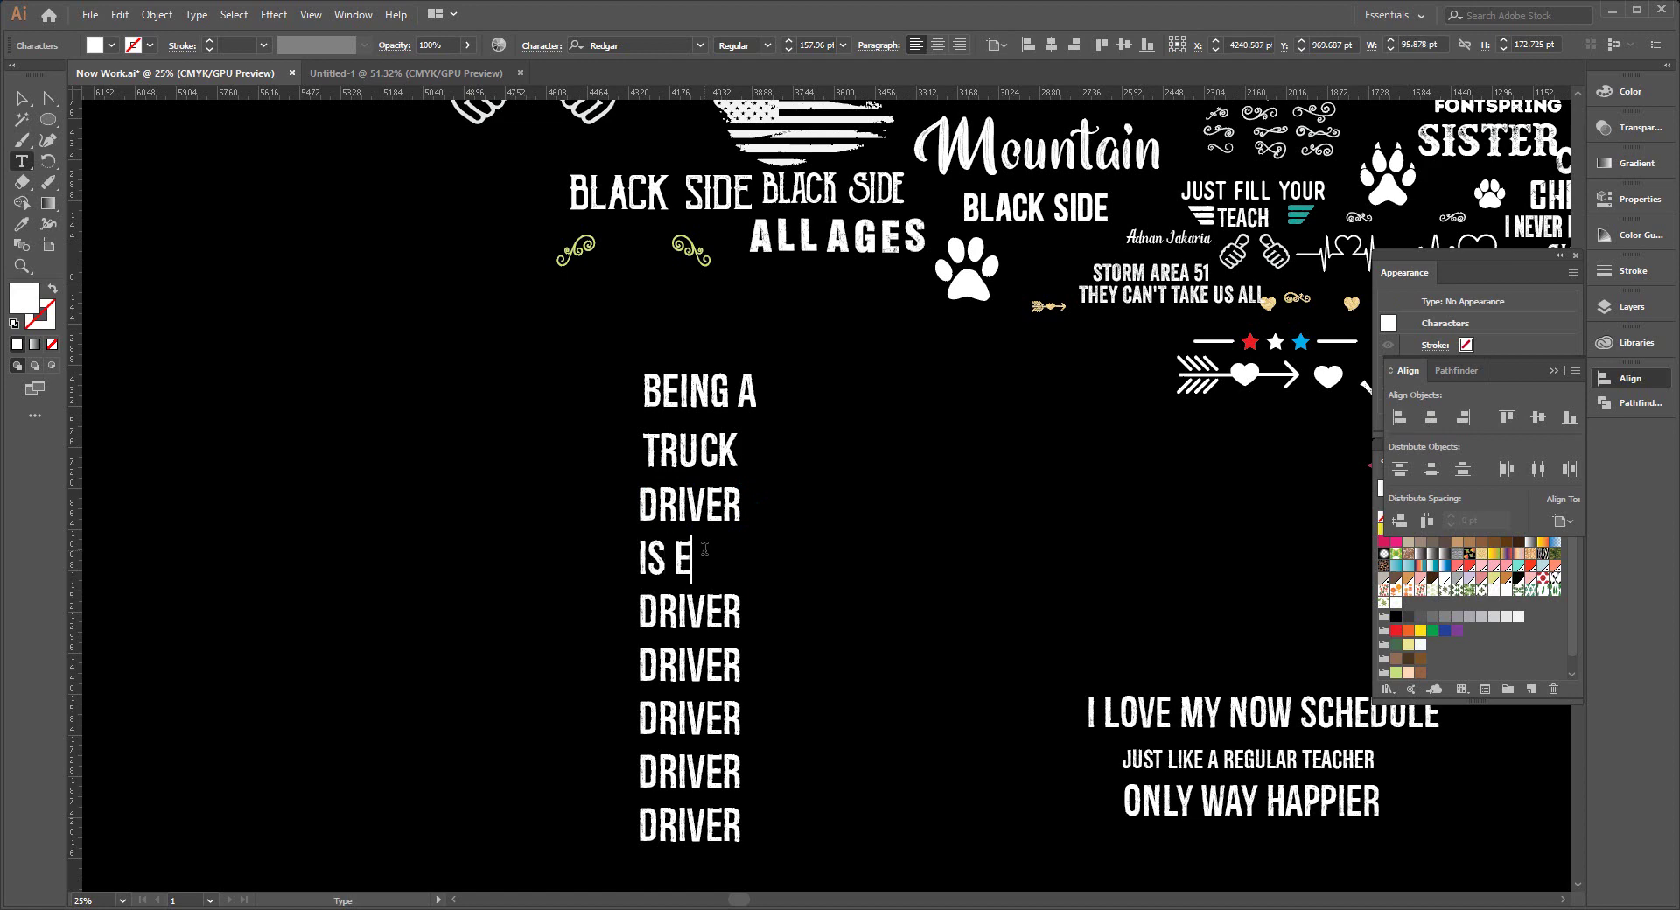
text(ASY)
text(, I)
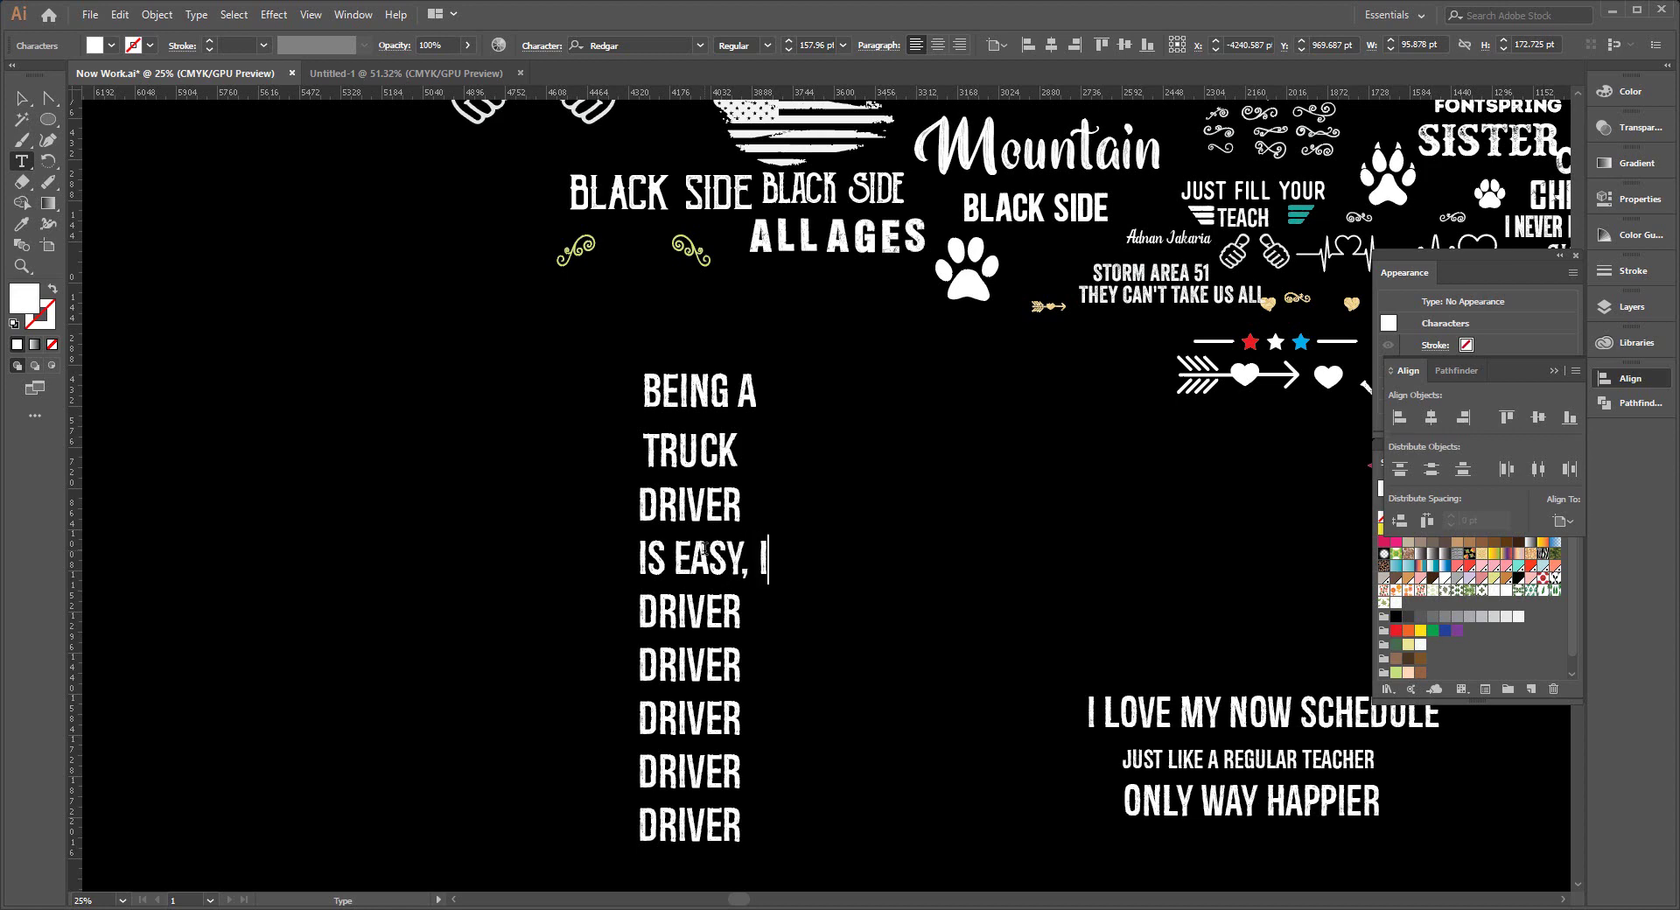
text(T)
text('S )
text(LIKE)
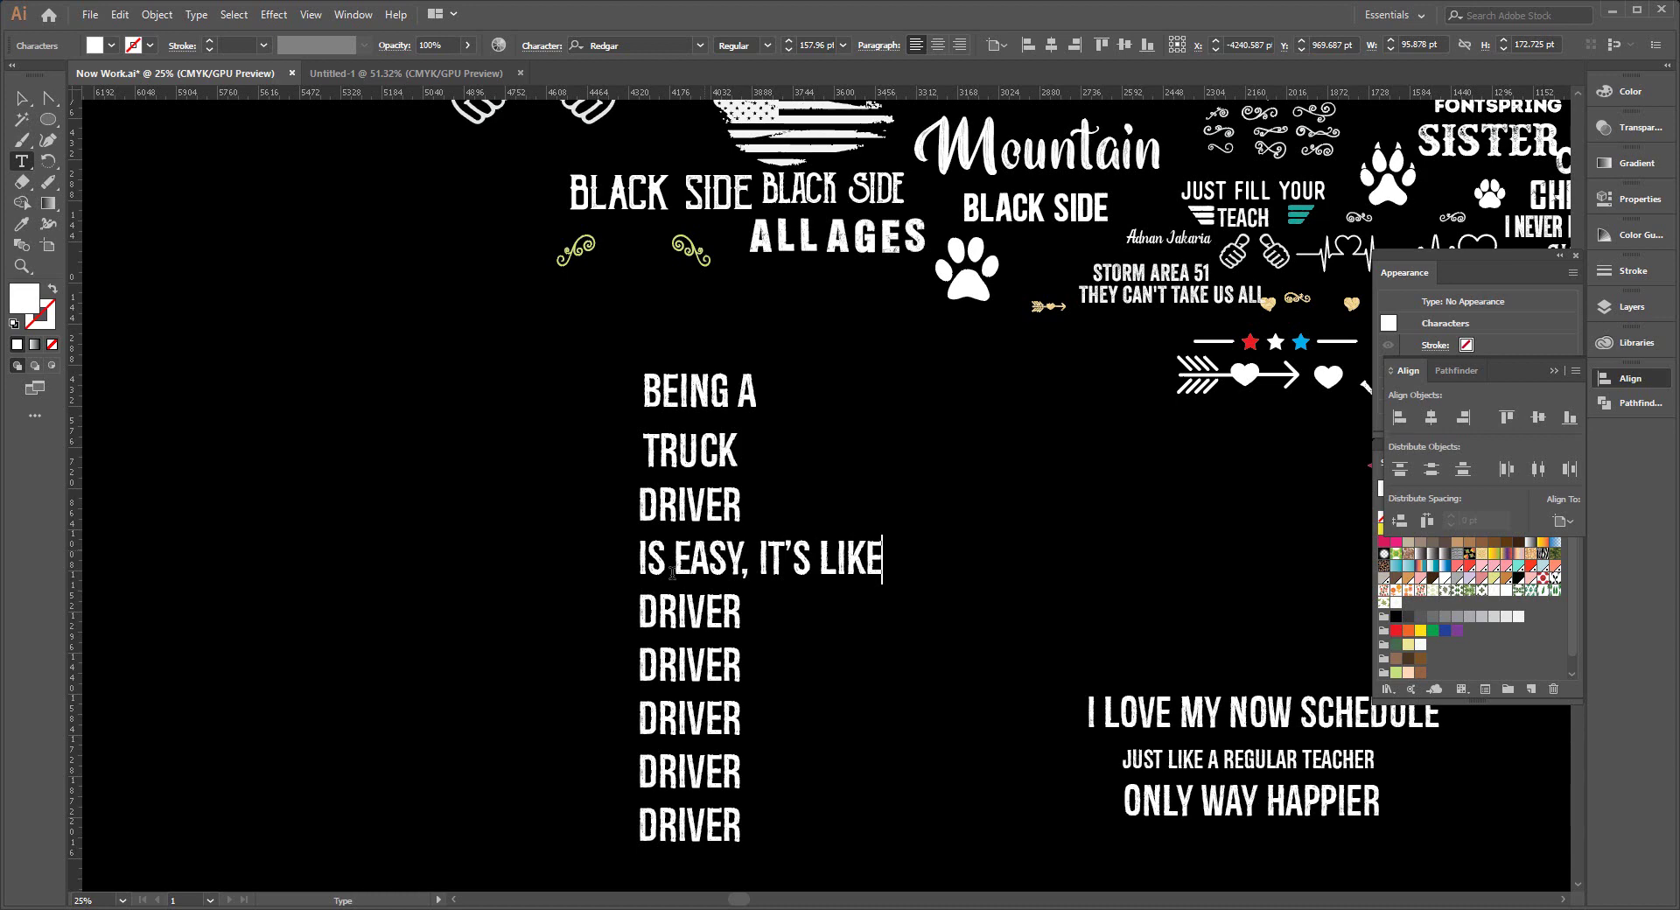
double_click(694, 608)
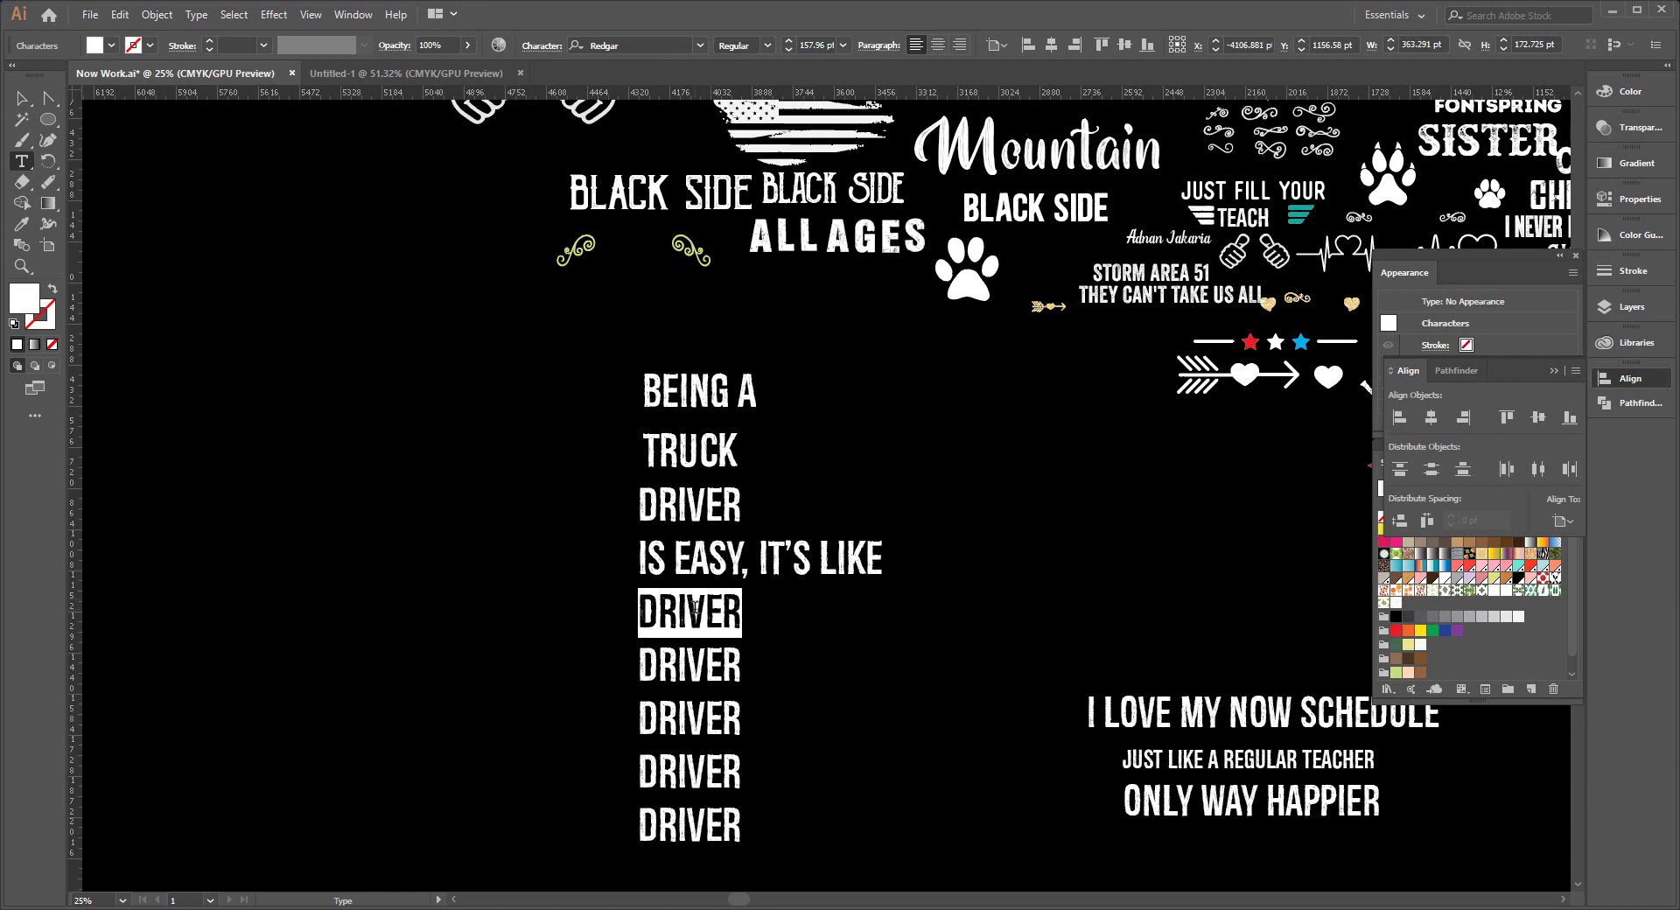
text(RIDIN)
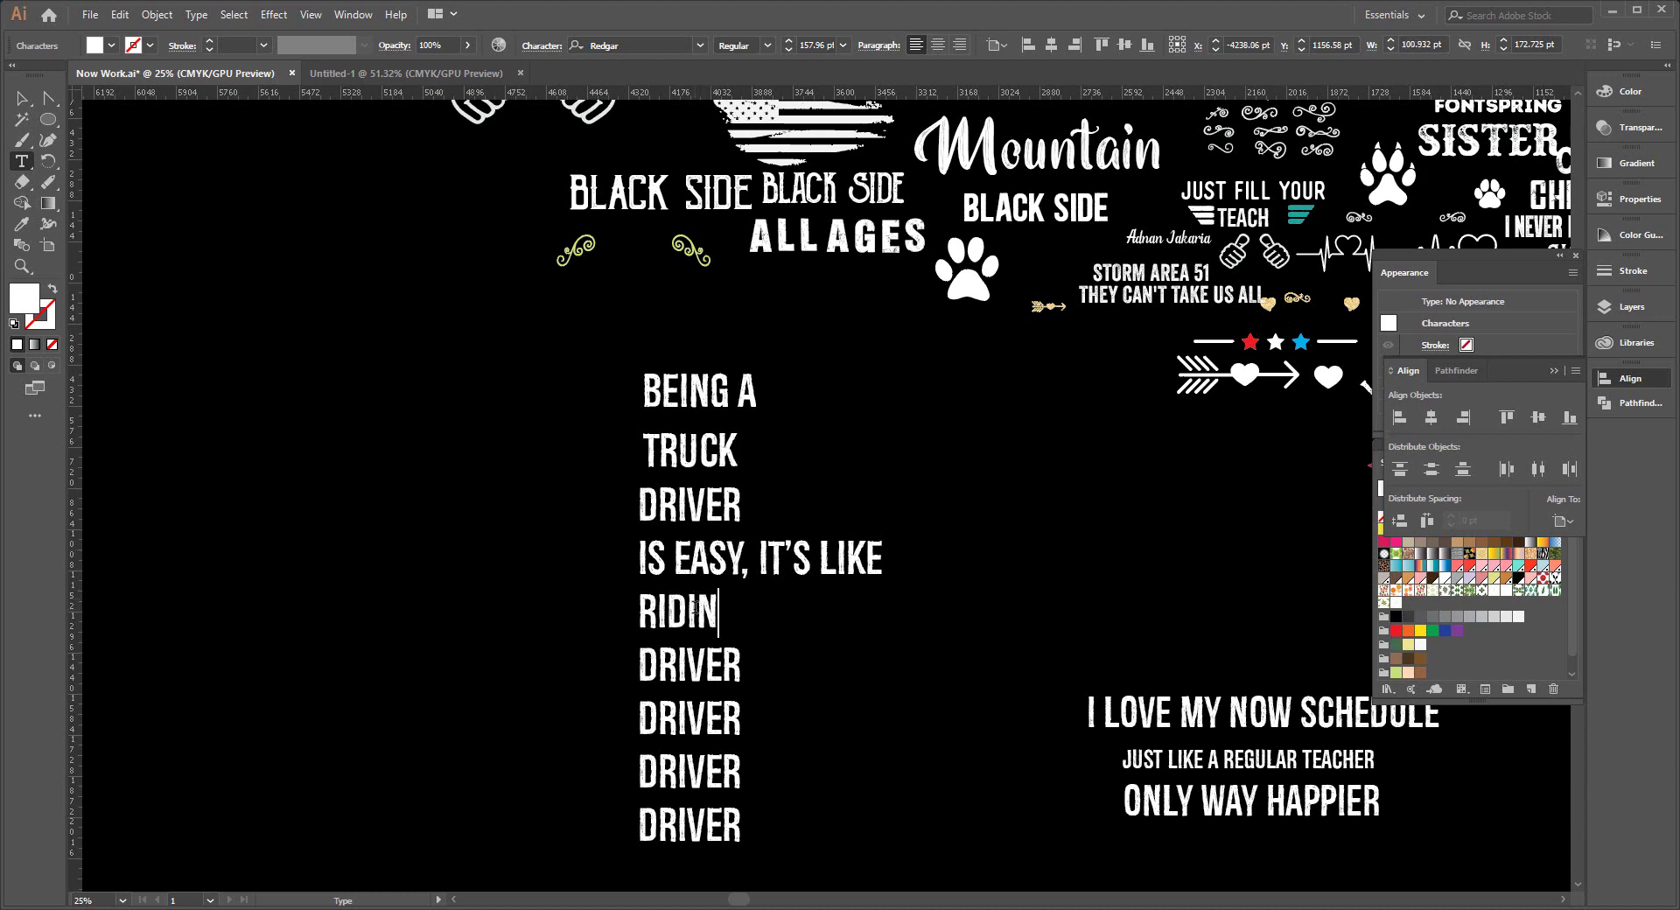
text(G A )
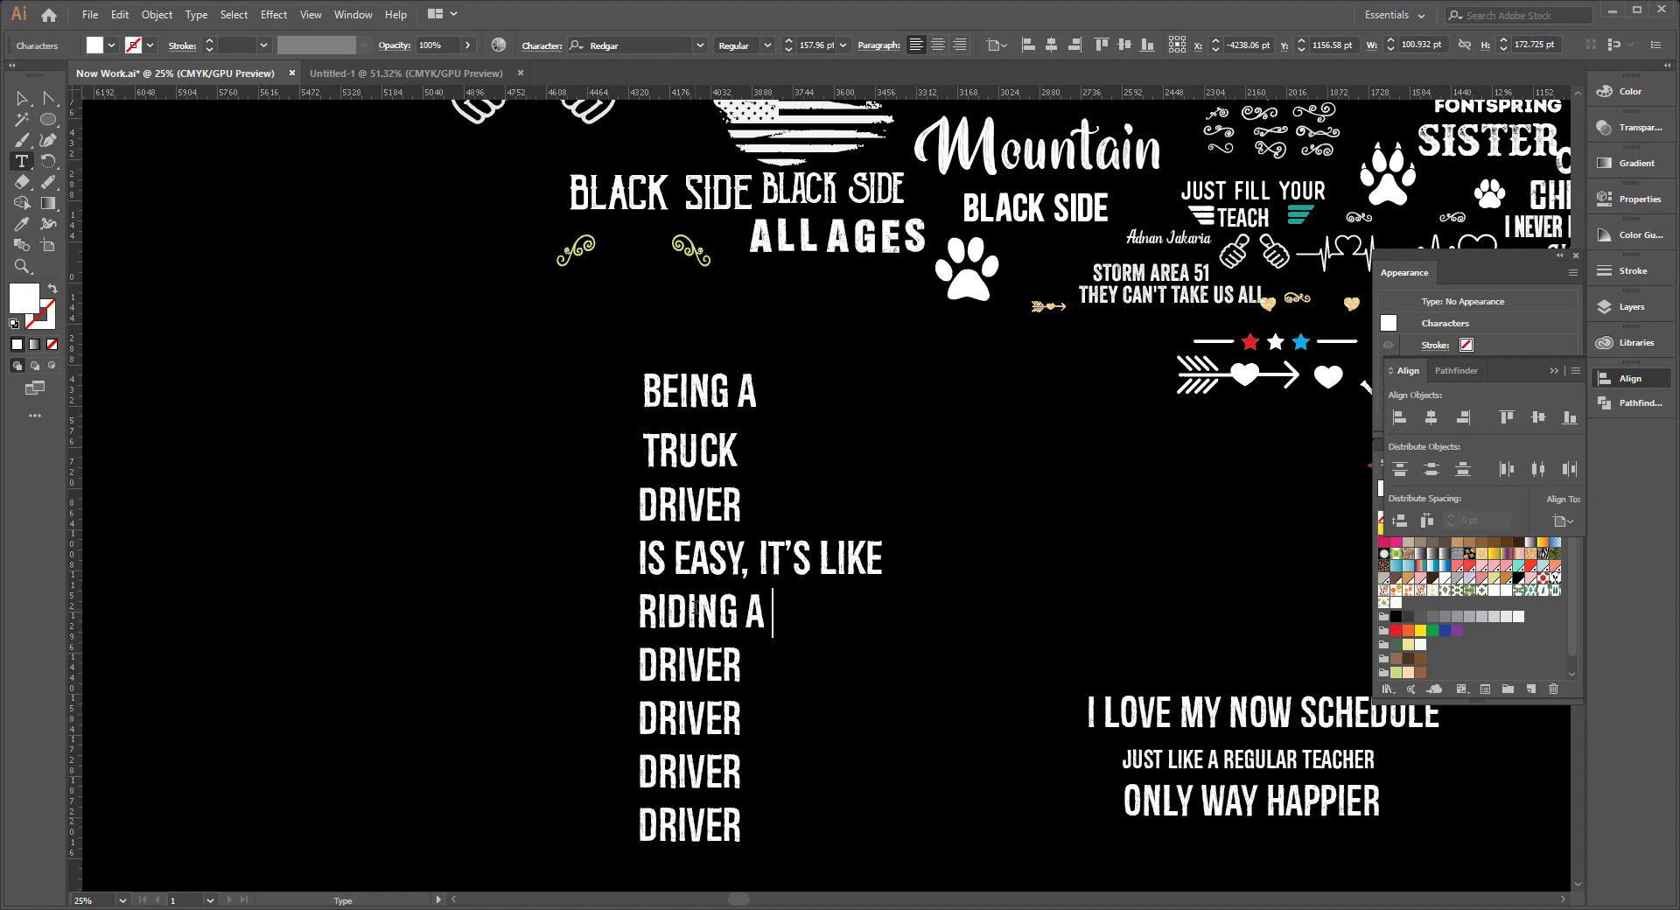
text(BIKE)
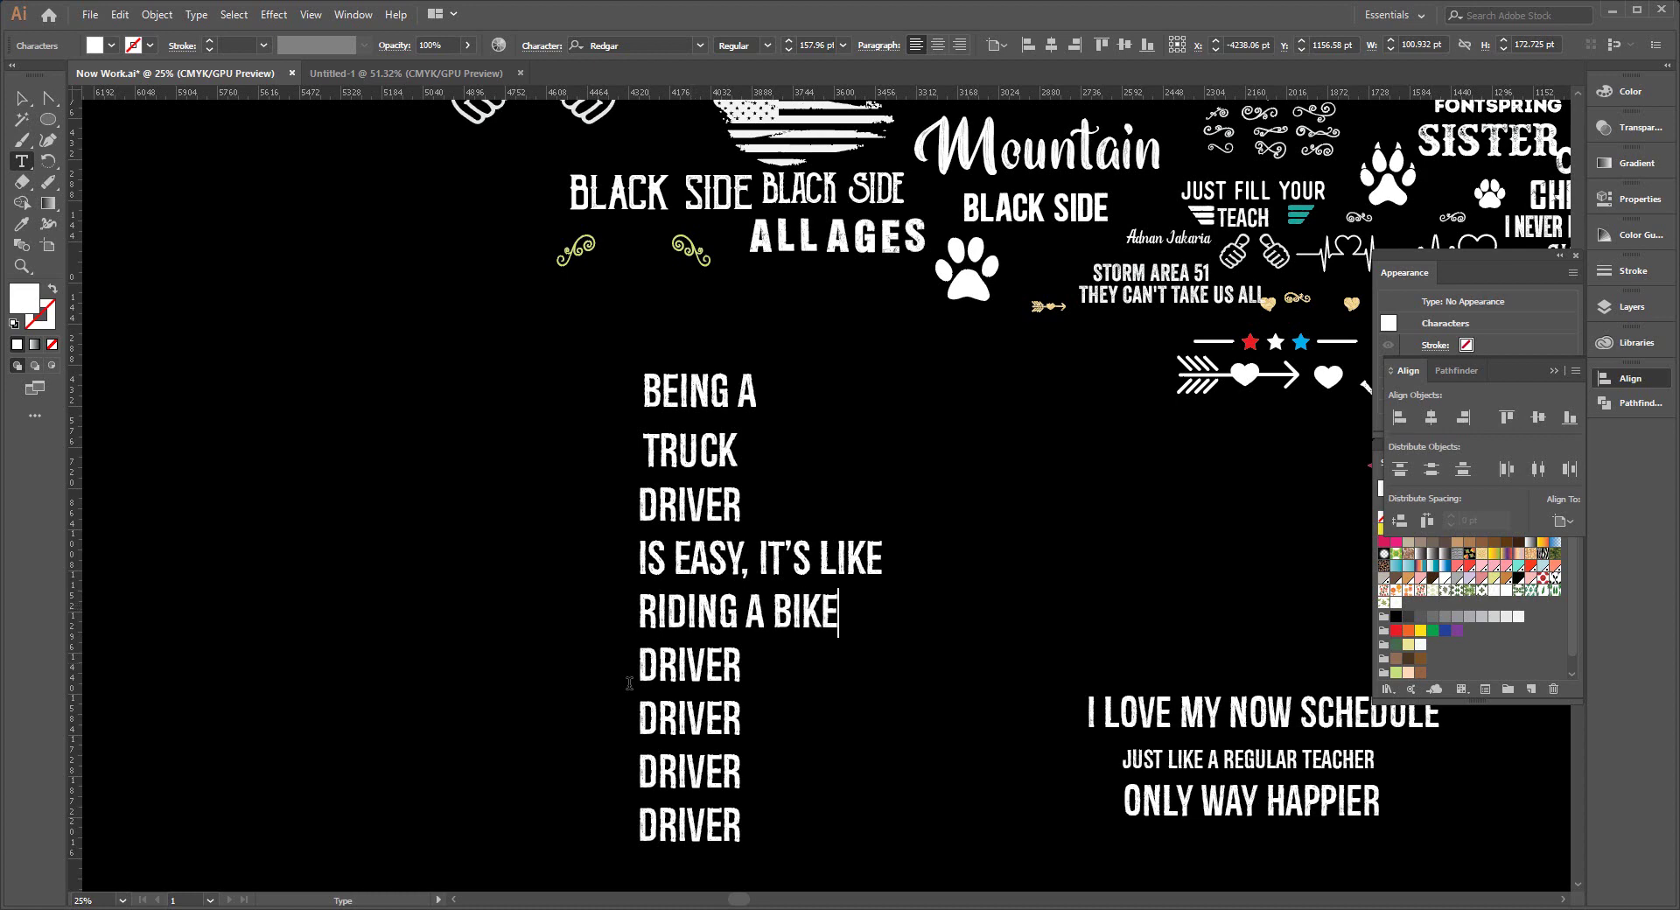
Fill the remaining lines: EXCEPT THE BIKE IS ON FIRE, YOU'RE ON FIRE, EVERYTHING IS ON FIRE, AND YOU'RE IN HELL.
double_click(702, 663)
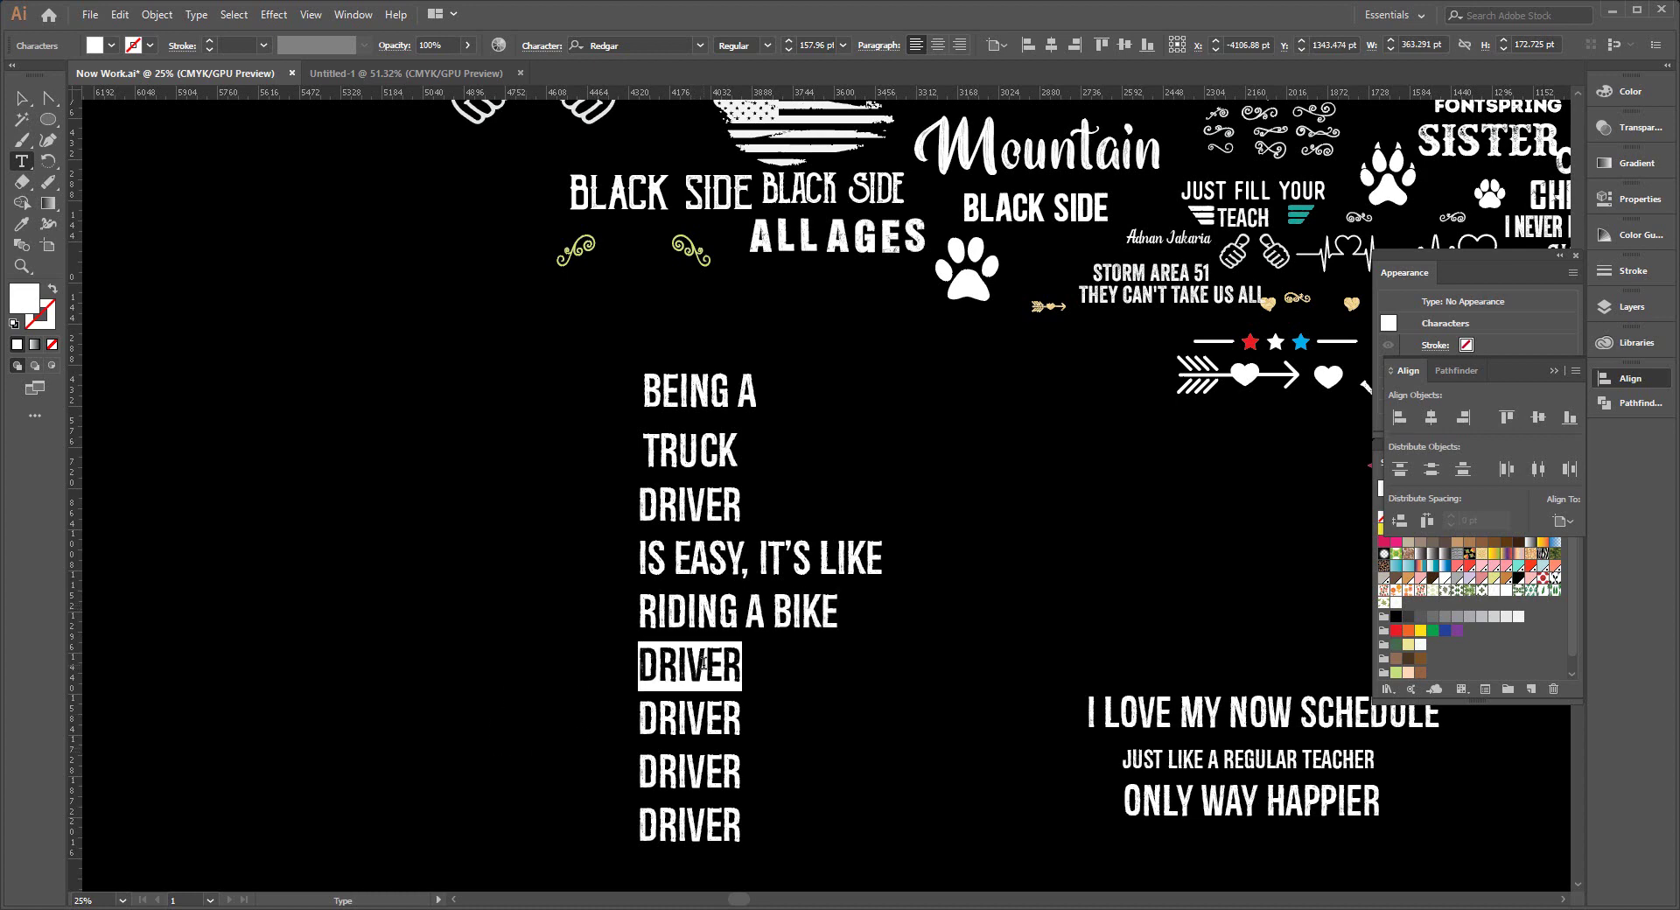
text(EX)
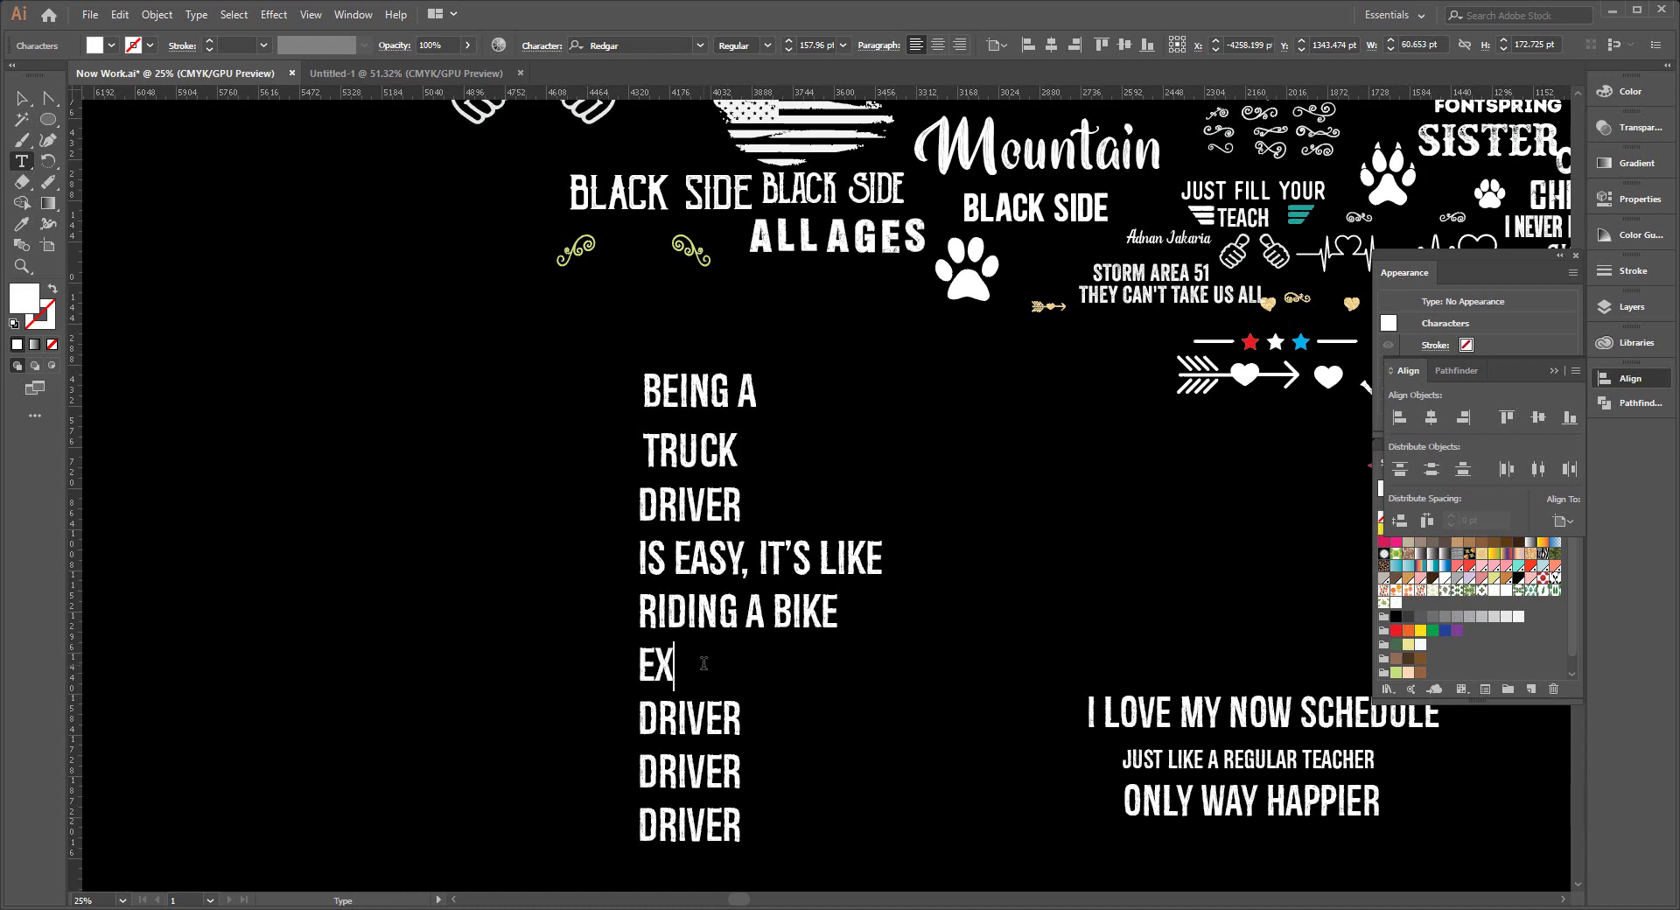
text(CEPT)
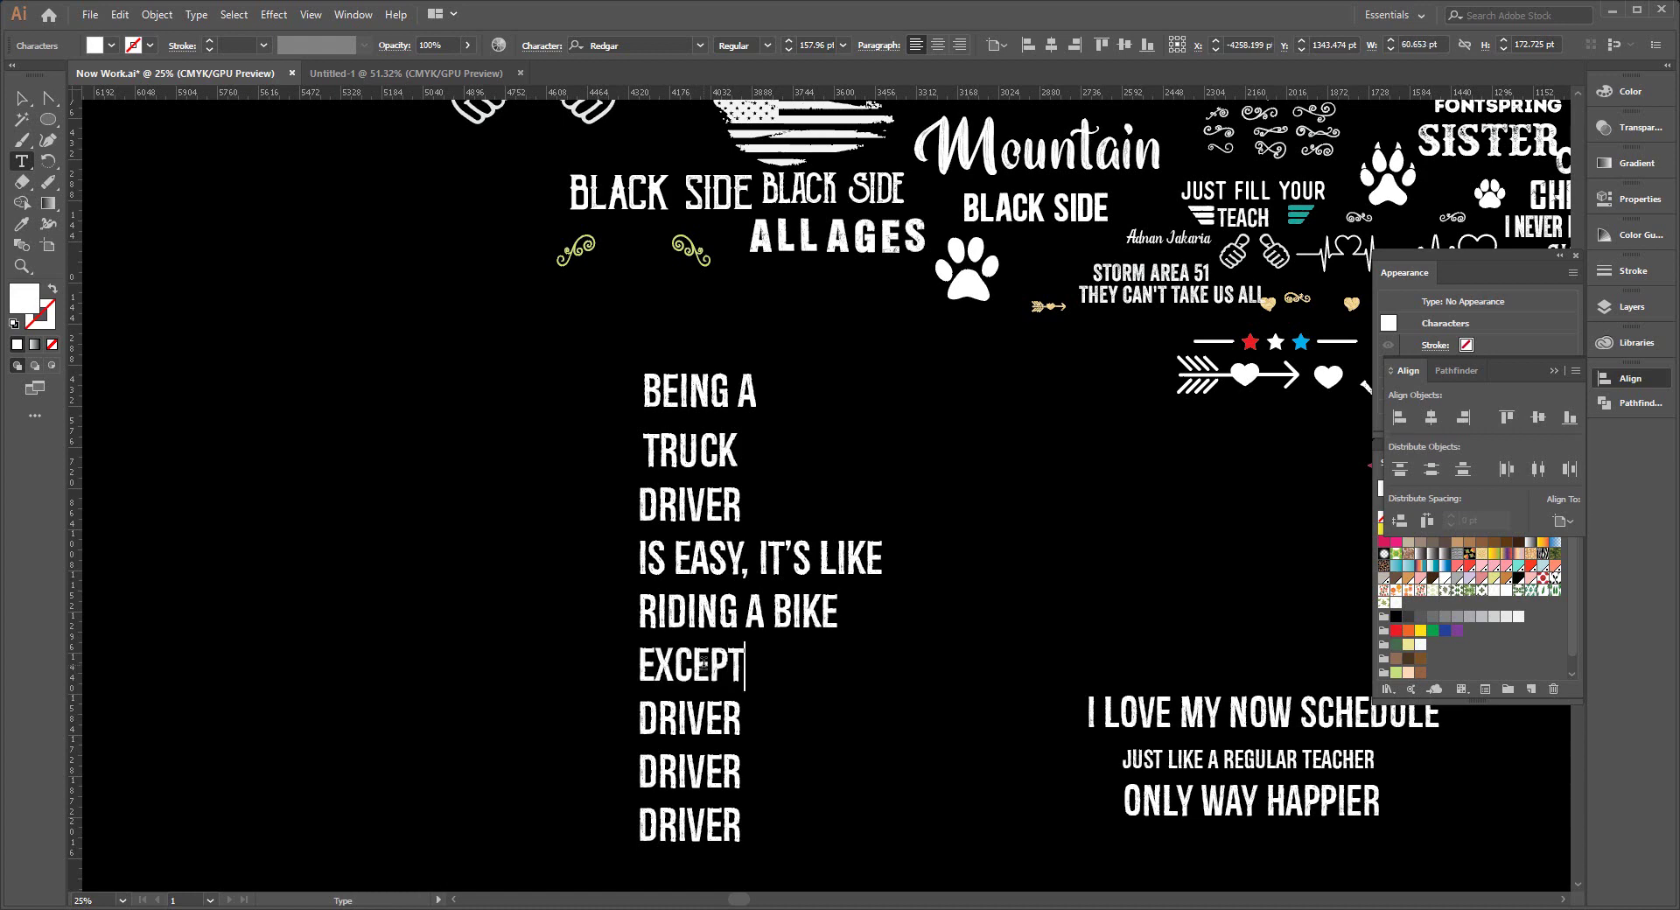
text( THE )
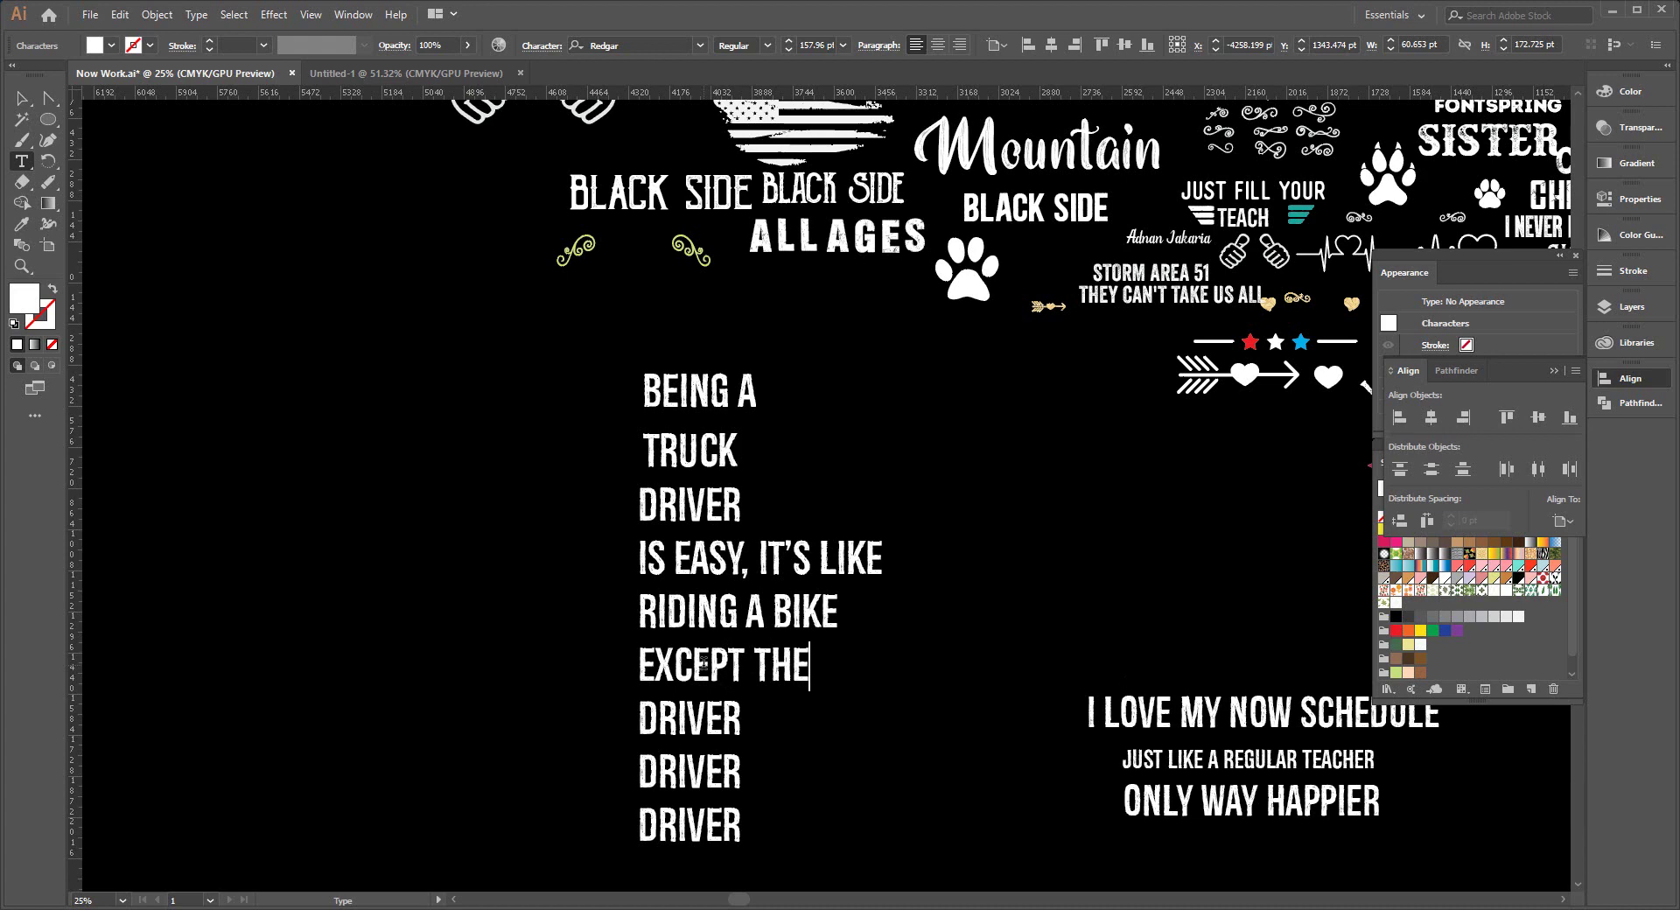
text(BIK)
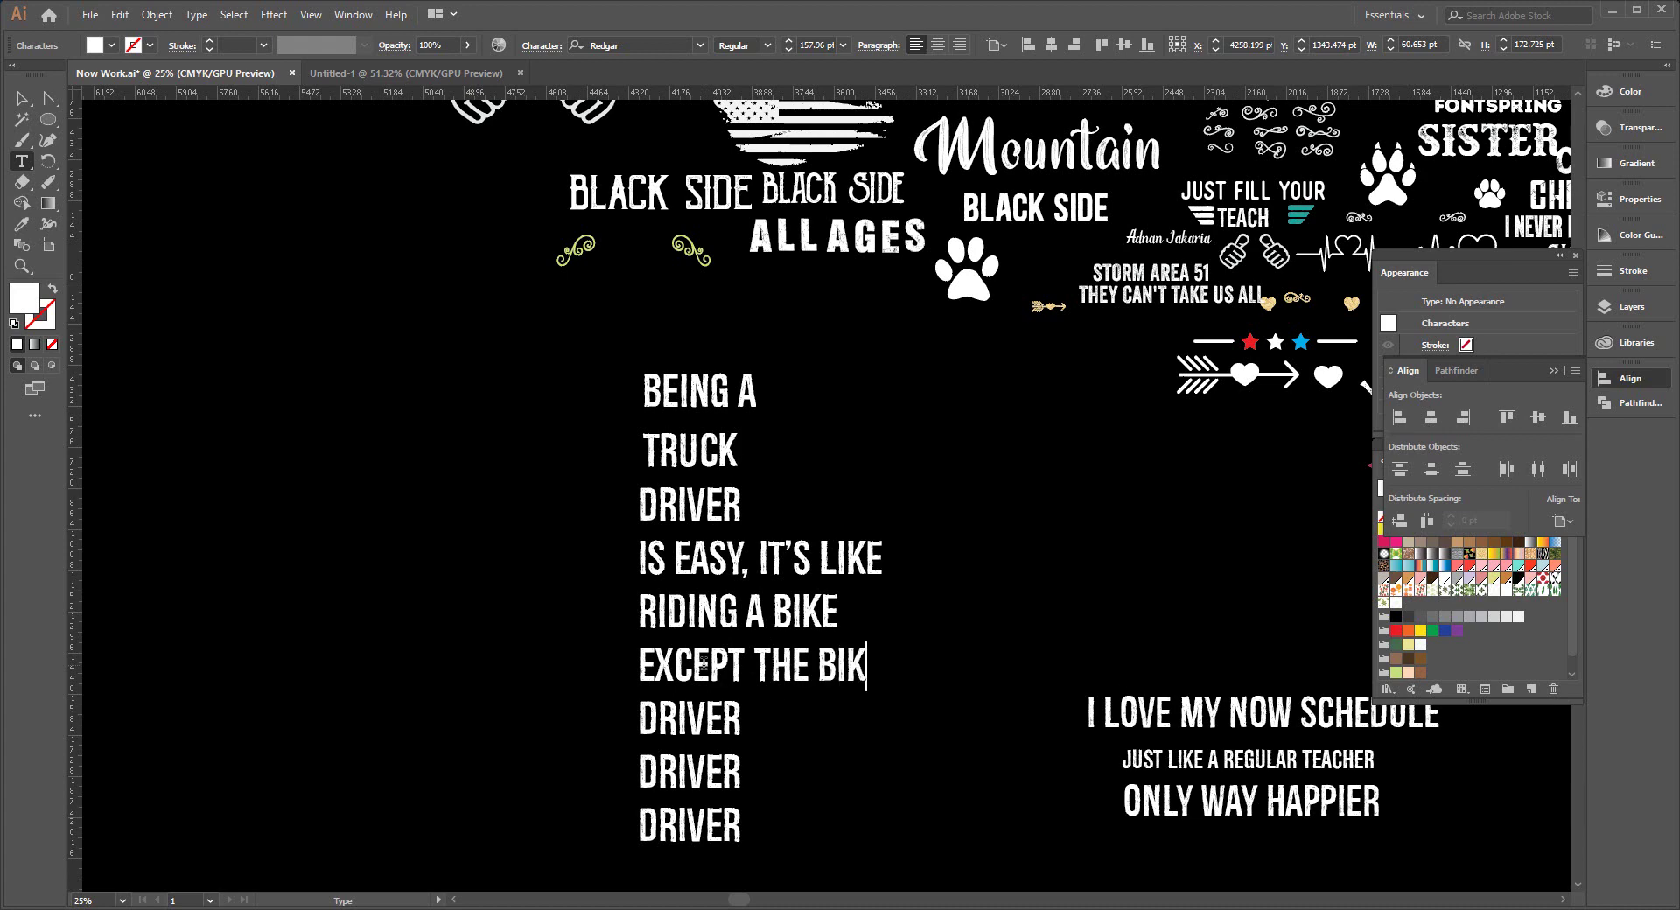
text(E IS)
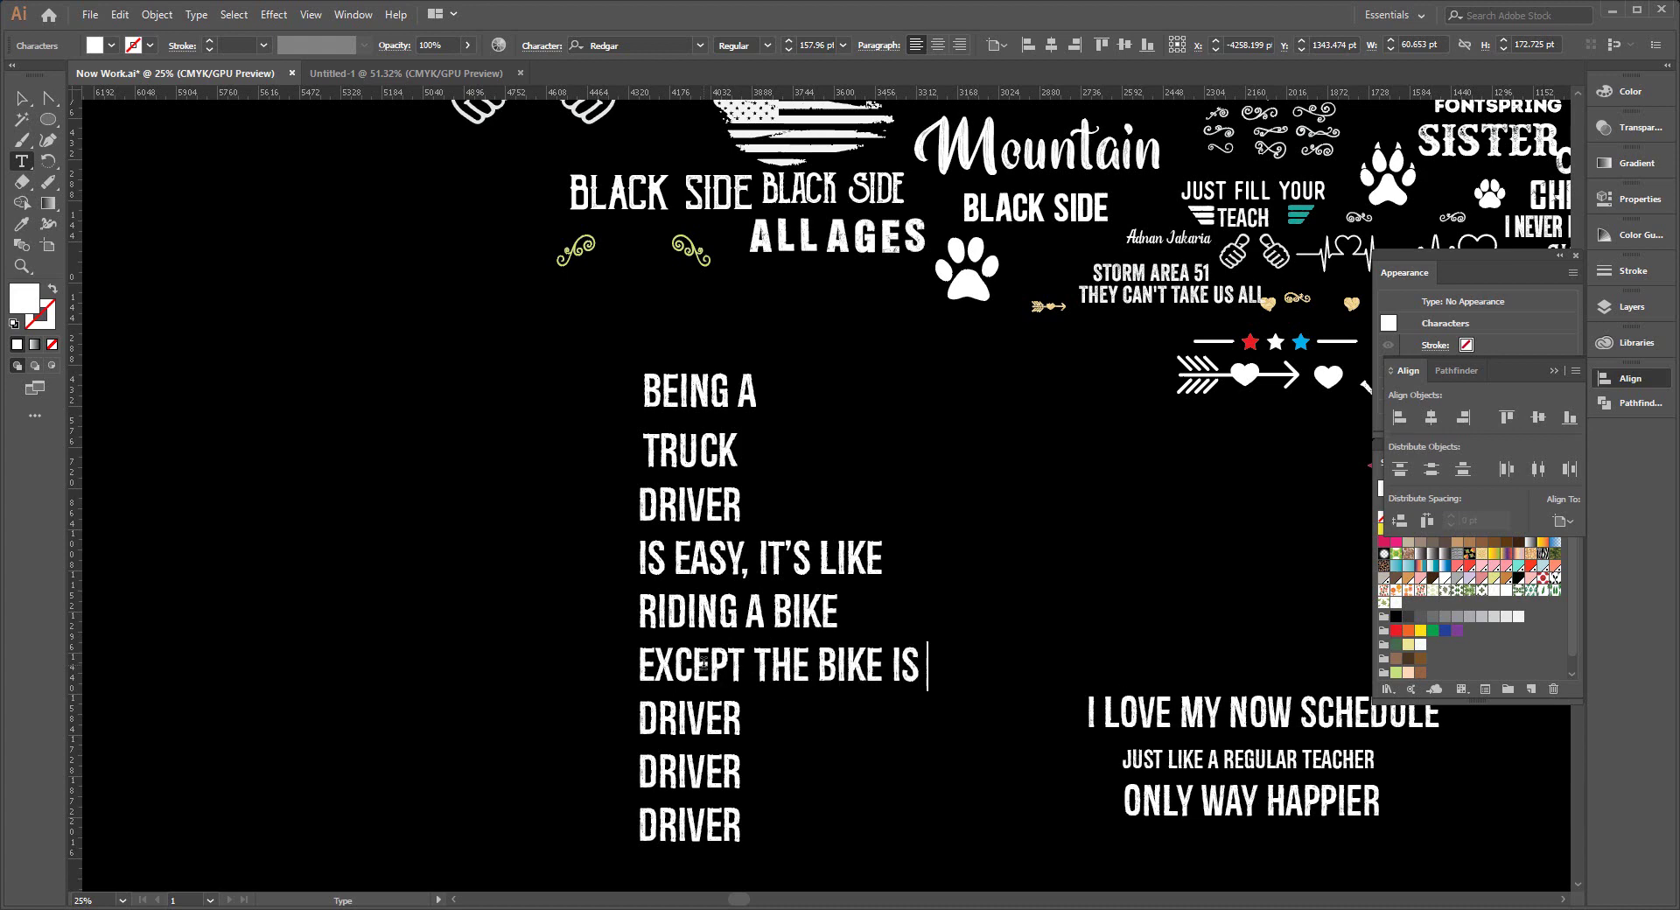
text( ON)
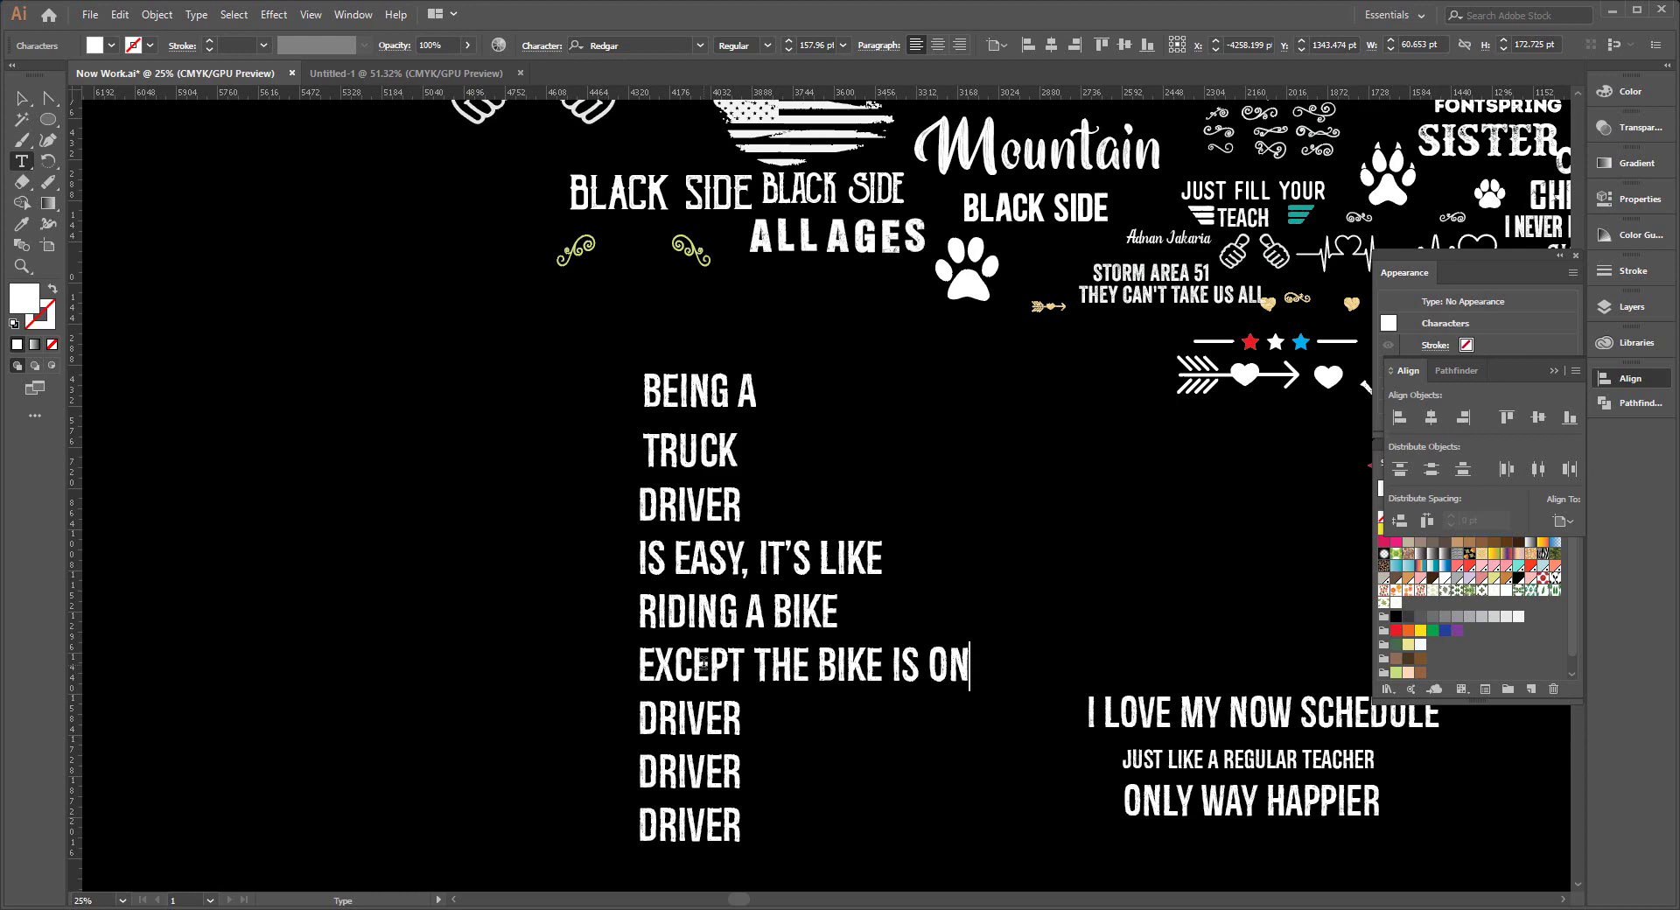
text( FIRE)
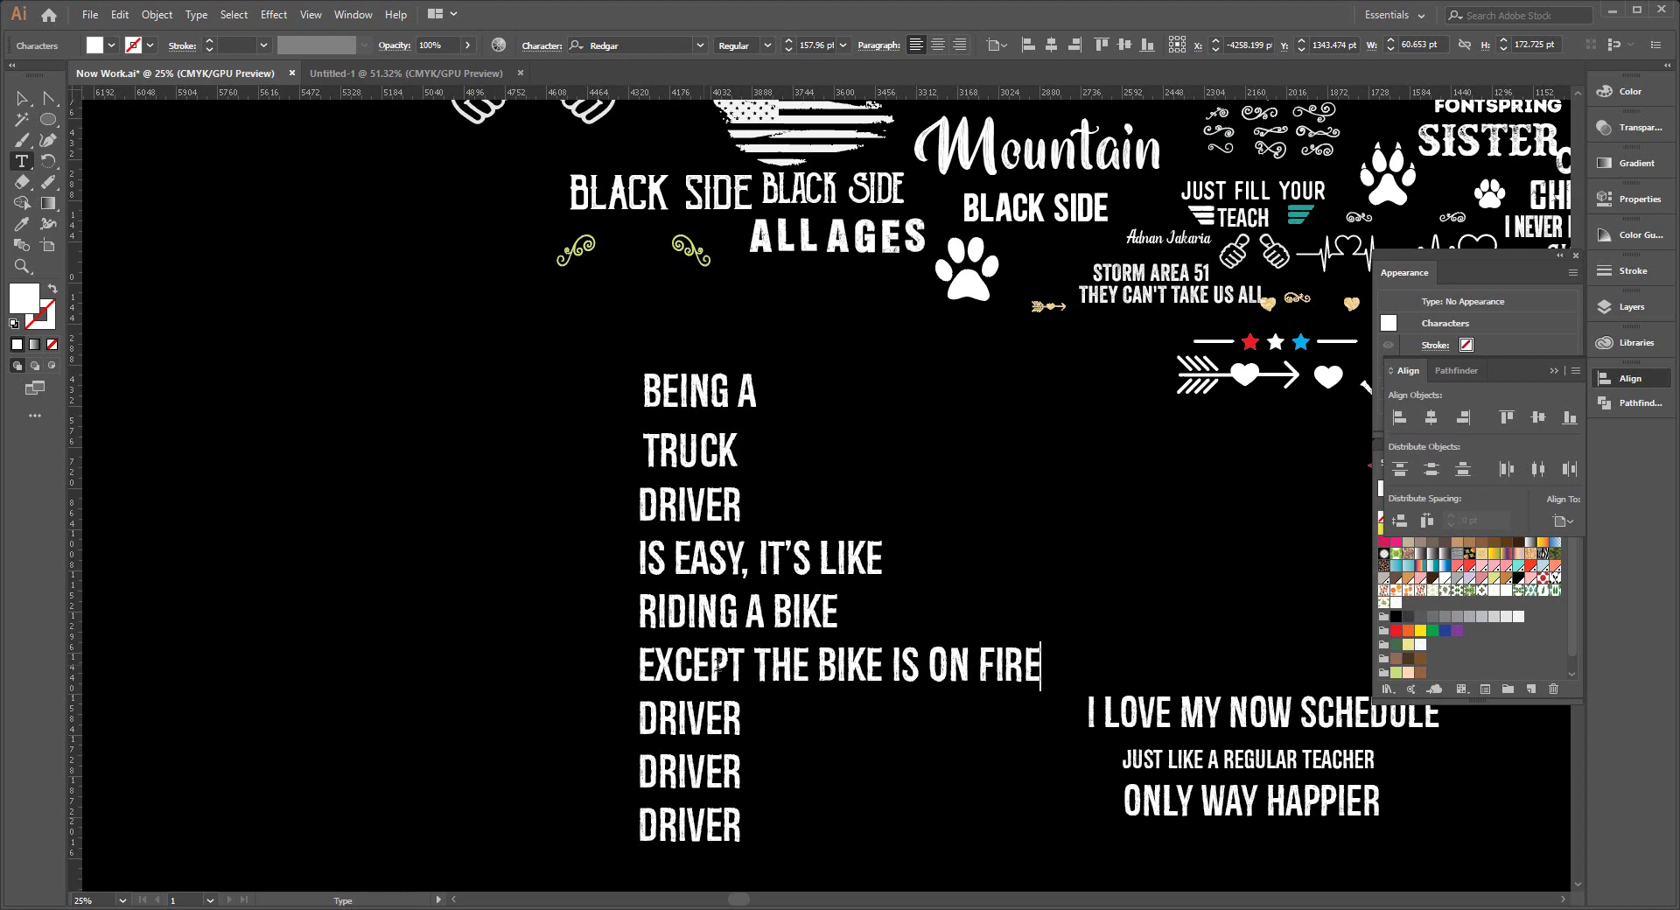
double_click(697, 717)
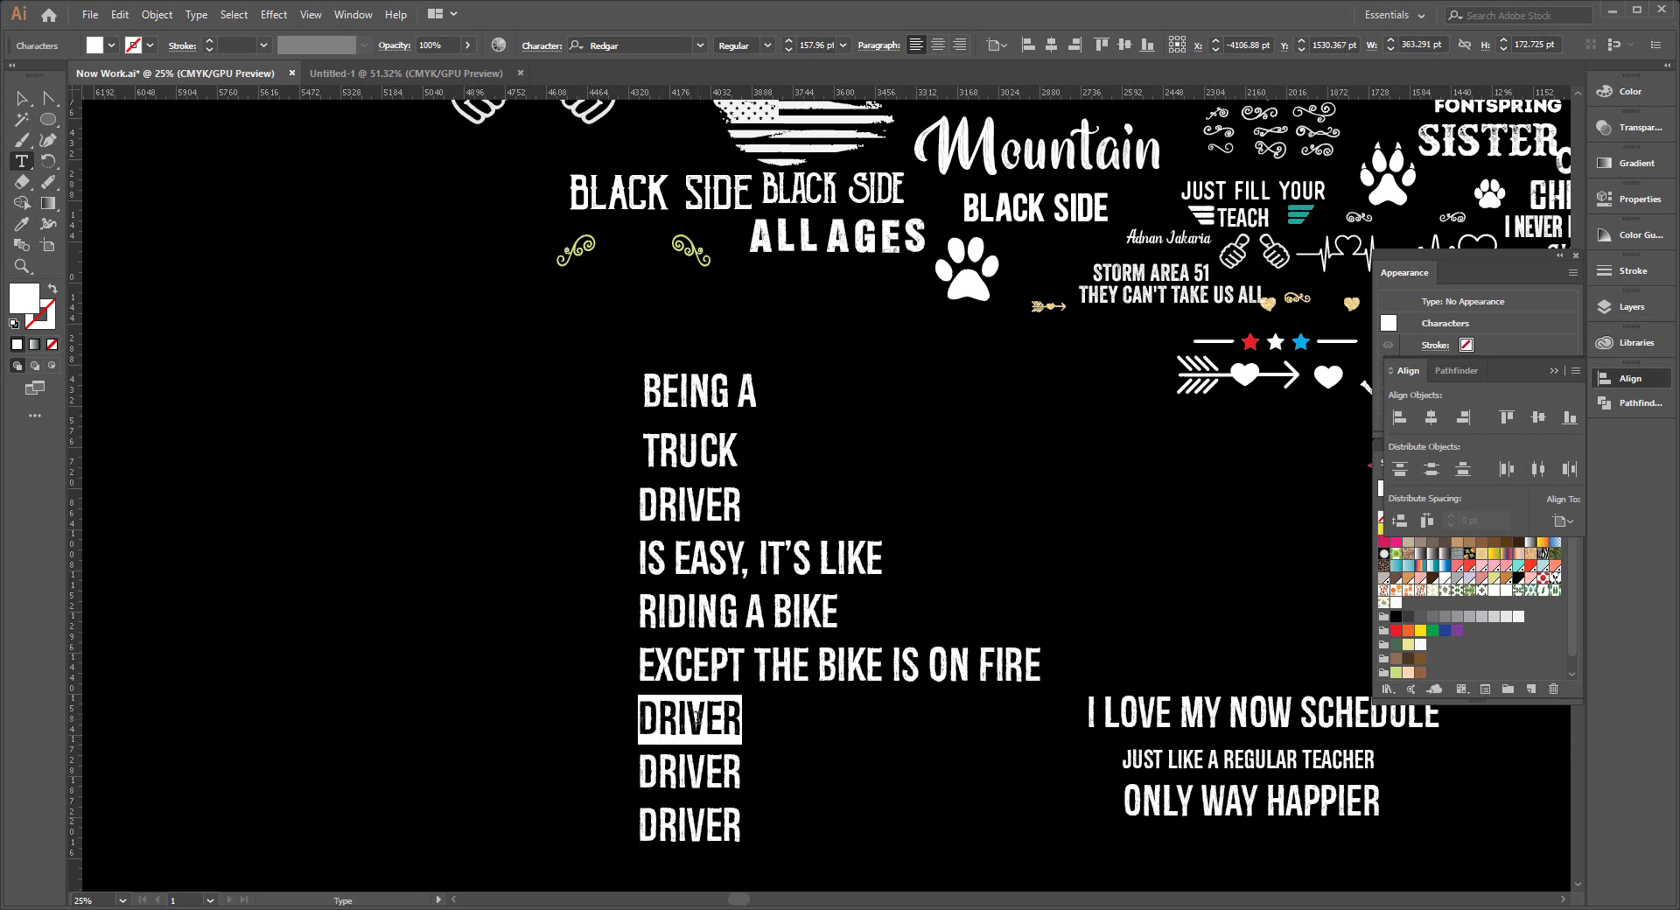
text(Y)
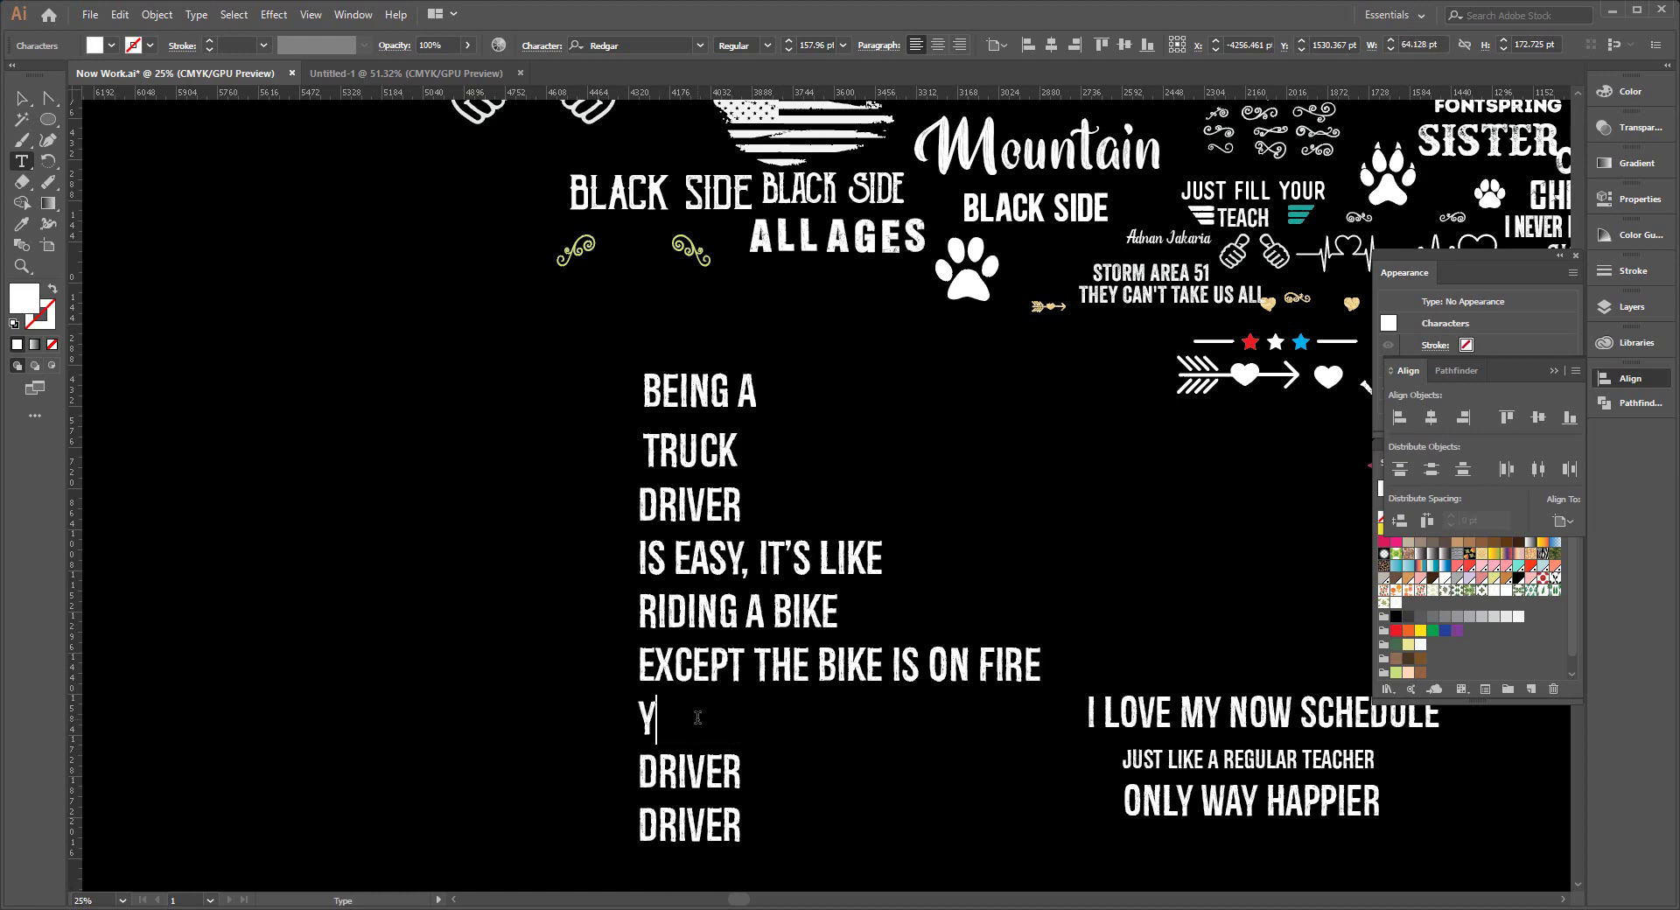
text(OU)
text('R)
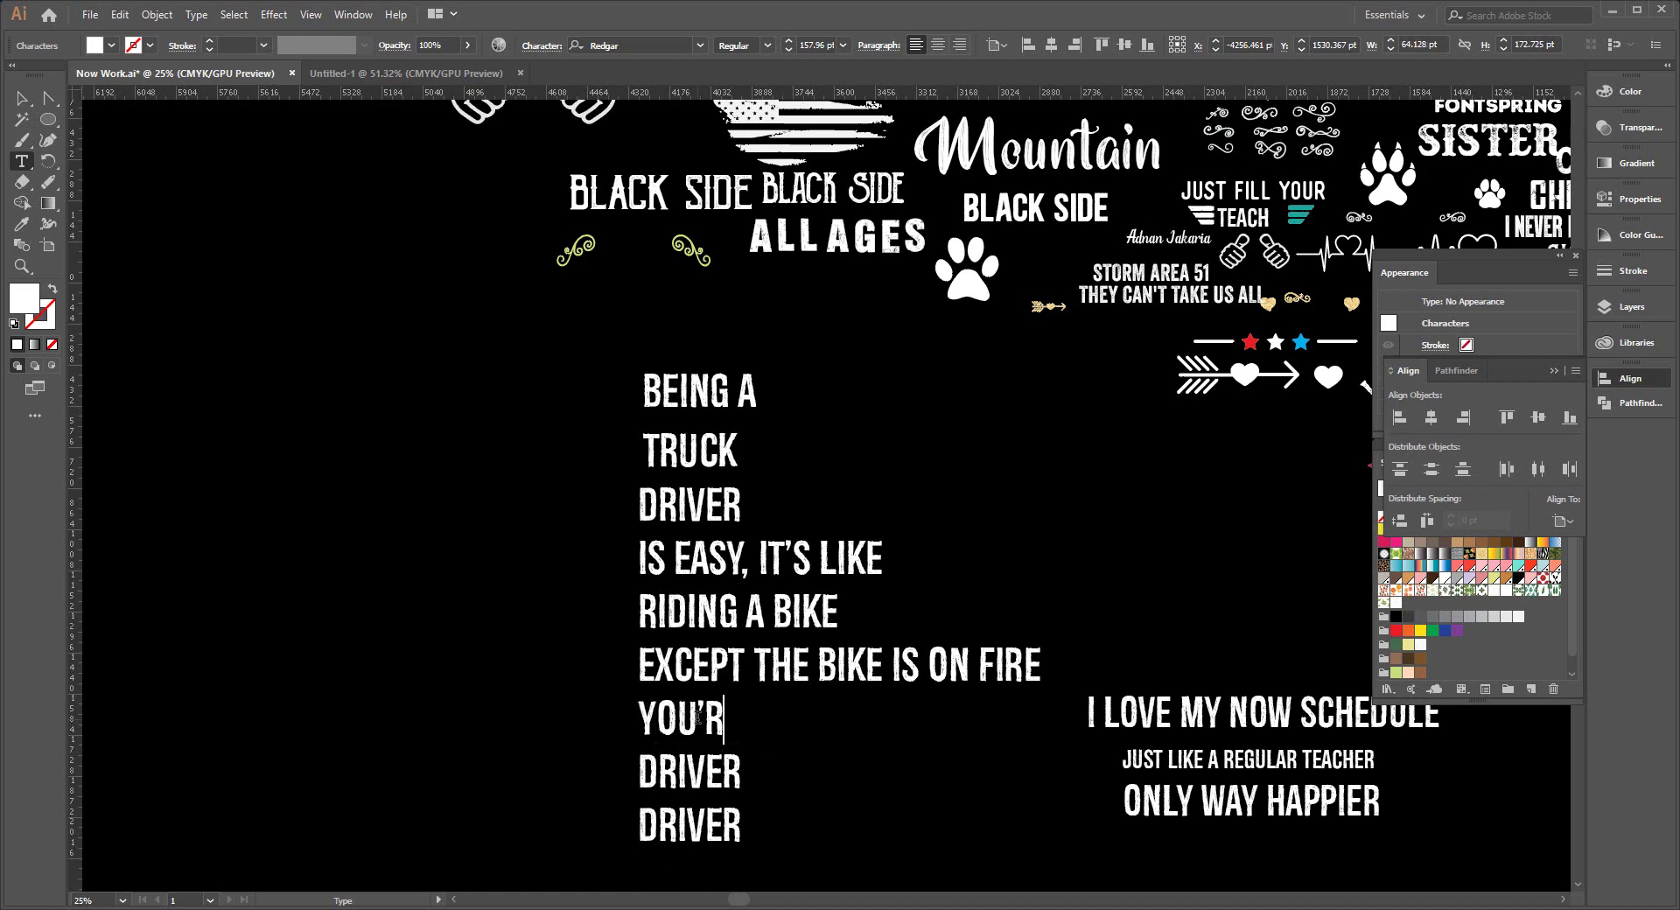
text(E O)
text(N FI)
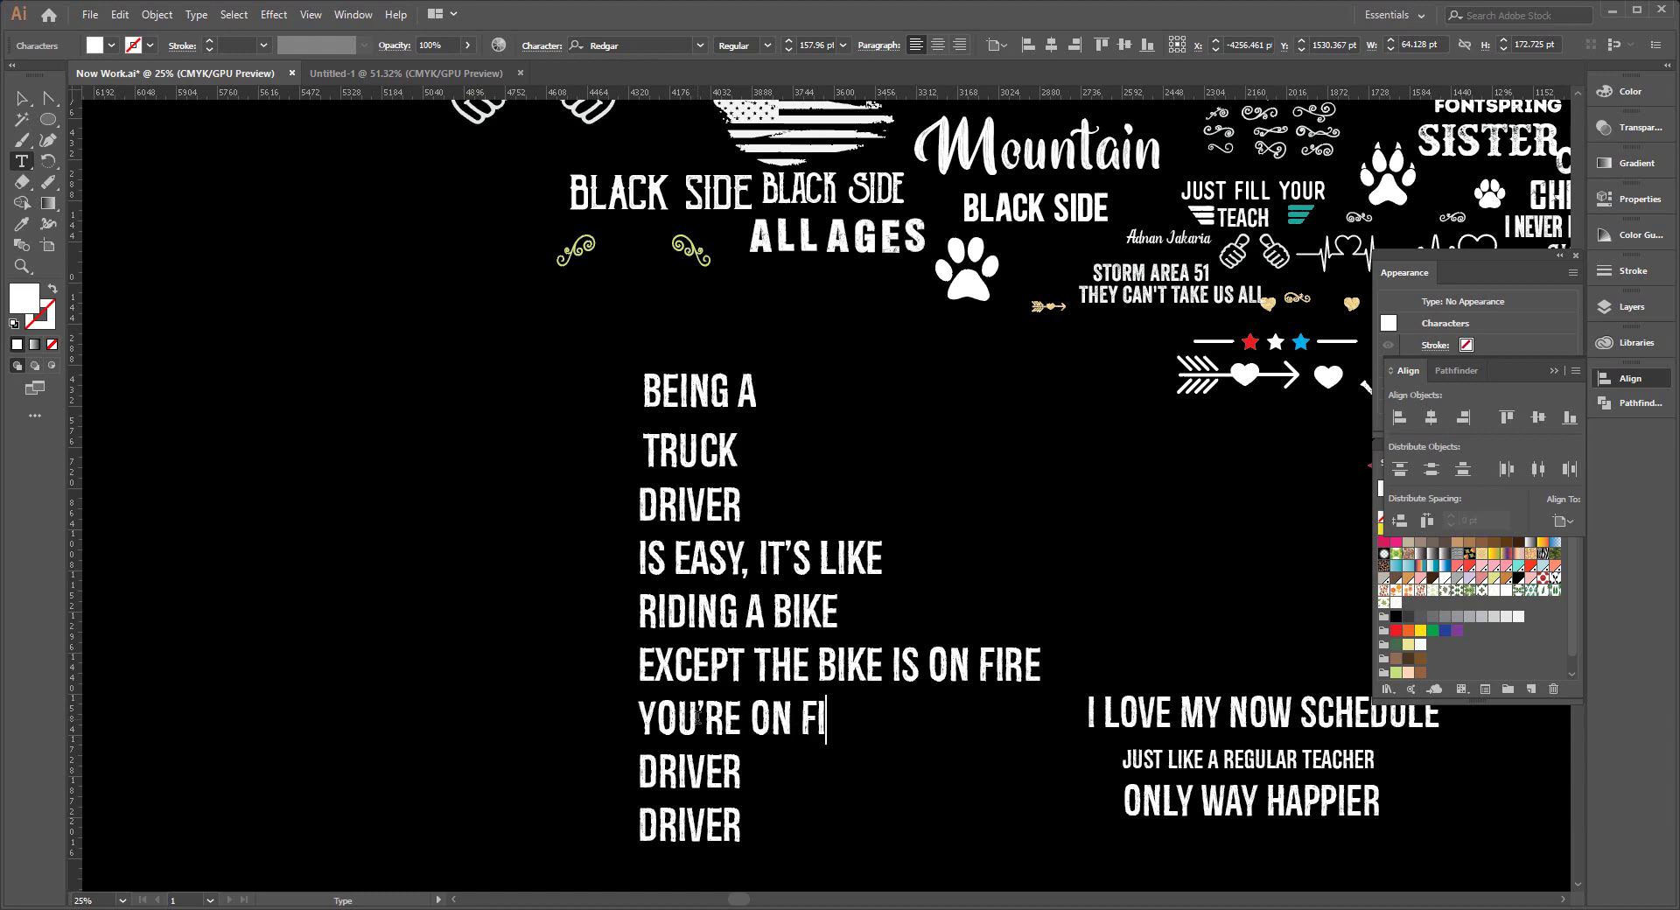
text(RE)
double_click(669, 765)
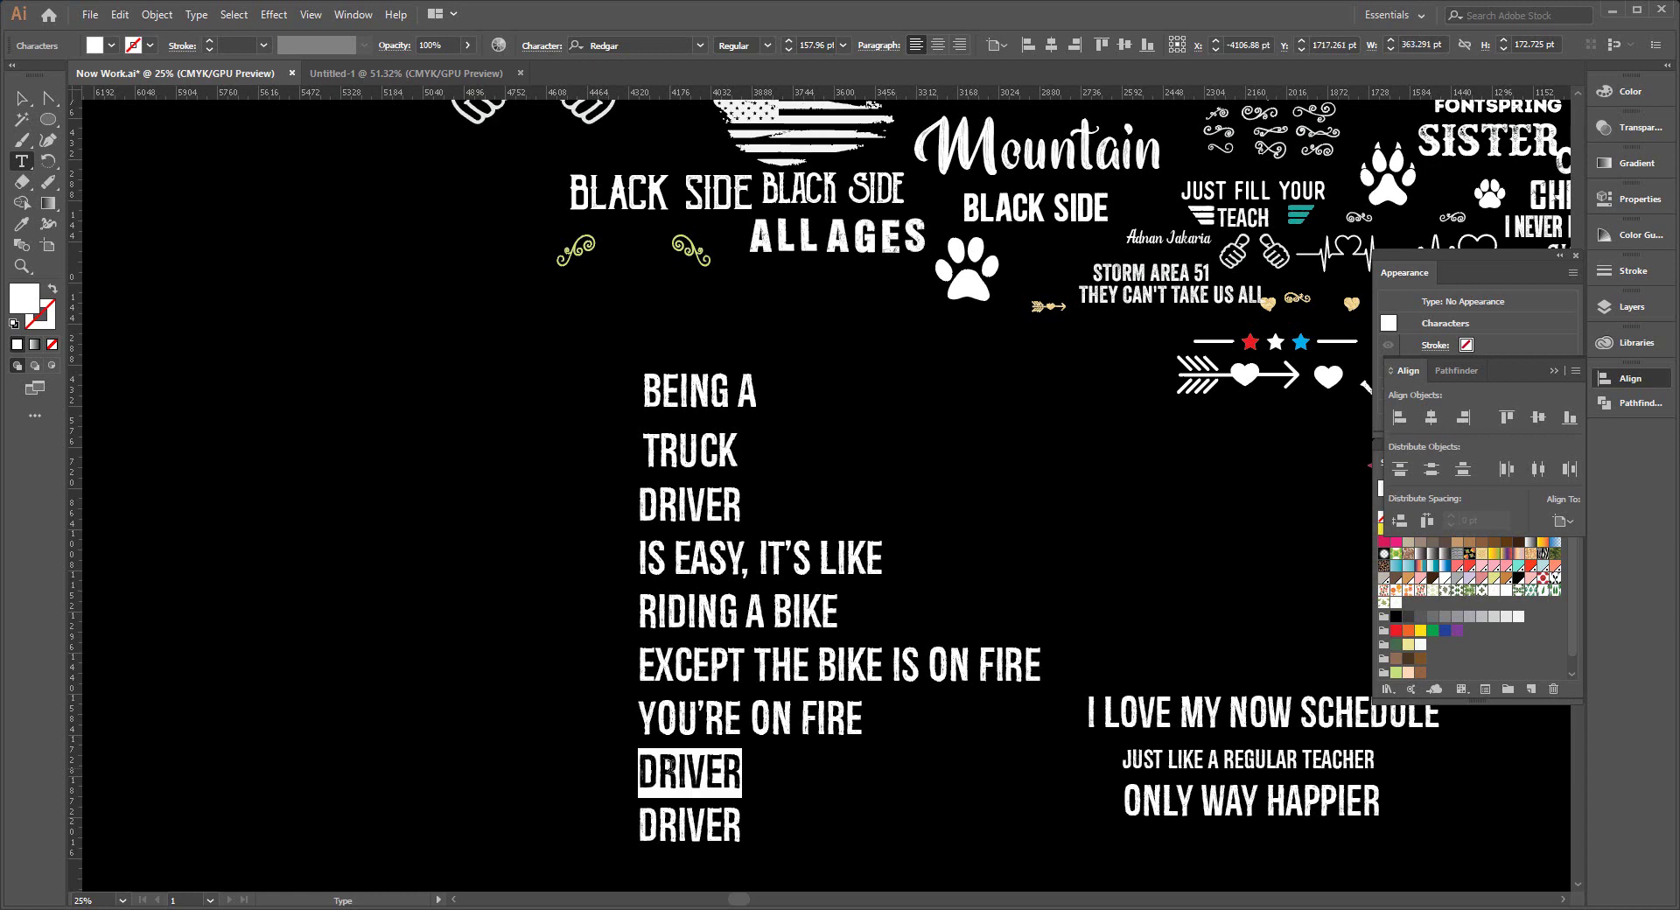
text(E)
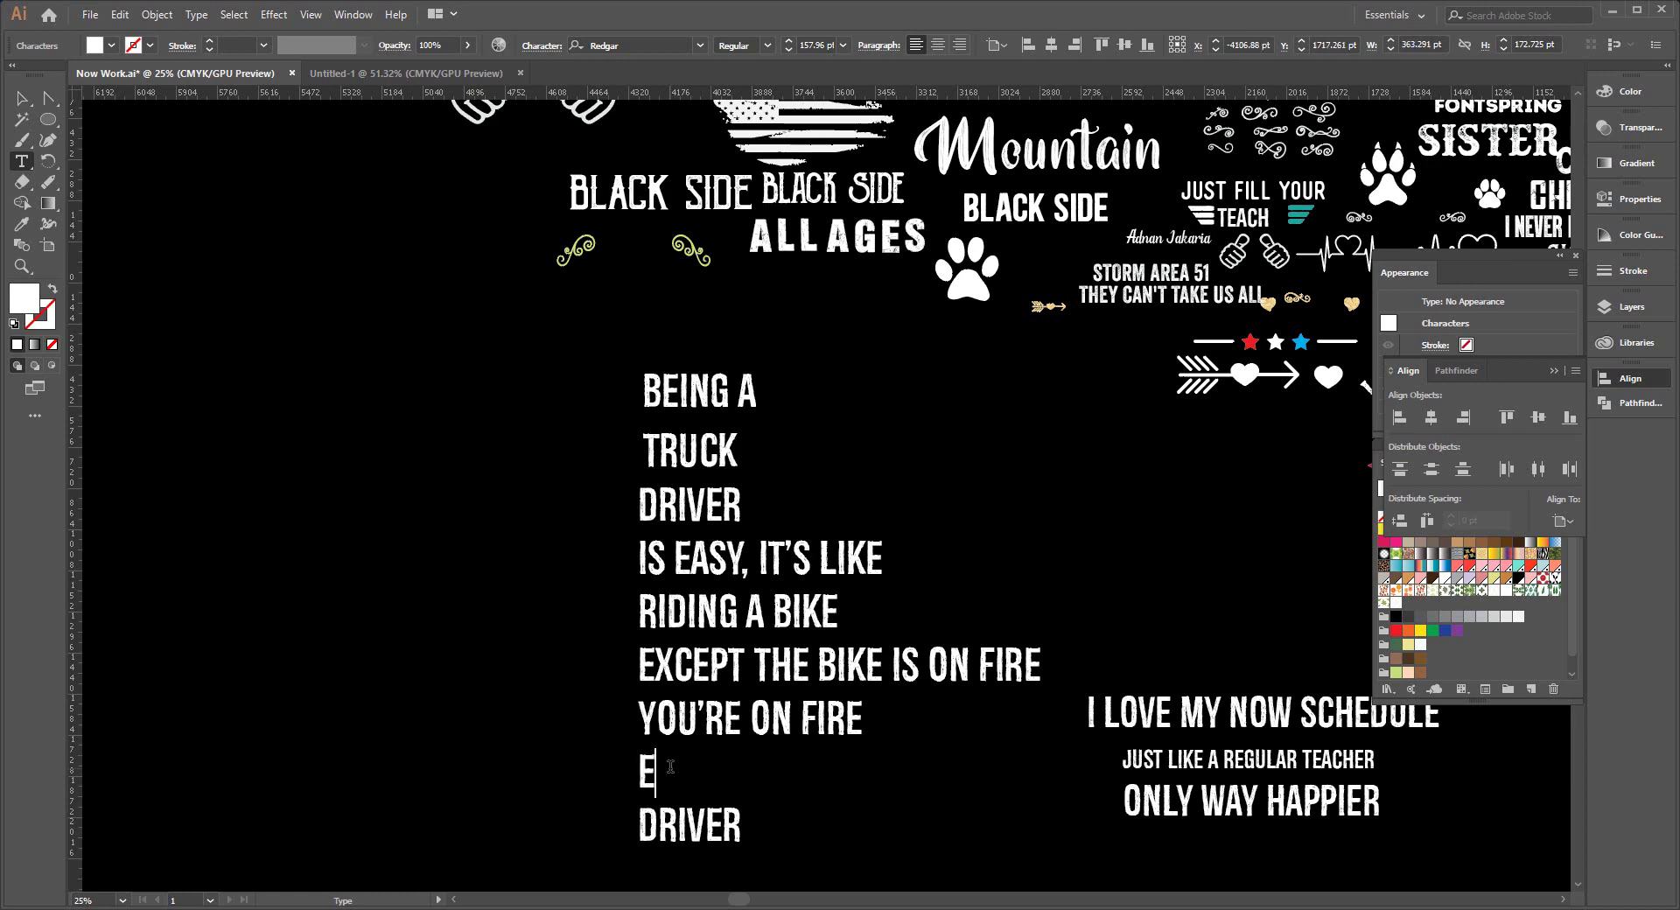
text(VERYTHI)
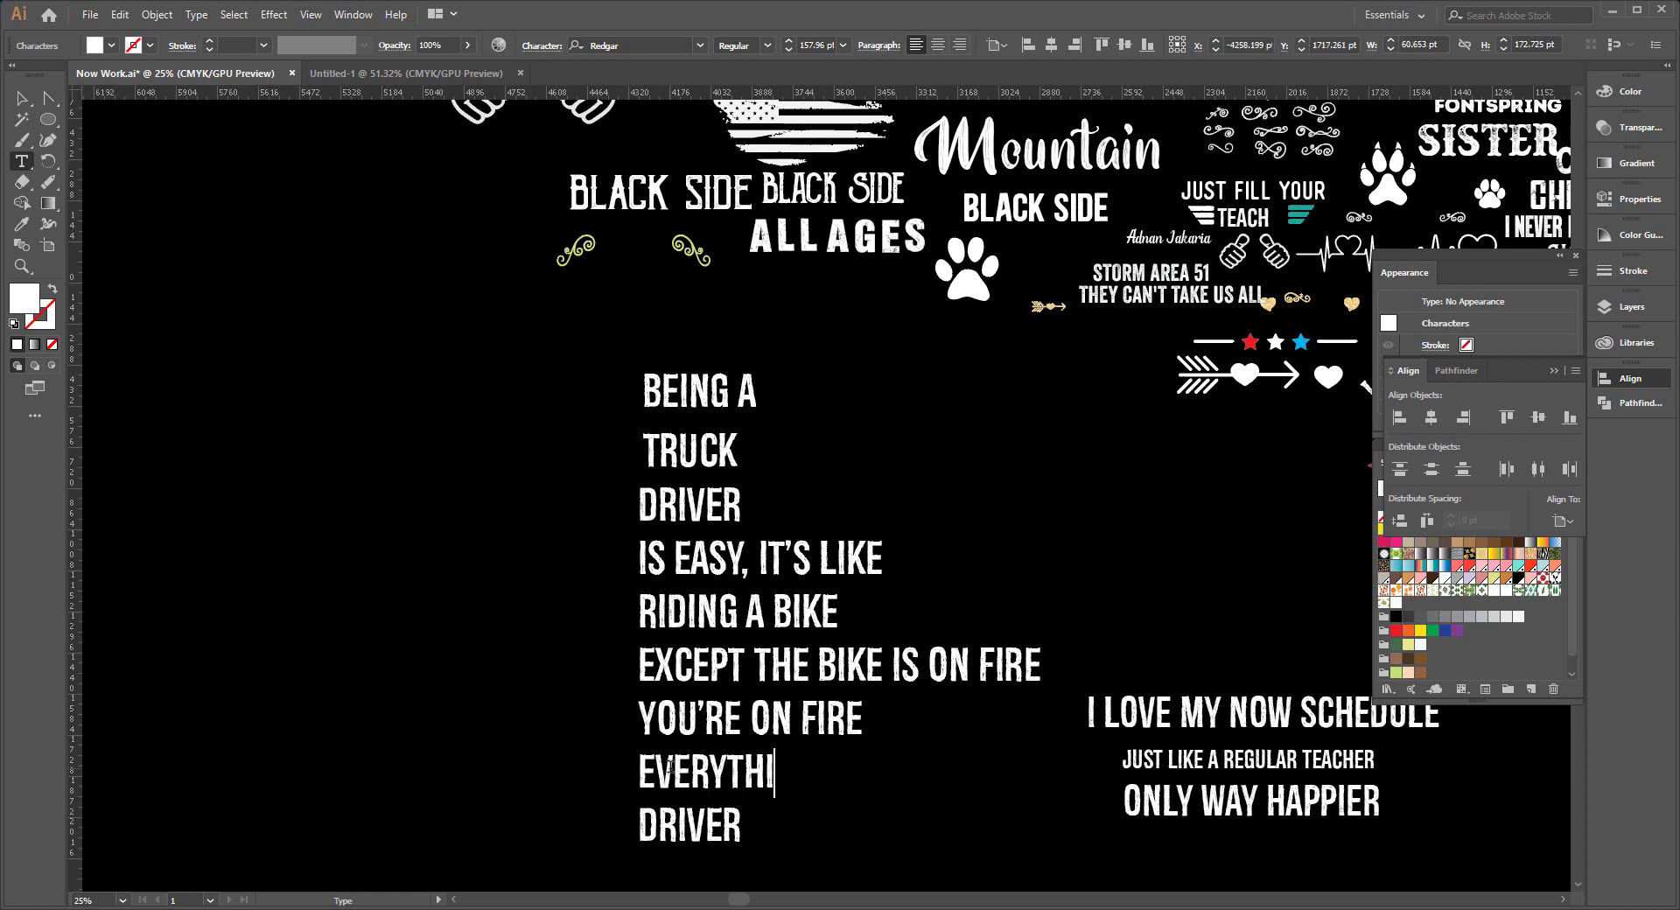
text(NG)
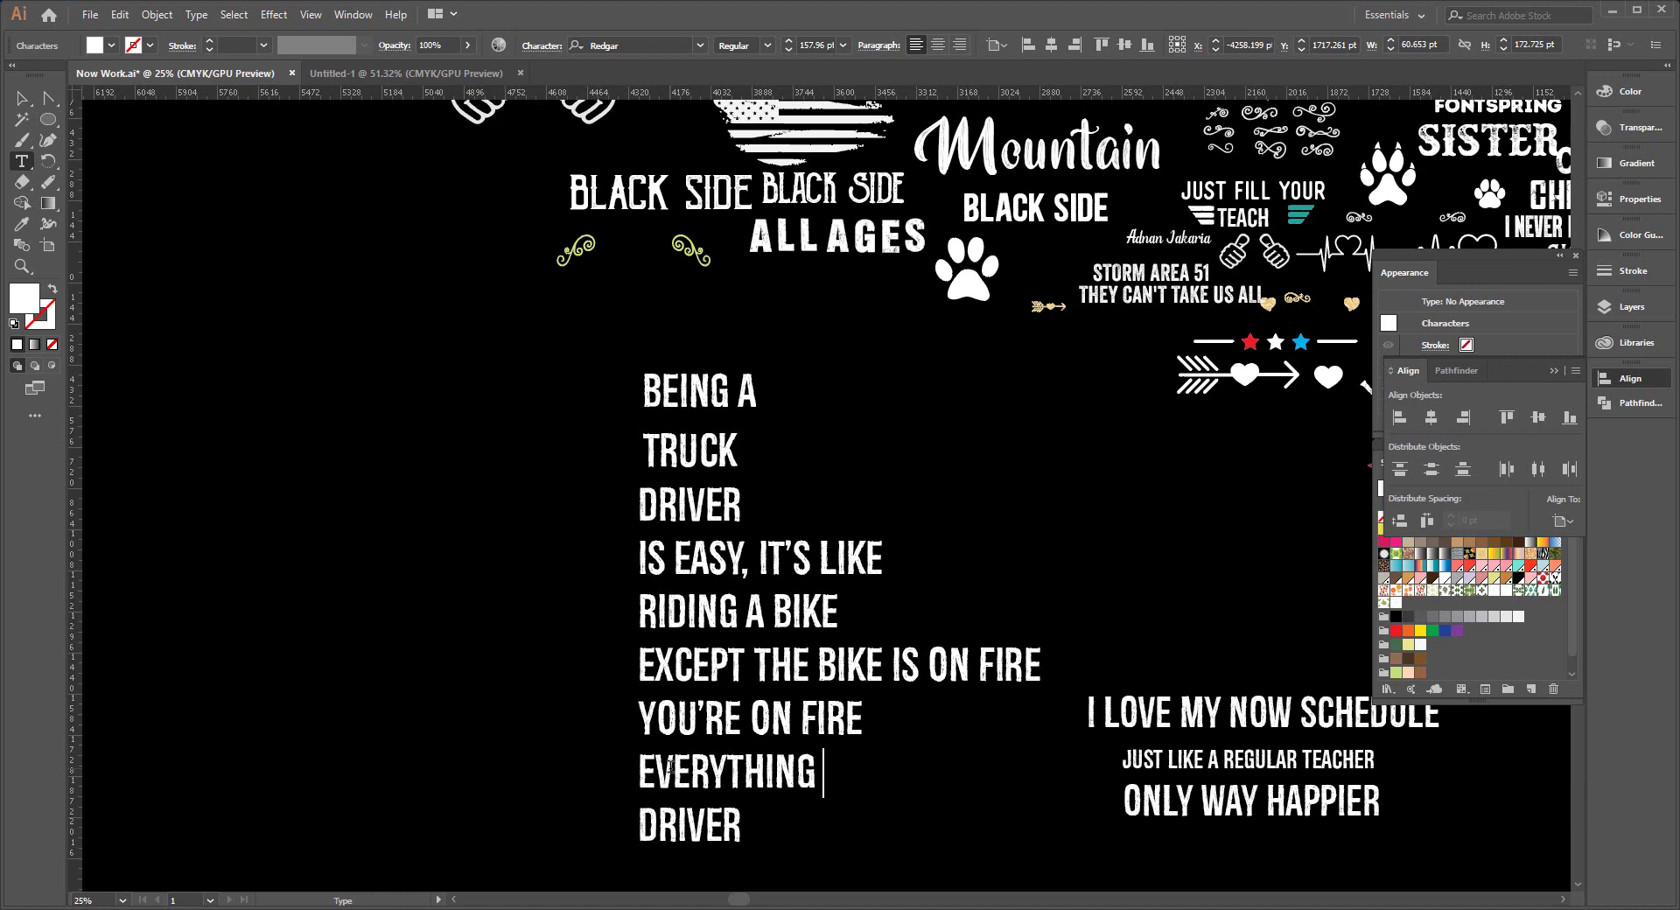
text( IS ON)
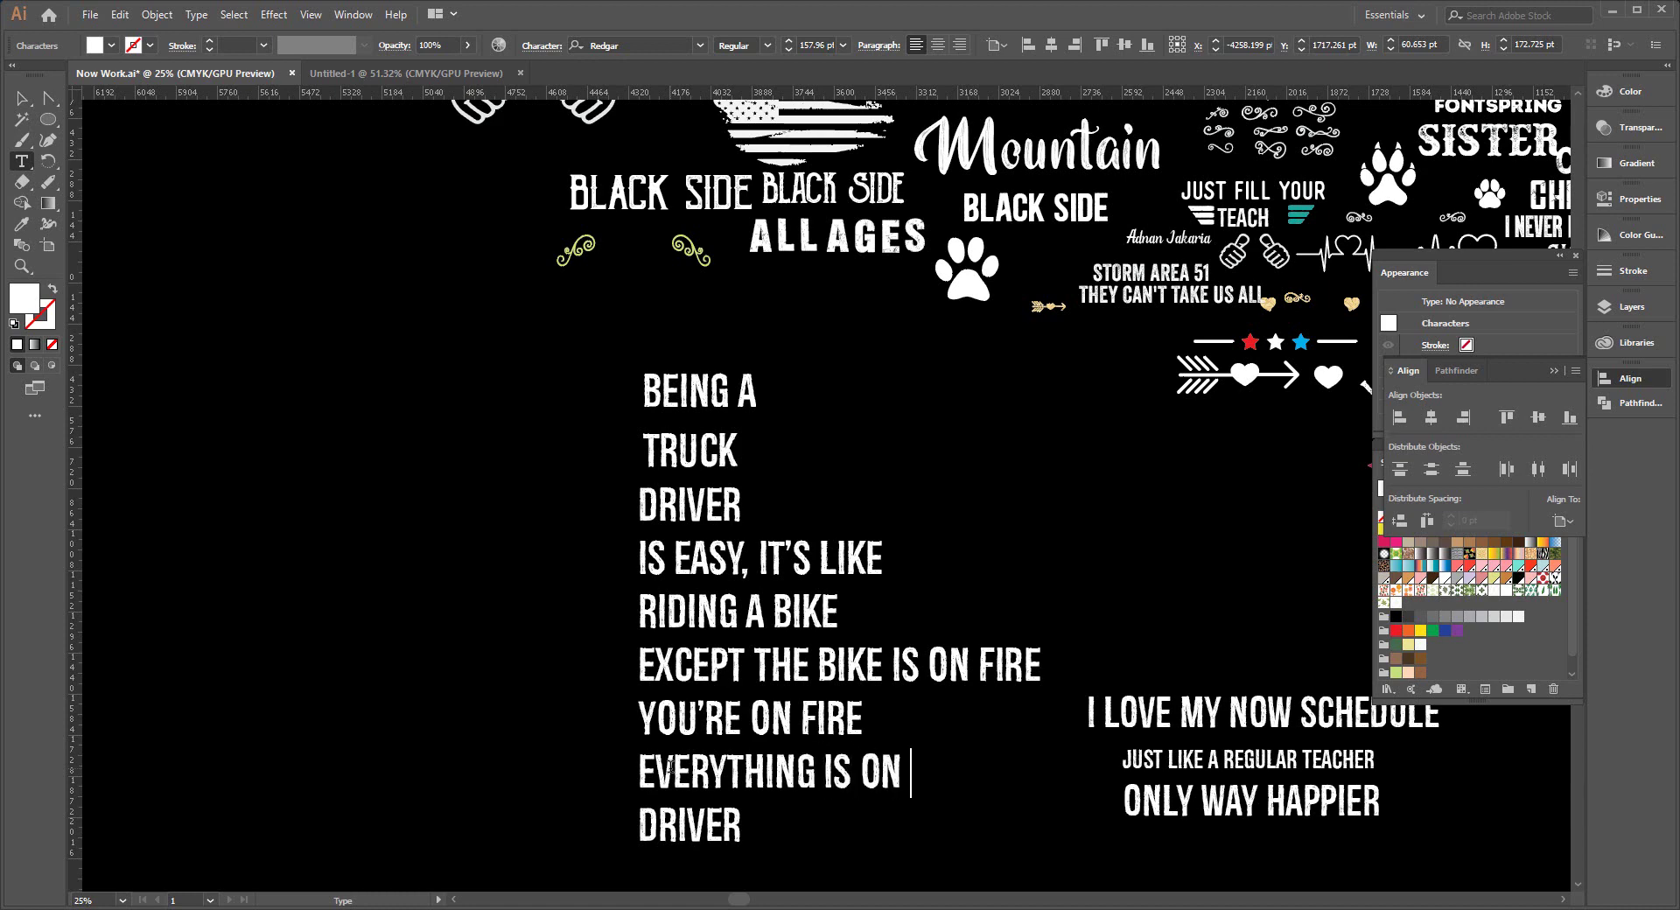
text( FIRE)
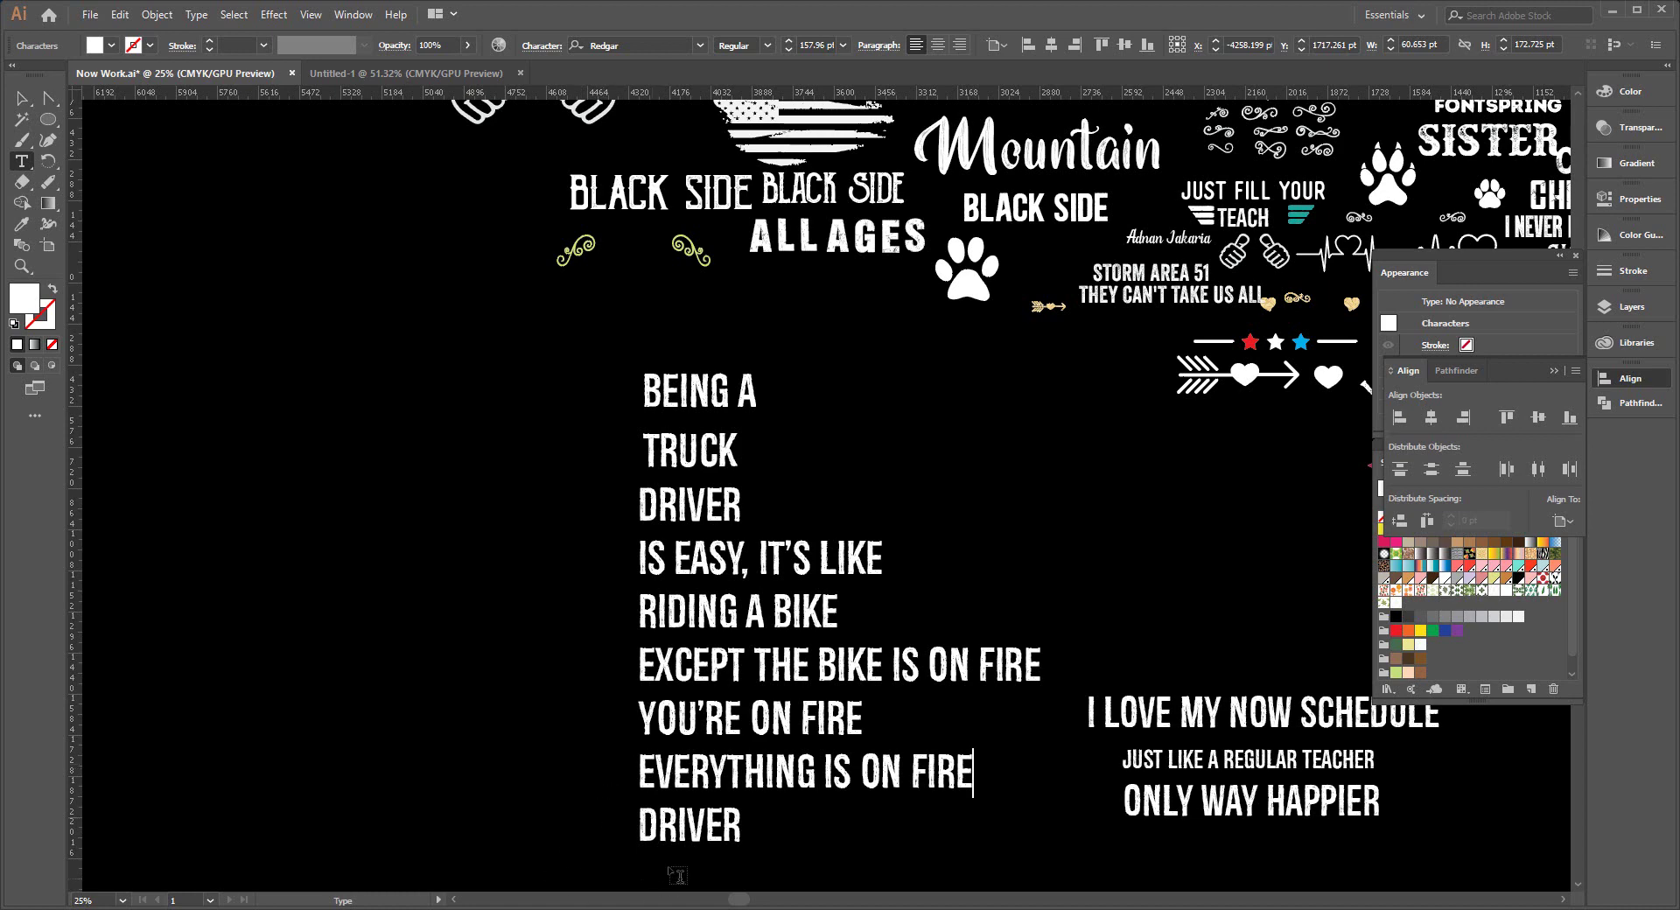
double_click(678, 826)
text(A)
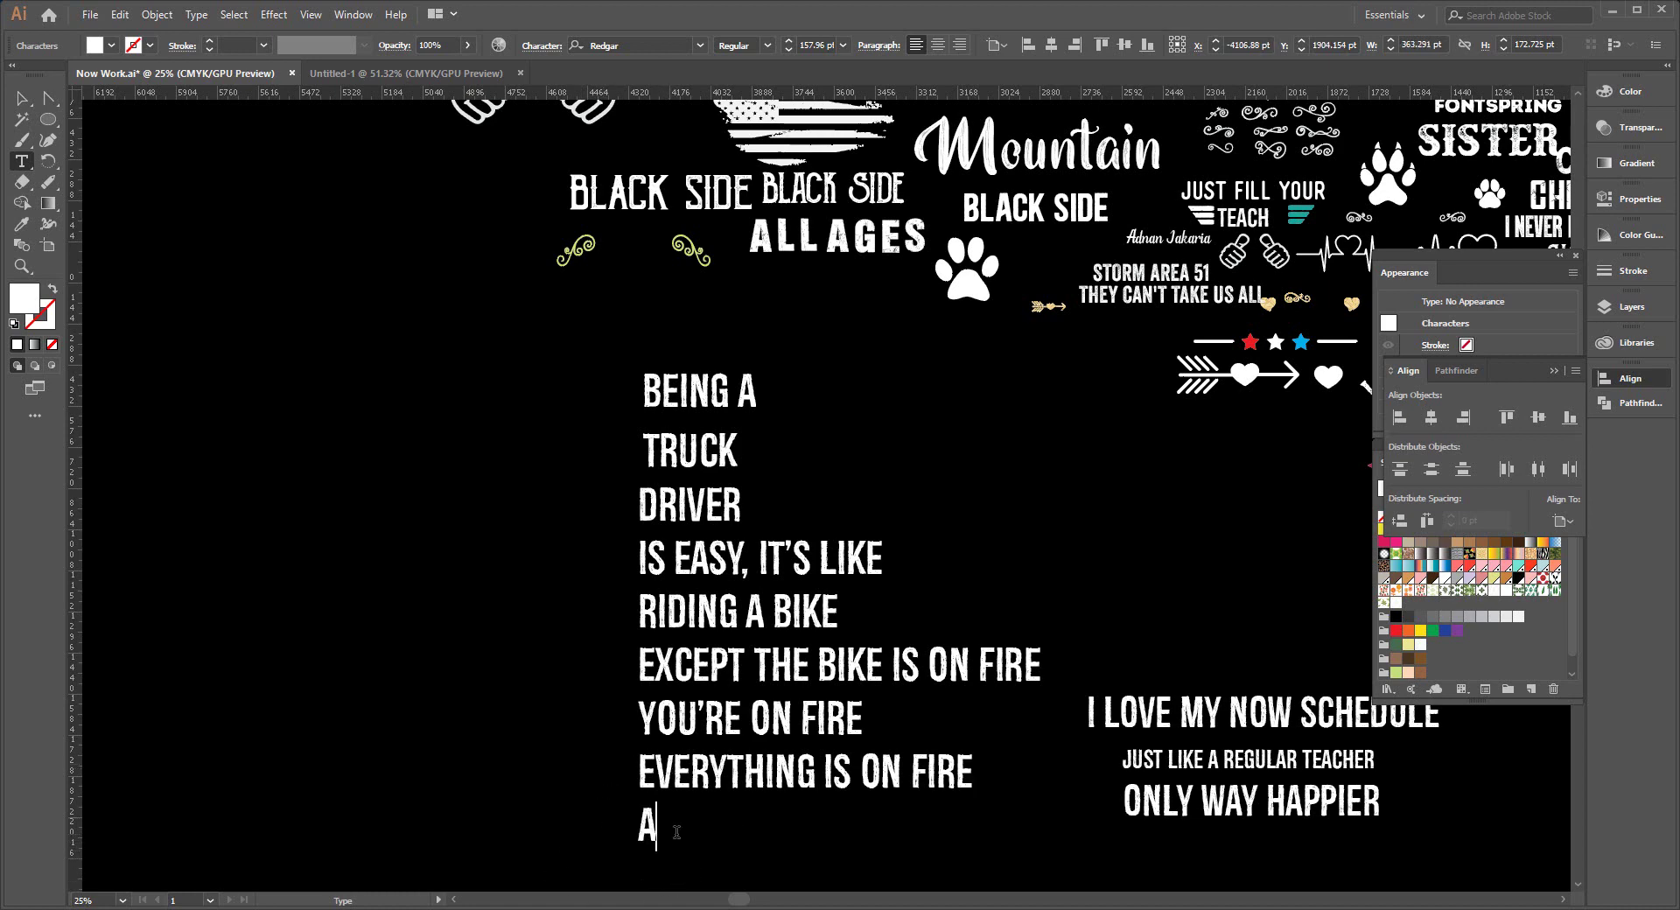
text(ND YO)
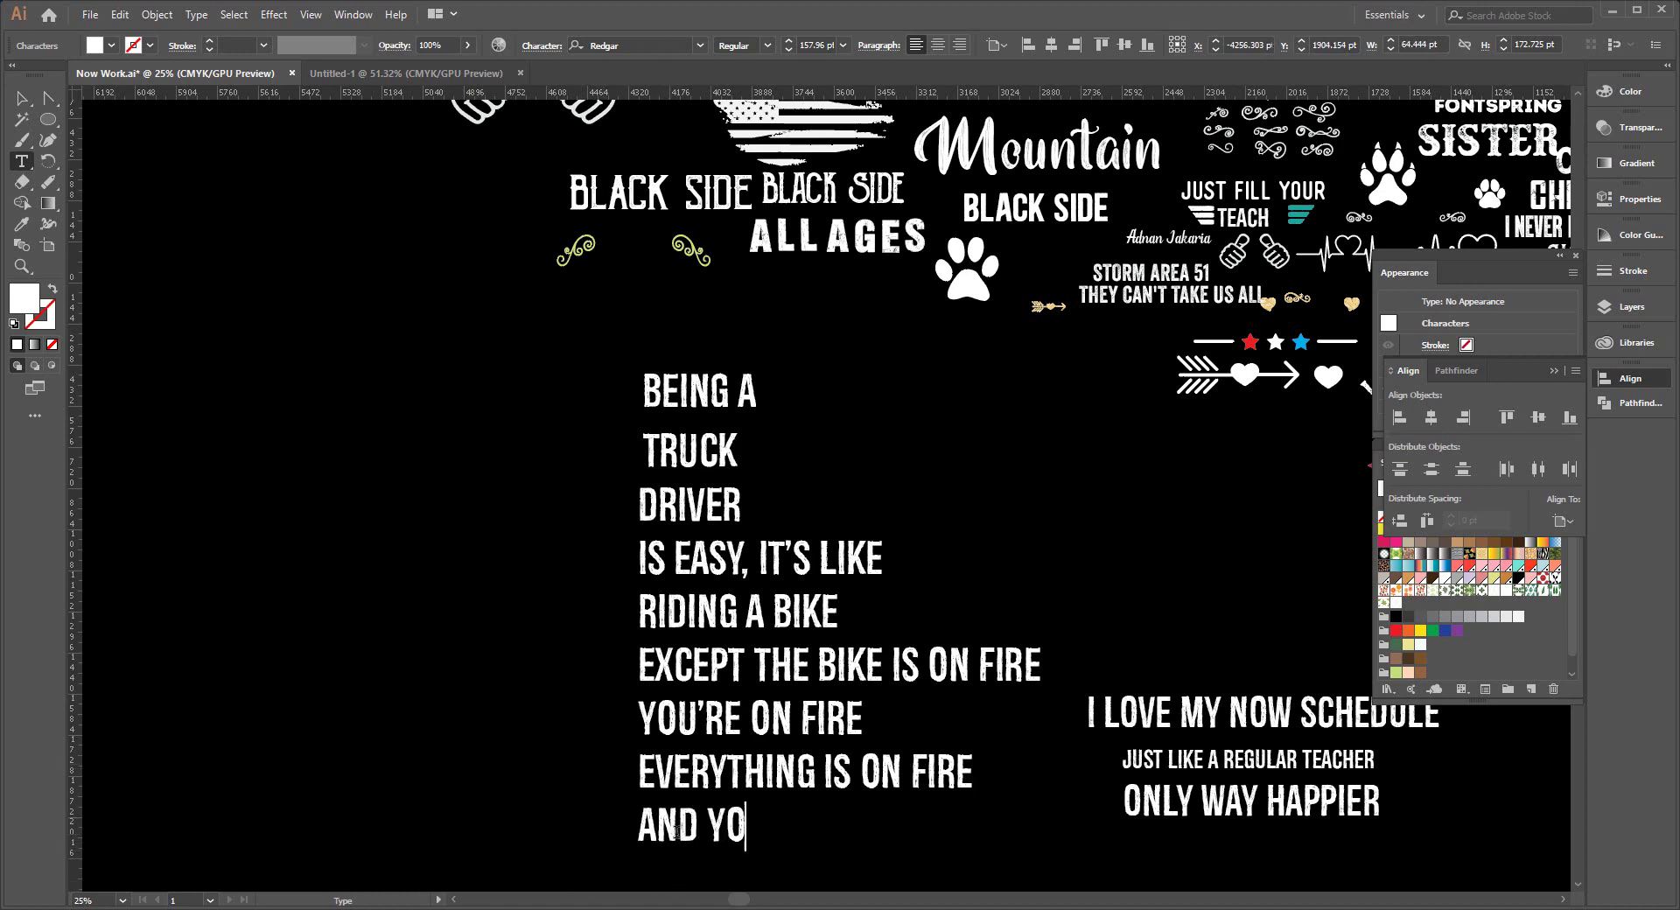
text(U’)
text(RE )
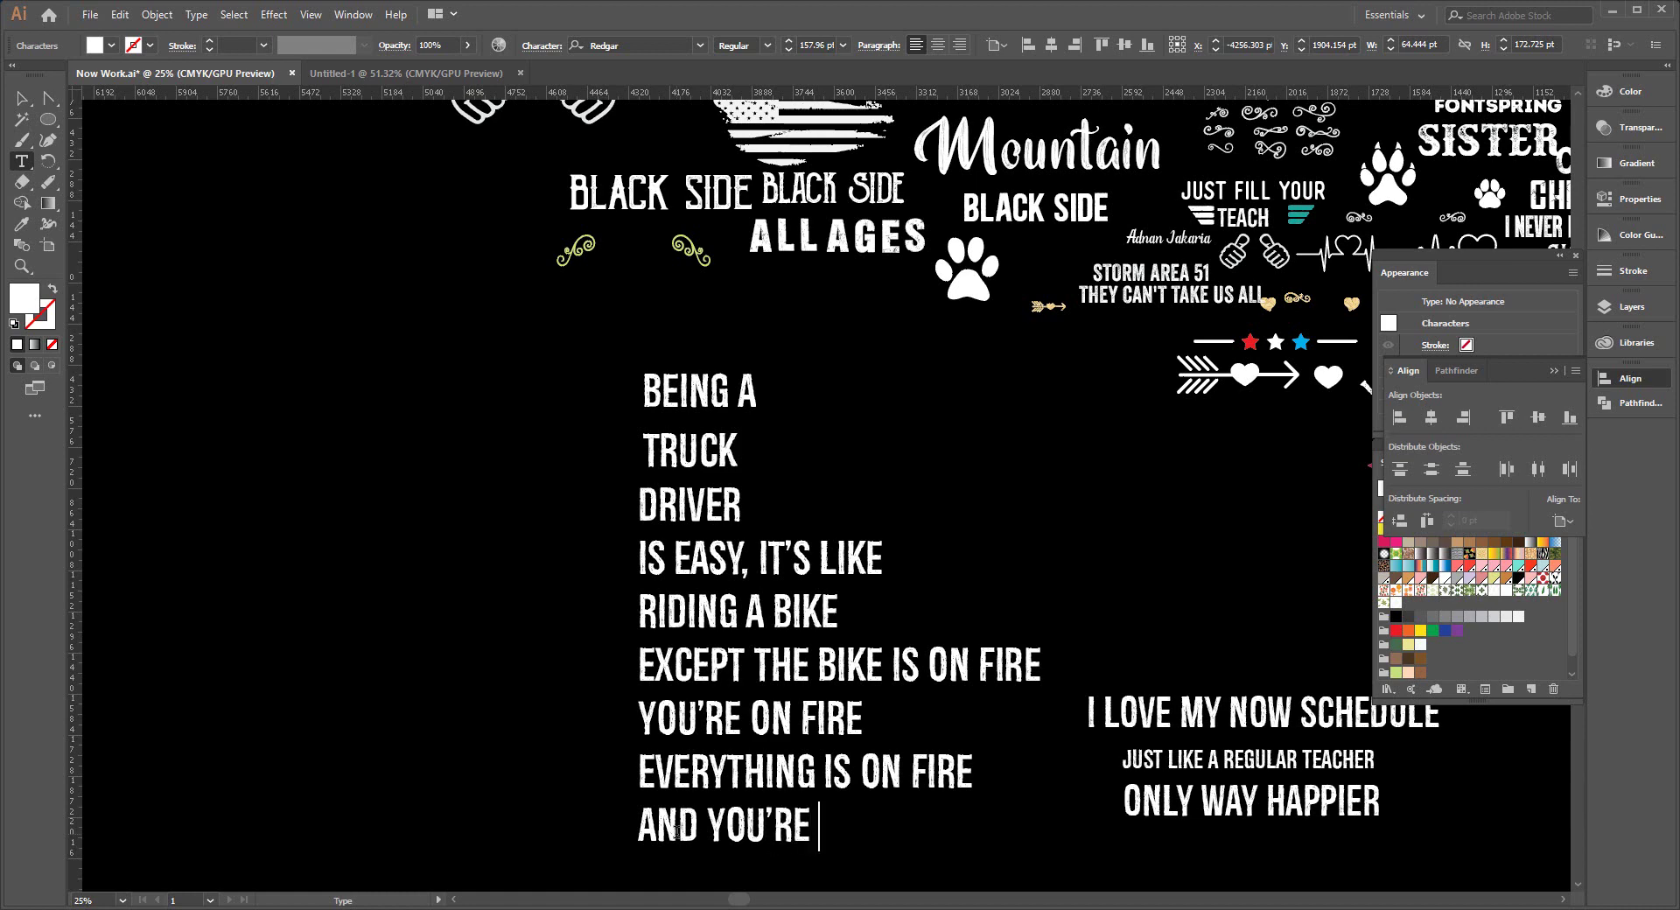
text(IN HE)
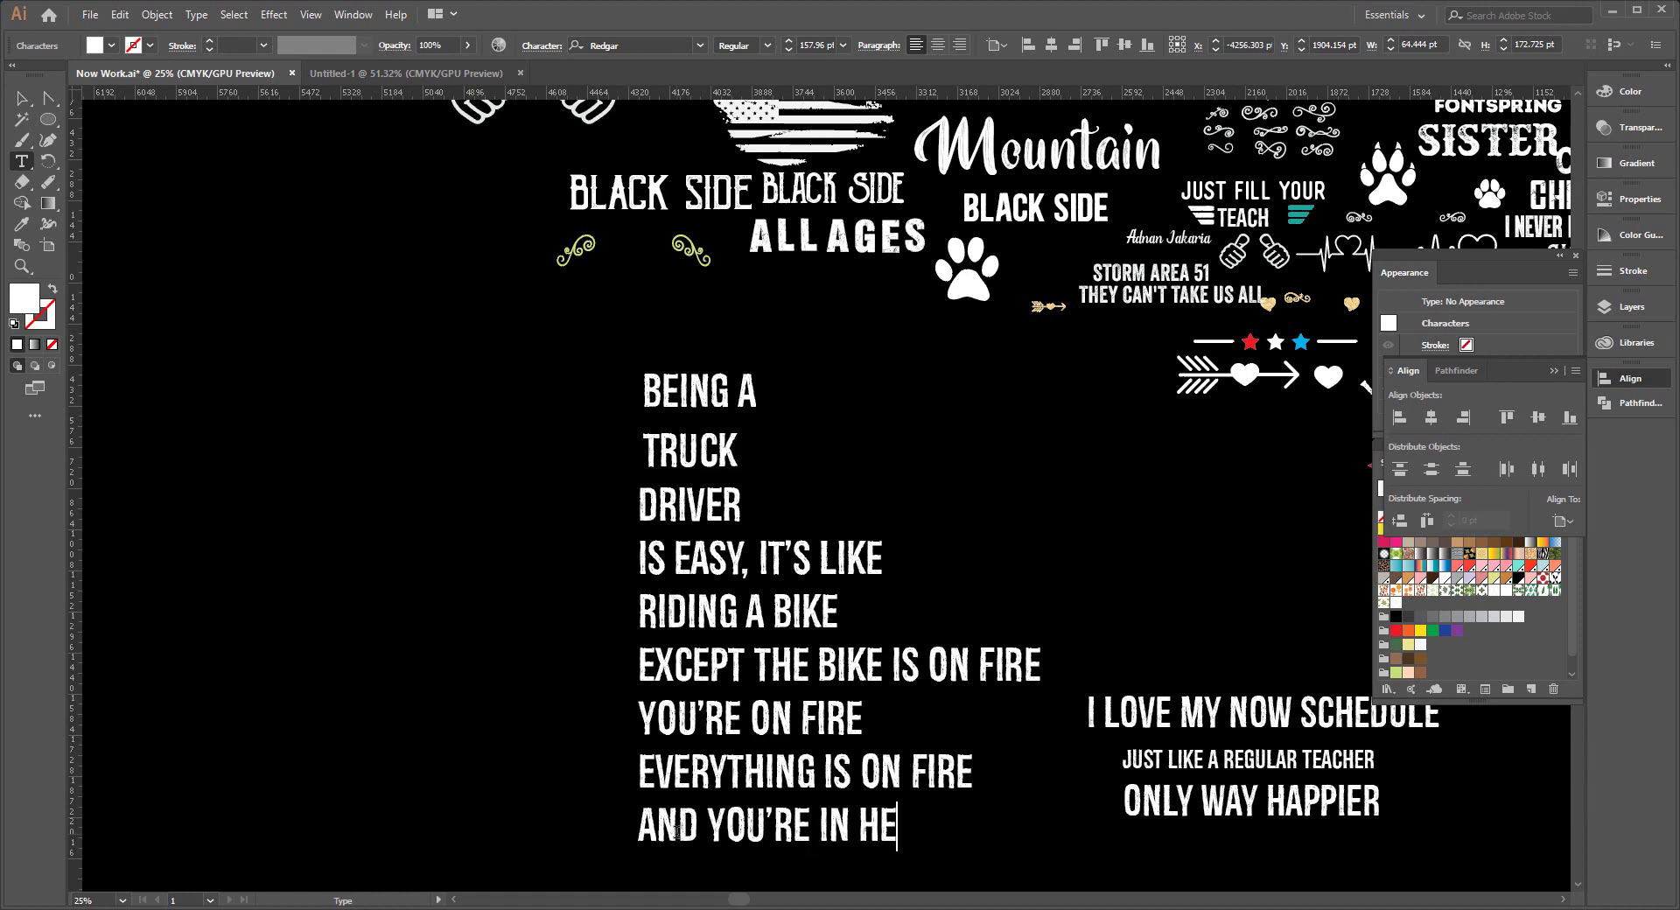
text(LL)
click(22, 98)
Set the BEING A line in the Redgar font.
scroll(534, 612, down, 1)
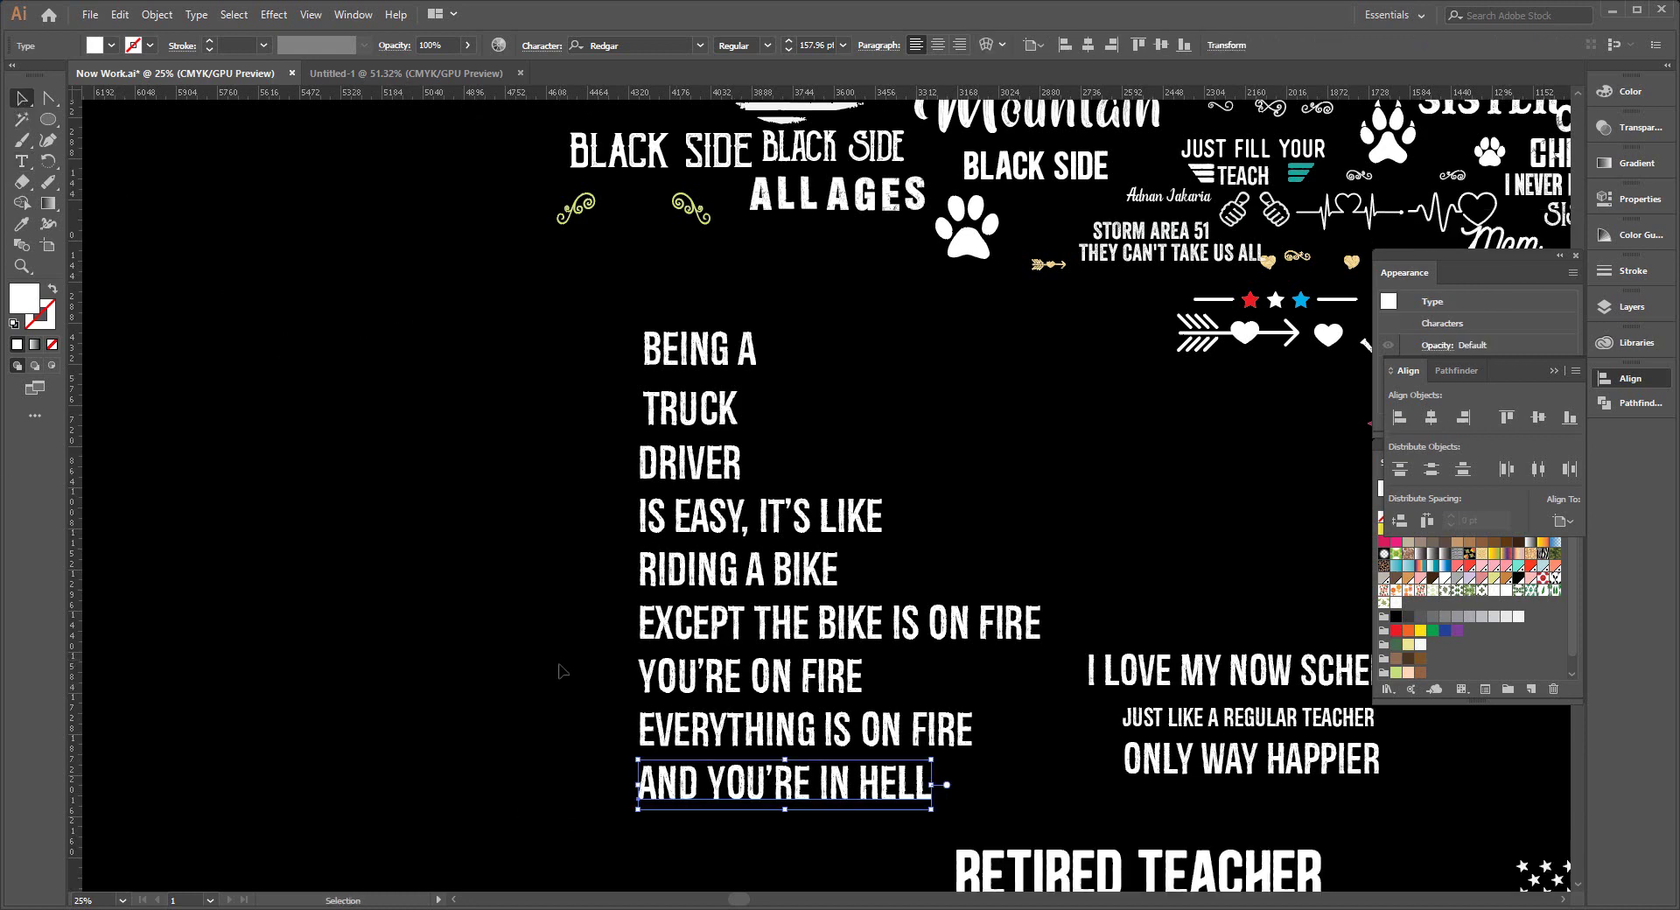
scroll(510, 525, down, 1)
click(512, 462)
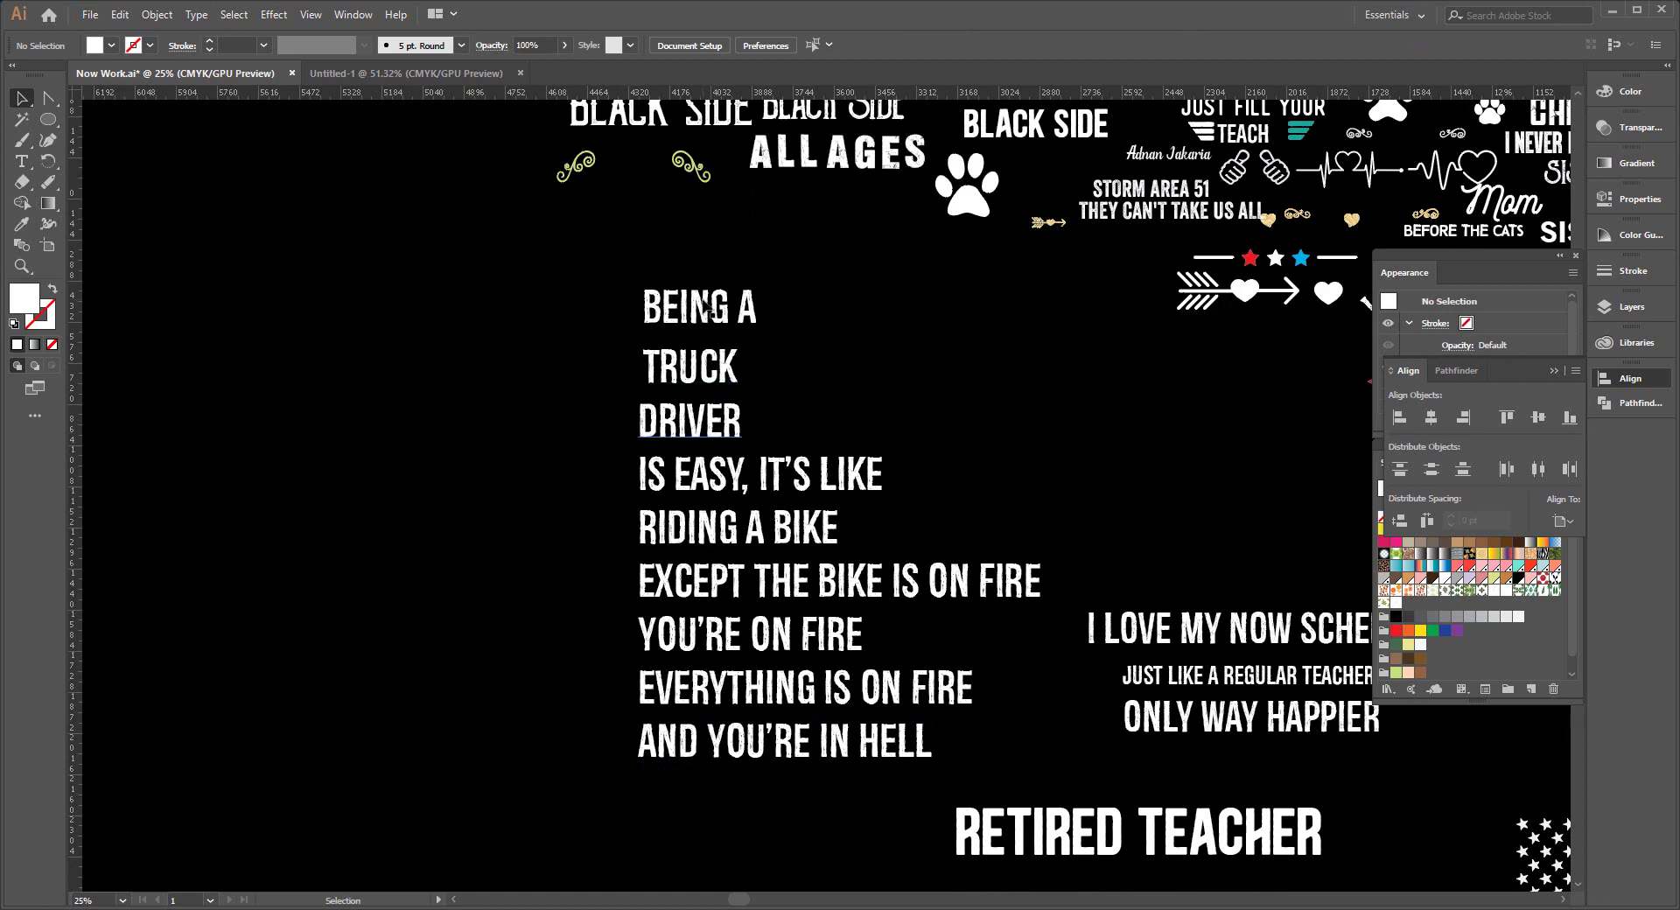
click(705, 307)
click(646, 45)
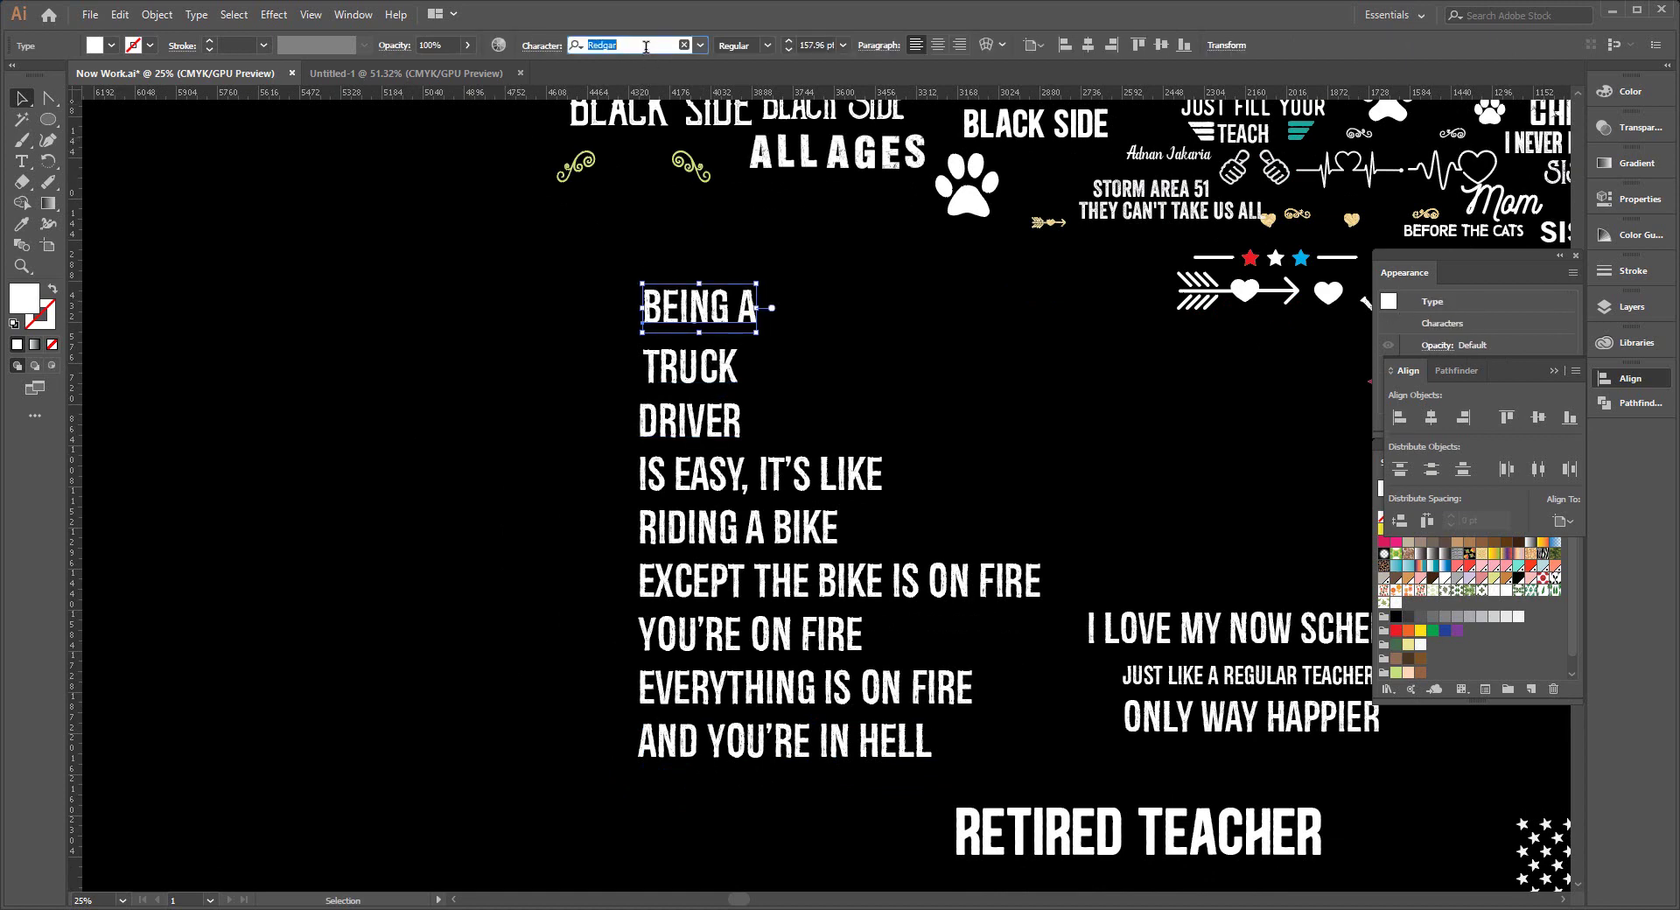
text(red)
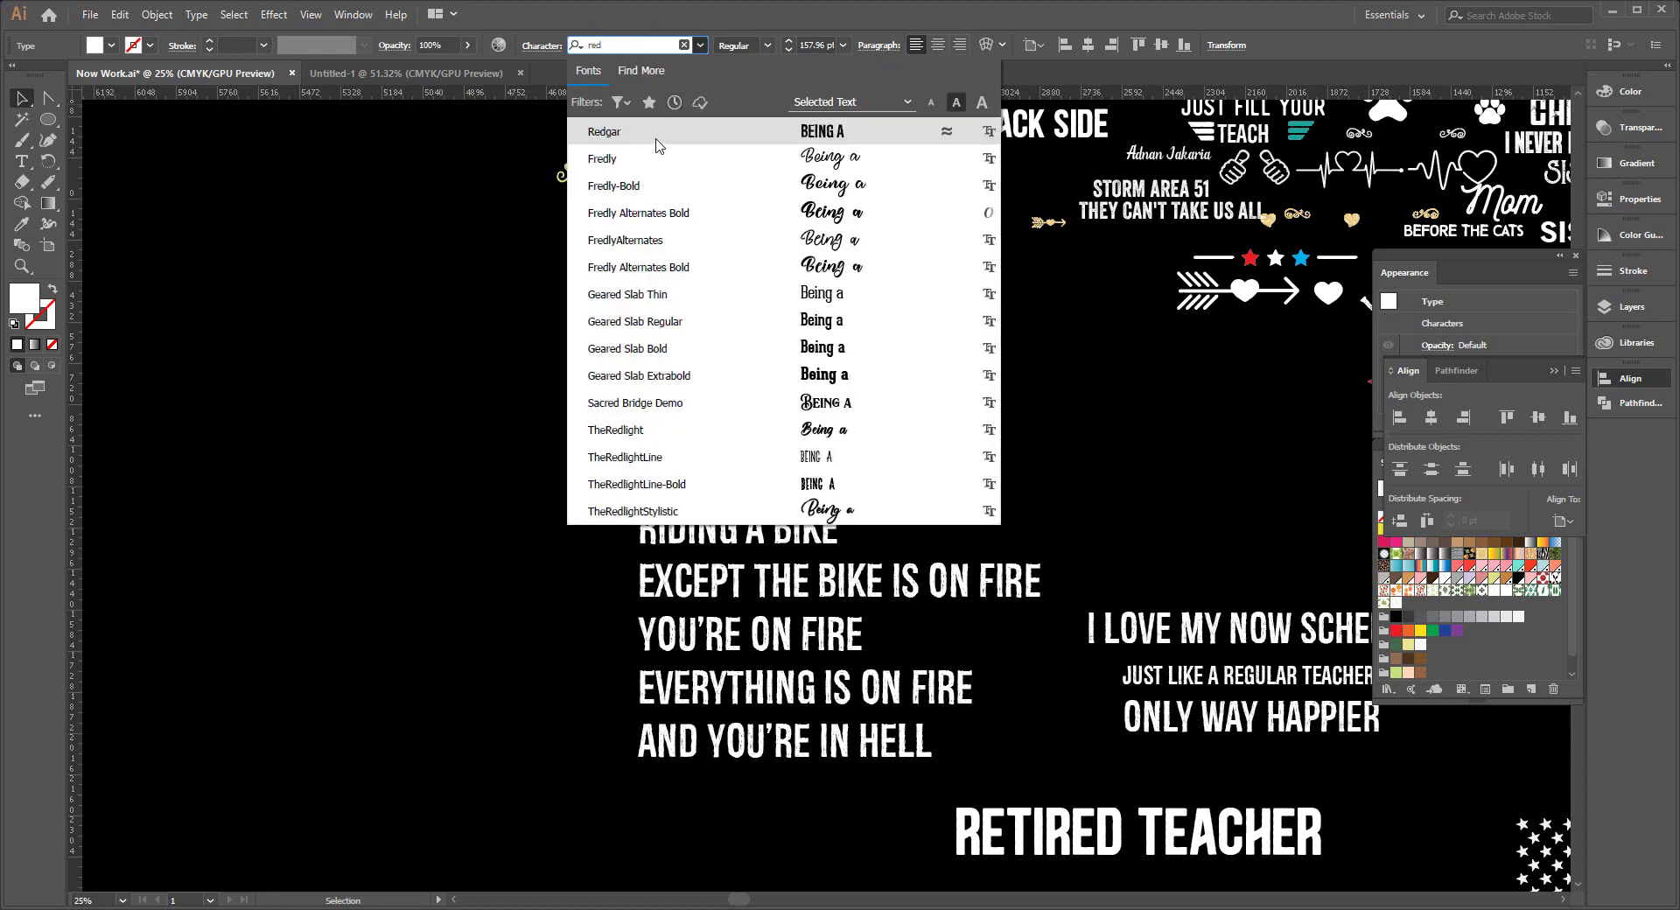
click(654, 132)
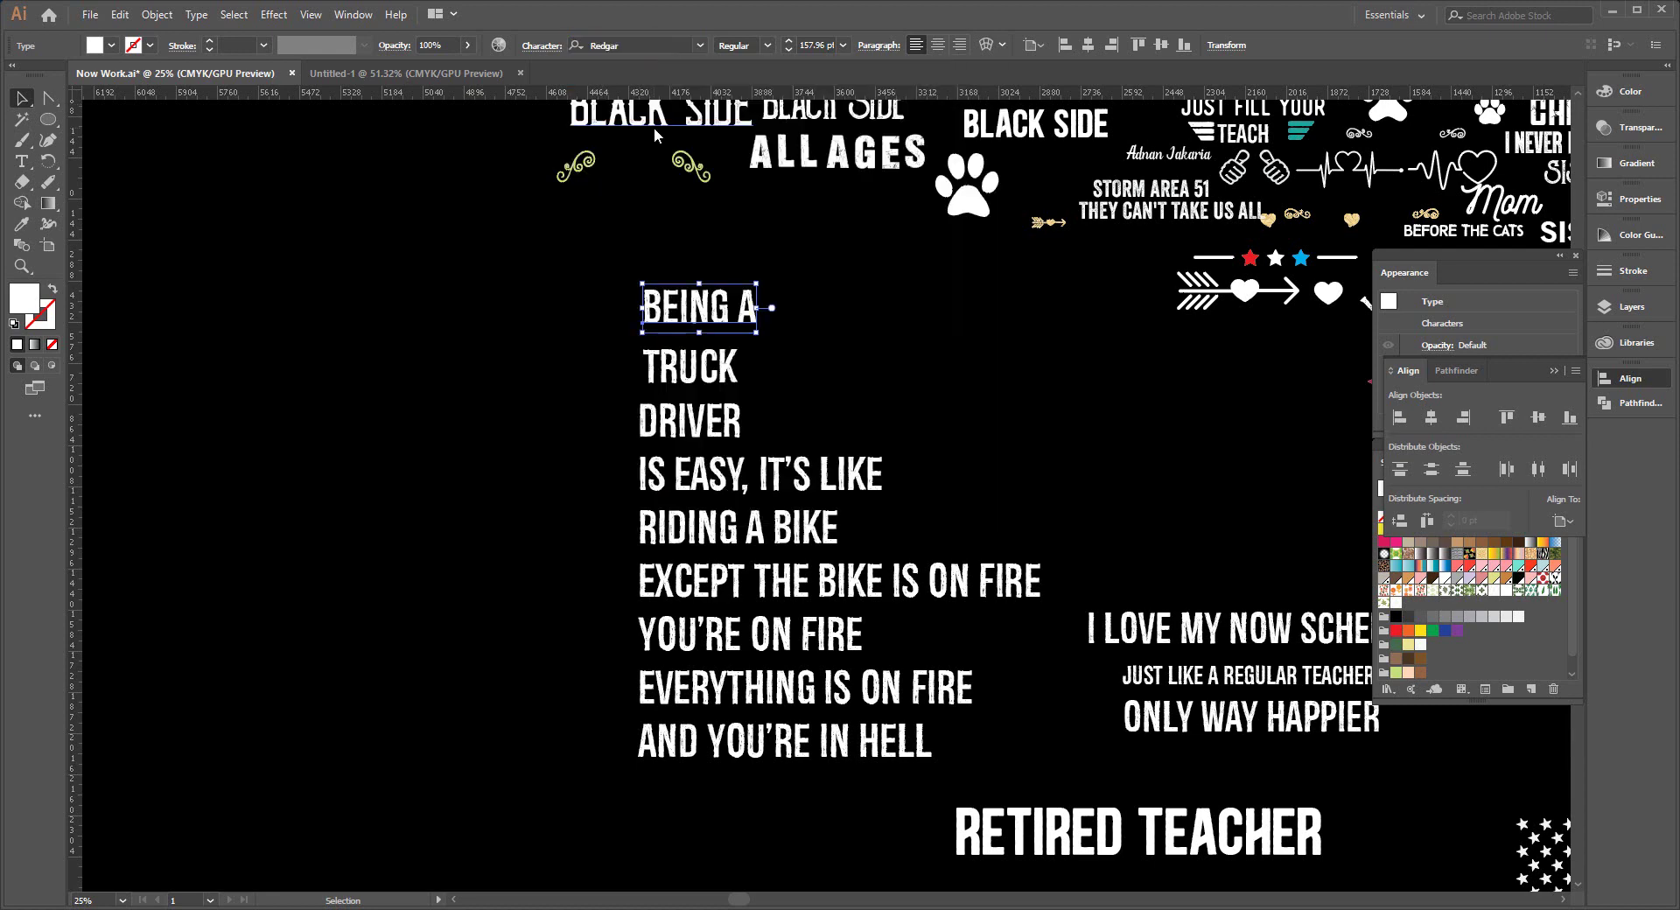
click(514, 382)
Change TRUCK, DRIVER and RIDING A BIKE to Impacted2.0-Regular.
click(669, 372)
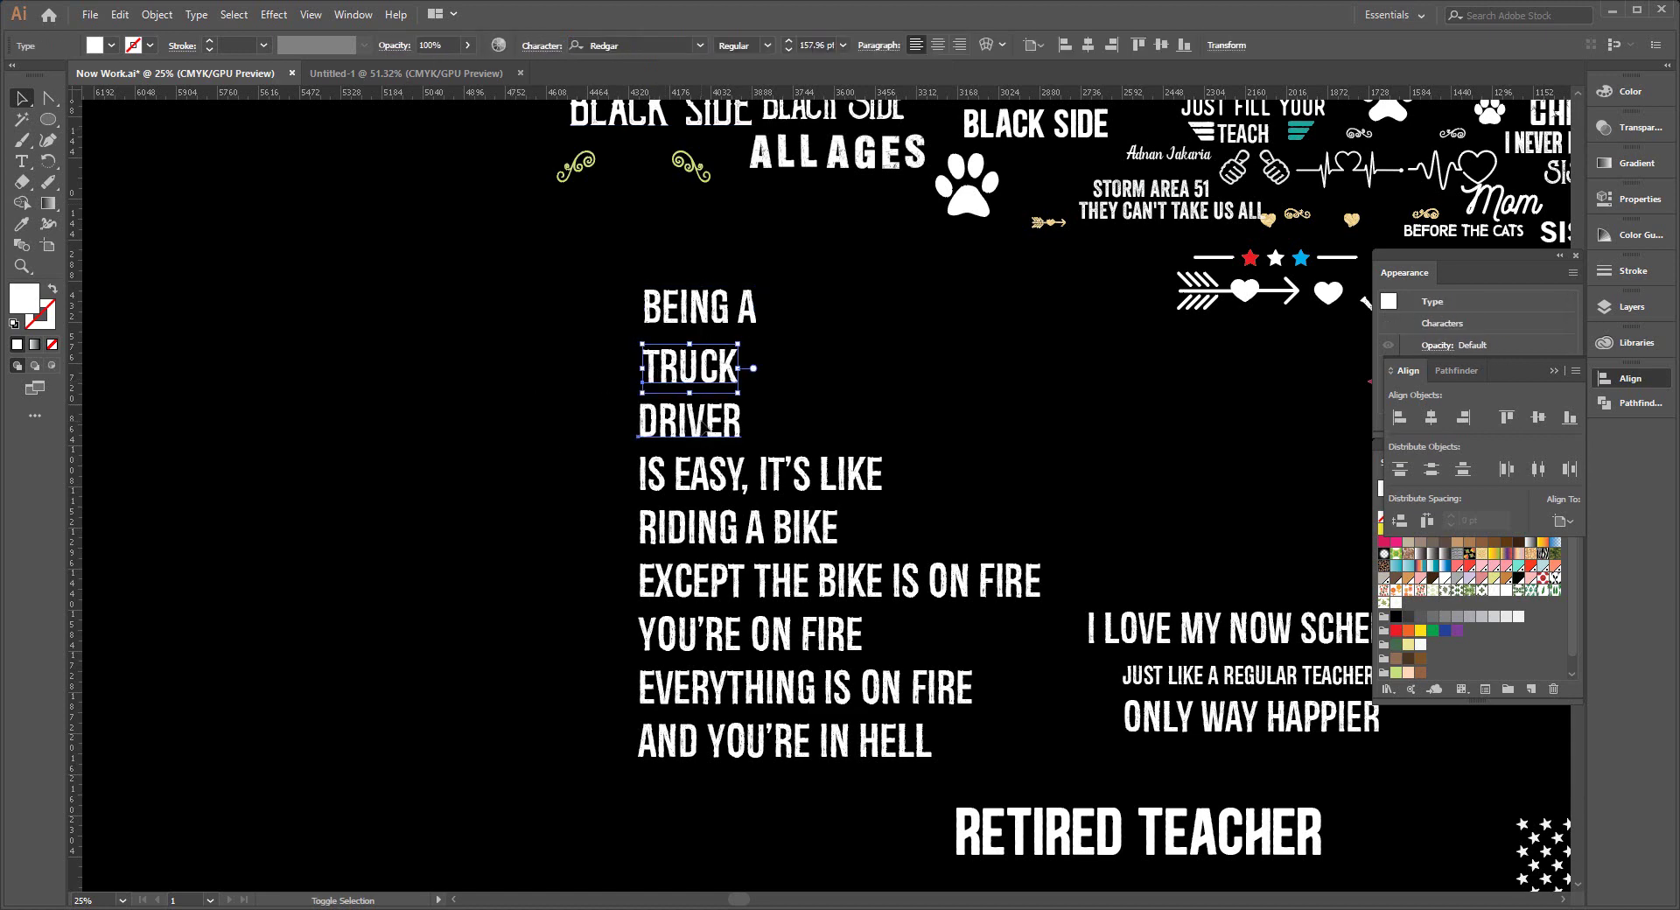
shift+click(698, 432)
shift+click(774, 547)
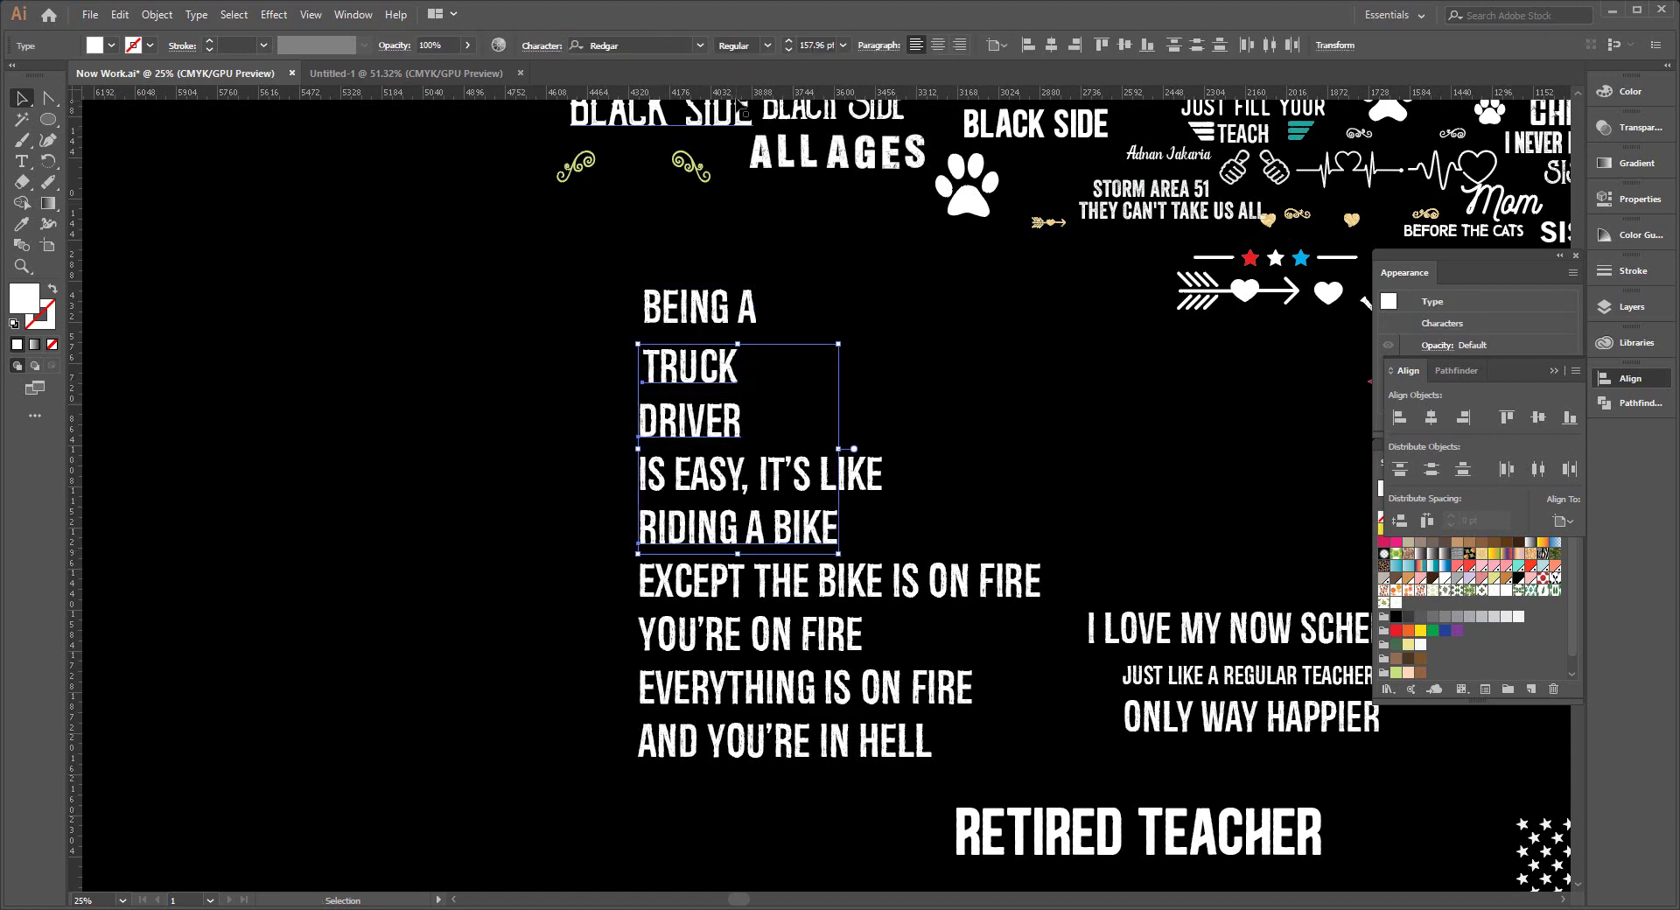
click(645, 46)
text(impa)
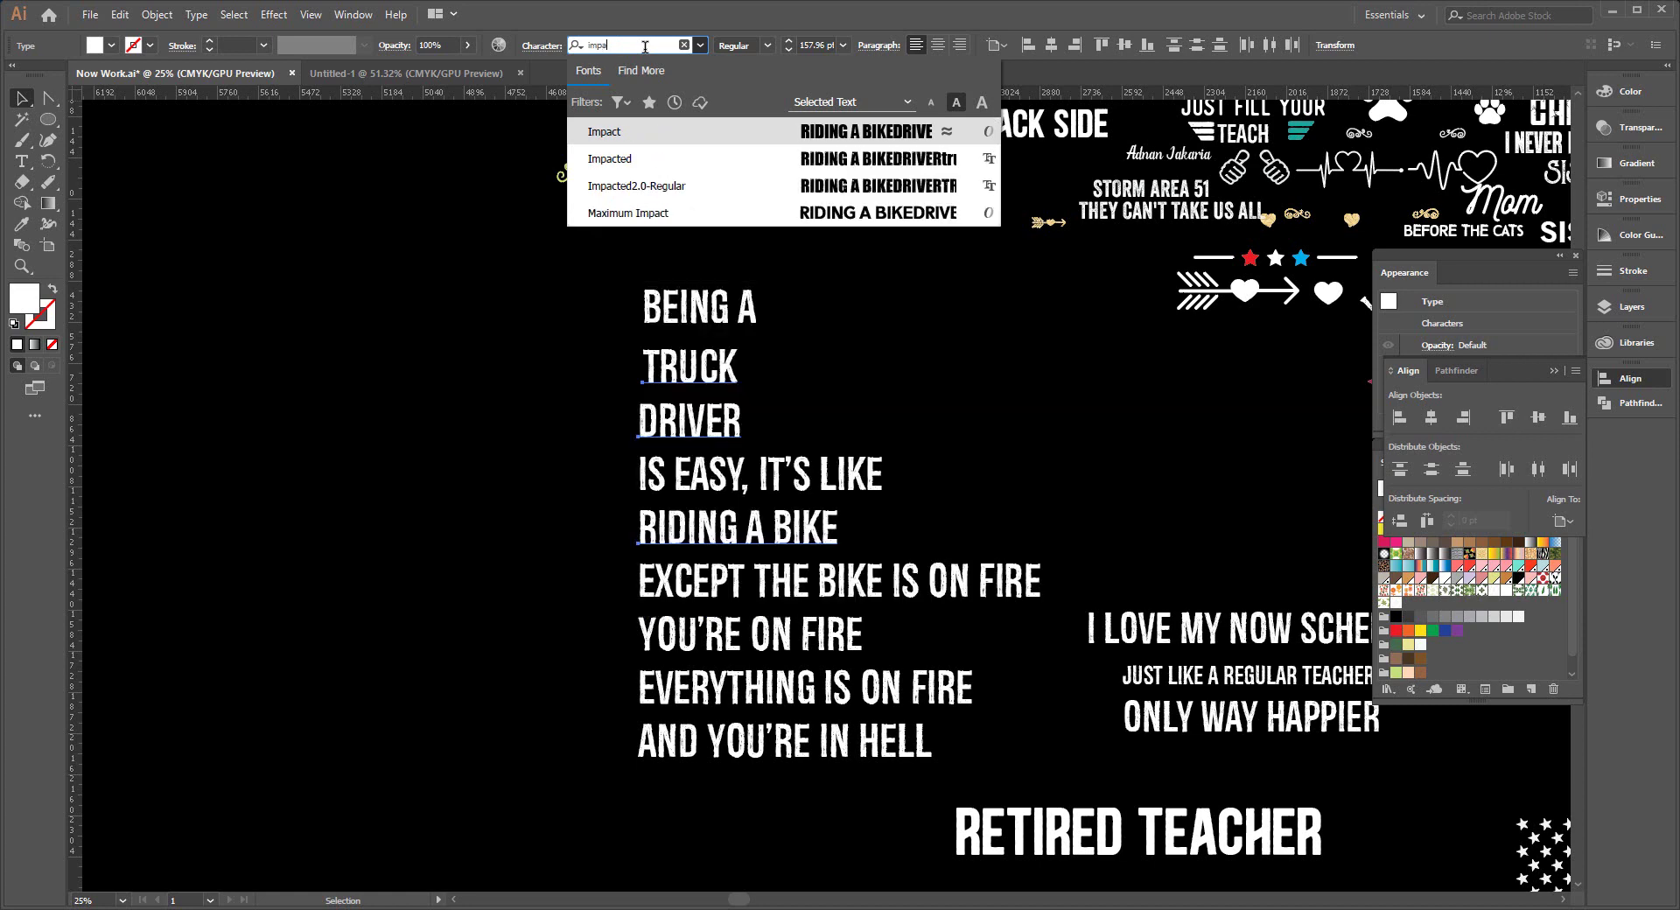
key(Down)
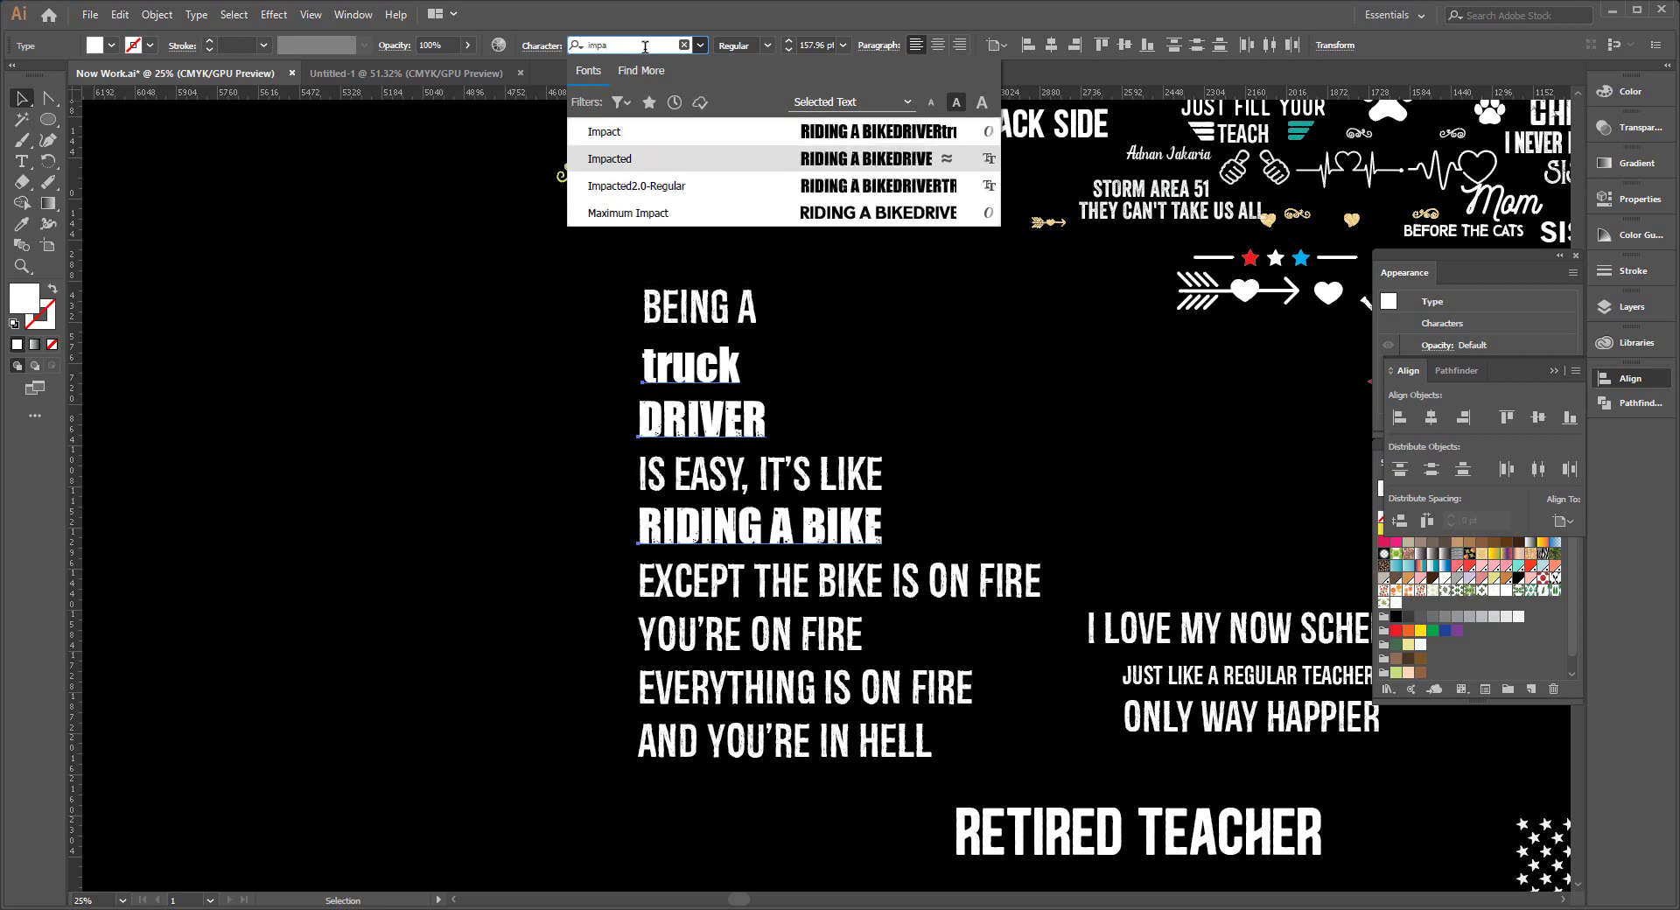
key(Down)
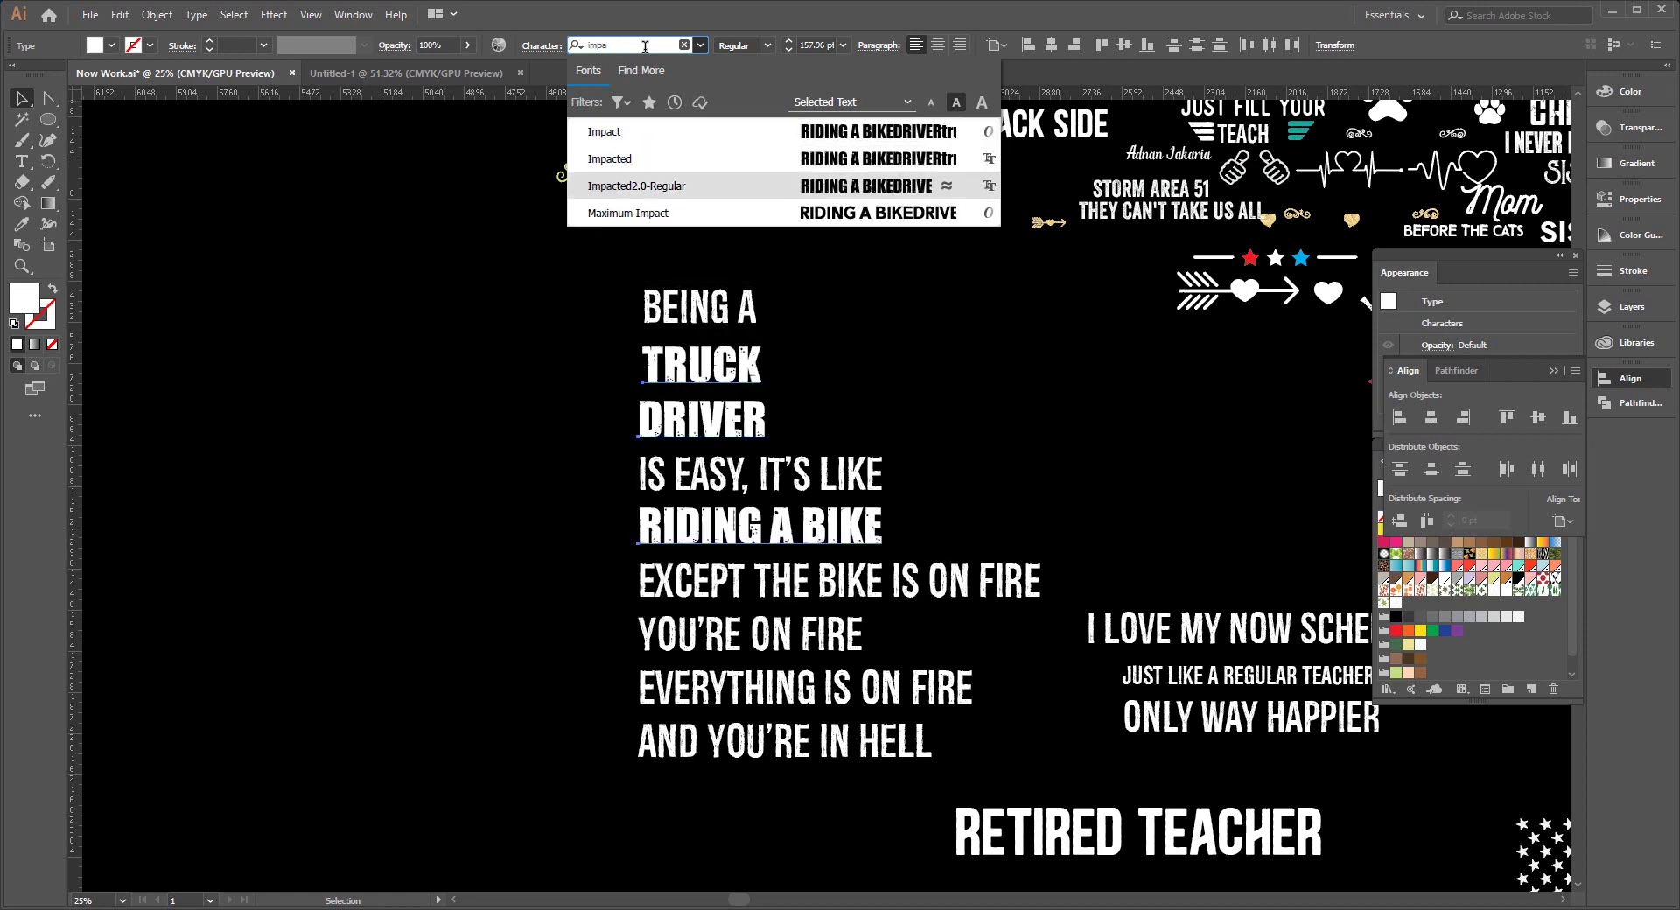
key(Return)
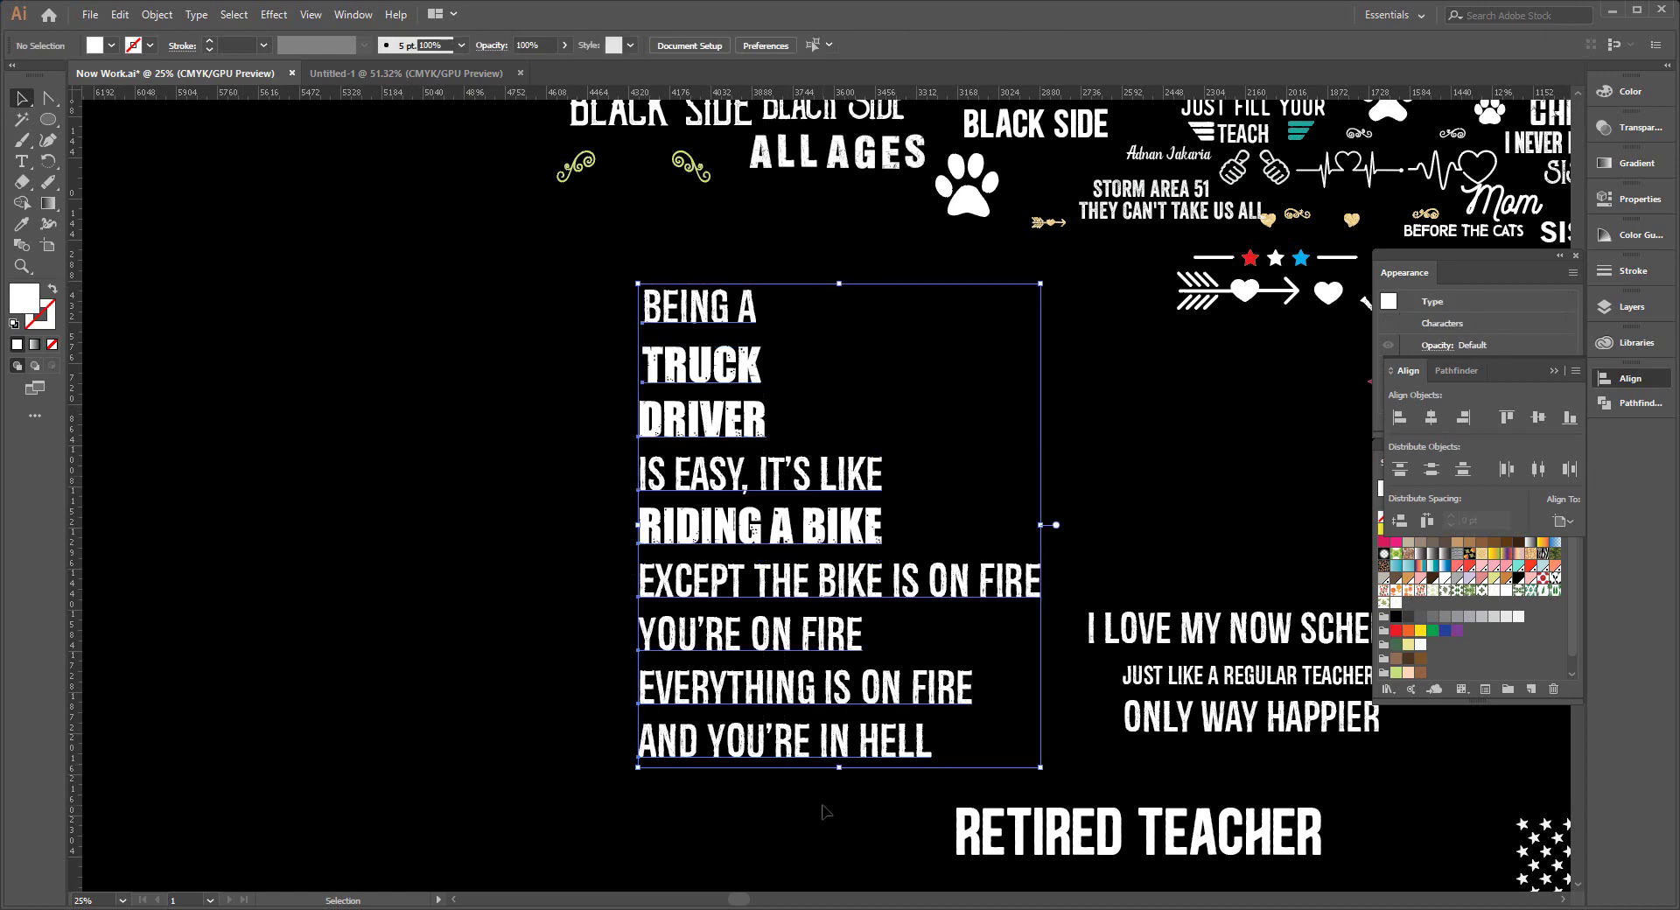
Convert the whole truck-driver quote text to outlines.
drag(502, 284, 1059, 805)
key(v)
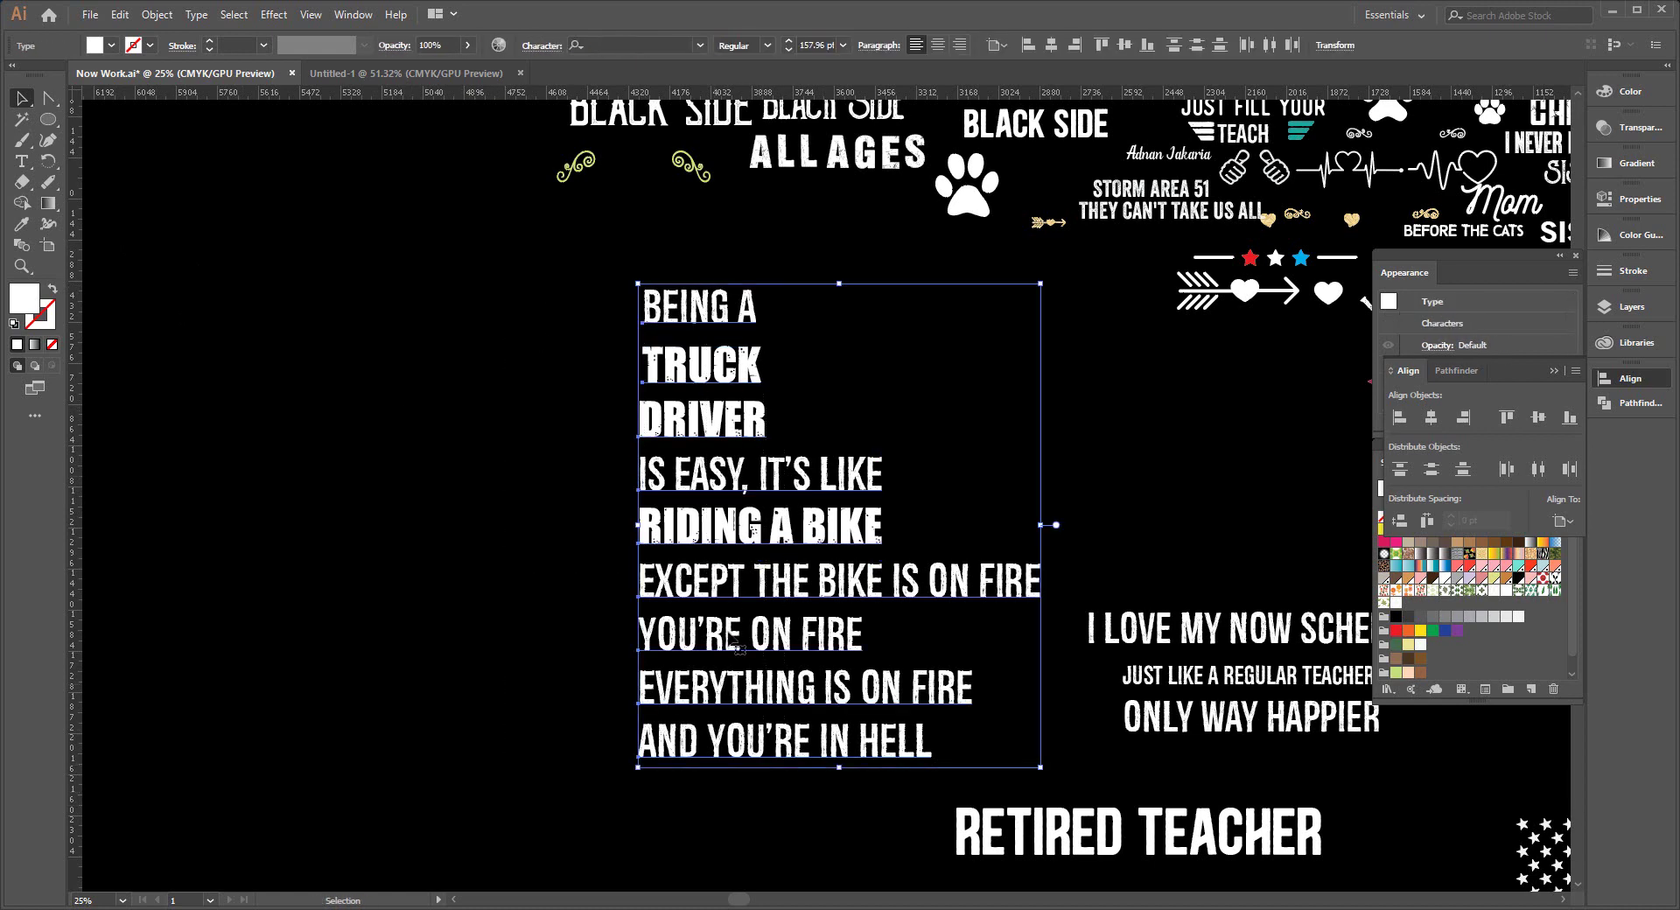
right_click(748, 523)
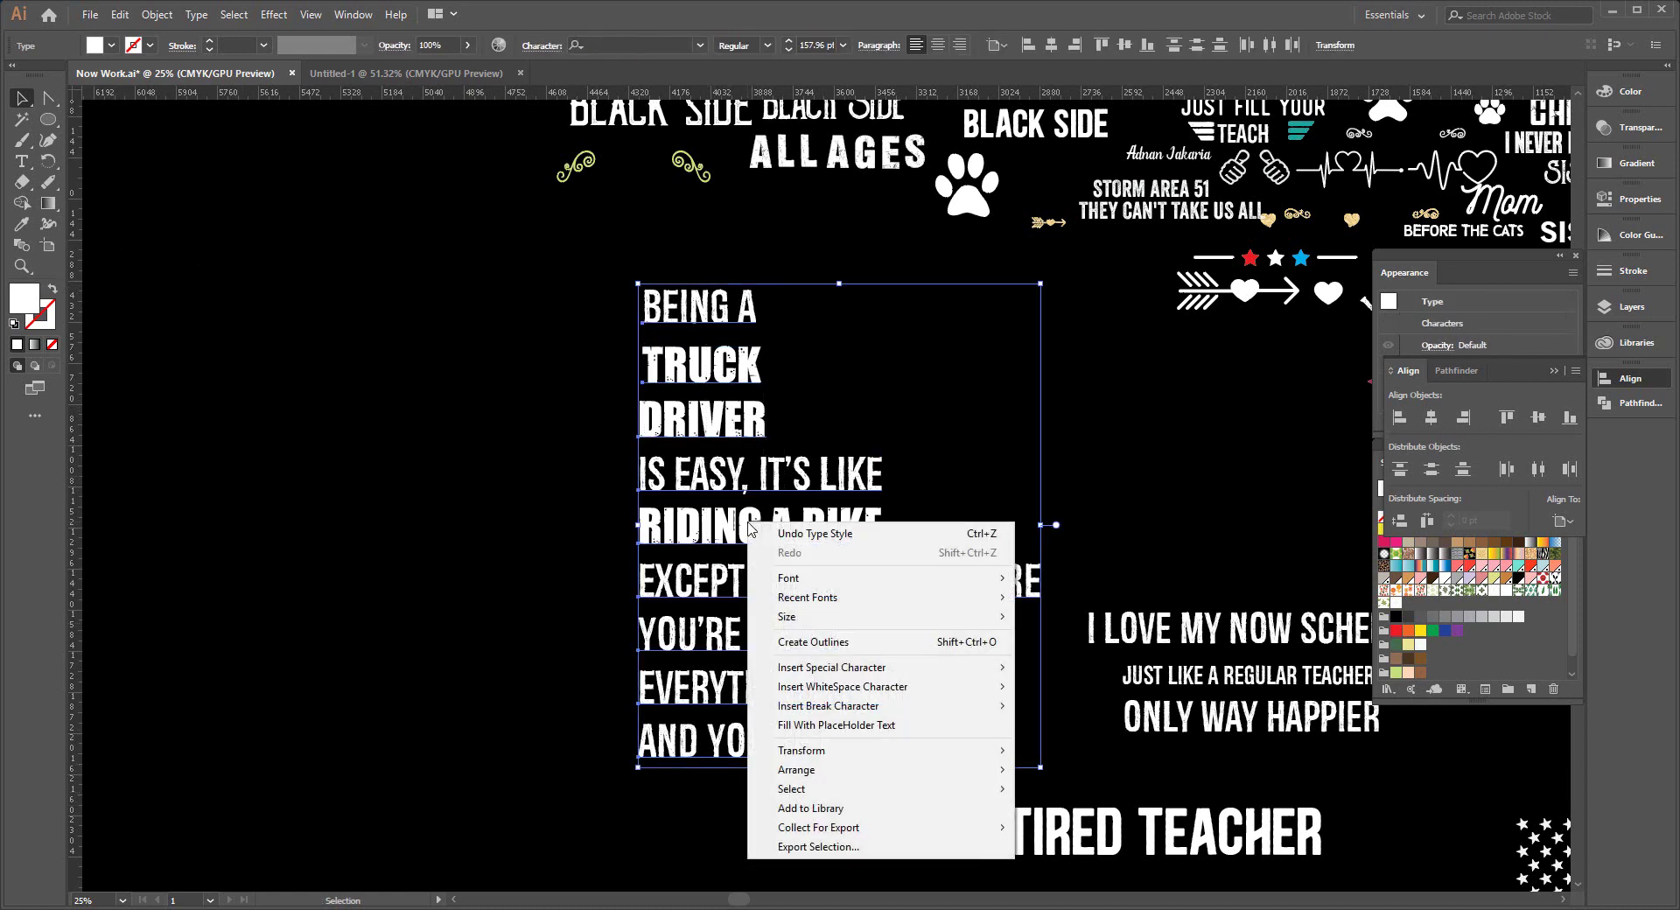
click(985, 647)
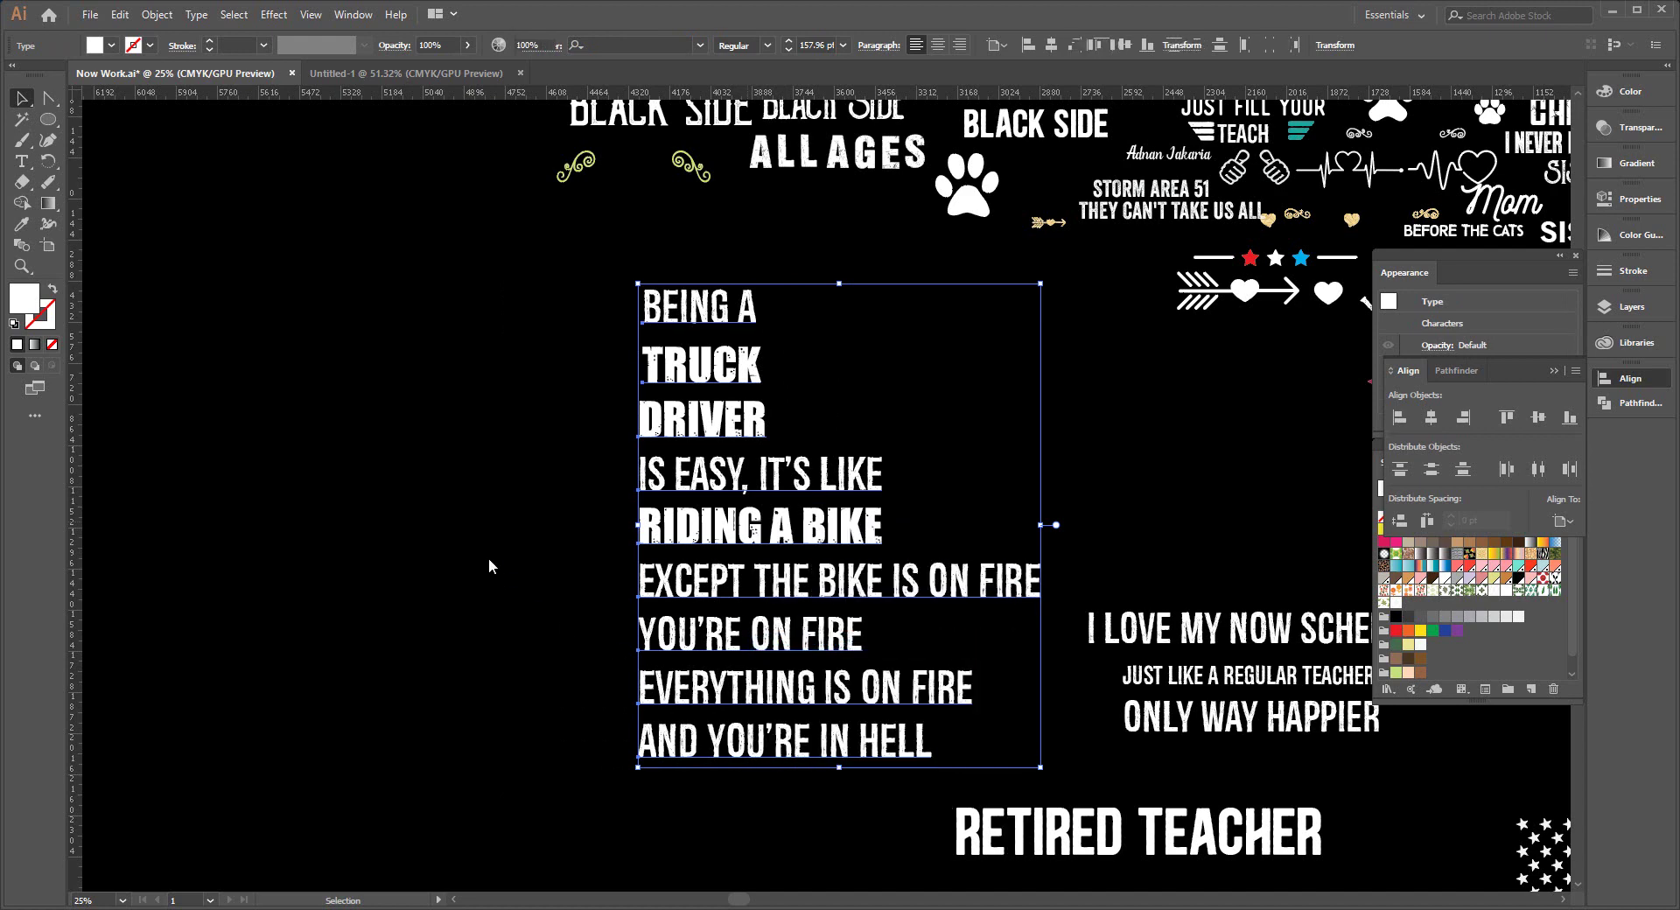
click(424, 551)
Move the teacher design to the right and delete its RETIRED TEACHER line.
scroll(424, 552, down, 2)
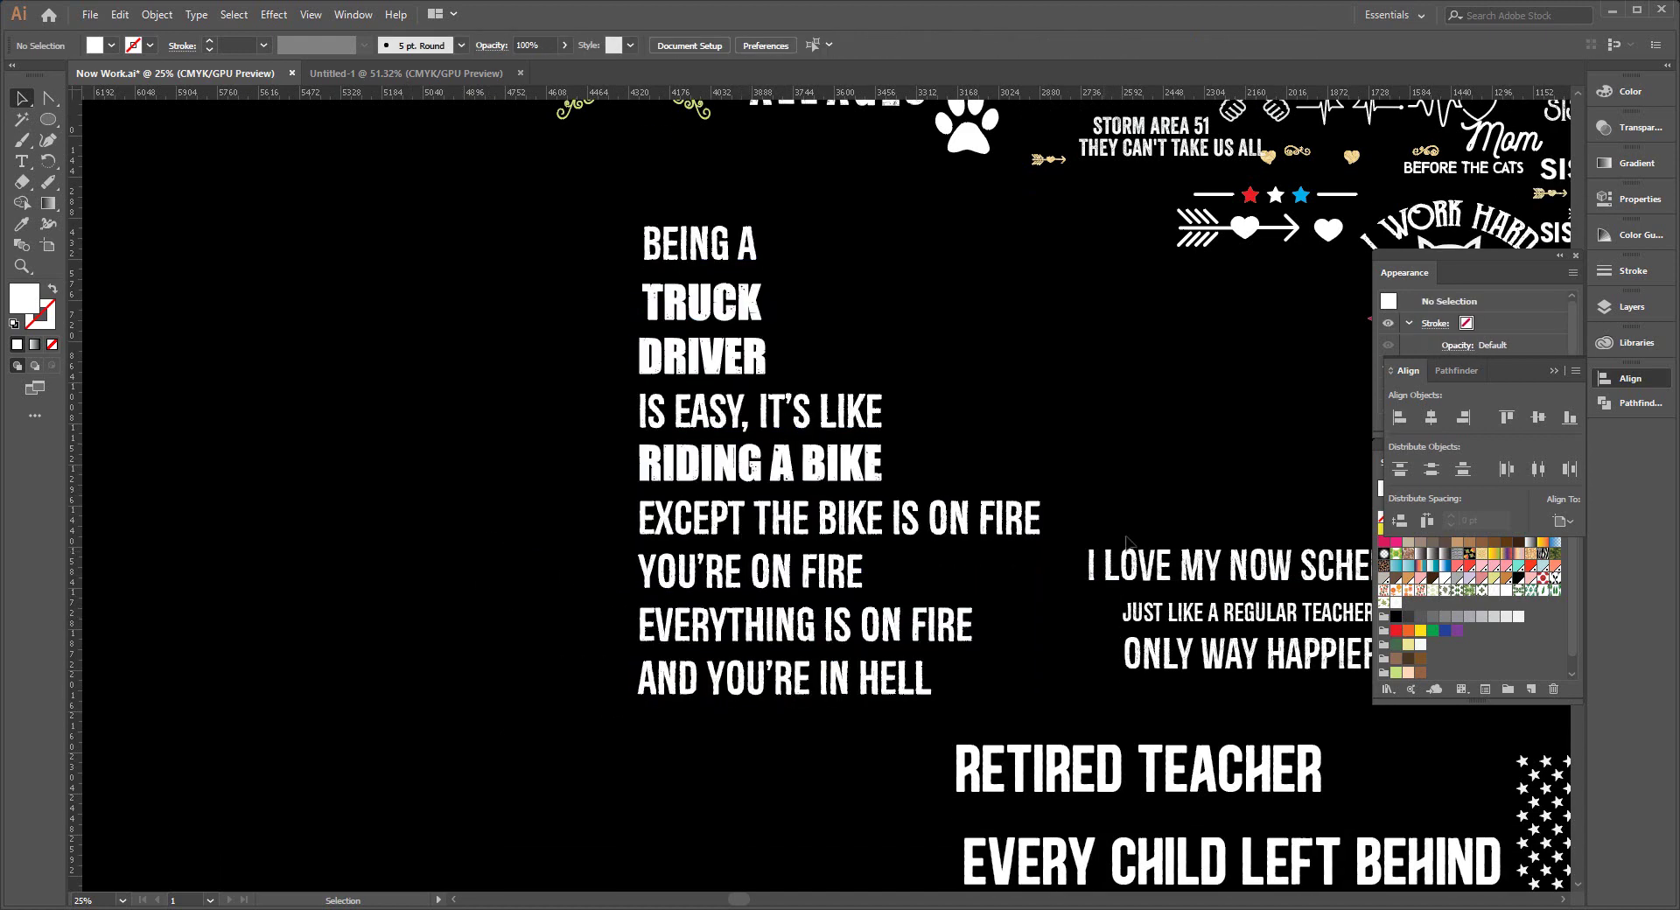
click(1254, 763)
drag(981, 758, 1186, 757)
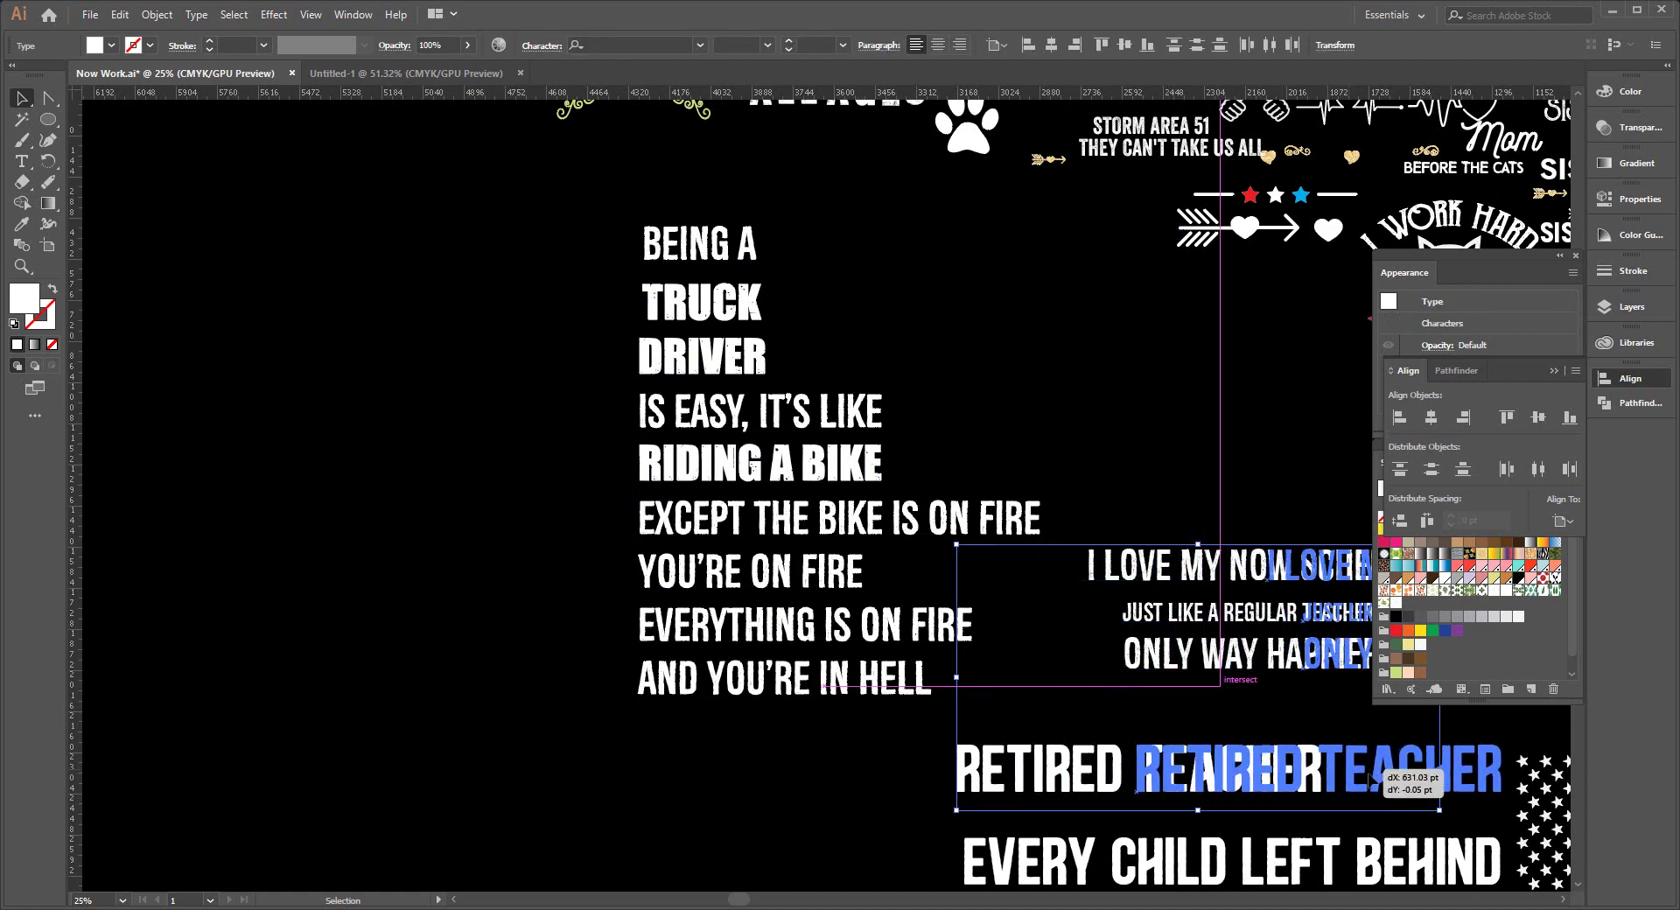
click(1261, 774)
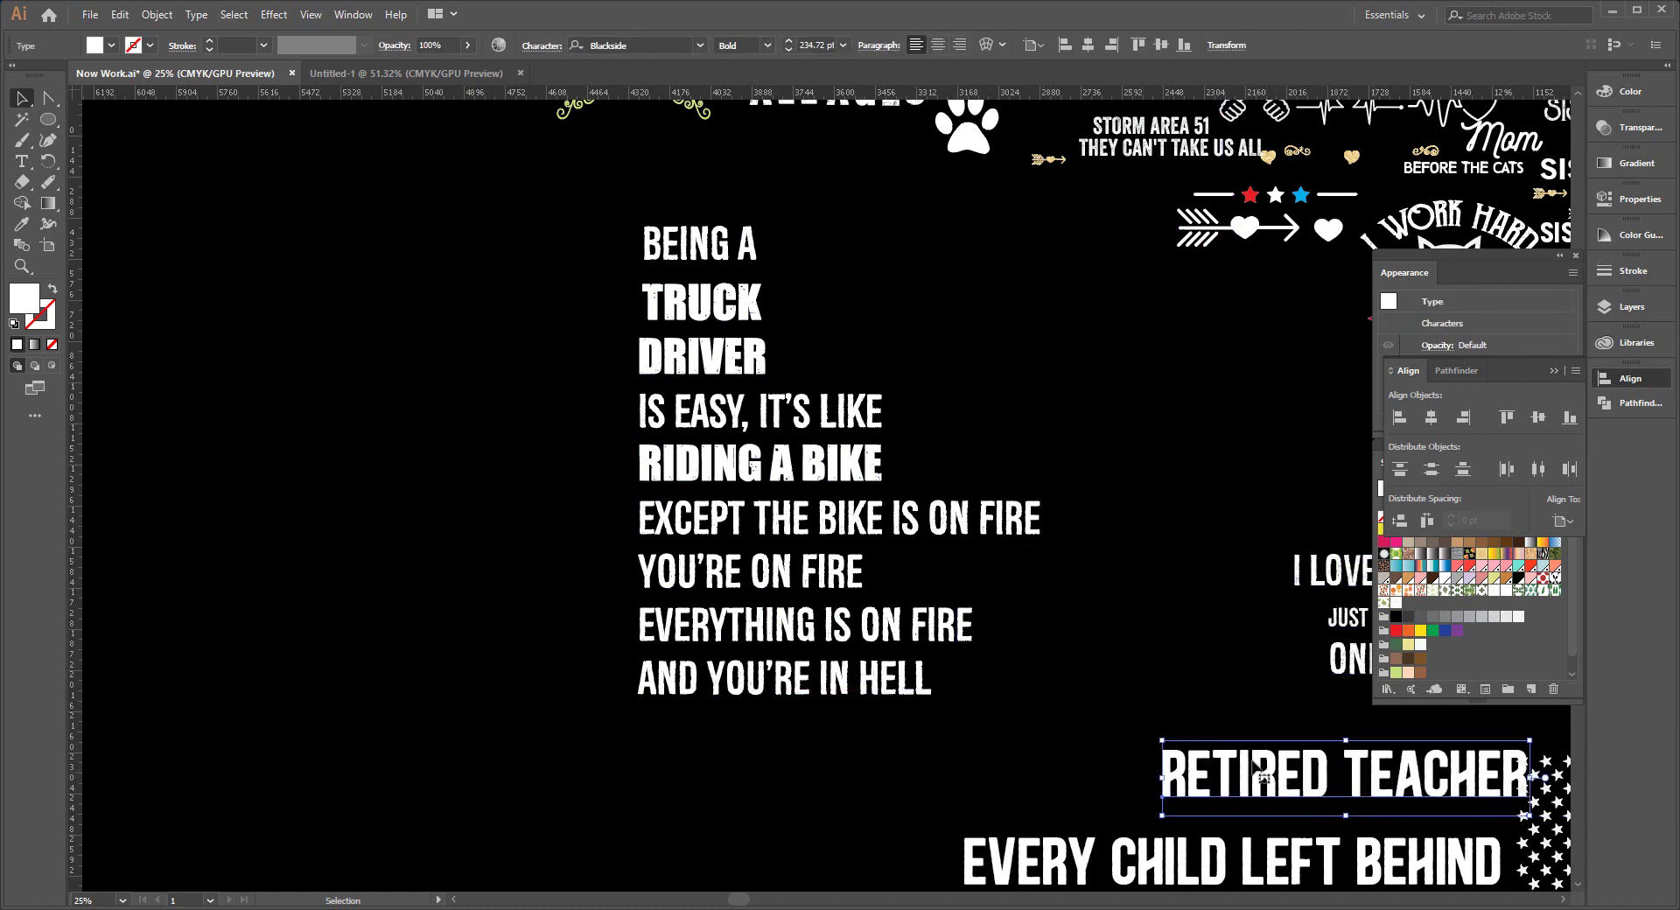
key(Delete)
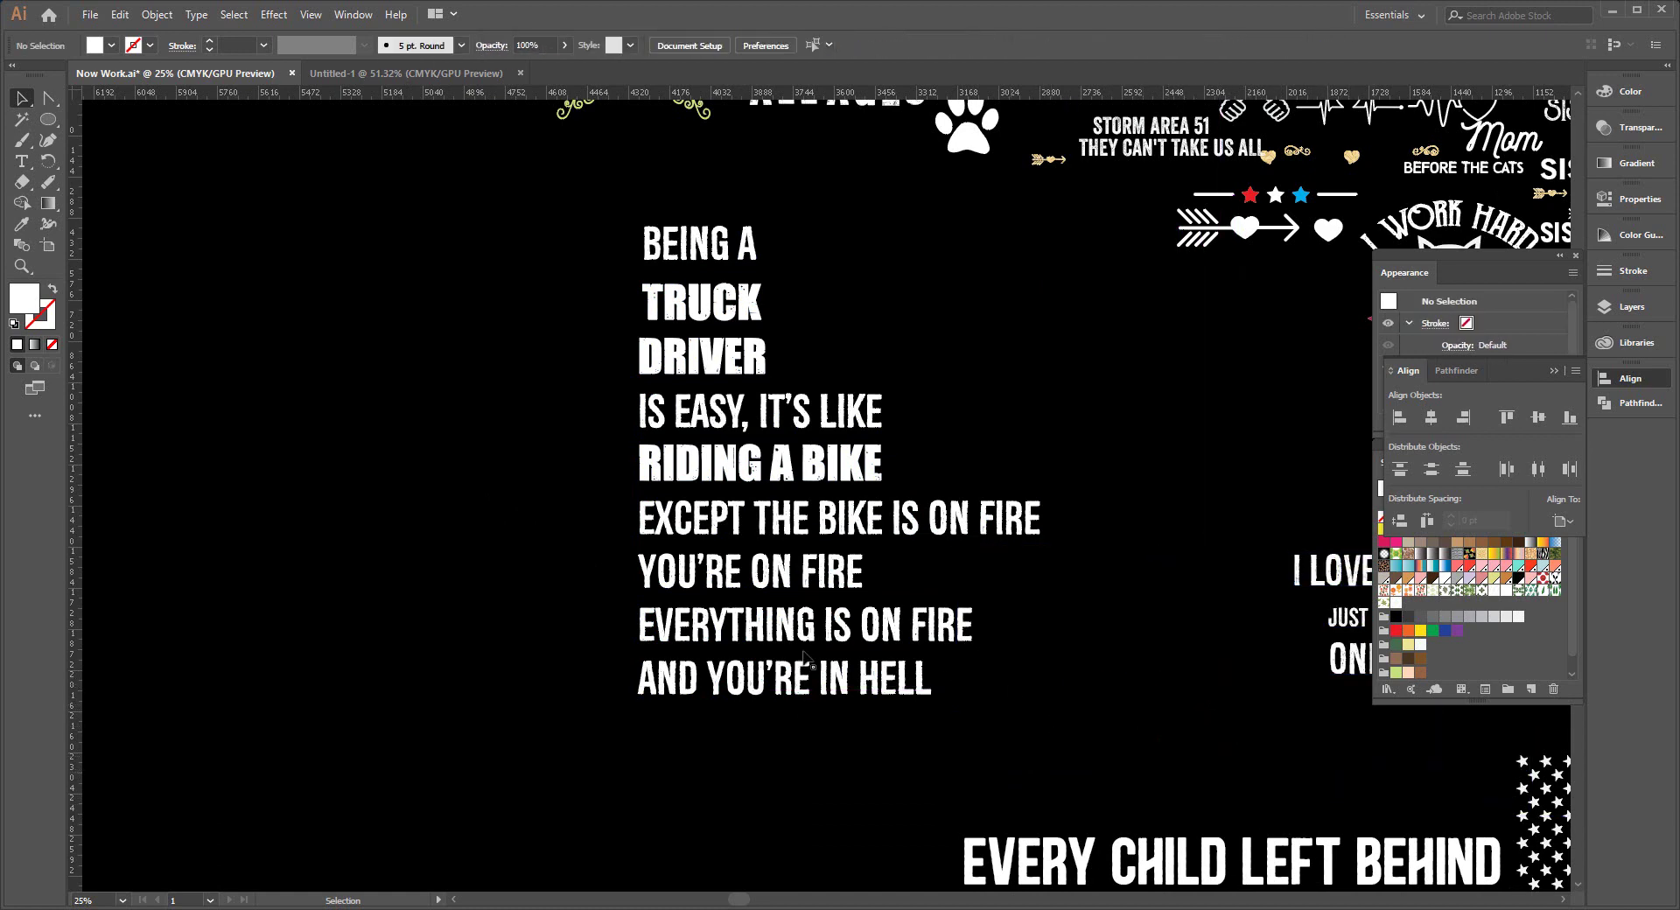
scroll(478, 445, up, 2)
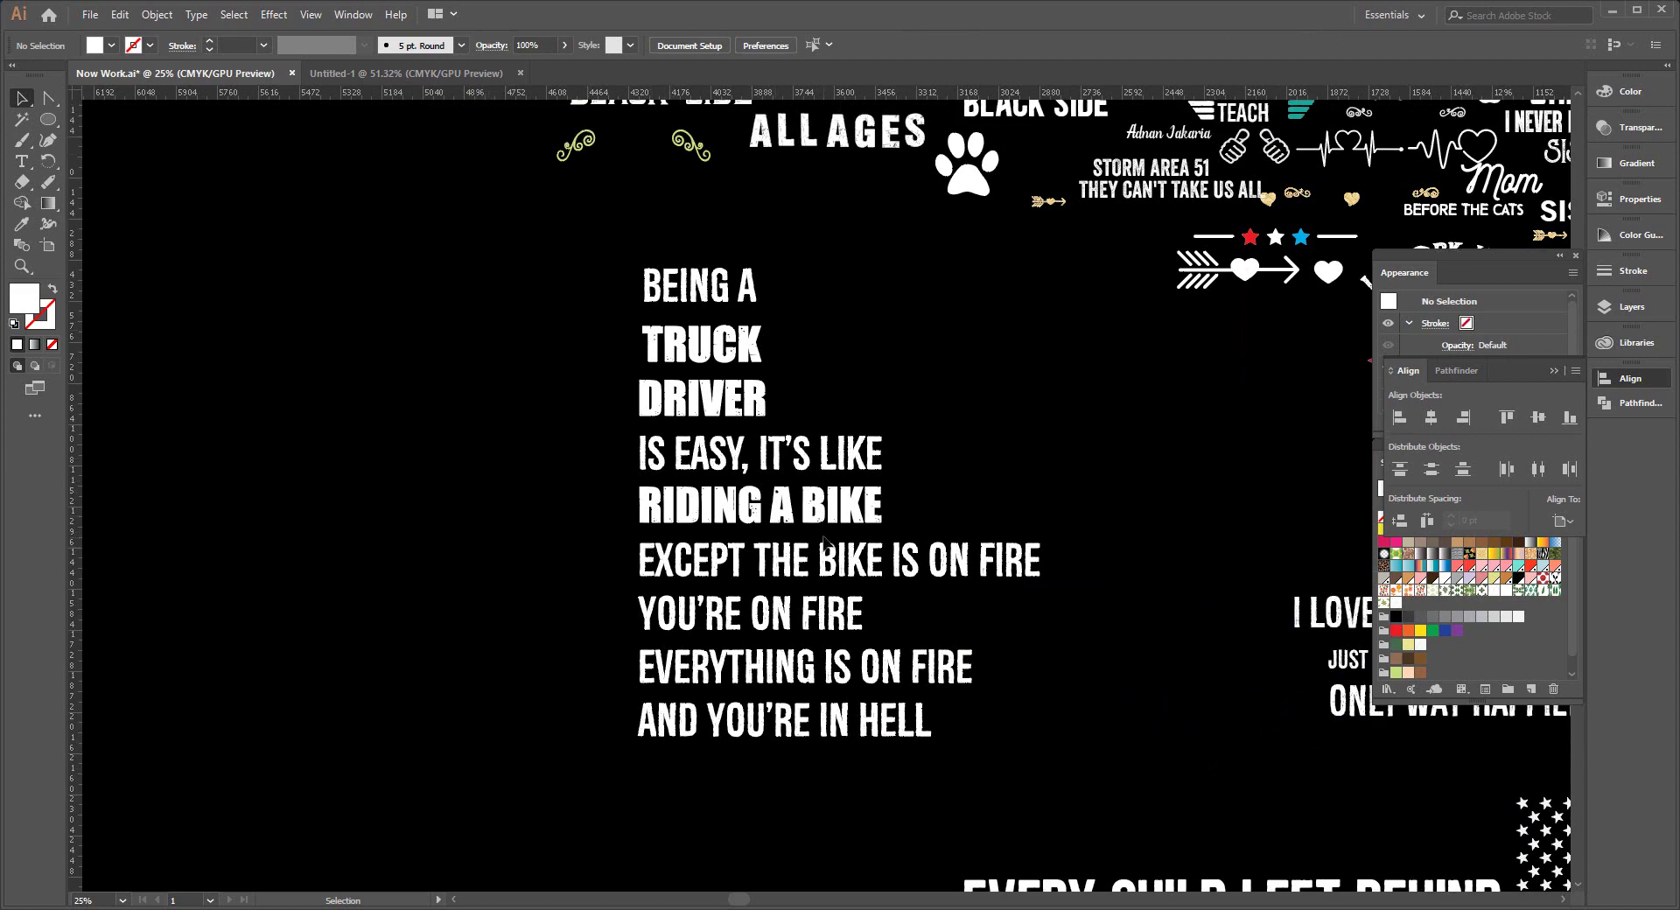
Move the last four lines down-left and centre them horizontally, aligned to selection.
drag(854, 613, 751, 652)
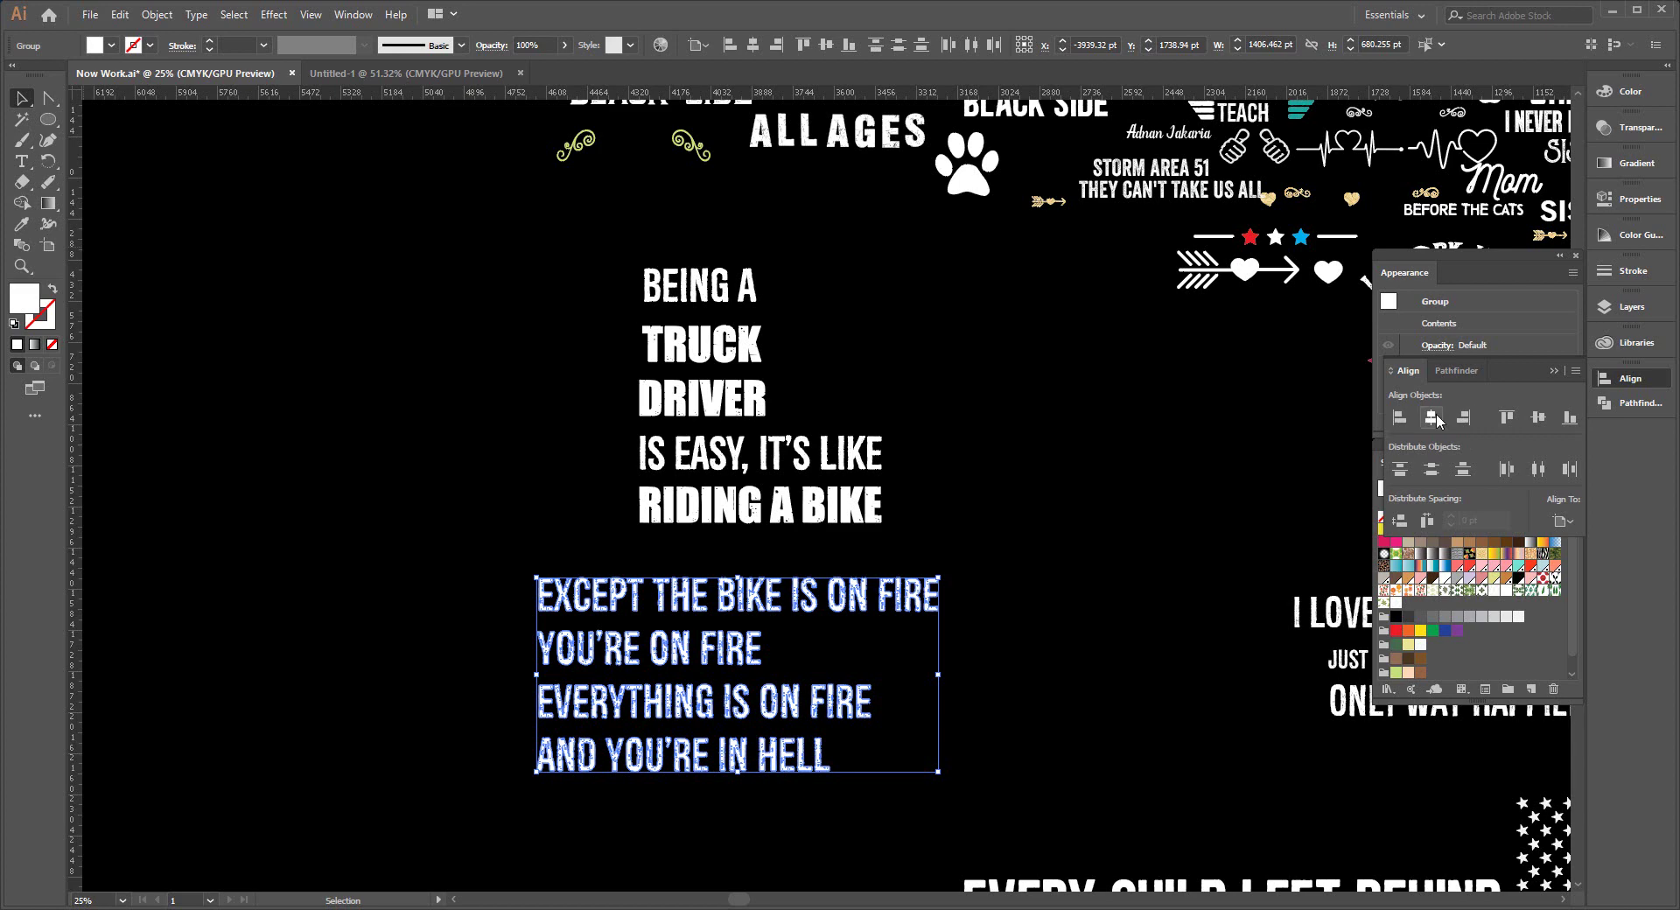
key(Delete)
key(ctrl+z)
click(700, 44)
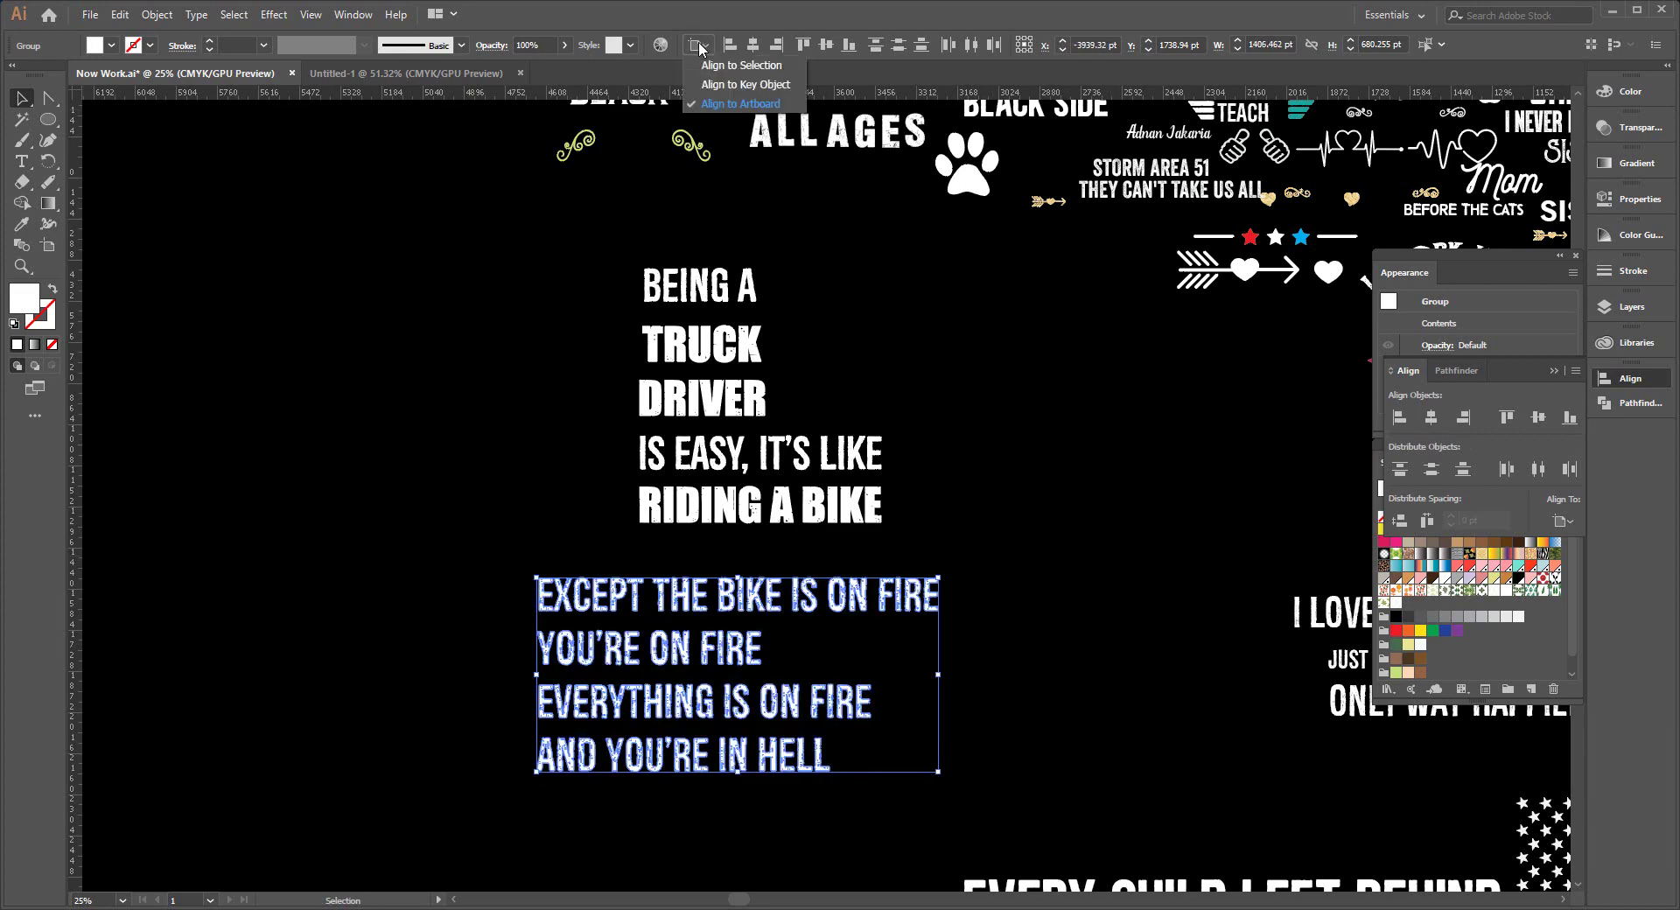
click(748, 65)
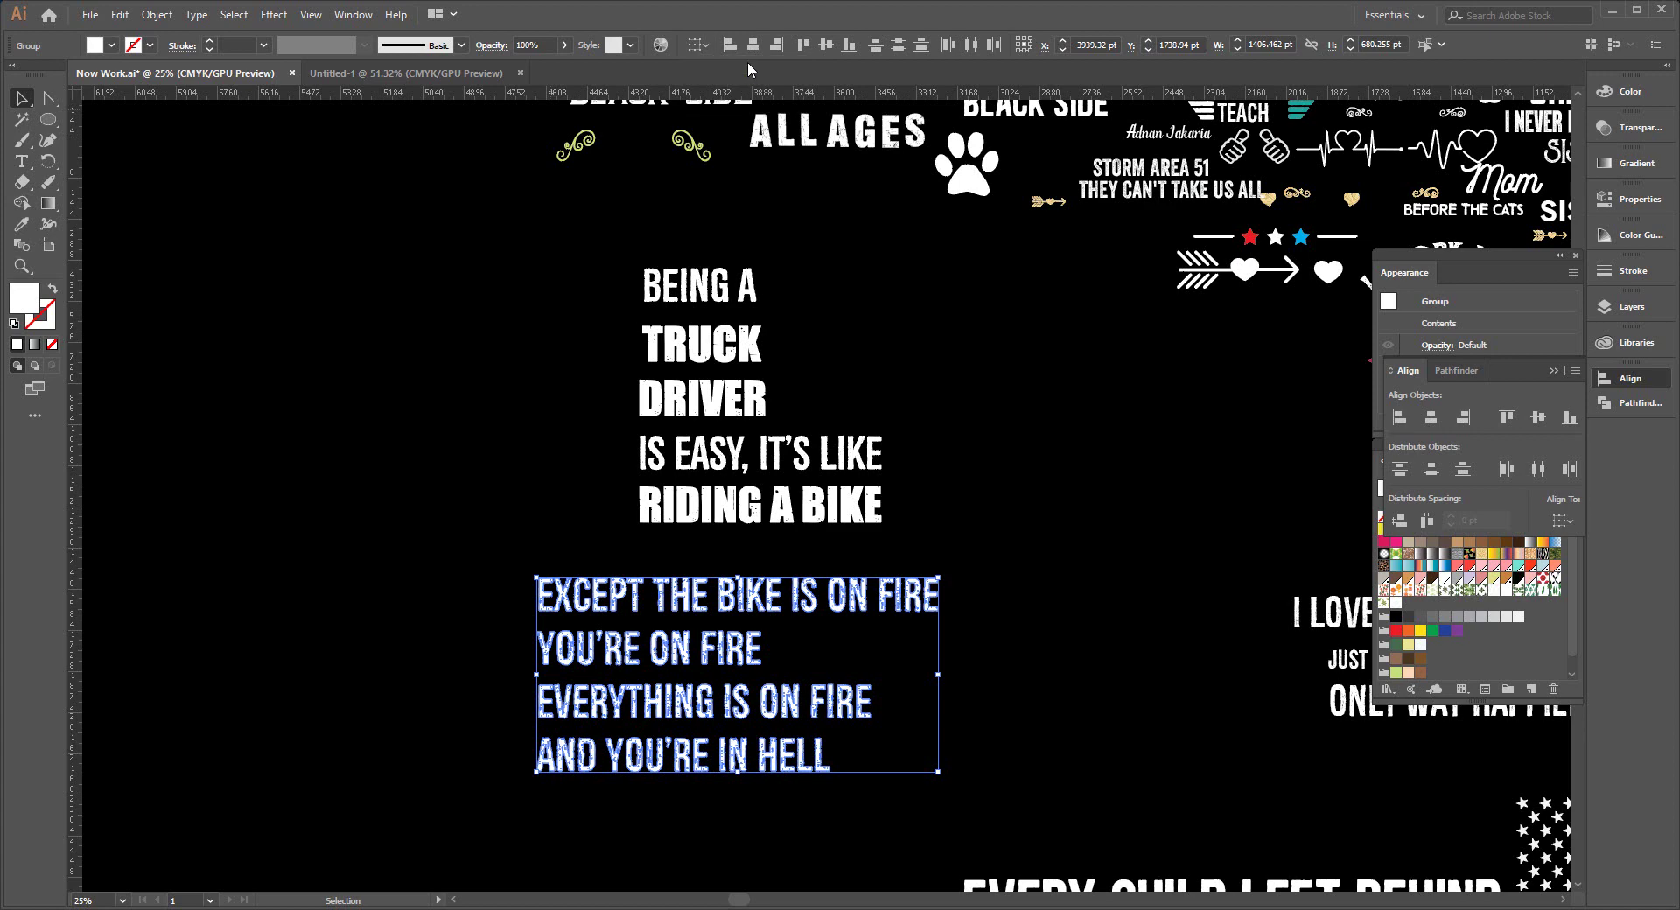
click(1431, 418)
click(1024, 679)
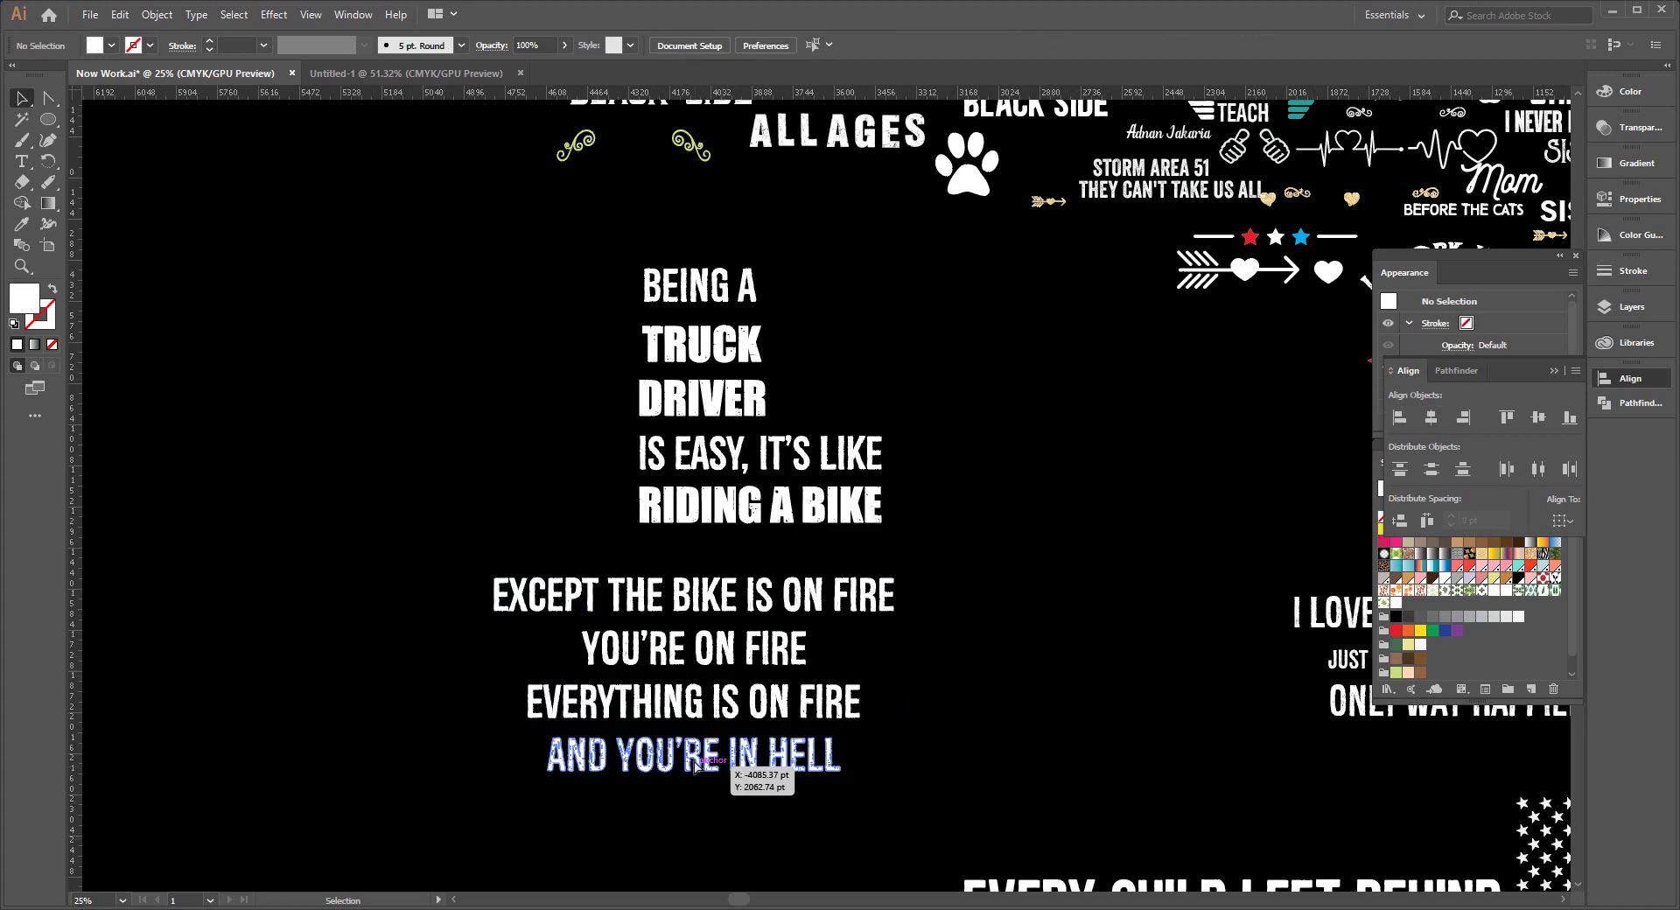
Tighten the four lines' spacing, re-centre them, and distribute them by vertical centre.
drag(696, 768, 693, 755)
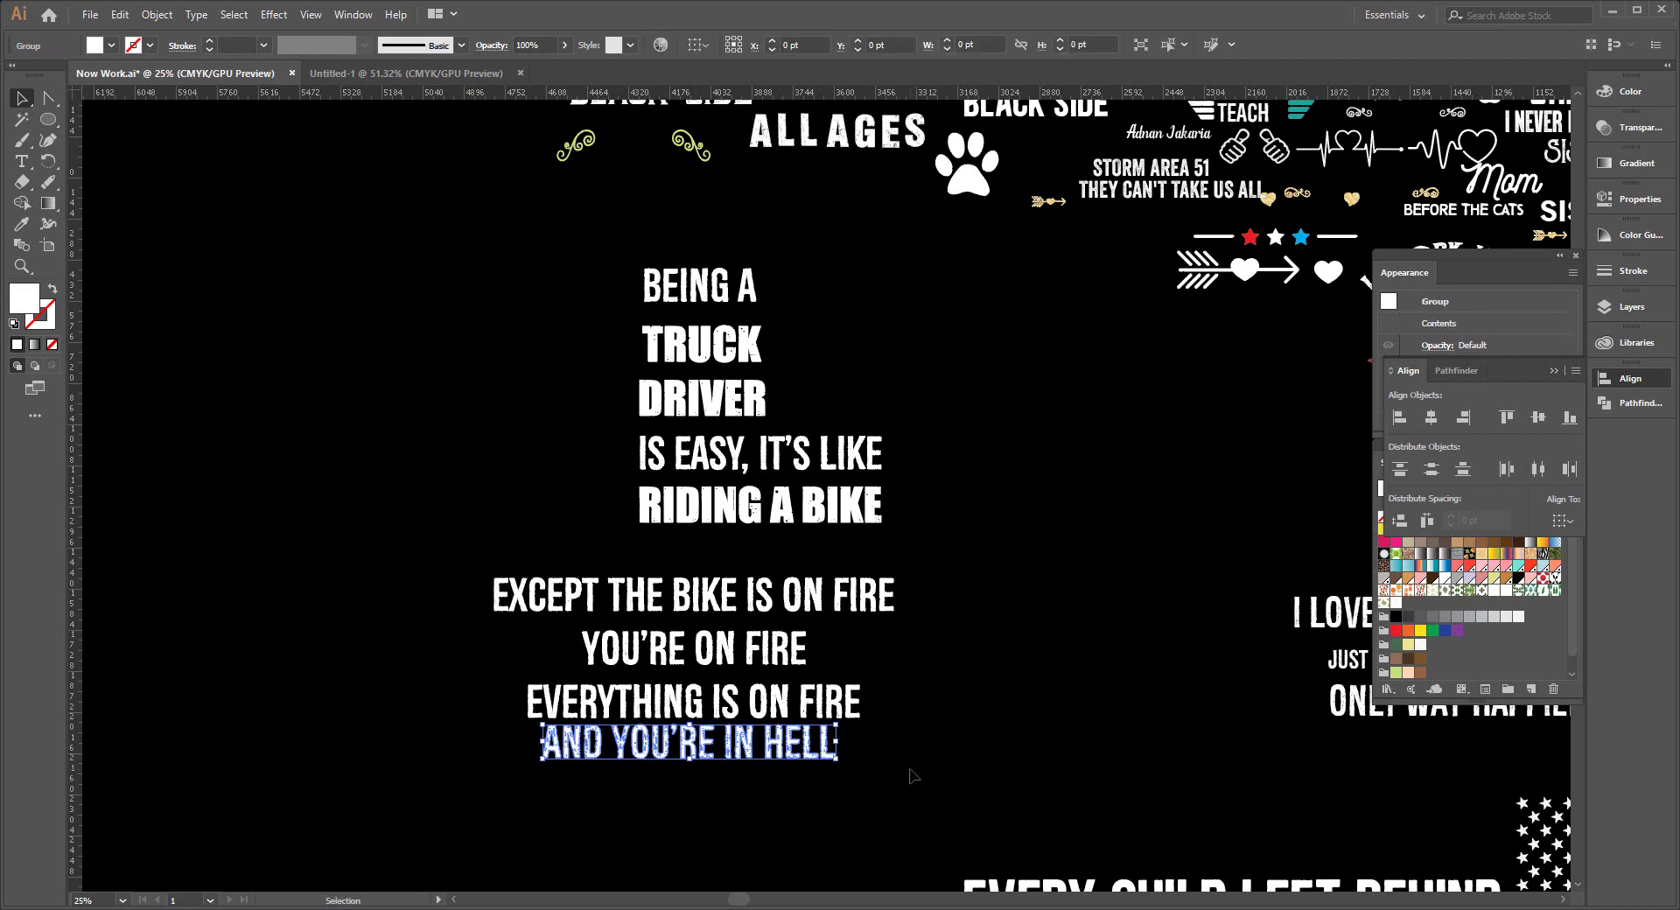
drag(423, 688, 751, 788)
drag(813, 716, 813, 715)
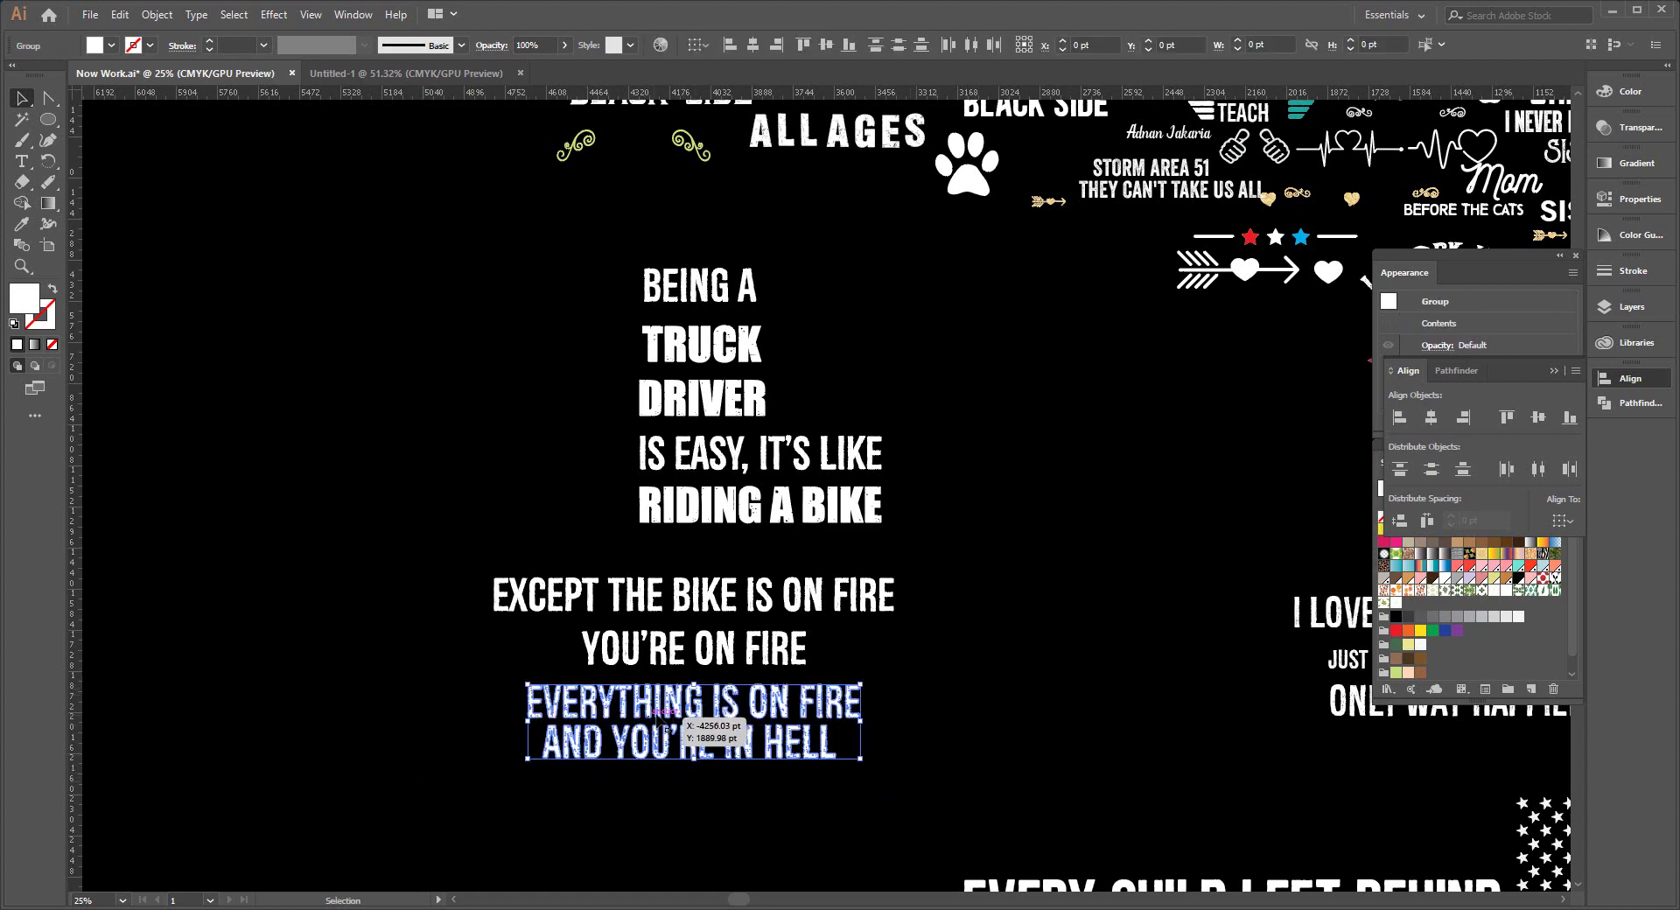
mouse_move(696, 704)
mouse_down()
mouse_move(736, 617)
mouse_move(494, 633)
mouse_up()
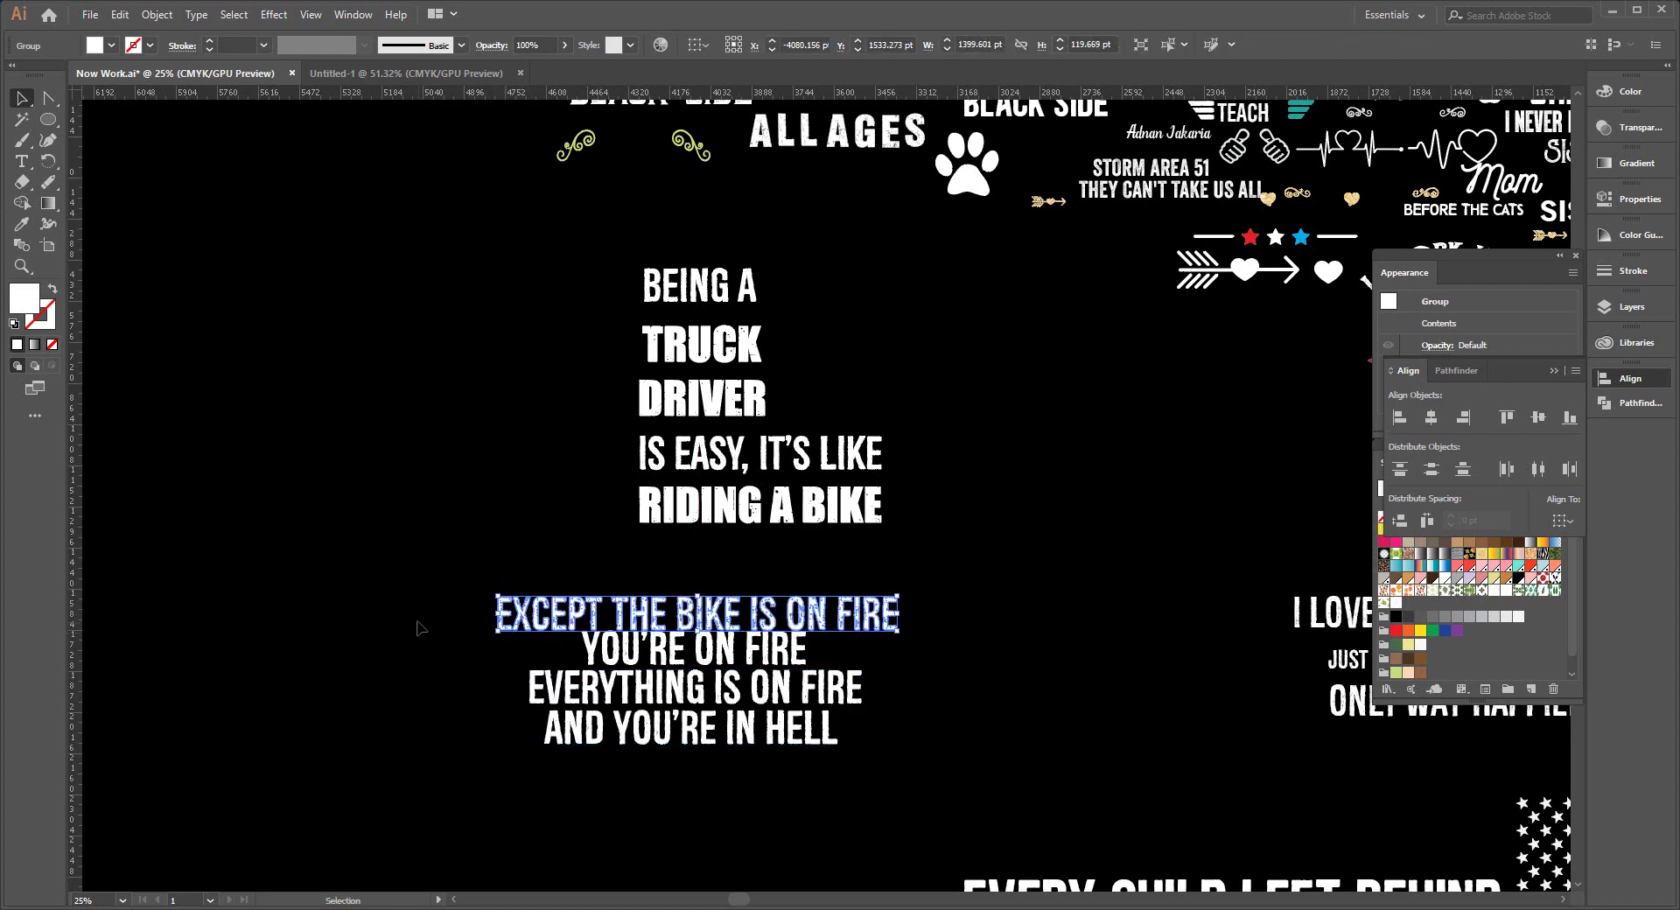
click(401, 610)
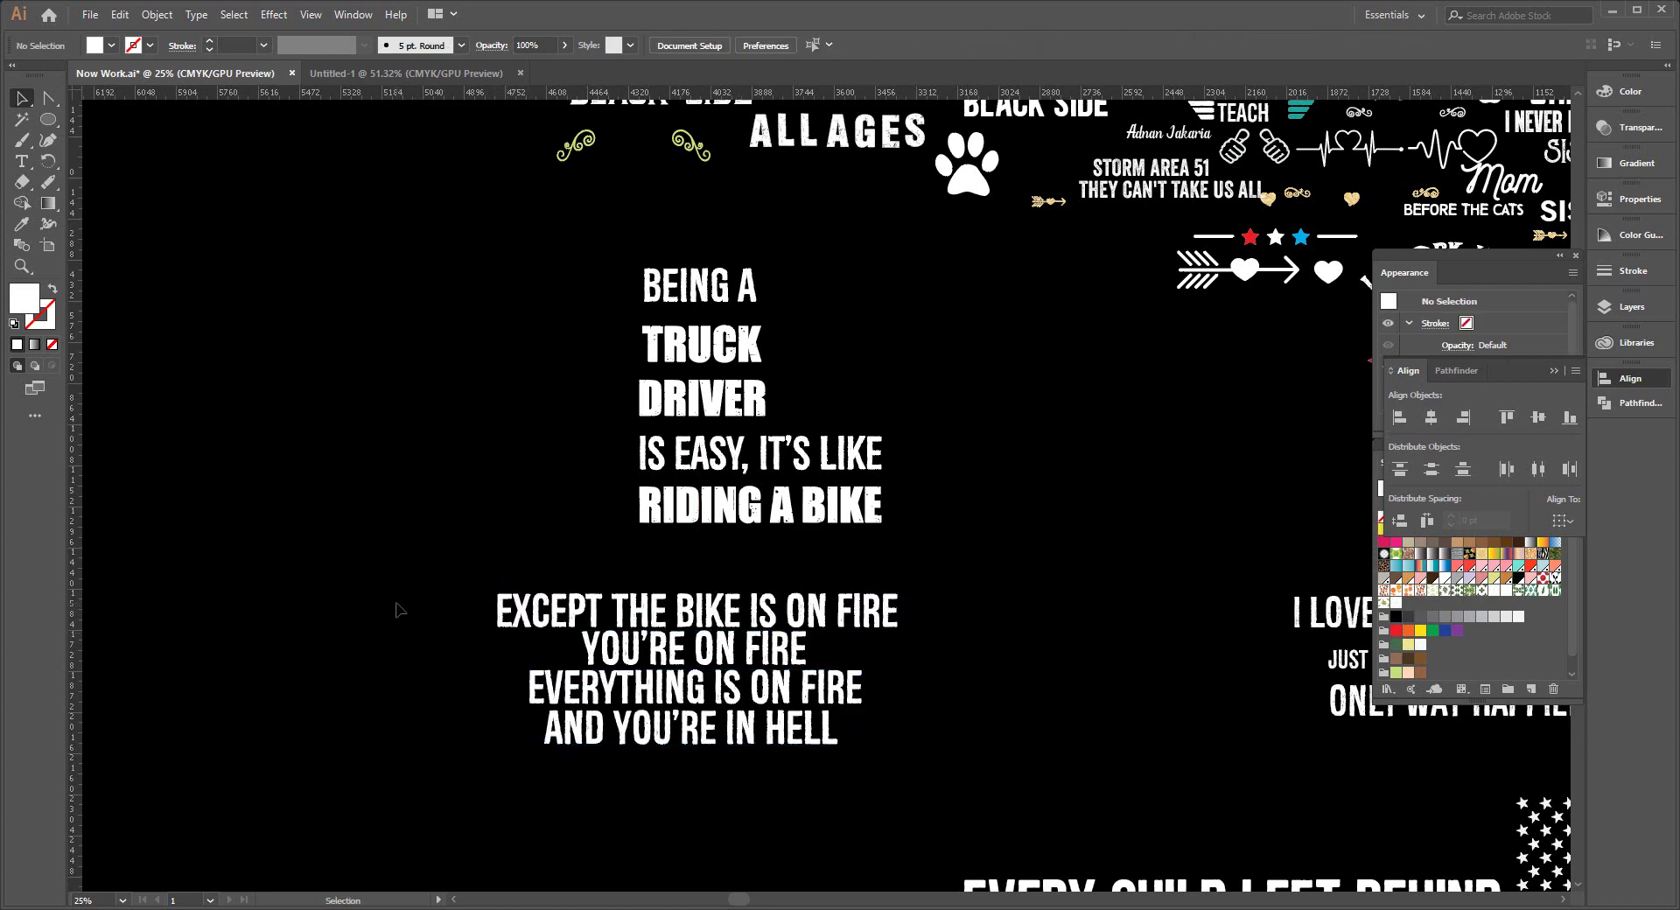
drag(396, 593, 911, 874)
click(1433, 418)
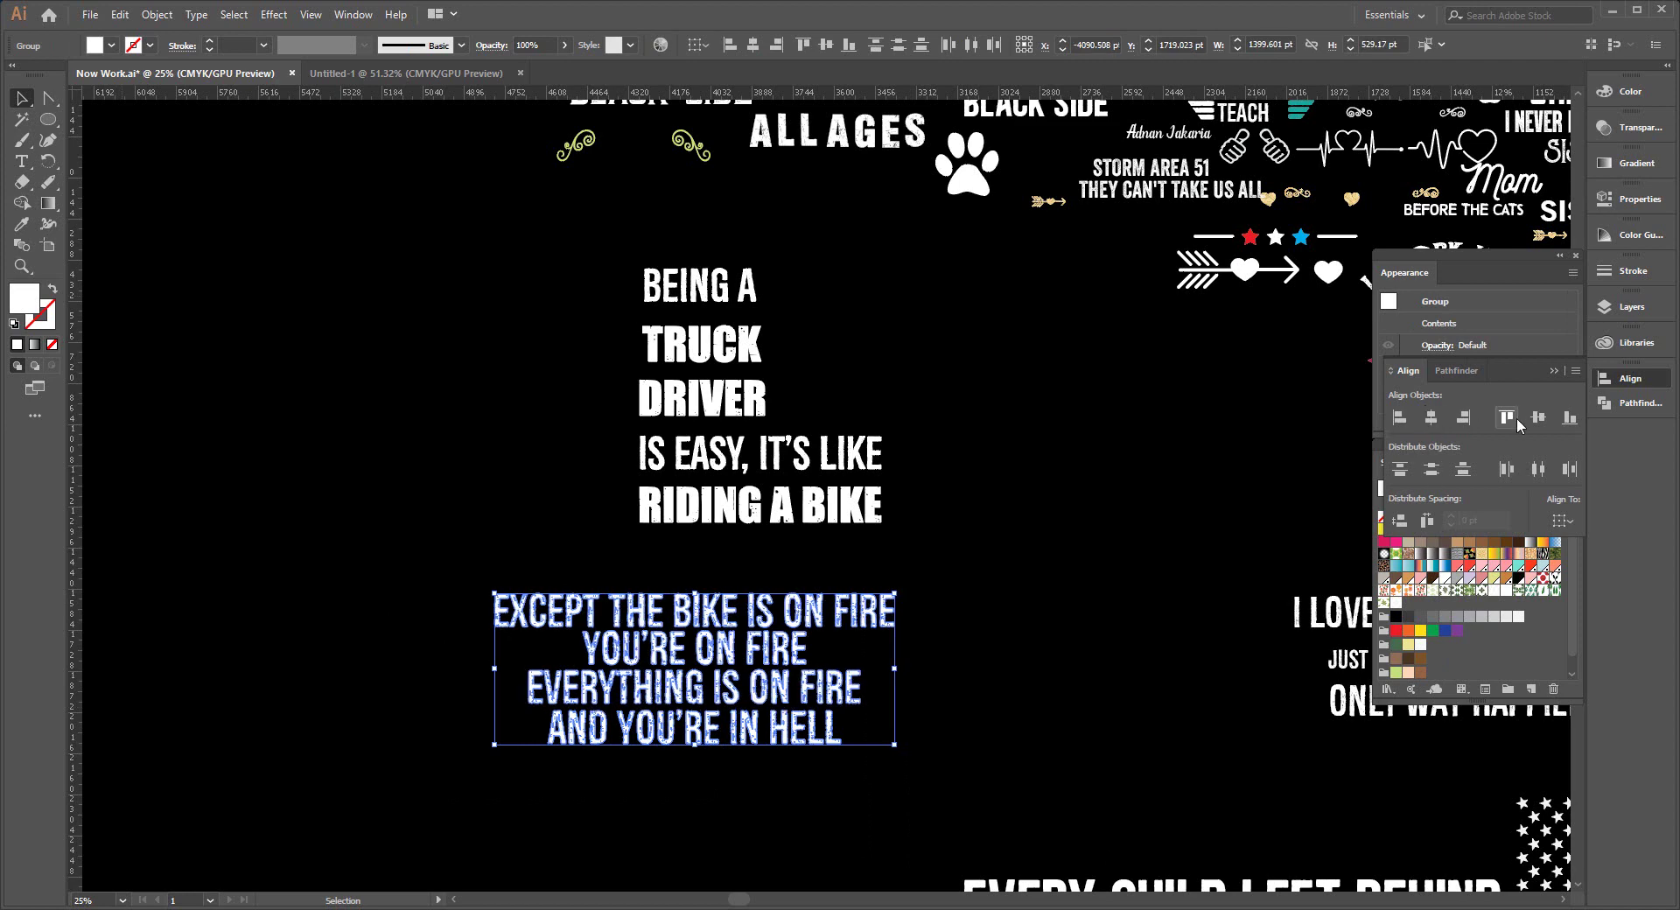
click(1436, 471)
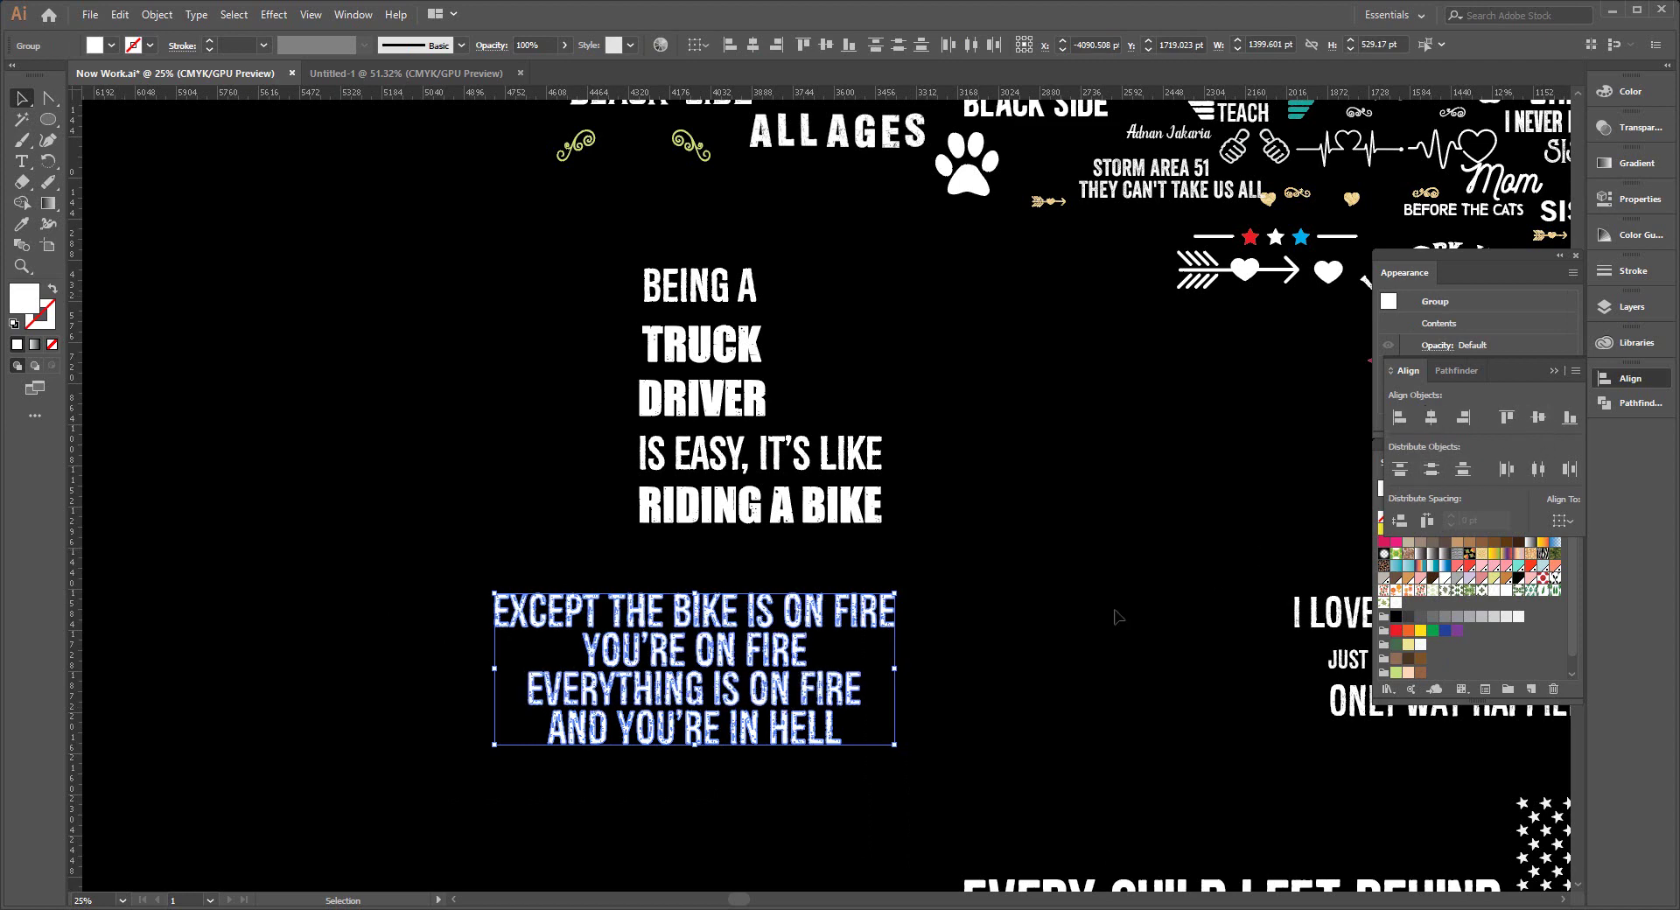
click(956, 697)
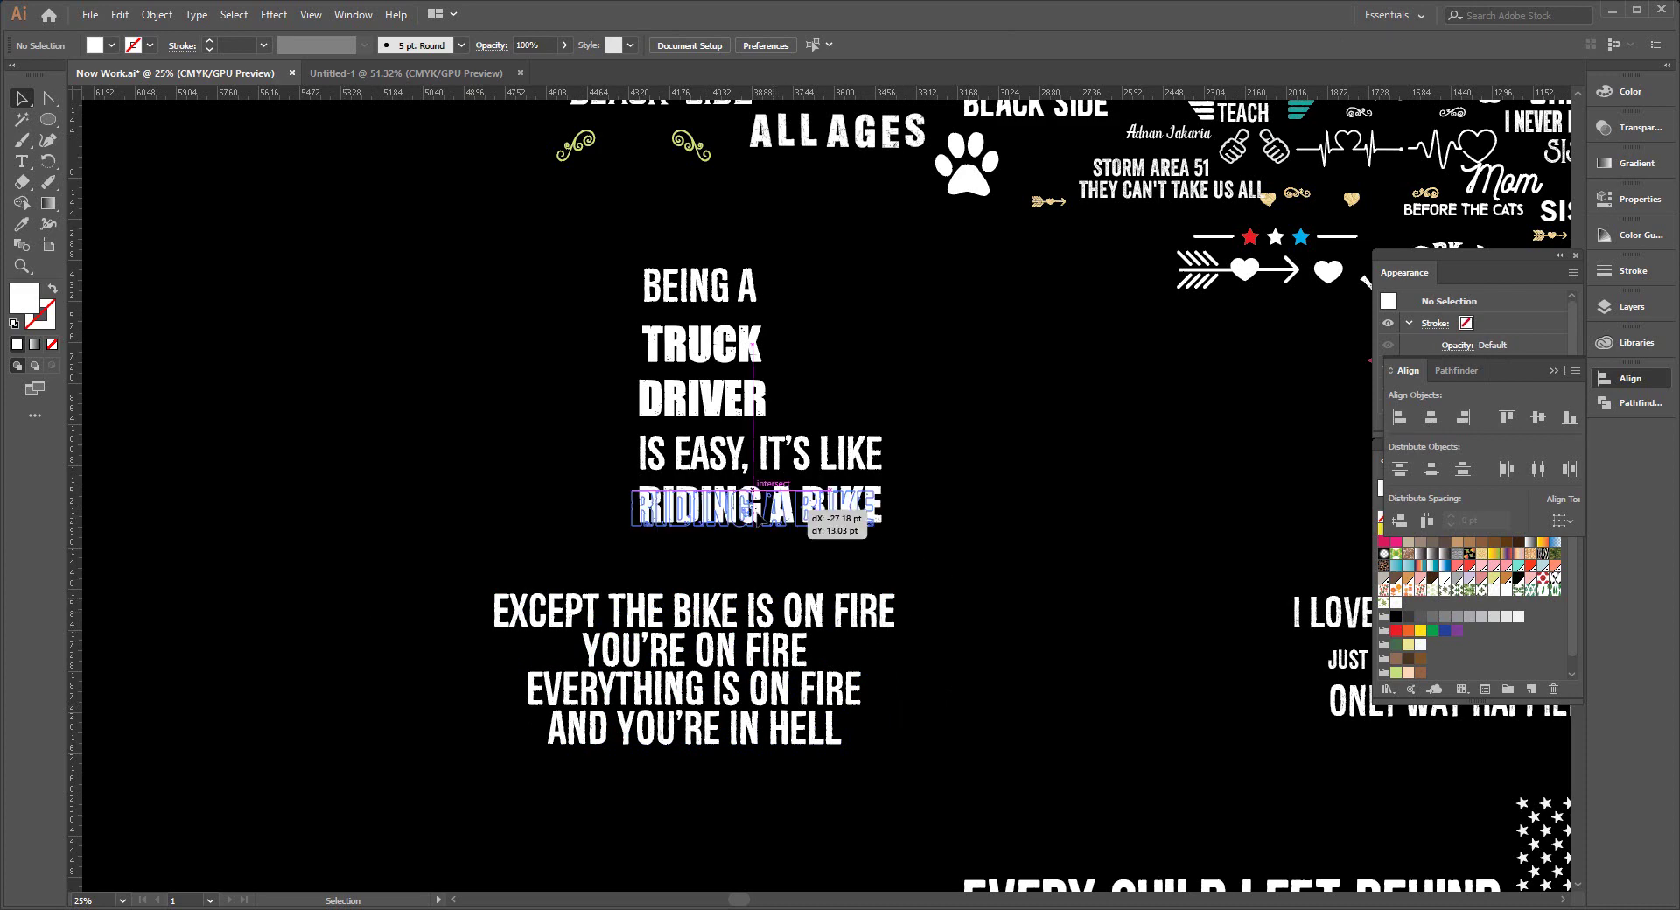
Nudge RIDING A BIKE left and draw a white rectangle (about 1395.652 × 213.42 pt) over it.
drag(777, 523, 749, 529)
click(980, 576)
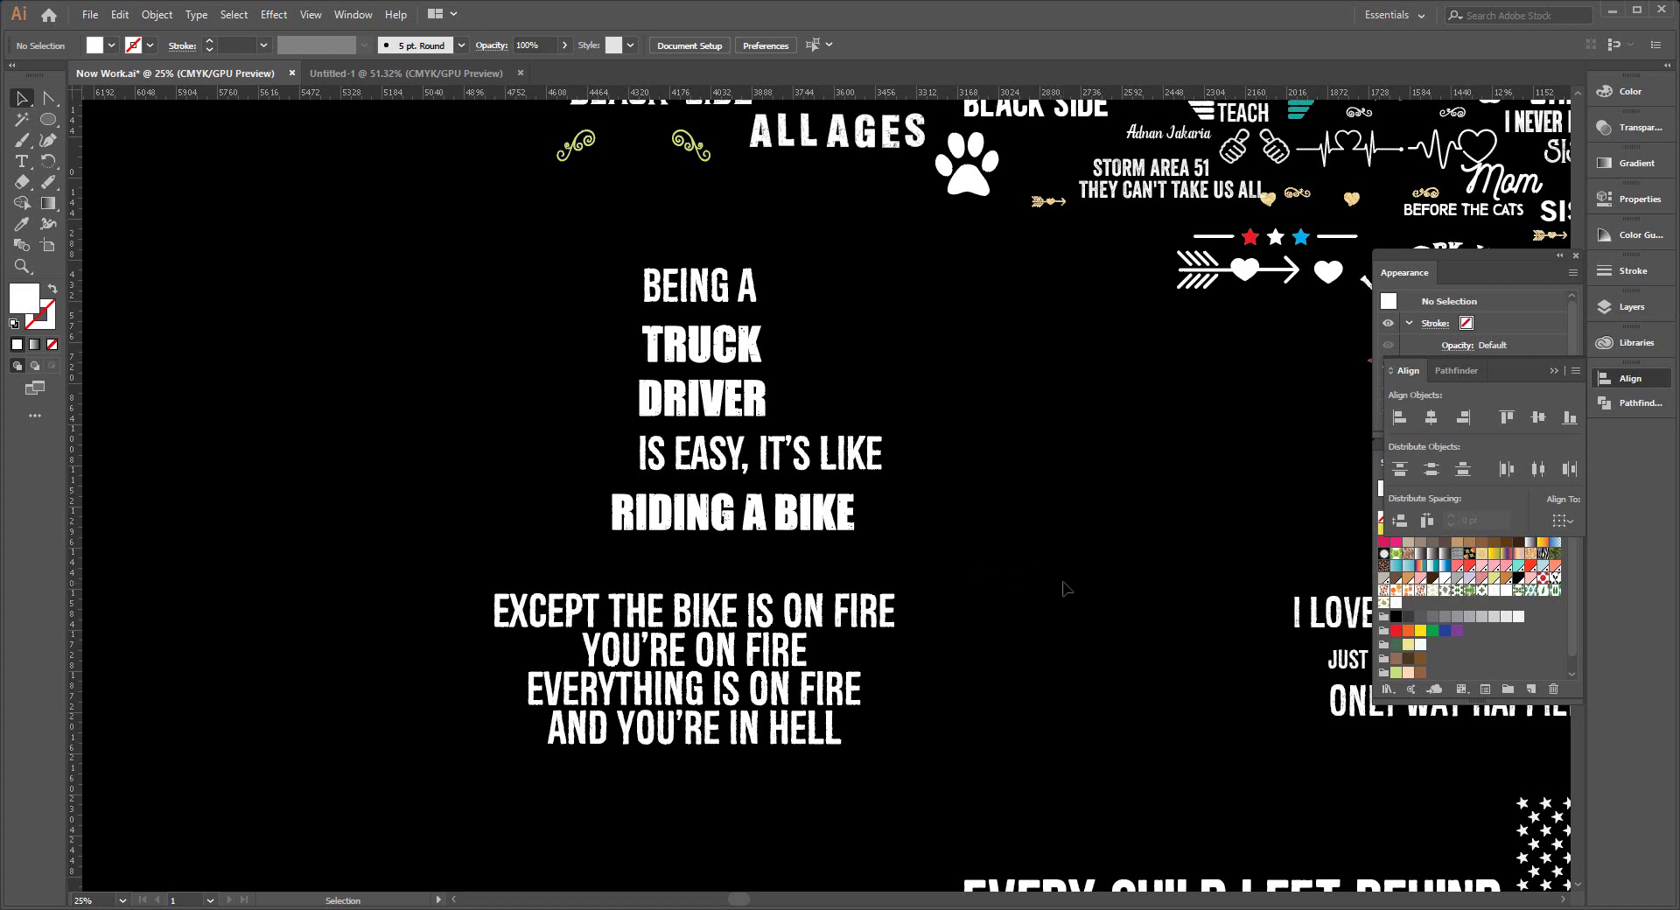
drag(42, 116, 135, 229)
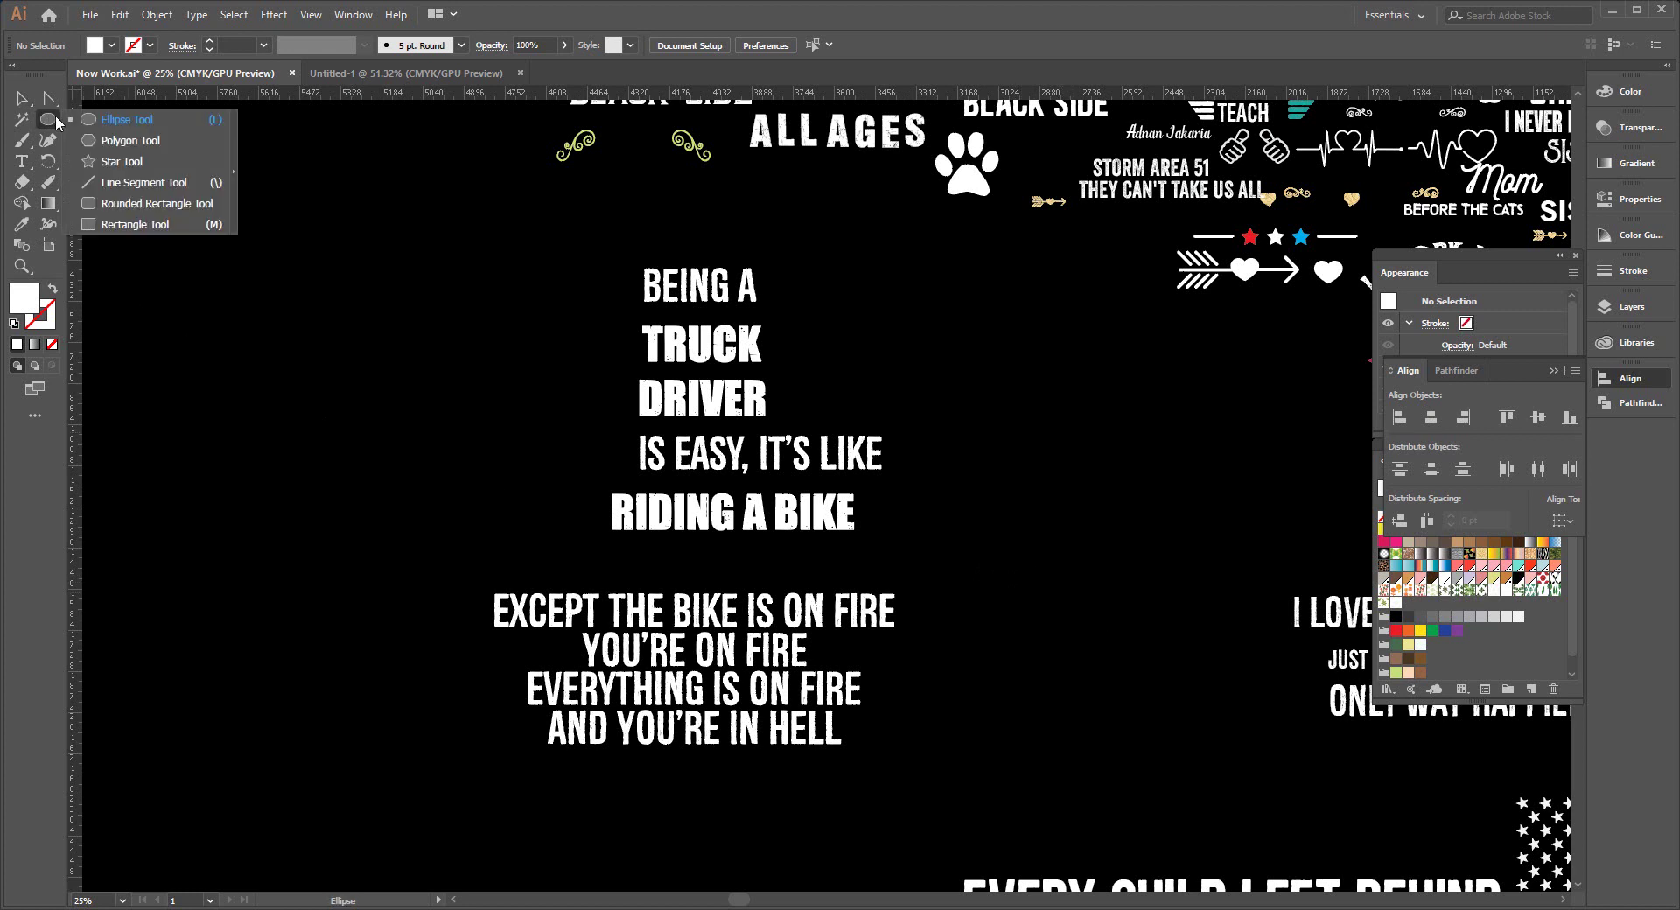
click(135, 229)
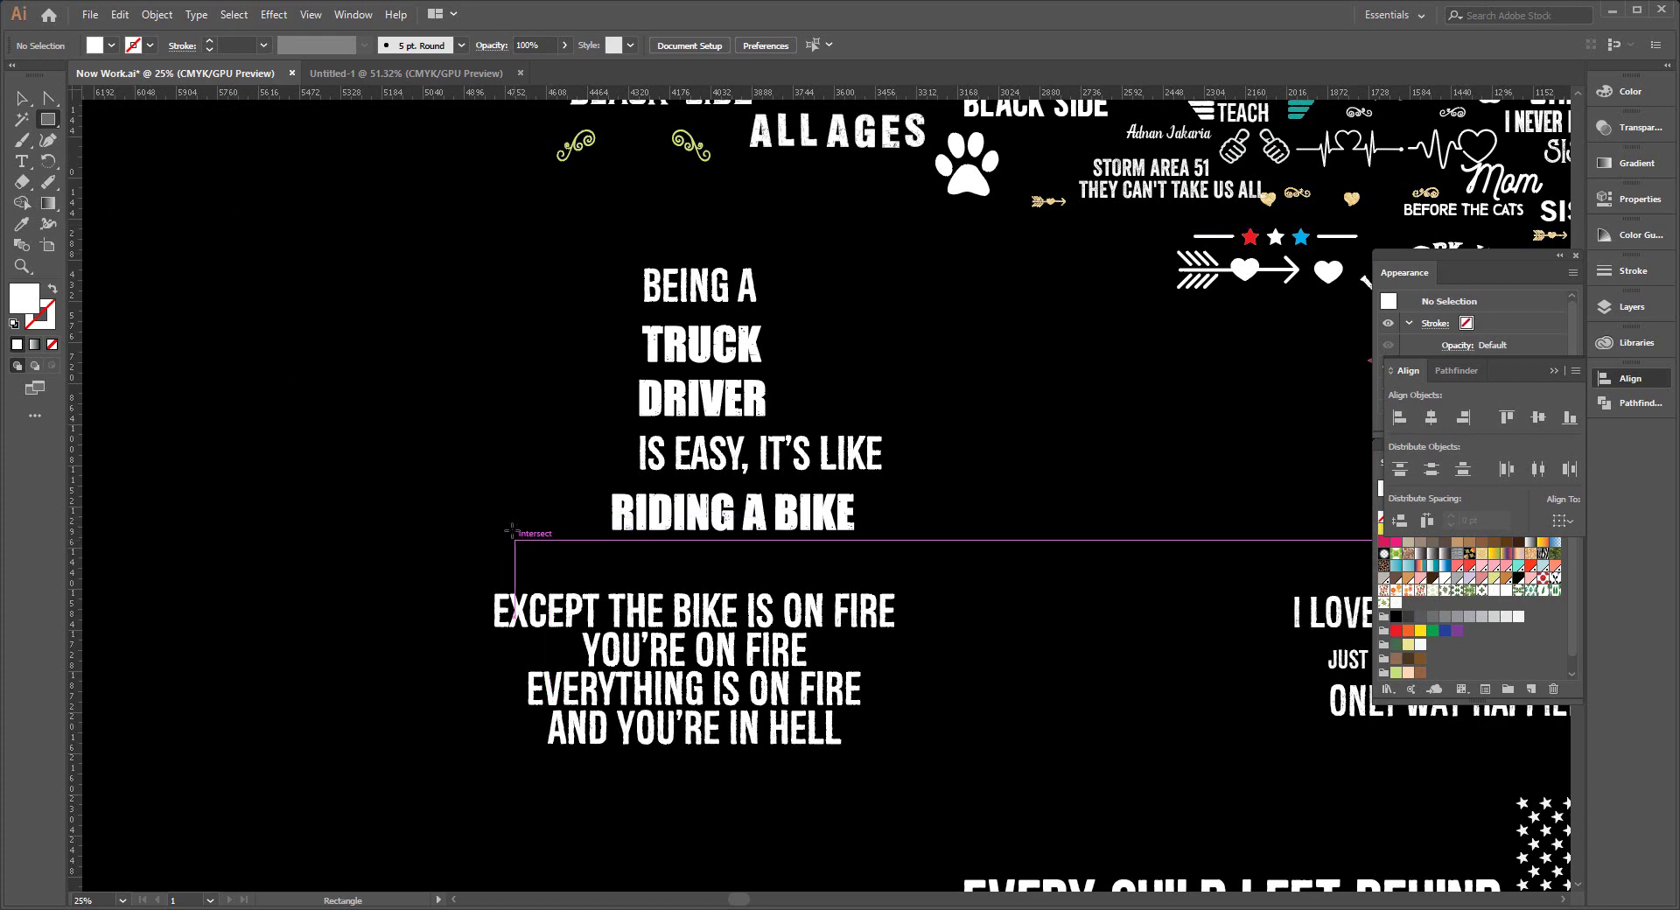
mouse_move(495, 487)
mouse_down()
mouse_move(895, 565)
mouse_move(893, 547)
mouse_up()
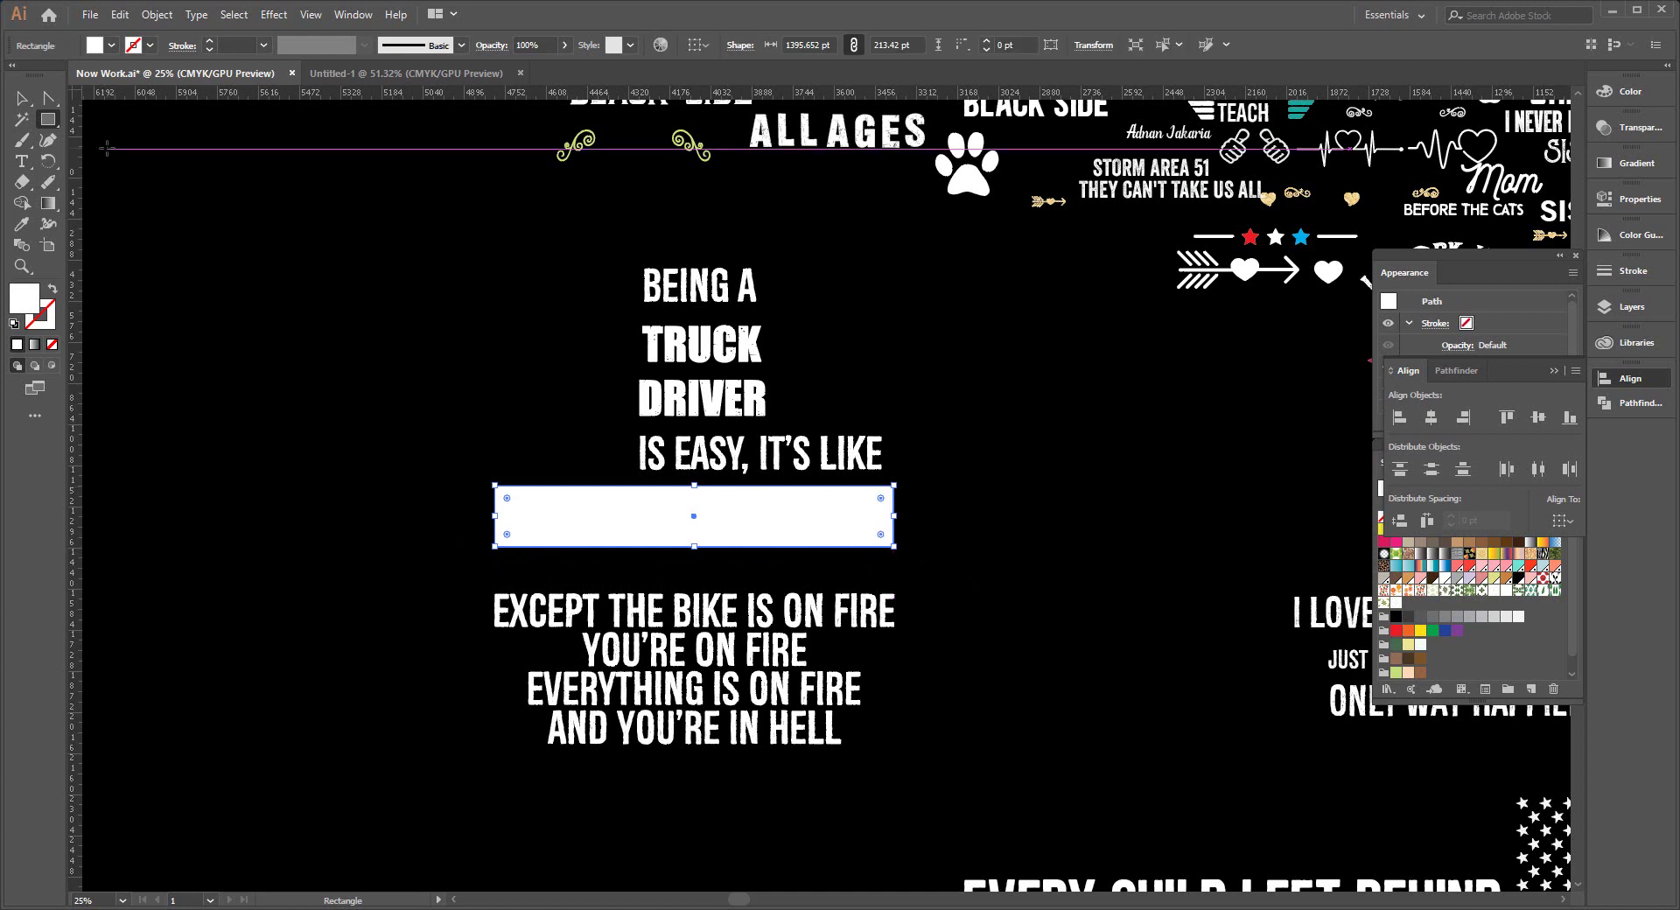
Move RIDING A BIKE onto the white bar and fill it orange.
key(v)
click(765, 507)
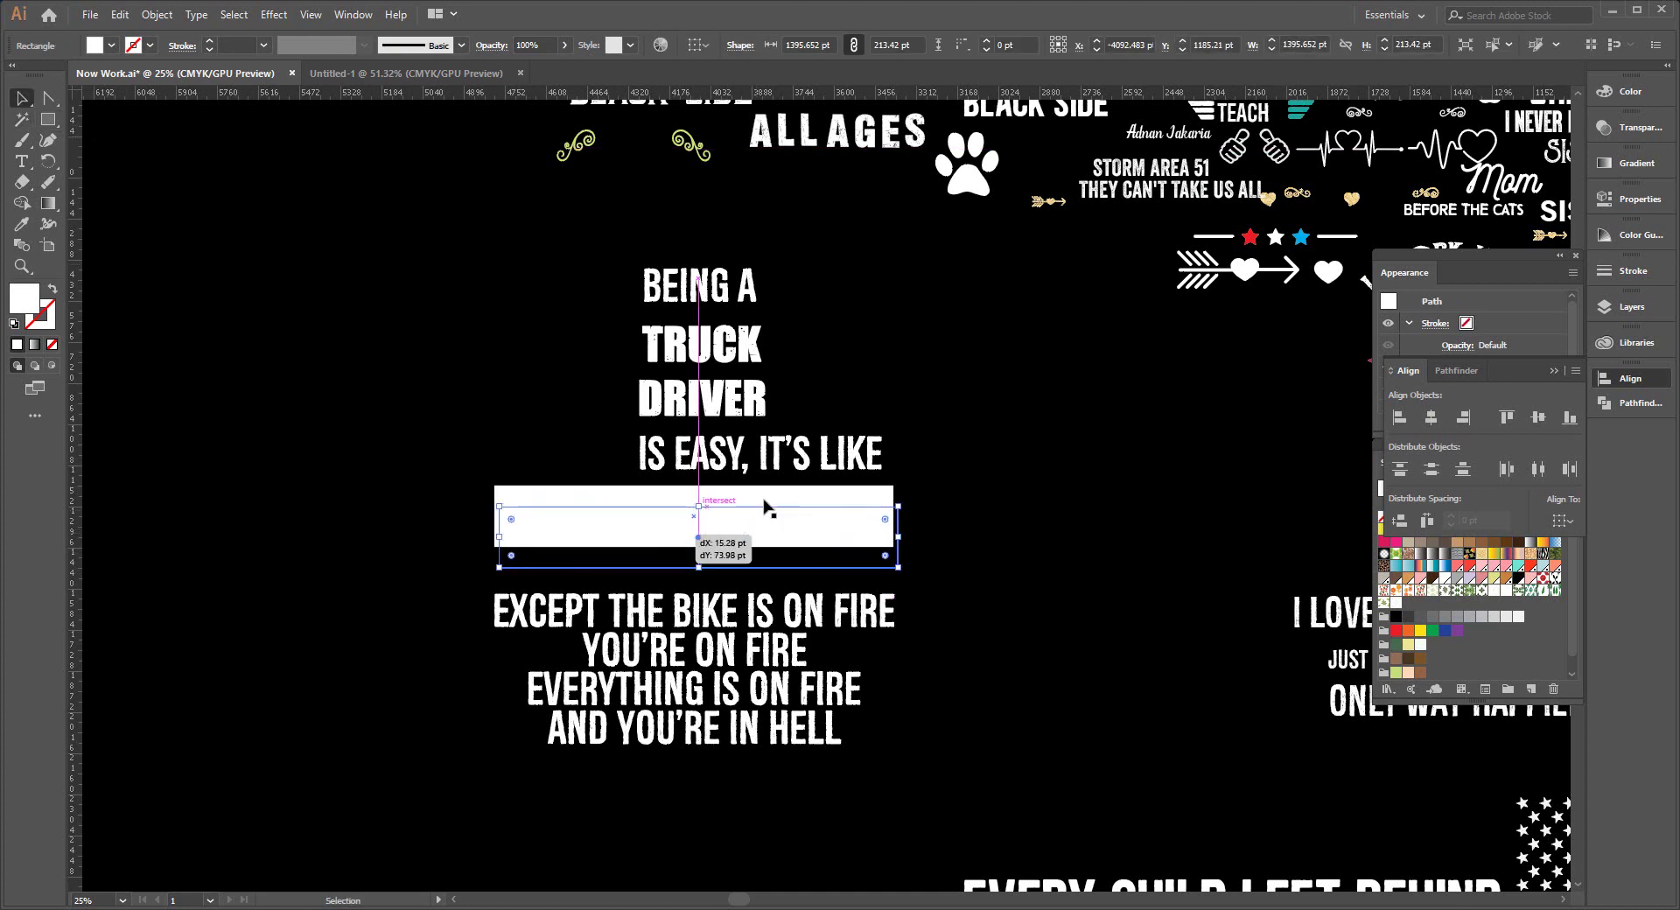
drag(765, 507, 788, 500)
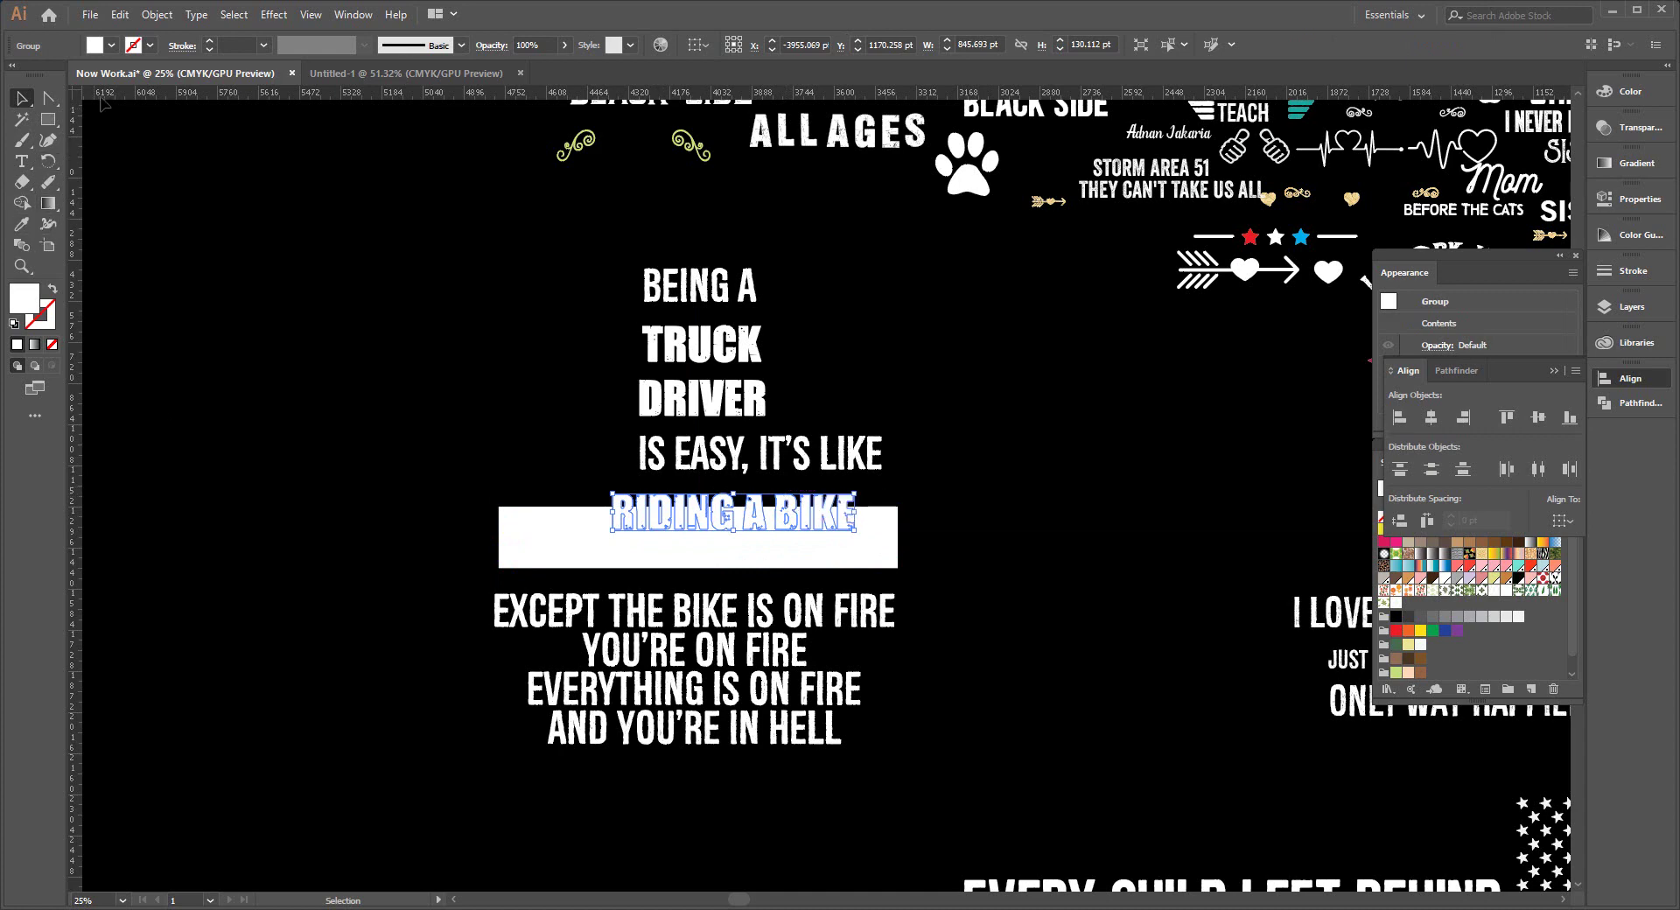
click(91, 49)
click(171, 75)
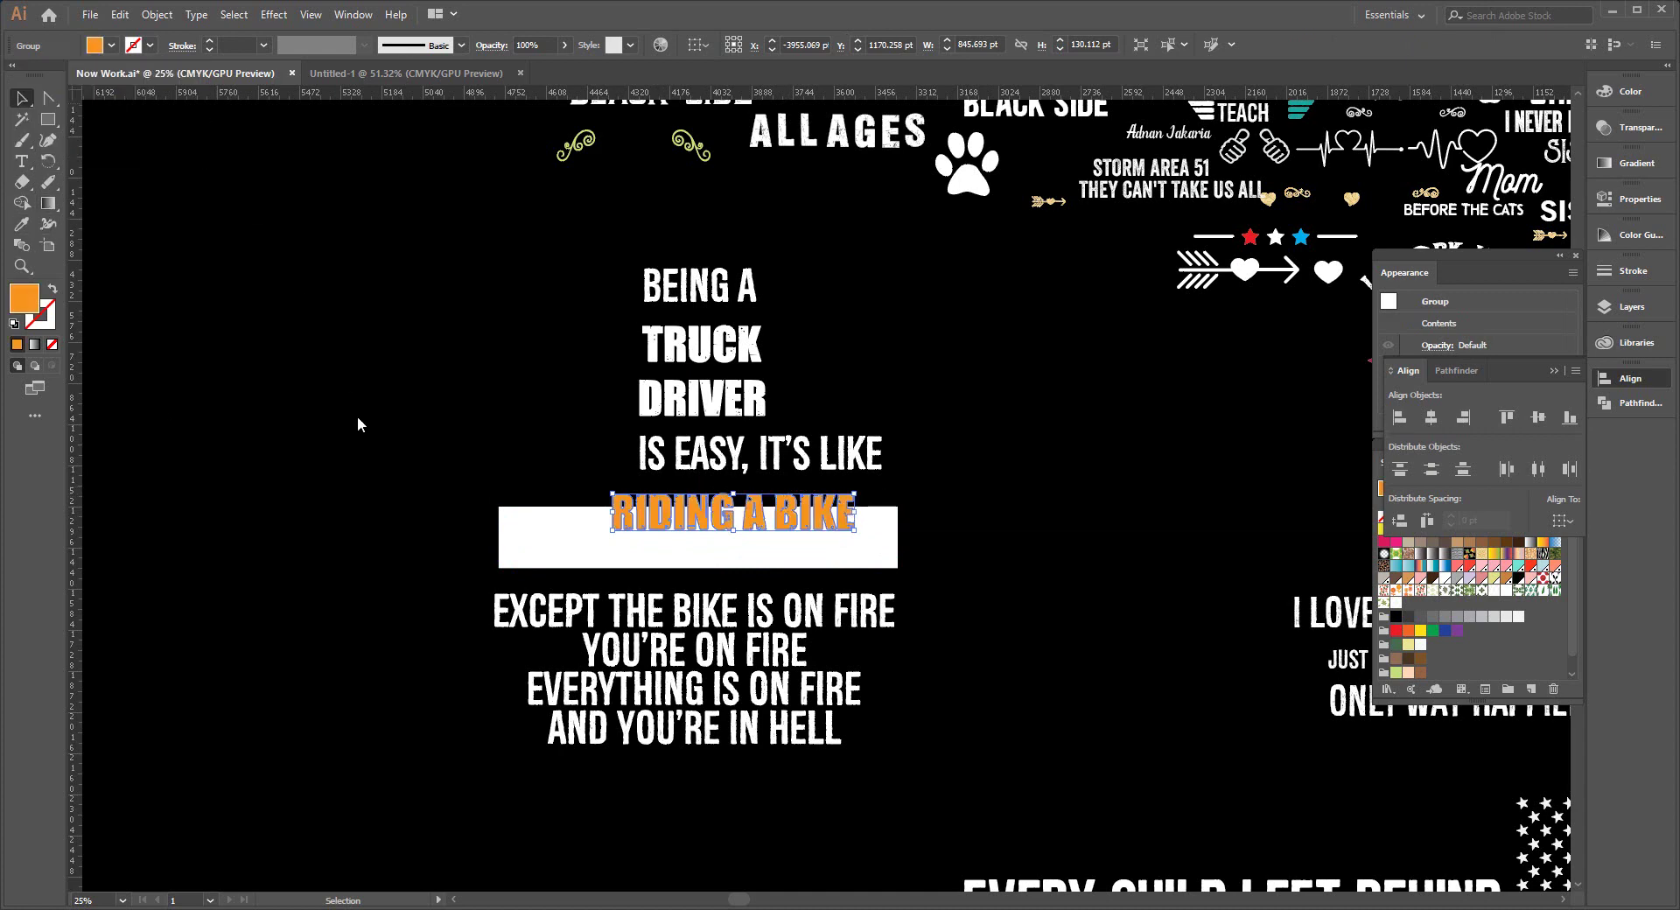
Stretch the RIDING A BIKE lettering left and right to span the bar's width.
click(359, 417)
click(700, 539)
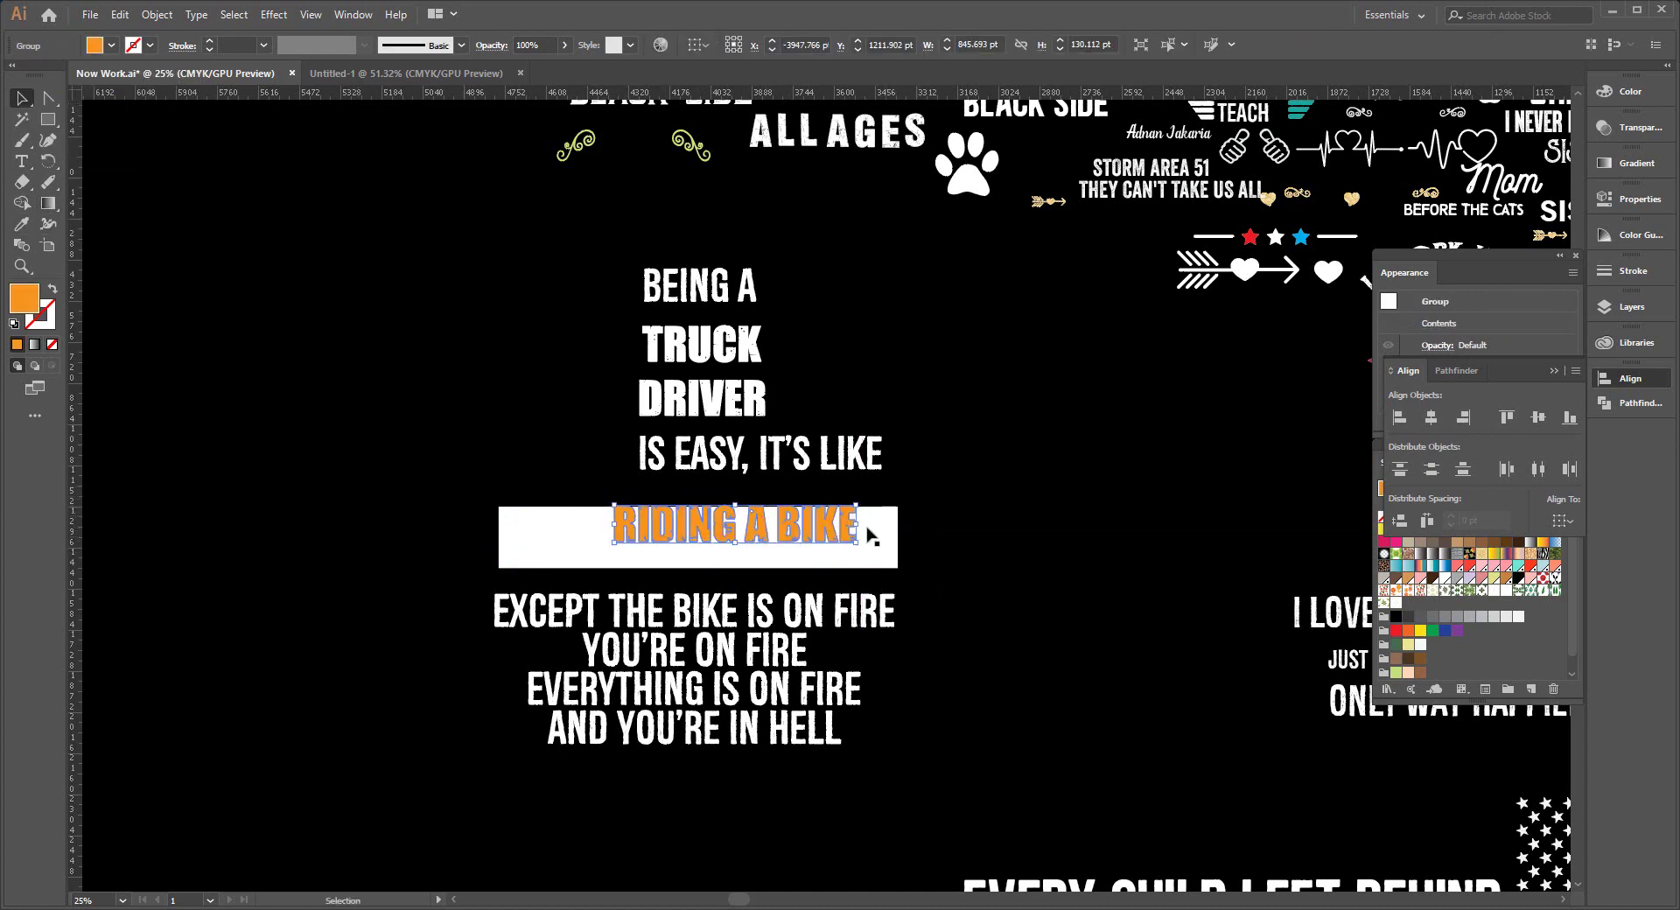
drag(857, 523, 890, 525)
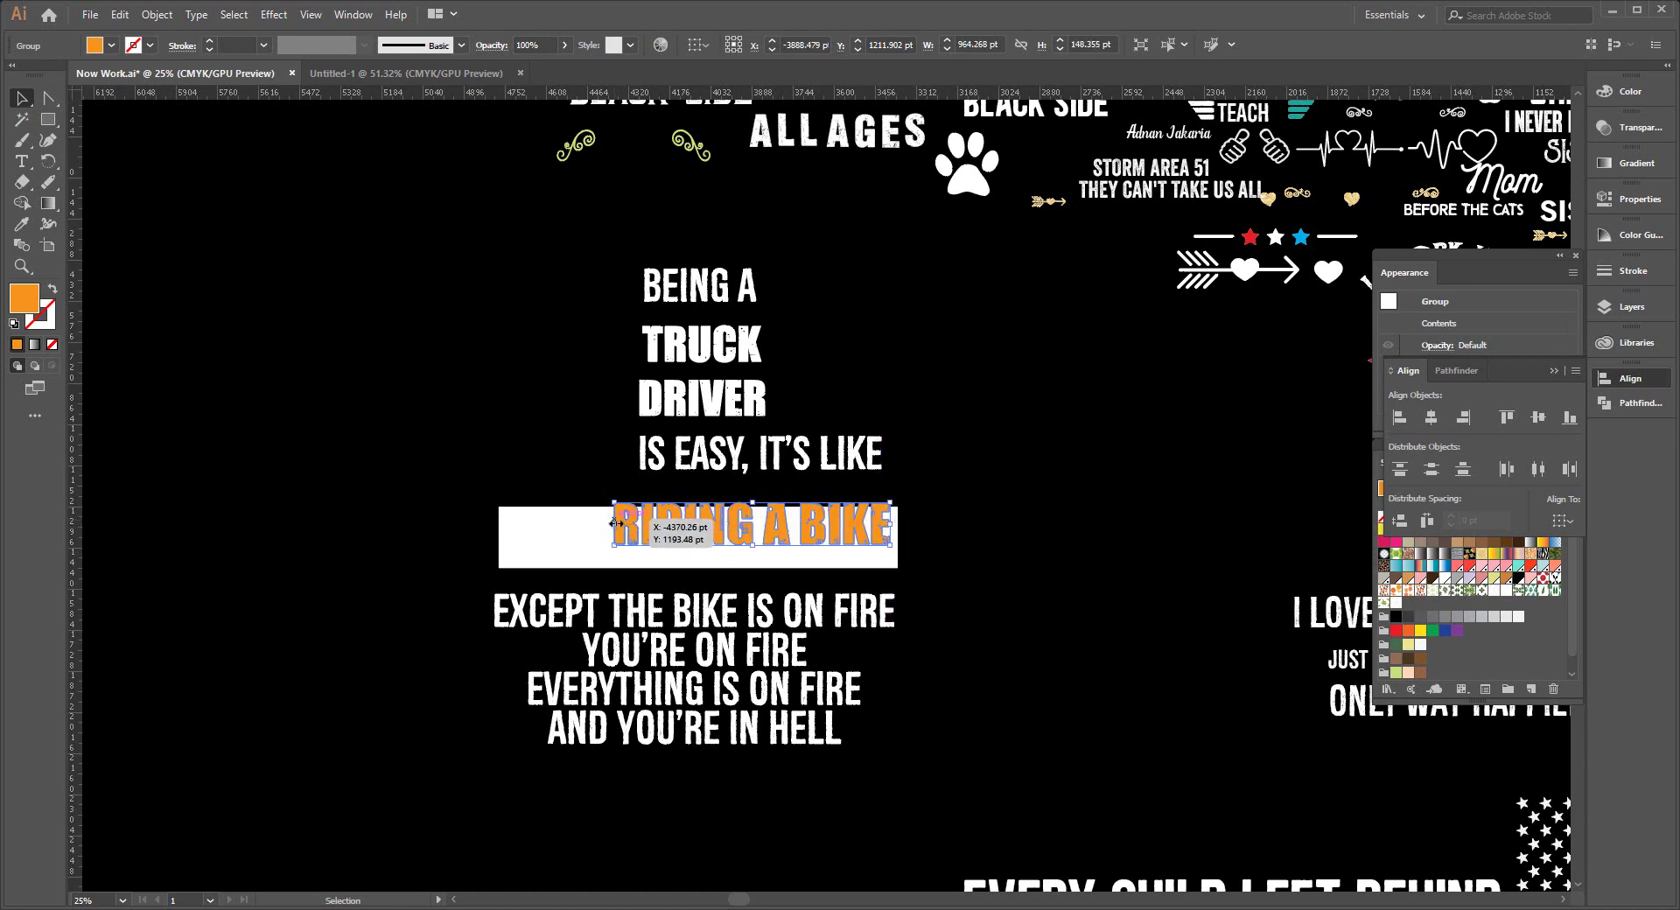
drag(613, 524, 500, 541)
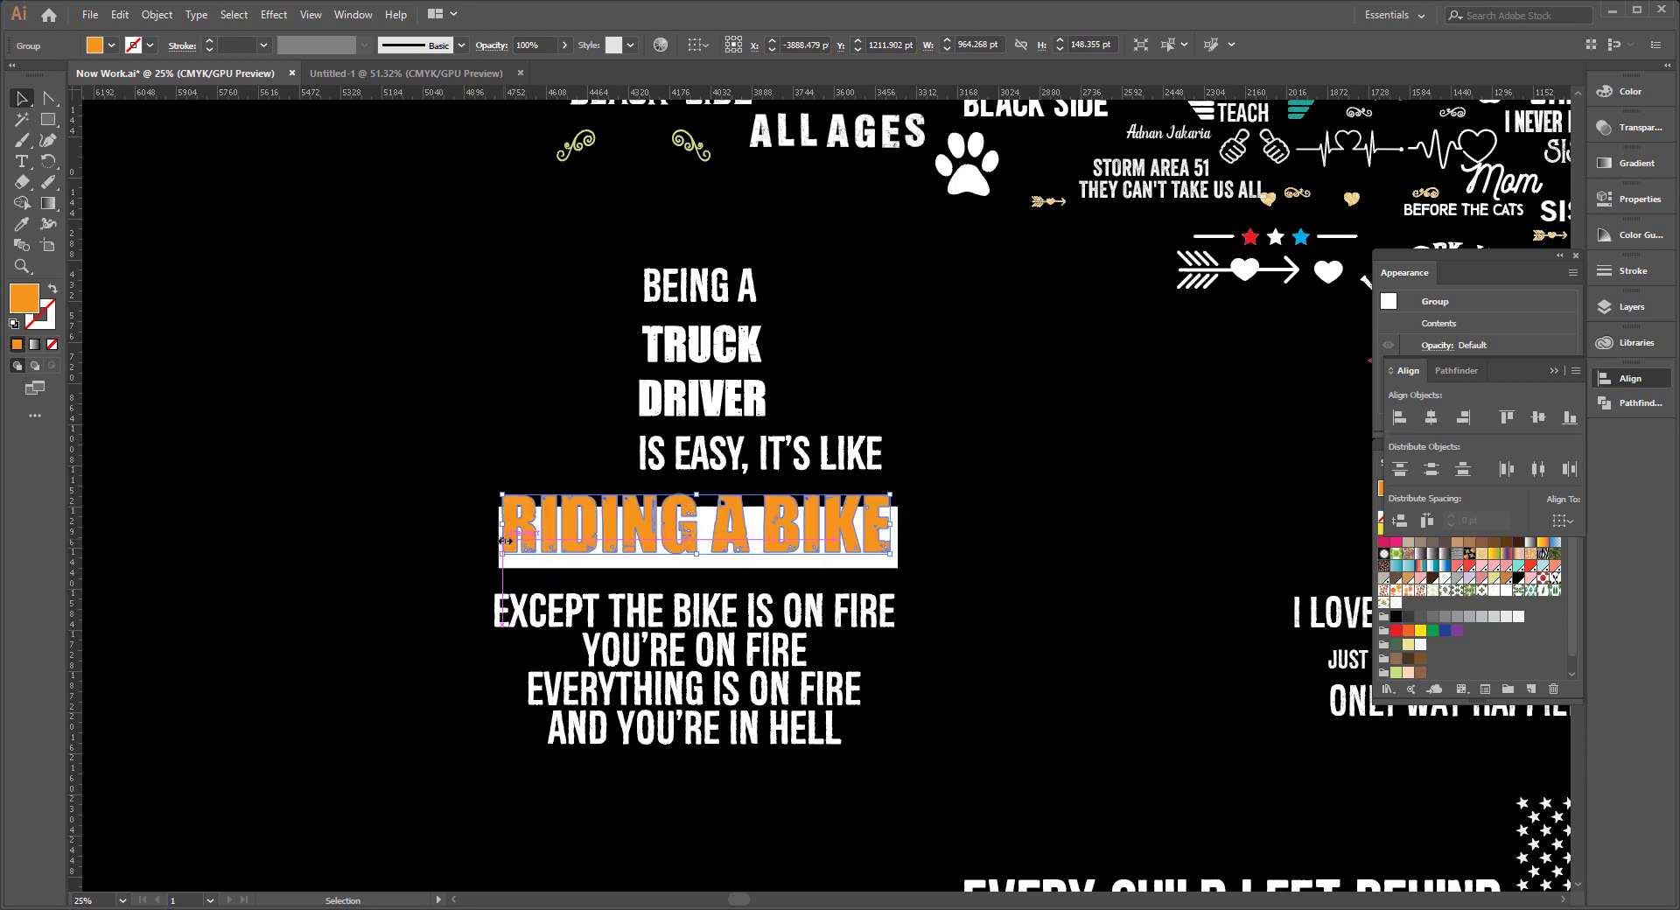
click(337, 525)
Select the lettering with the white bar and apply Pathfinder Minus Front.
click(737, 564)
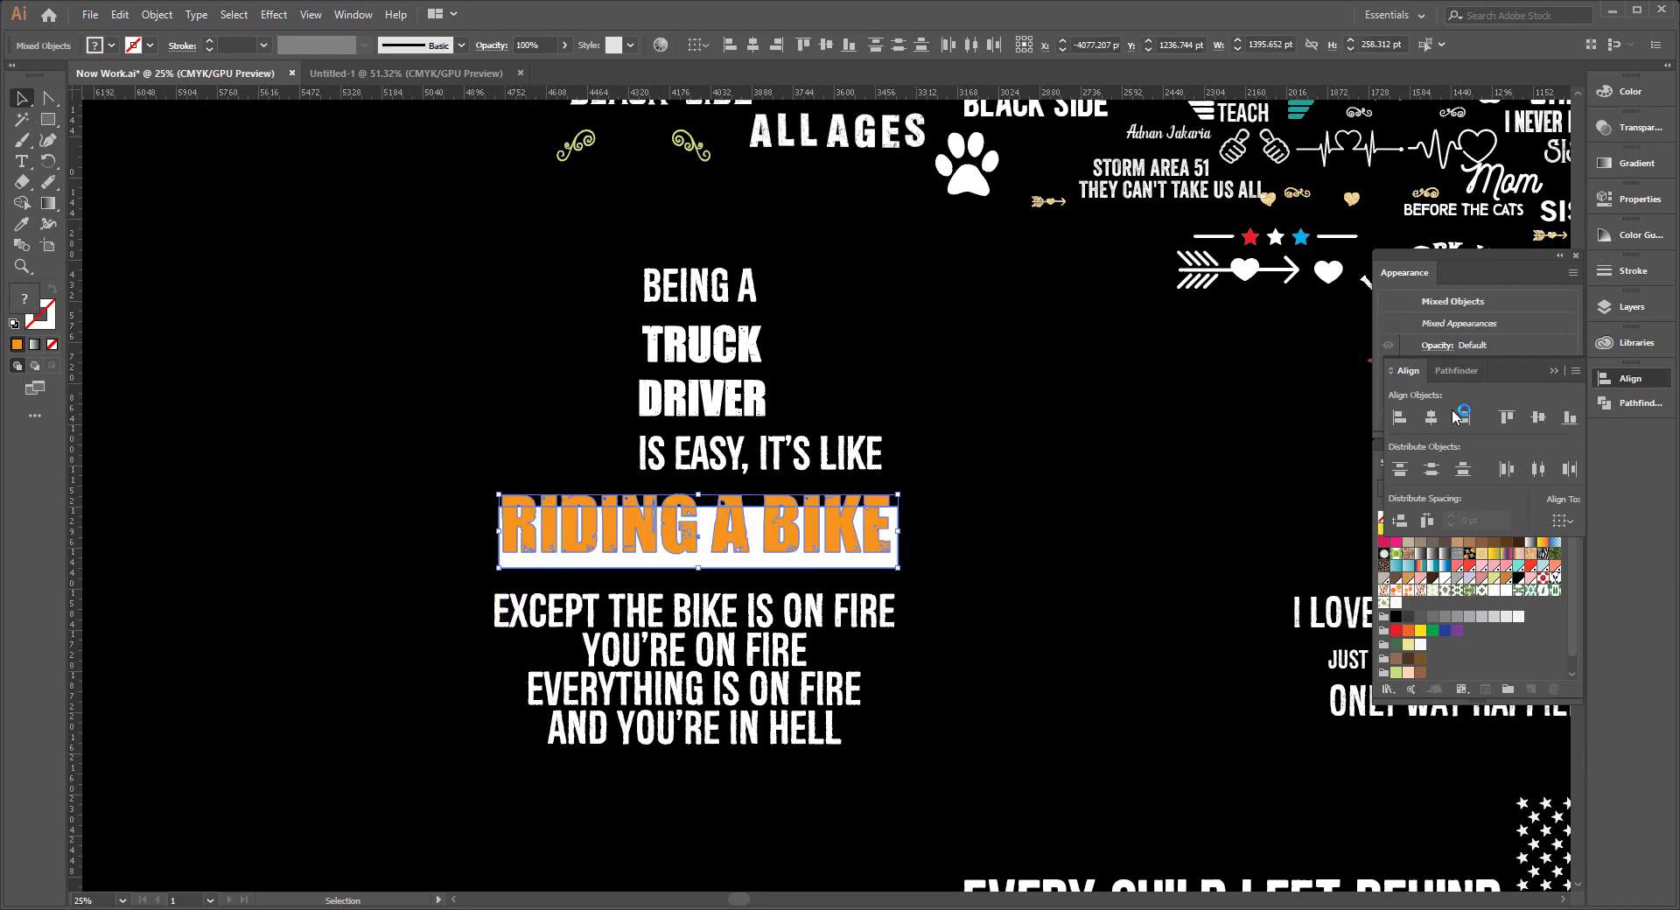
click(1090, 582)
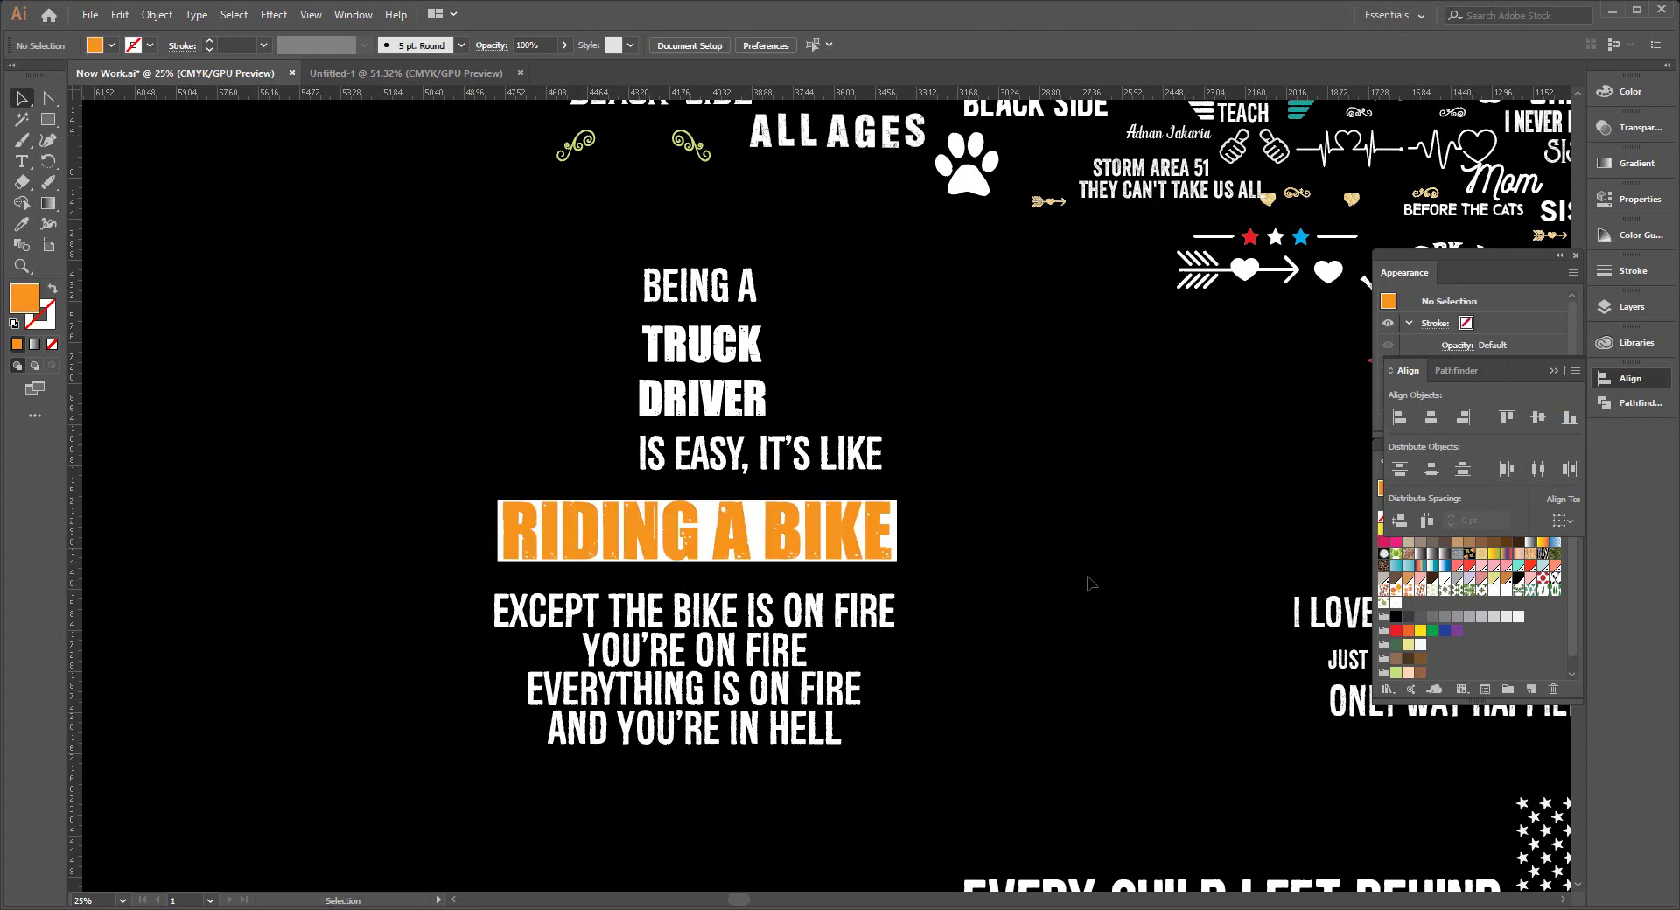
click(770, 525)
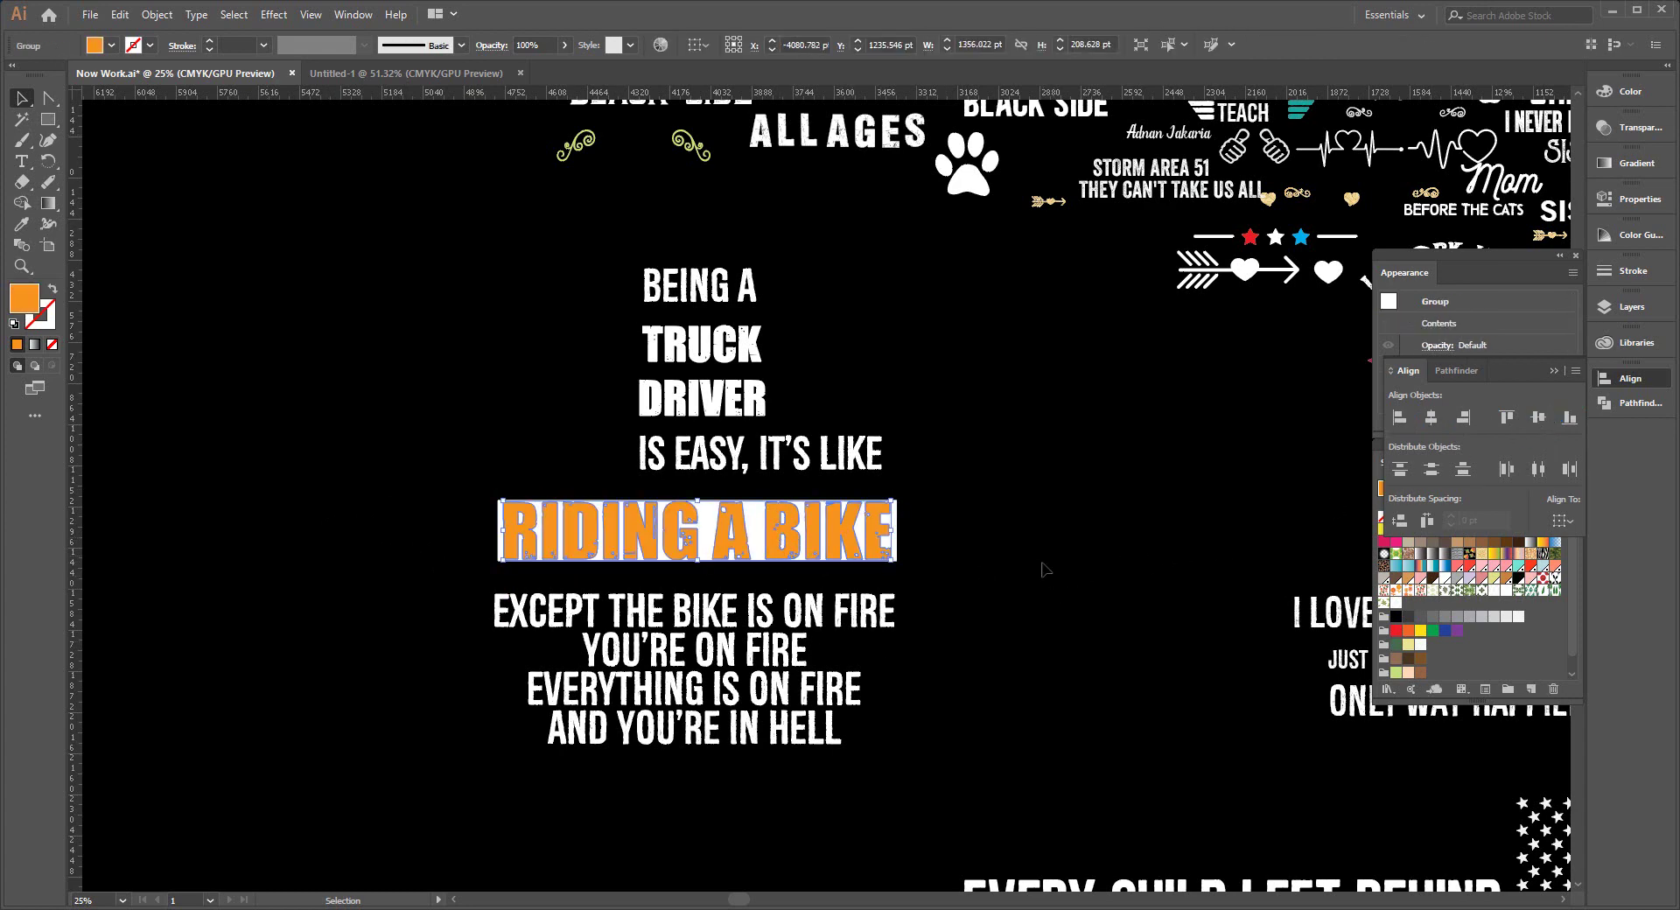
click(973, 548)
drag(454, 495, 612, 551)
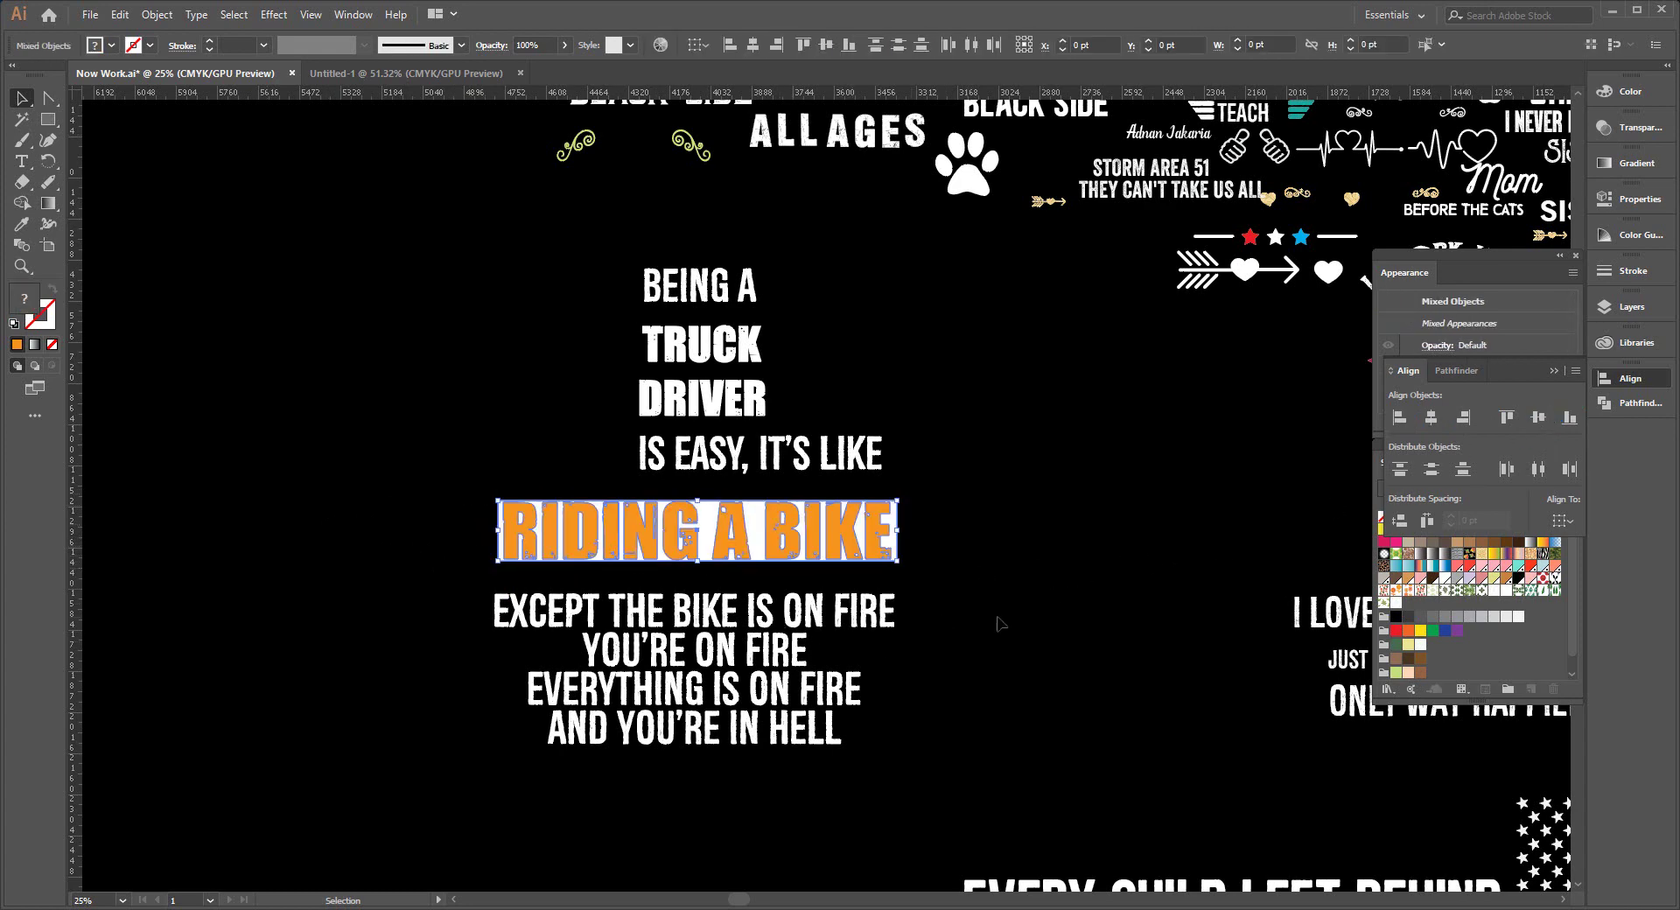
click(1466, 371)
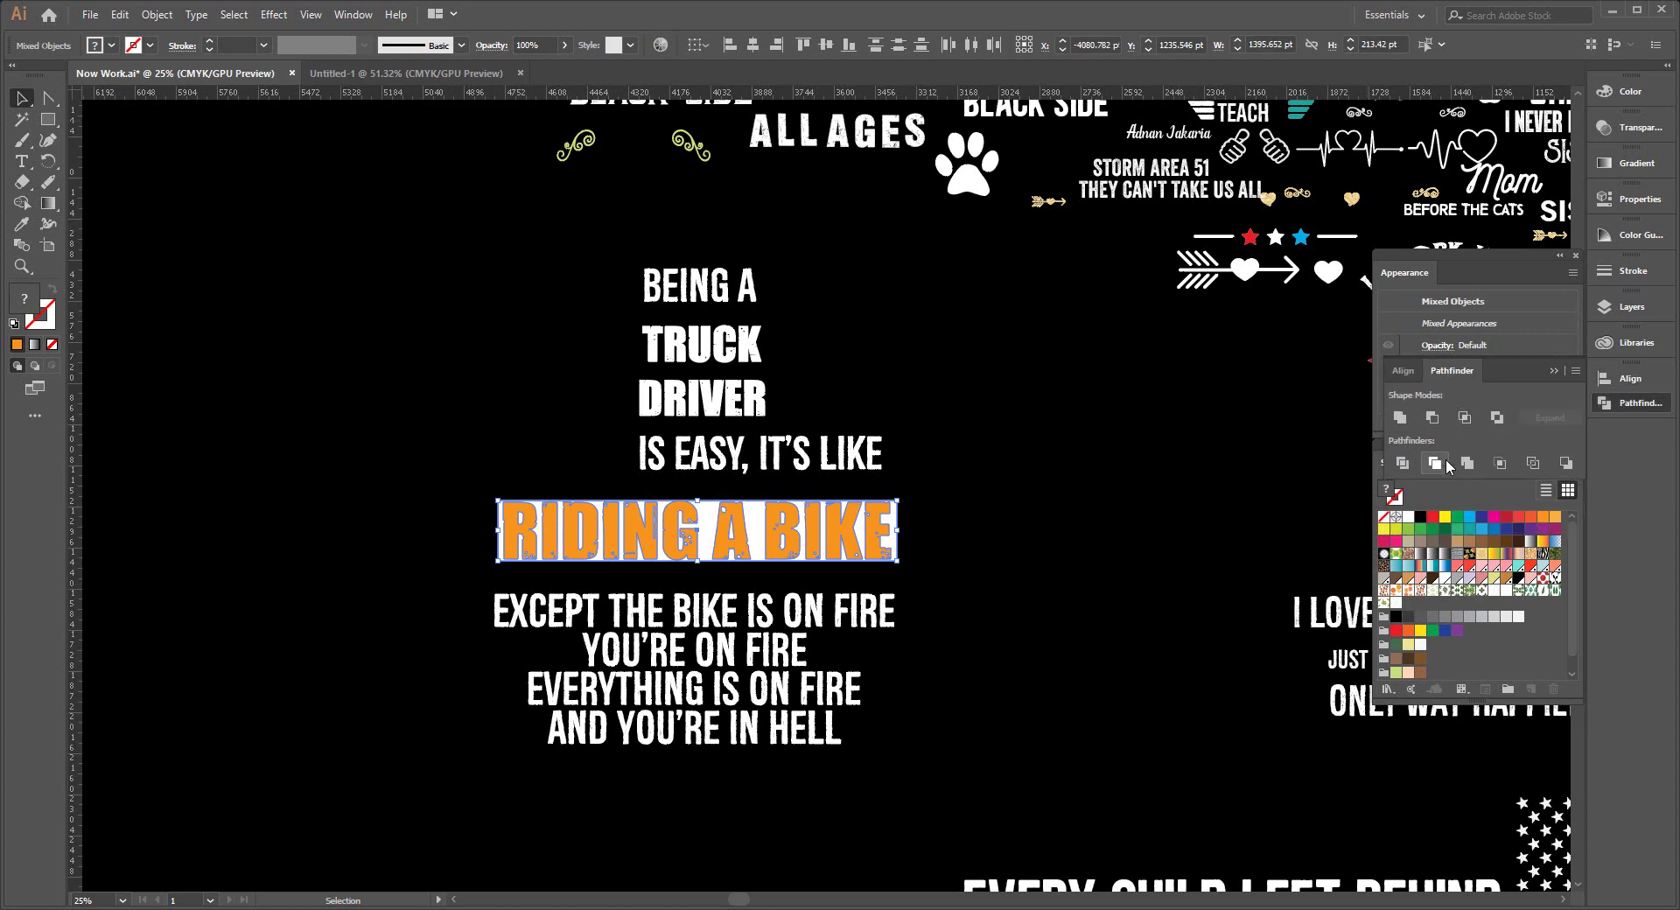
click(1432, 417)
click(1054, 564)
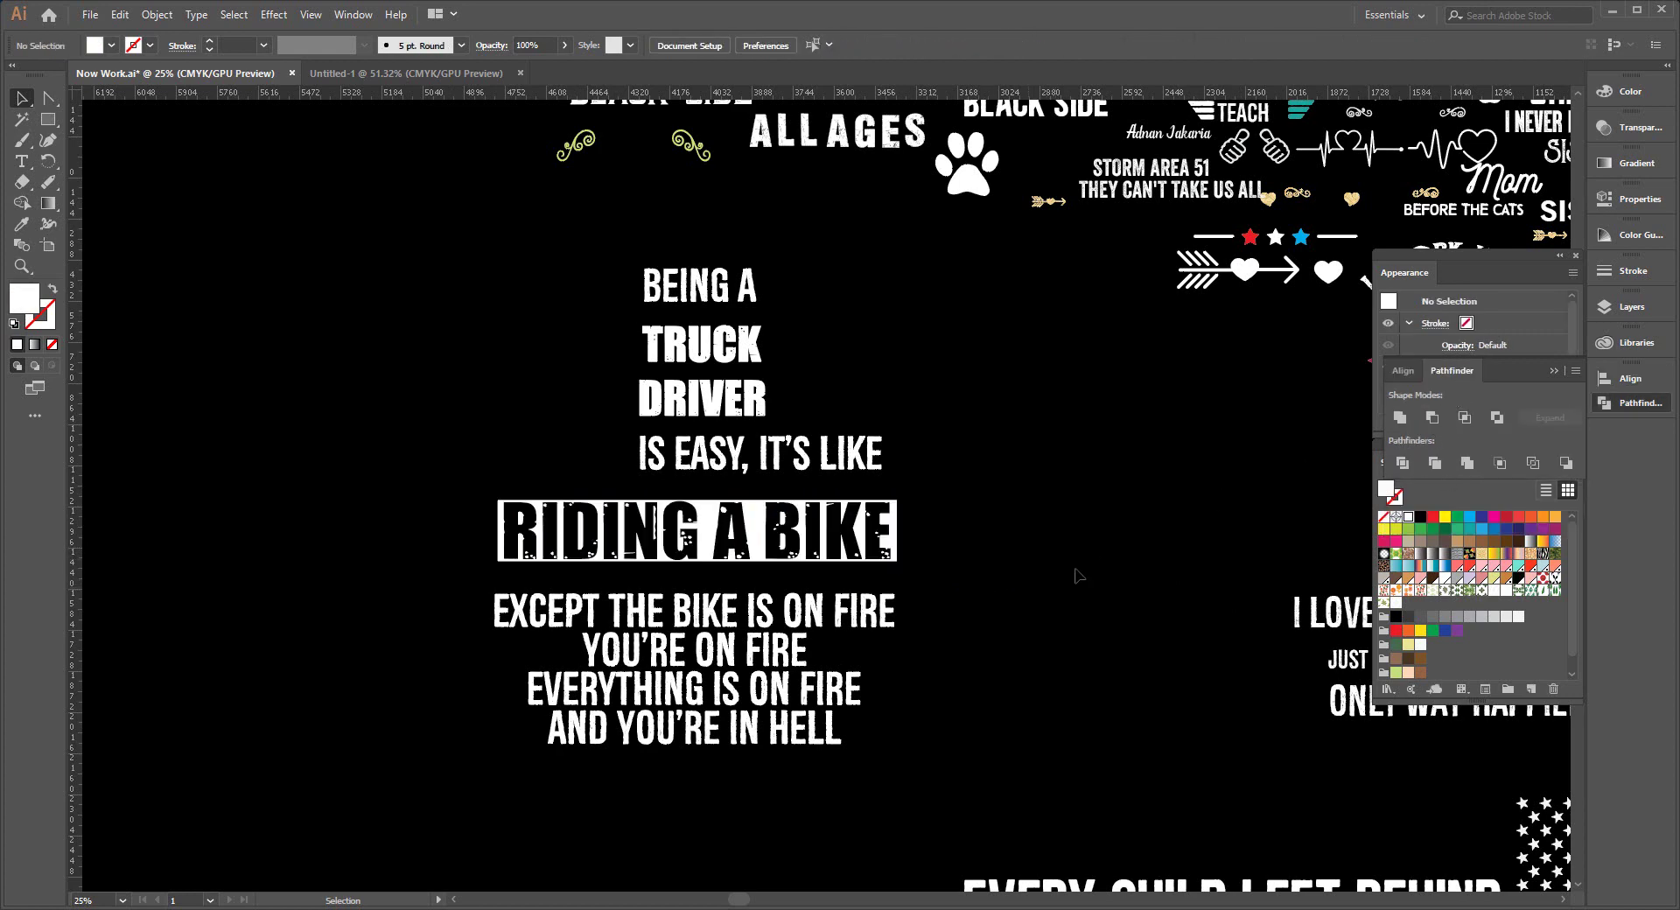
Undo the knockout, reselect lettering and bar, and reapply Minus Front.
key(a)
key(ctrl+z)
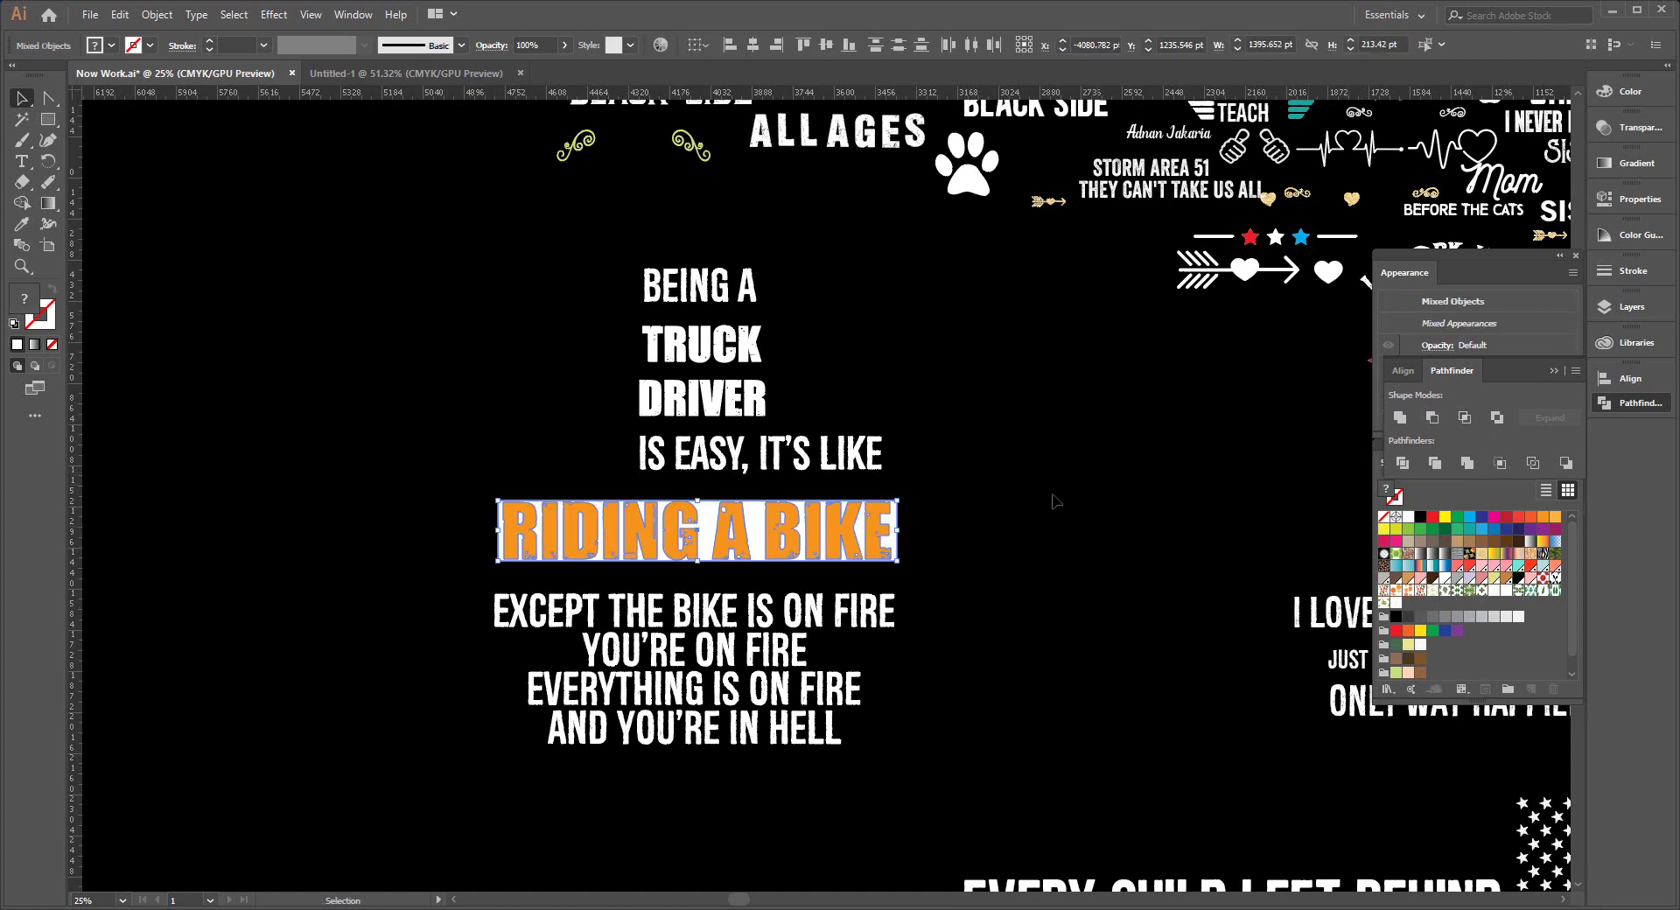
drag(968, 498, 884, 564)
click(1433, 420)
click(958, 654)
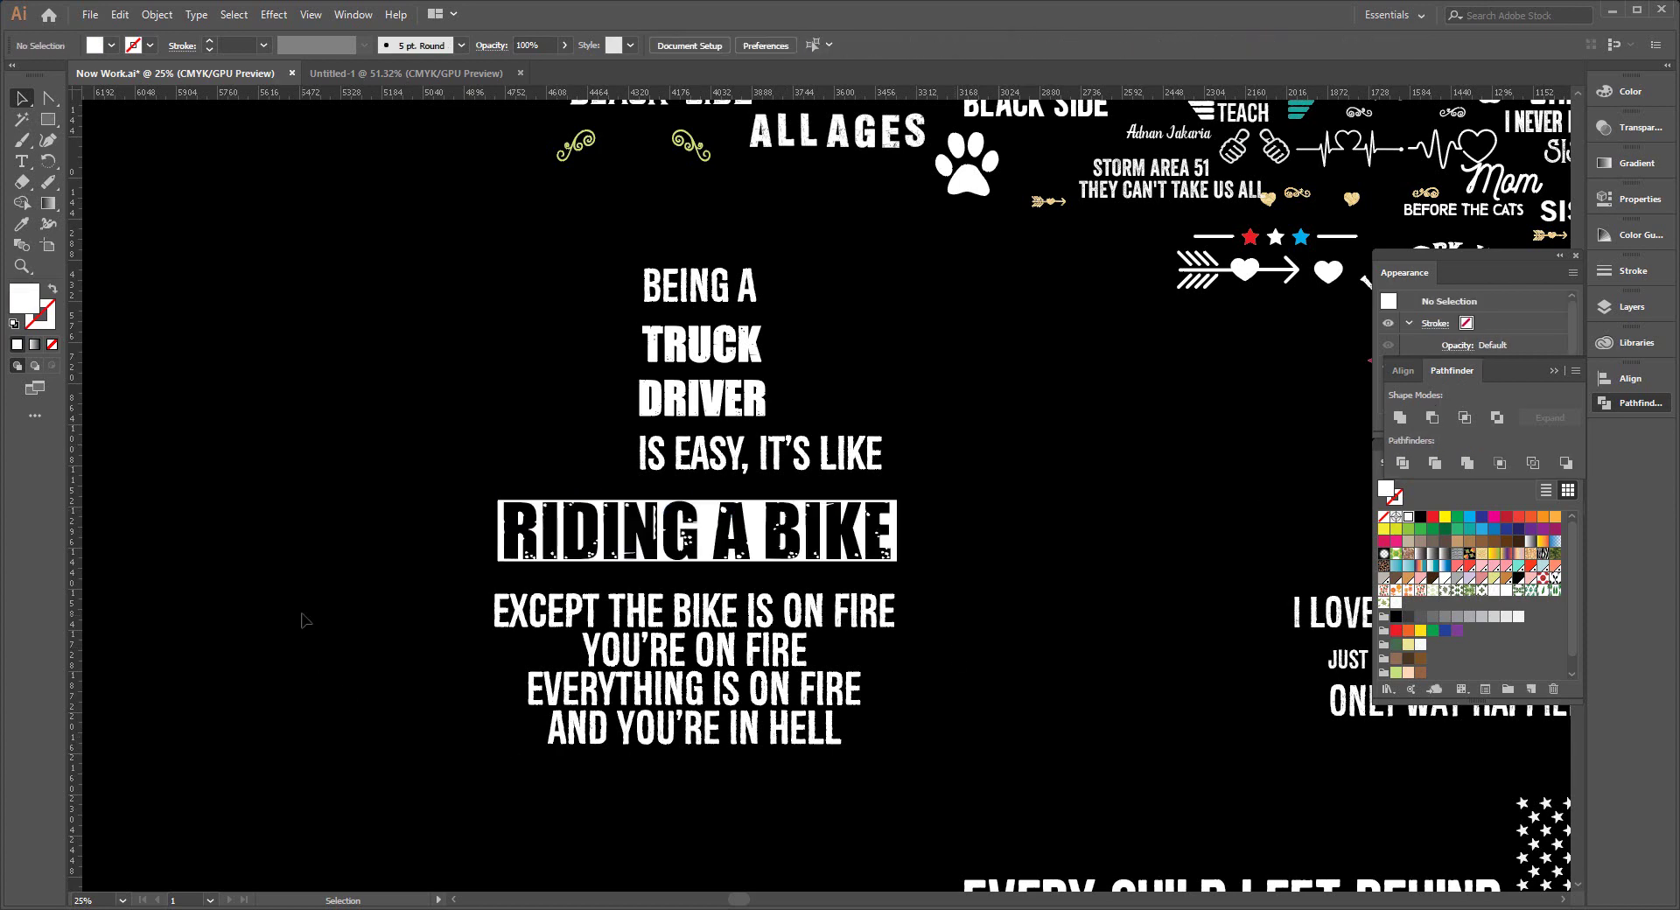
Lower the RIDING A BIKE box, left-align it with the line below, and widen it to match.
drag(719, 544, 717, 561)
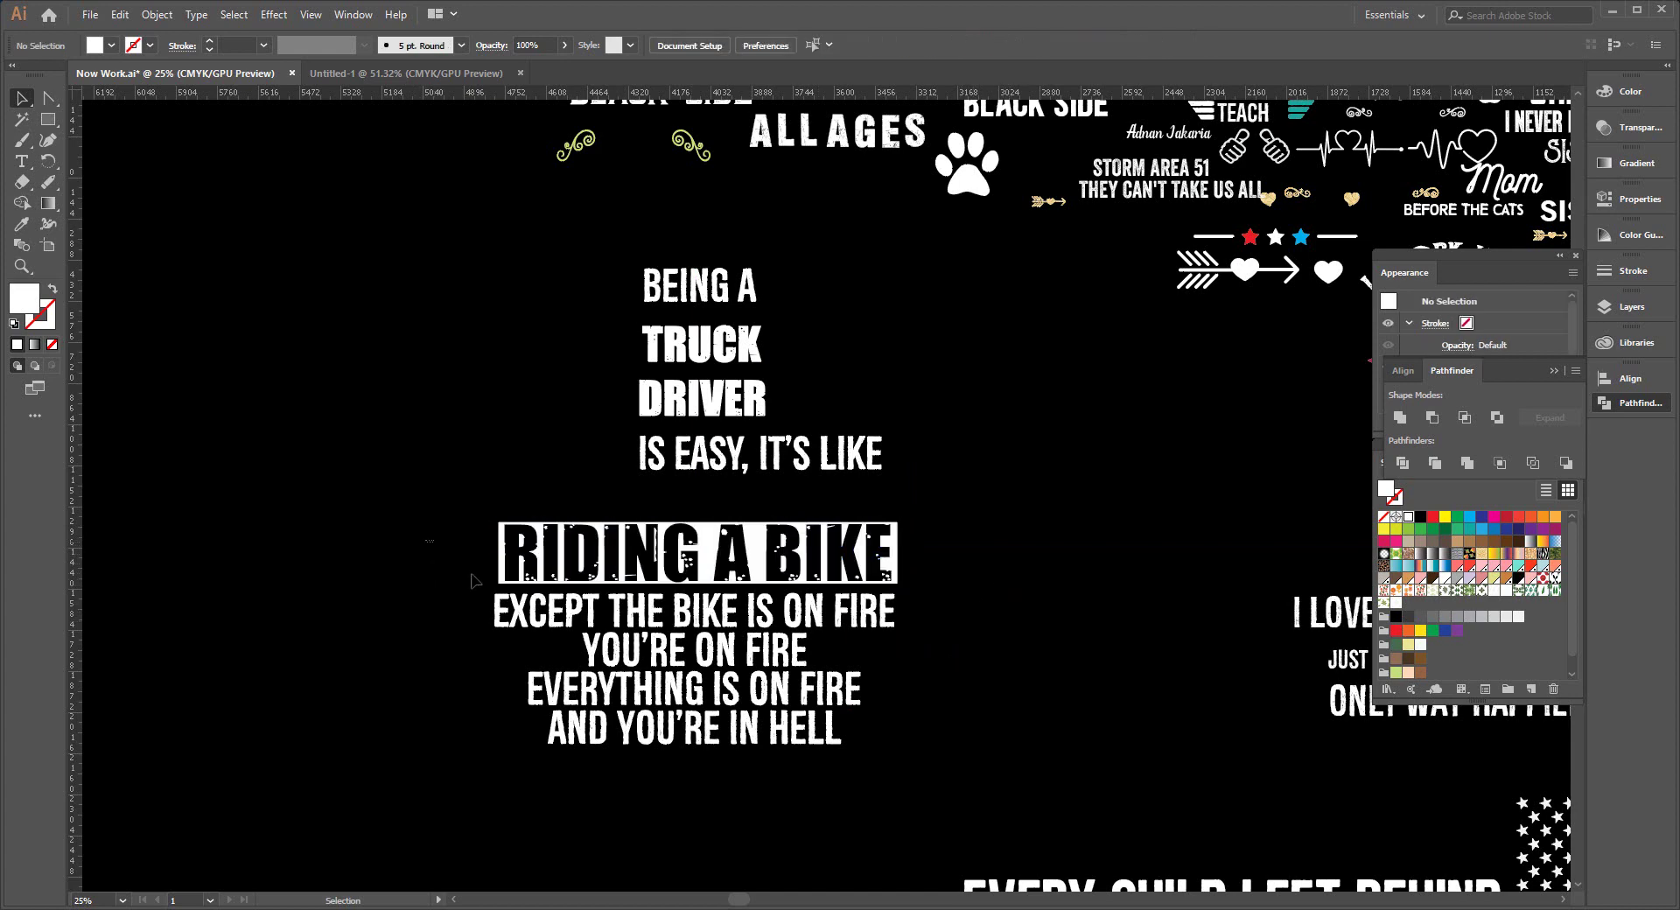
drag(417, 560, 901, 613)
click(1403, 370)
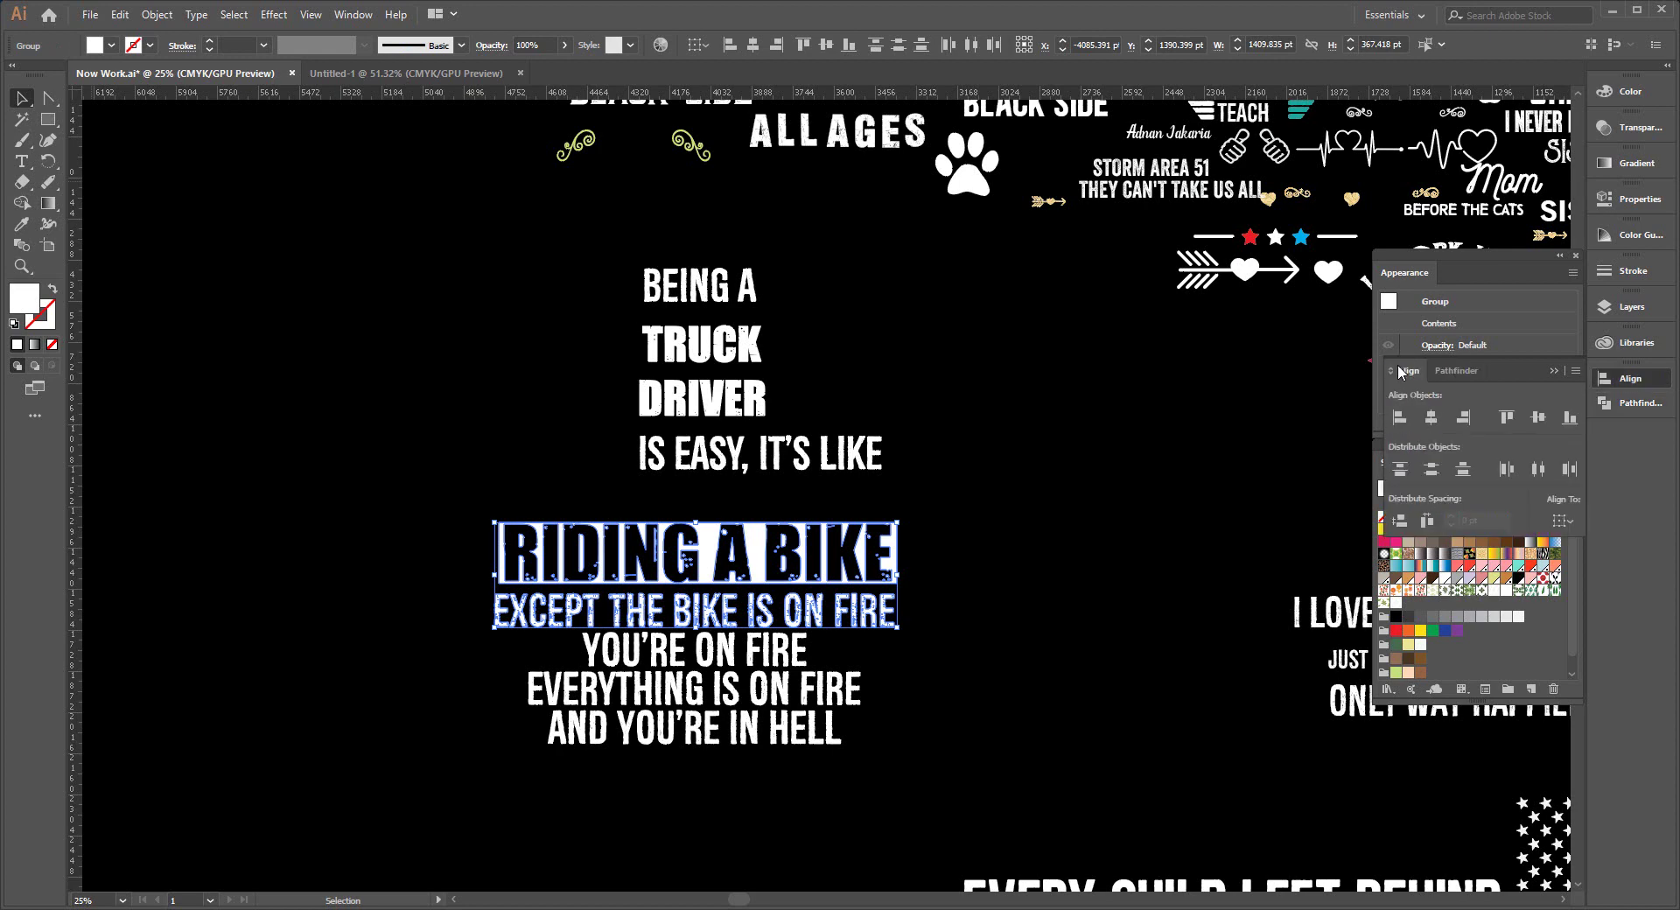
click(1399, 417)
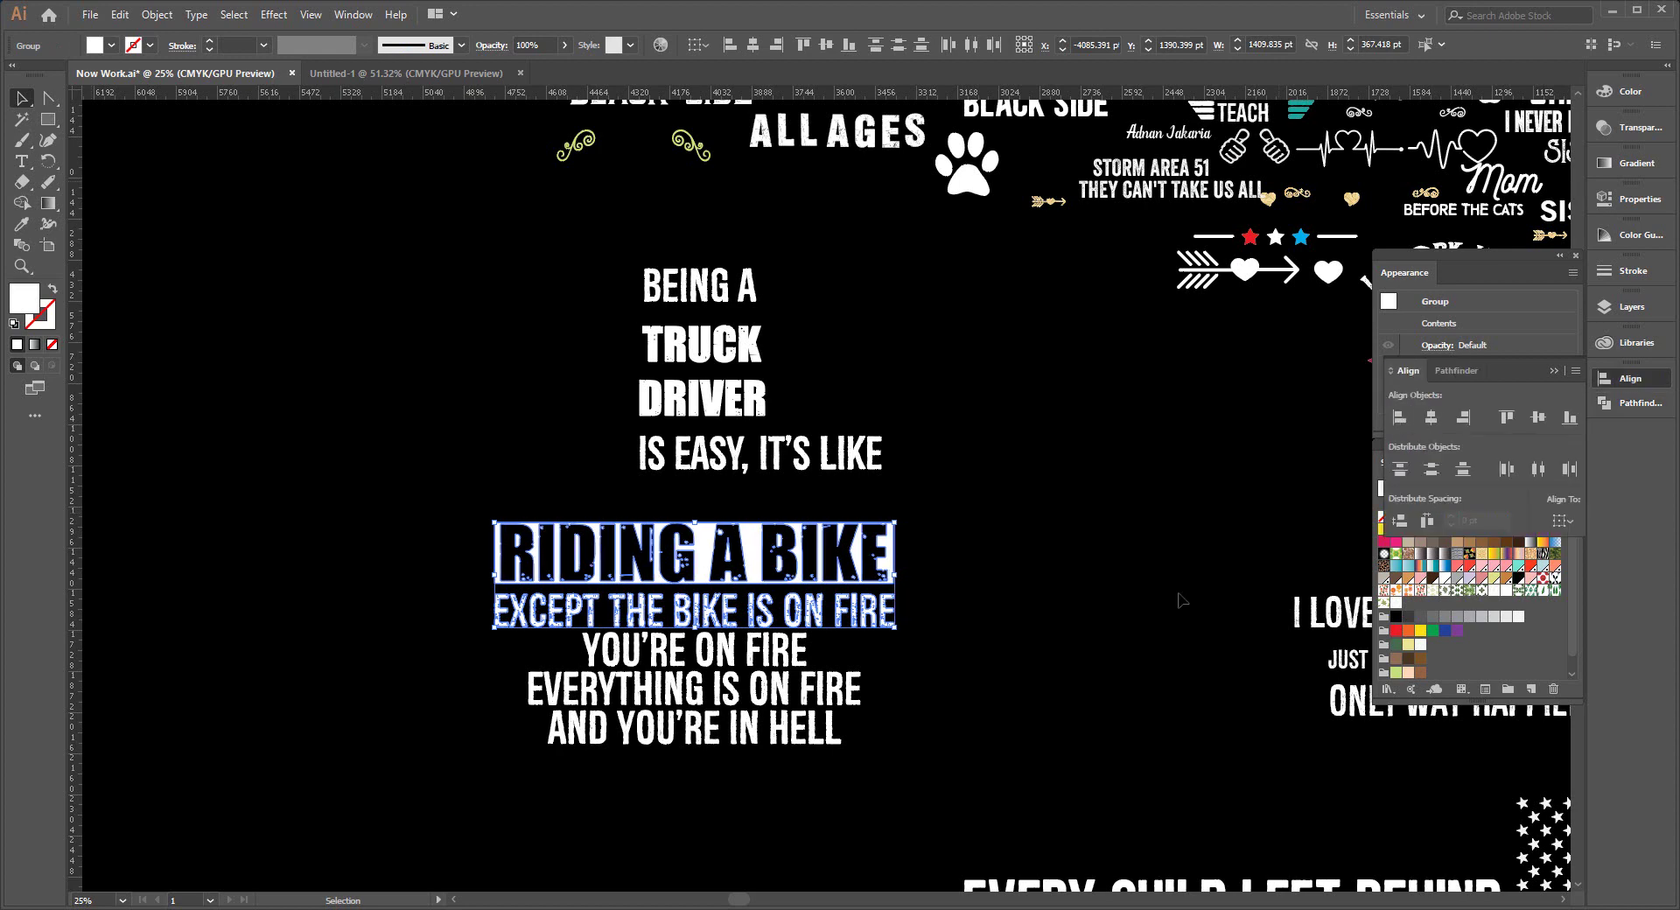
click(993, 627)
click(889, 574)
drag(893, 552, 894, 552)
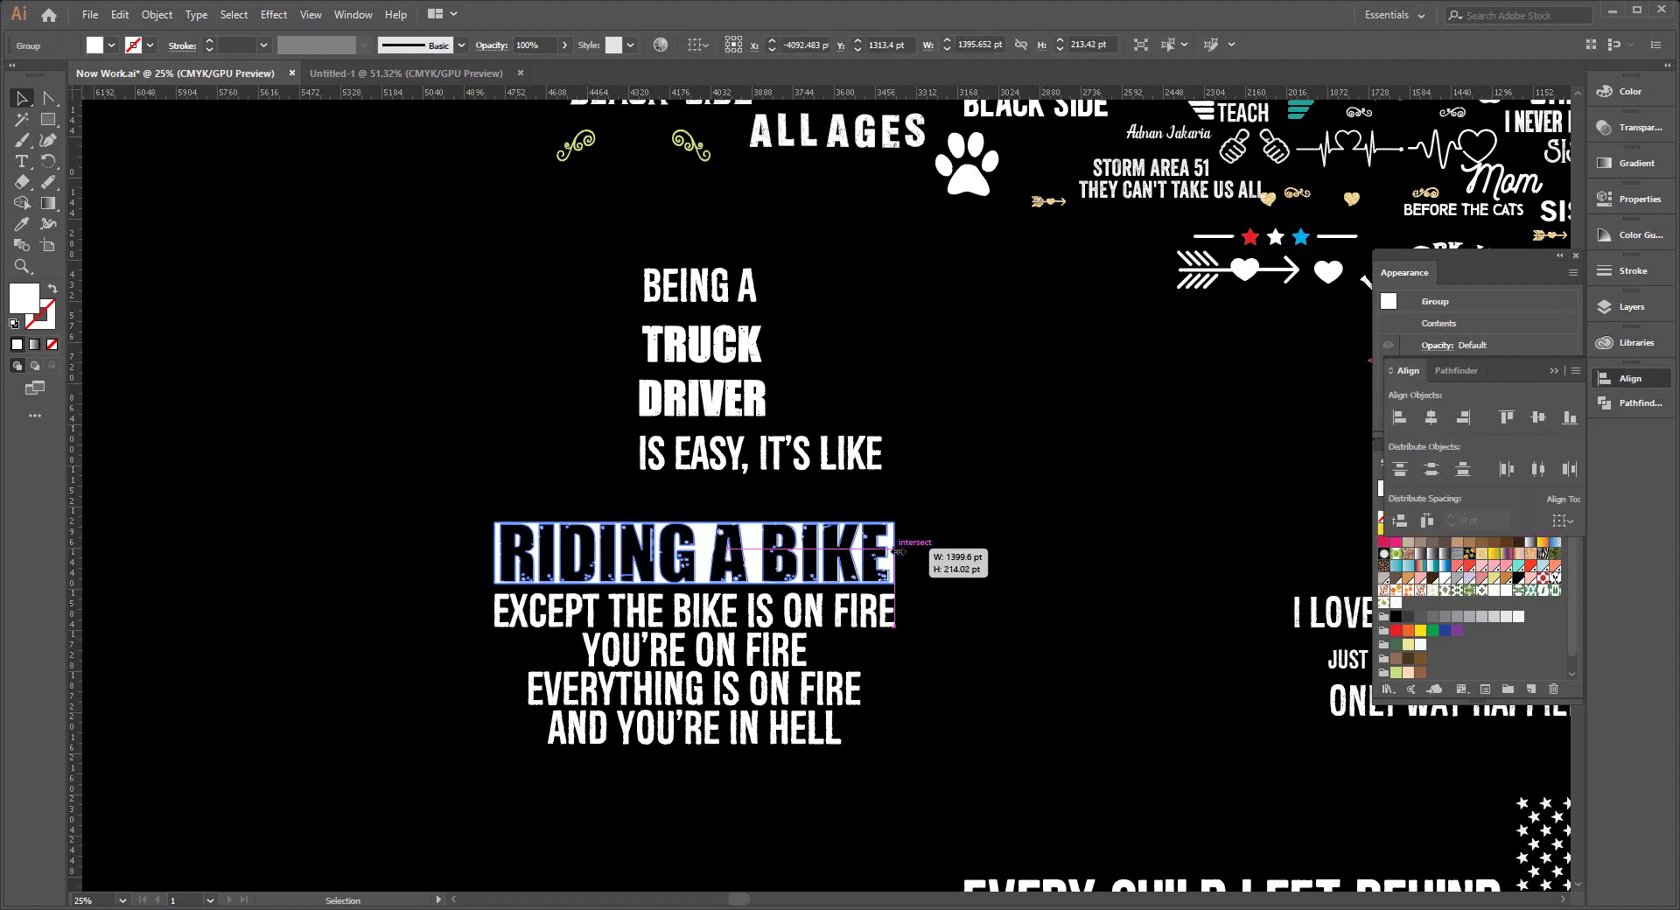
click(523, 644)
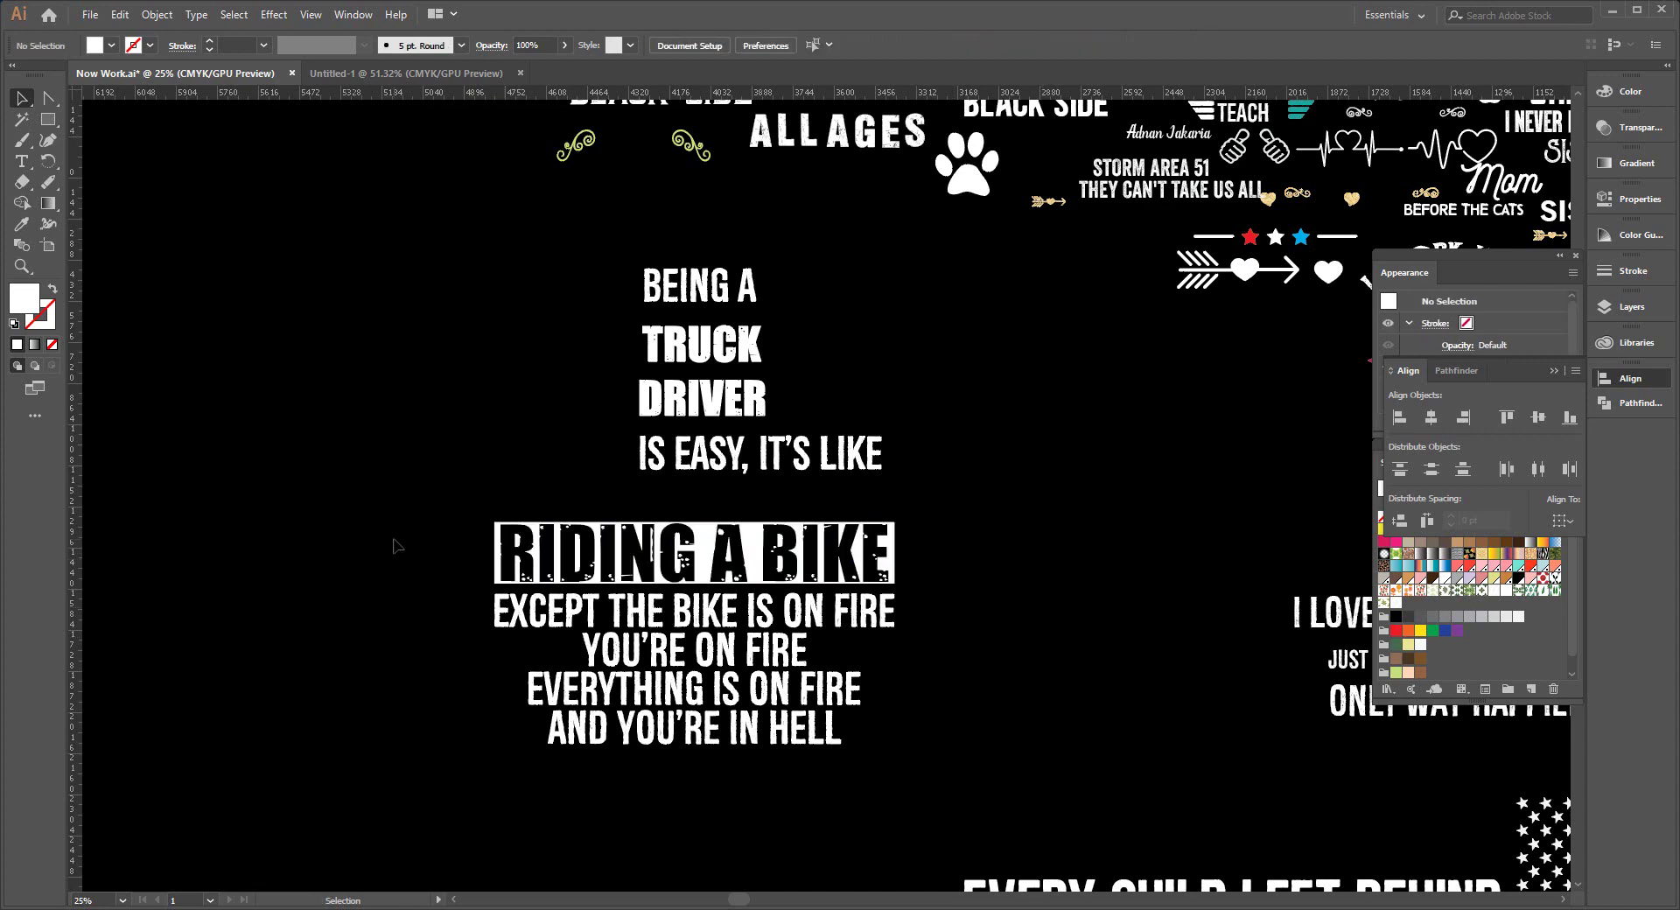
Move the four lower lines up to sit tightly beneath the RIDING A BIKE bar.
drag(396, 545, 515, 727)
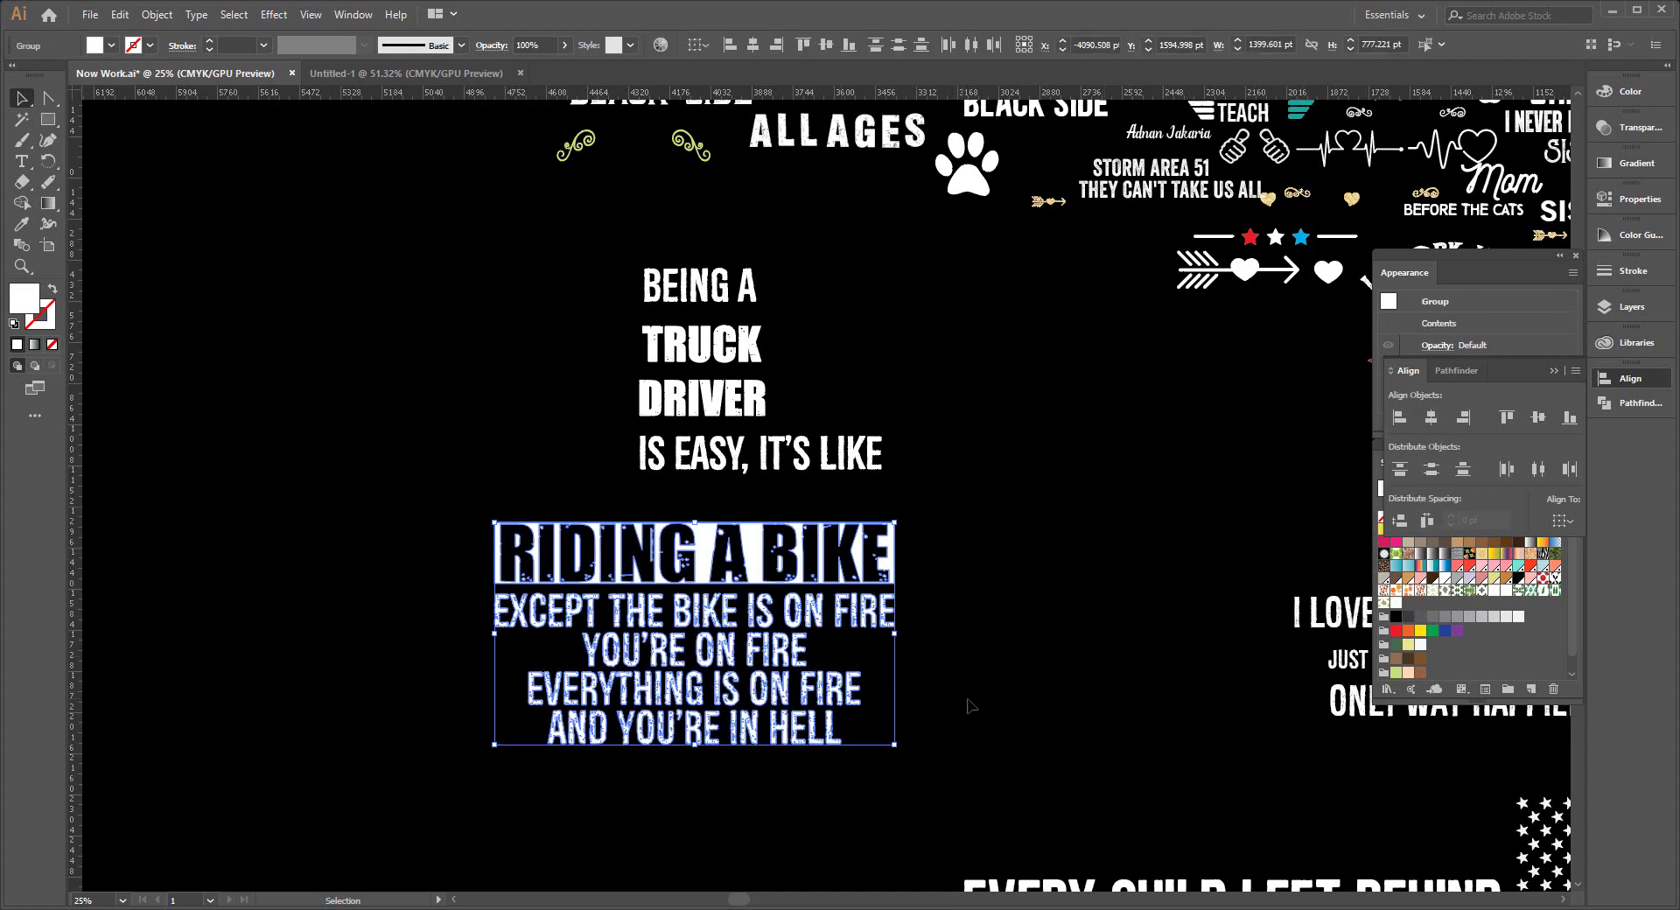
key(Up)
key(Up)
key(Up)
key(Up)
key(Up)
key(Up)
key(Up)
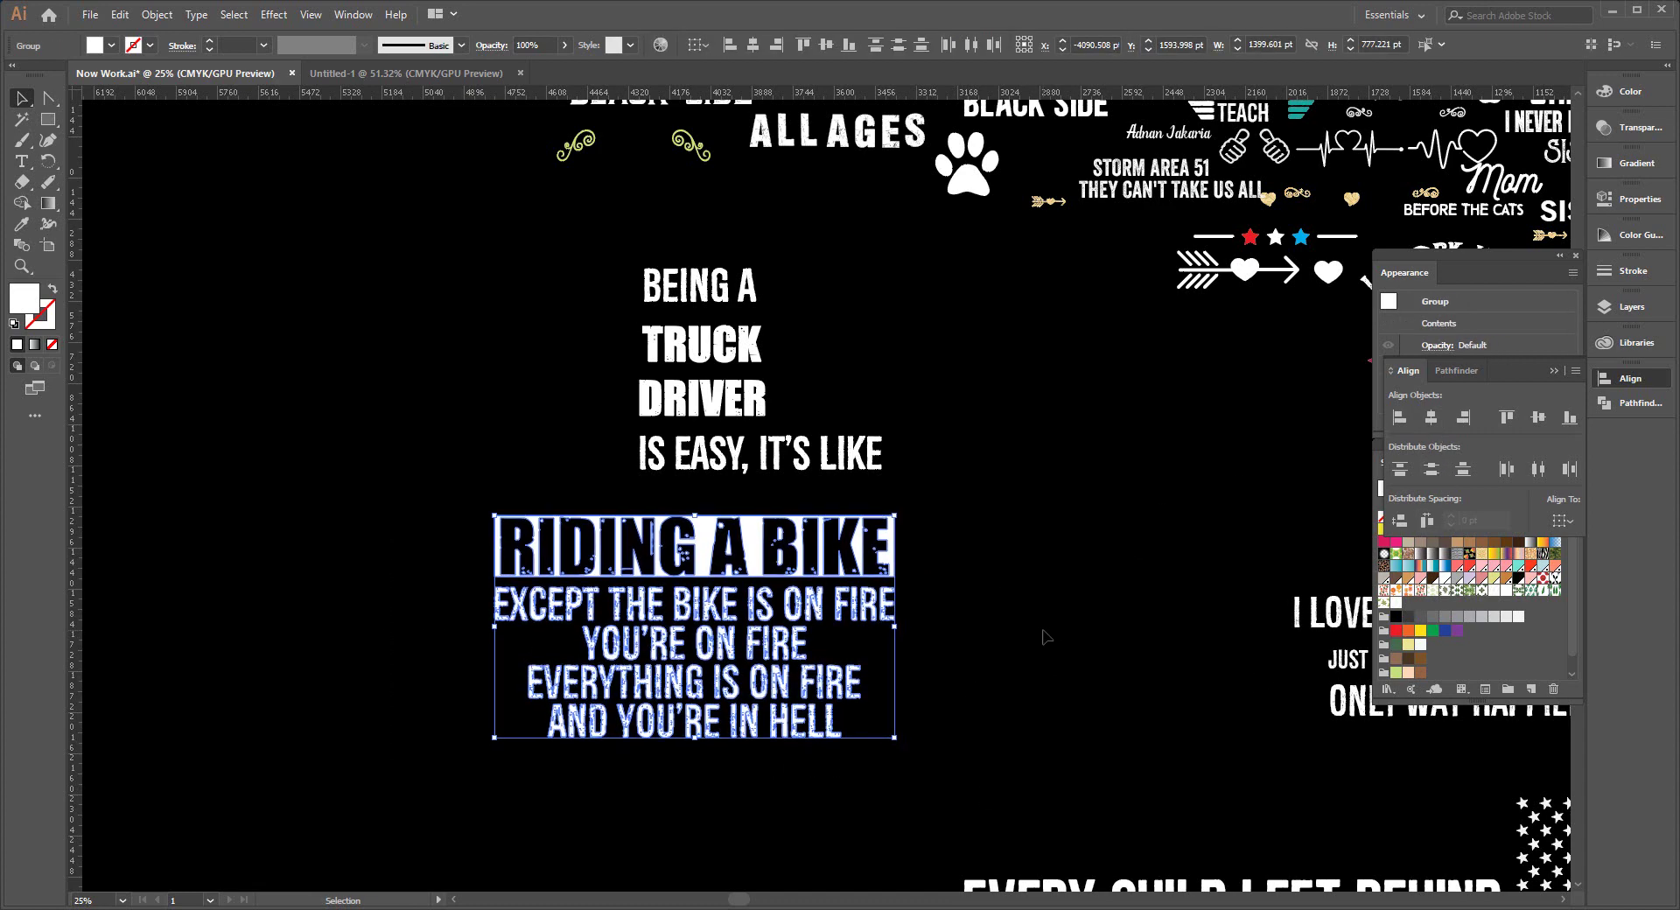
click(1043, 636)
drag(444, 605, 654, 746)
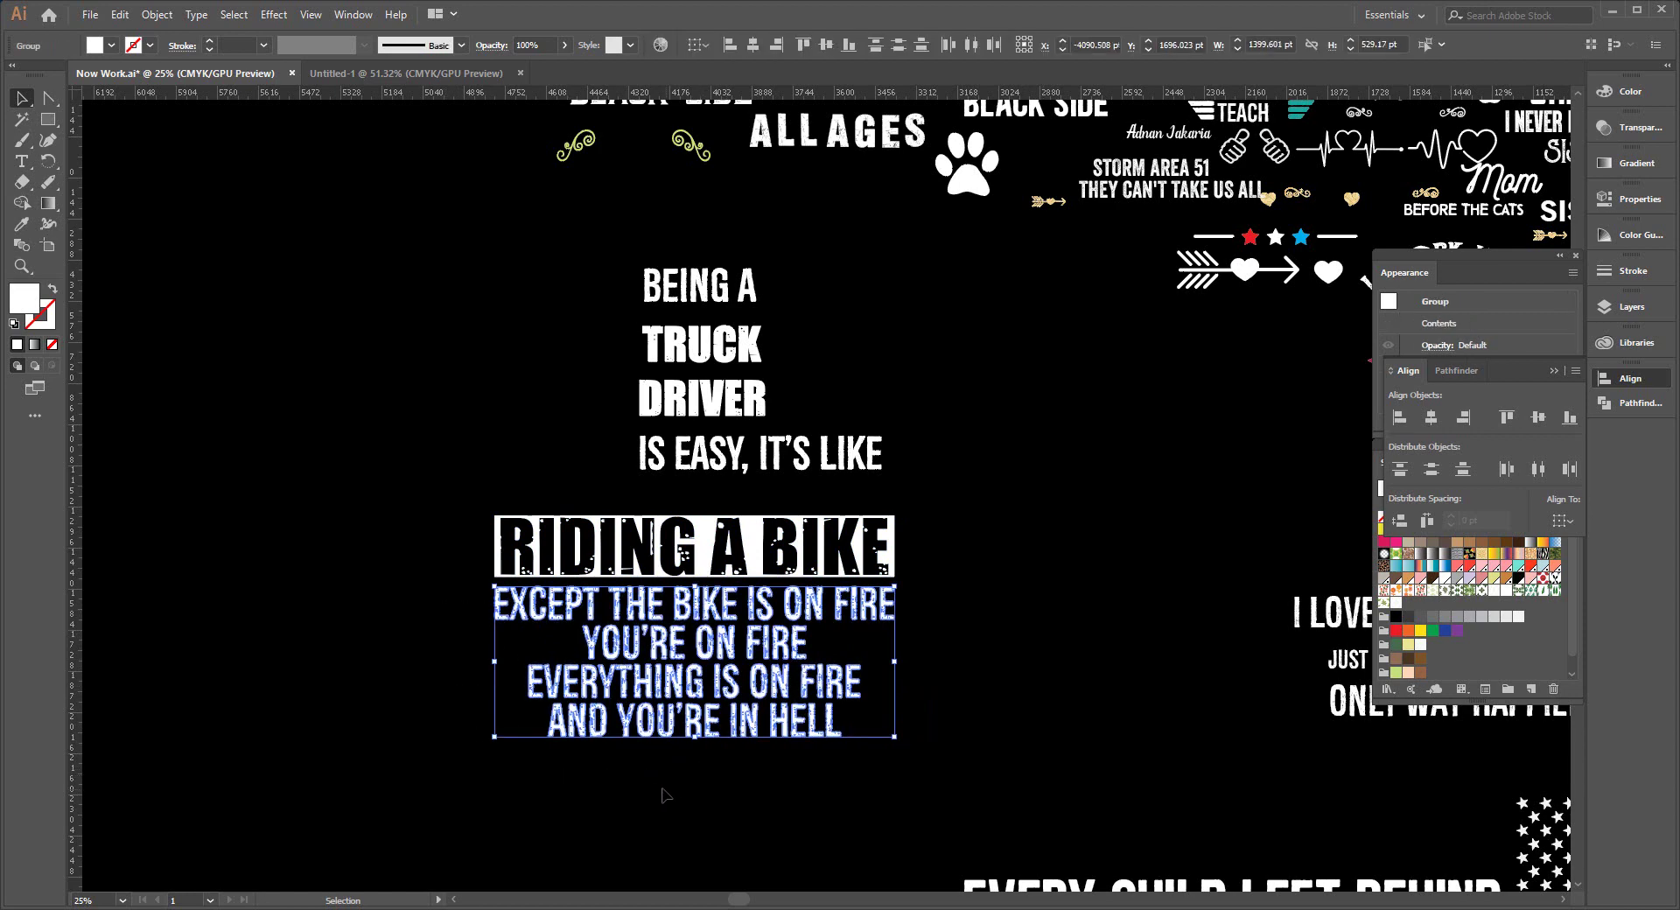
click(428, 639)
drag(418, 525, 769, 764)
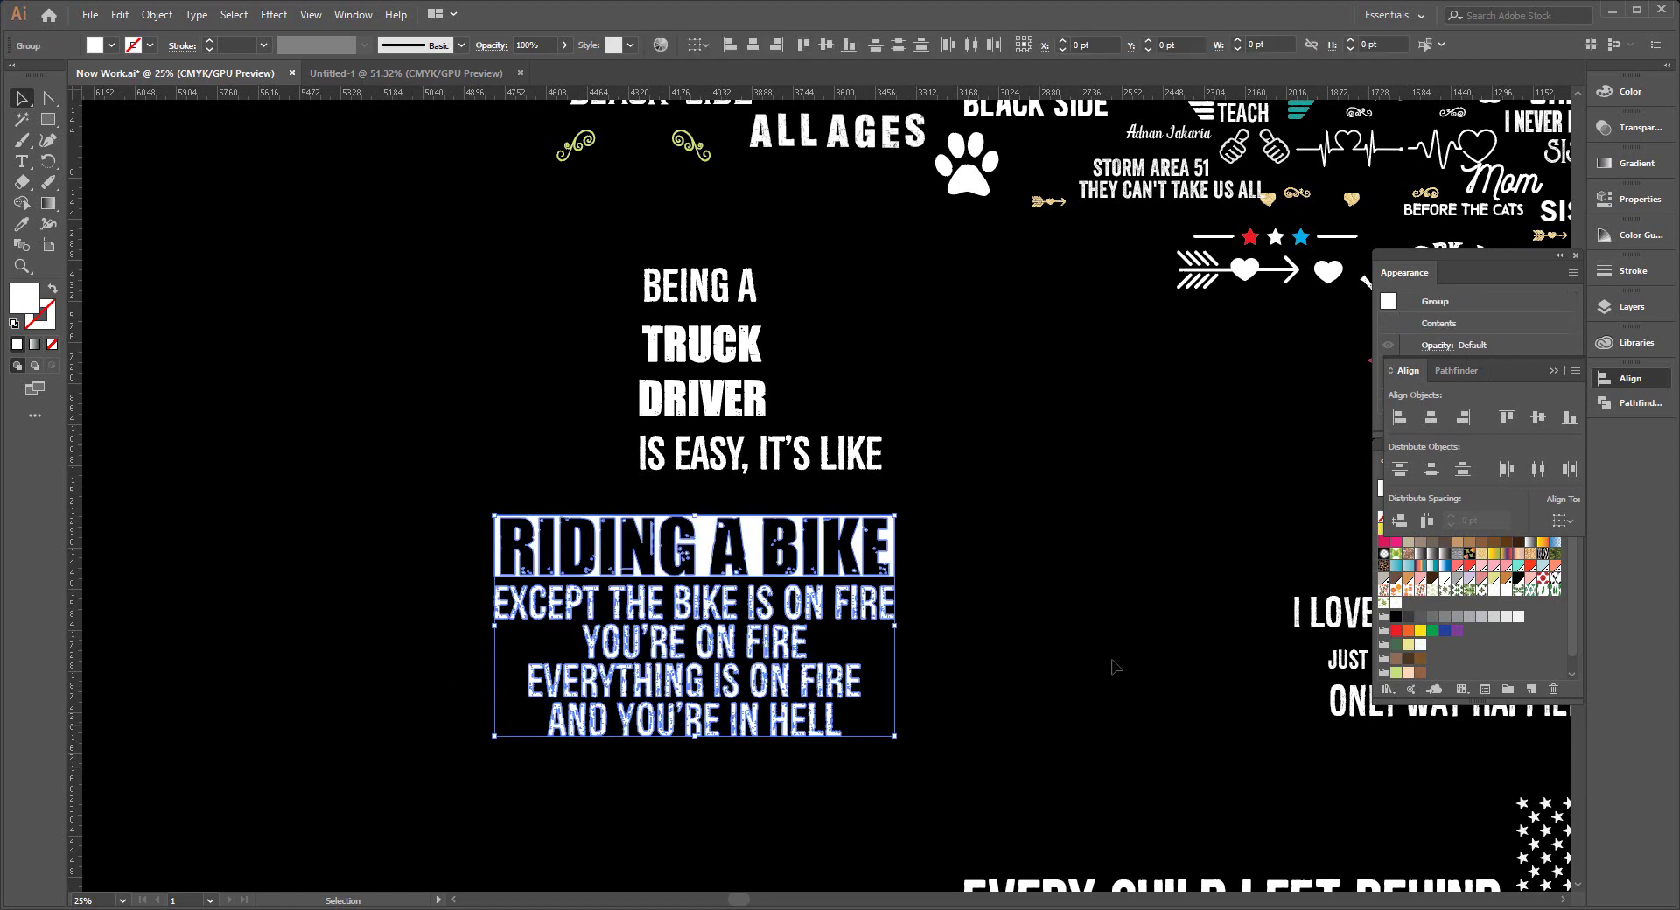
click(1009, 563)
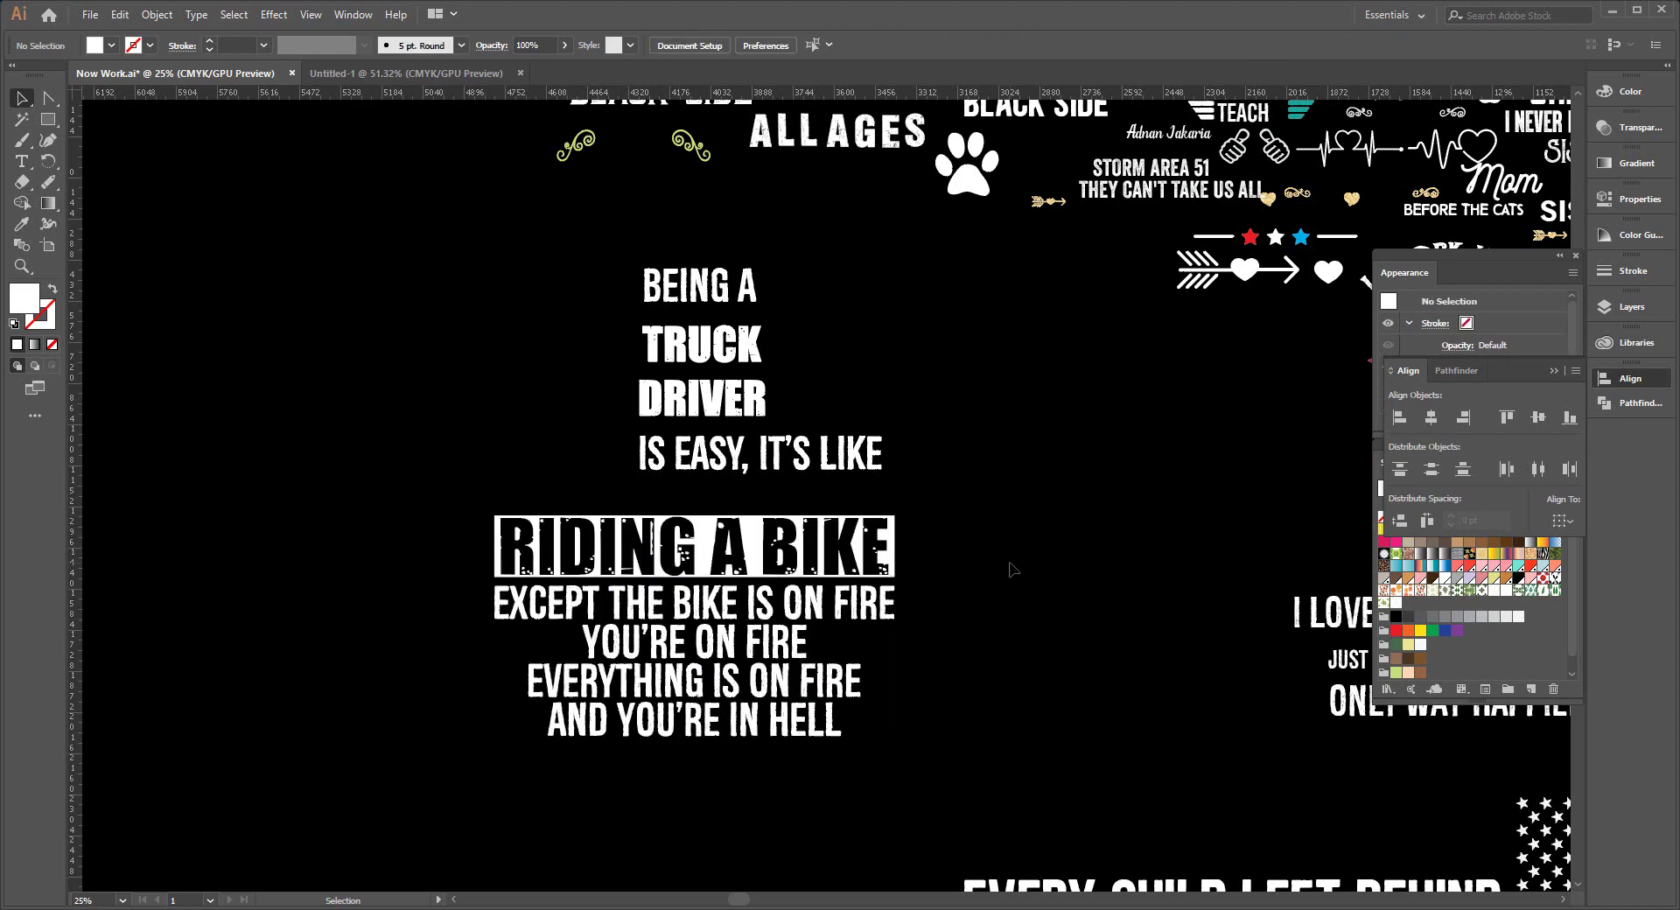
Drag IS EASY, IT'S LIKE down above RIDING A BIKE and centre the lower block horizontally.
click(778, 458)
drag(778, 458, 722, 490)
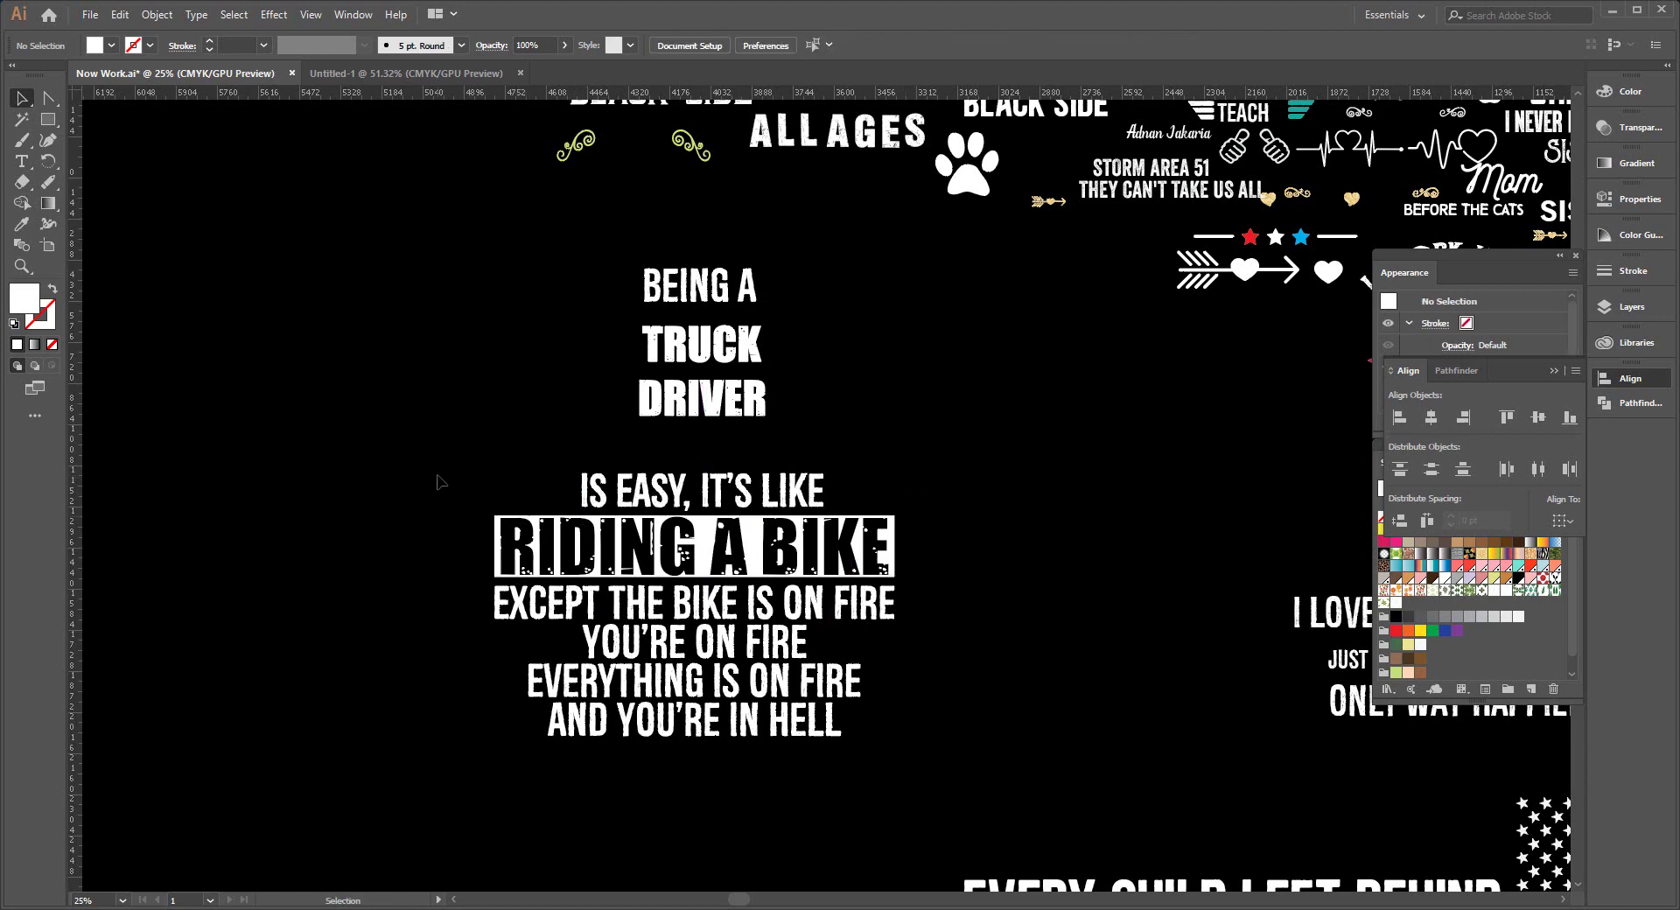
drag(438, 467, 858, 773)
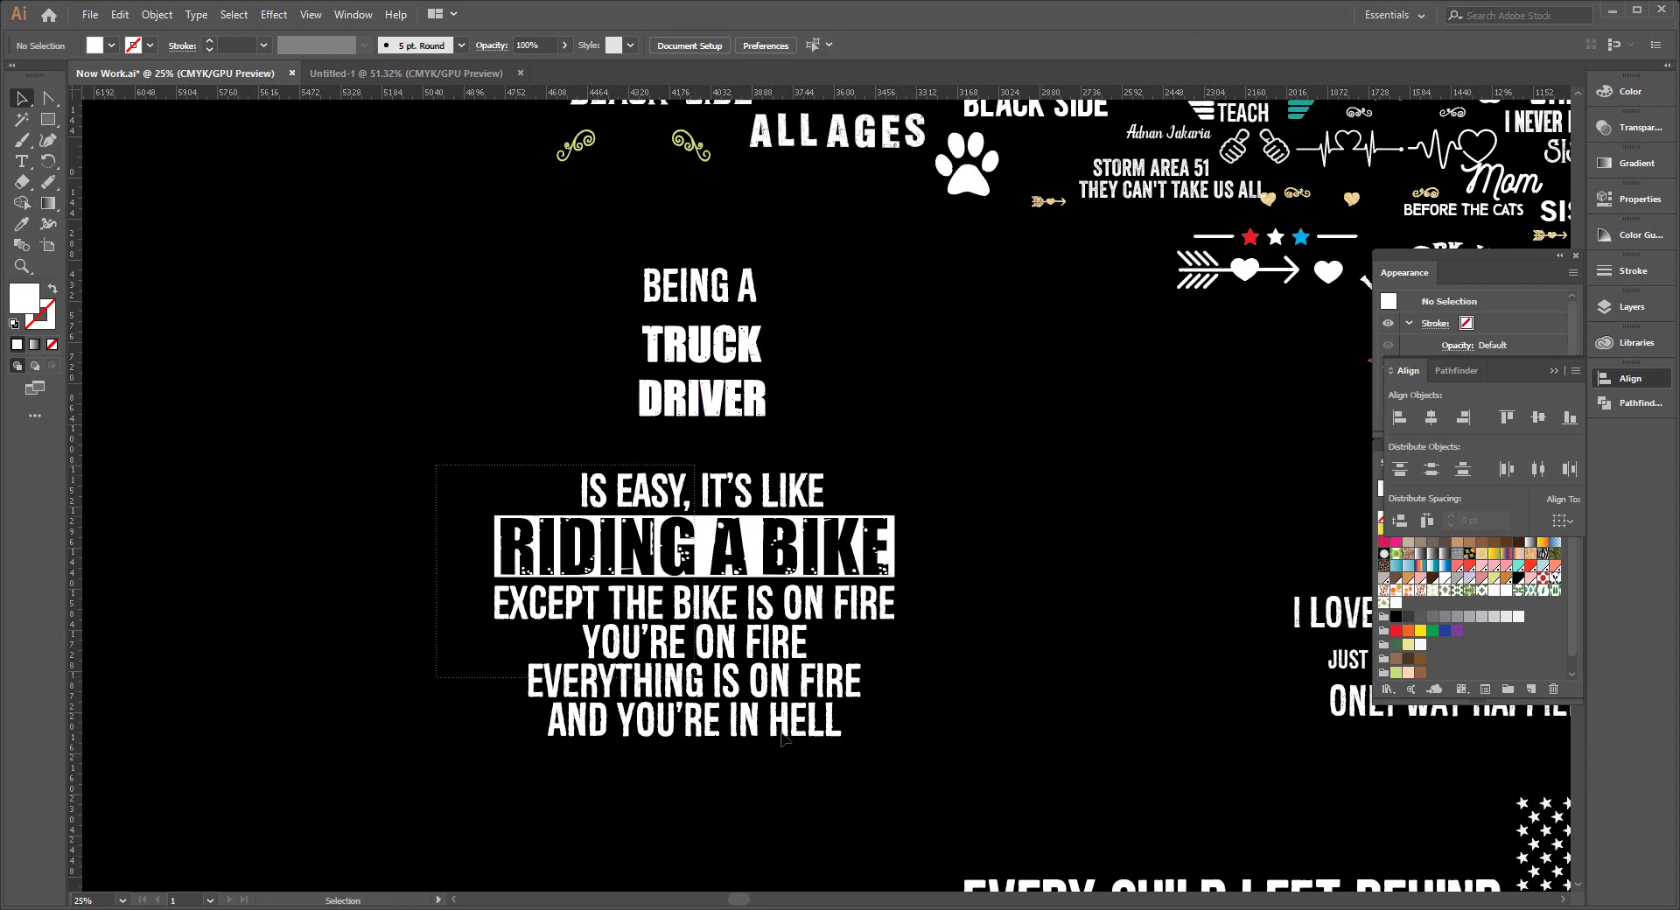
click(1432, 418)
Open the IS EASY, IT'S LIKE group for editing, exit it, then reselect the lower block and DRIVER.
click(971, 551)
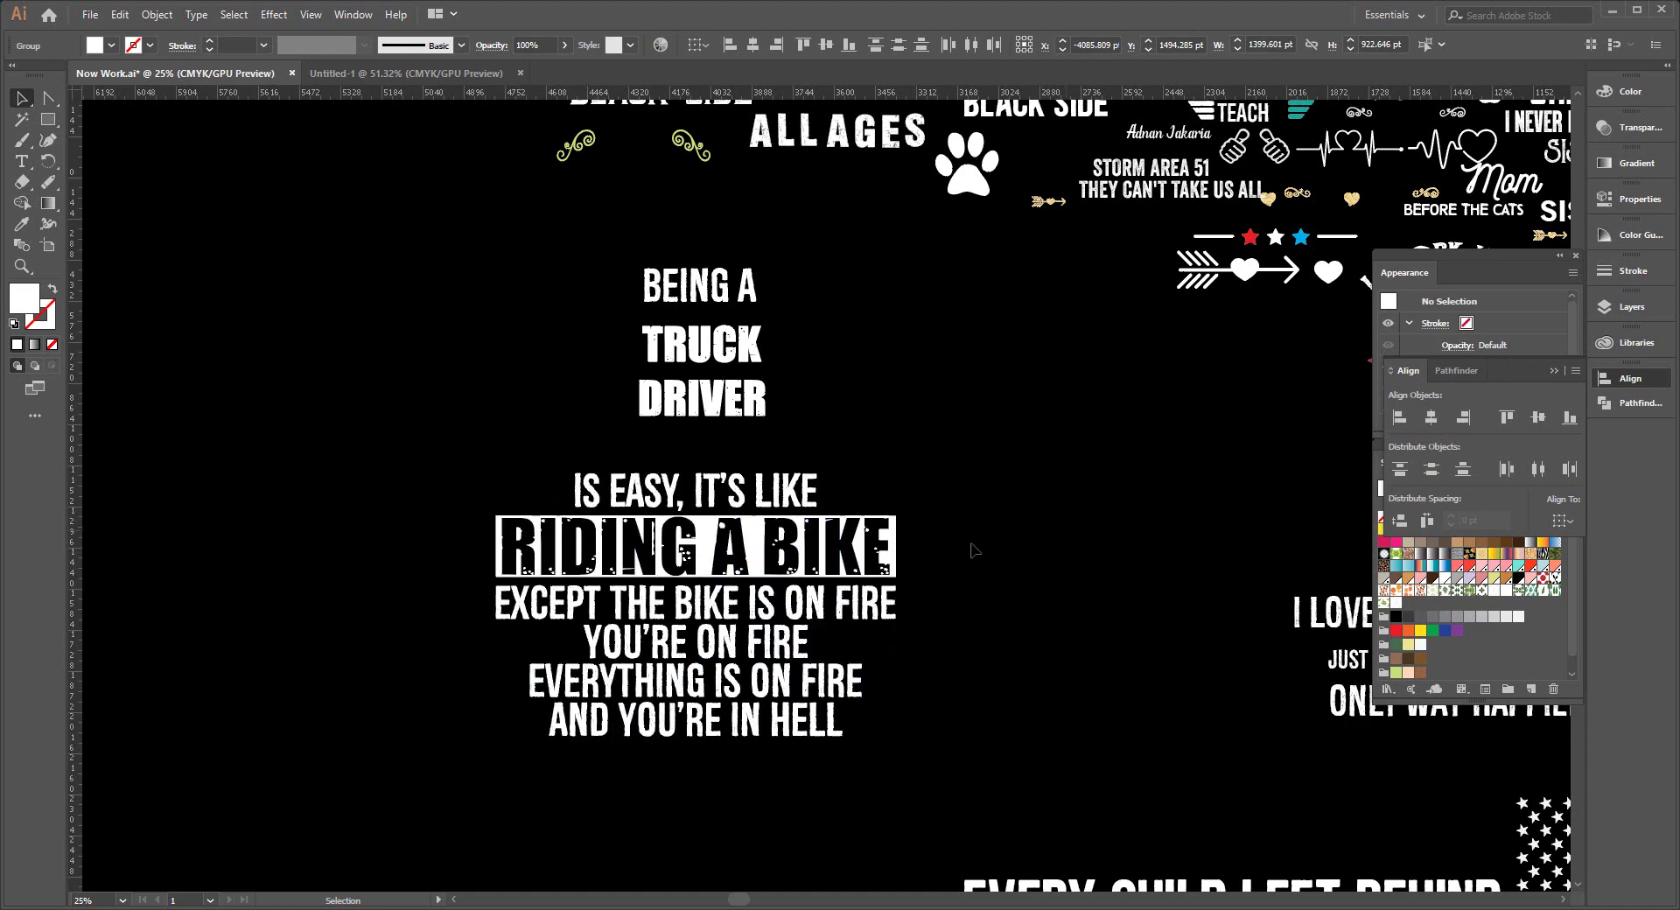
click(682, 507)
double_click(682, 508)
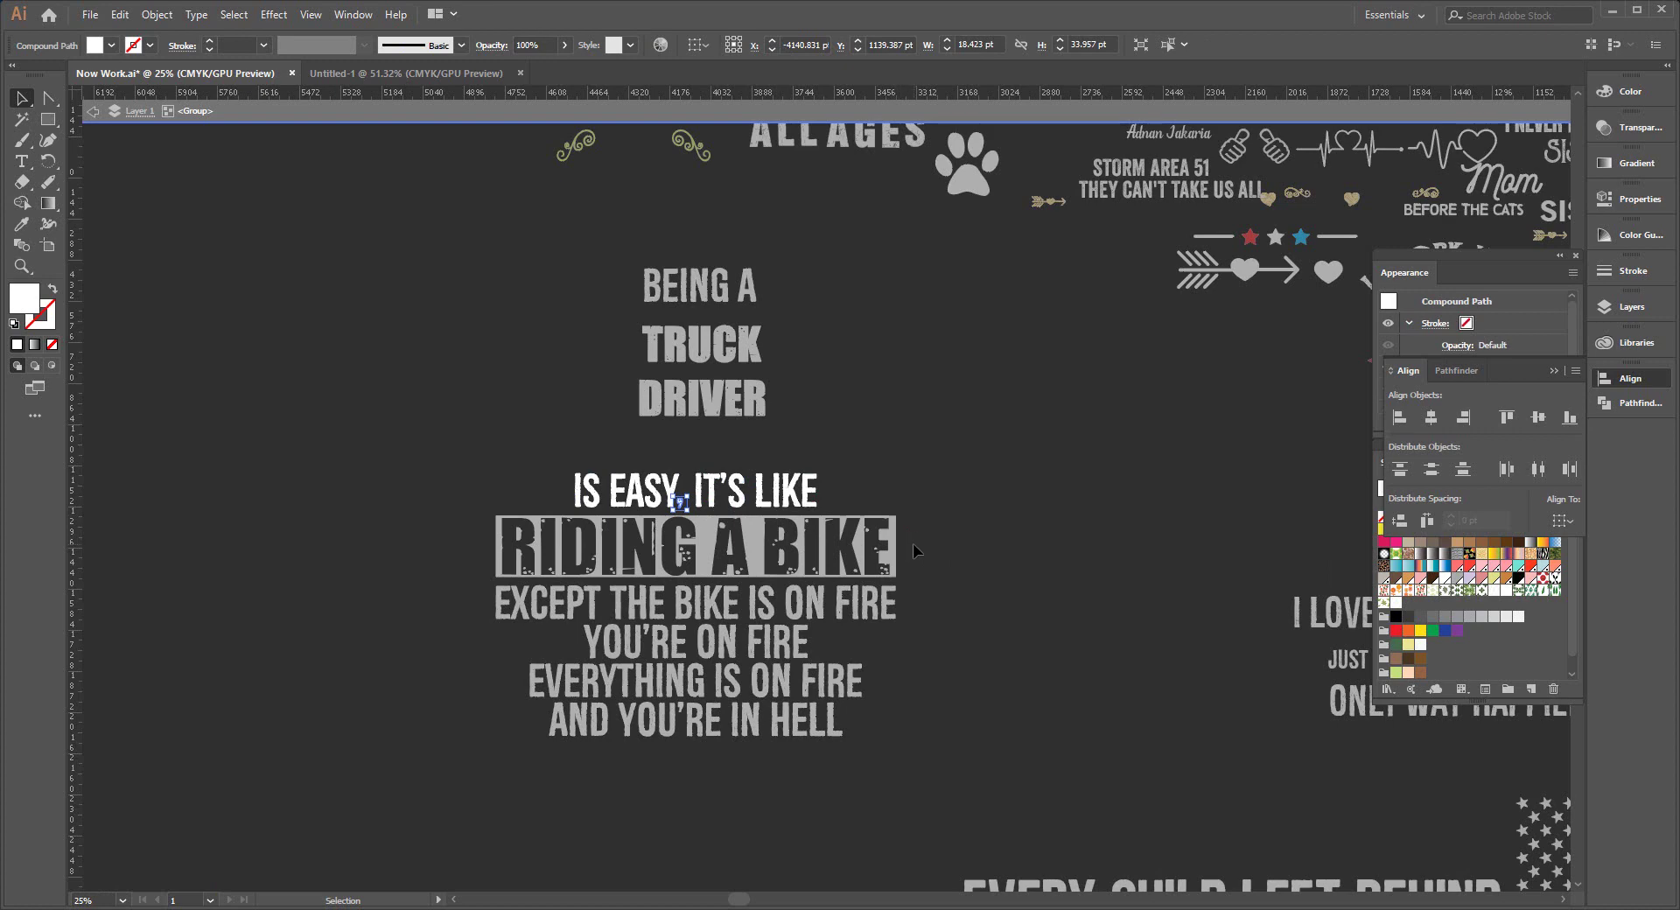
double_click(1023, 545)
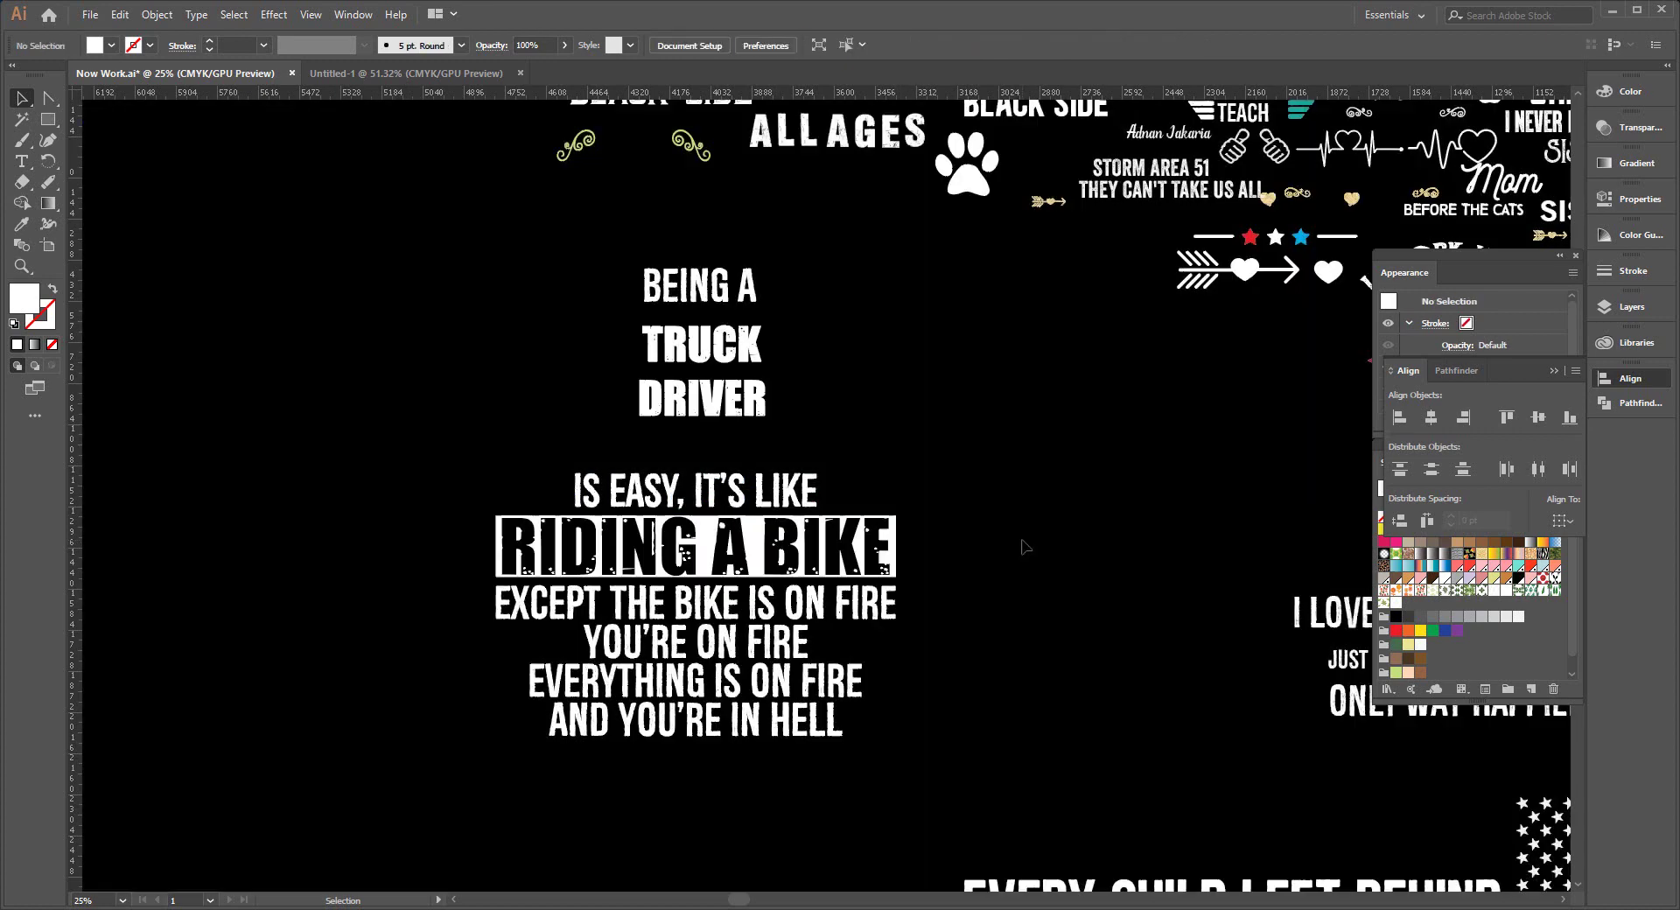
drag(446, 506, 950, 740)
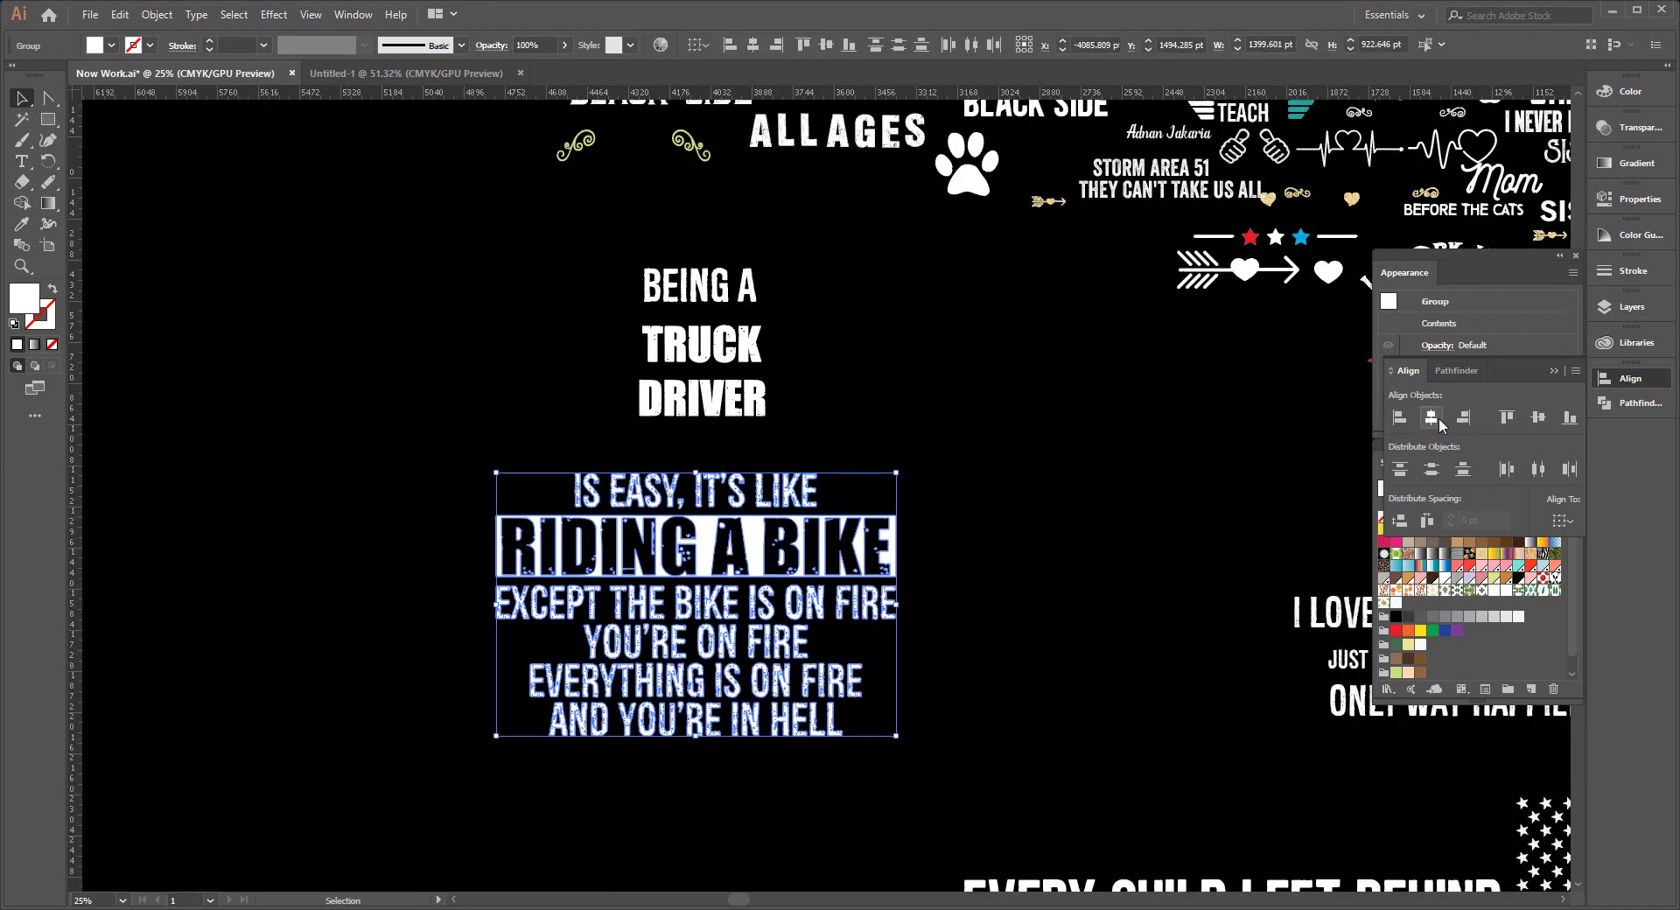
click(1054, 541)
Enlarge DRIVER by stretching both sides, then nudge it down twice with Shift+Down.
mouse_move(722, 398)
mouse_down()
mouse_move(722, 413)
mouse_move(803, 412)
mouse_up()
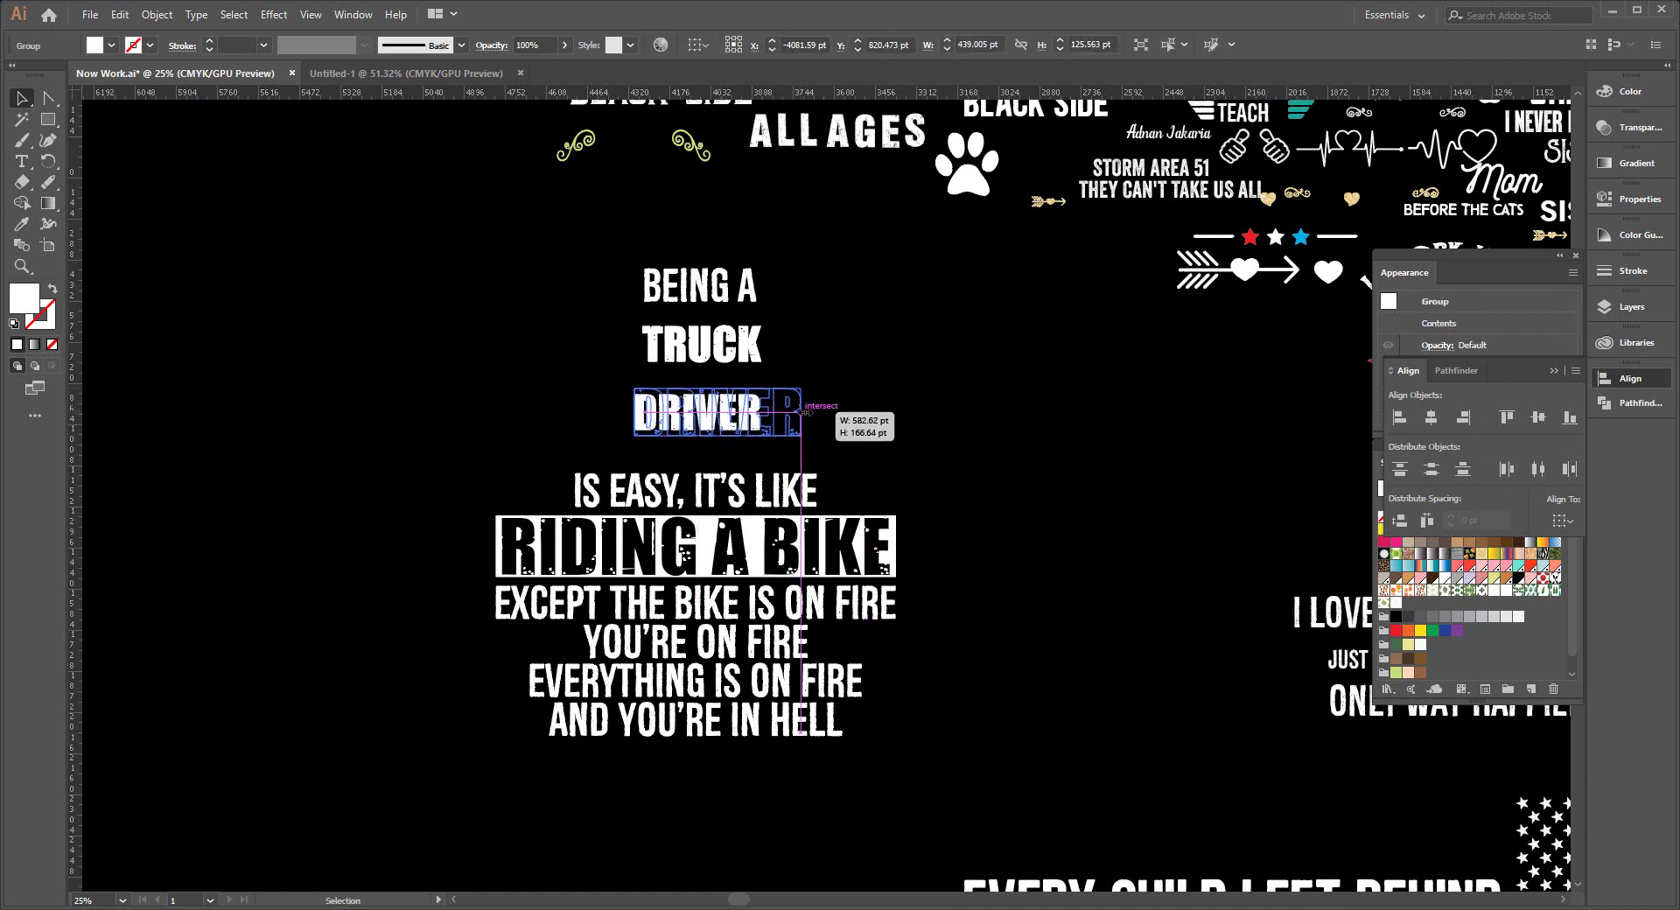
drag(803, 411, 829, 411)
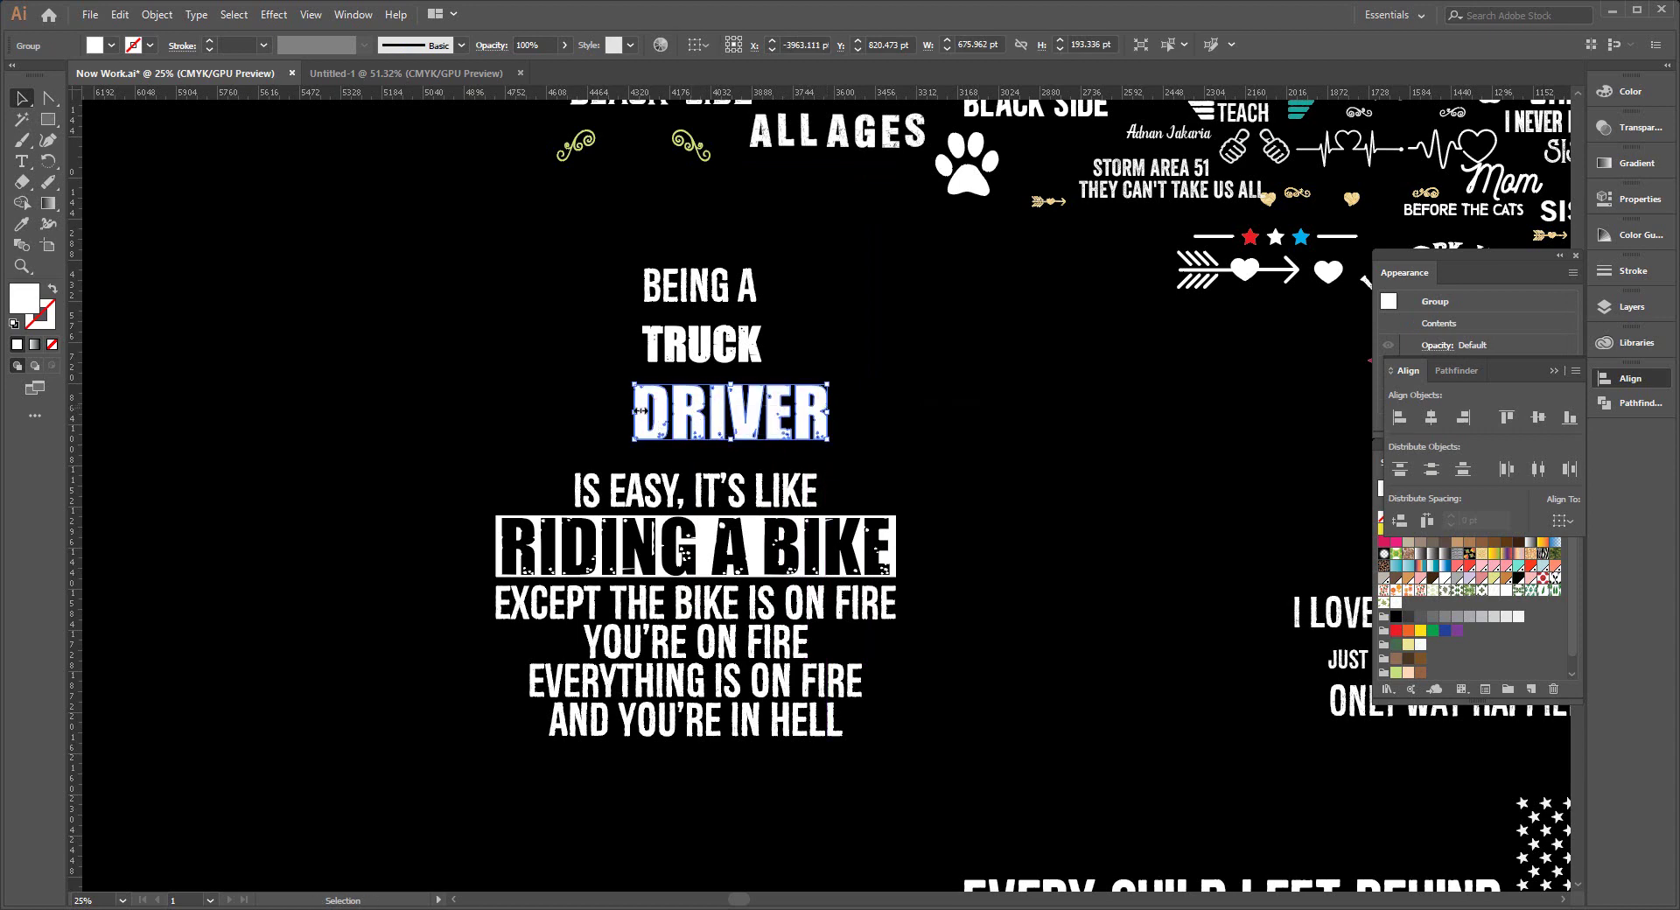
drag(636, 411, 565, 420)
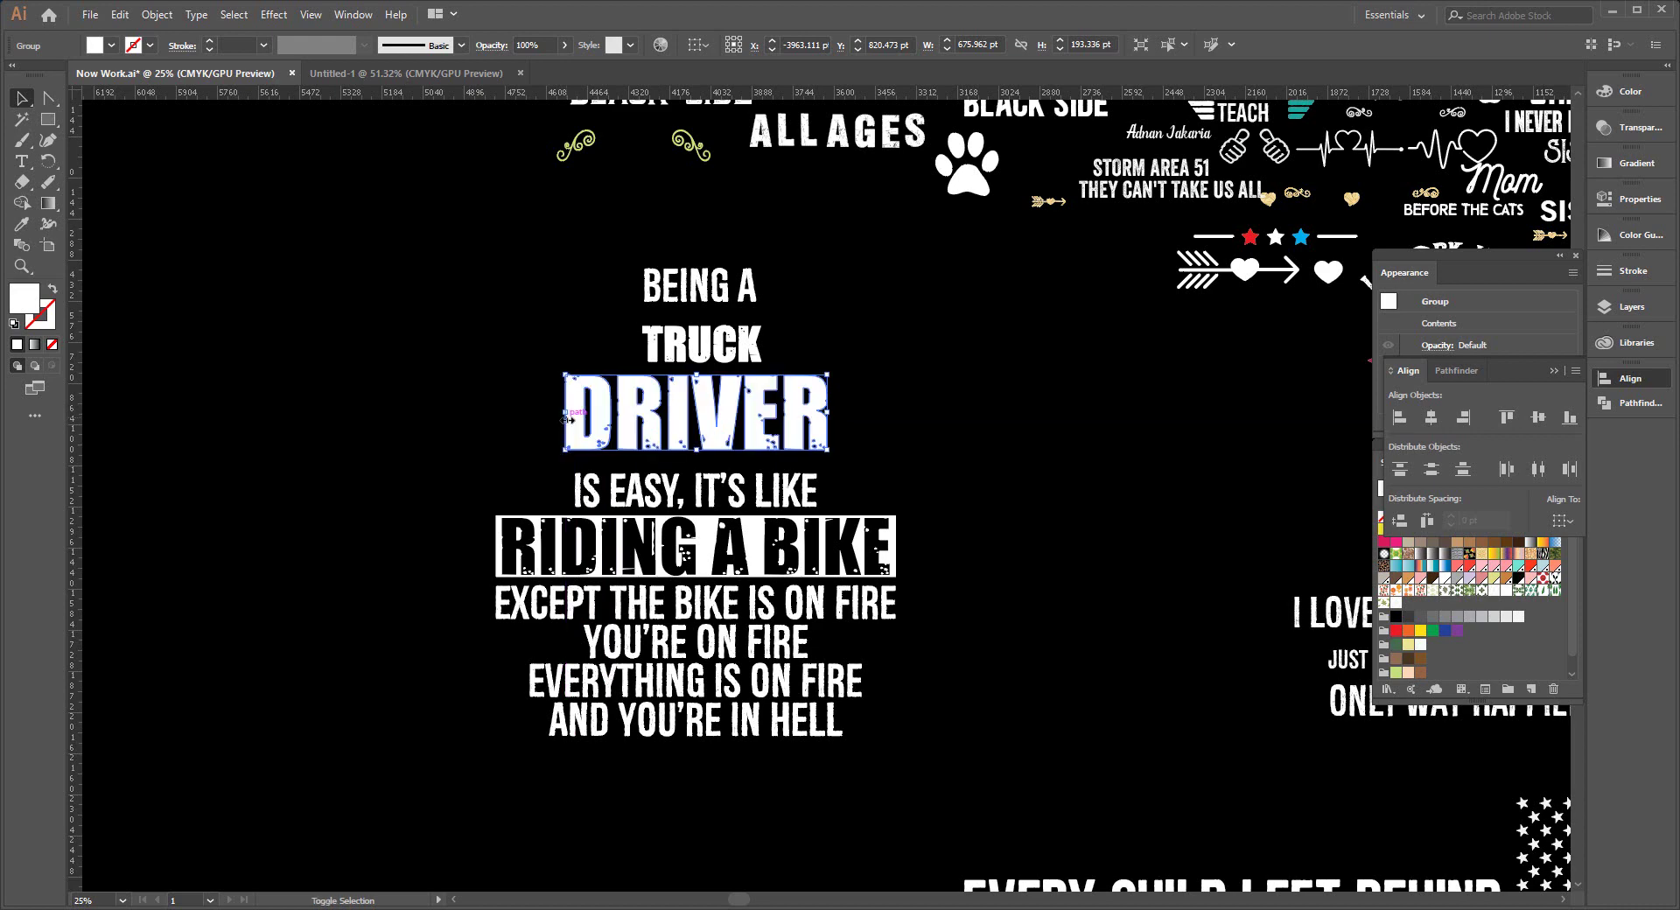
key(shift+Down)
key(shift+Down)
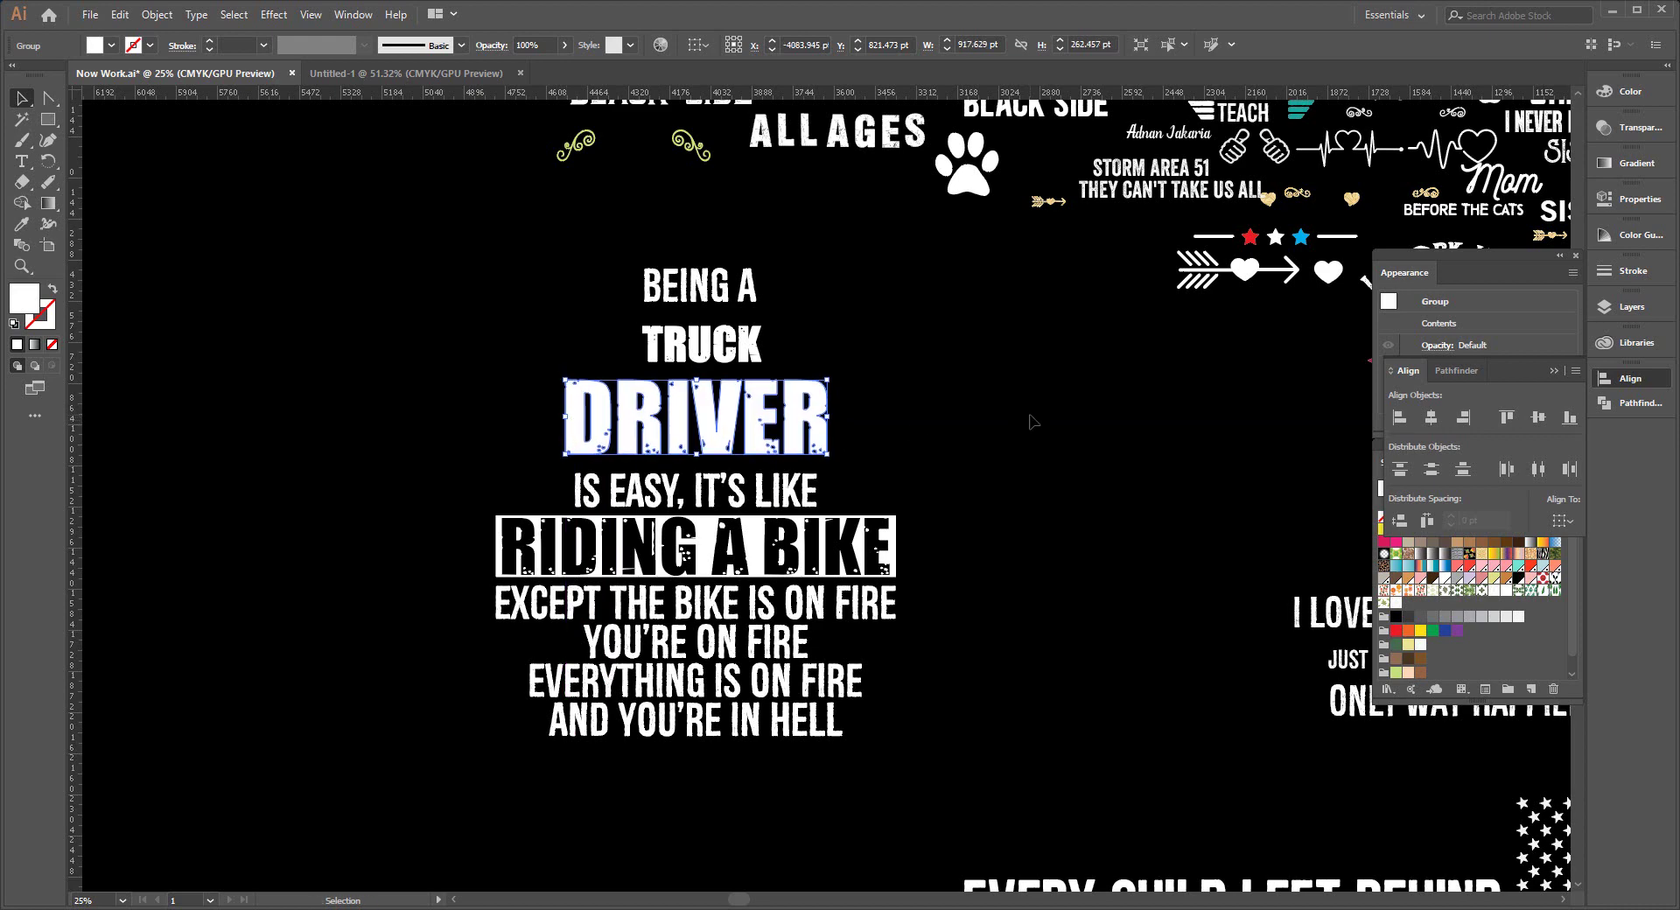
key(shift+Down)
key(shift+Down)
key(shift+Down)
key(shift+Down)
key(shift+Down)
key(shift+Down)
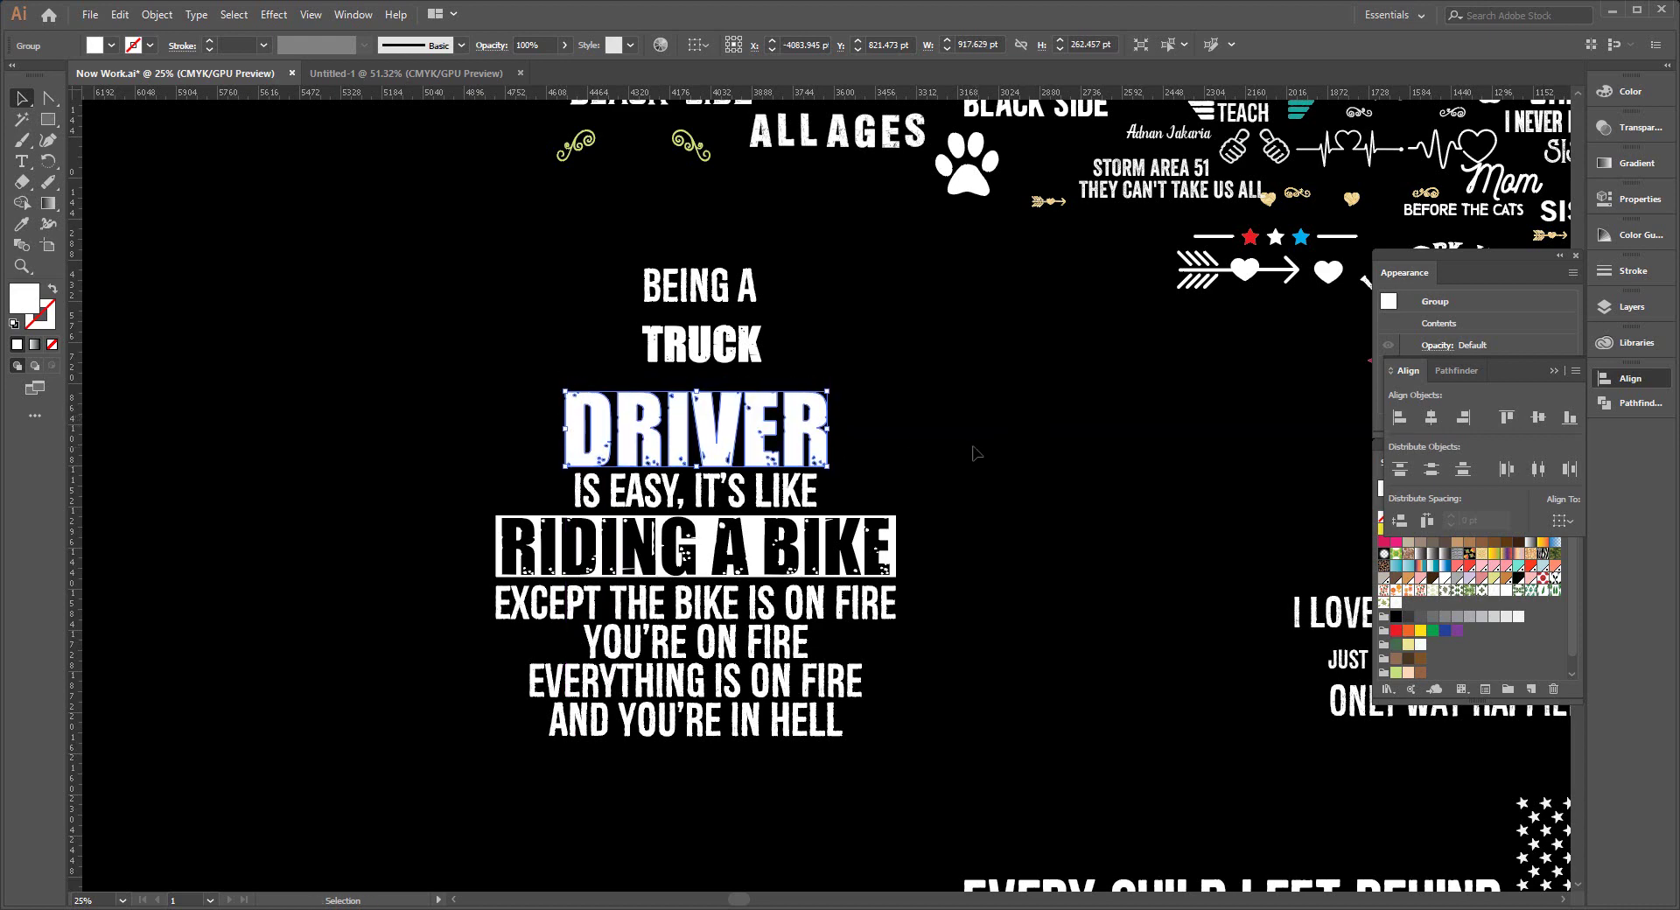
Check the quote block layout with marquee selections, then deselect it.
click(968, 453)
drag(433, 407, 569, 586)
drag(635, 659, 960, 770)
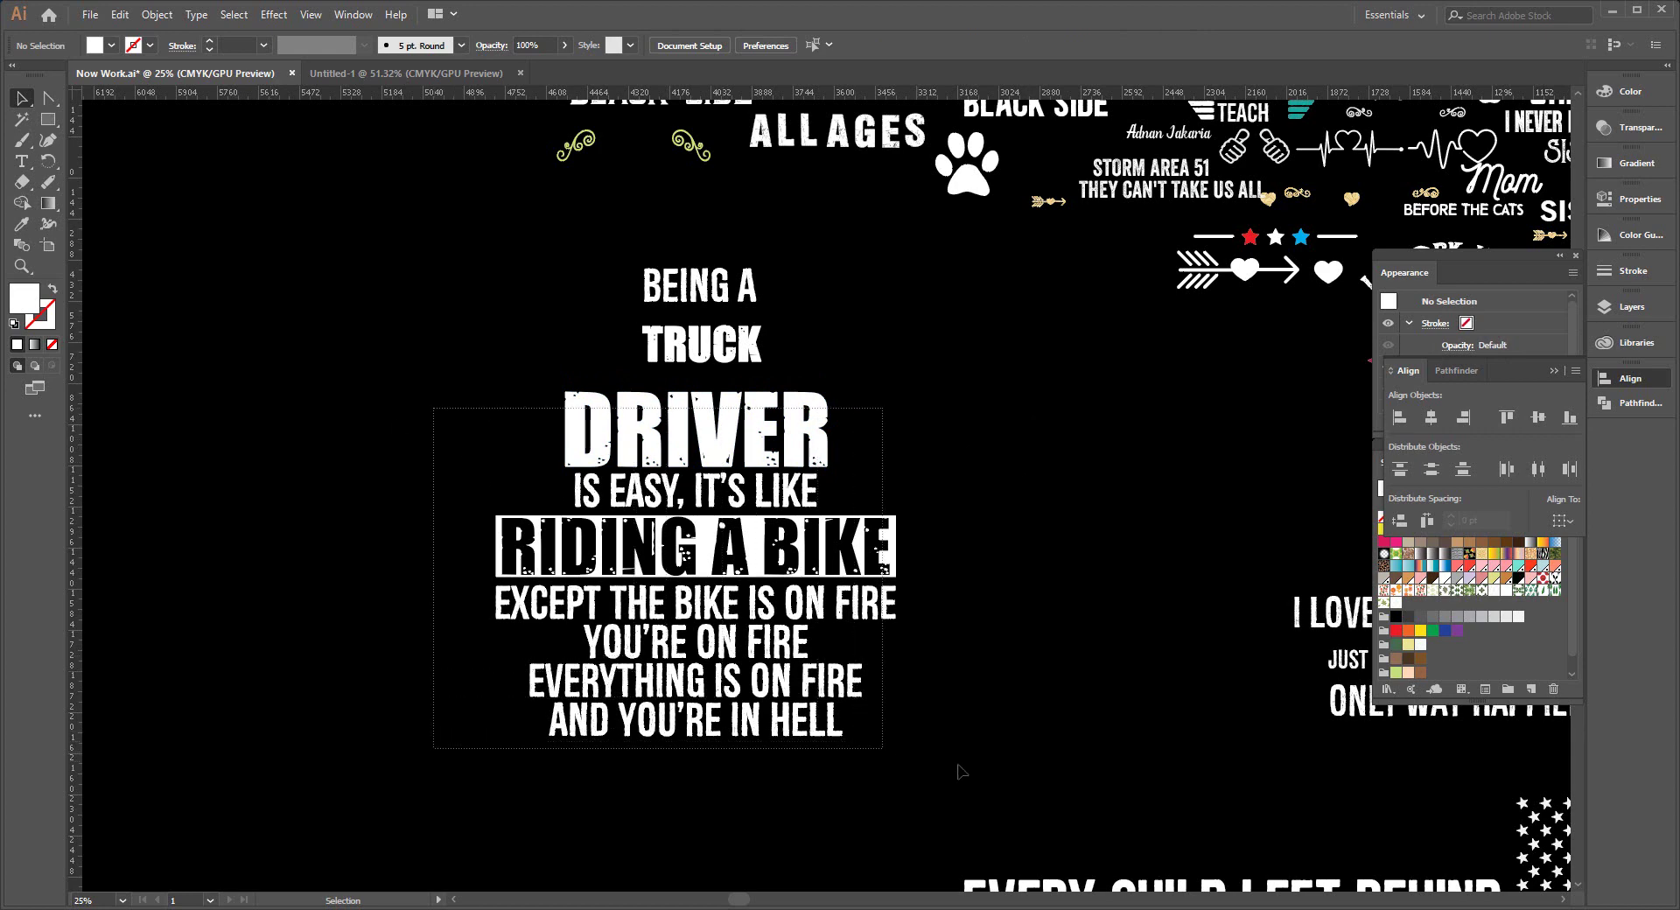
drag(1257, 729, 1260, 730)
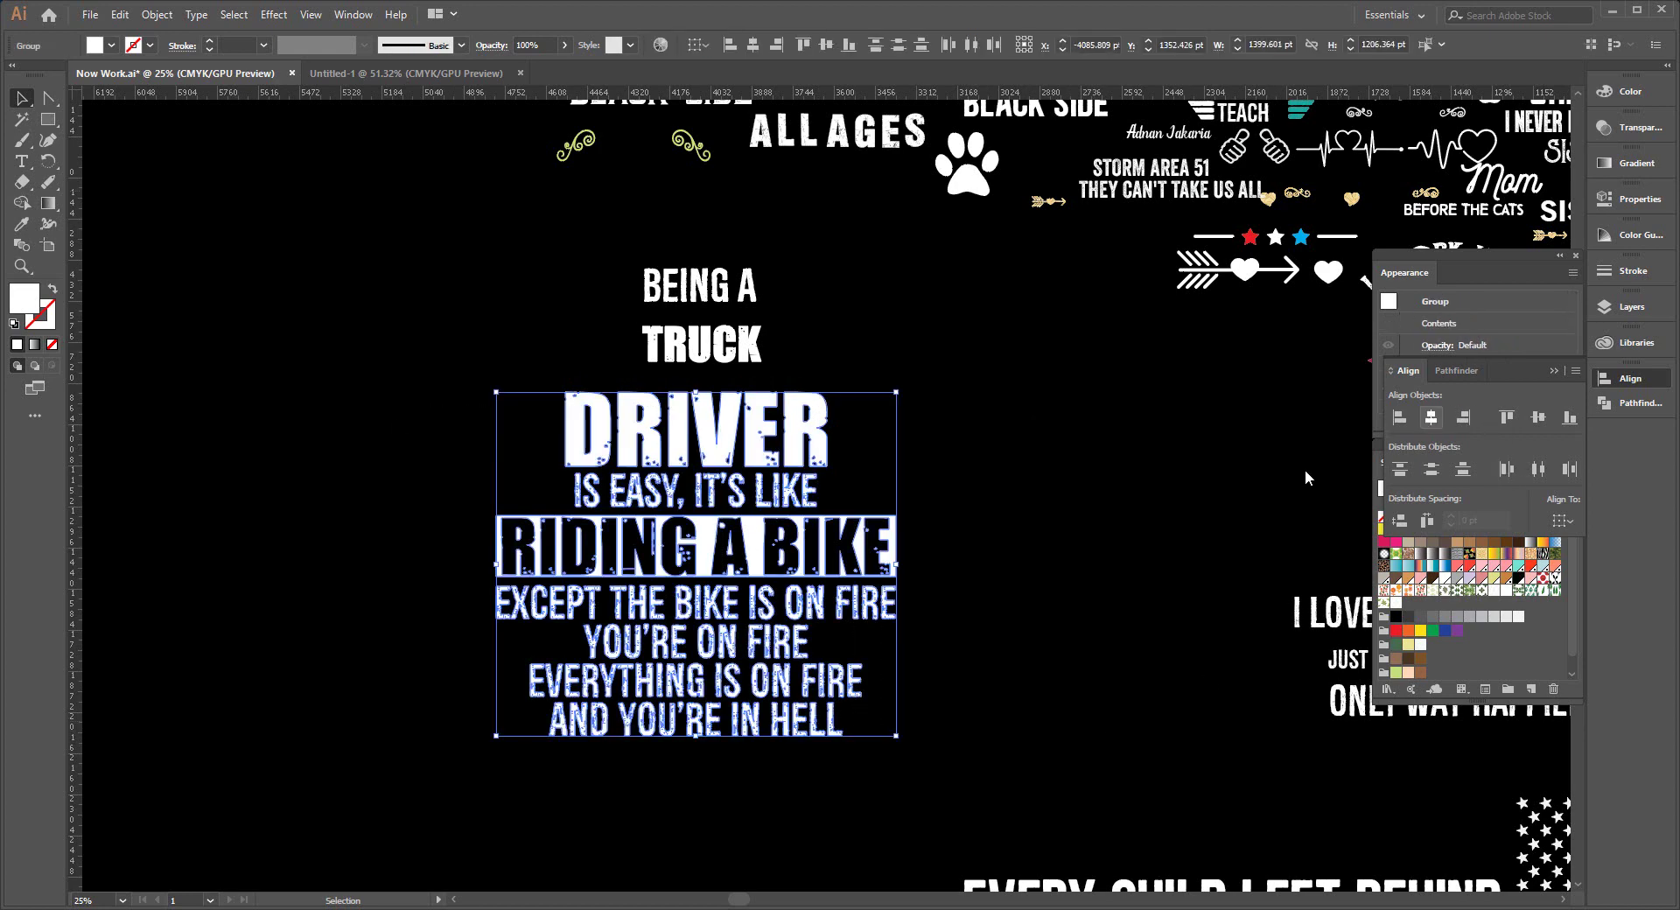
click(1088, 528)
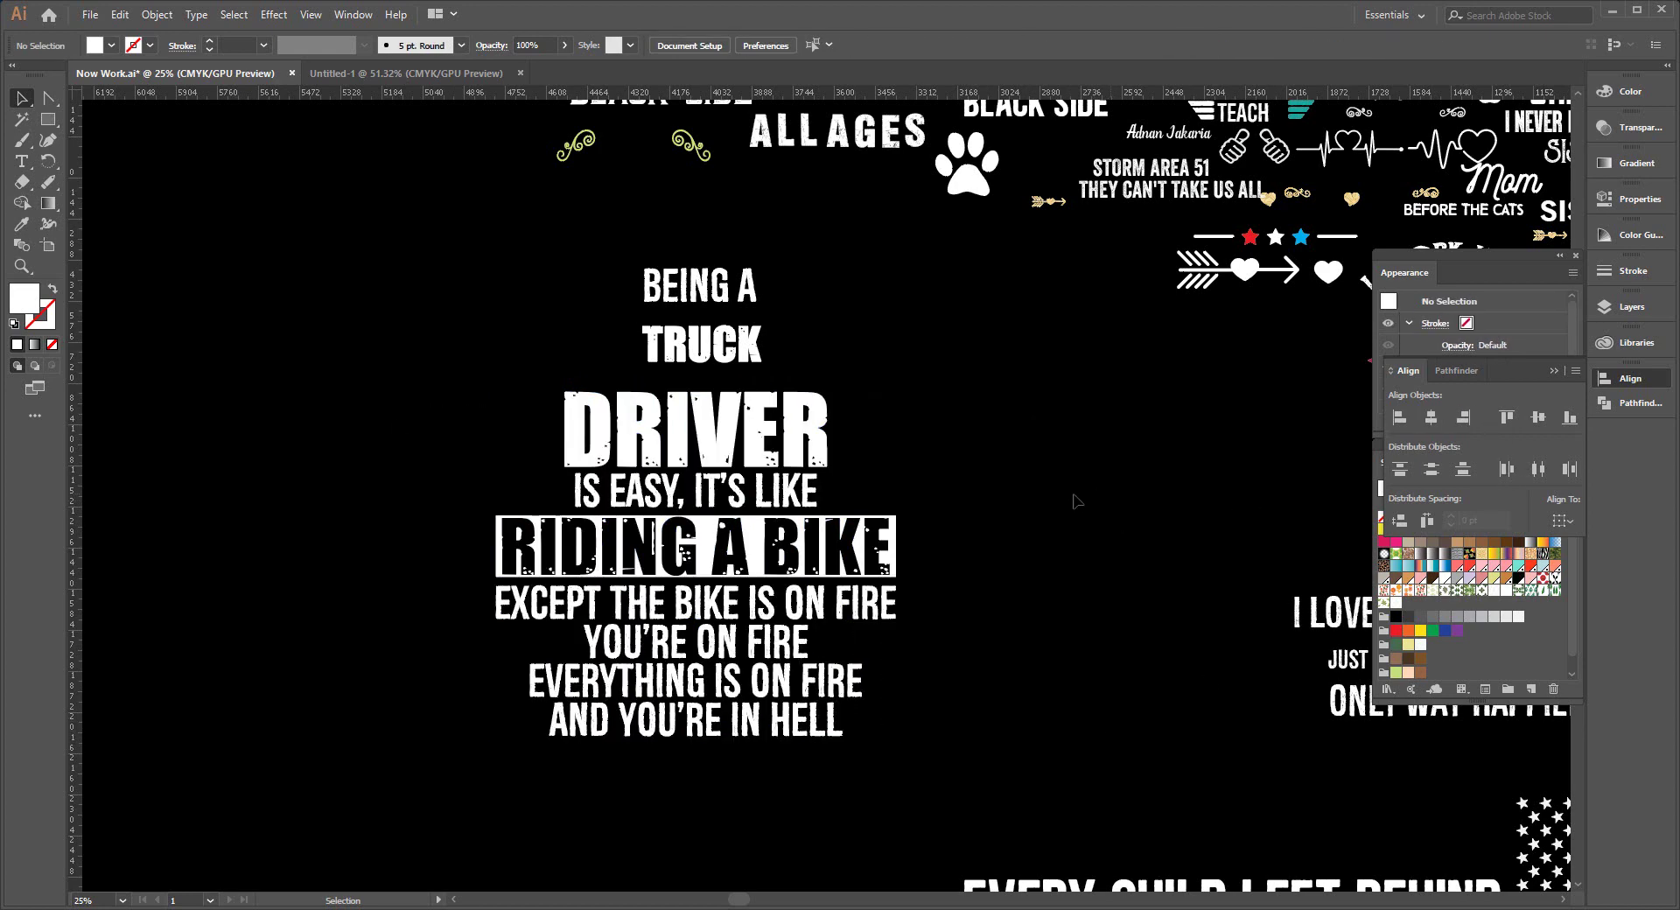
Scale TRUCK up to about 1399.6 × 439.1 pt so it spans the quote width.
click(744, 350)
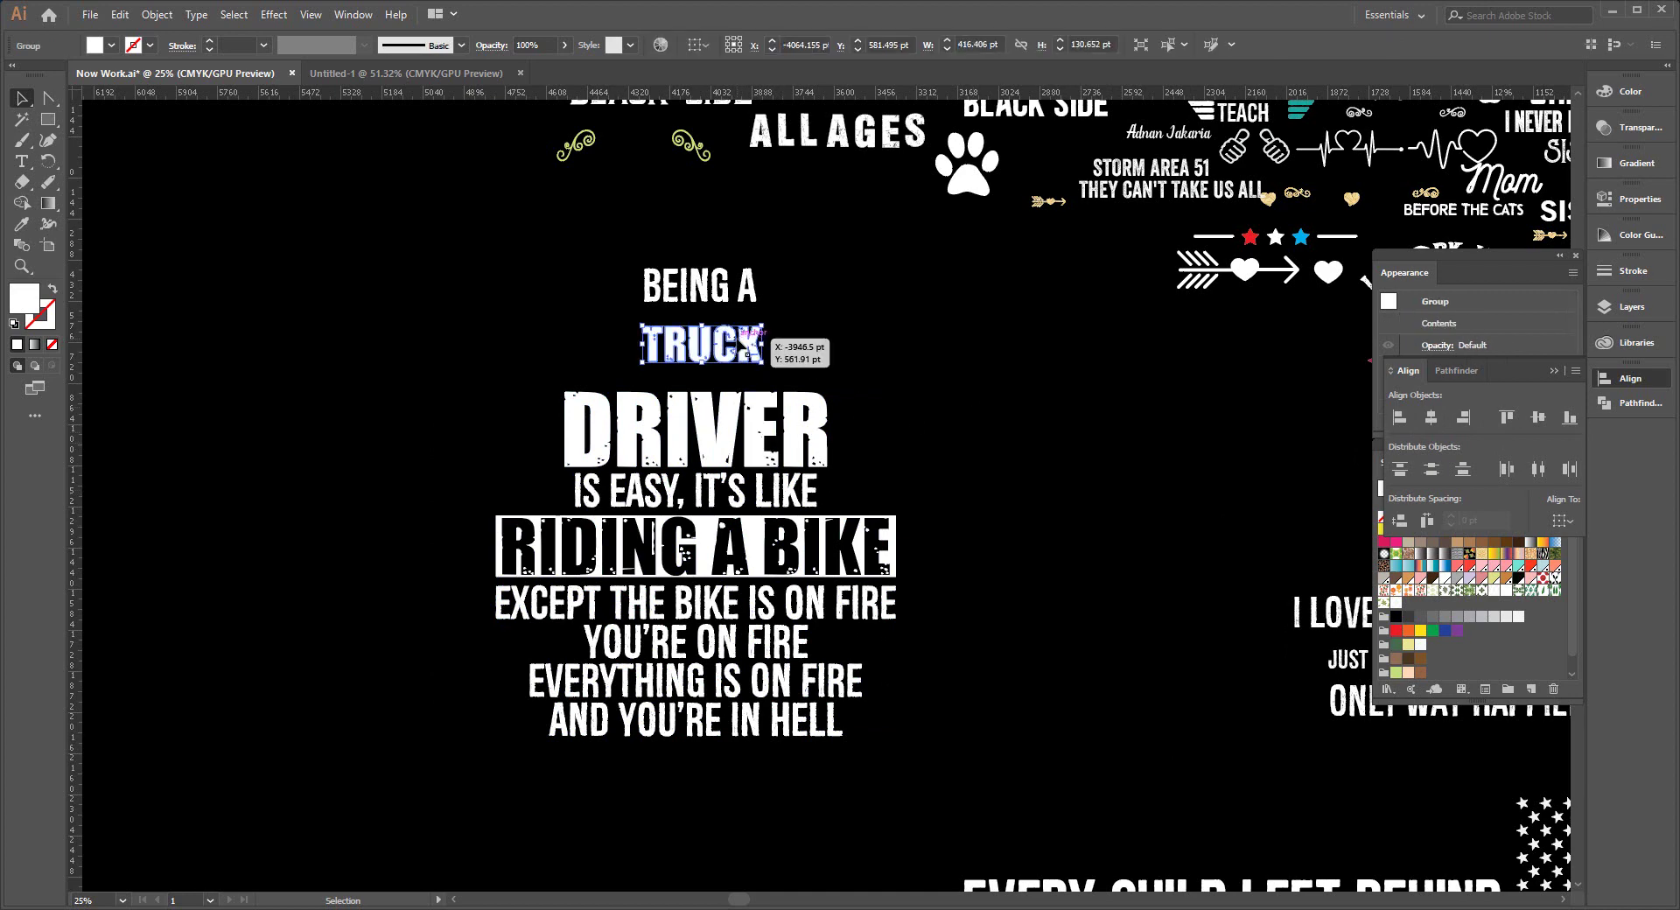
drag(766, 347, 873, 349)
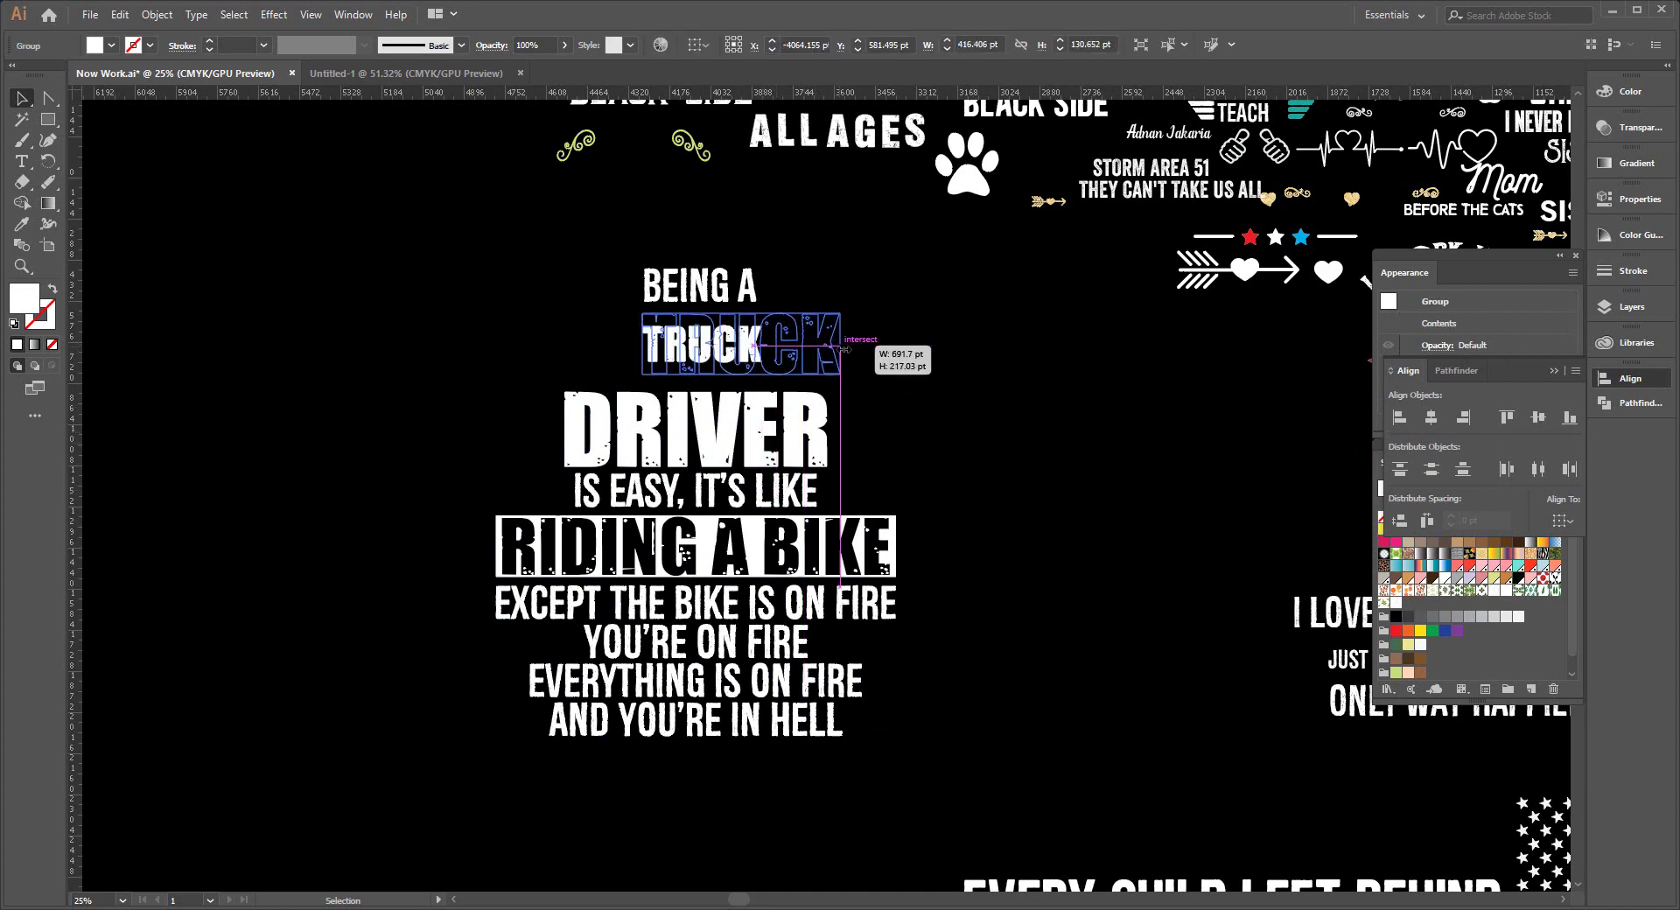
drag(898, 349, 898, 349)
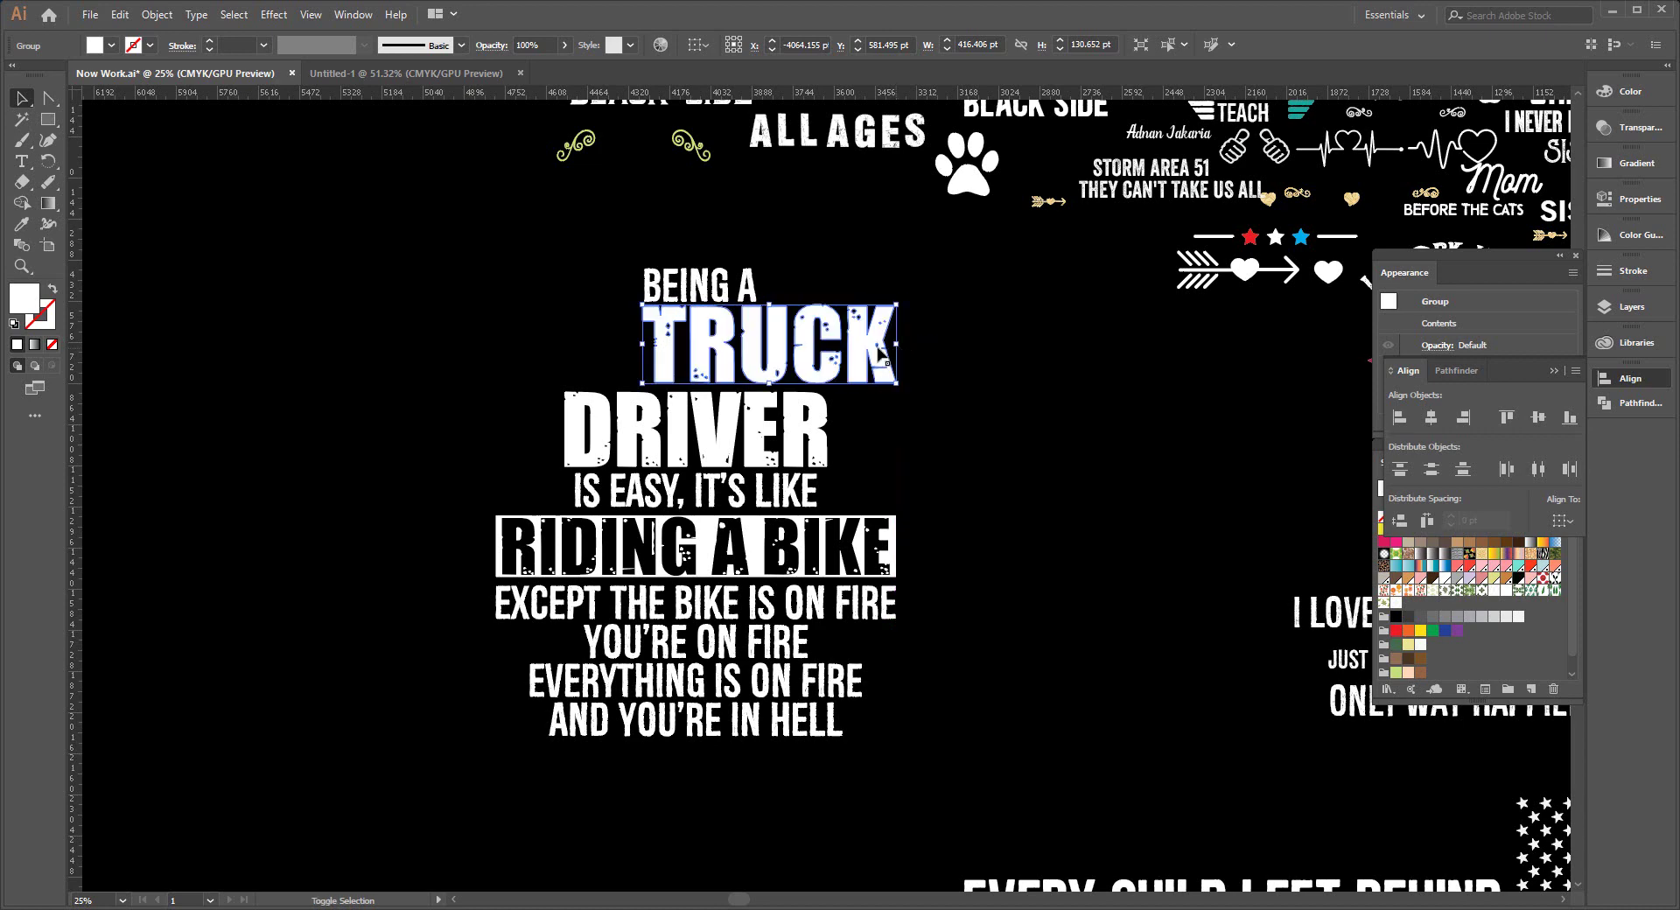
drag(641, 343, 494, 344)
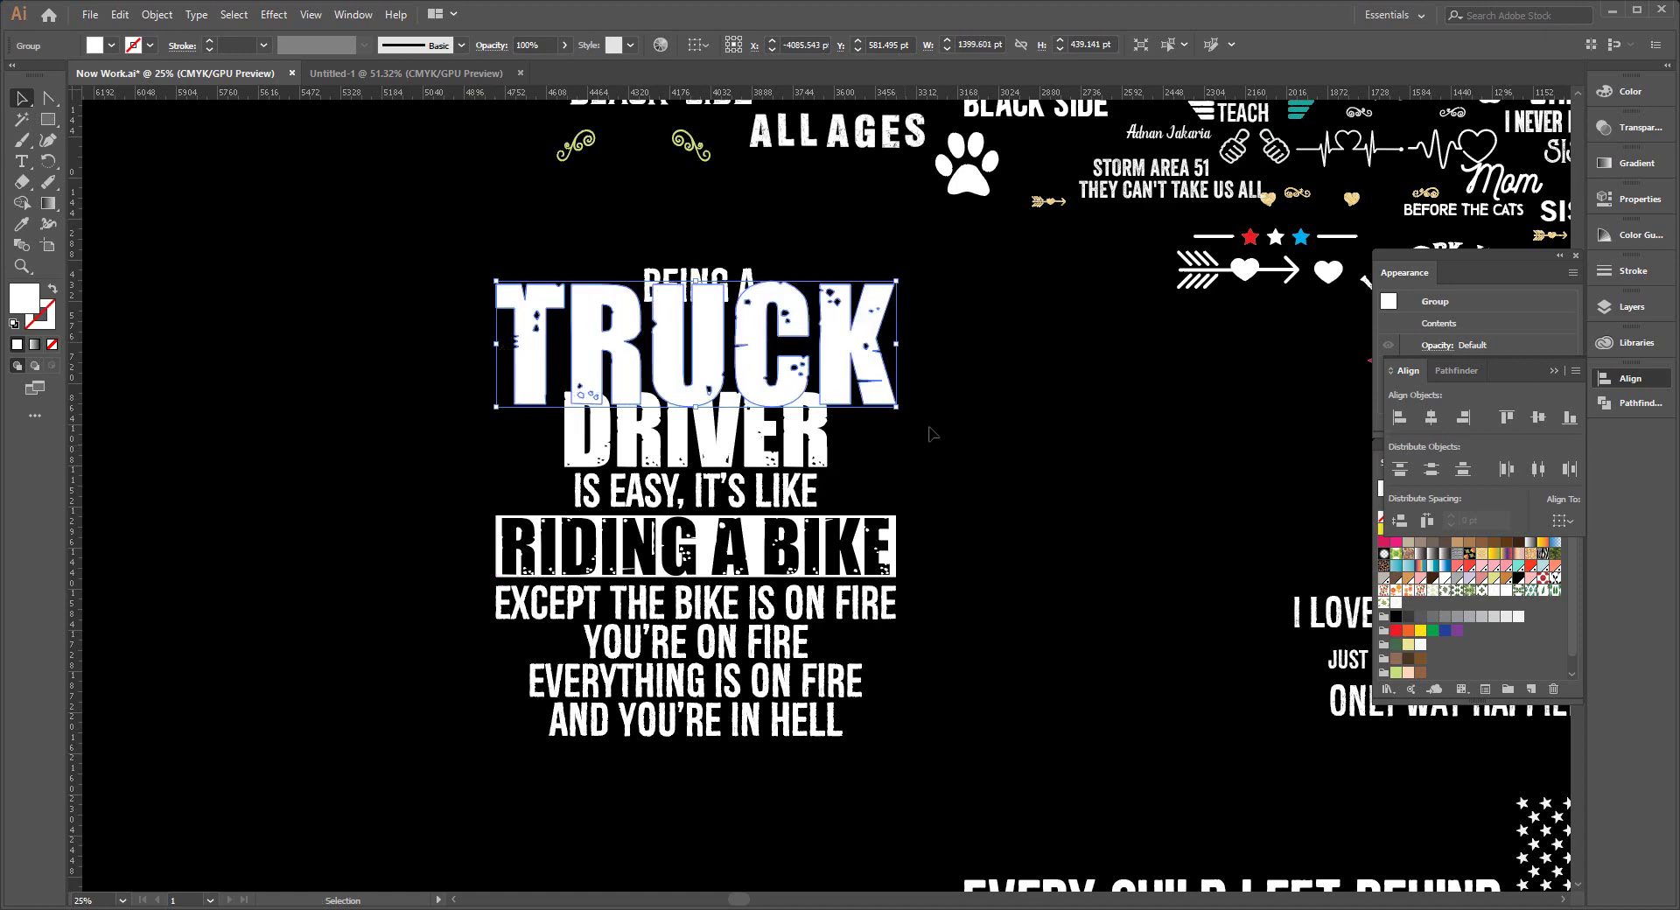
click(1008, 449)
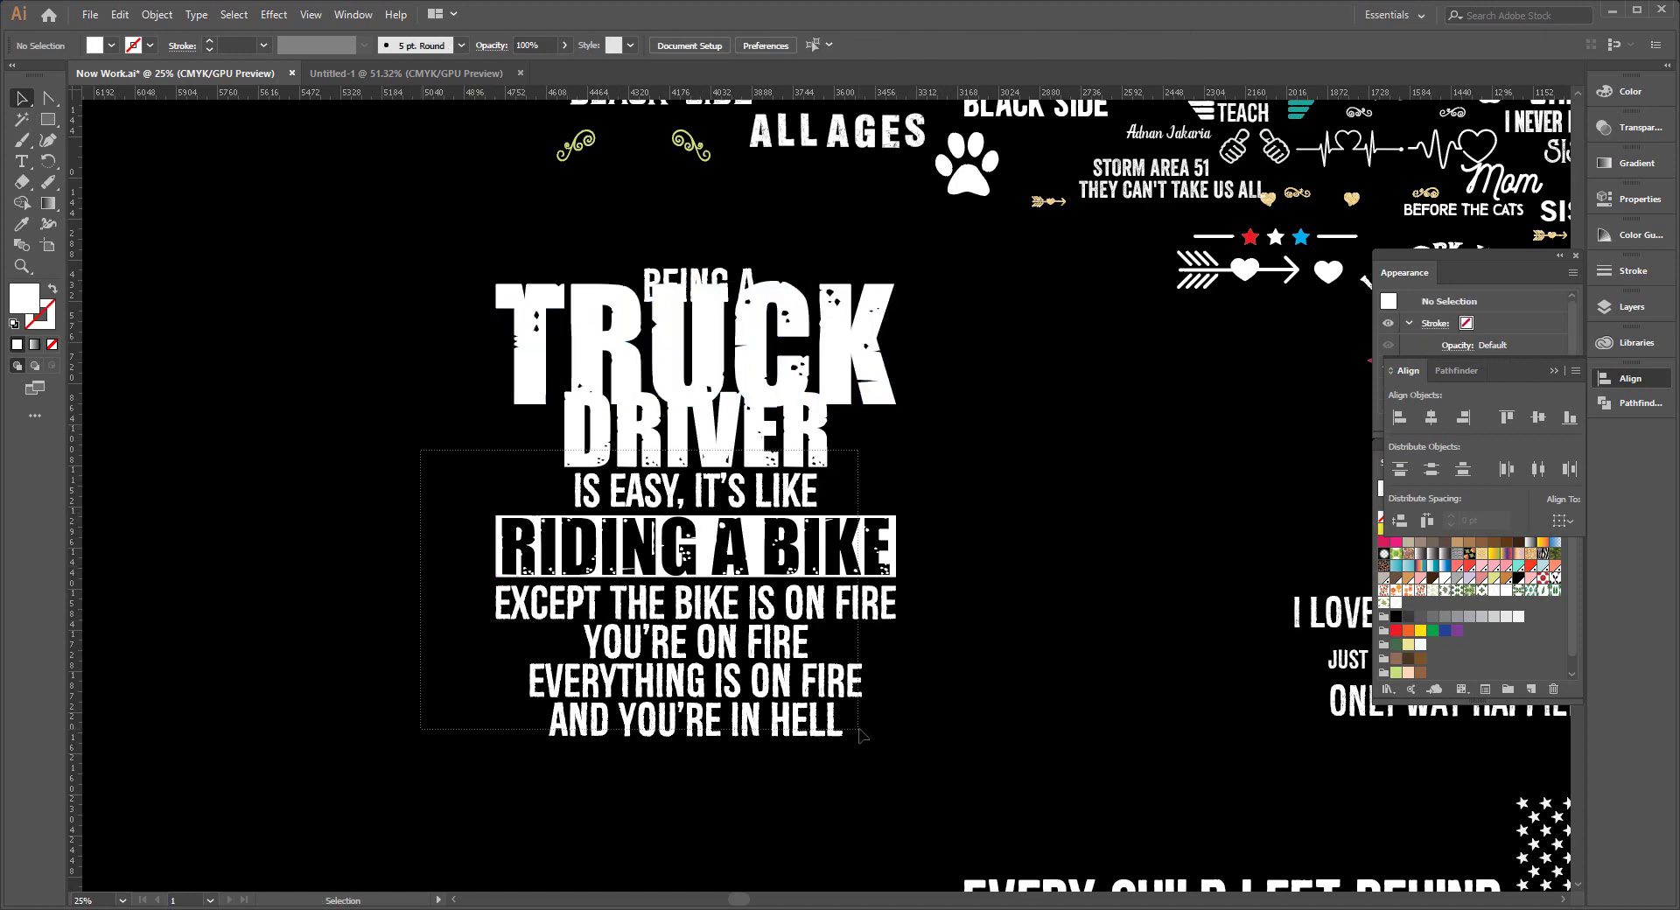
Move the DRIVER-to-HELL lines down below TRUCK with three Shift+Down nudges.
drag(422, 450, 862, 734)
key(shift+Down)
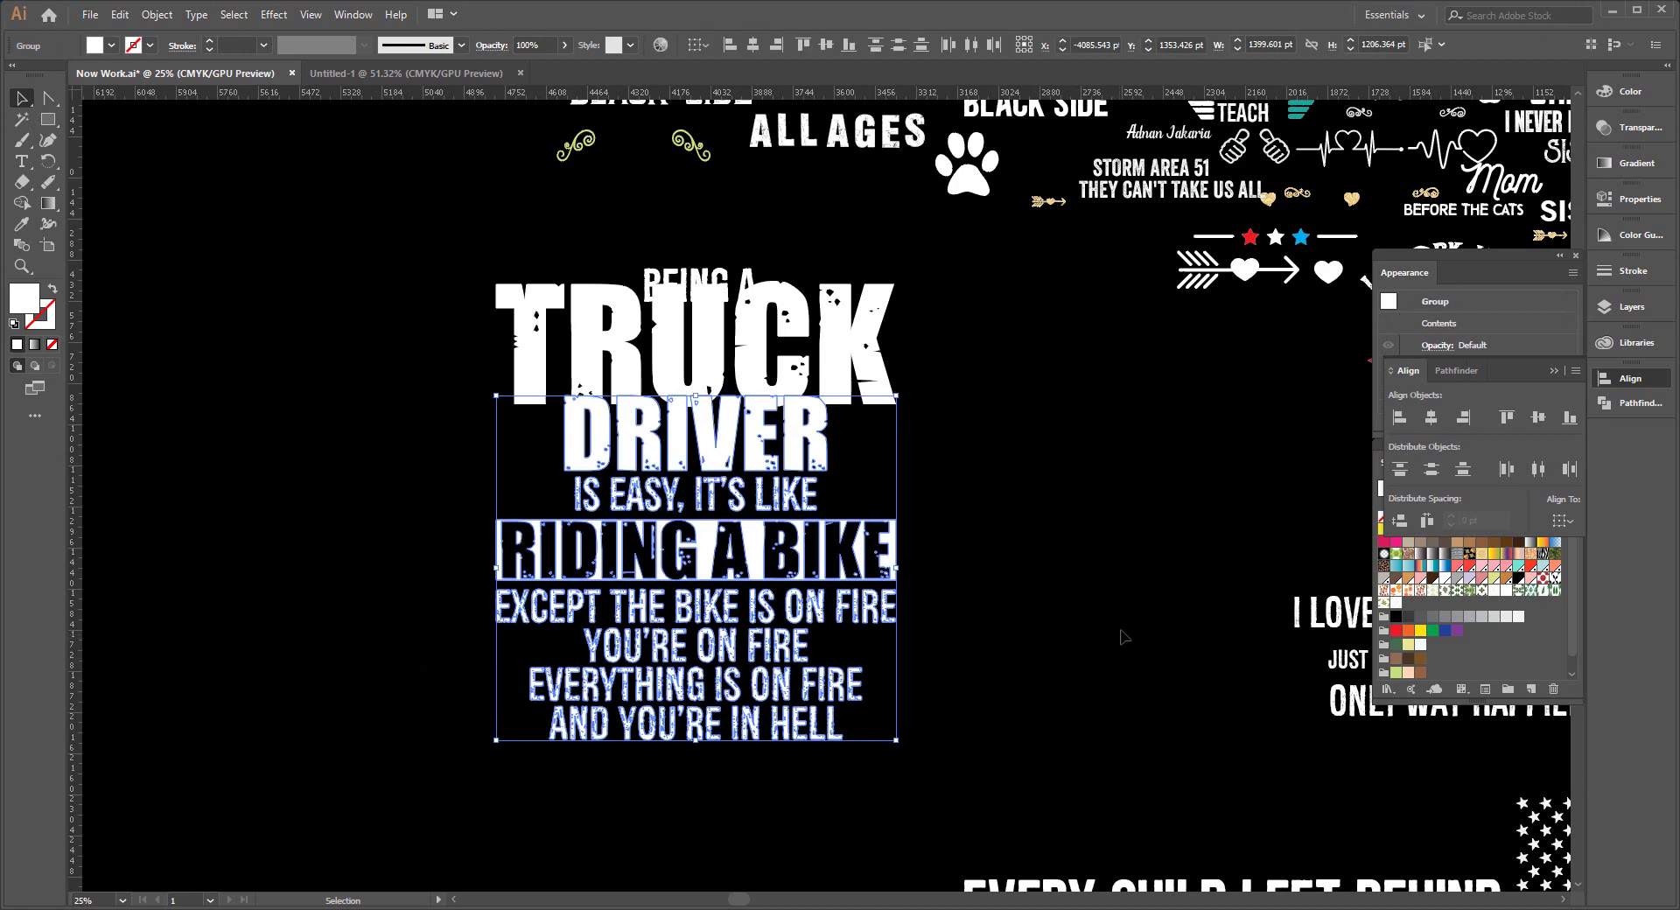
key(shift+Down)
key(shift+Down)
key(shift+Down)
key(shift+Down)
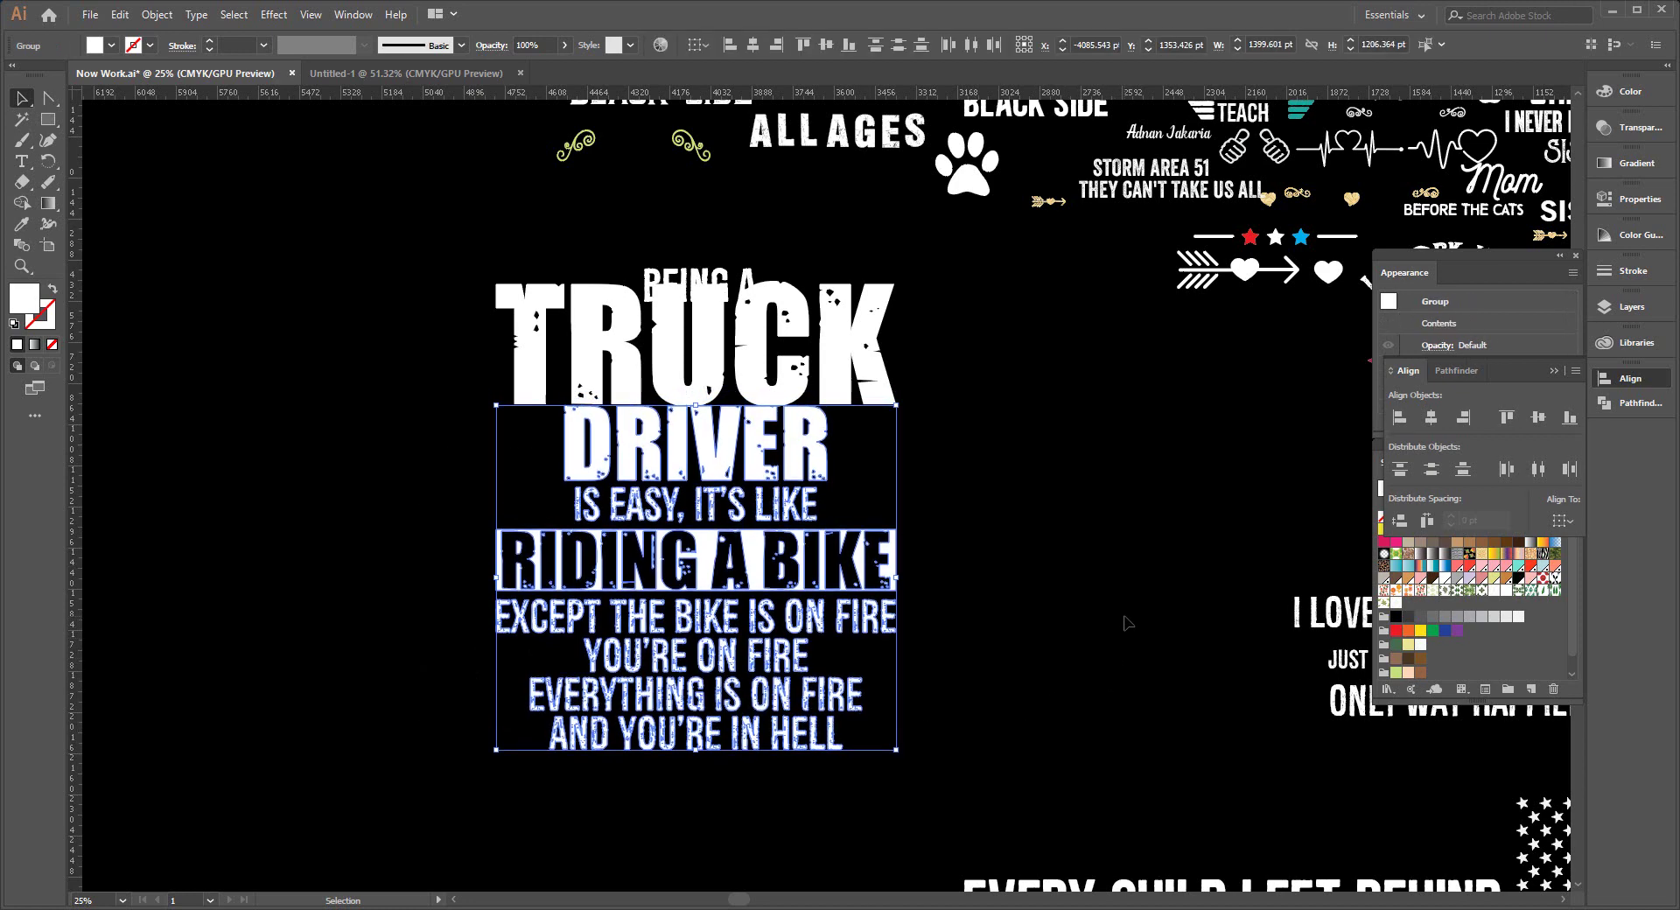
key(shift+Down)
key(shift+Down)
key(shift+Down)
key(shift+Down)
key(shift+Down)
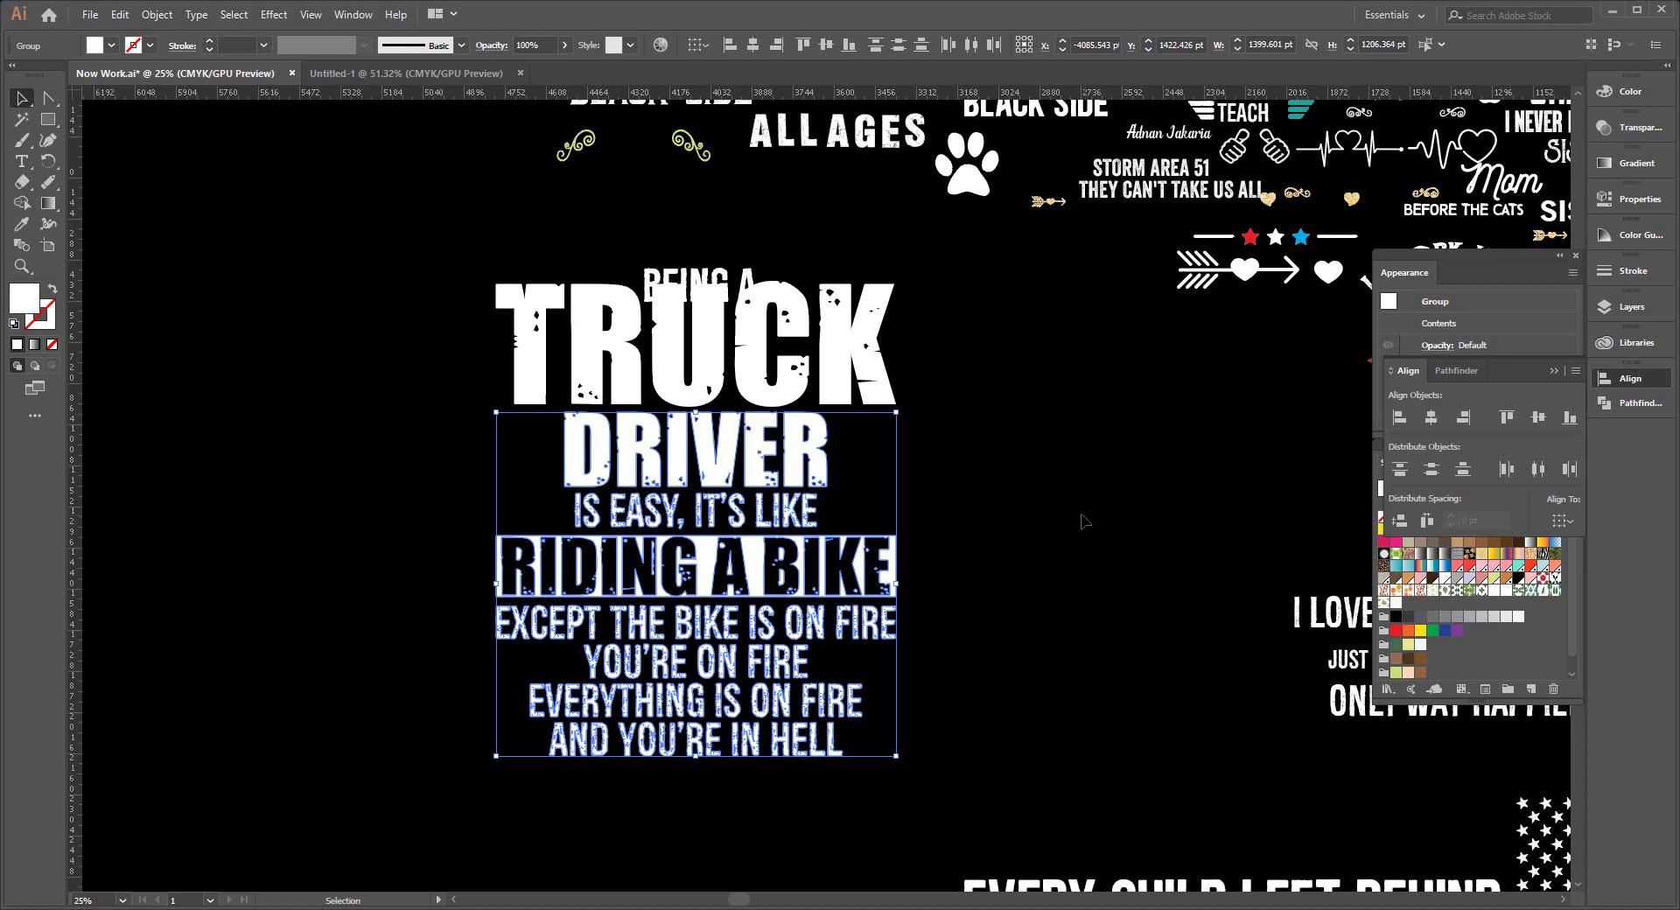
click(1053, 502)
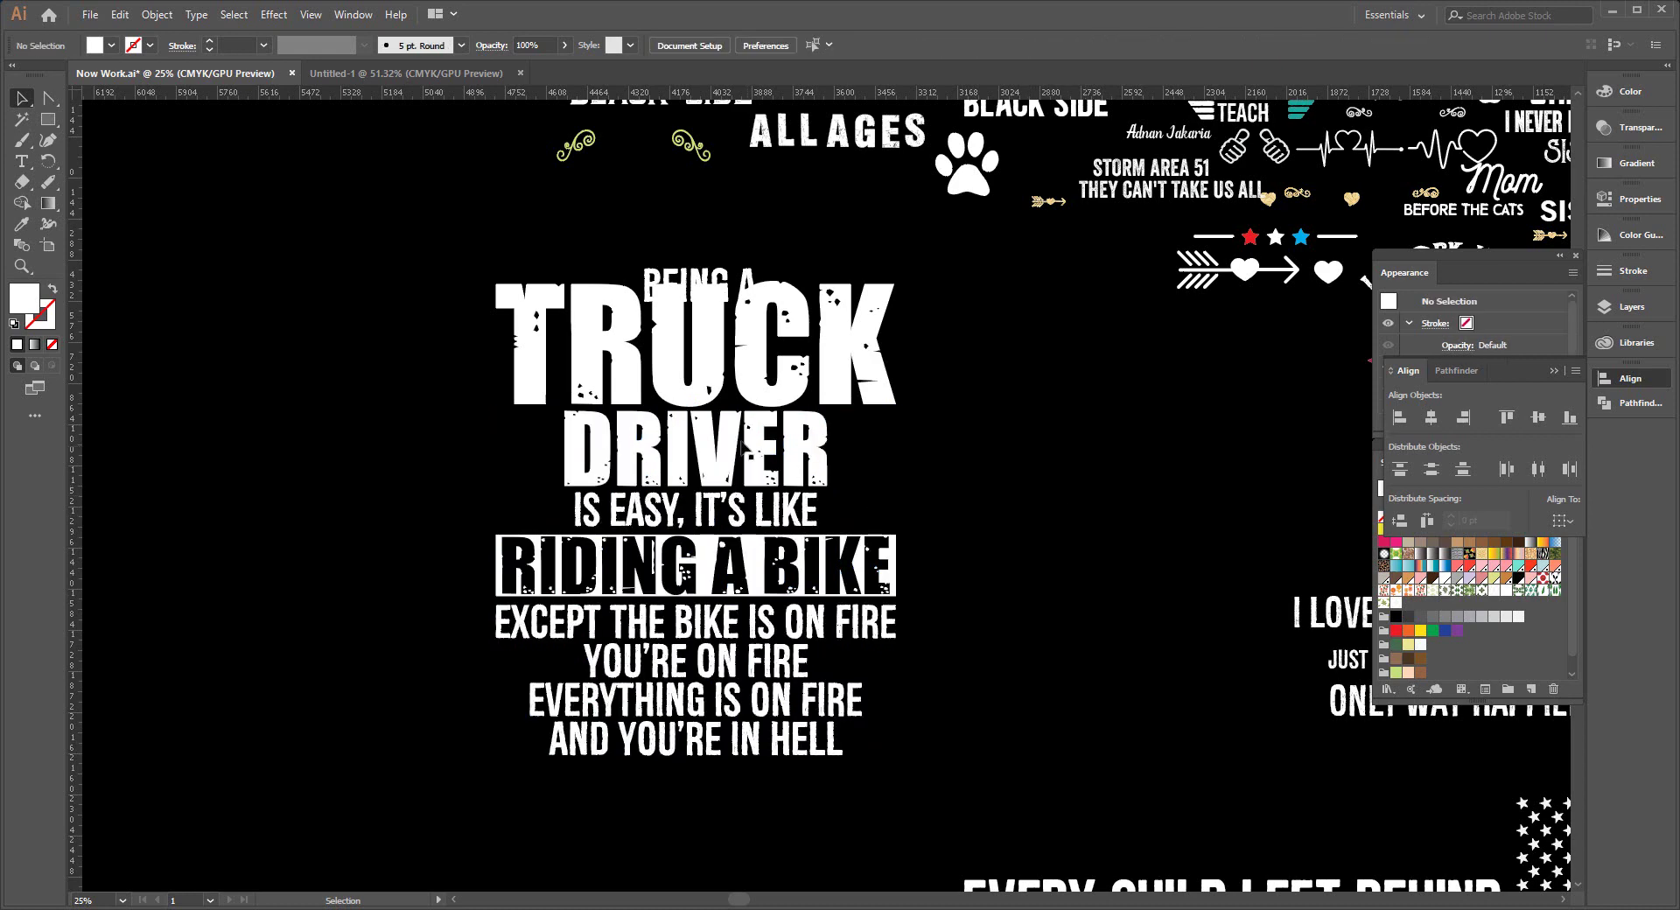
mouse_move(386, 360)
mouse_down()
mouse_move(607, 627)
mouse_move(858, 783)
mouse_up()
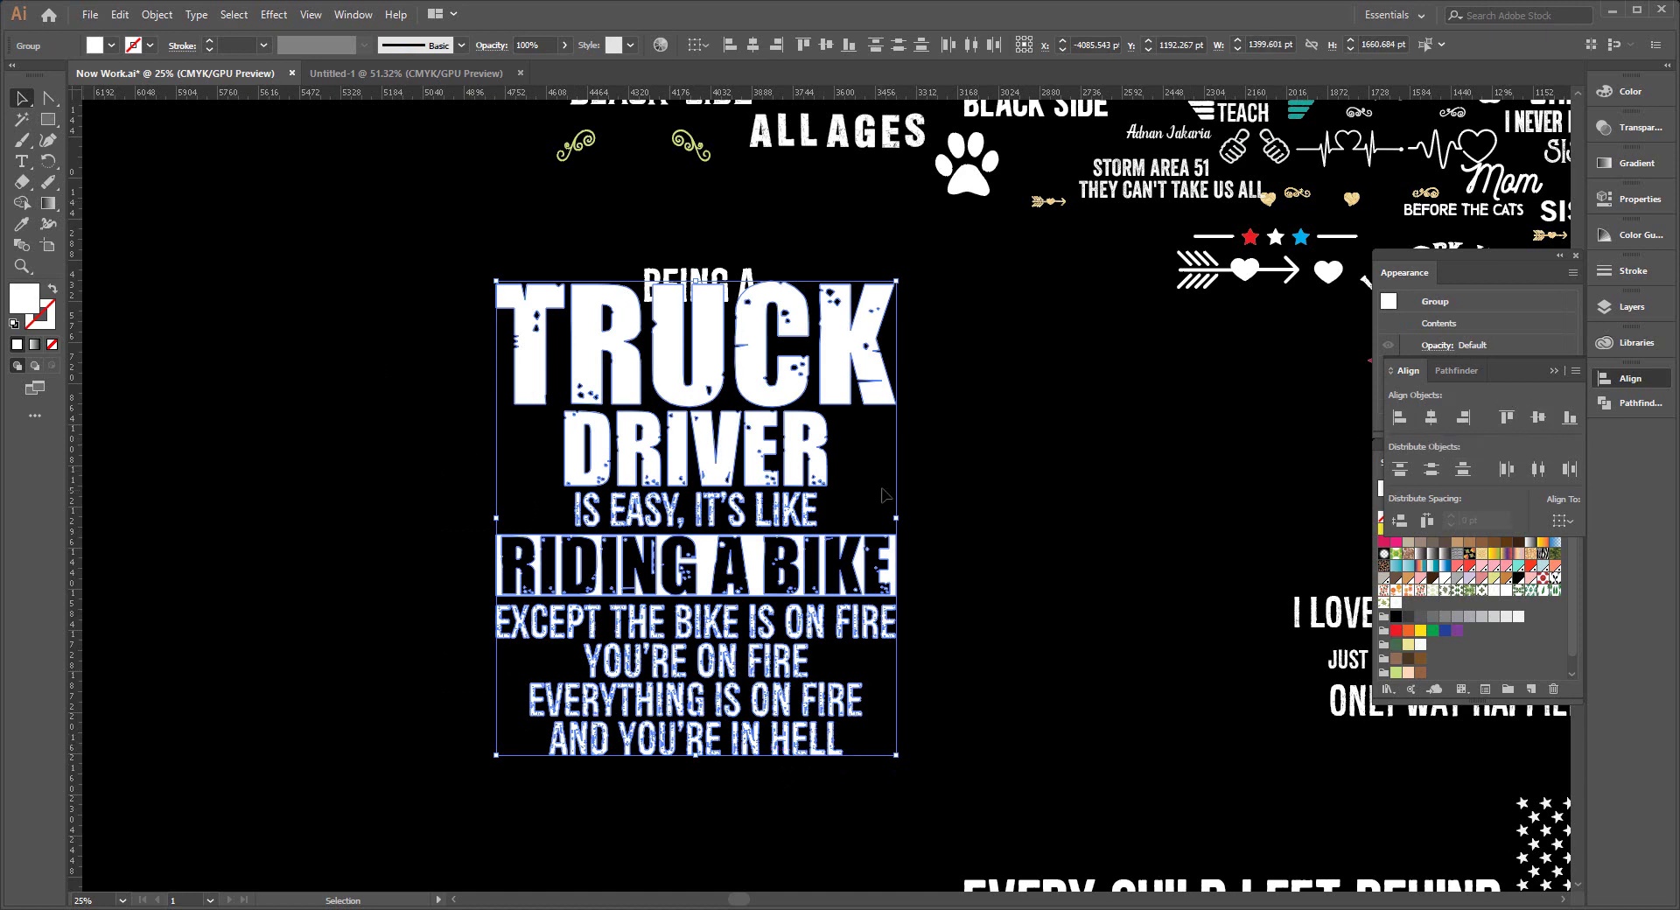
click(1187, 411)
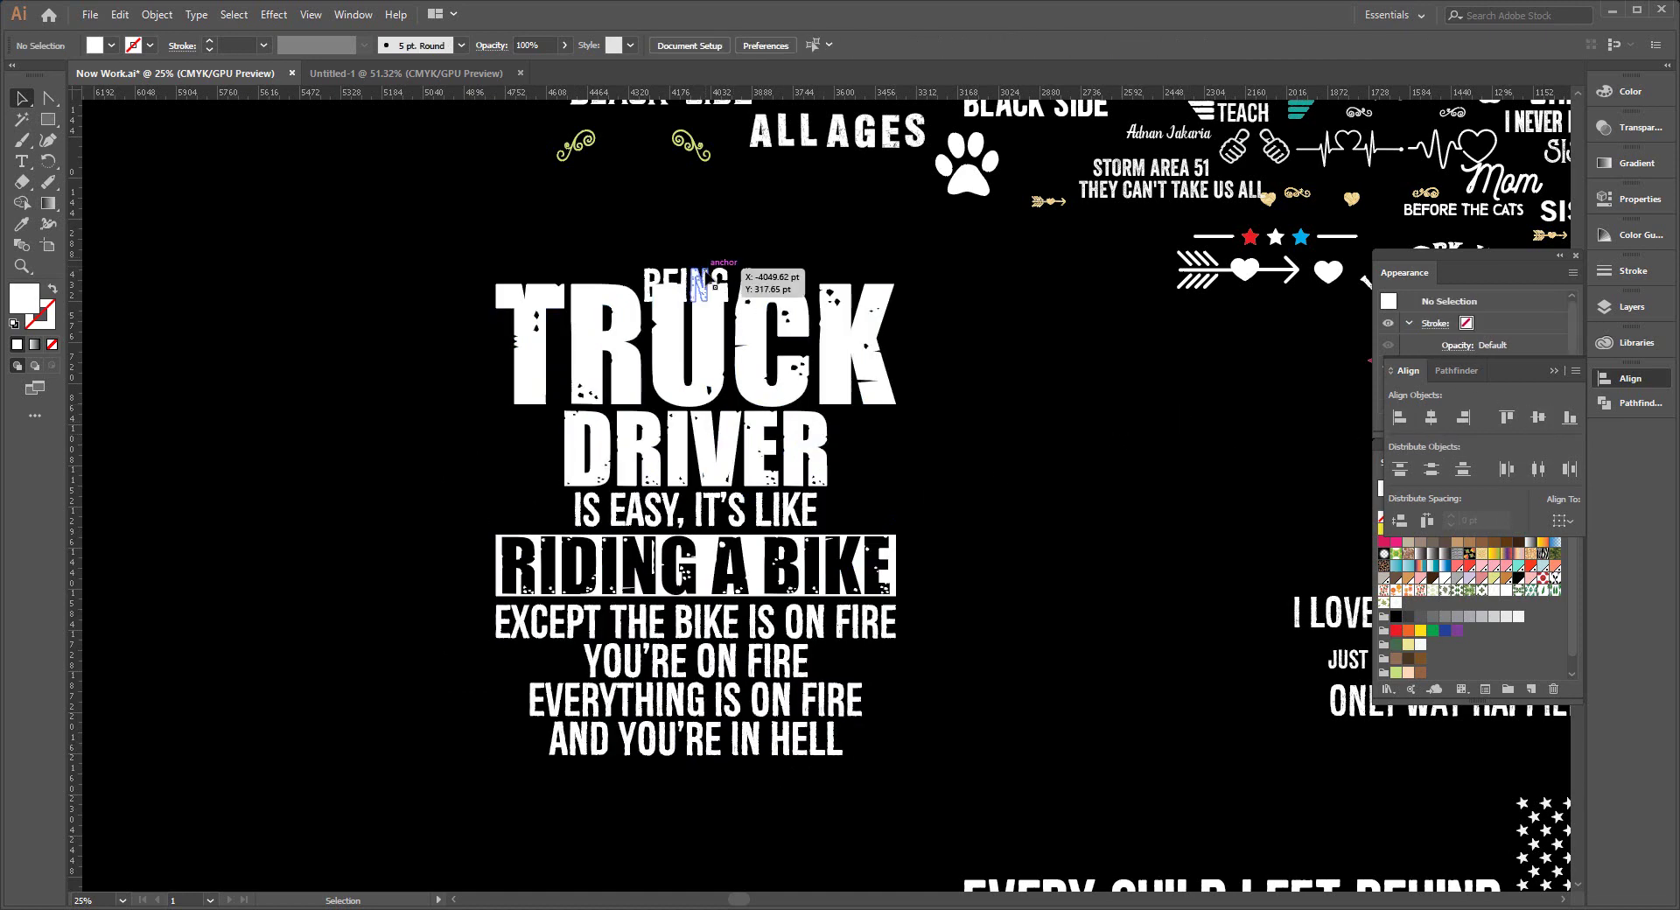
Move BEING A up above TRUCK and nudge it down two steps.
click(751, 278)
drag(752, 273, 750, 238)
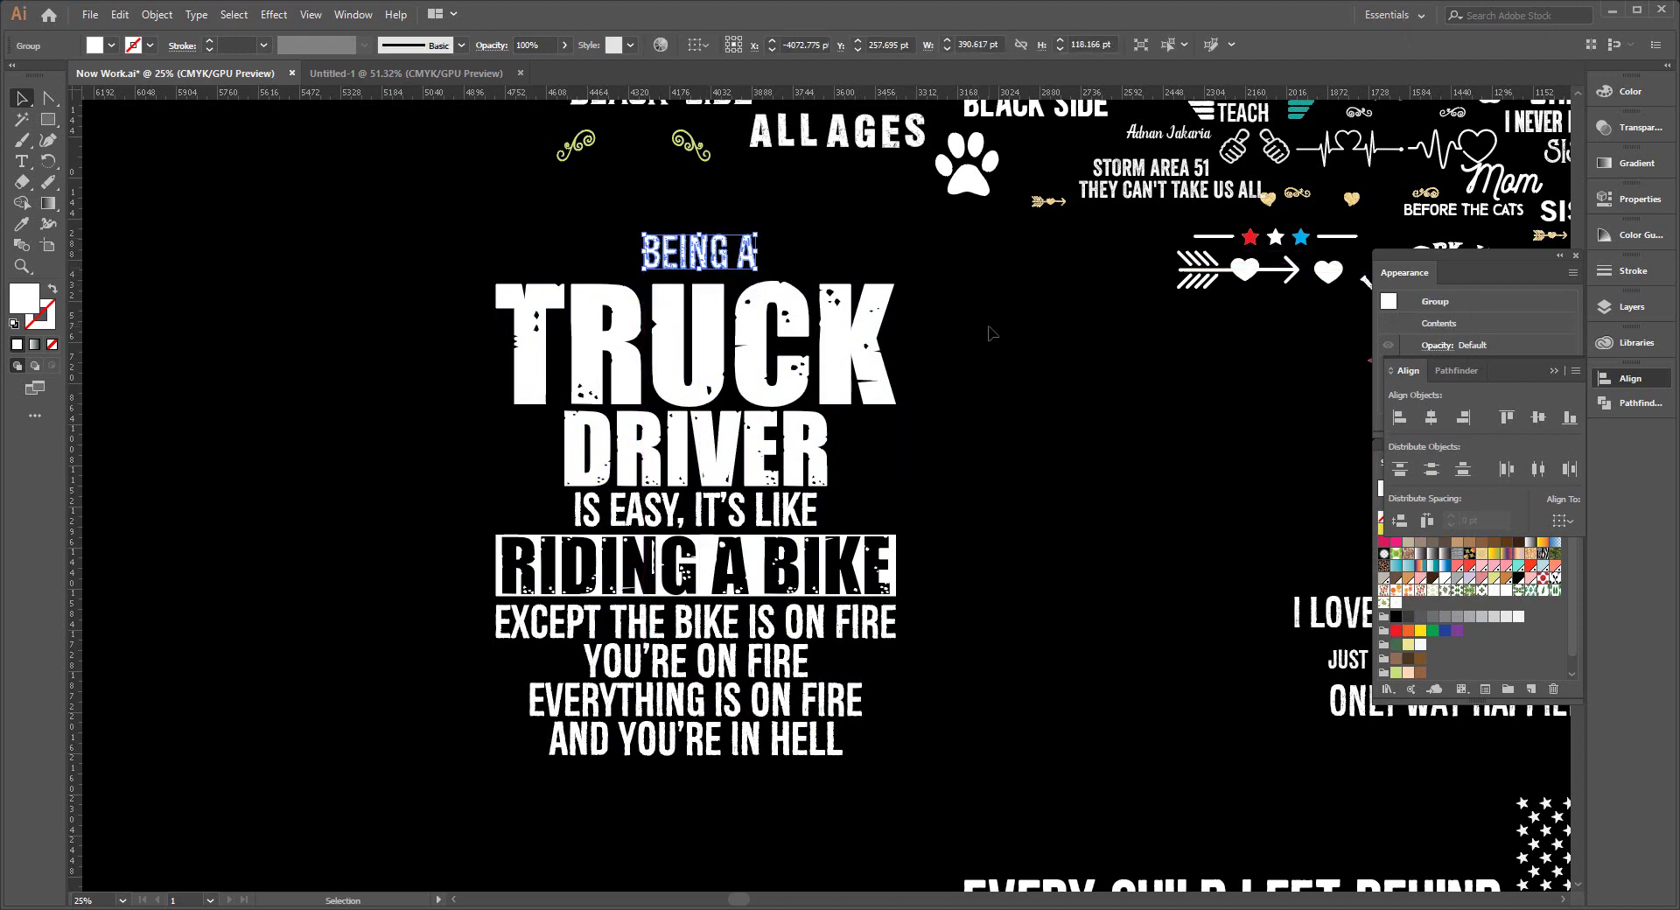
key(Down)
key(Down)
key(Down)
key(Down)
key(Down)
key(Down)
key(Down)
key(Down)
key(Down)
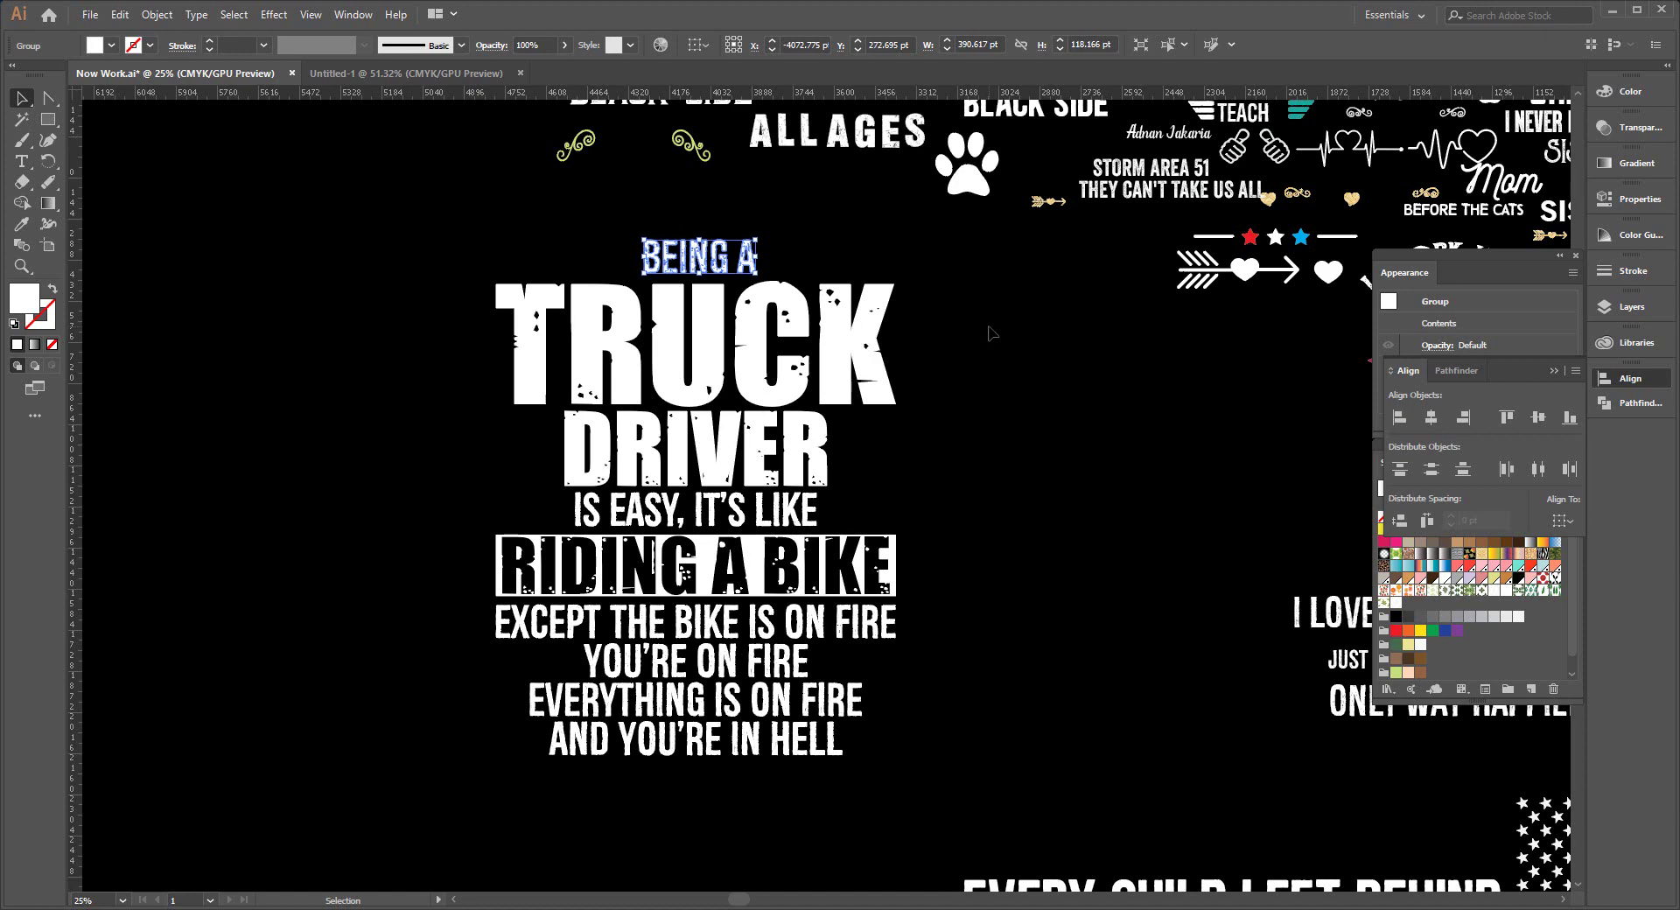
key(Down)
key(Down)
key(Down)
key(Down)
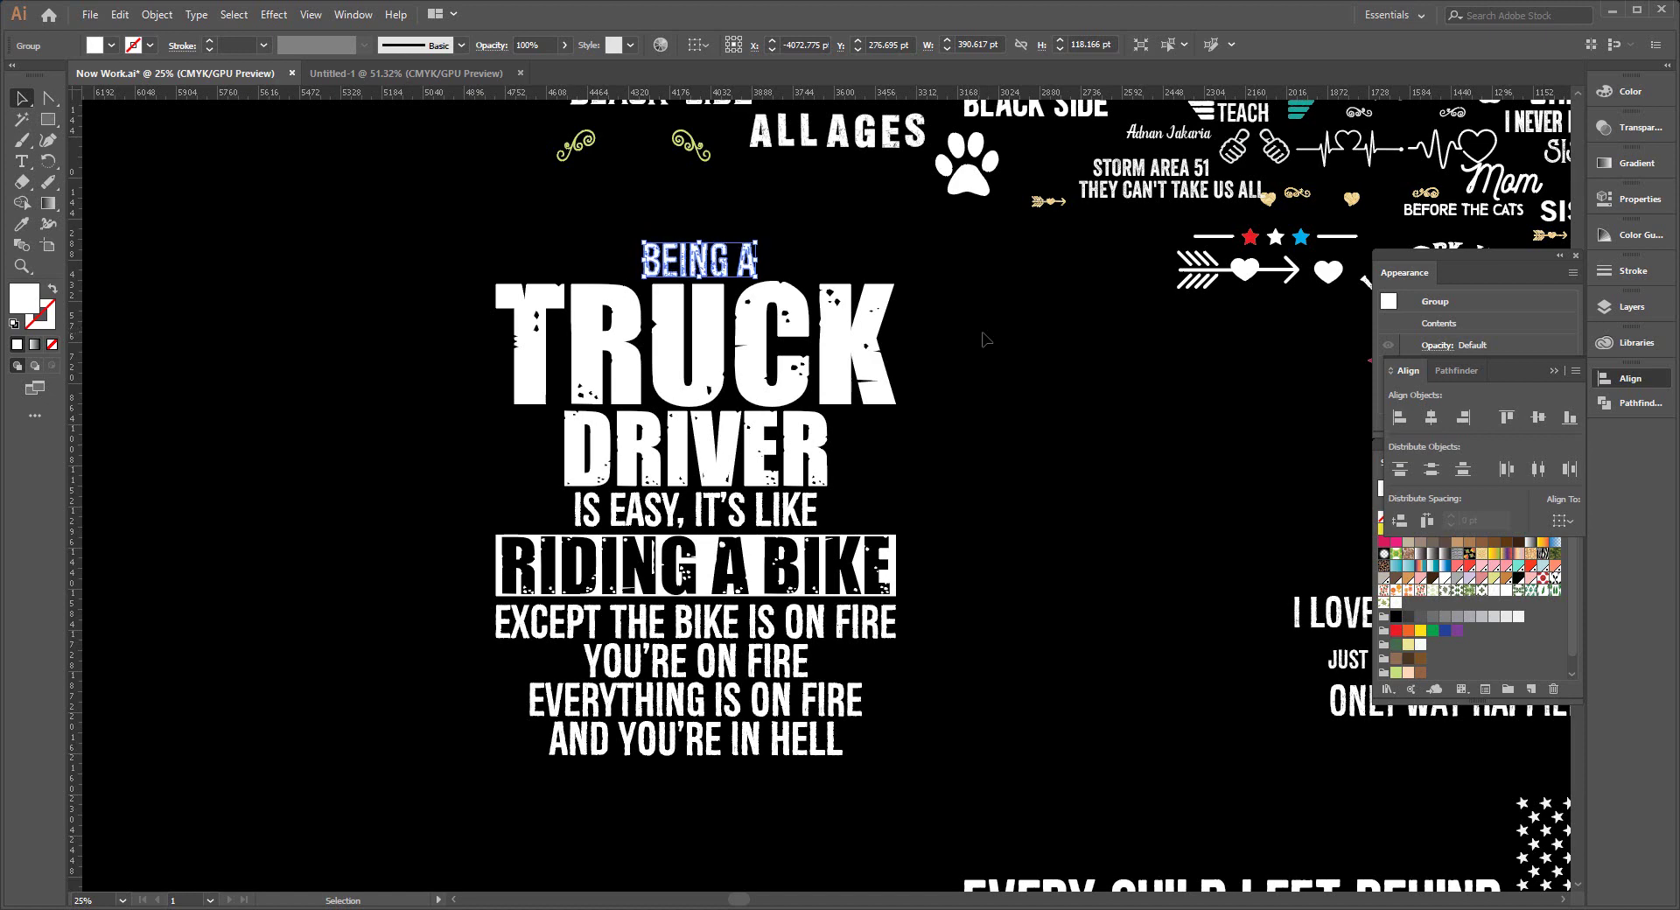
click(999, 338)
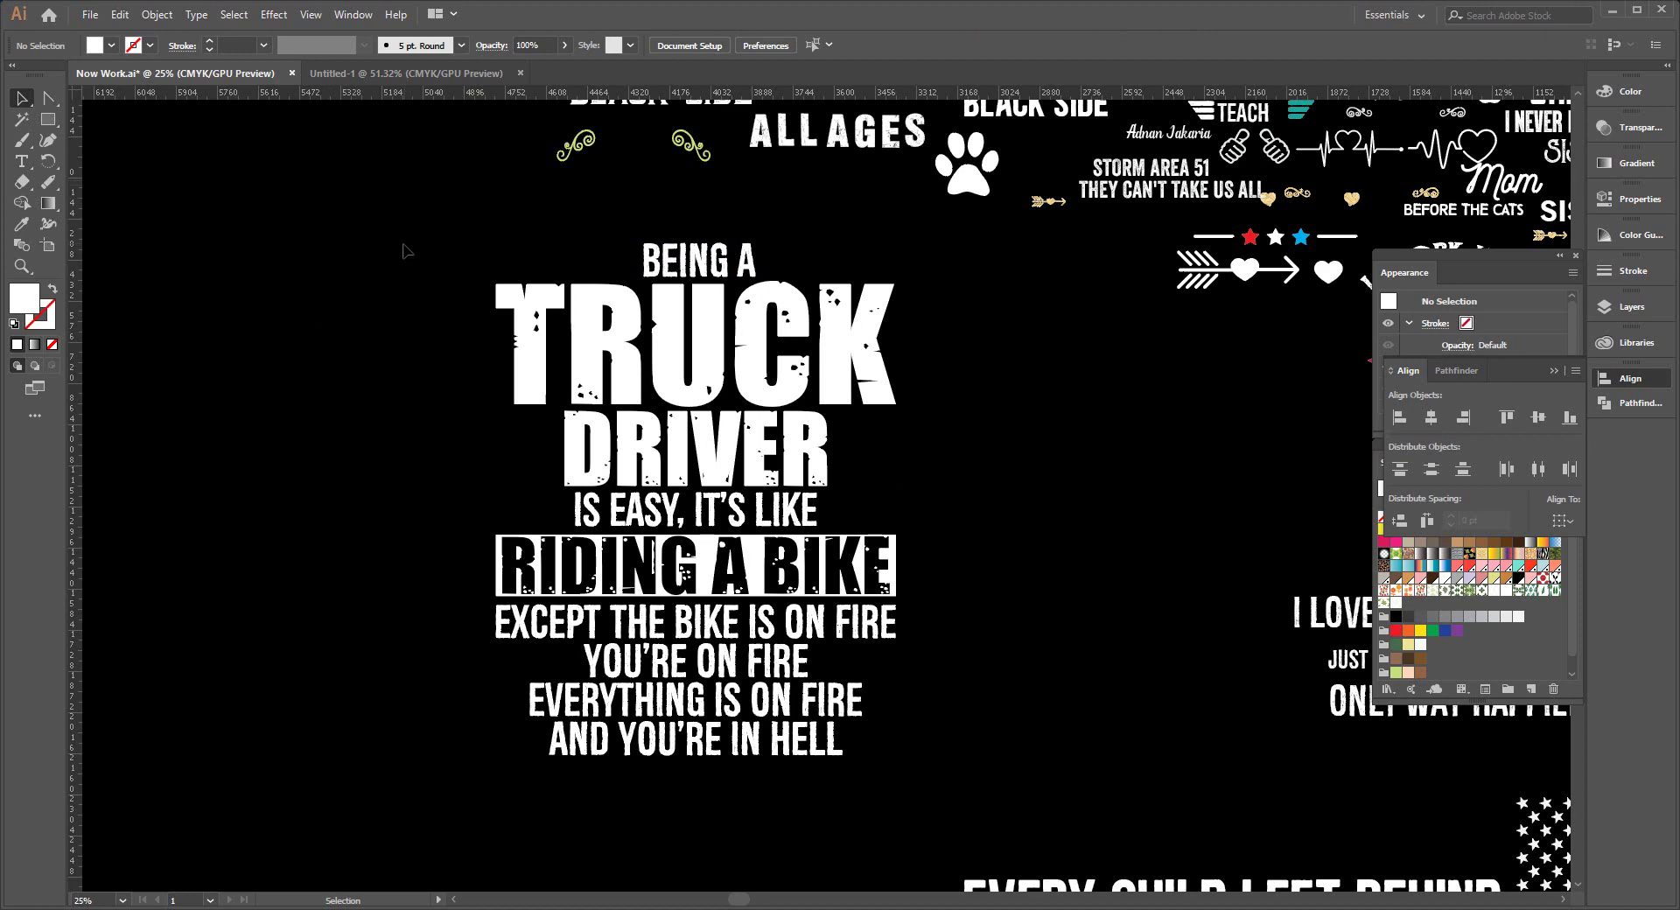
Centre every quote line horizontally with Horizontal Align Center.
drag(404, 251, 875, 786)
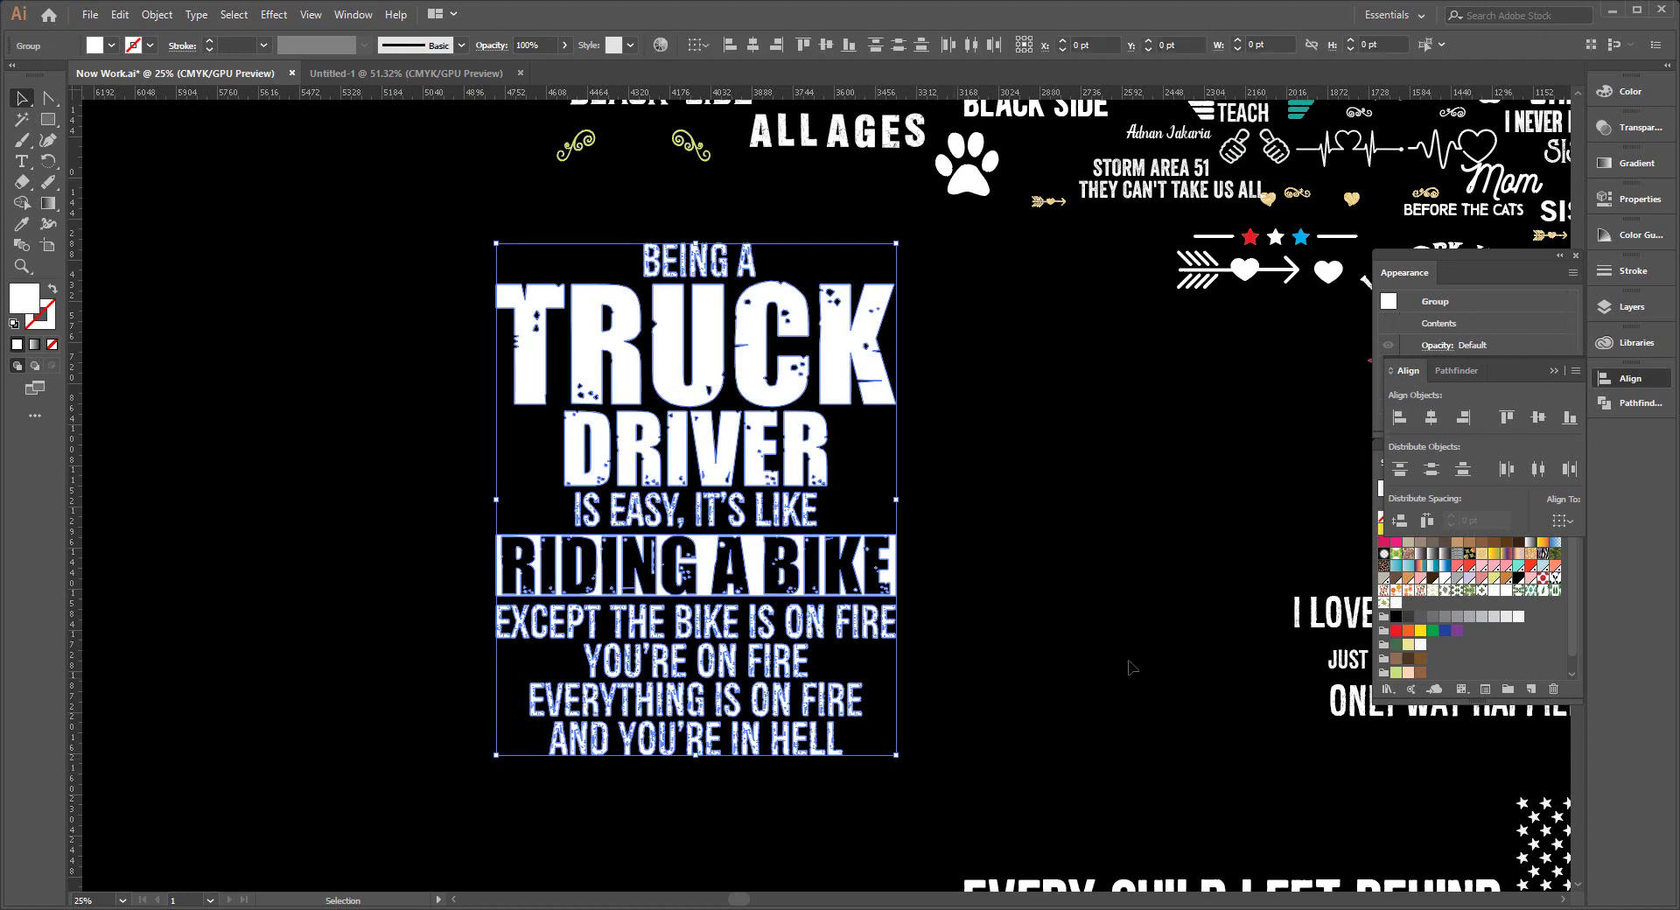
click(1431, 418)
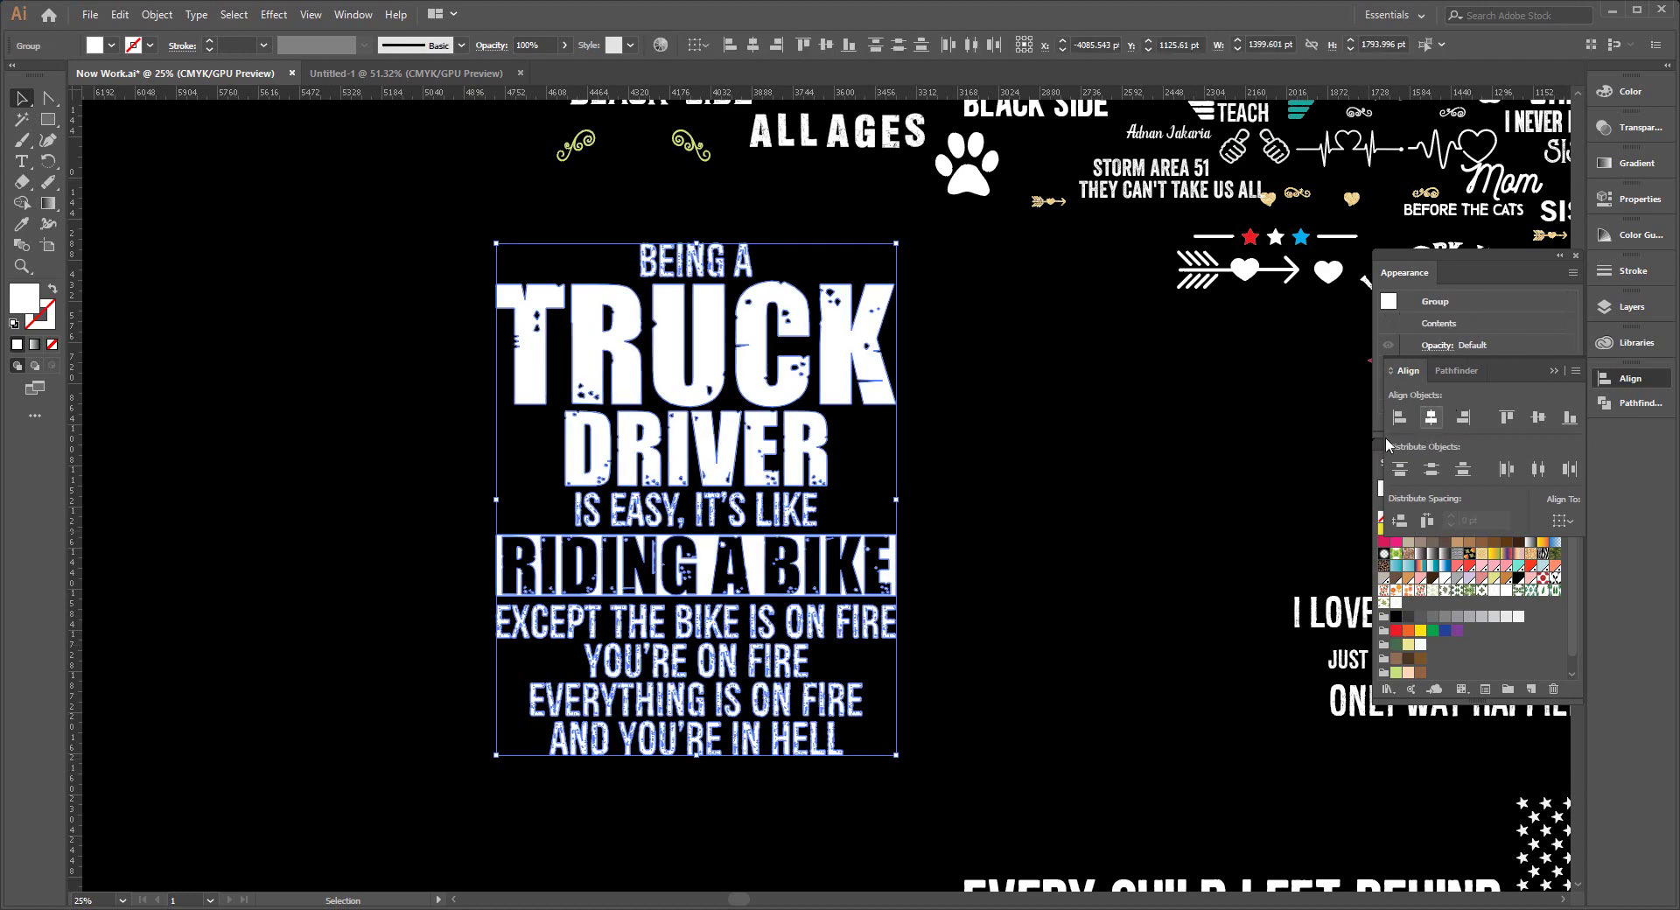
click(929, 411)
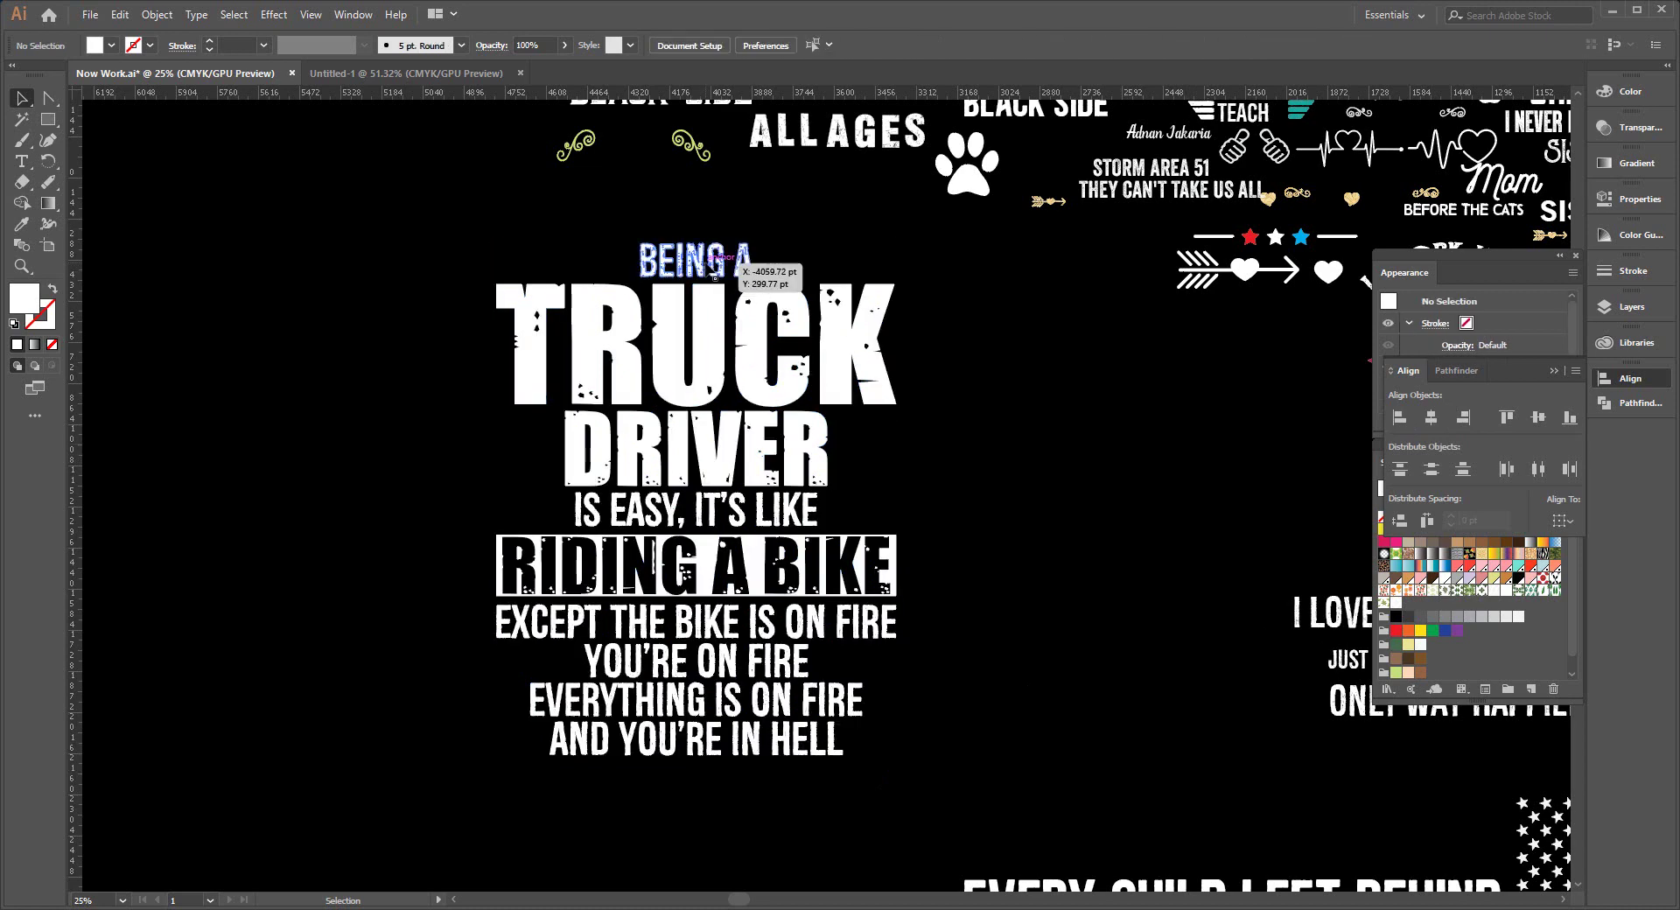
click(744, 261)
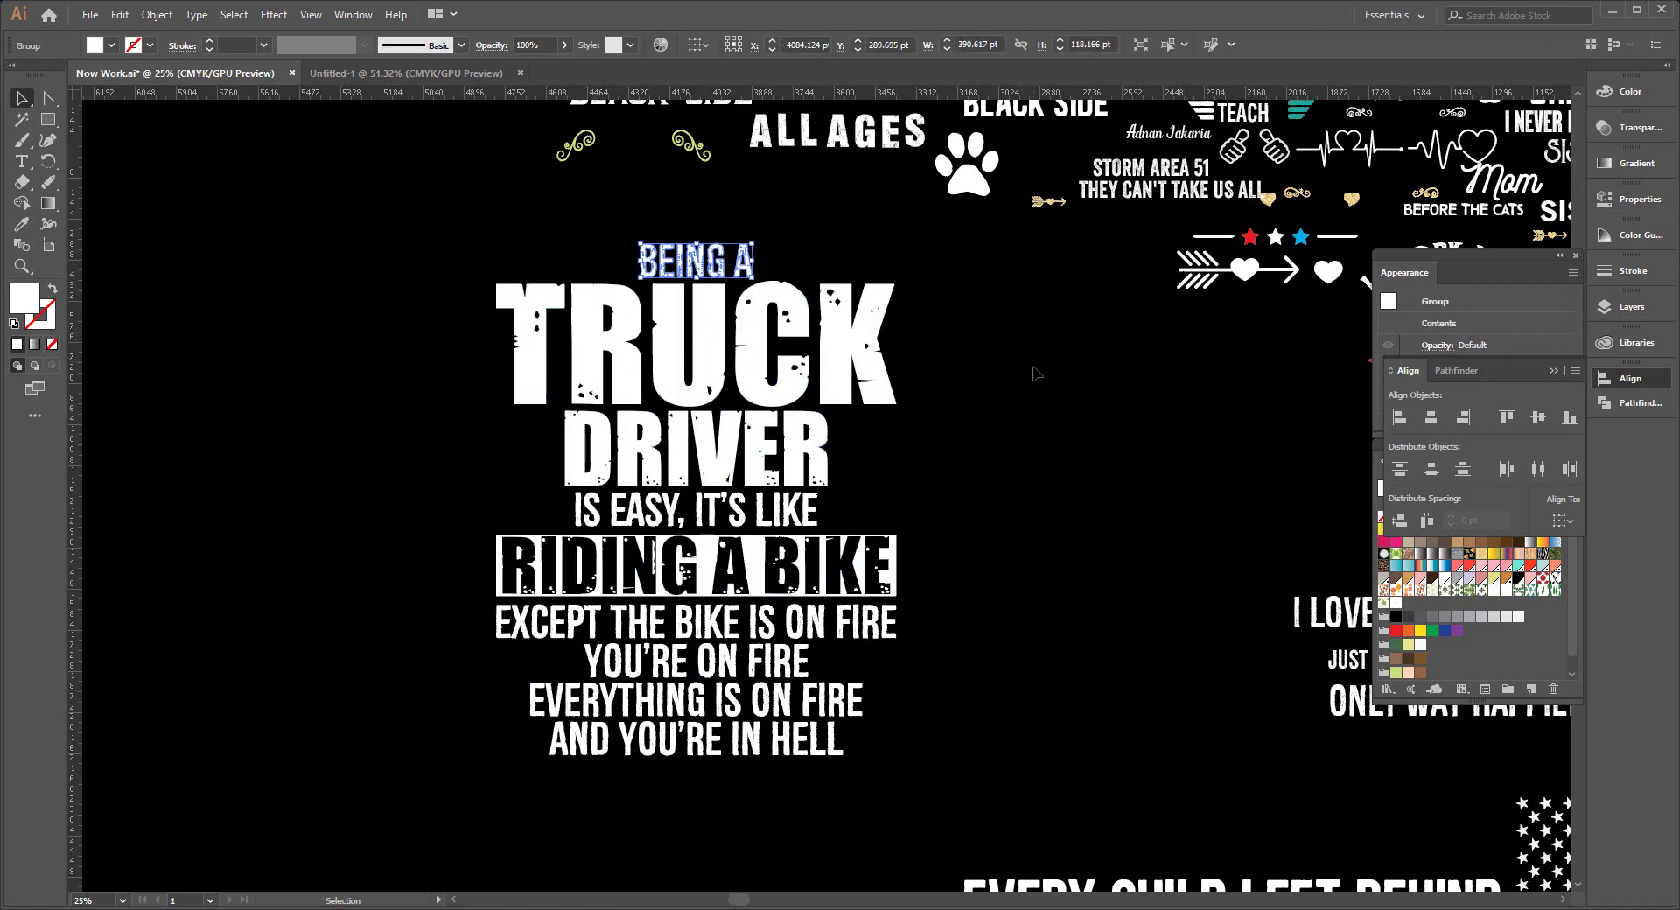
drag(404, 363, 606, 440)
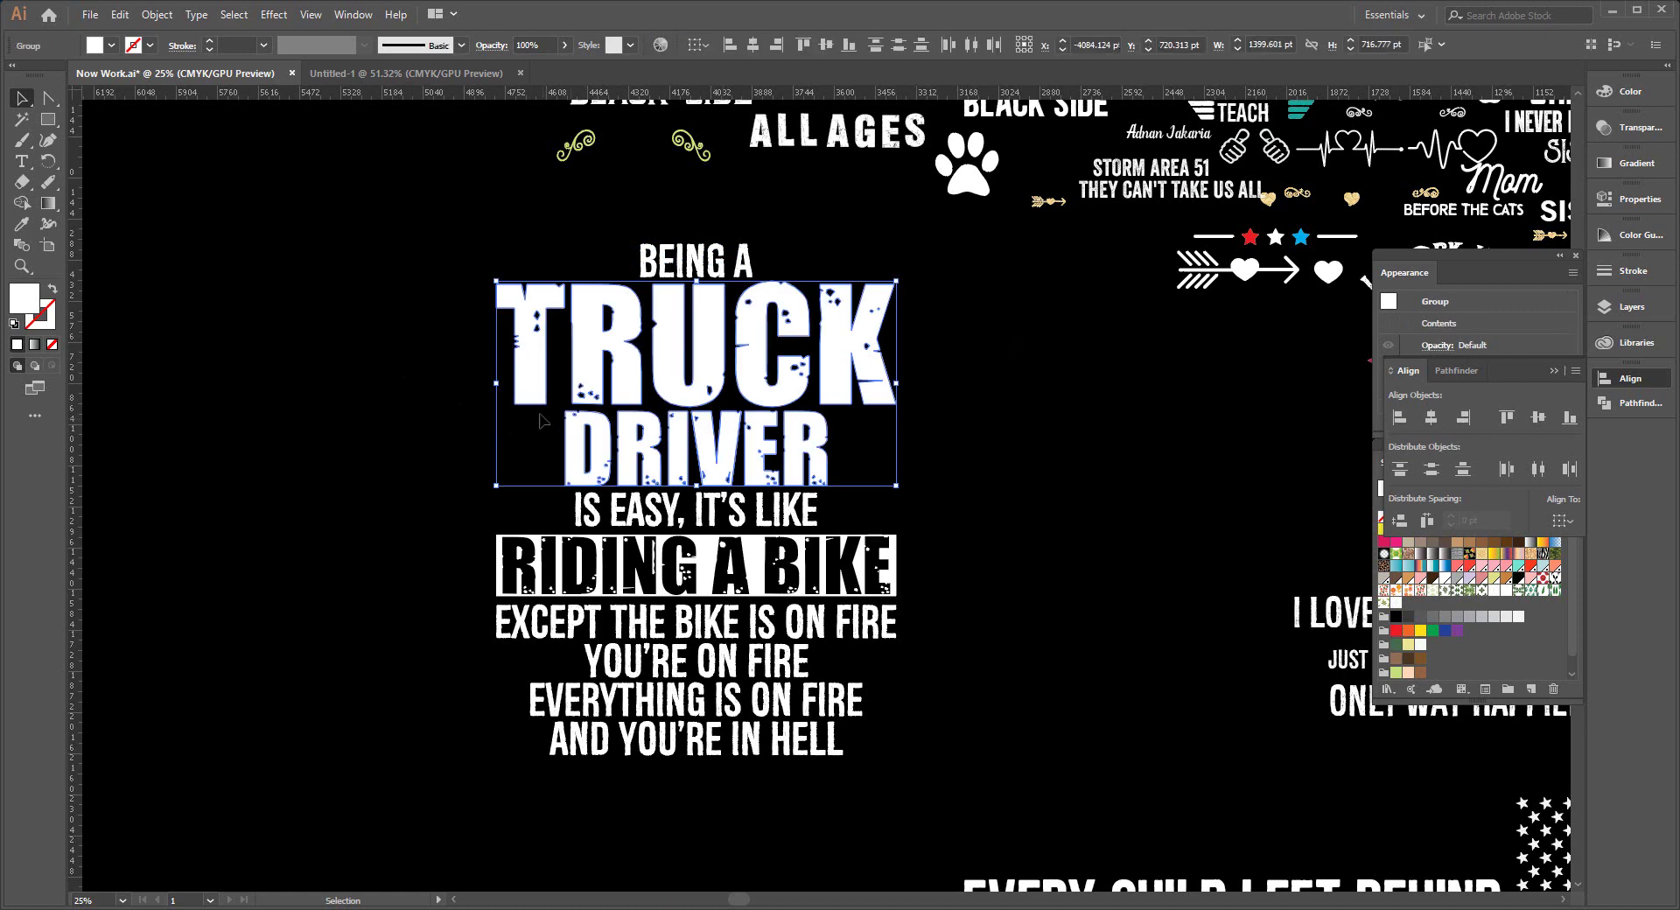
Fill TRUCK DRIVER and the RIDING A BIKE banner with orange from the Fill swatches.
click(111, 45)
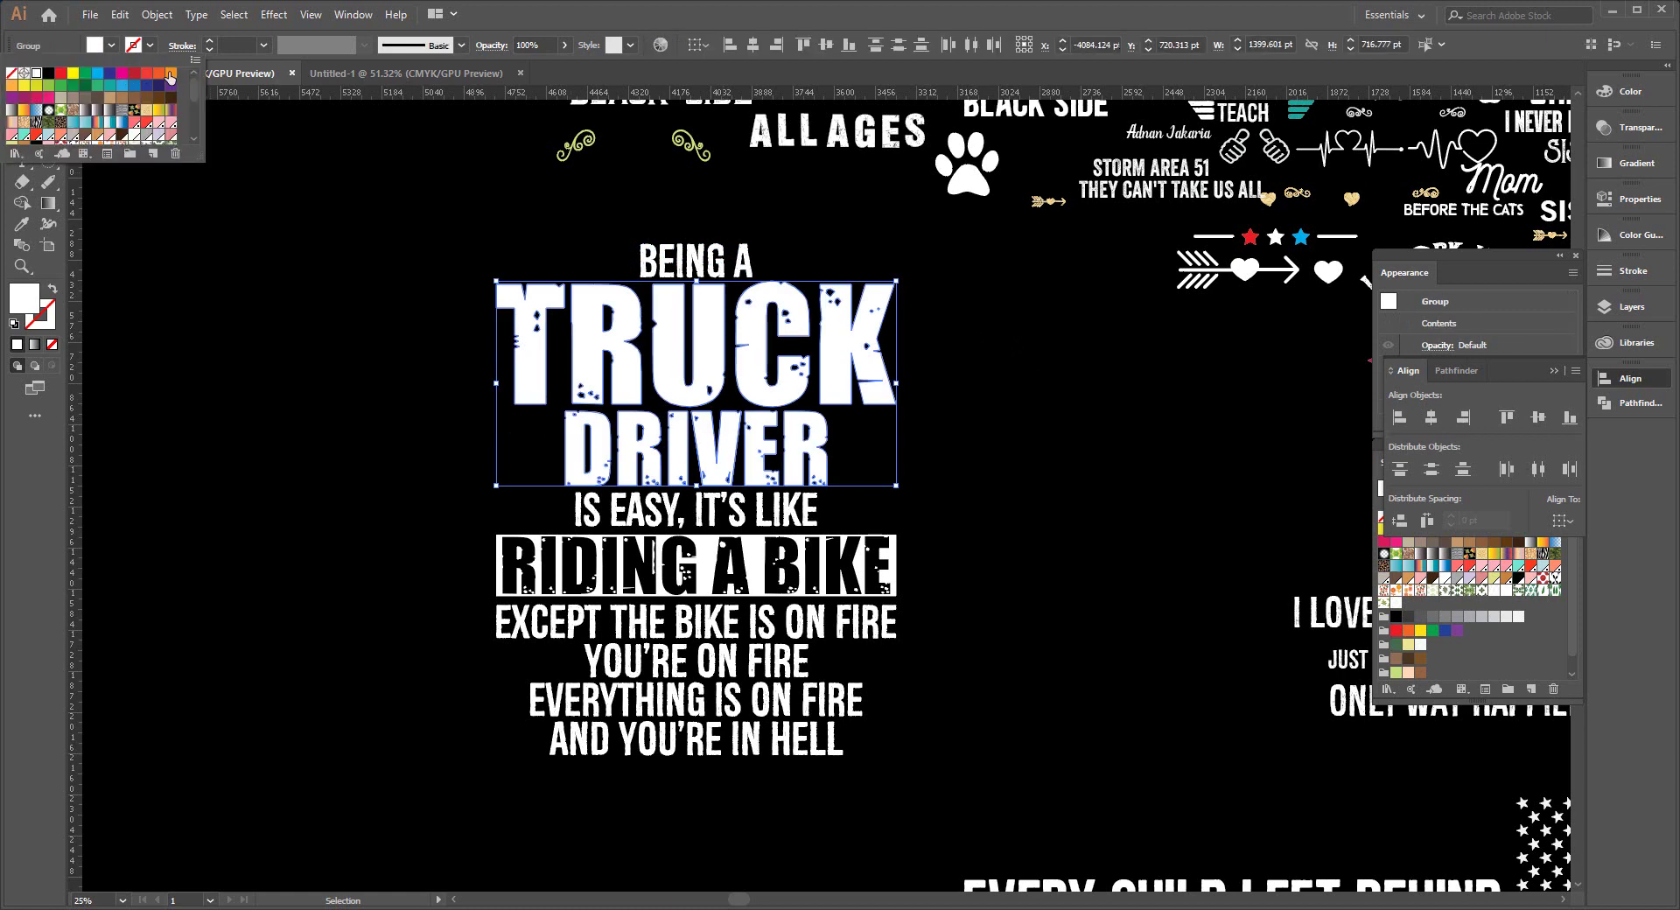
click(170, 77)
click(266, 385)
click(595, 578)
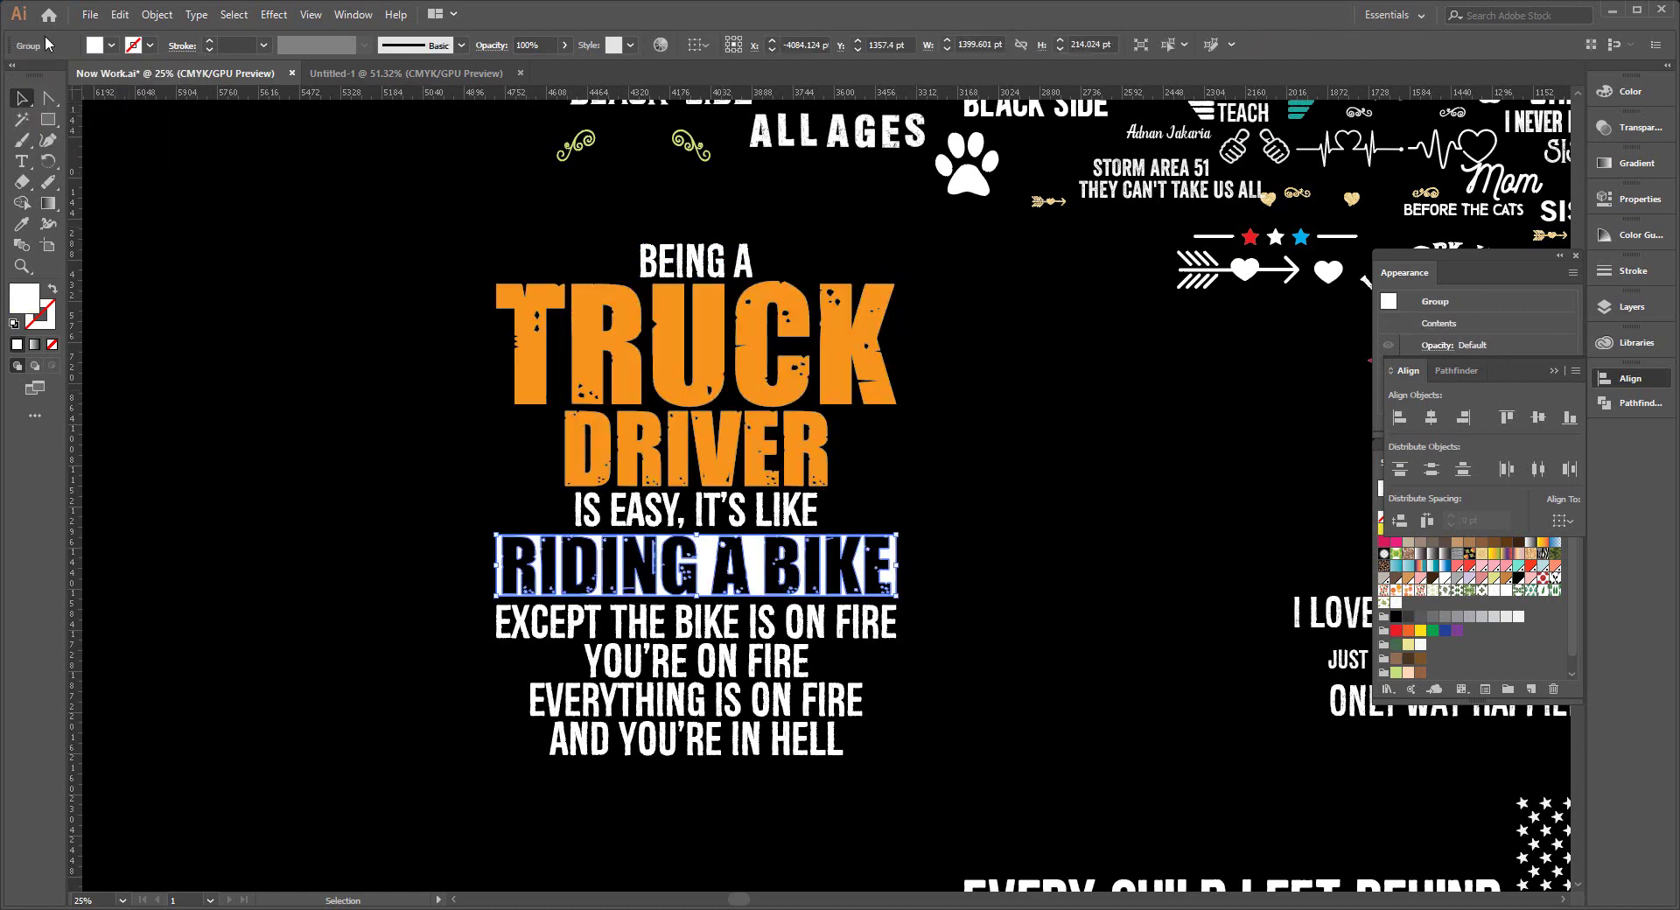
click(87, 48)
click(163, 77)
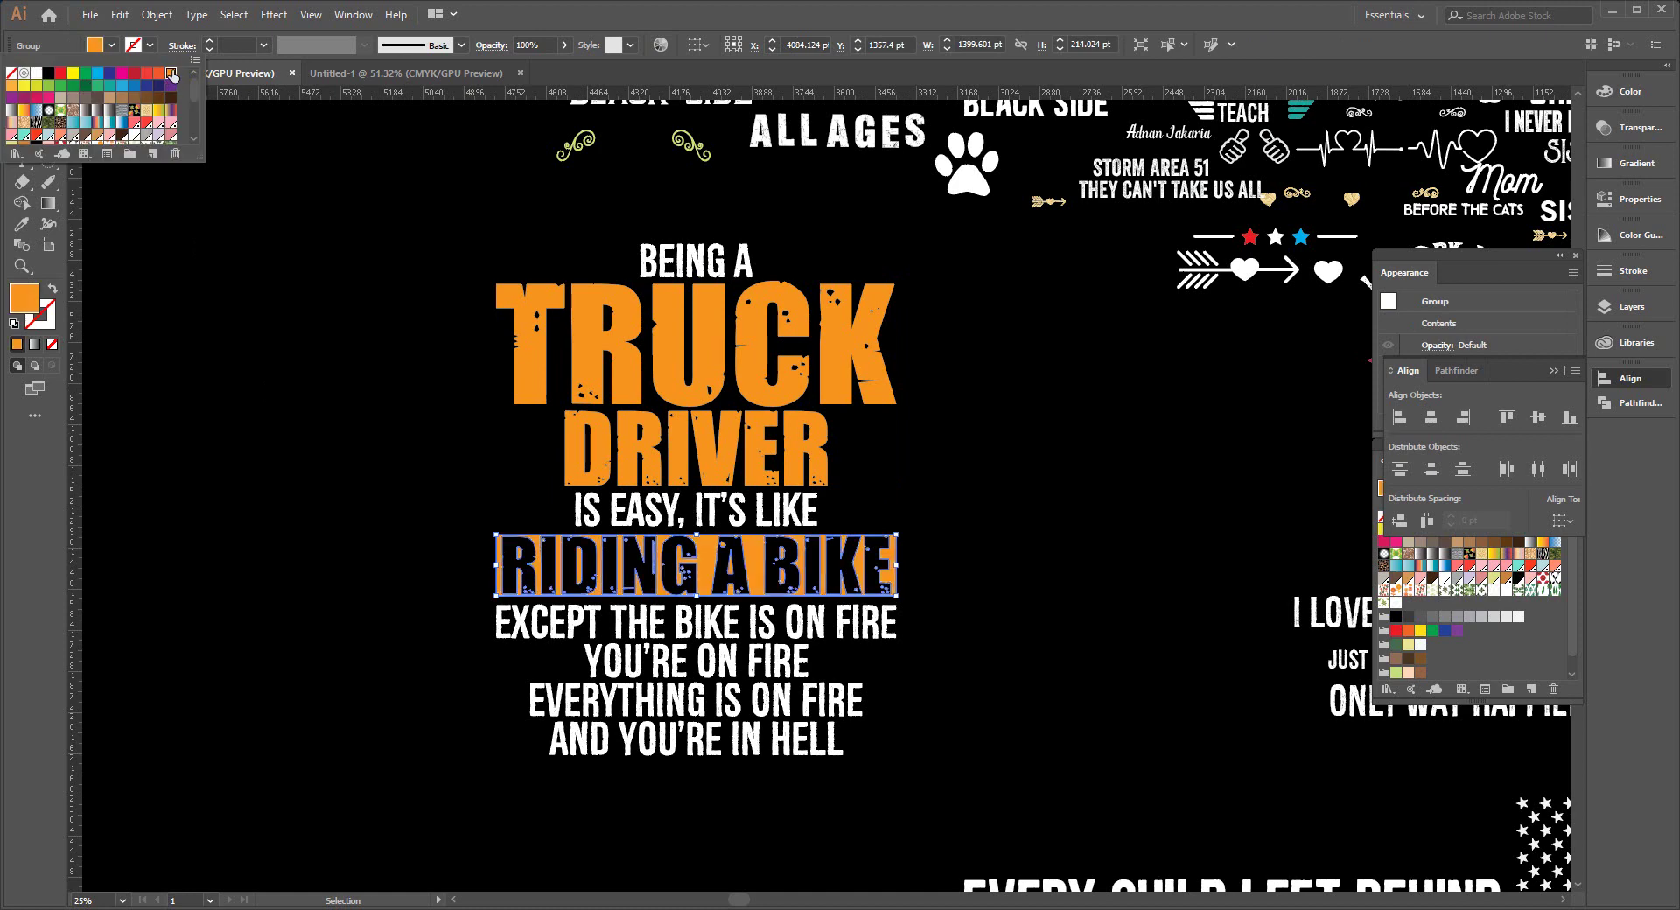
Deselect, then marquee-select and deselect the quote block to check the colours.
click(245, 380)
click(246, 385)
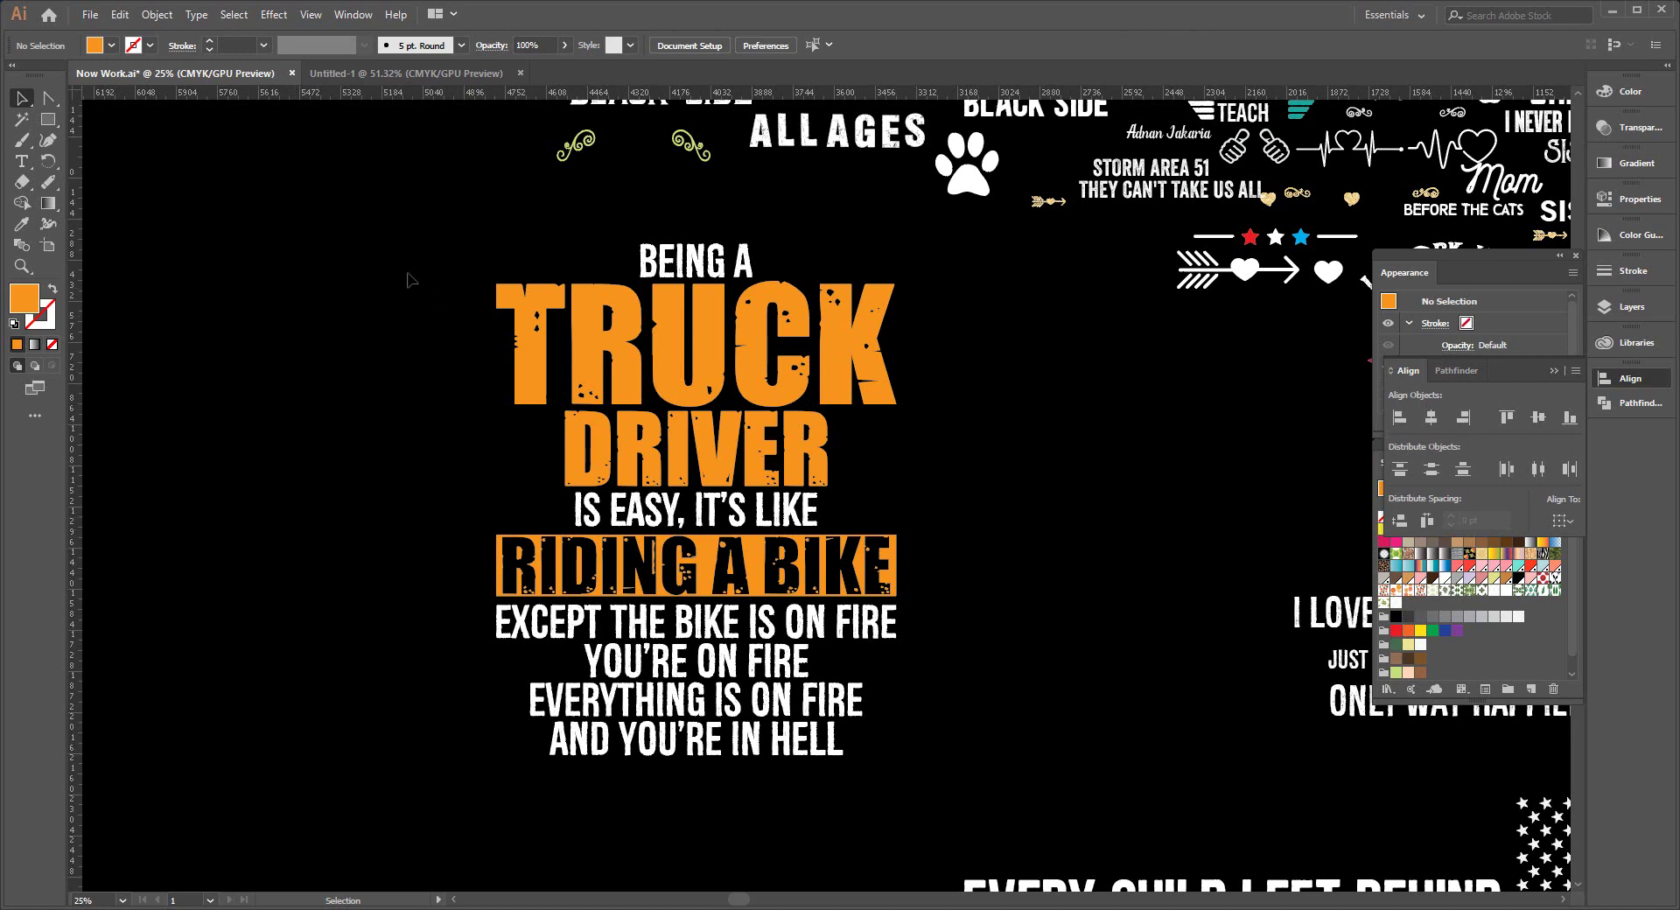
drag(398, 263, 840, 798)
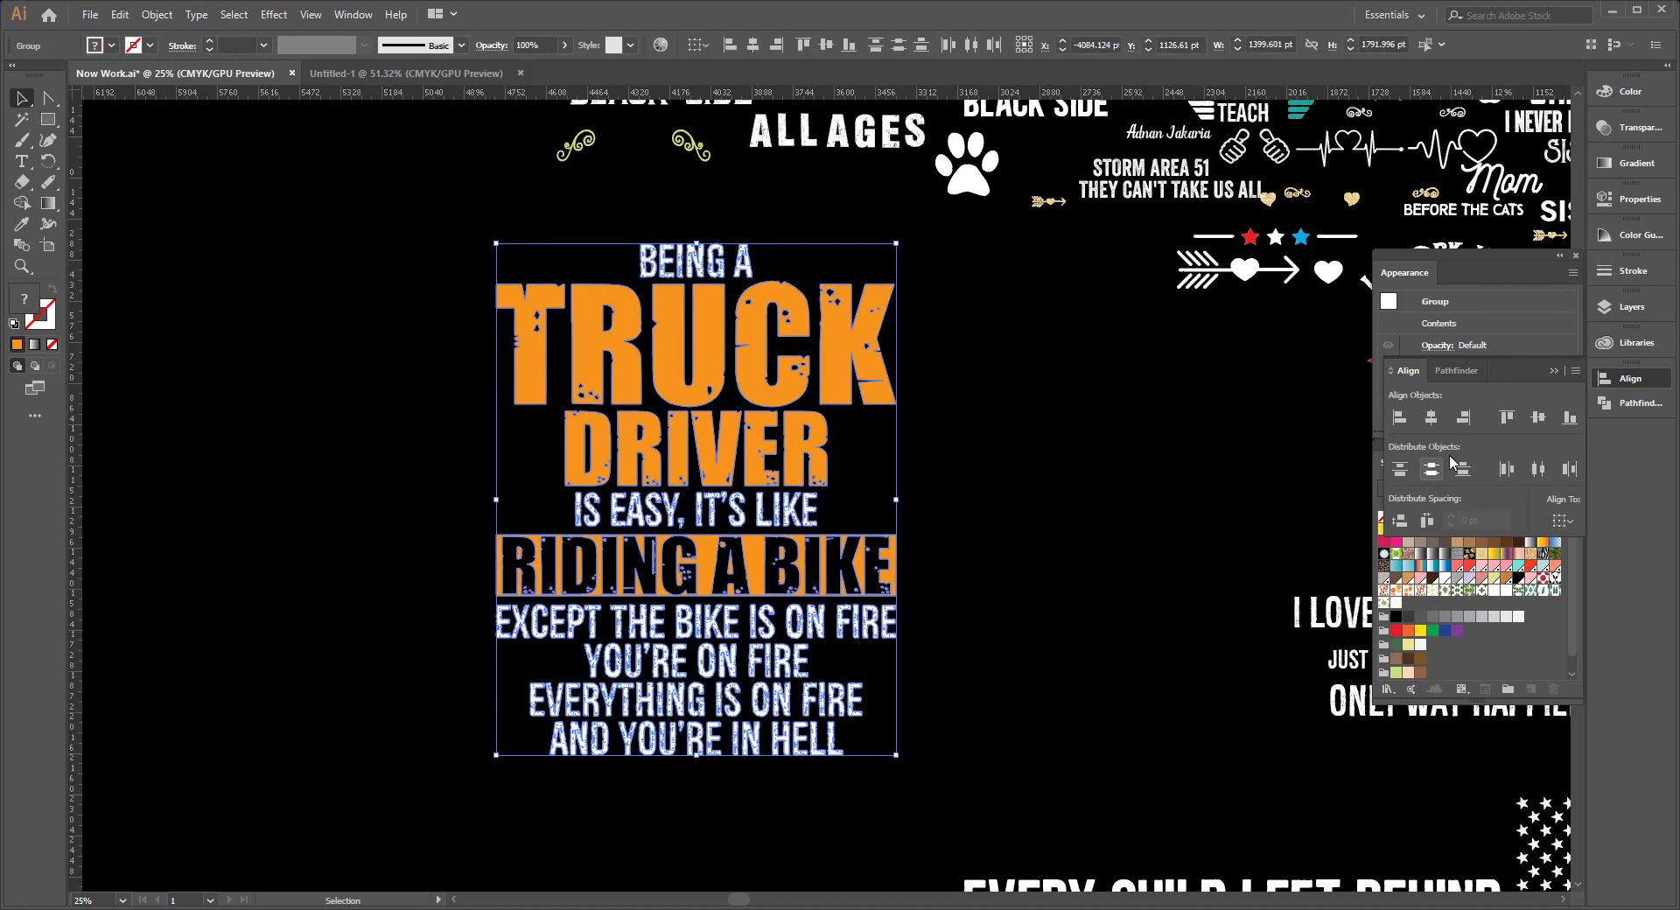
click(1067, 421)
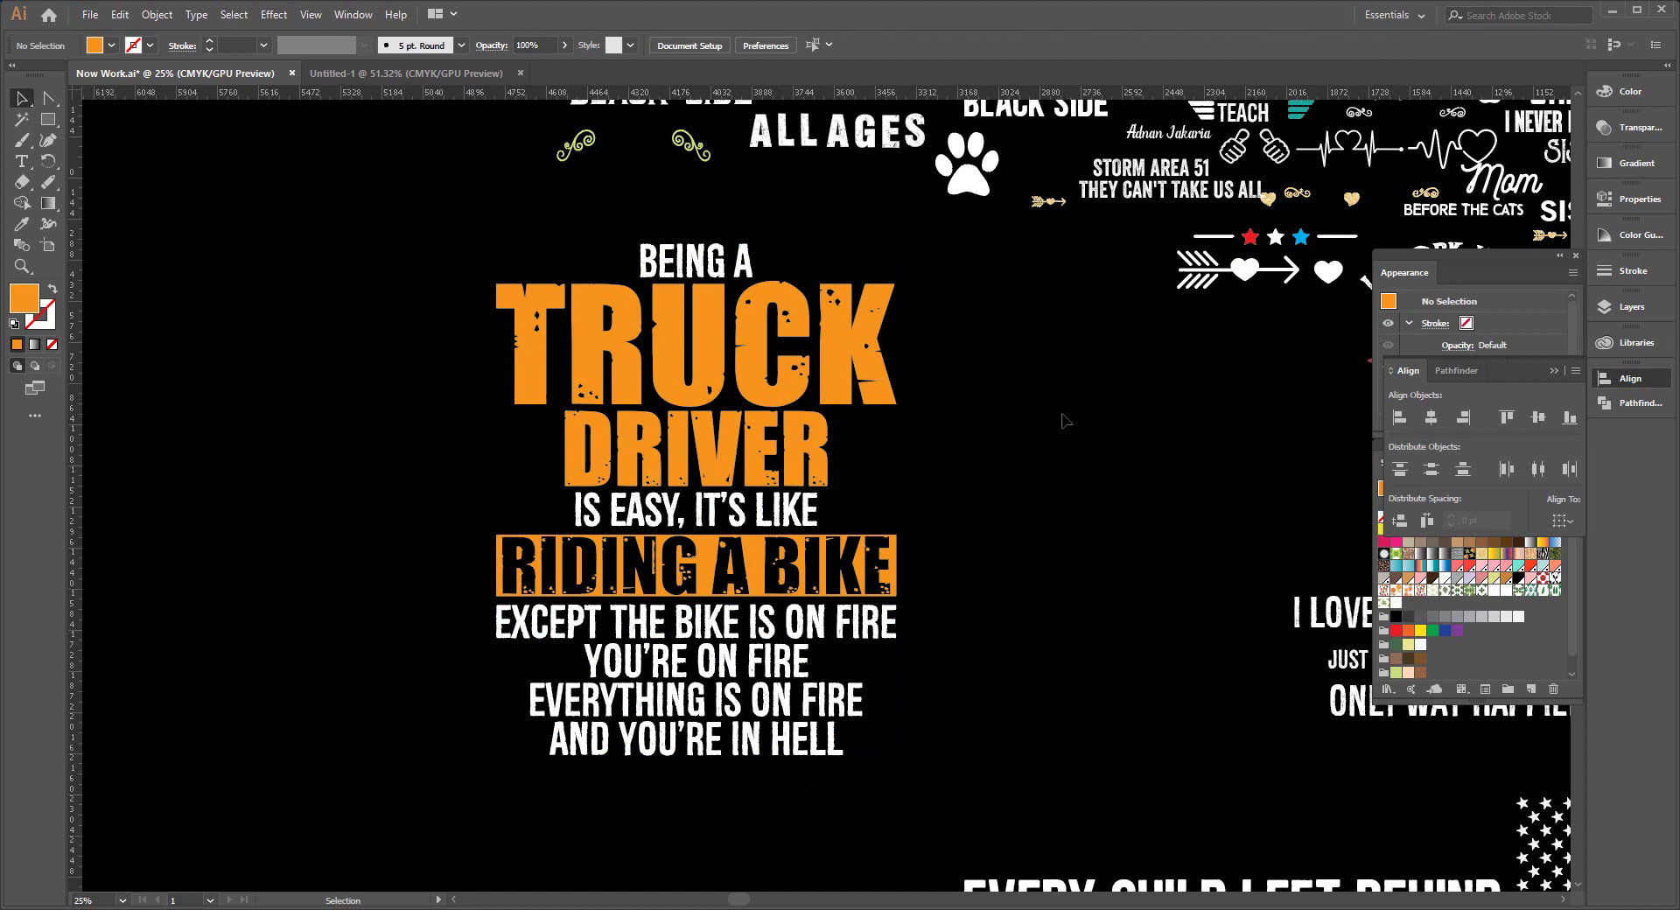
Draw a thin orange bar left of BEING A and line it up with the text.
scroll(1043, 424, up, 3)
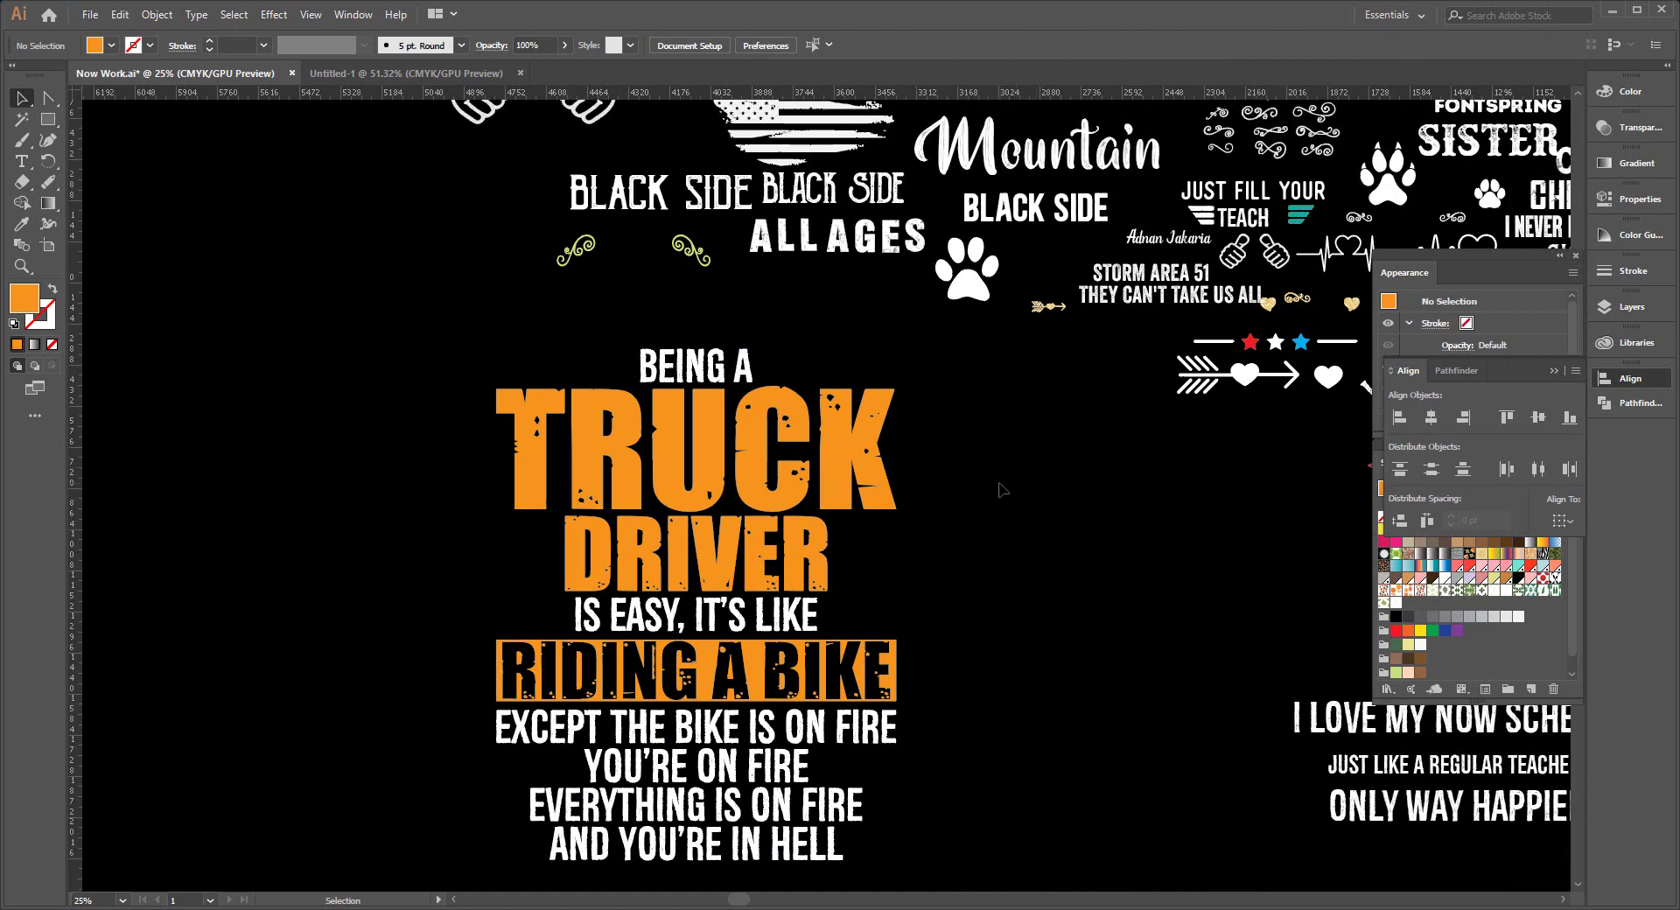
scroll(1060, 492, down, 1)
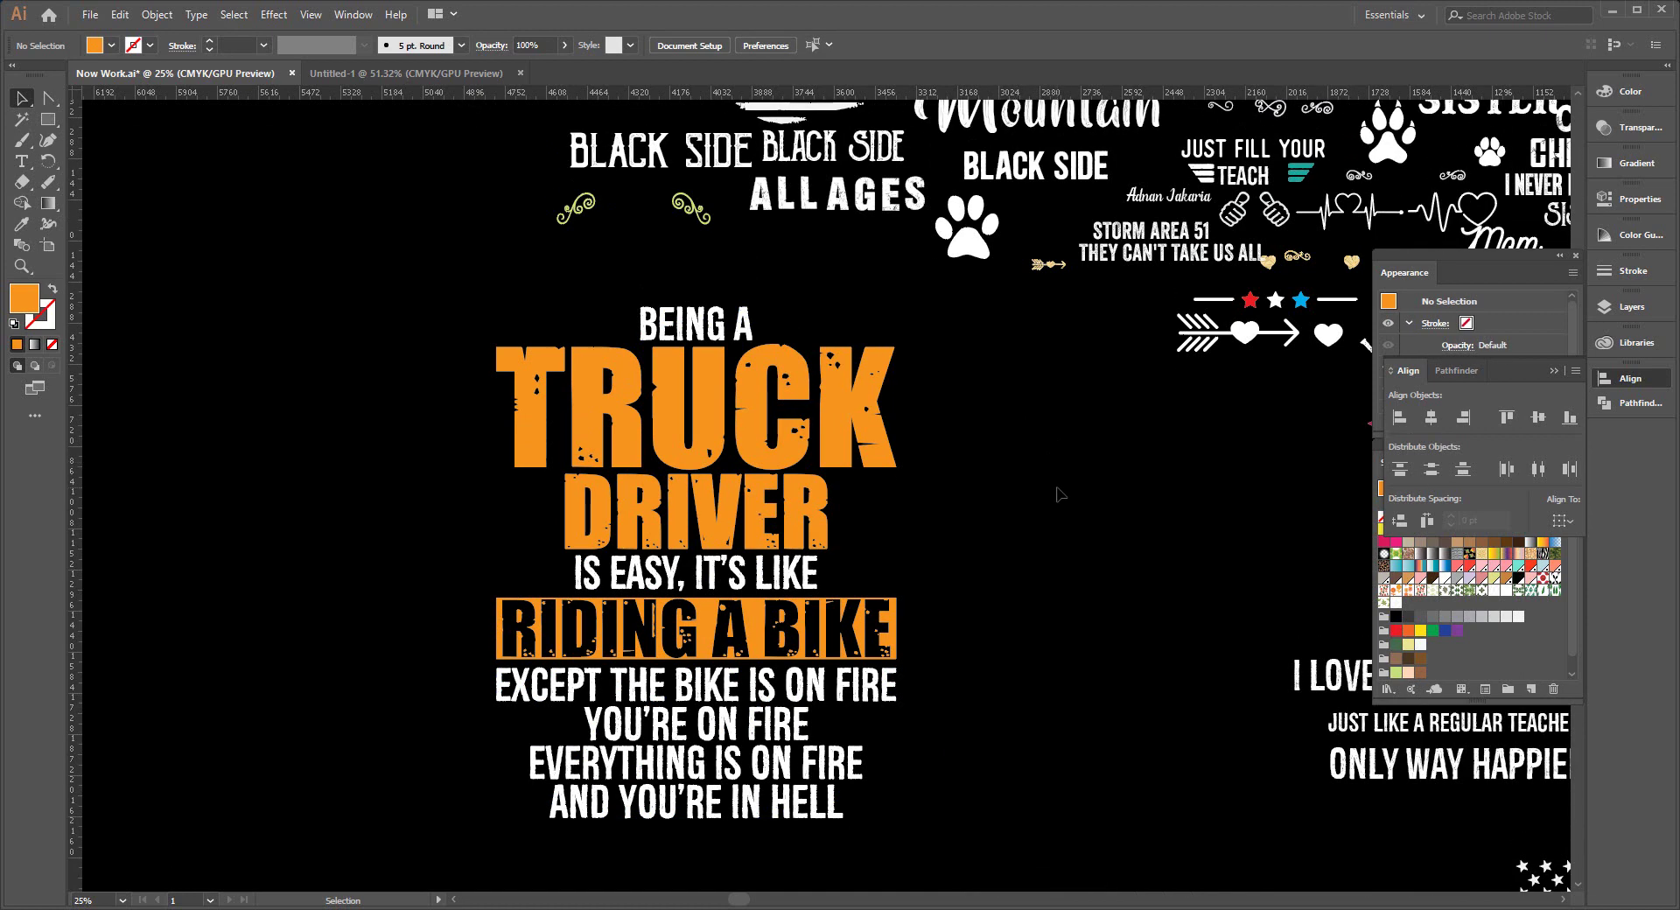
scroll(1057, 490, up, 1)
scroll(1059, 494, up, 2)
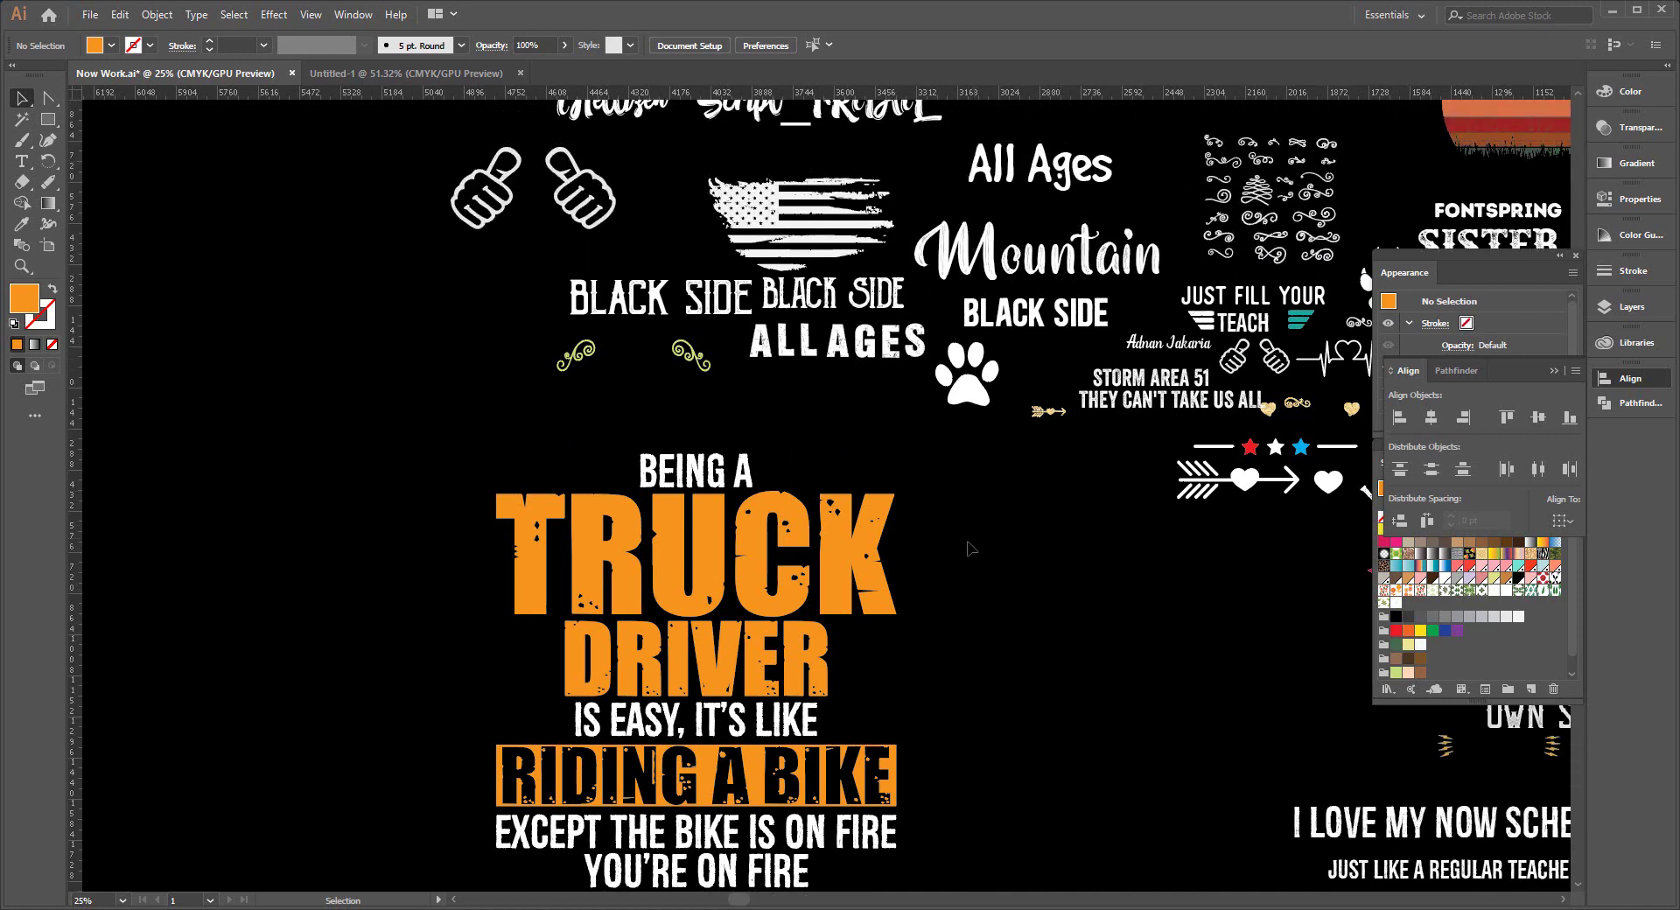
scroll(1026, 500, down, 2)
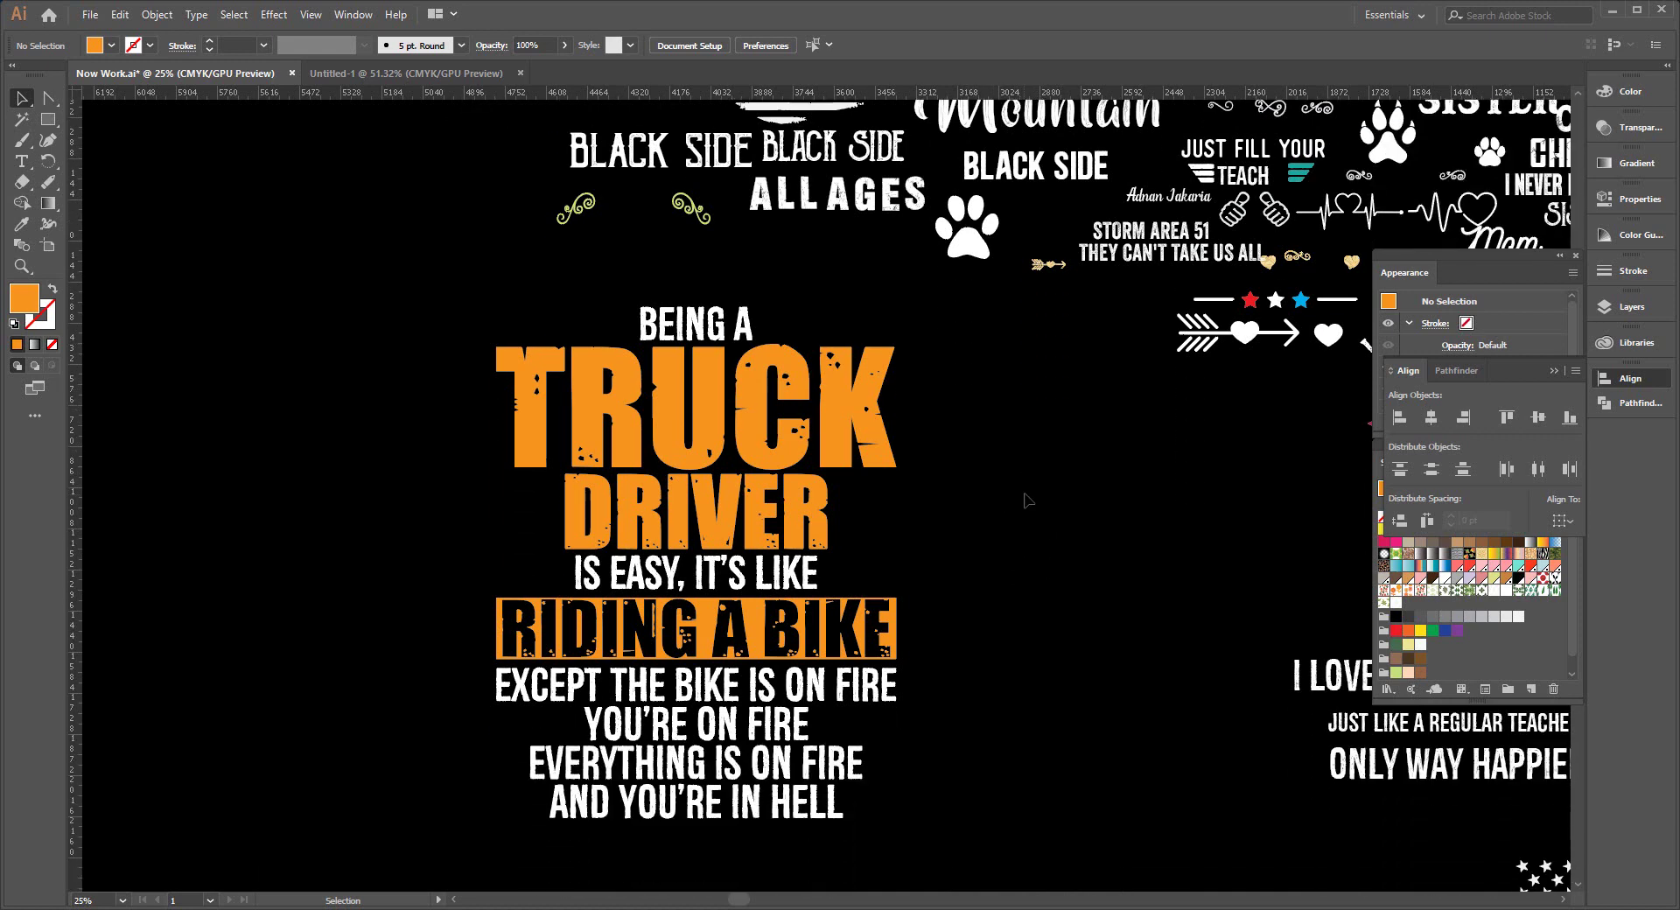
click(48, 119)
drag(500, 397, 624, 406)
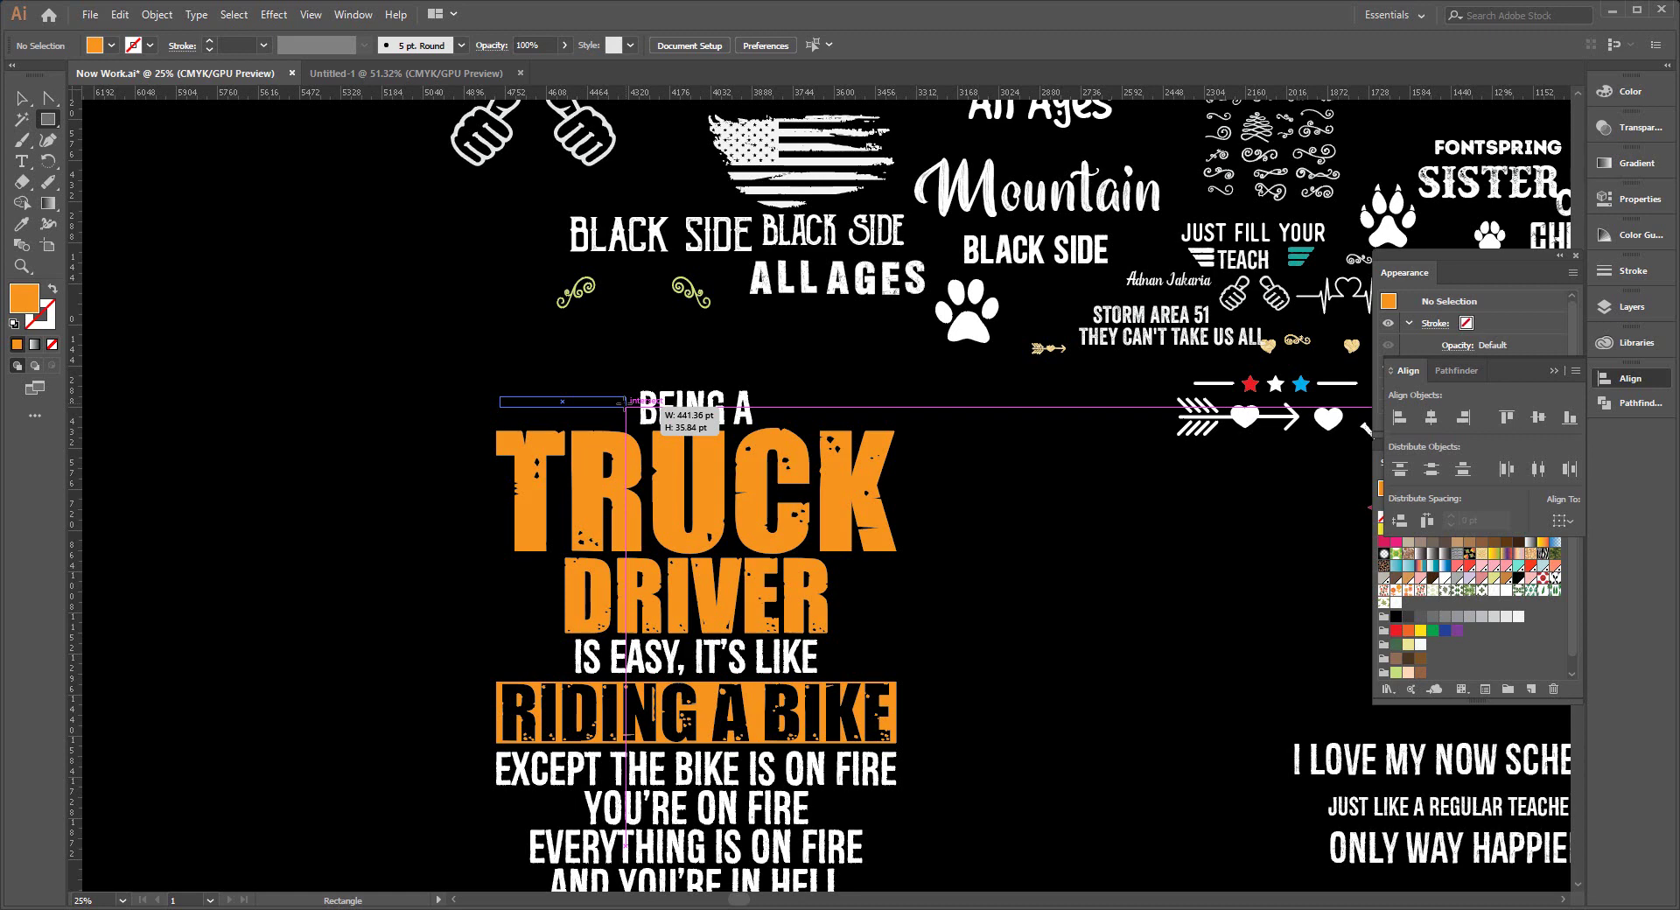
drag(625, 405, 570, 408)
click(22, 98)
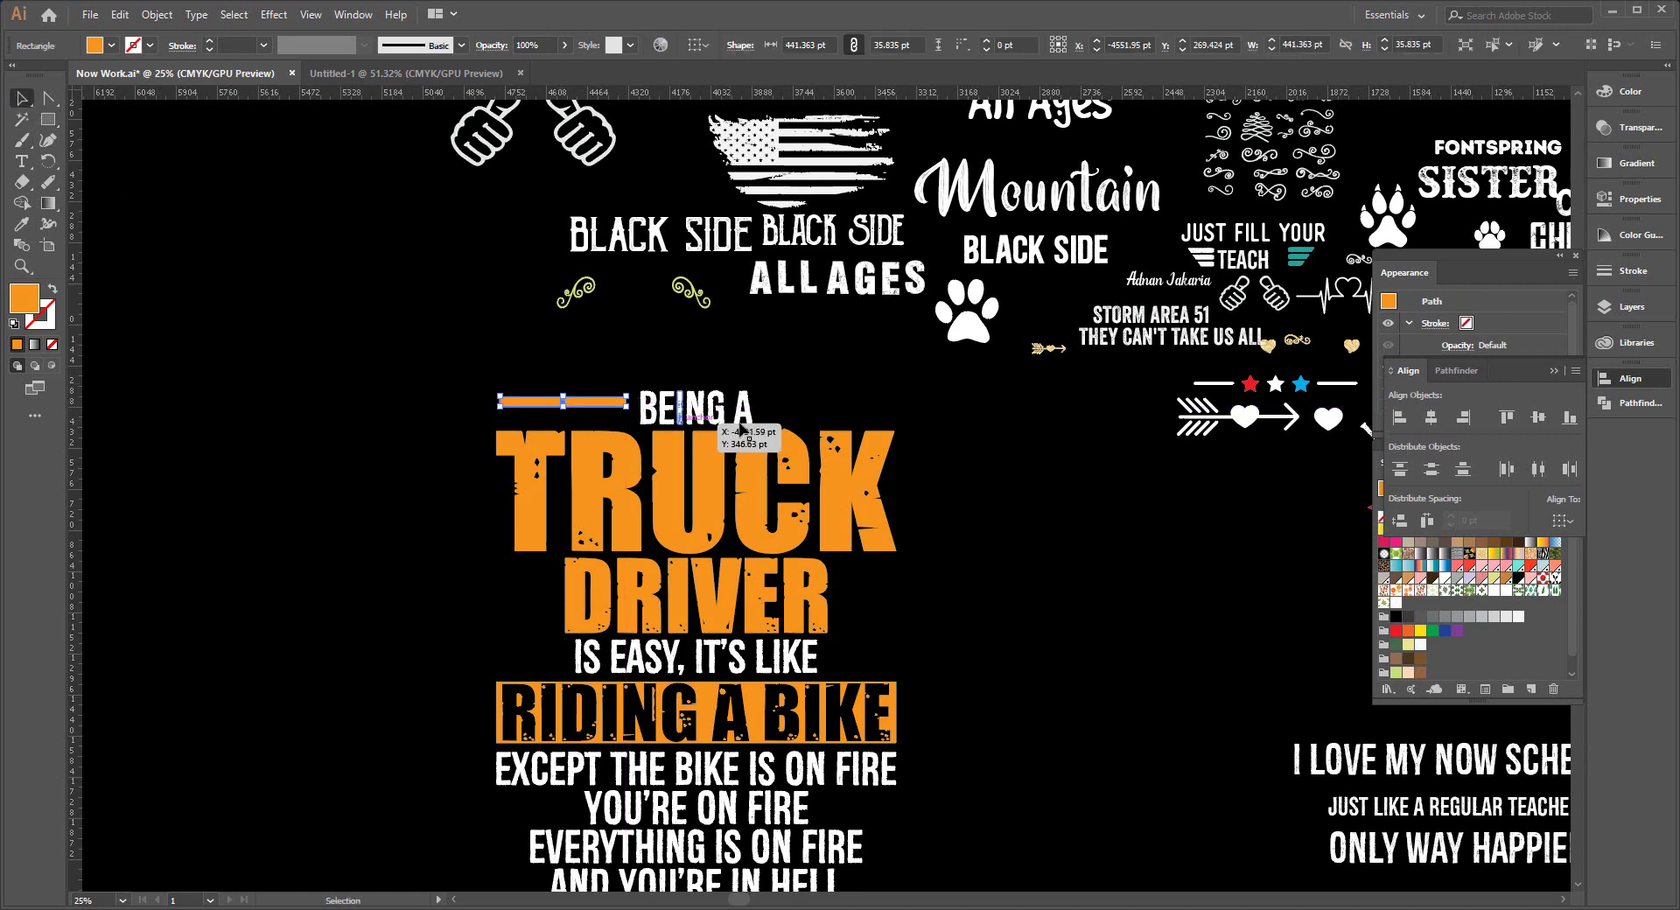
mouse_move(742, 420)
mouse_down()
mouse_move(598, 412)
mouse_move(855, 406)
mouse_up()
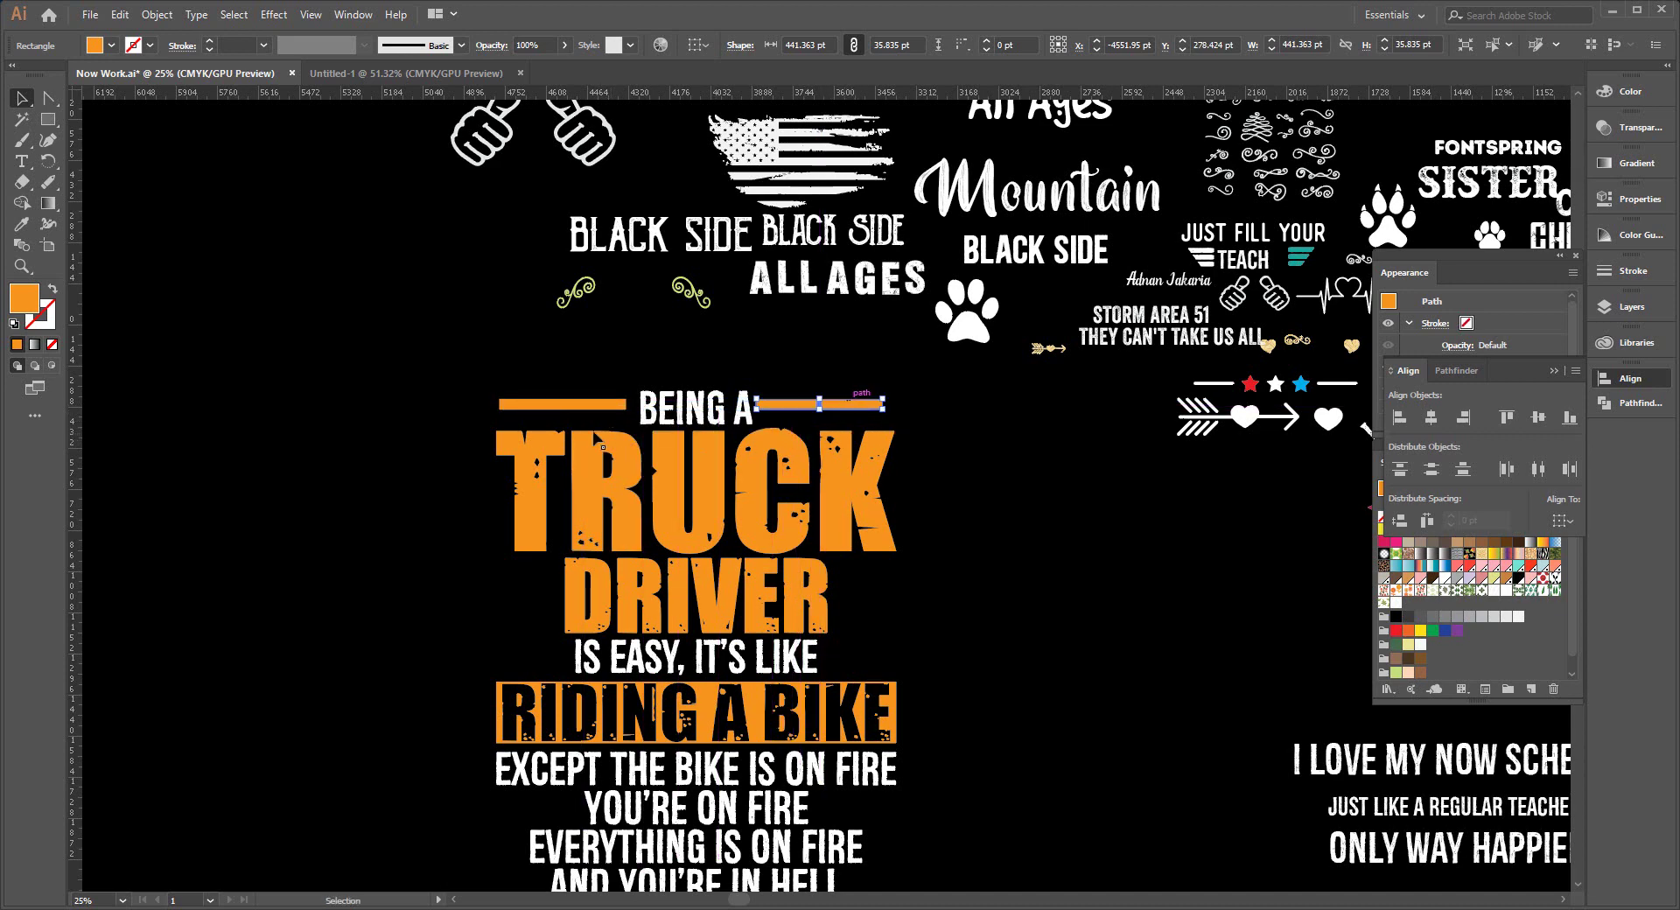
Copy the bar to the right of BEING A, group both bars, and centre them on the text.
shift+click(600, 405)
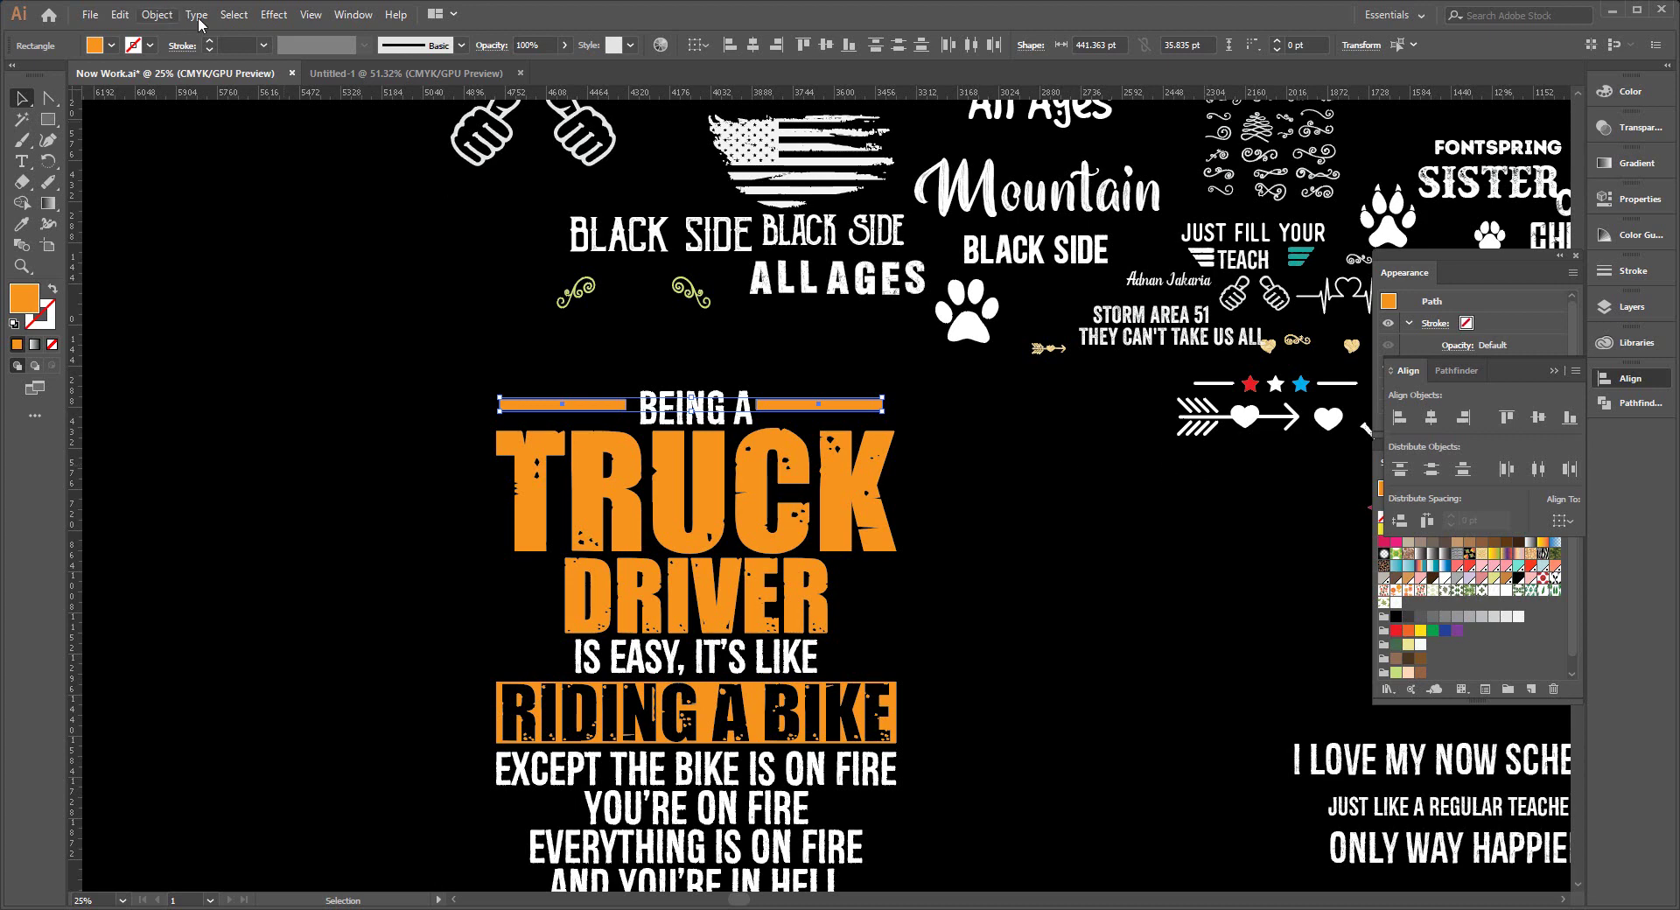
click(158, 15)
click(210, 79)
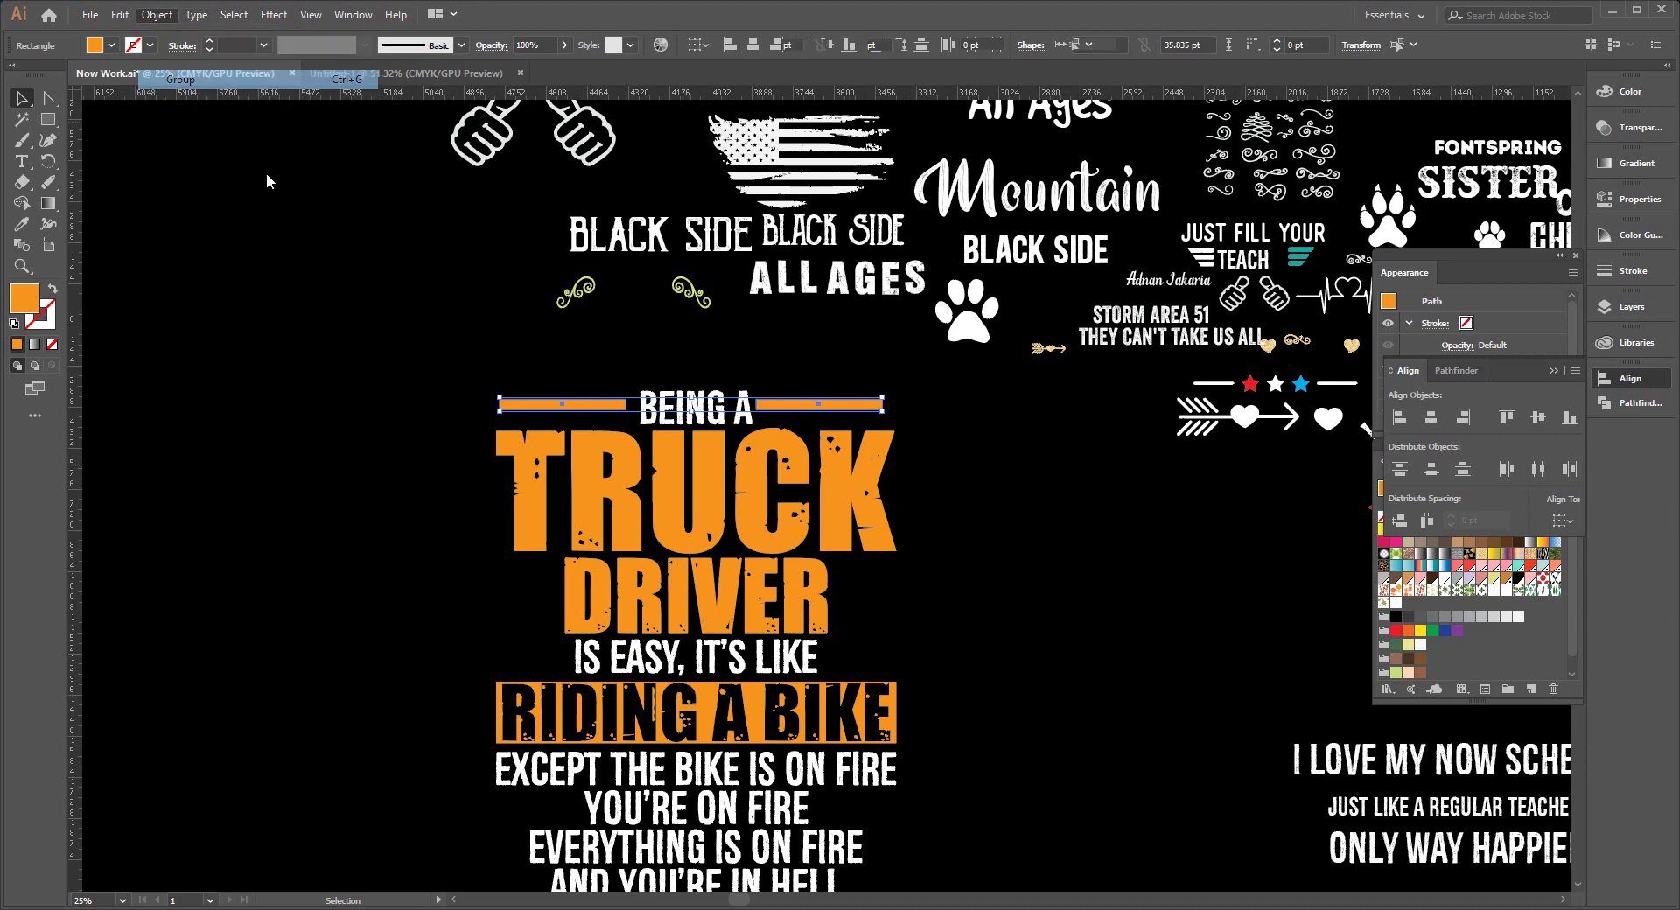
shift+click(700, 408)
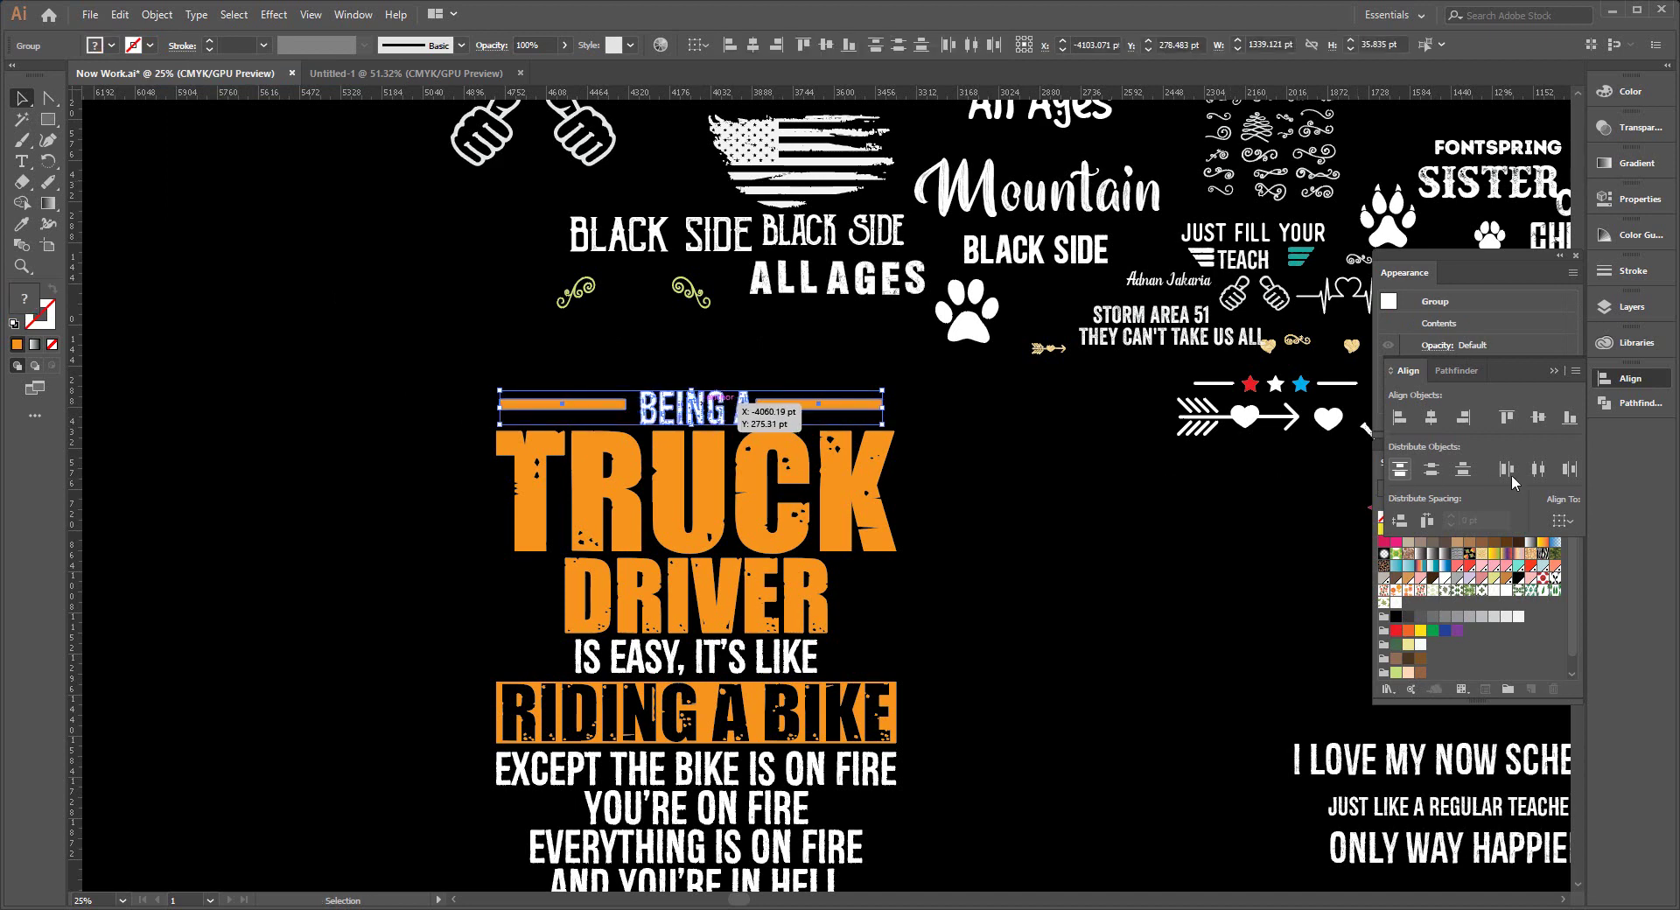
click(1439, 423)
click(1538, 418)
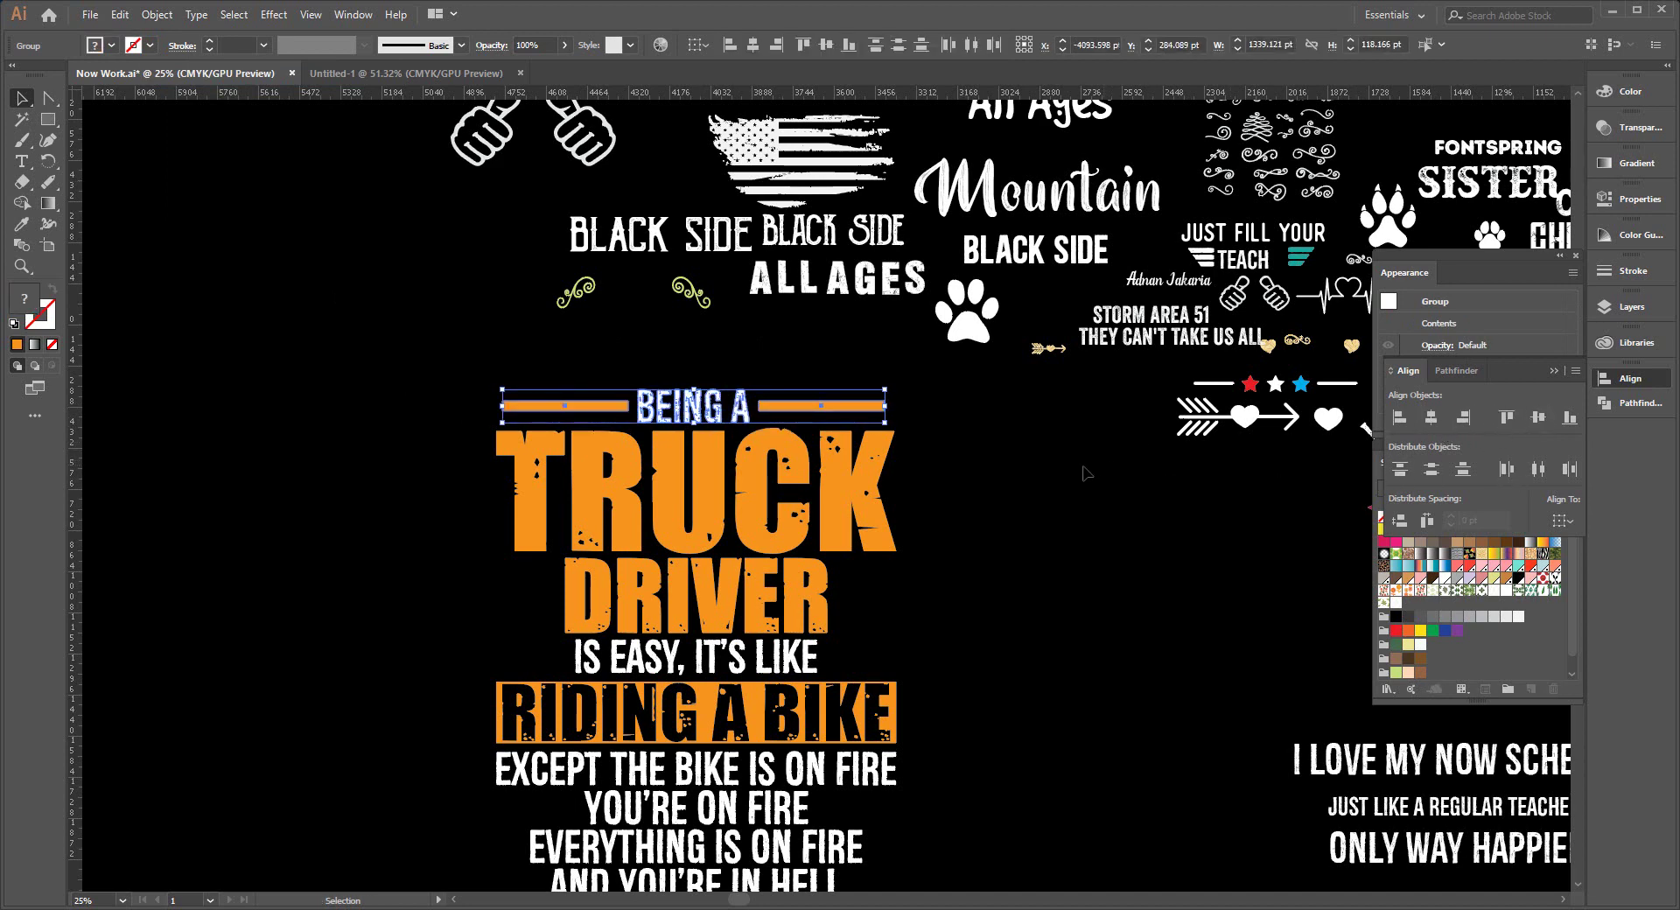
key(Down)
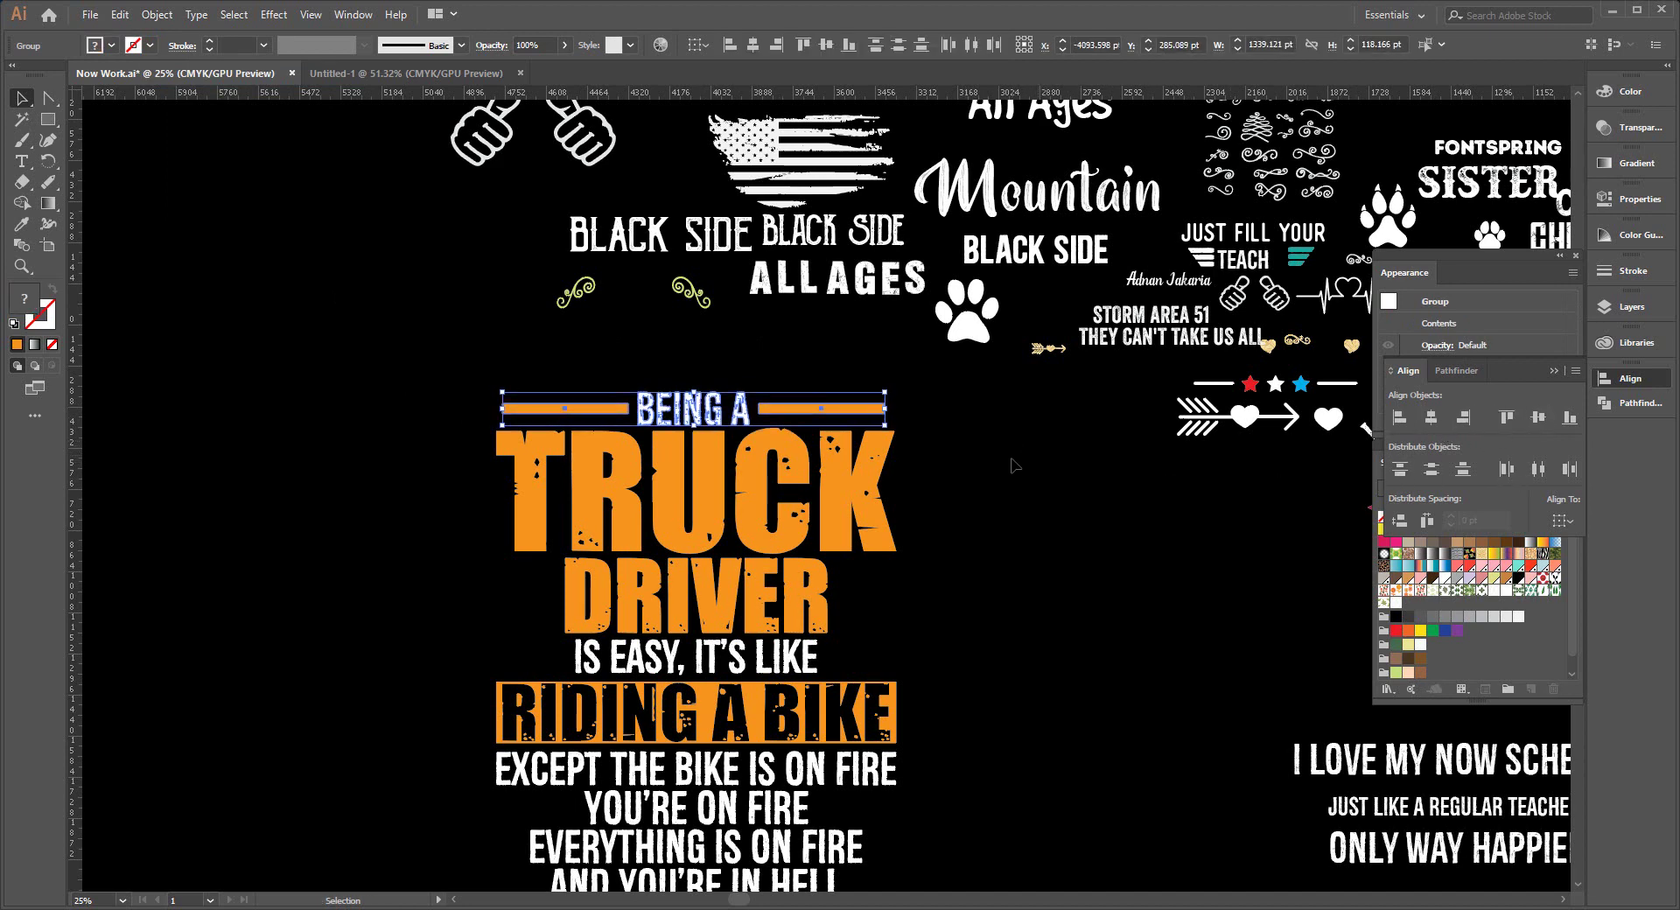
click(435, 466)
scroll(398, 426, down, 2)
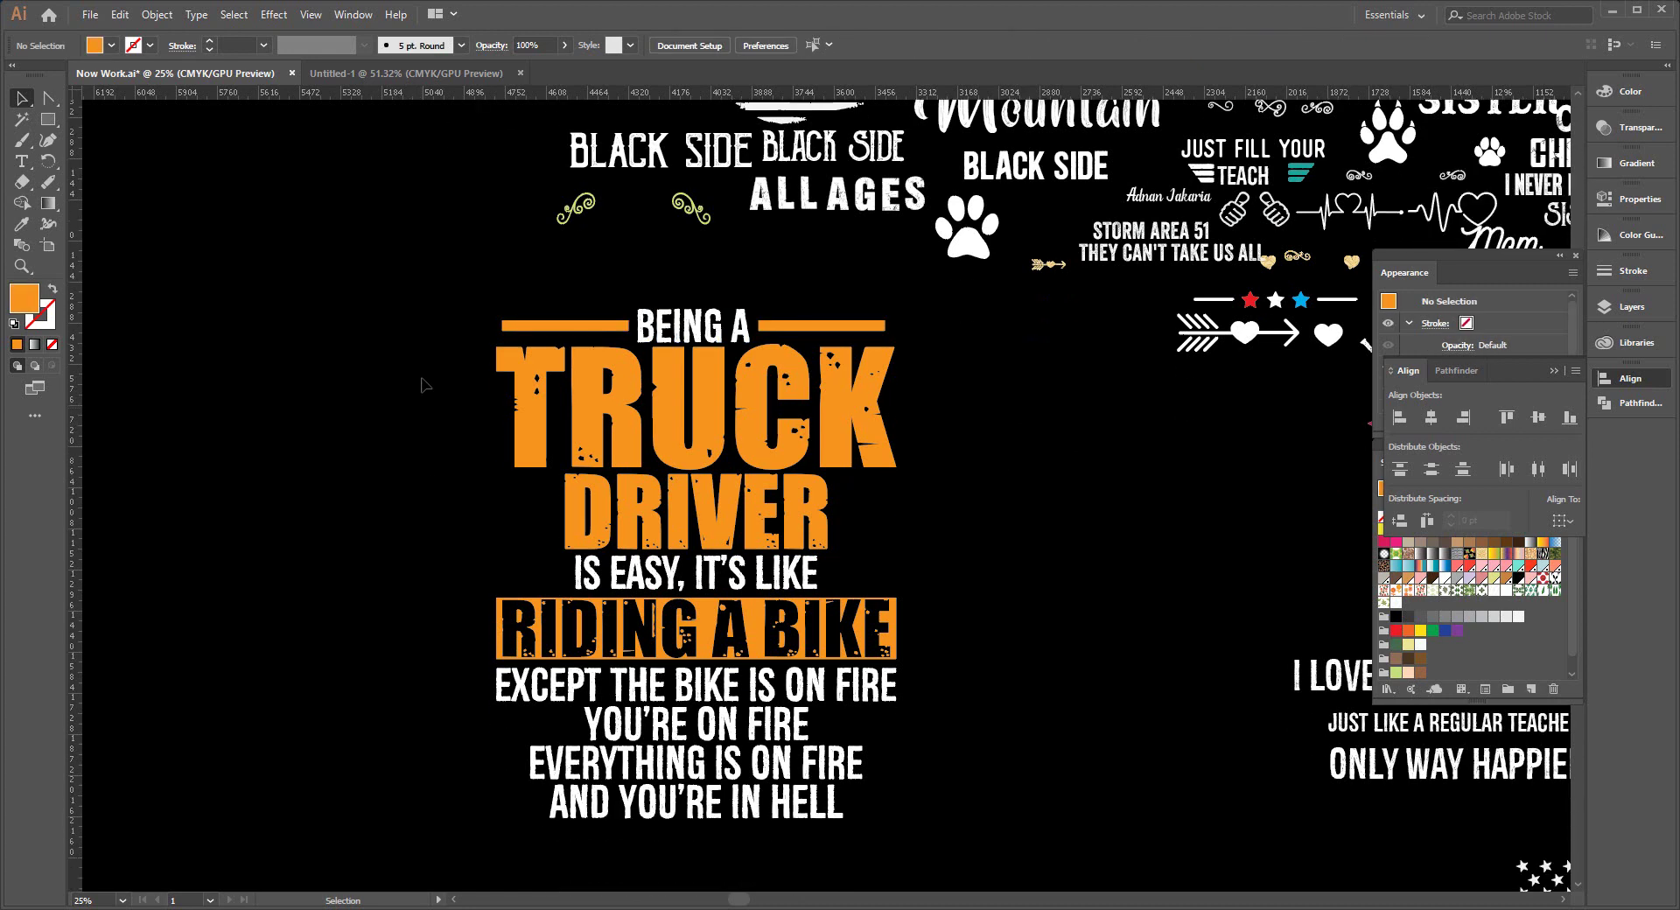
drag(412, 315, 884, 850)
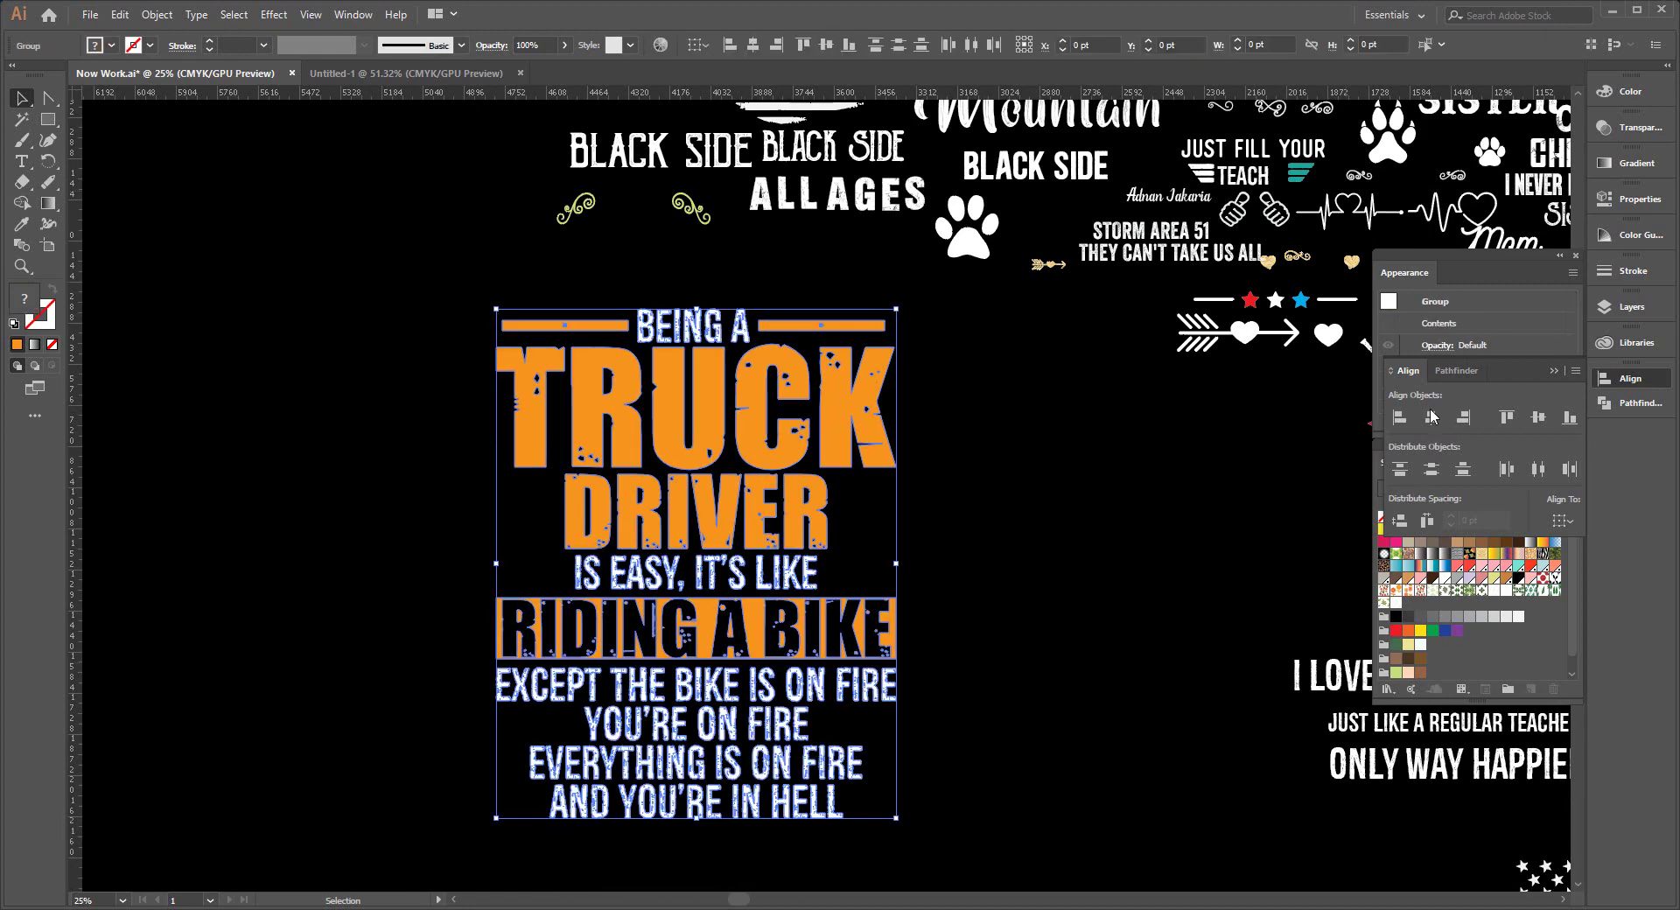
click(1069, 449)
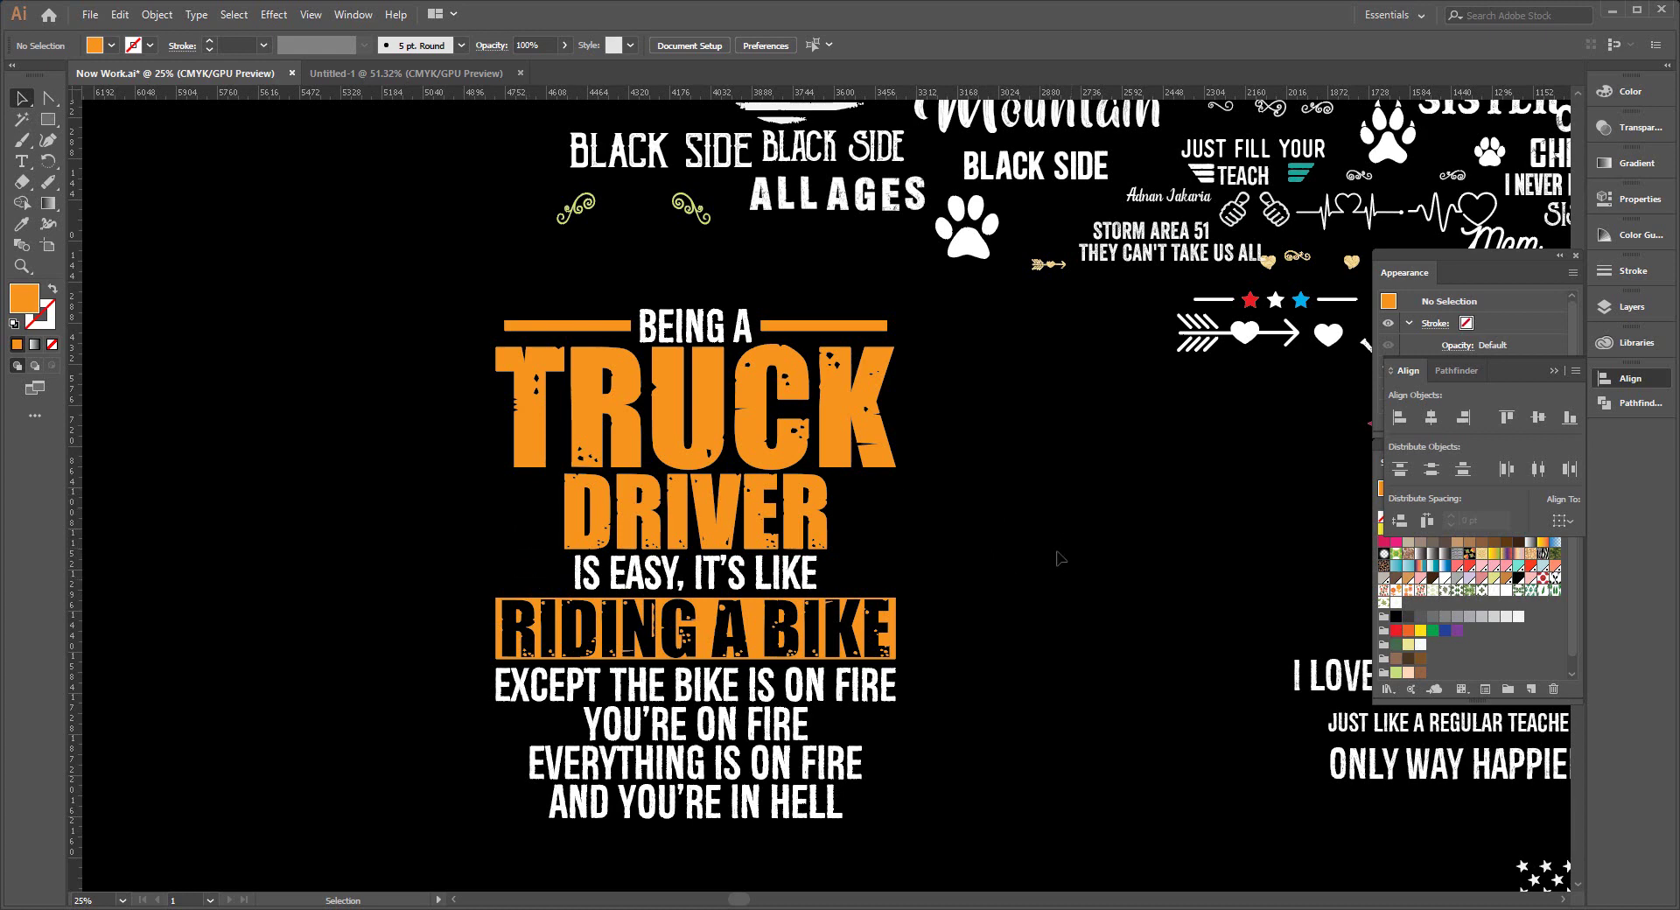
scroll(1069, 510, up, 1)
scroll(1050, 569, up, 2)
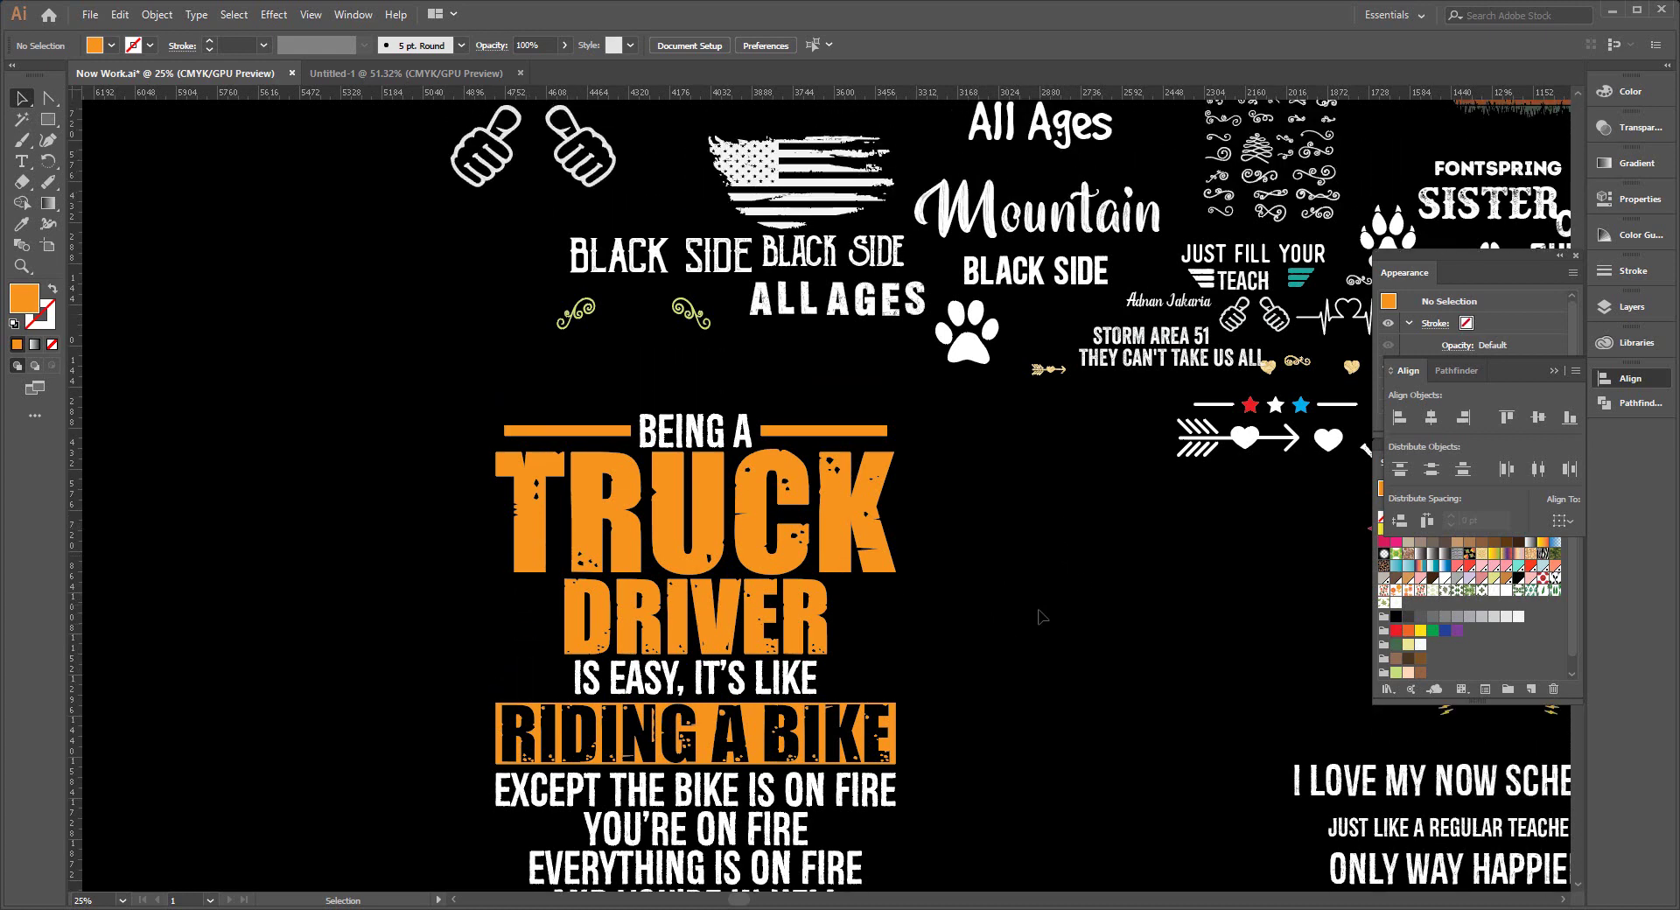
scroll(1041, 612, up, 2)
scroll(1041, 616, up, 1)
scroll(1042, 617, up, 3)
scroll(1006, 525, up, 2)
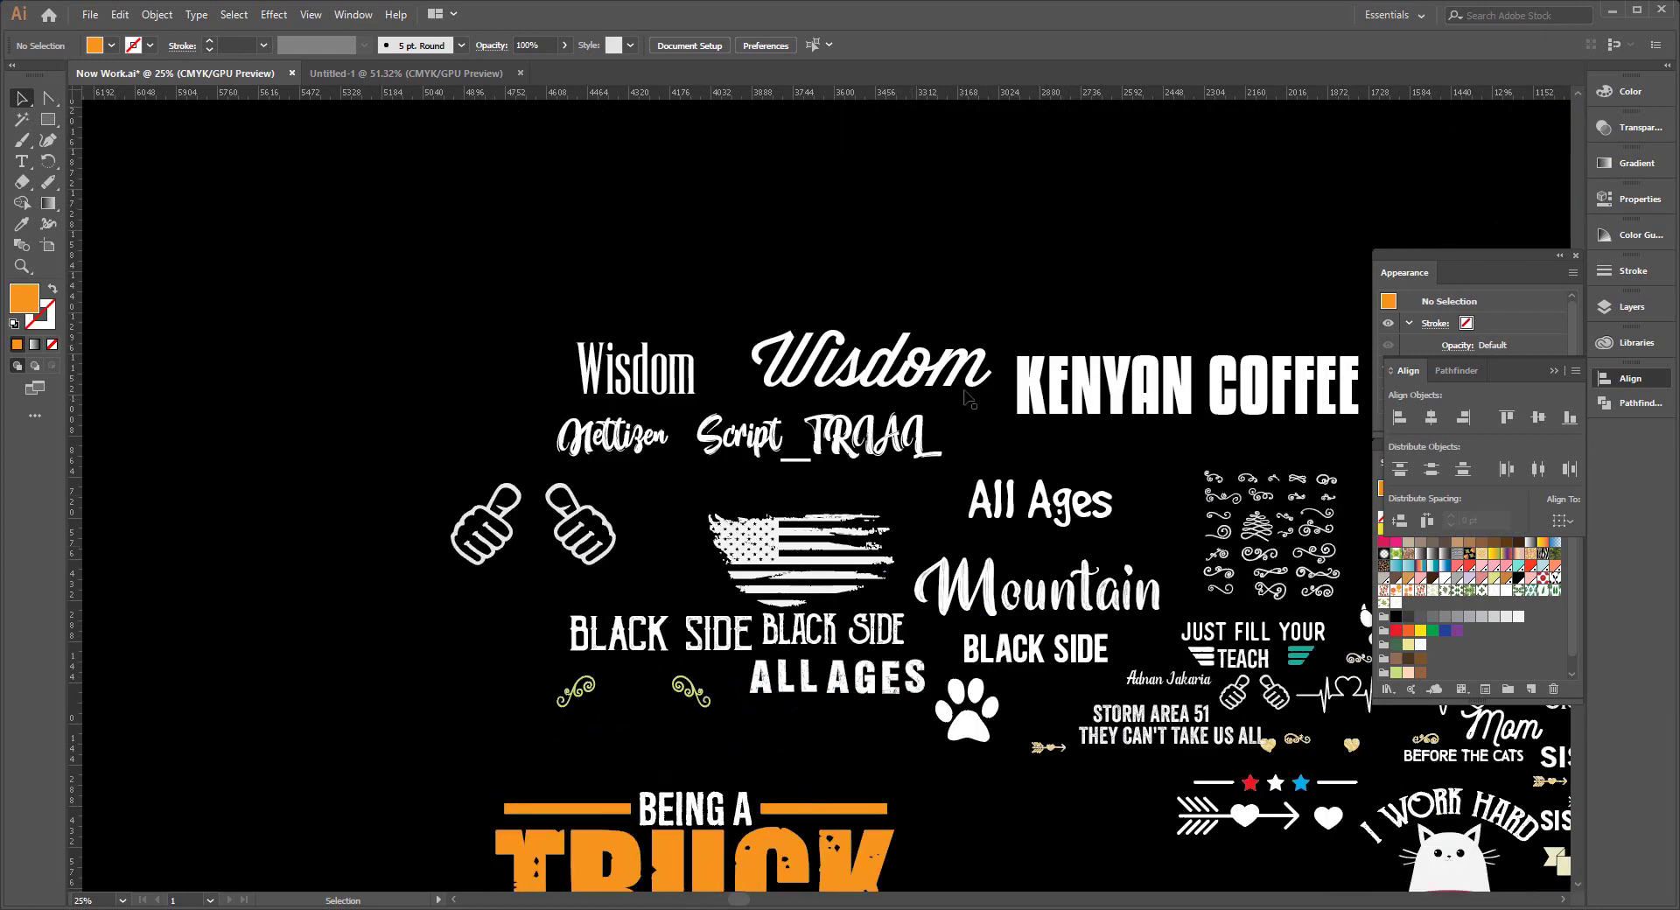
alt+scroll(969, 392, down, 1)
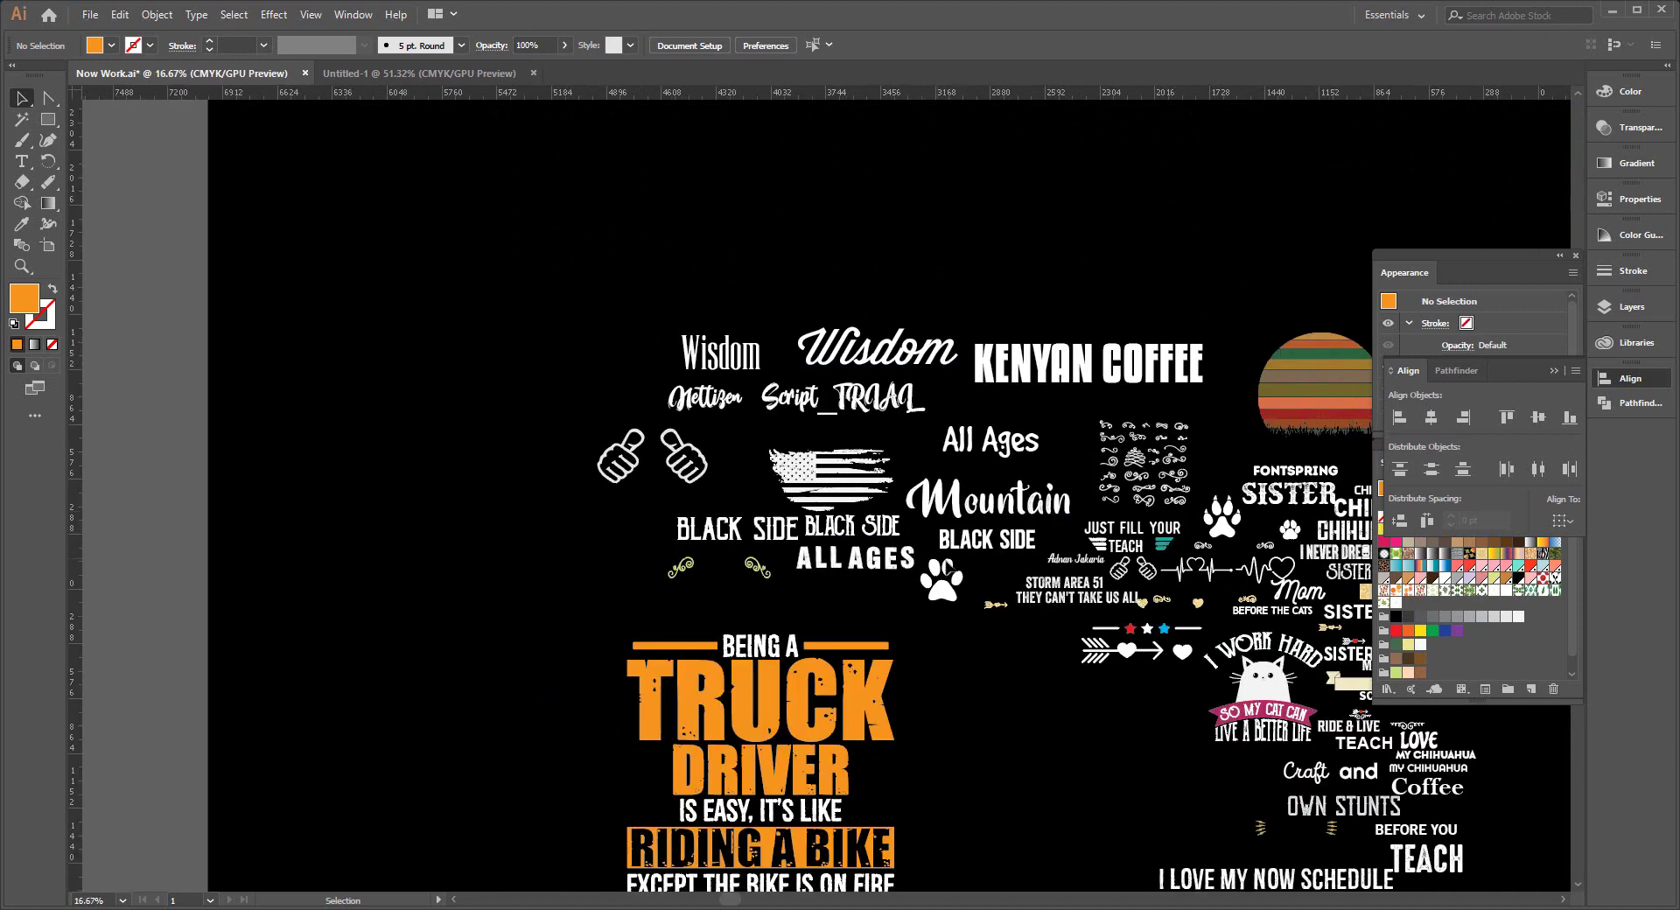
scroll(862, 569, down, 2)
scroll(862, 569, right, 2)
scroll(875, 613, right, 1)
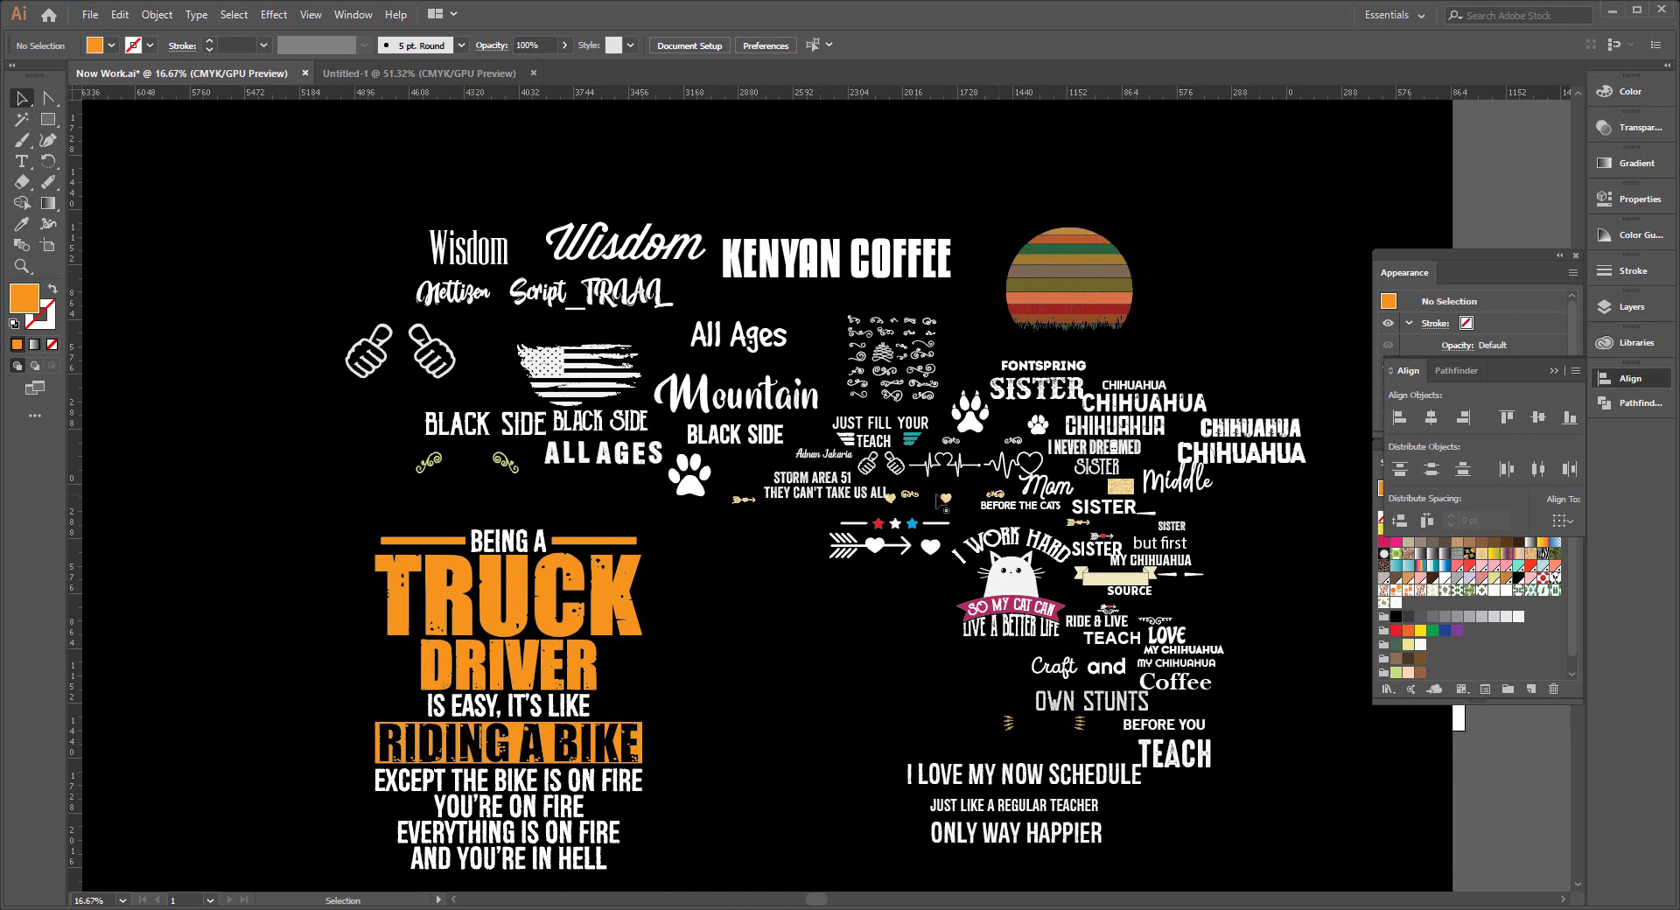
scroll(835, 627, down, 3)
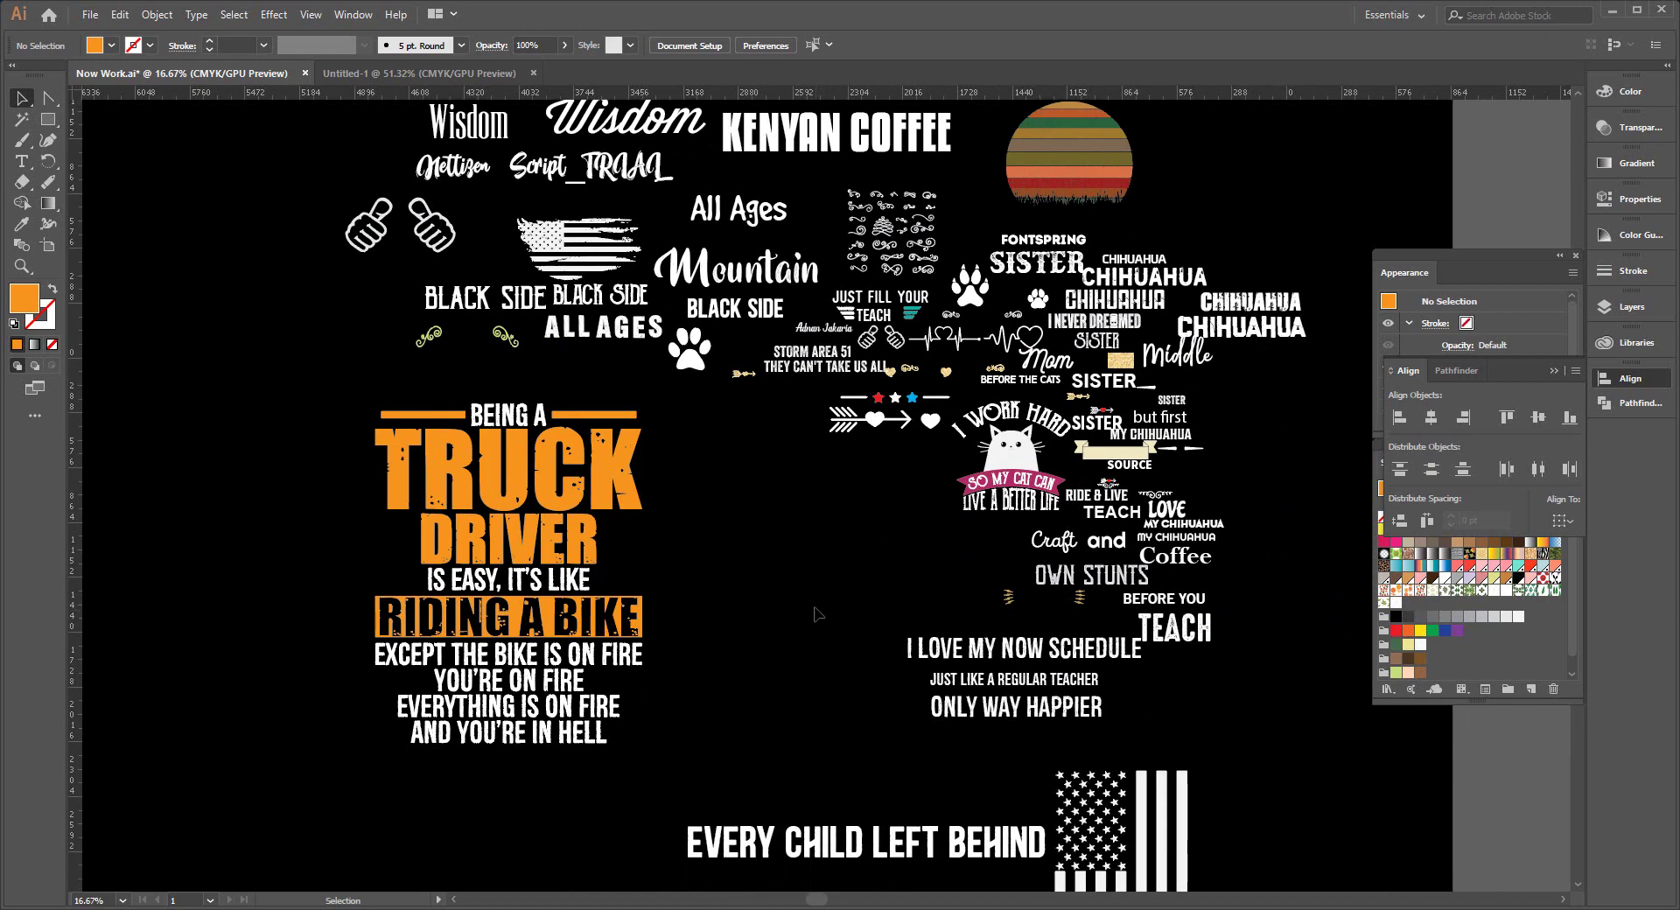
alt+scroll(682, 554, up, 1)
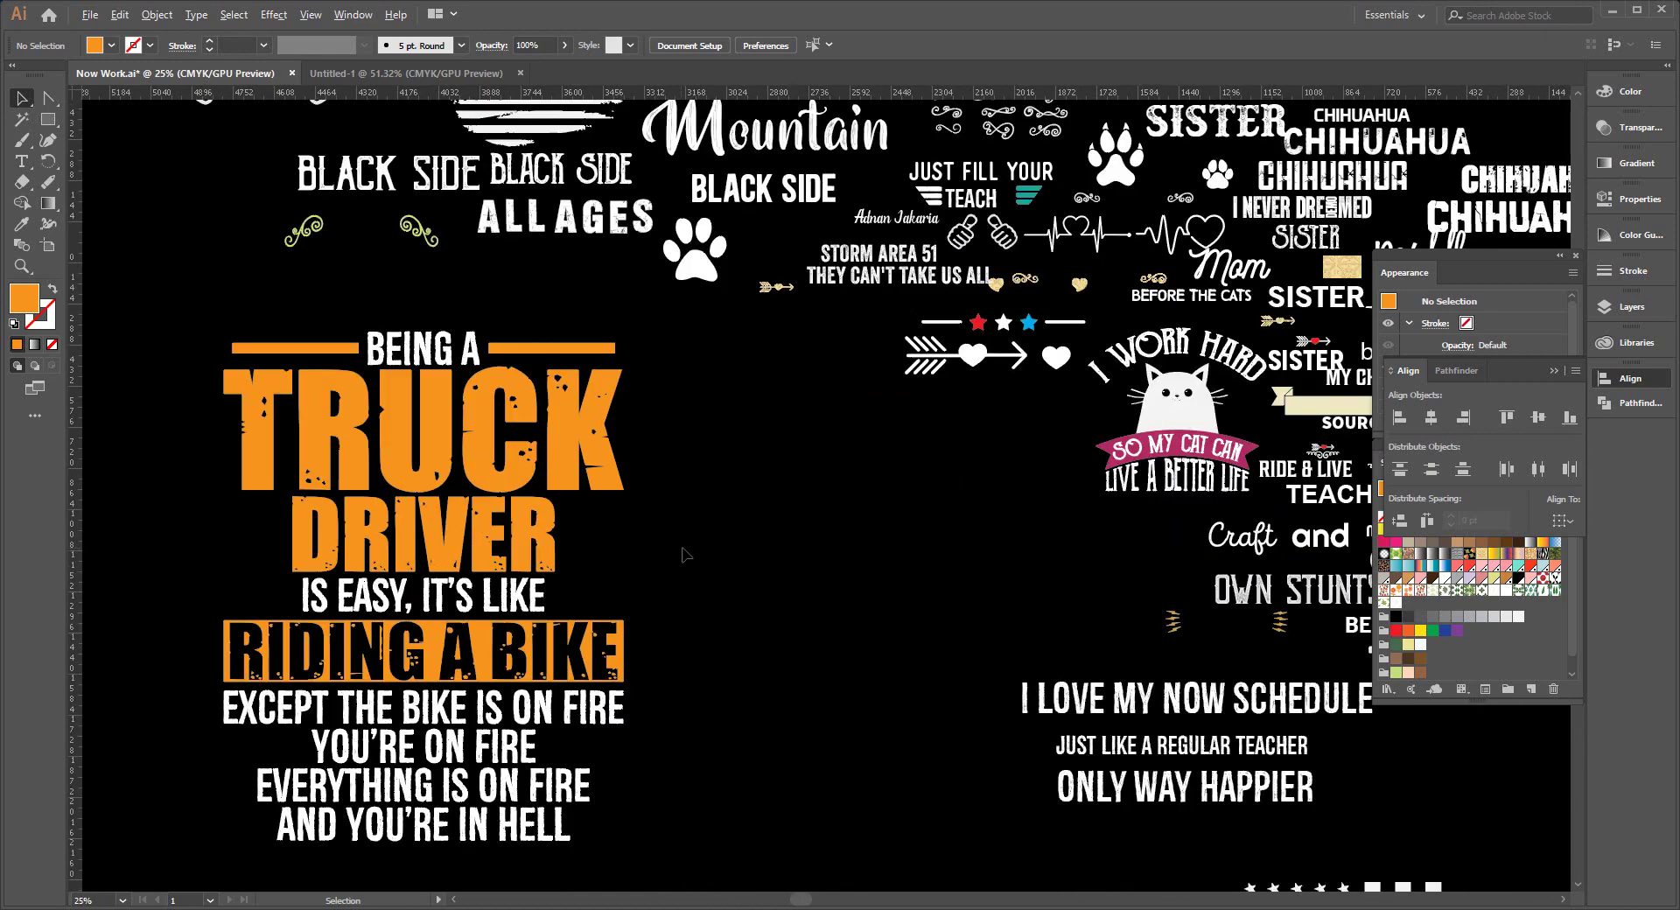
alt+scroll(687, 555, up, 1)
alt+scroll(687, 555, down, 2)
alt+scroll(691, 559, up, 1)
scroll(700, 564, left, 2)
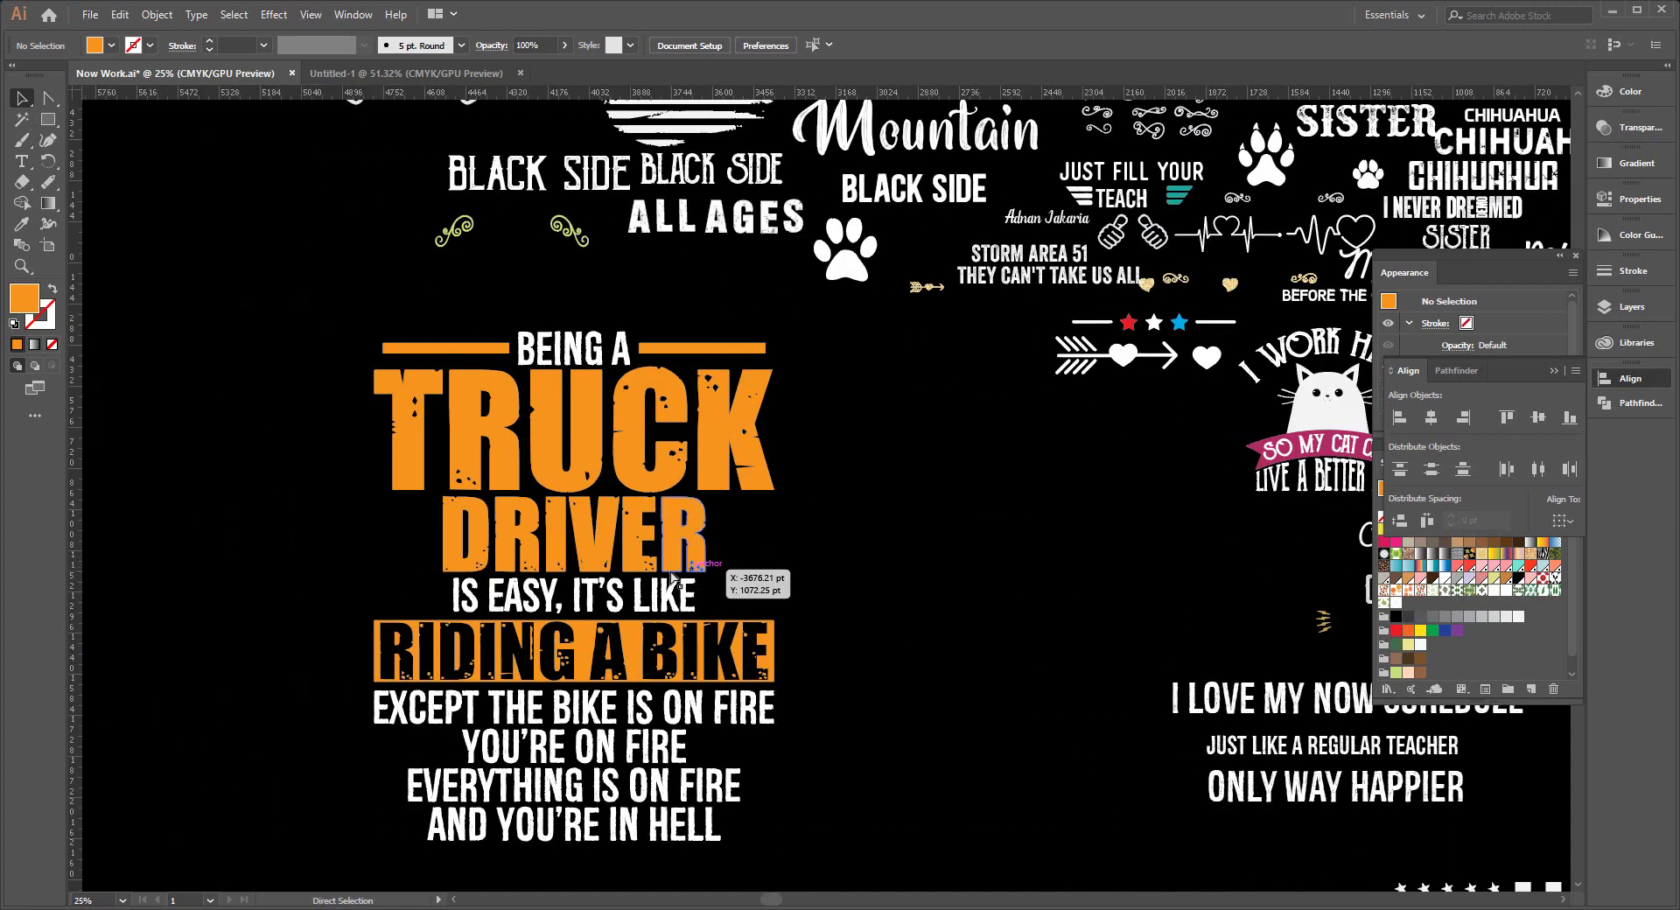
scroll(762, 582, left, 2)
scroll(831, 592, down, 1)
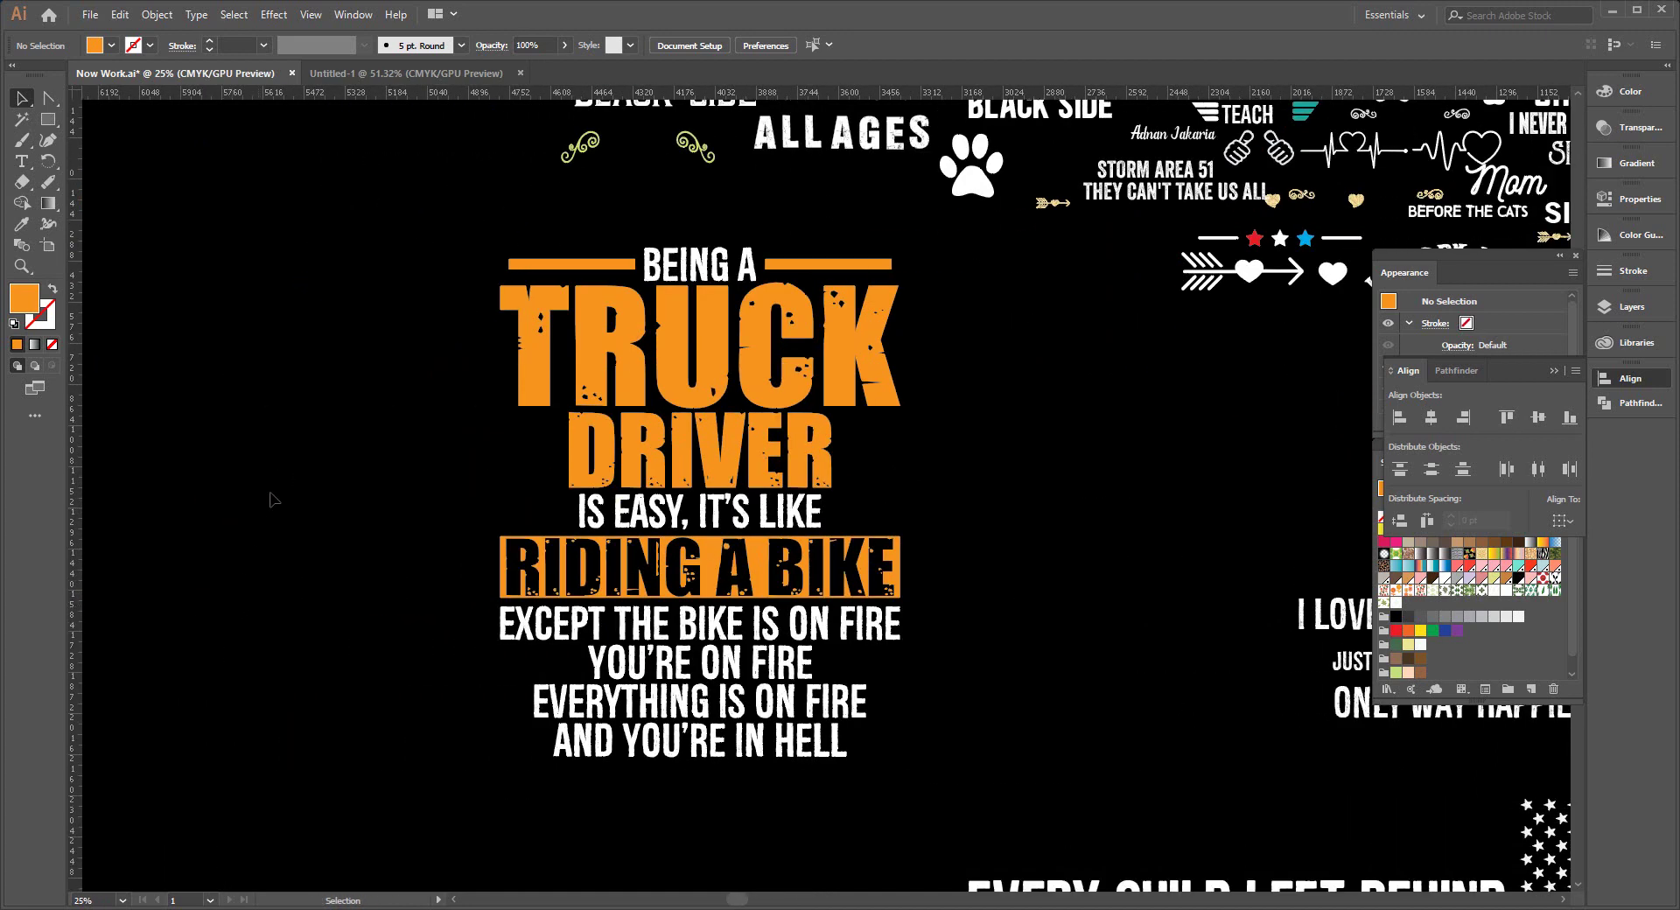
Draw a rectangle left of the design and give it a 48 pt white stroke.
click(49, 119)
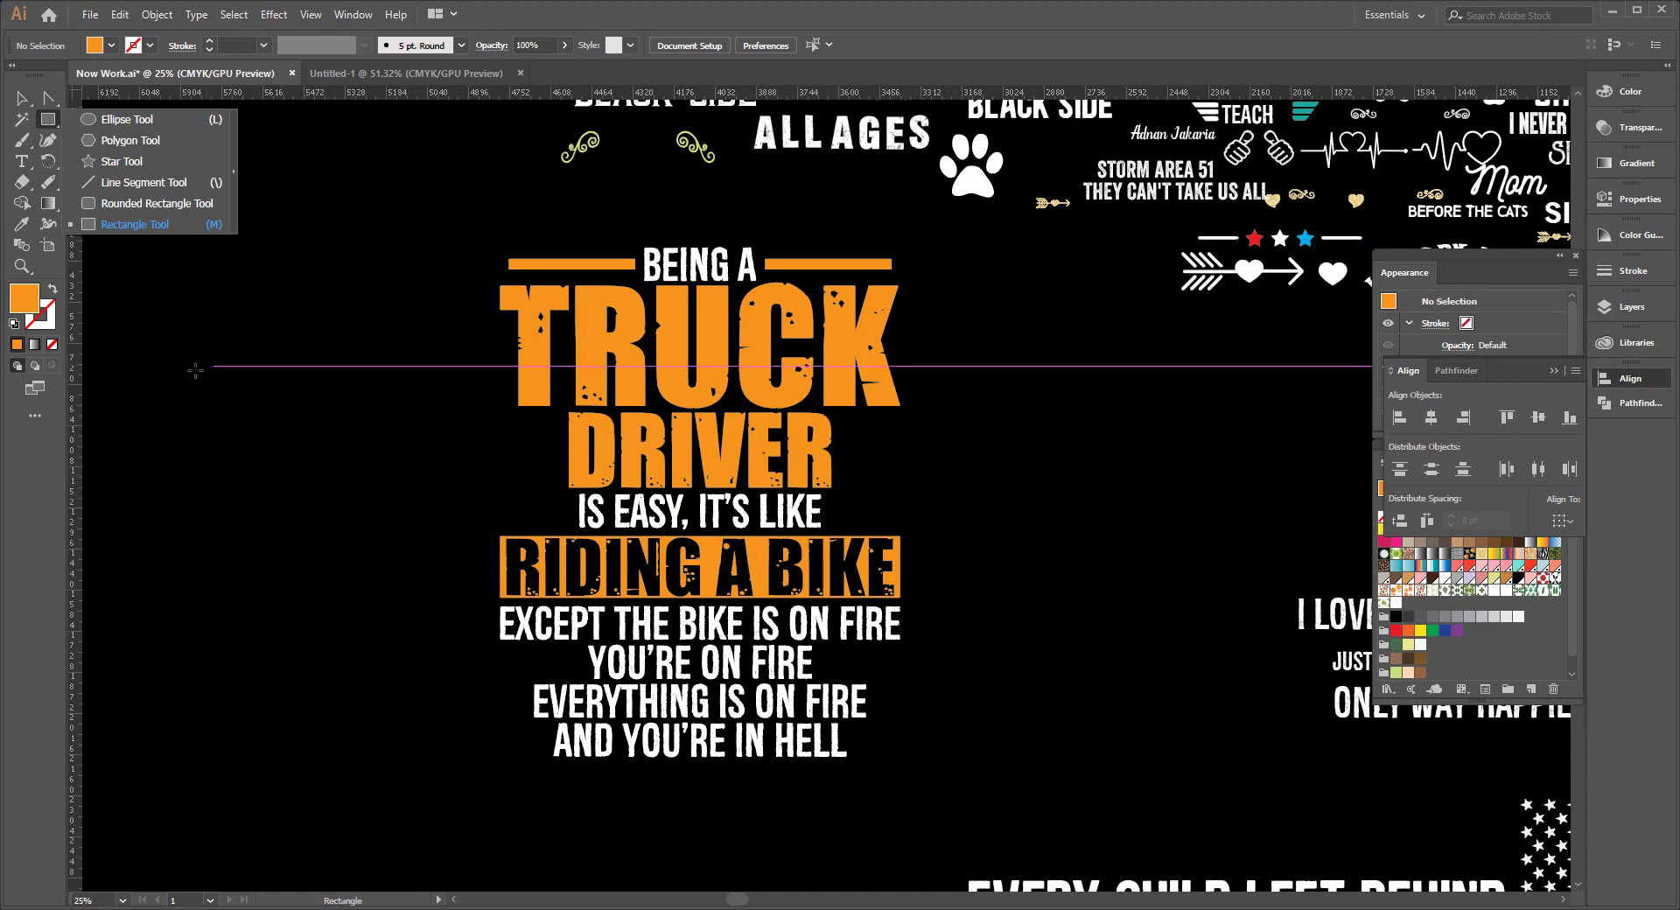
mouse_move(178, 364)
mouse_down()
mouse_move(321, 538)
mouse_move(413, 542)
mouse_up()
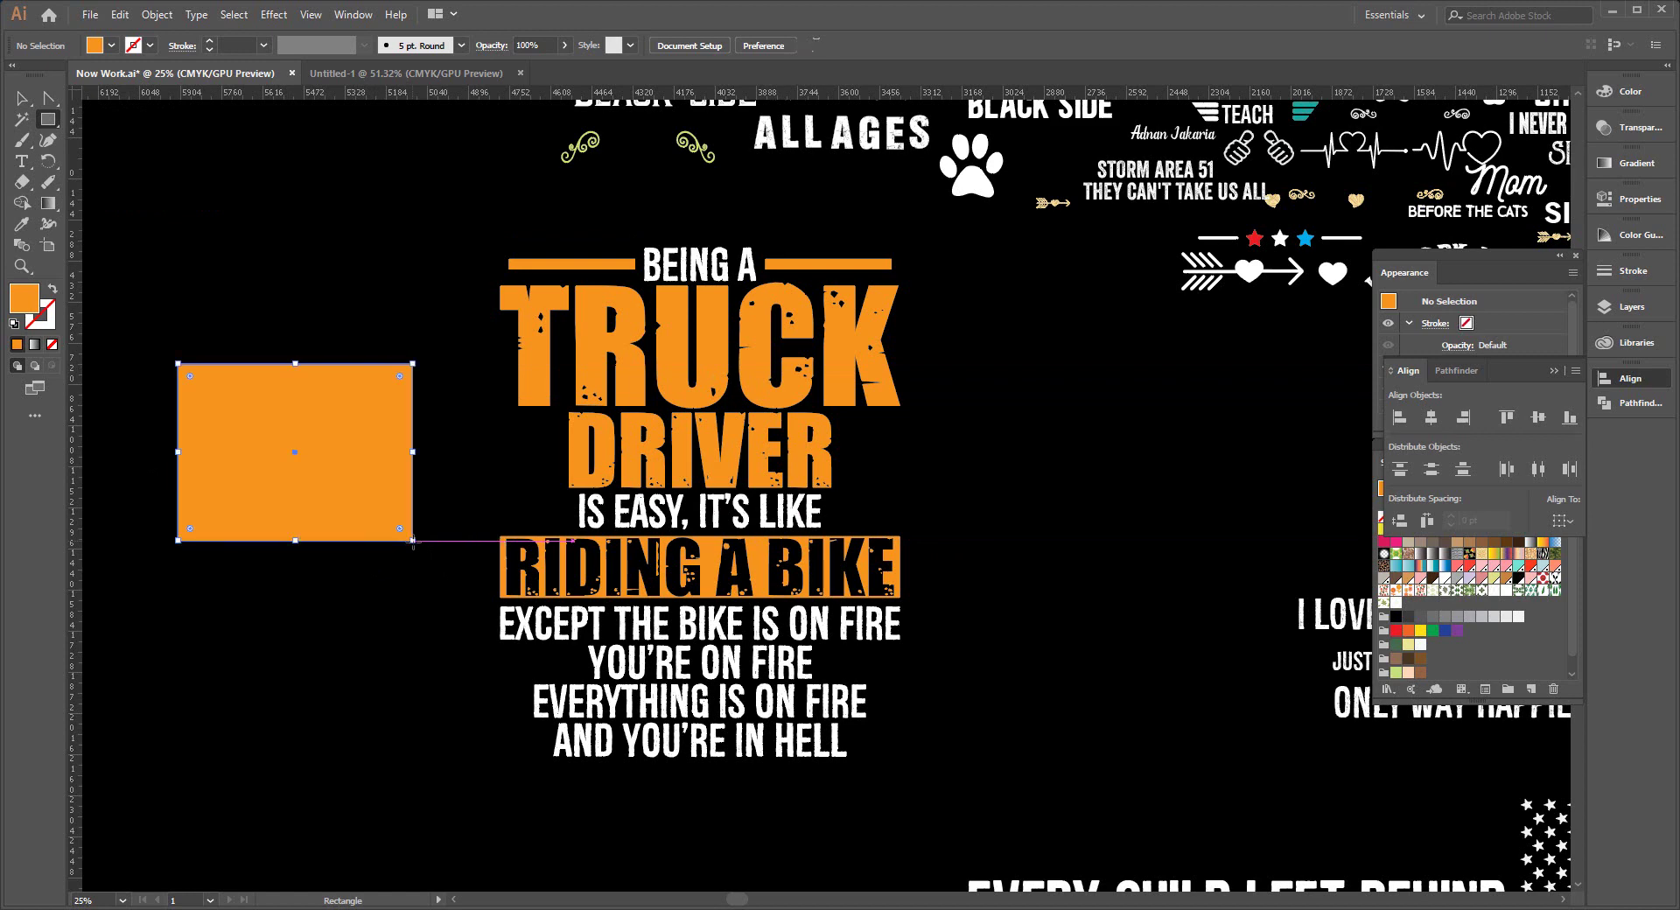
click(208, 44)
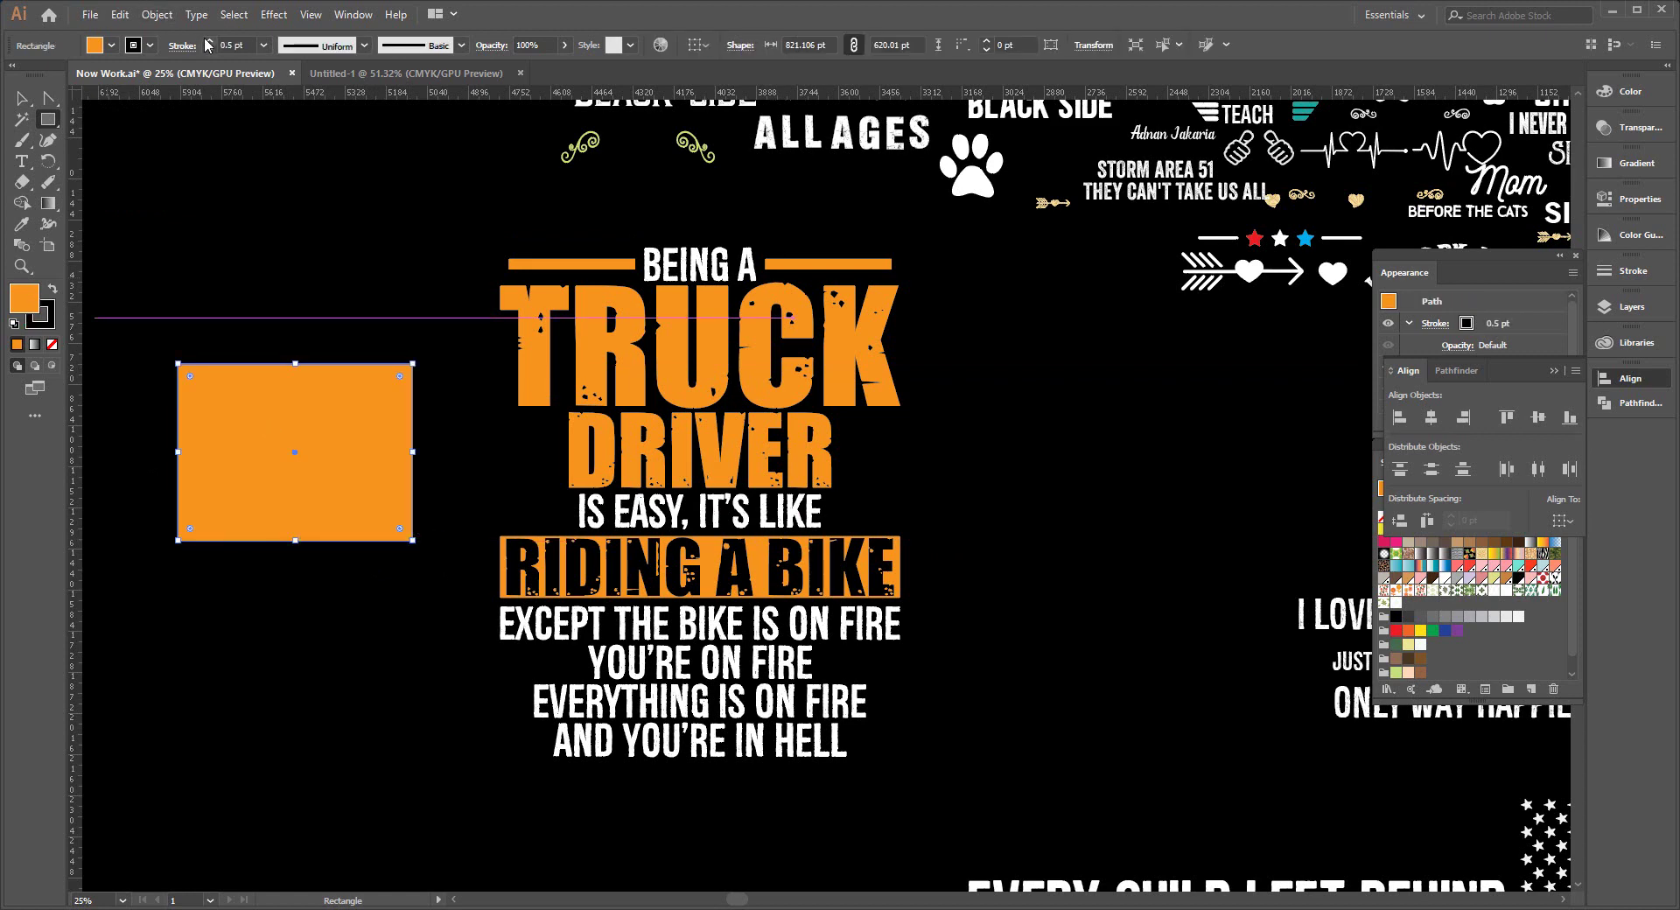
click(208, 41)
click(208, 41)
click(208, 42)
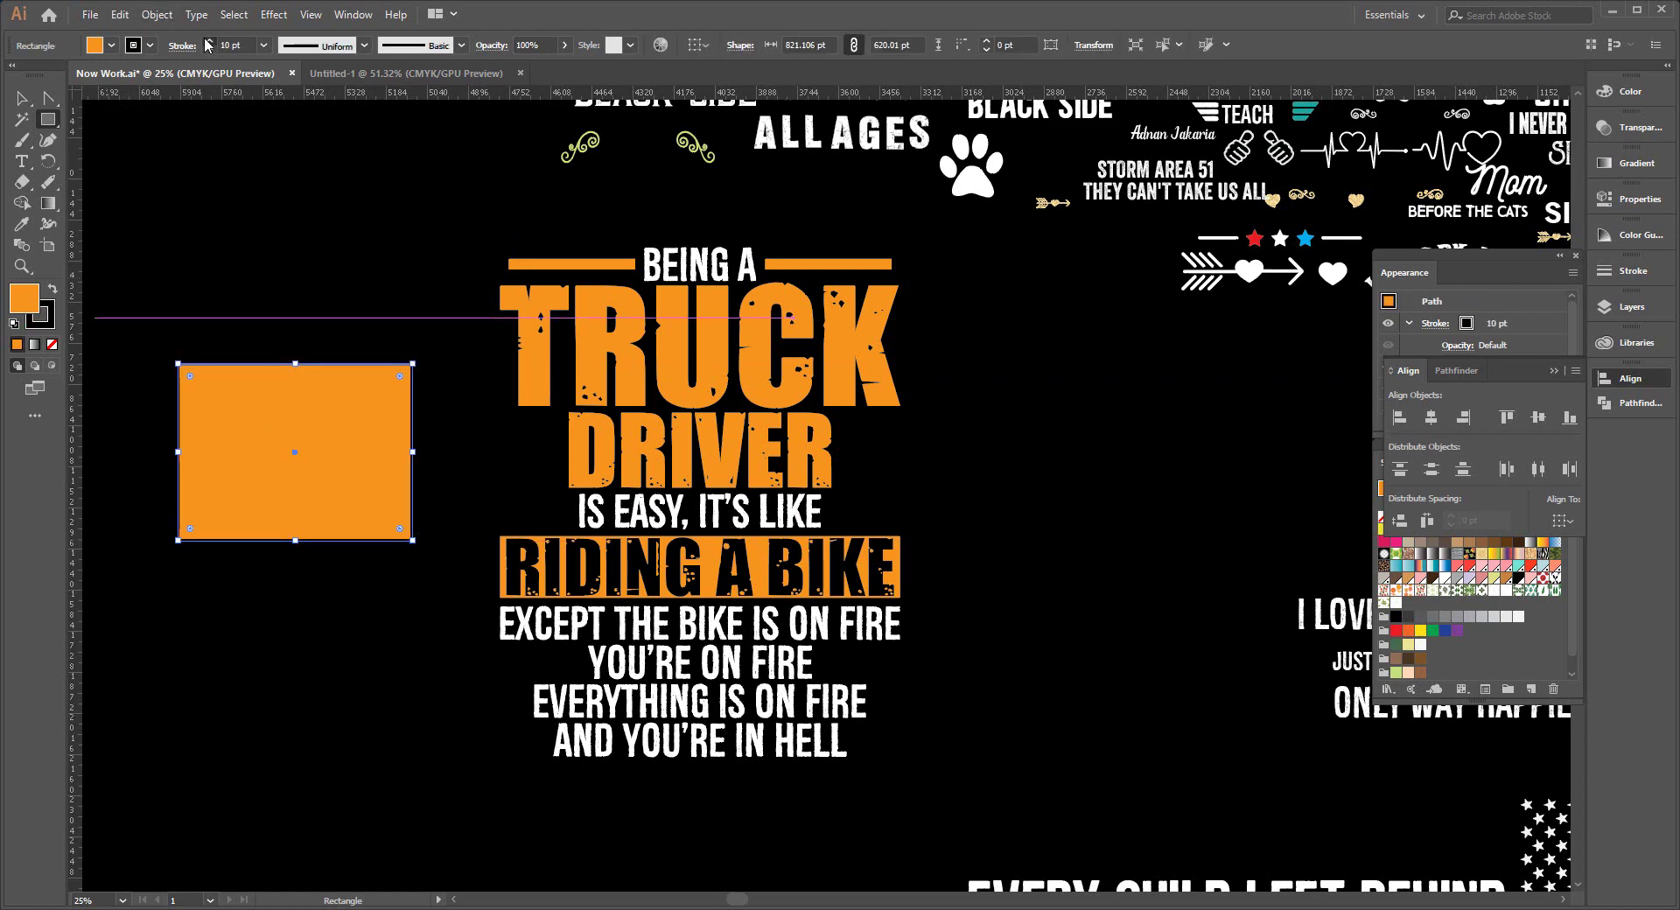
click(207, 41)
click(207, 41)
click(207, 41)
click(208, 41)
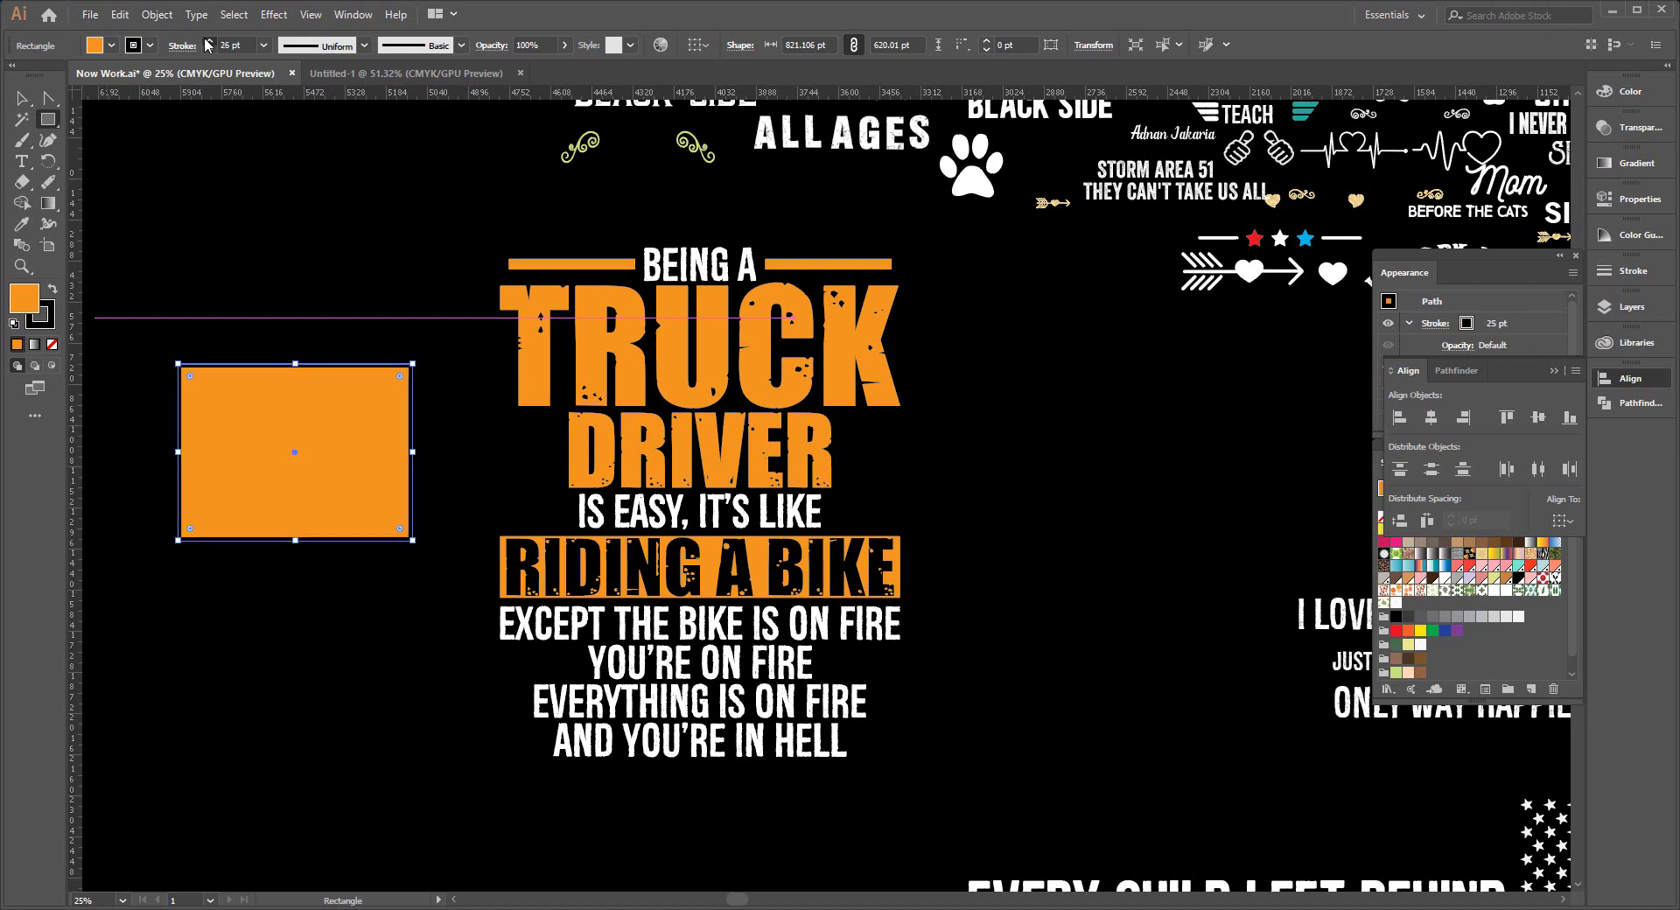
click(208, 41)
click(207, 41)
click(207, 41)
click(208, 42)
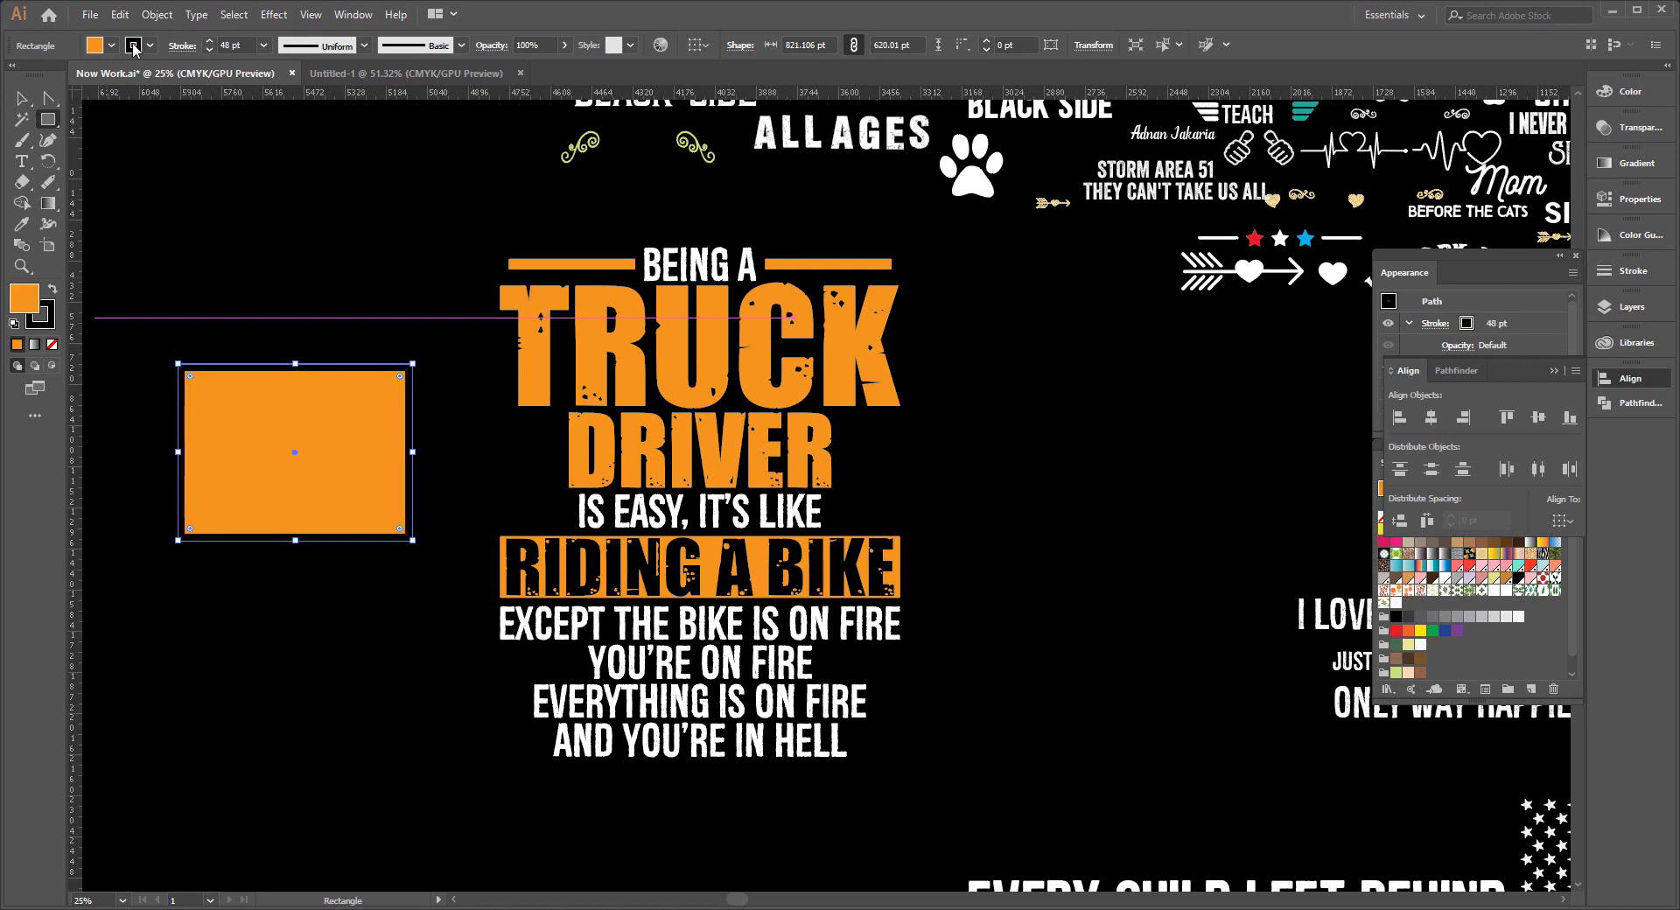
click(135, 48)
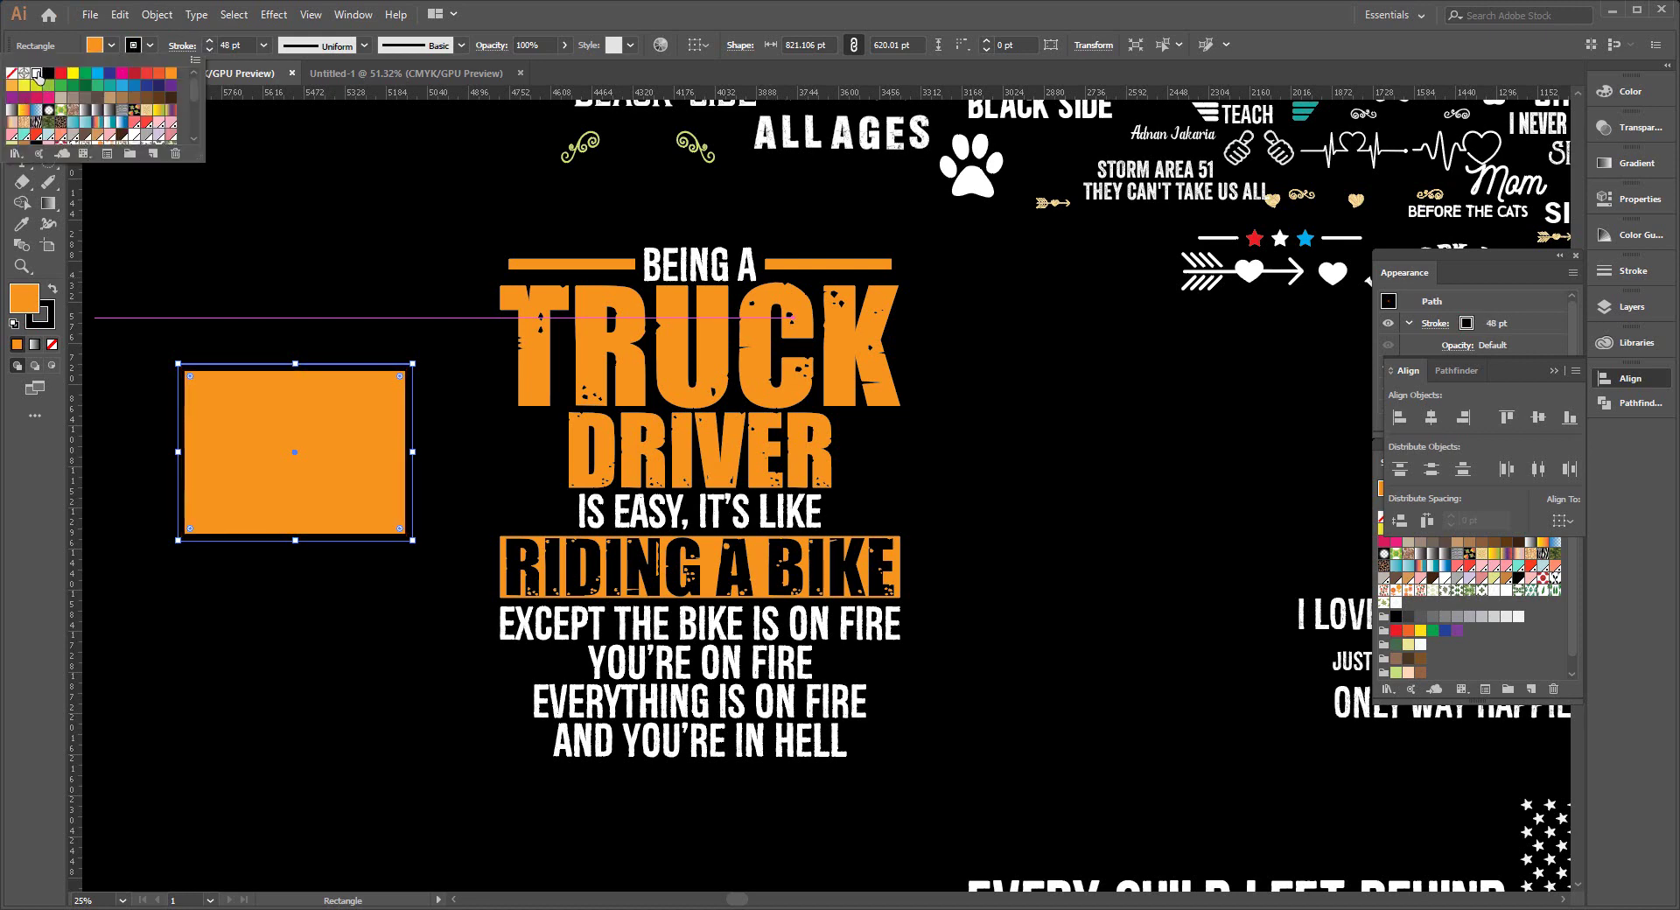
click(37, 74)
click(269, 263)
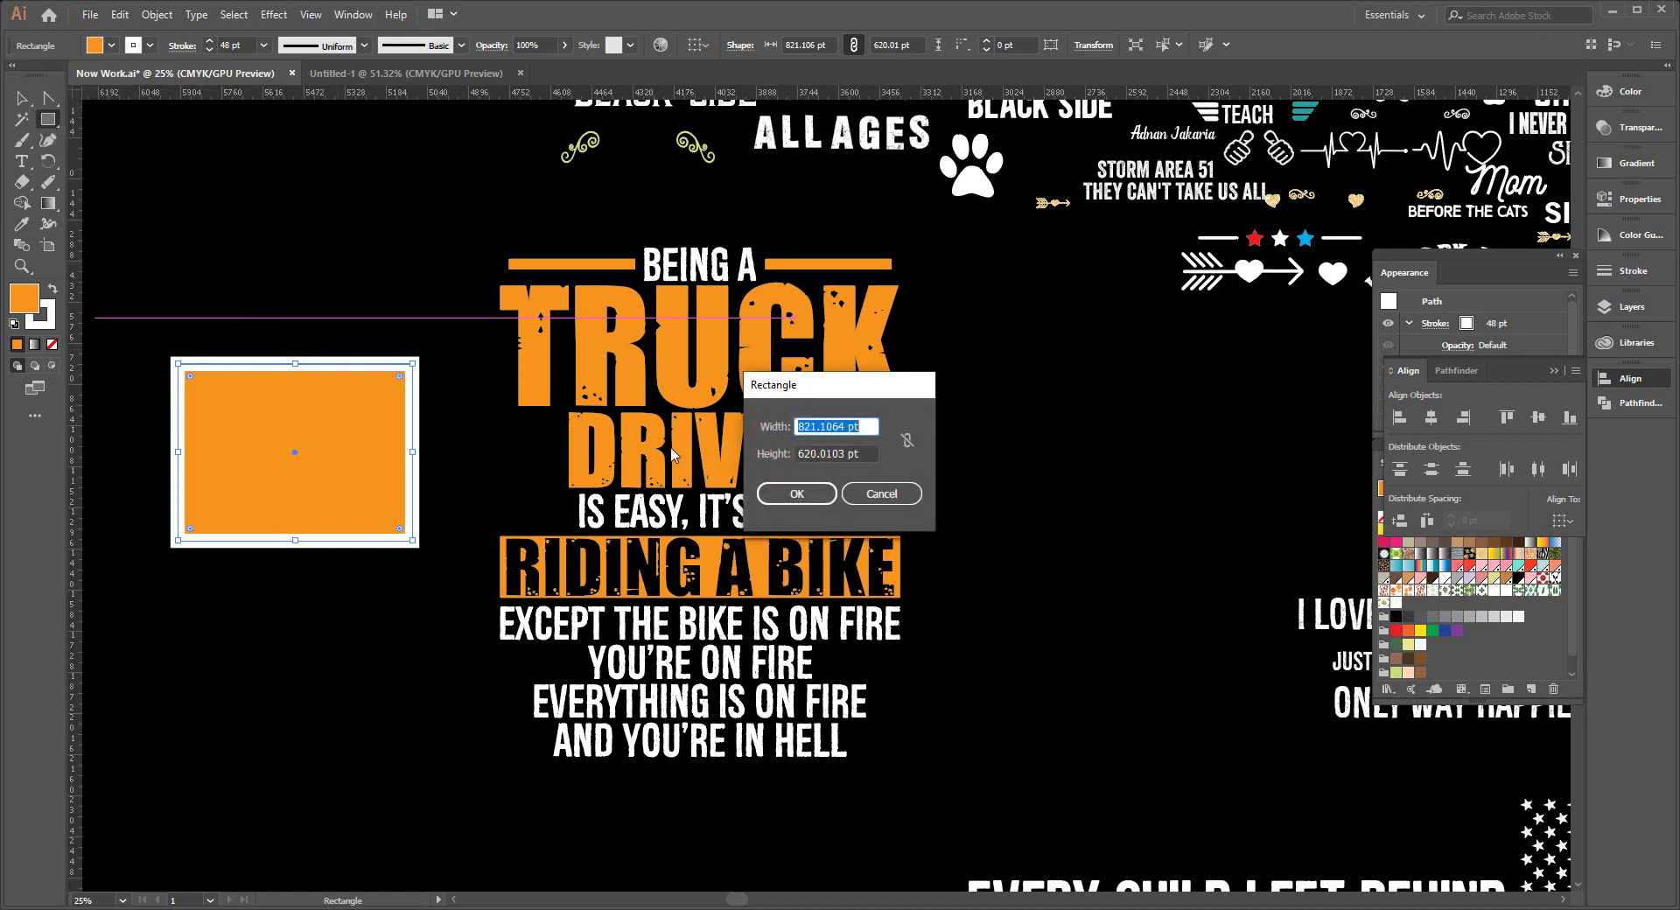
Select the orange rectangle and try Object > Expand, then cancel.
click(902, 499)
click(22, 98)
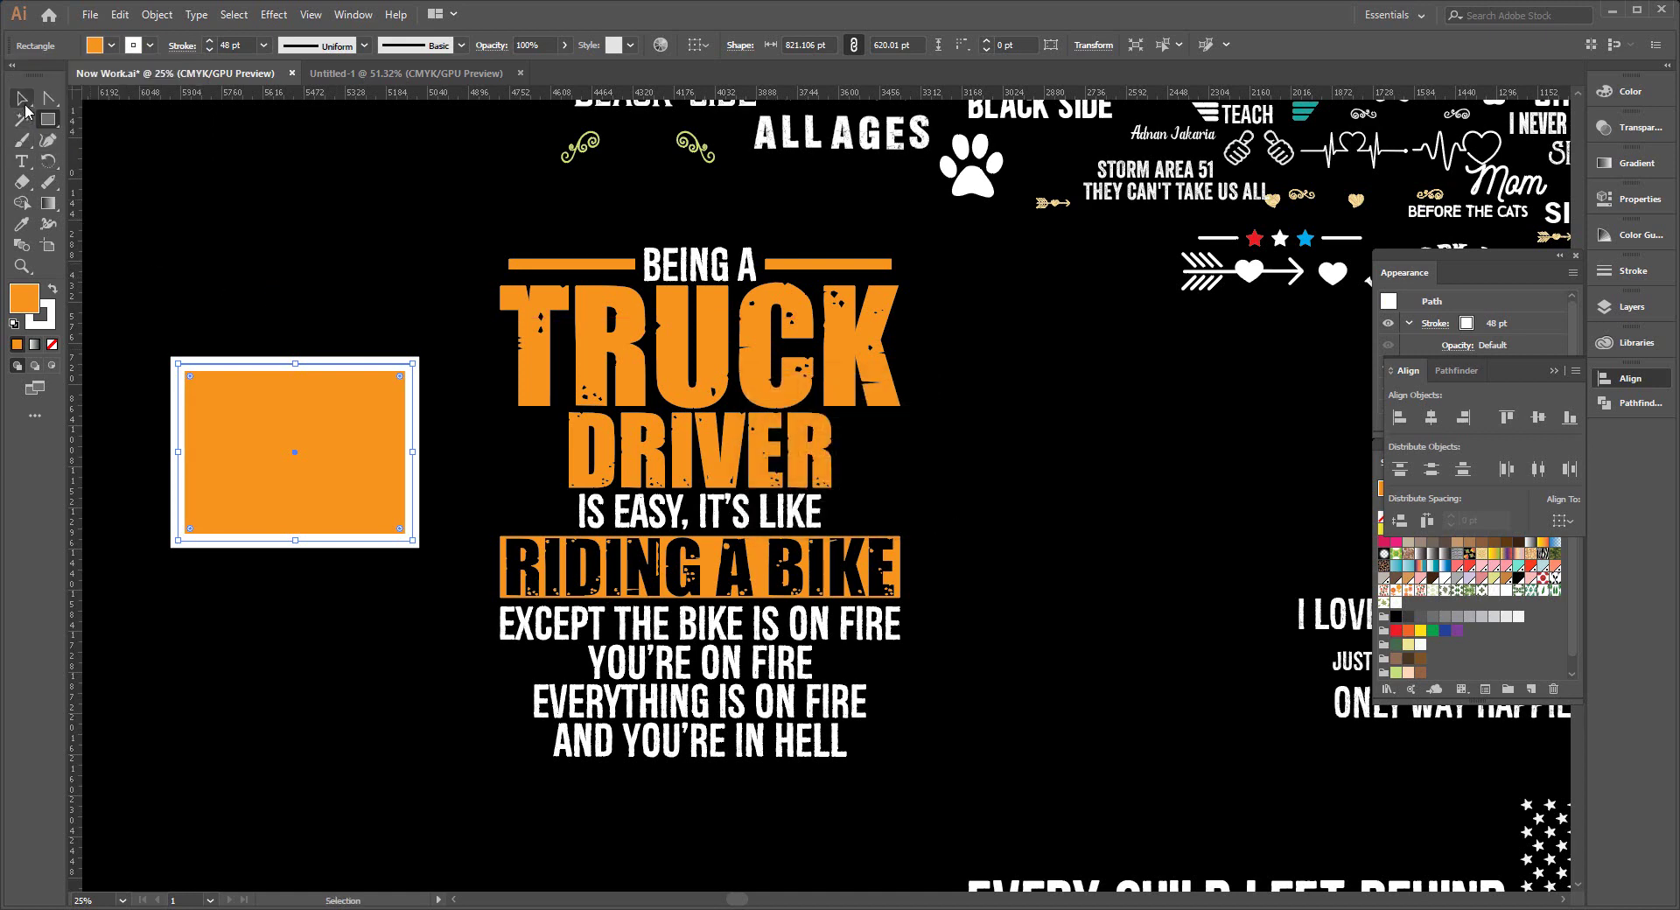
click(271, 251)
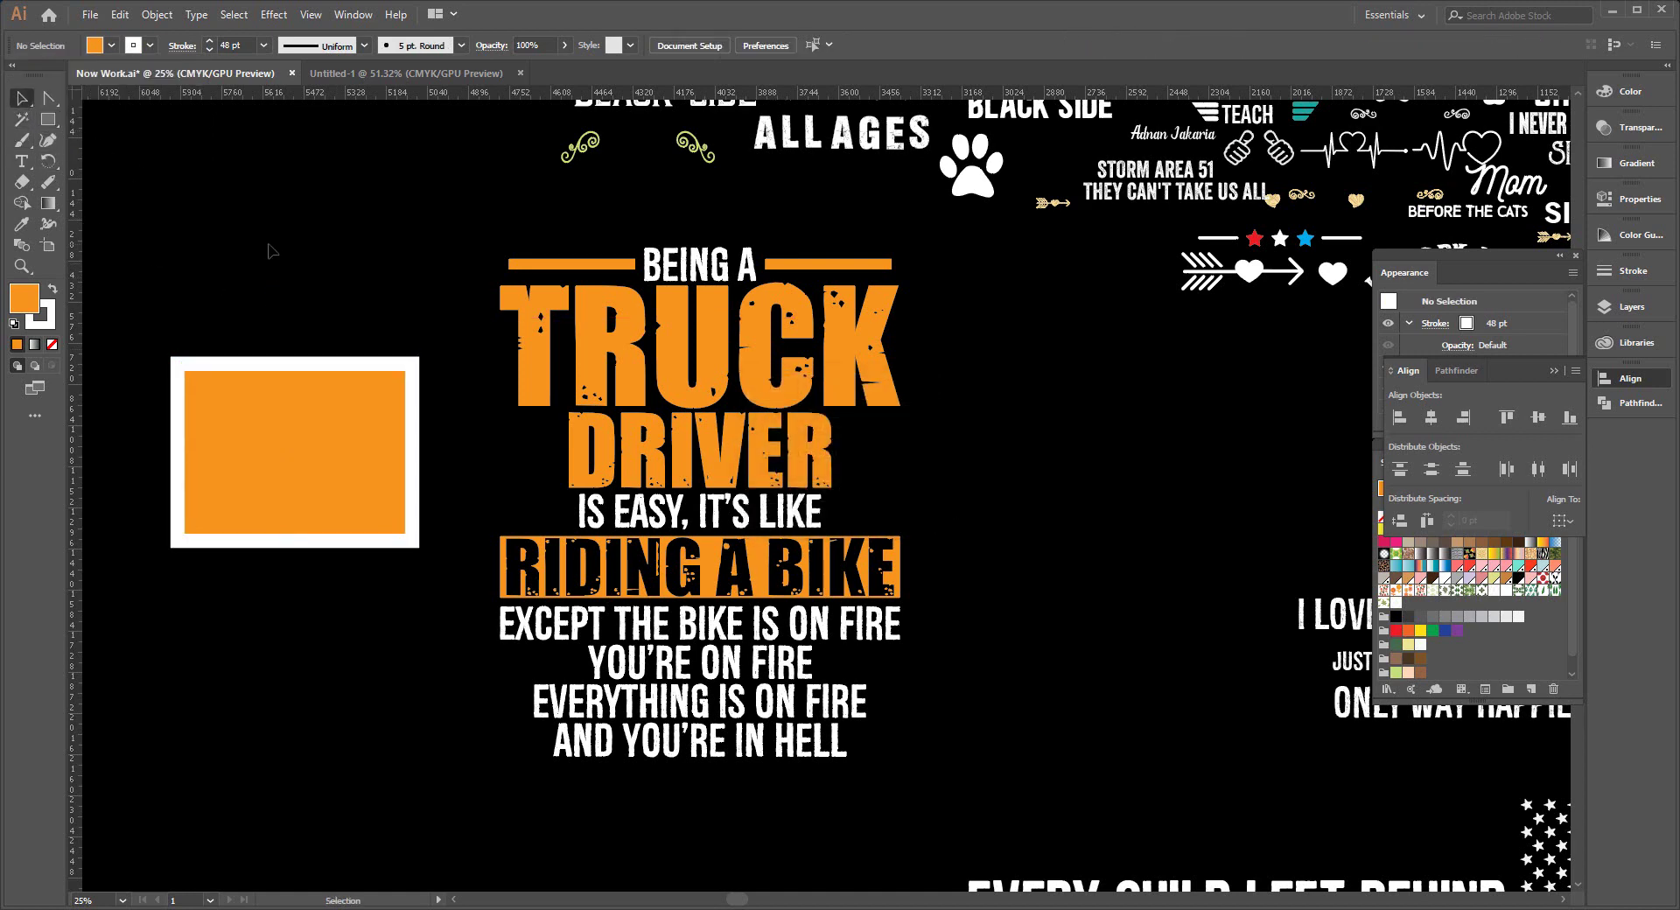
click(302, 486)
click(161, 19)
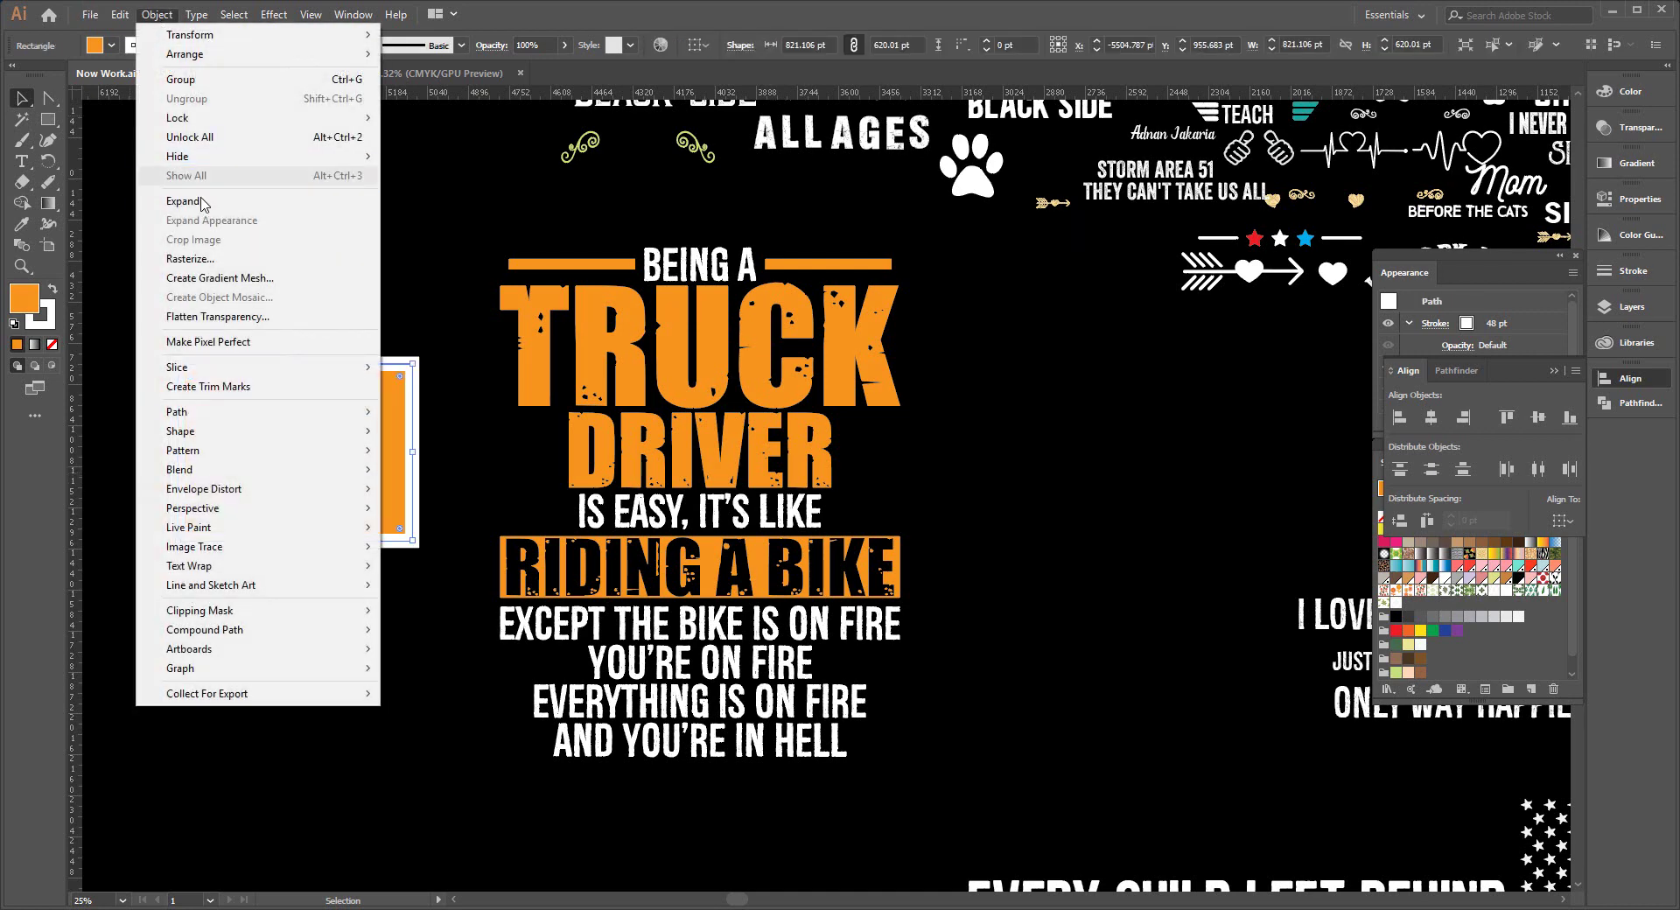
click(219, 205)
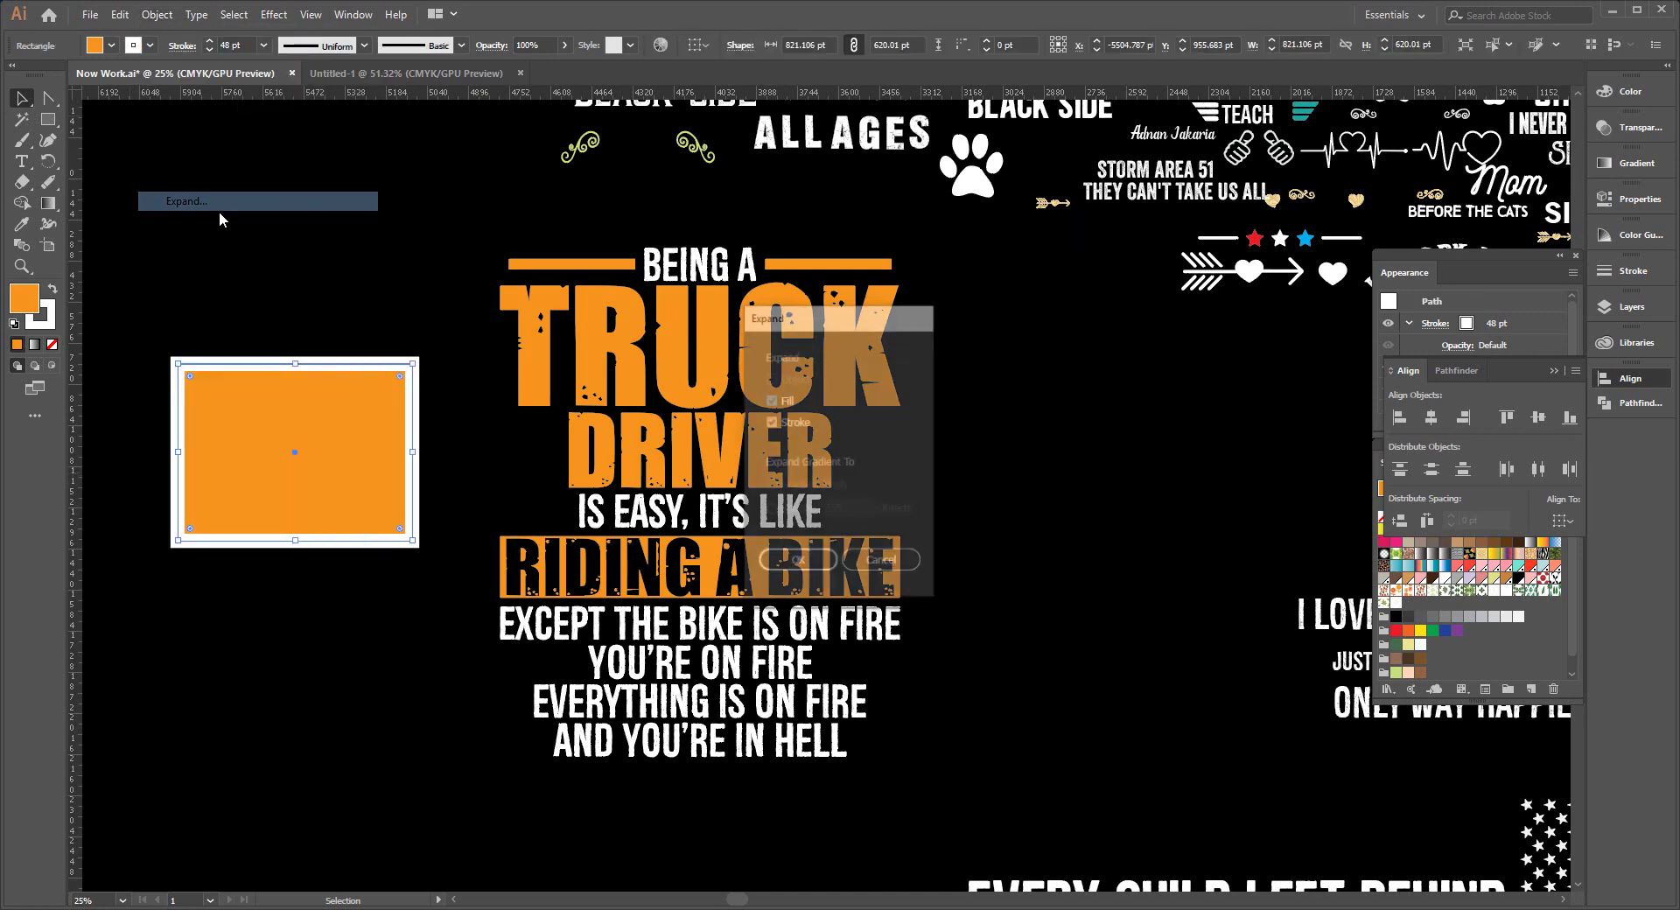
click(882, 562)
Set the rectangle's fill to None and expand its stroke into filled shapes.
click(97, 50)
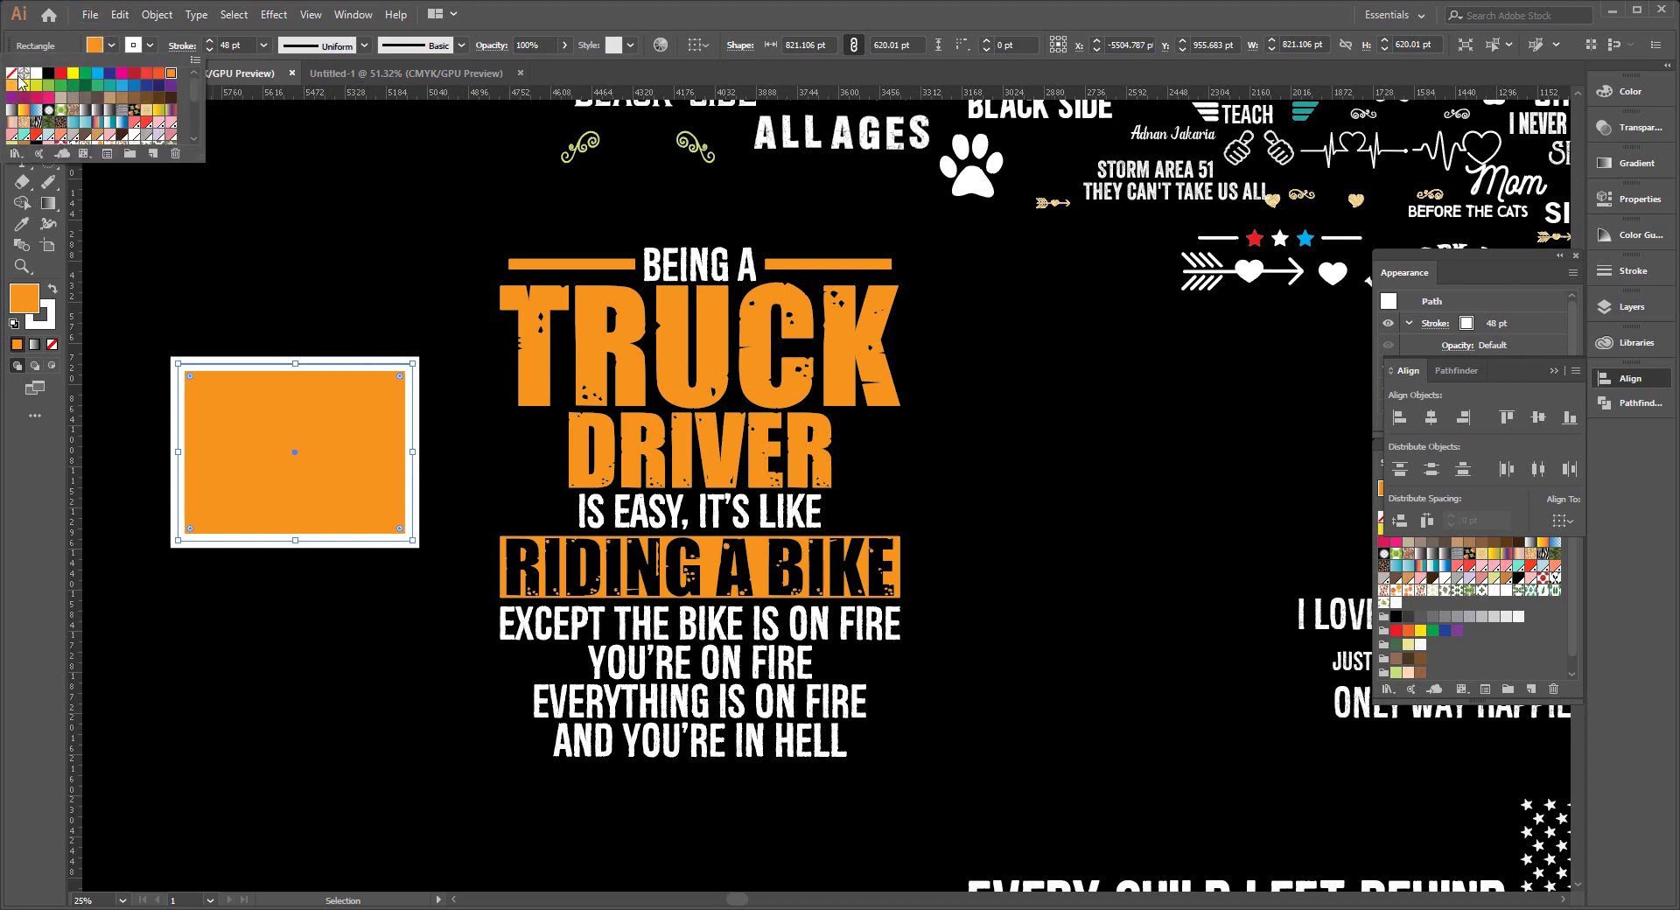
click(14, 74)
click(302, 264)
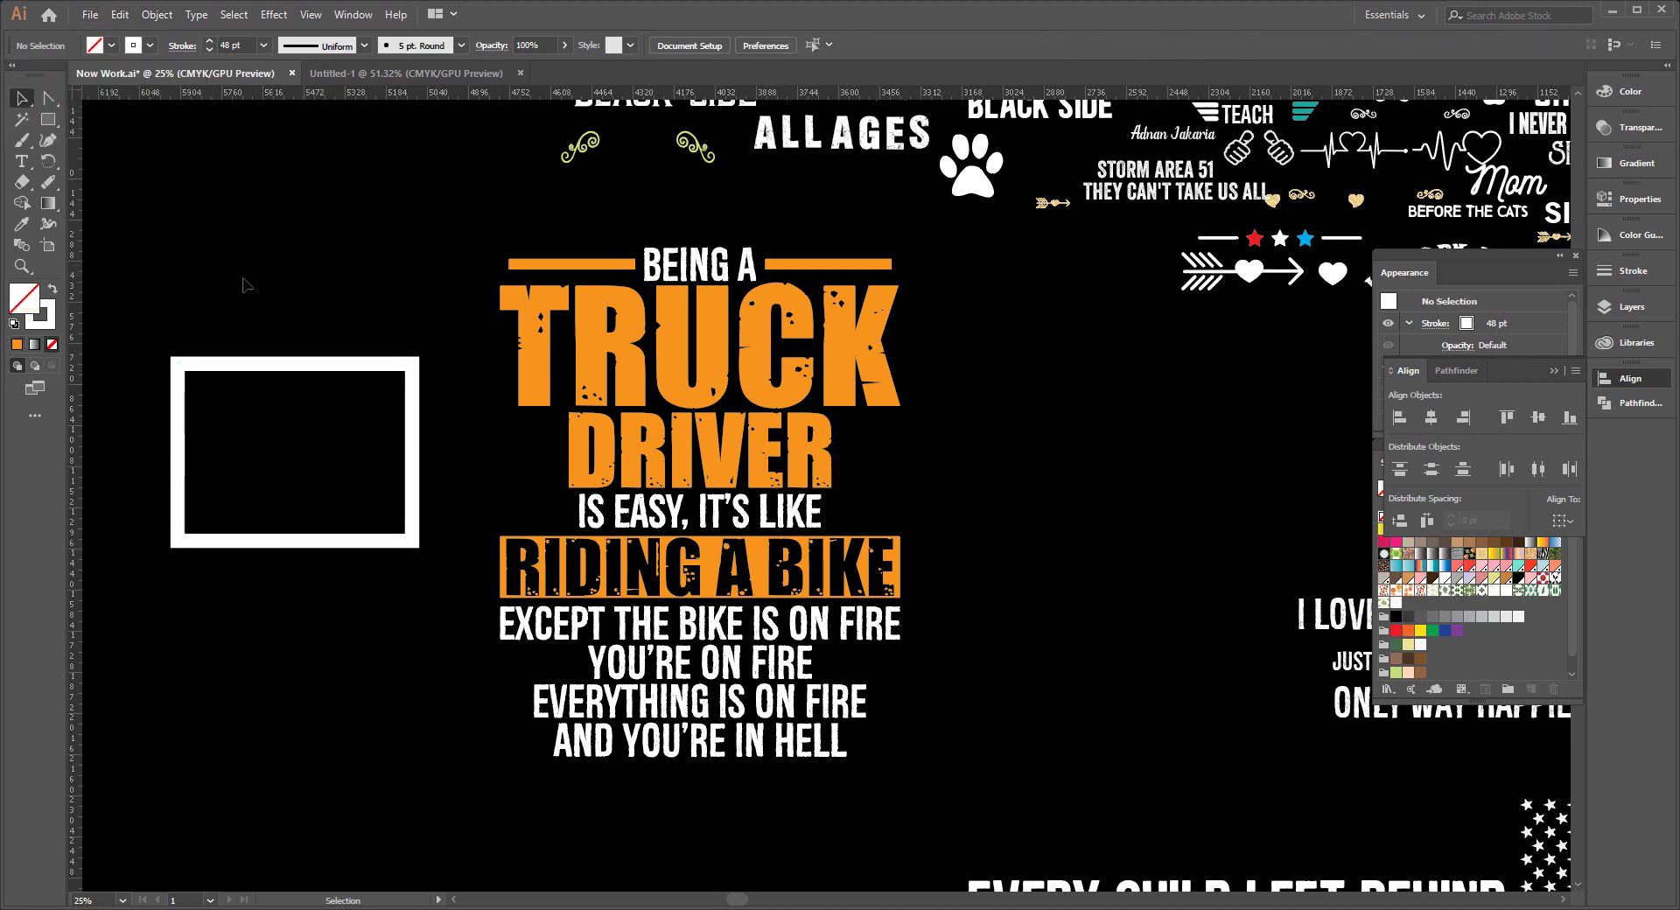
mouse_move(227, 281)
mouse_down()
mouse_move(349, 493)
mouse_move(381, 623)
mouse_up()
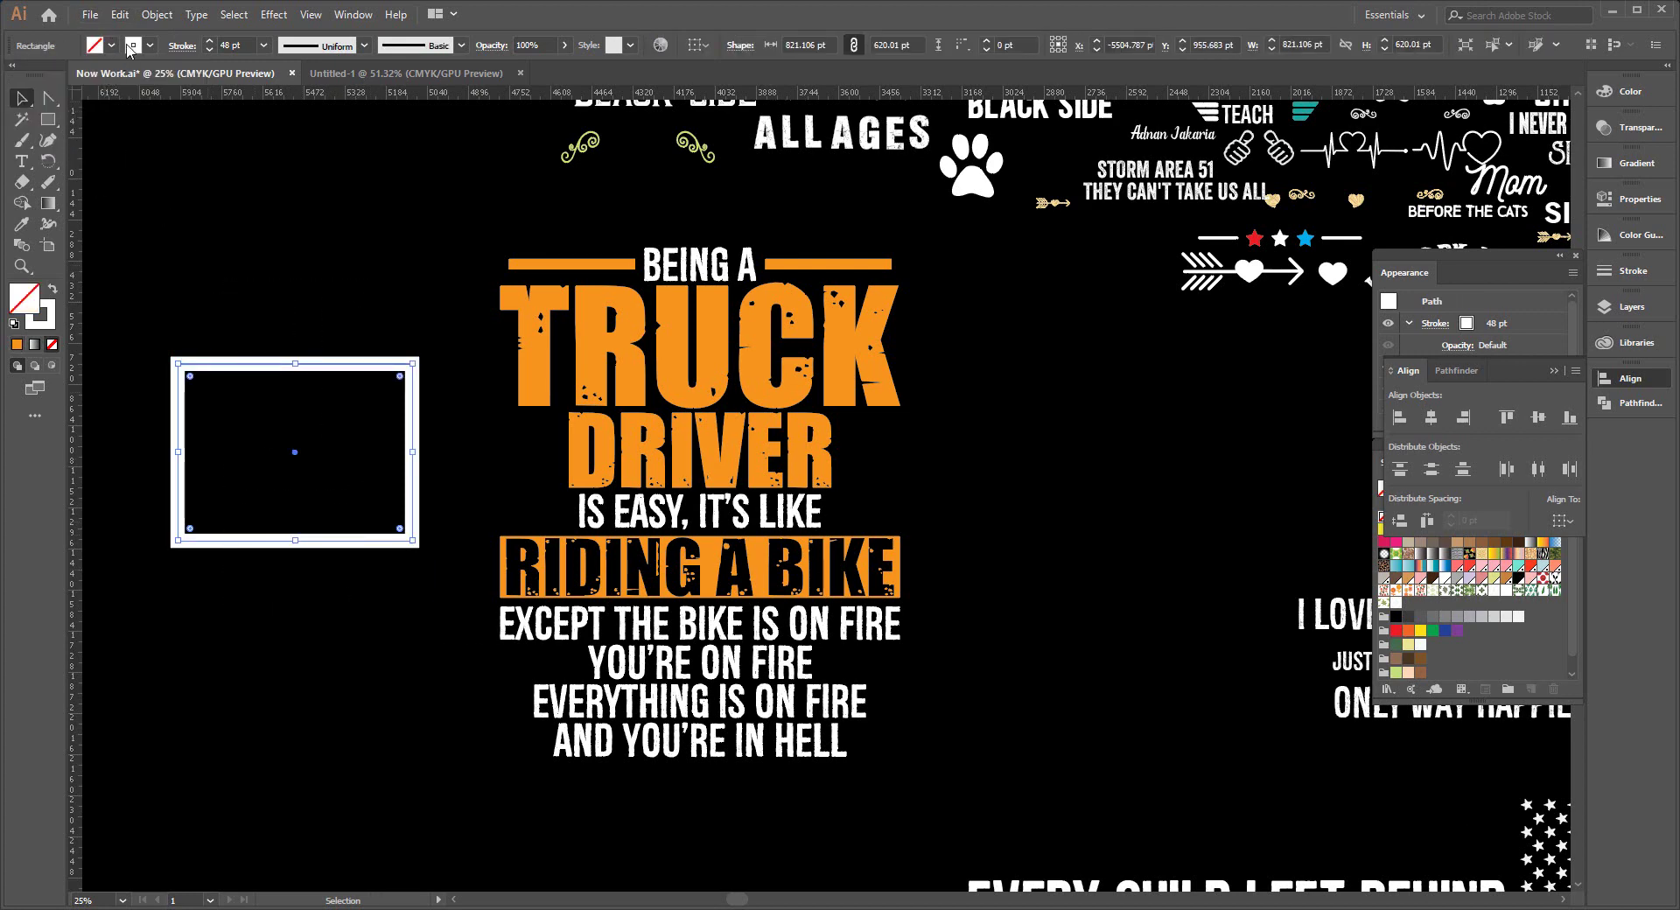
click(156, 14)
click(197, 199)
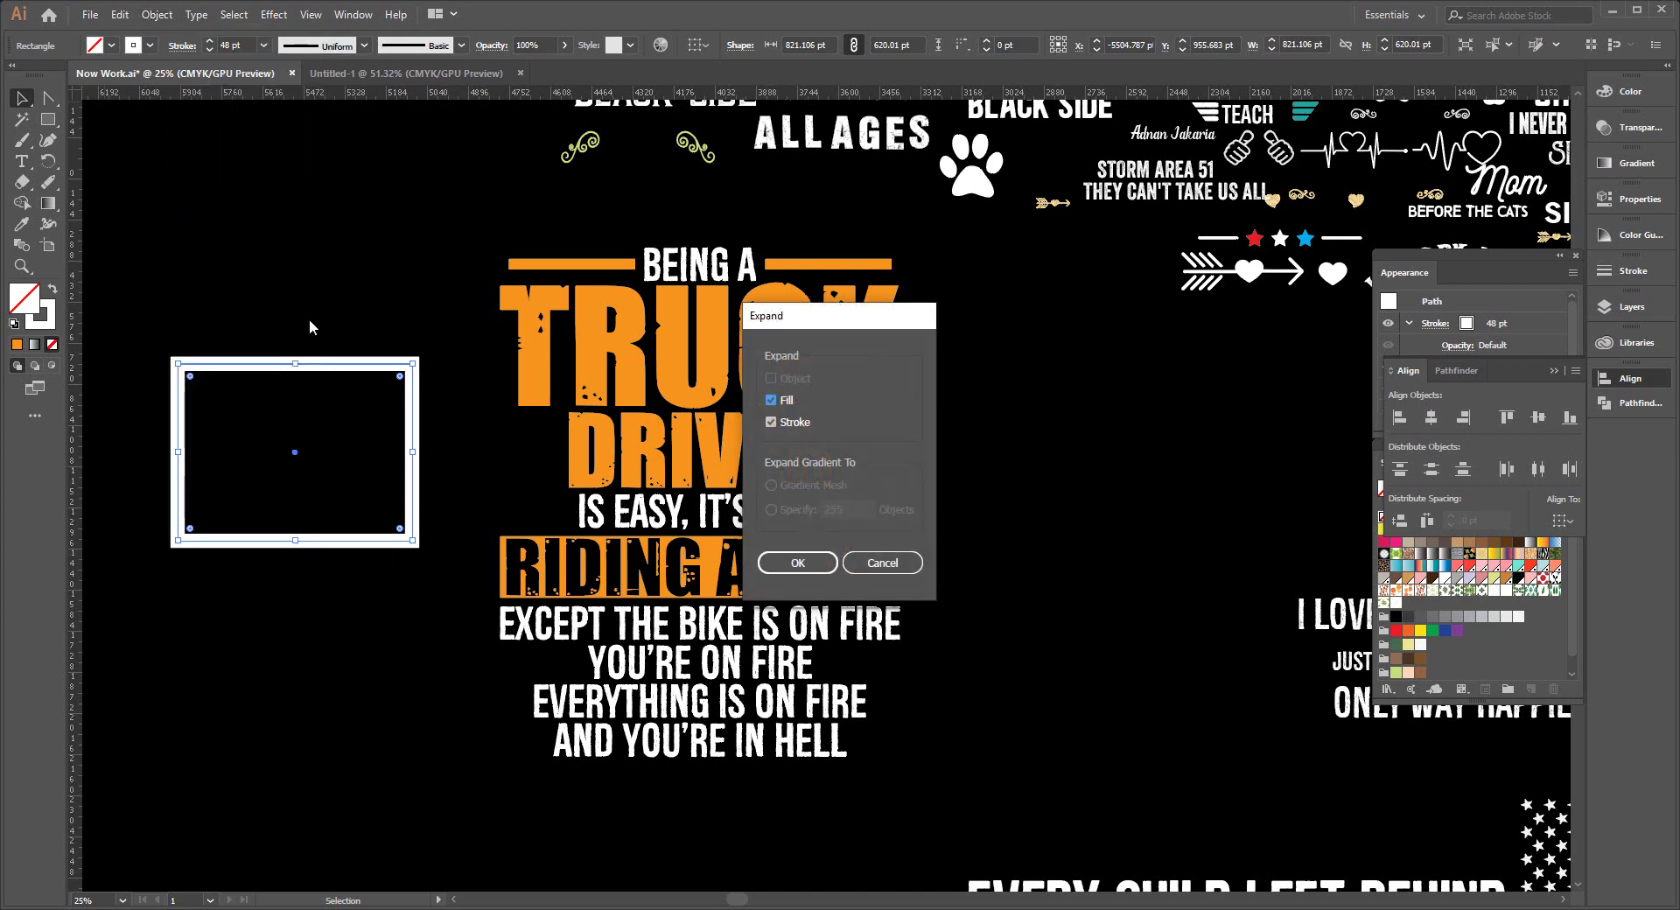
click(801, 565)
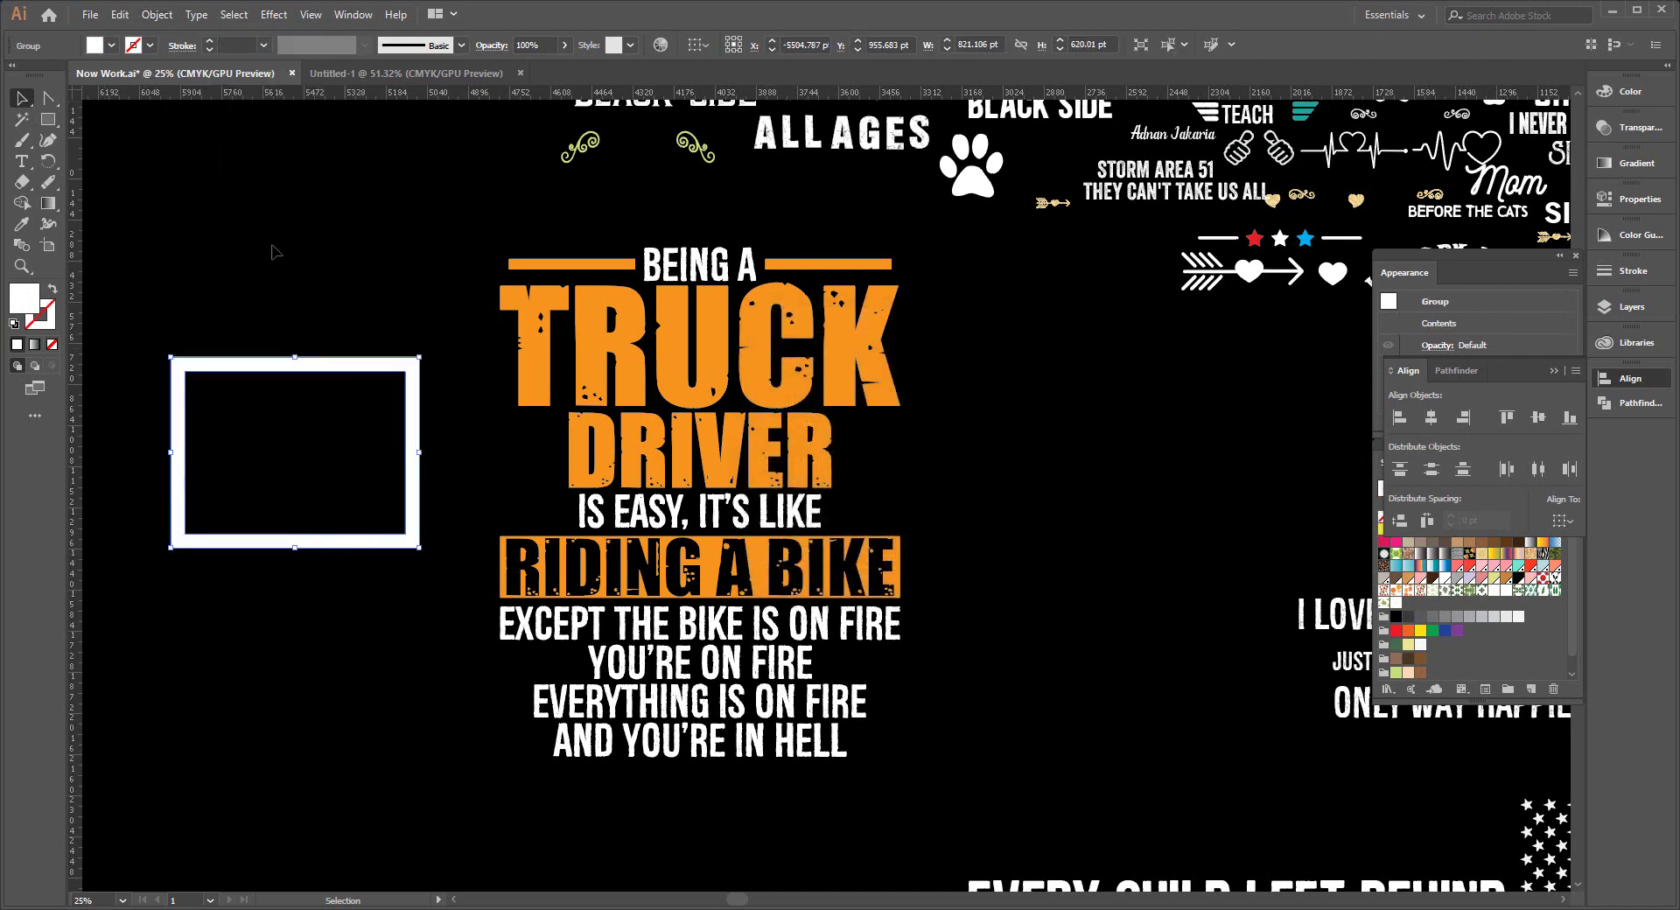
click(156, 14)
Erase gaps through the white frame's left and bottom edges with the Eraser tool.
click(201, 193)
click(253, 665)
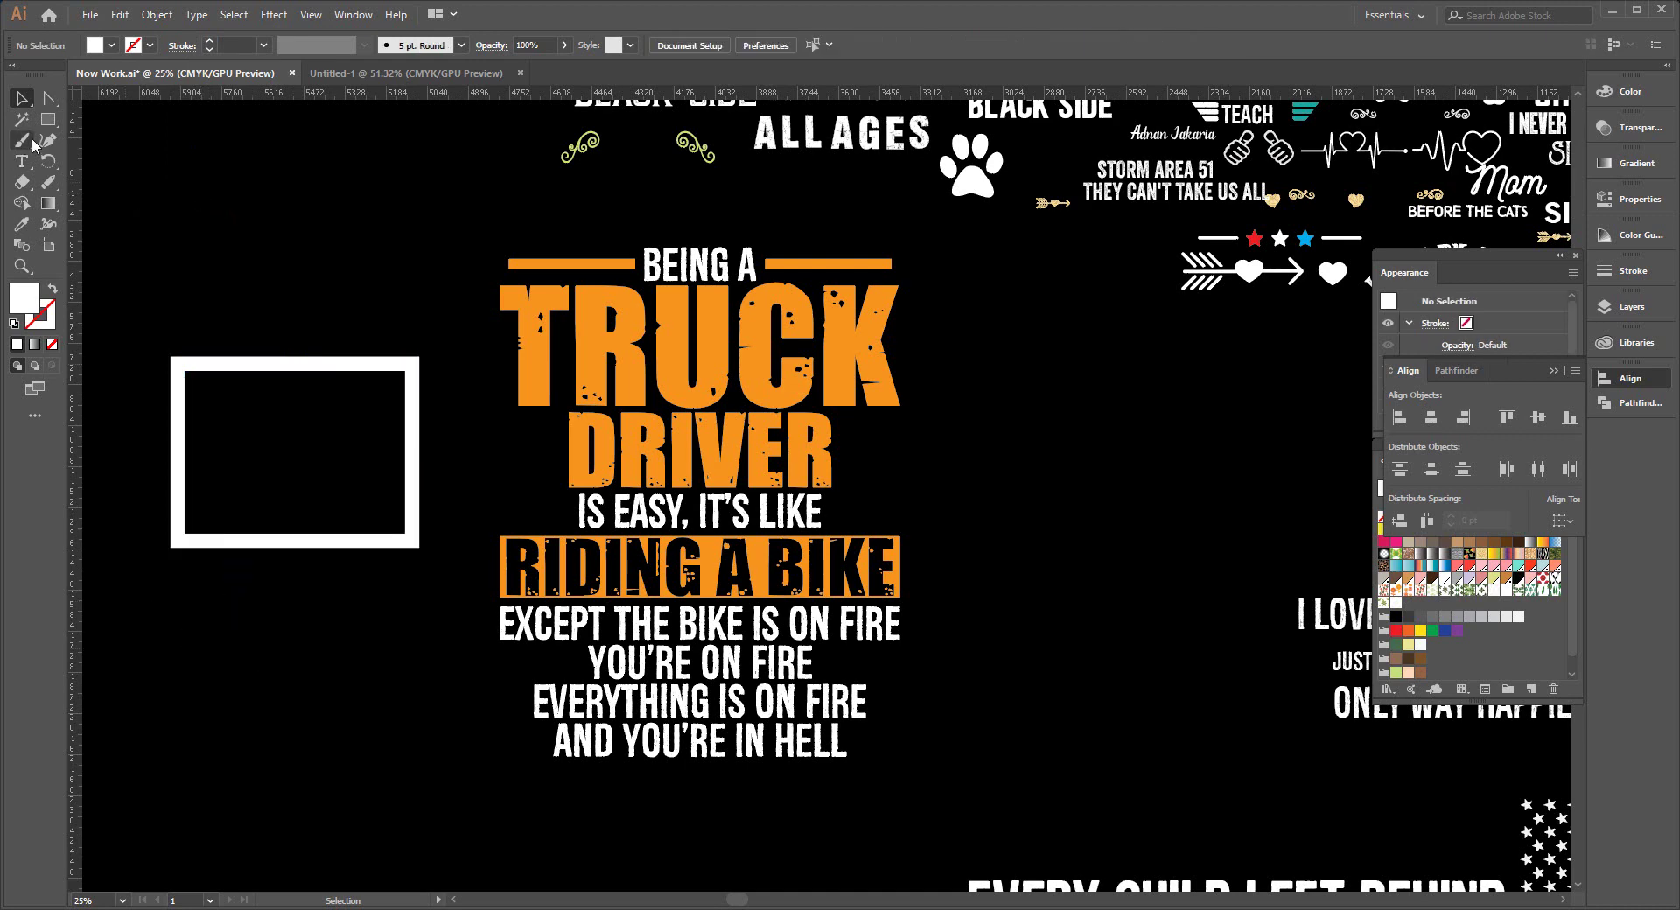
click(20, 182)
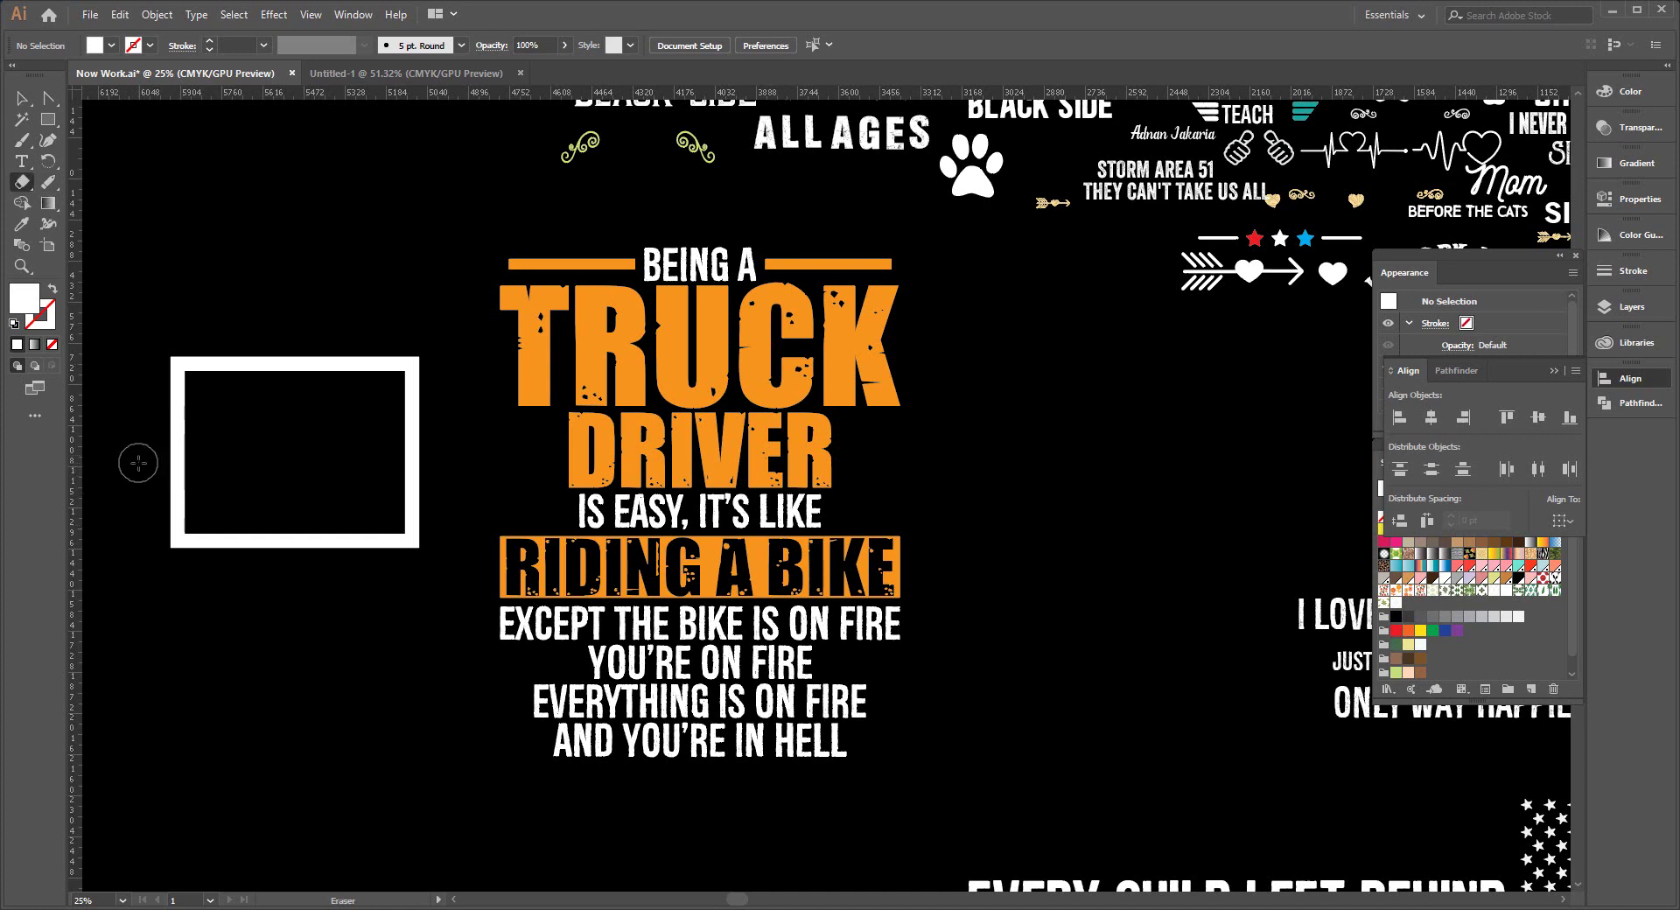
drag(138, 461, 225, 461)
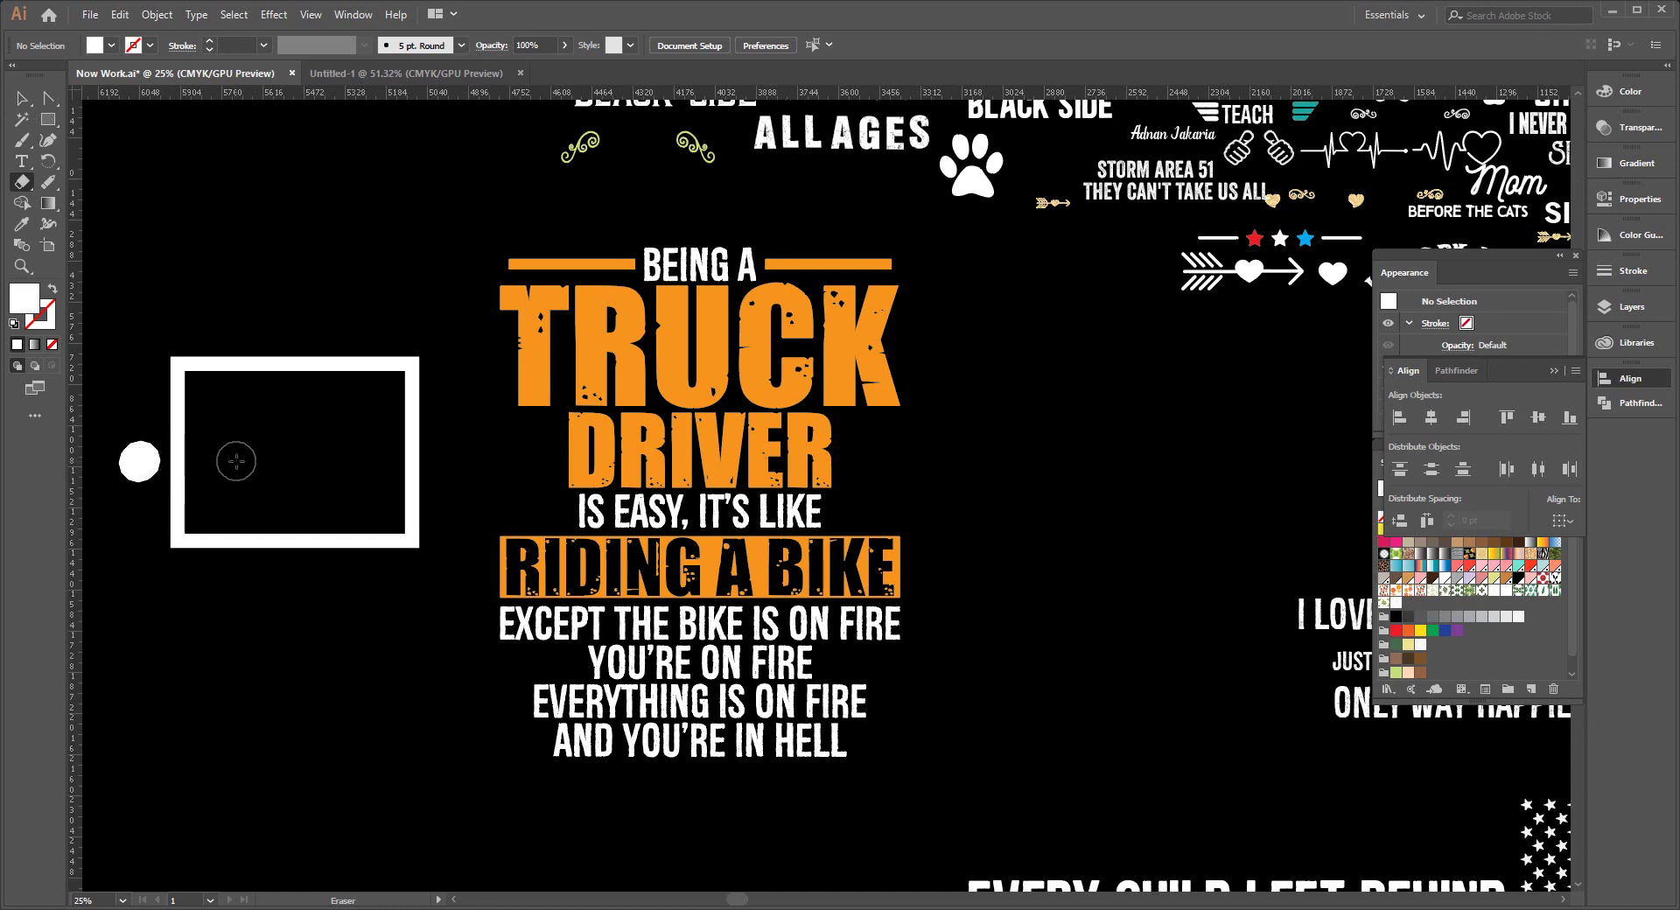
drag(112, 454, 237, 456)
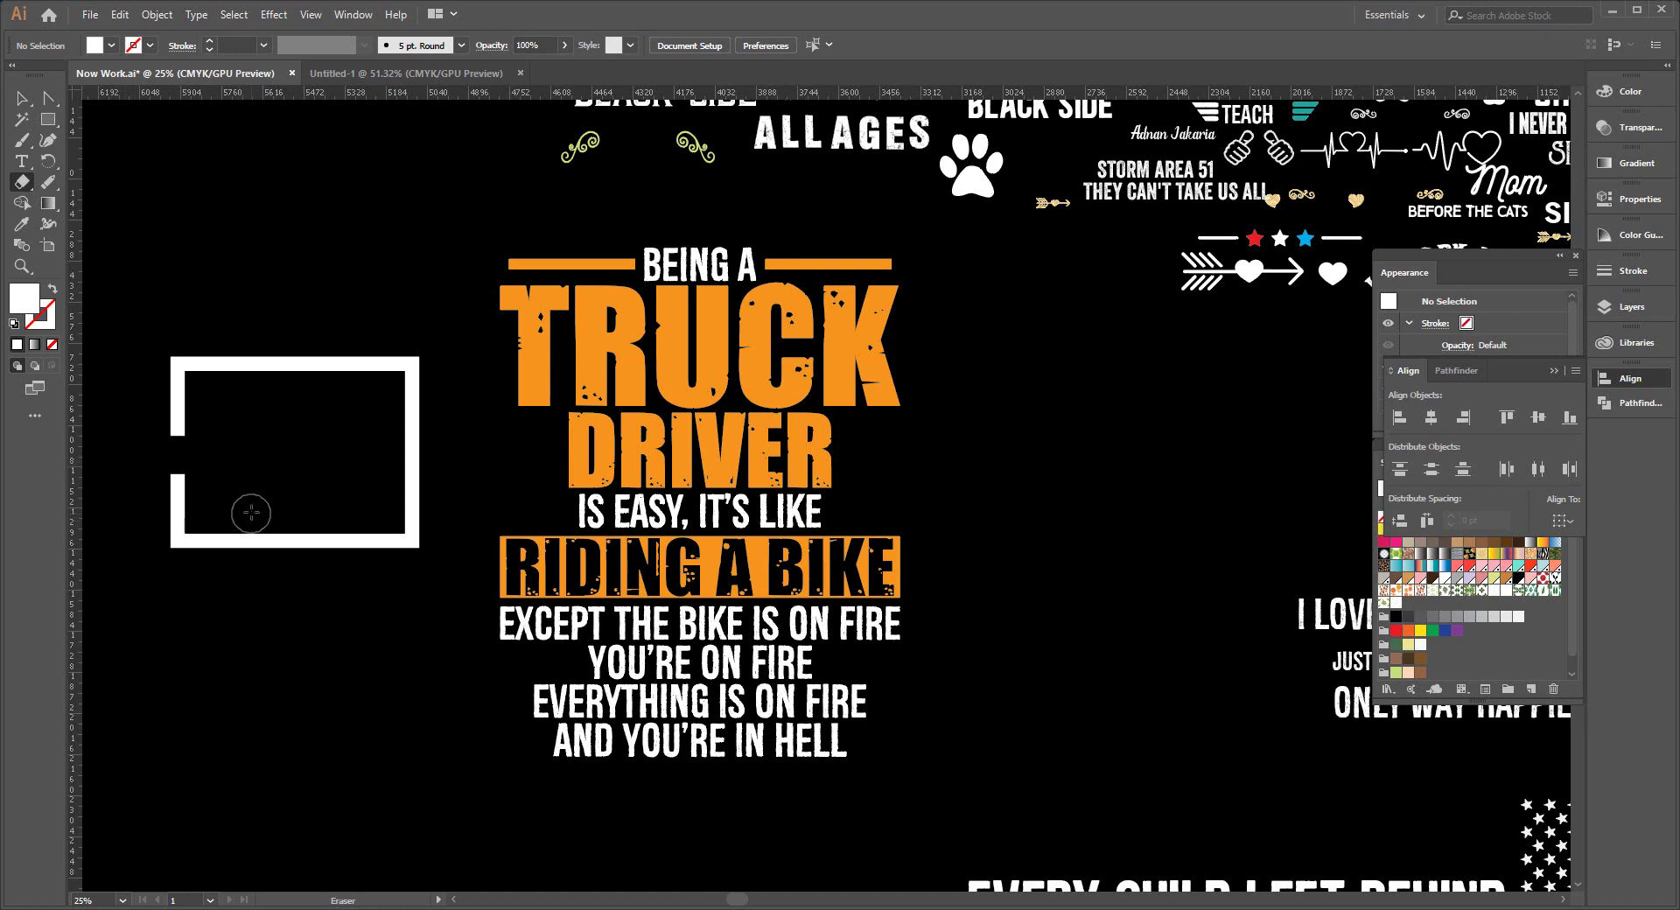
drag(244, 504, 256, 495)
drag(255, 522, 254, 612)
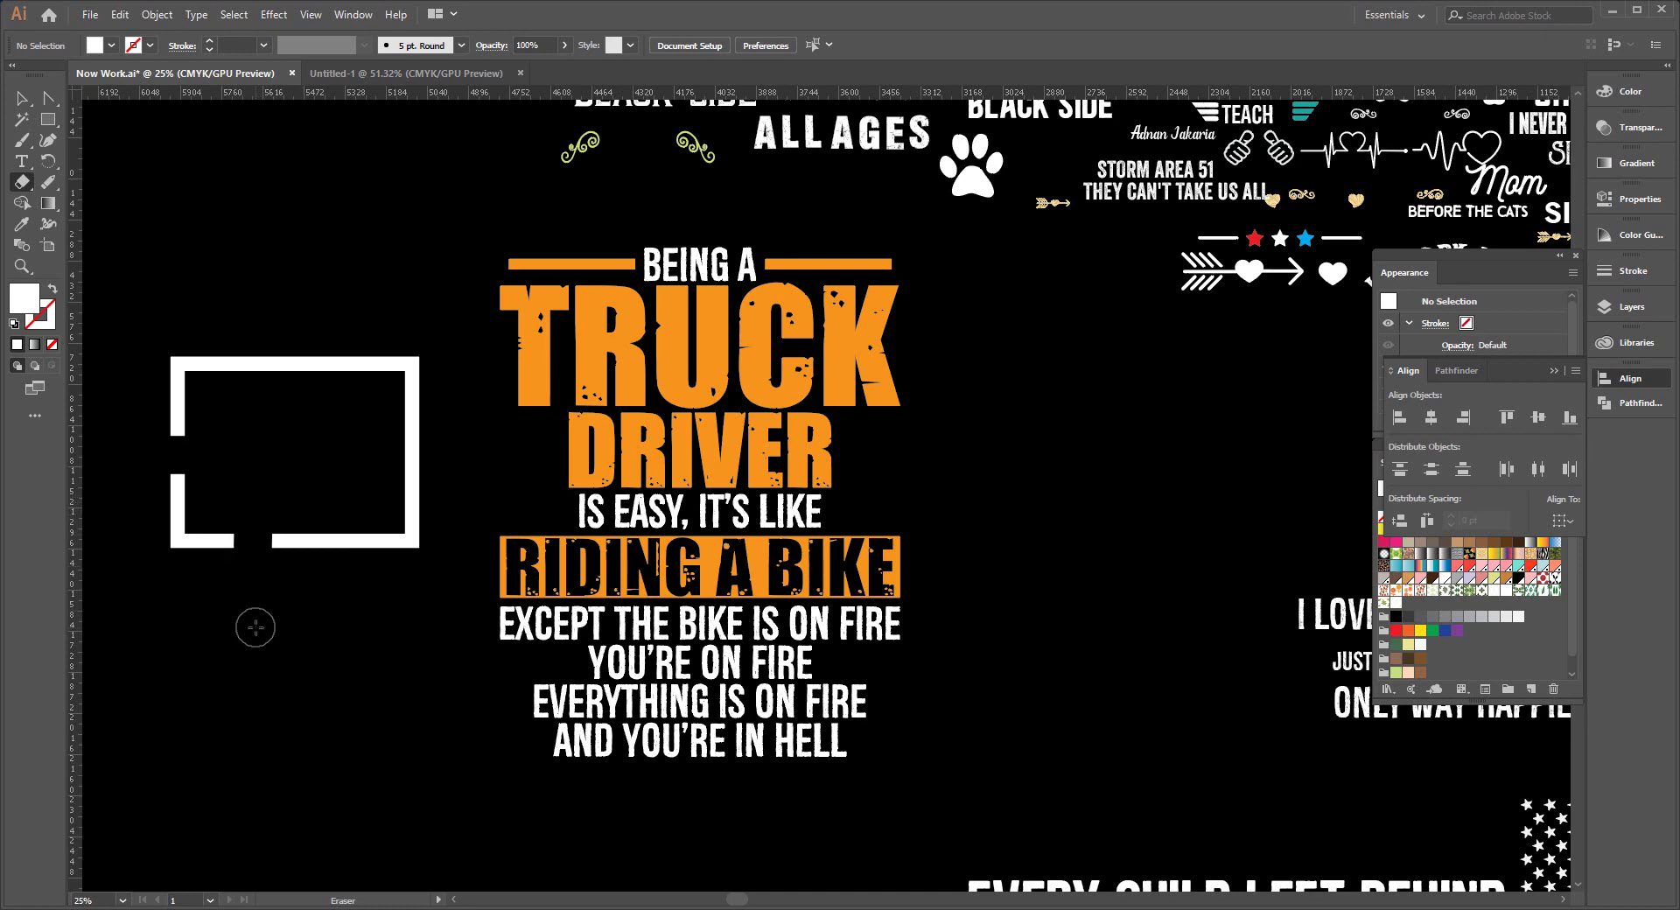
Ungroup the erased frame into separate pieces.
click(22, 98)
click(346, 370)
right_click(346, 370)
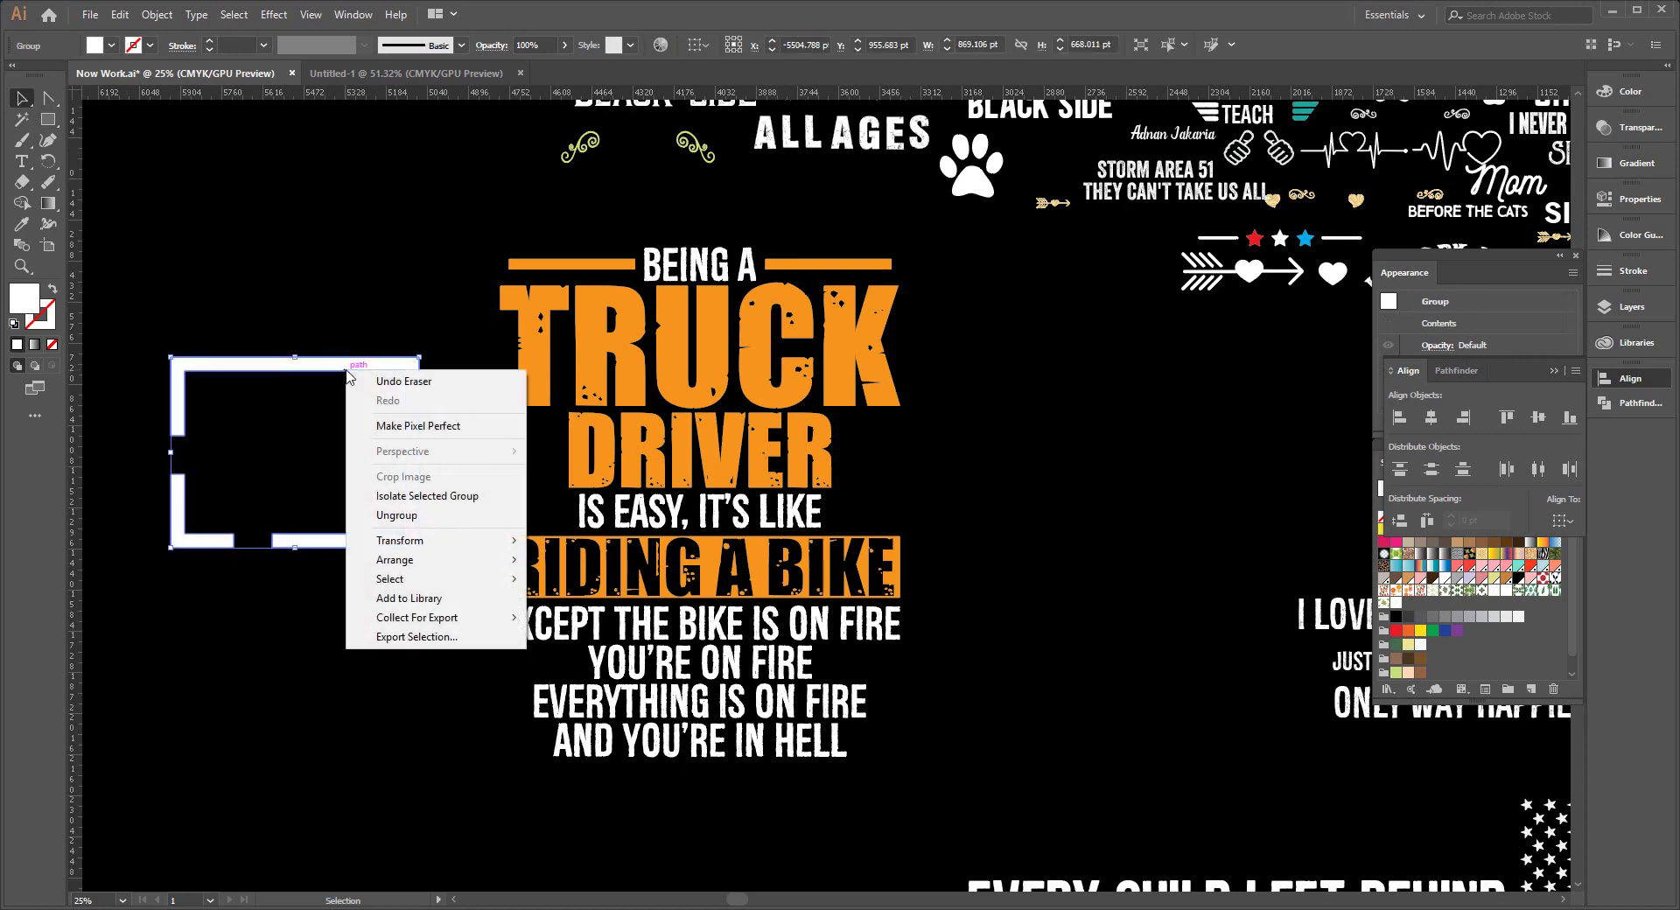
click(397, 514)
click(385, 516)
Delete the large leftover piece and position the L corner beside IS EASY, IT'S LIKE.
click(340, 363)
key(Delete)
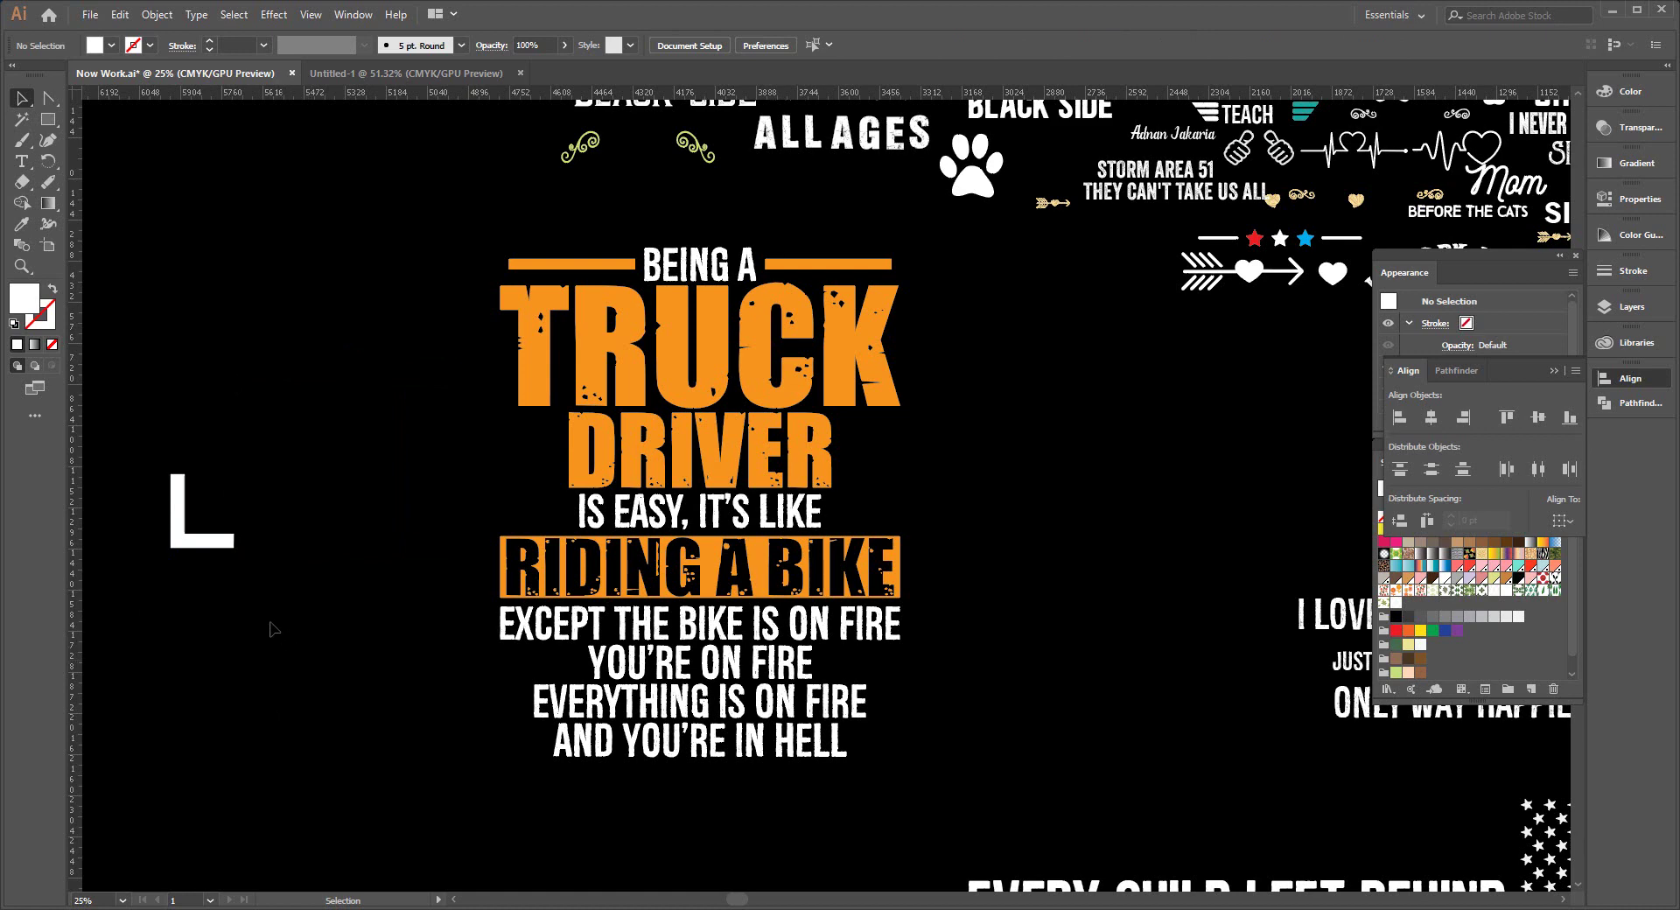
drag(160, 549, 525, 511)
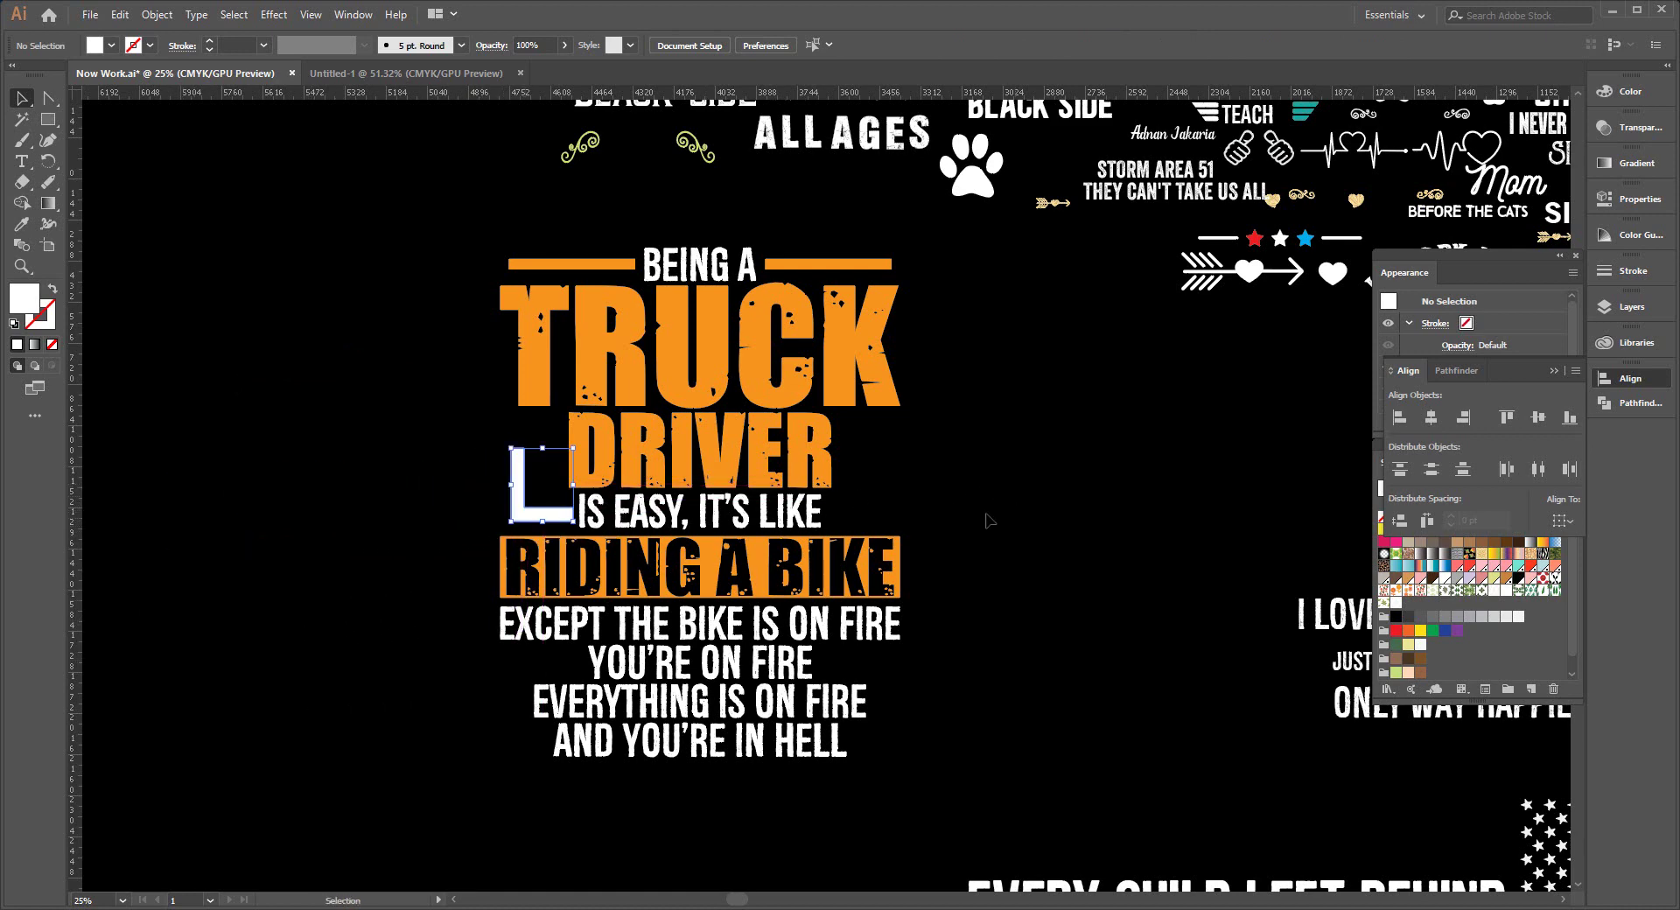
key(Right)
key(Up)
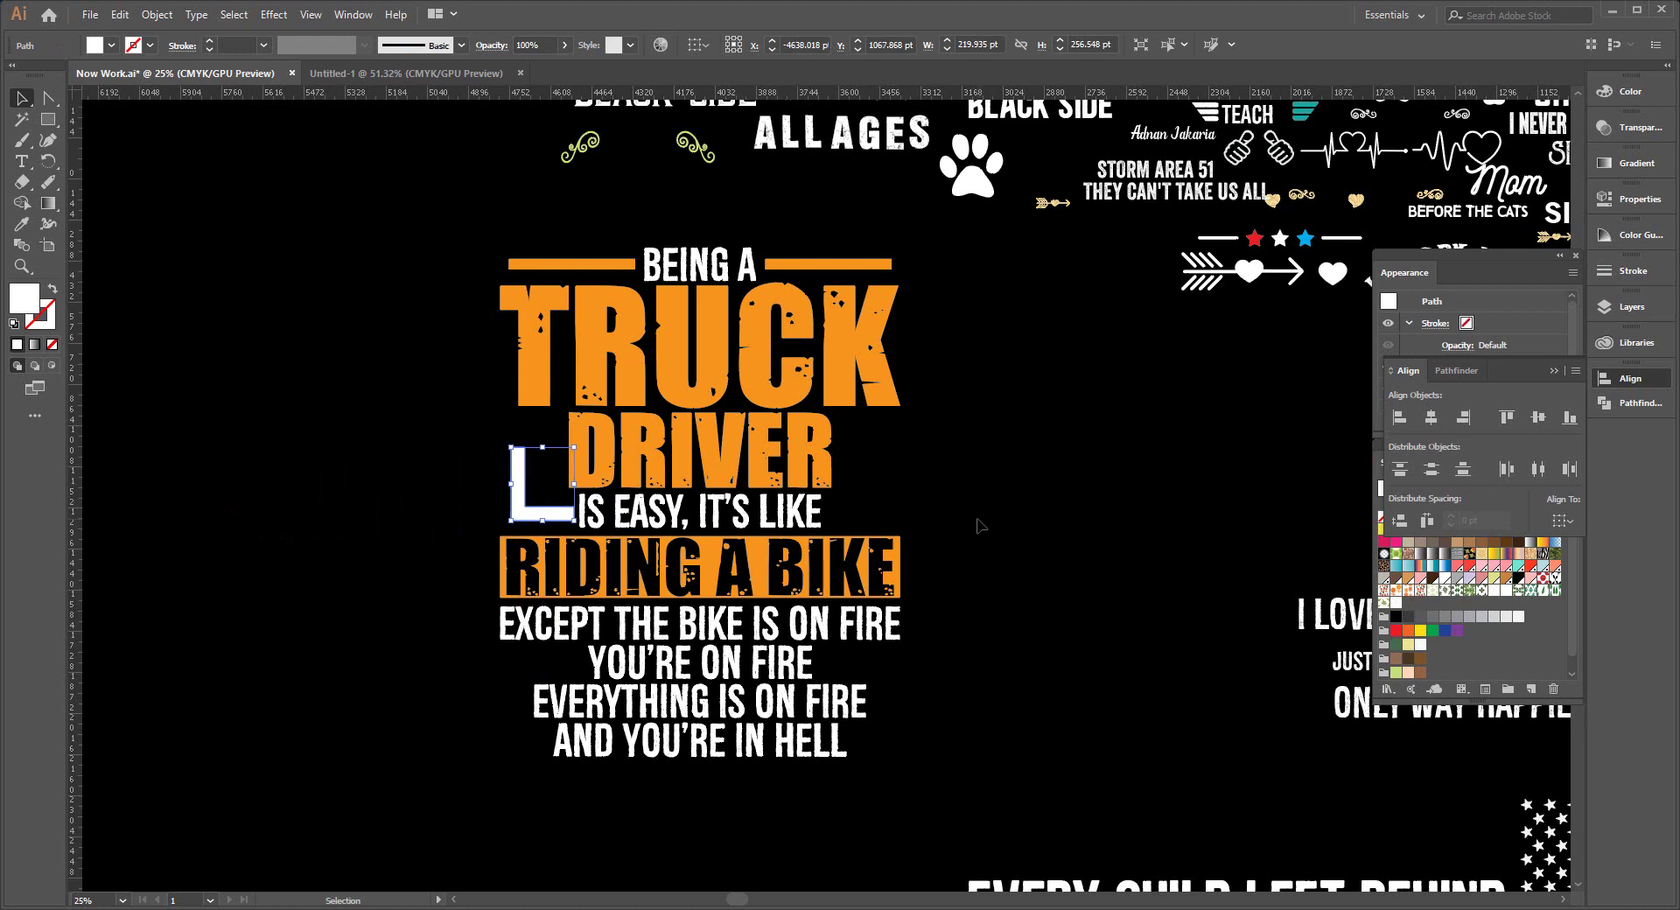
click(979, 525)
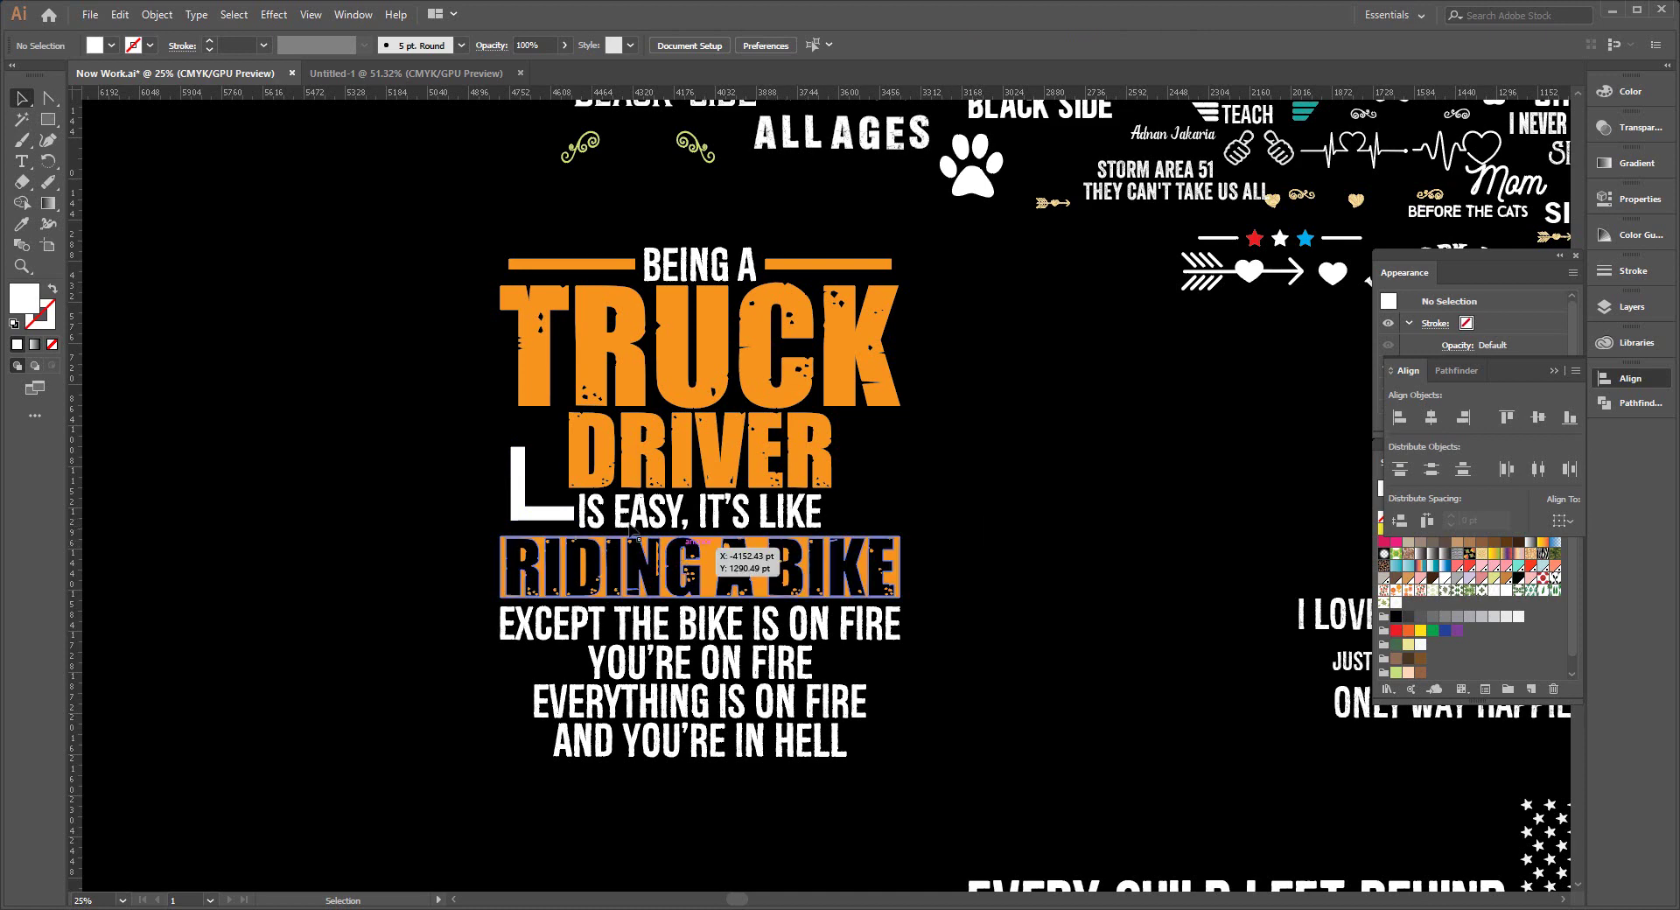
Try vertically centring the L corner on the text line, undo it, and reselect the corner.
click(665, 512)
shift+click(543, 514)
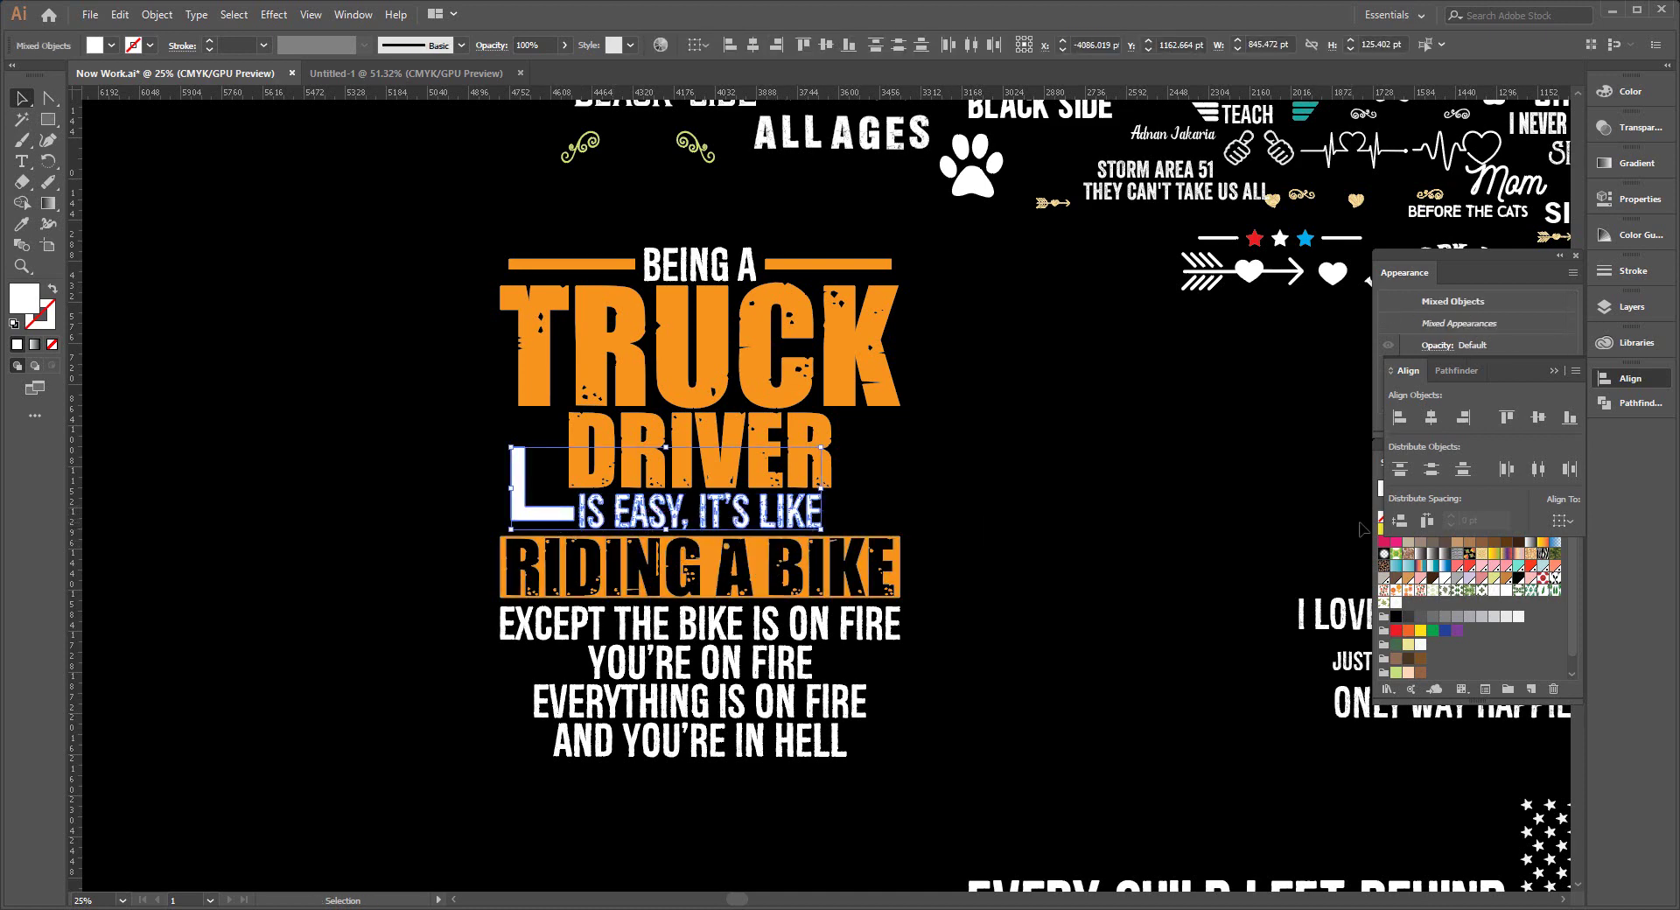
click(1542, 424)
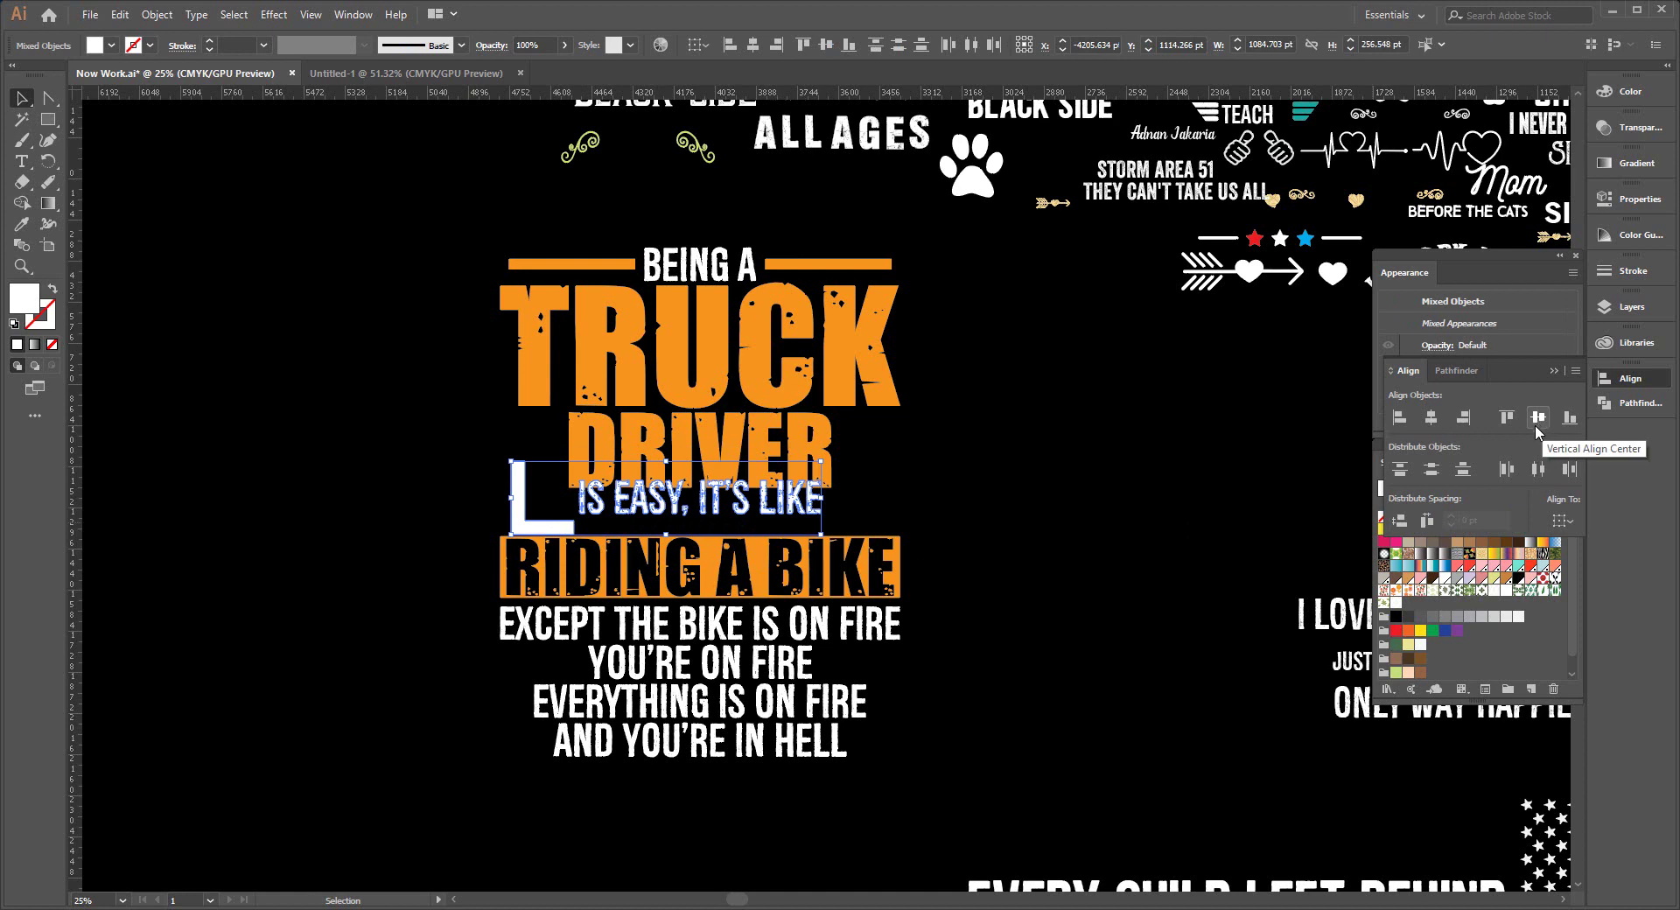
key(ctrl+z)
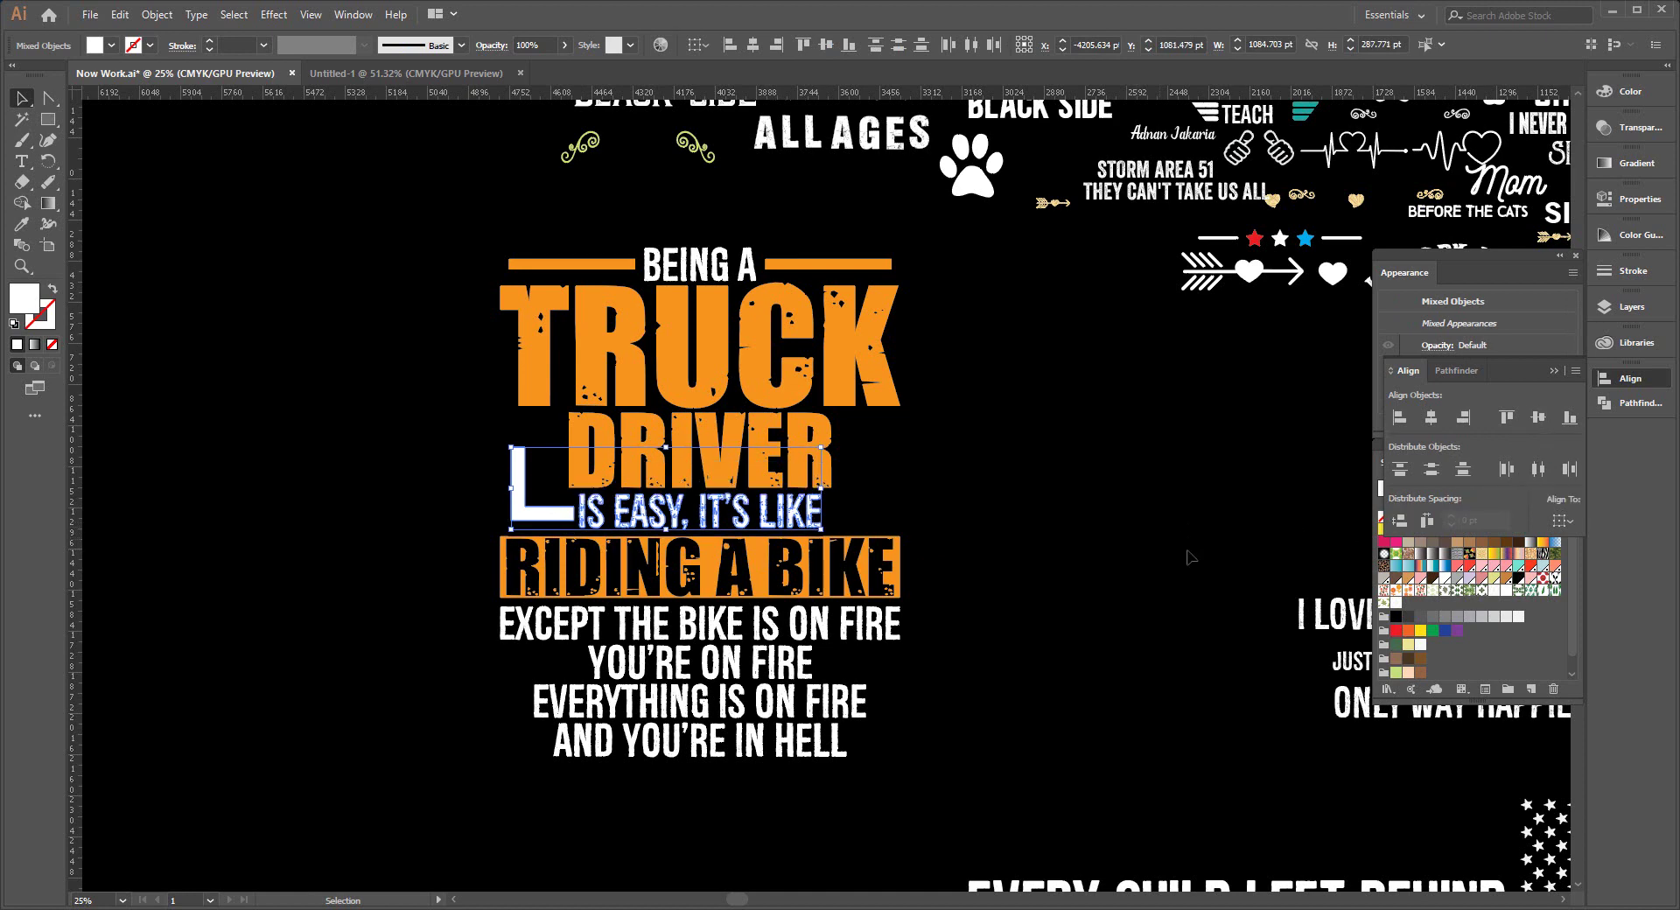
key(ctrl+z)
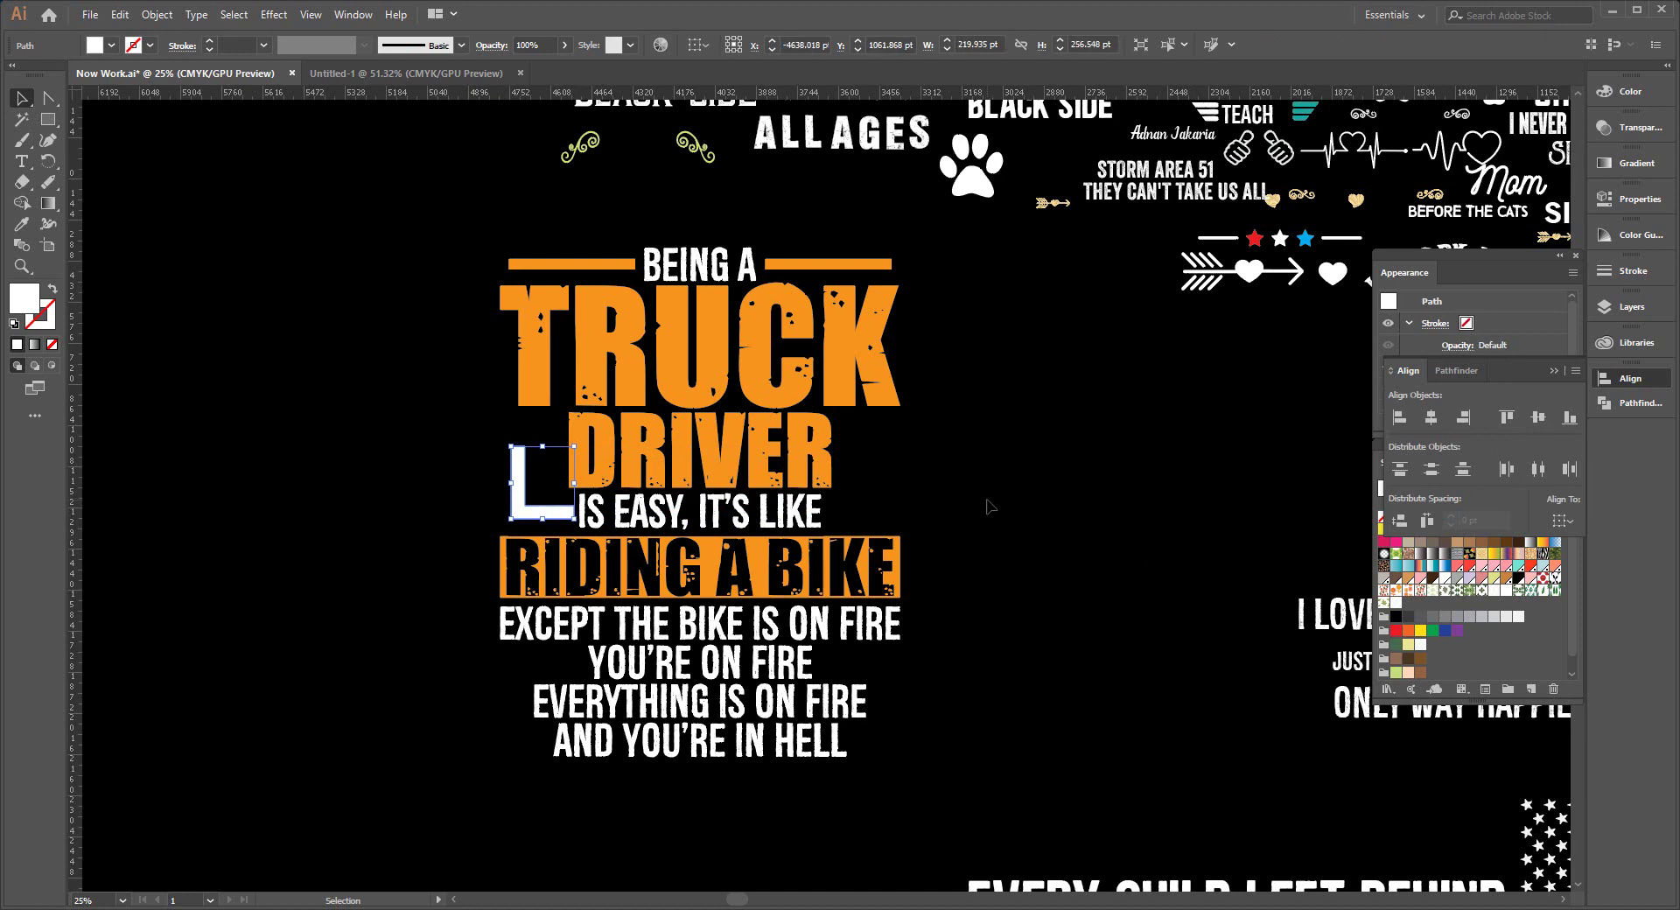
click(965, 535)
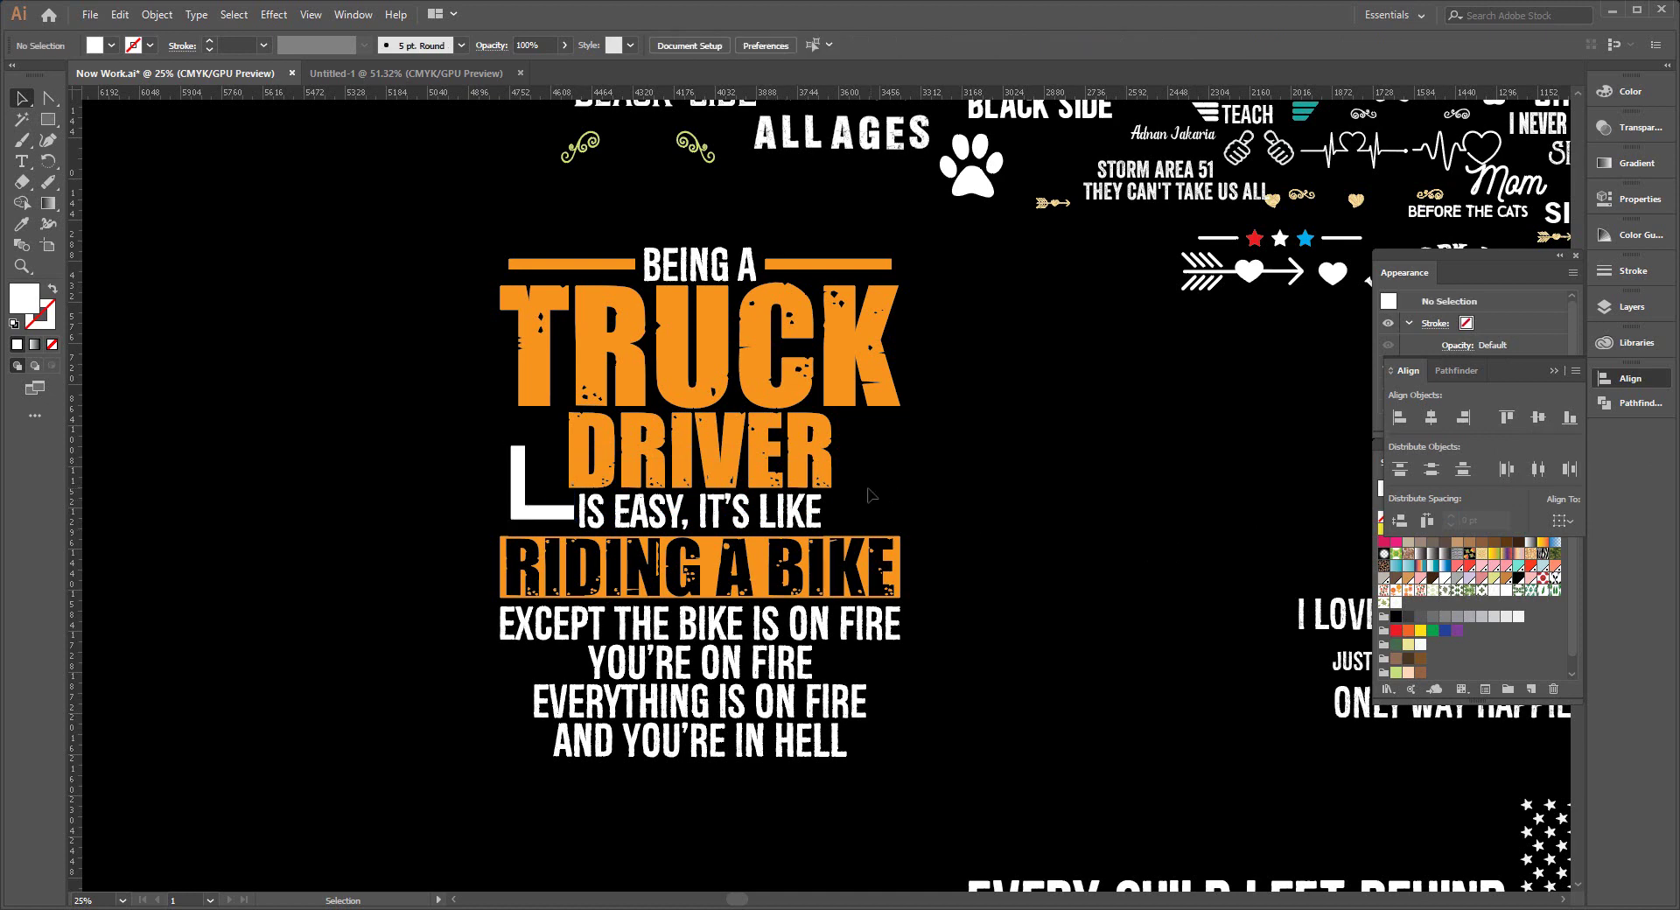
click(516, 501)
Make a reflected copy of the L corner and place it right of DRIVER.
right_click(521, 487)
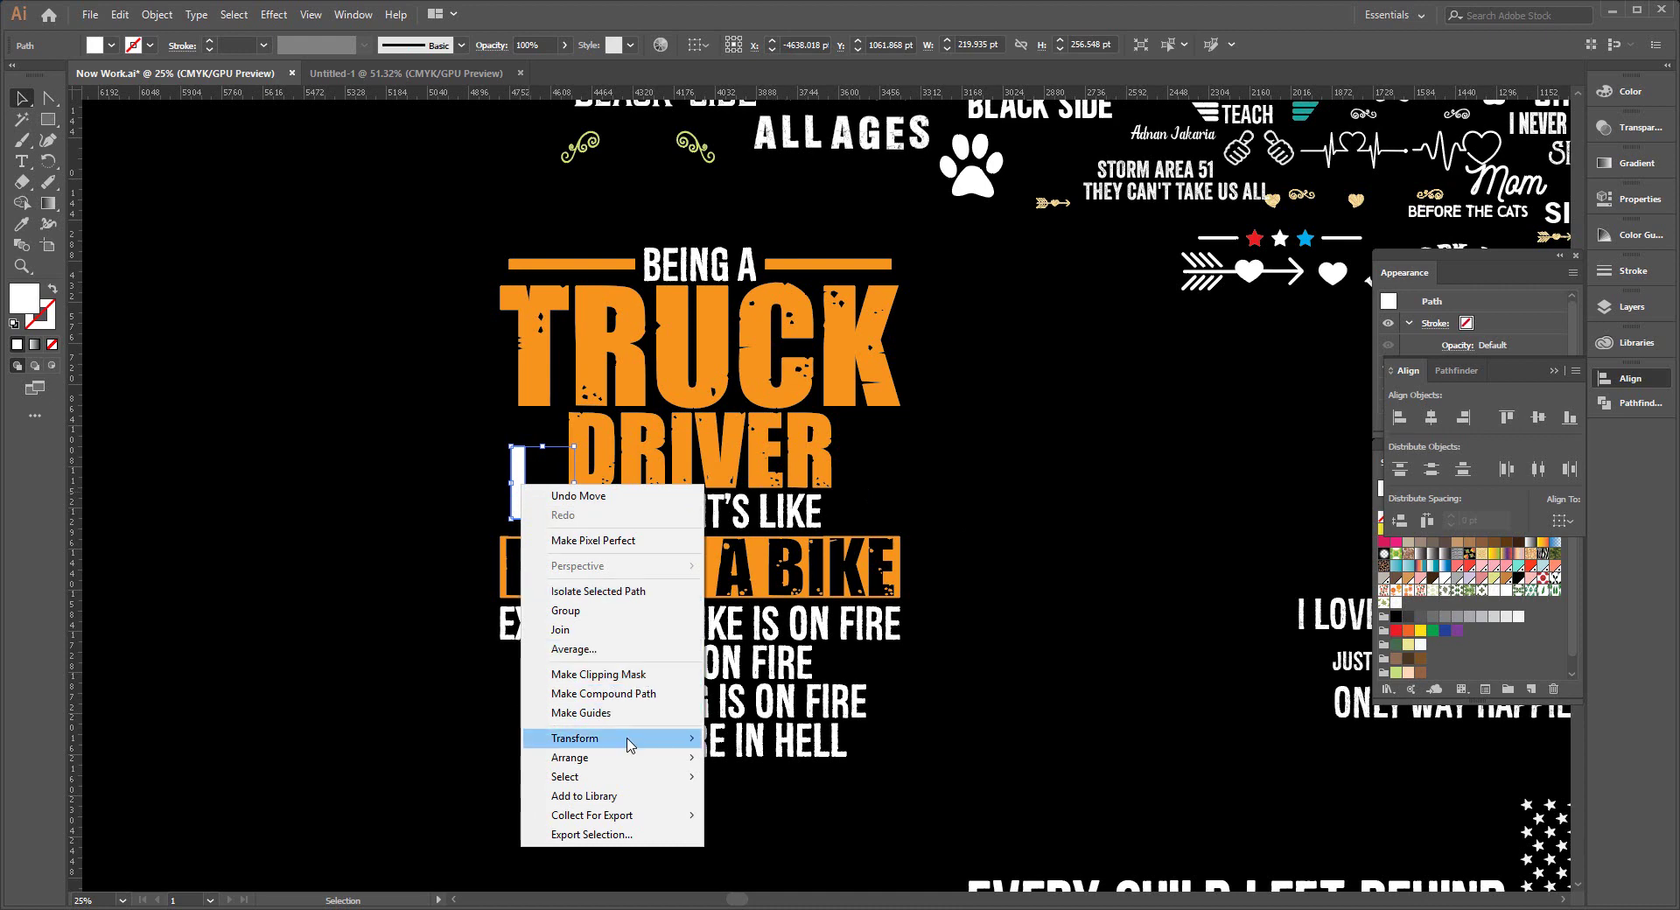
mouse_move(611, 738)
click(777, 802)
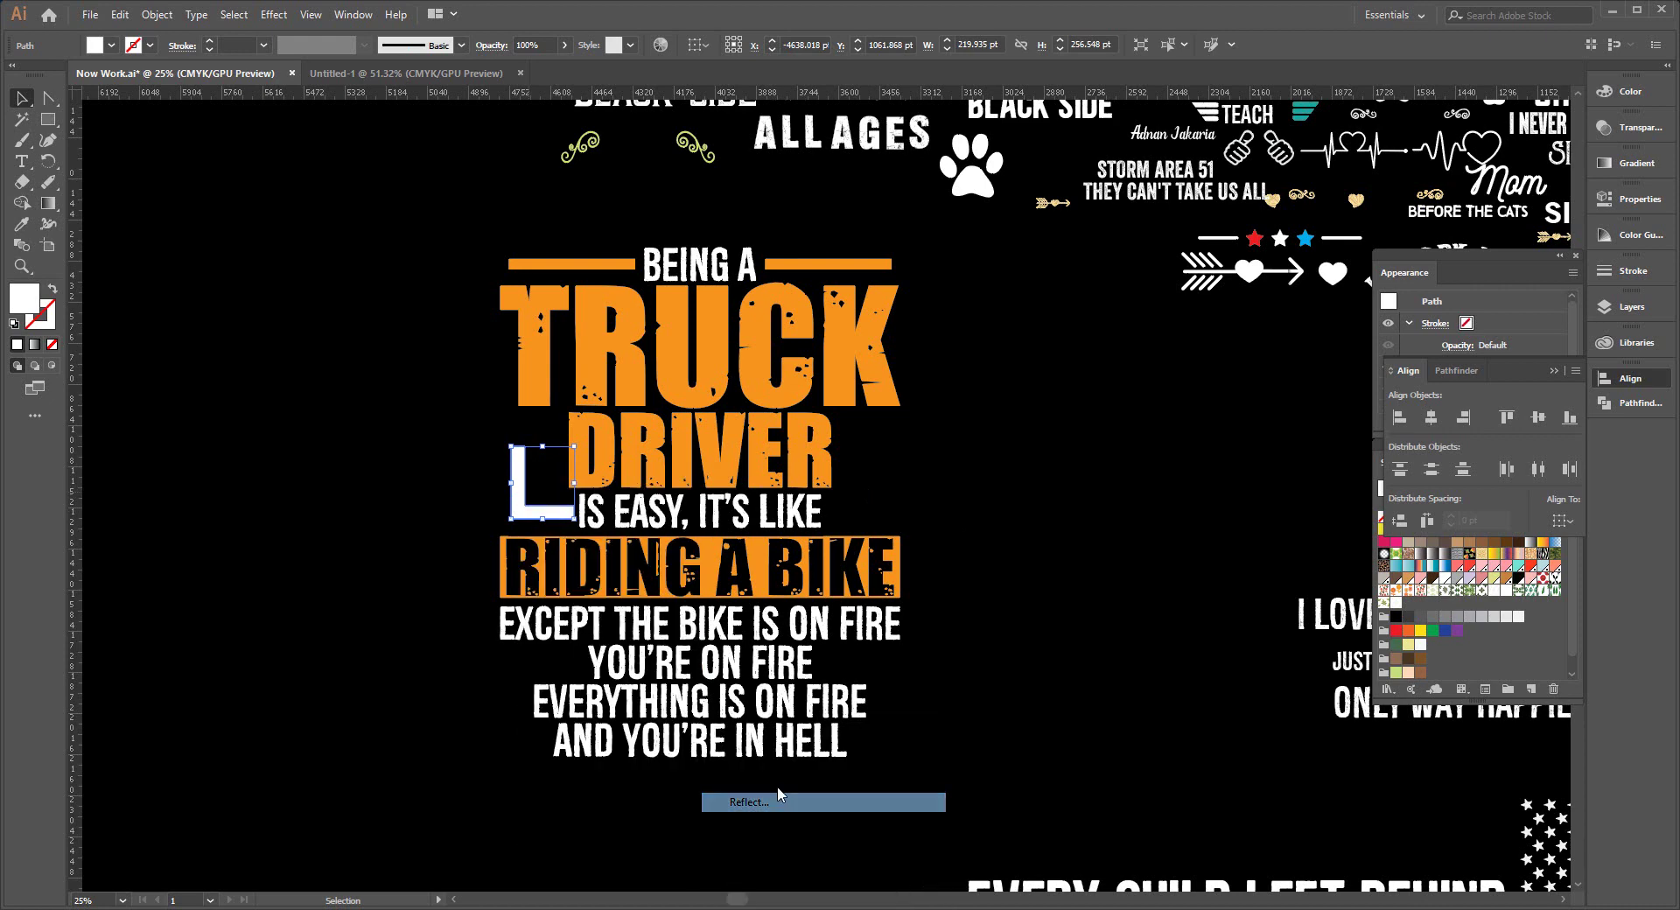
click(1052, 547)
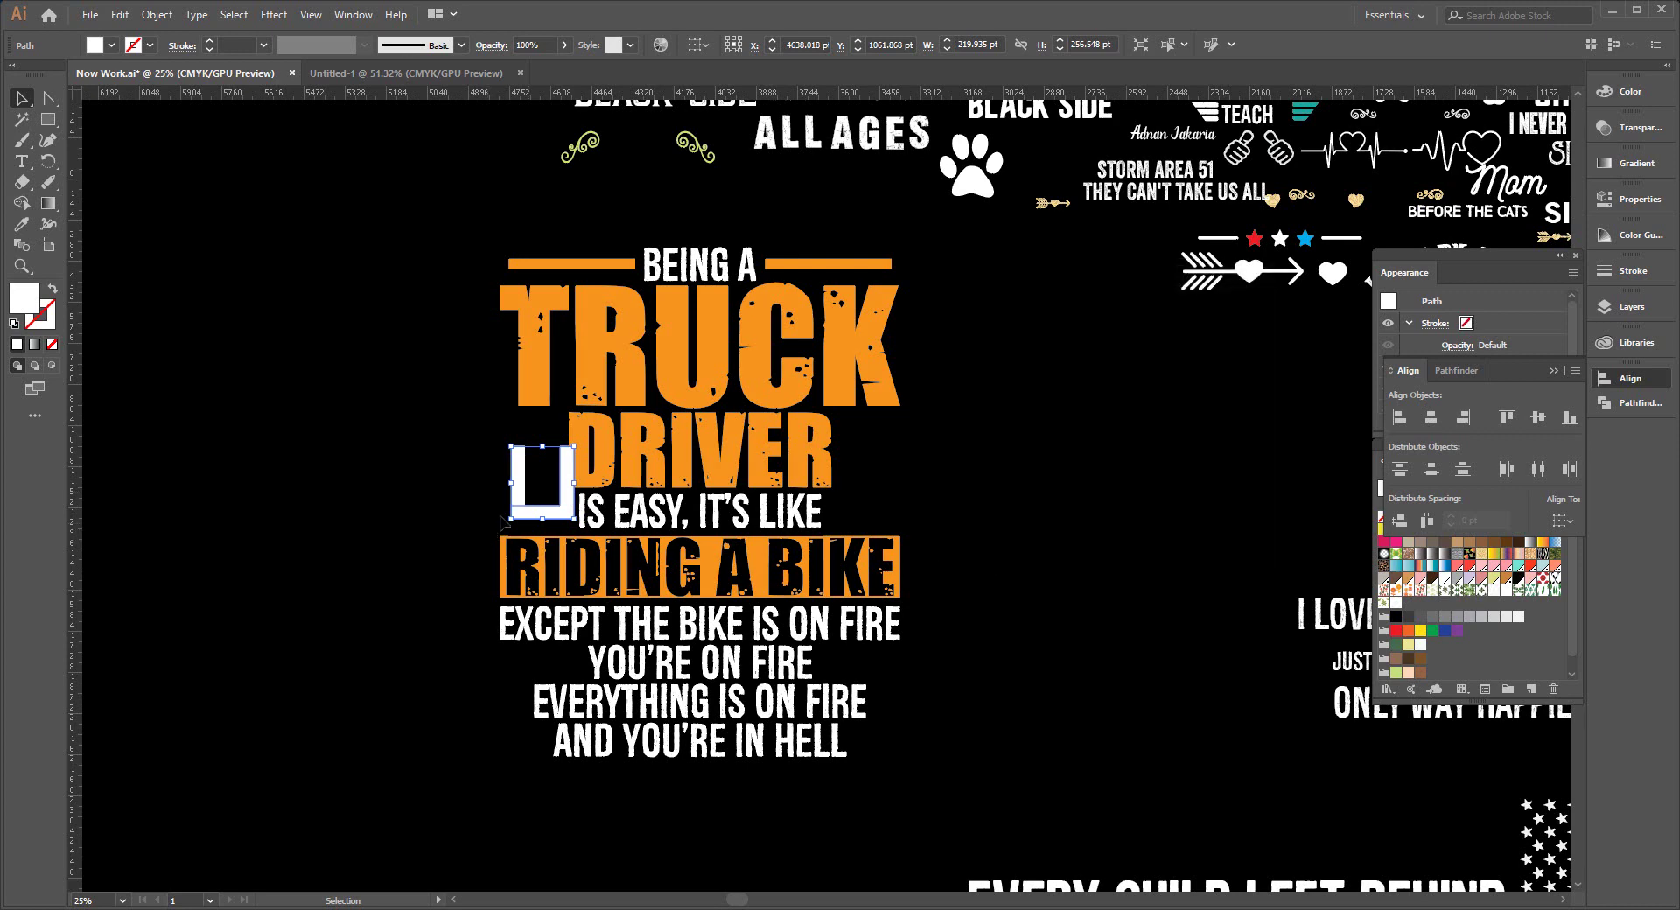
drag(561, 494, 885, 492)
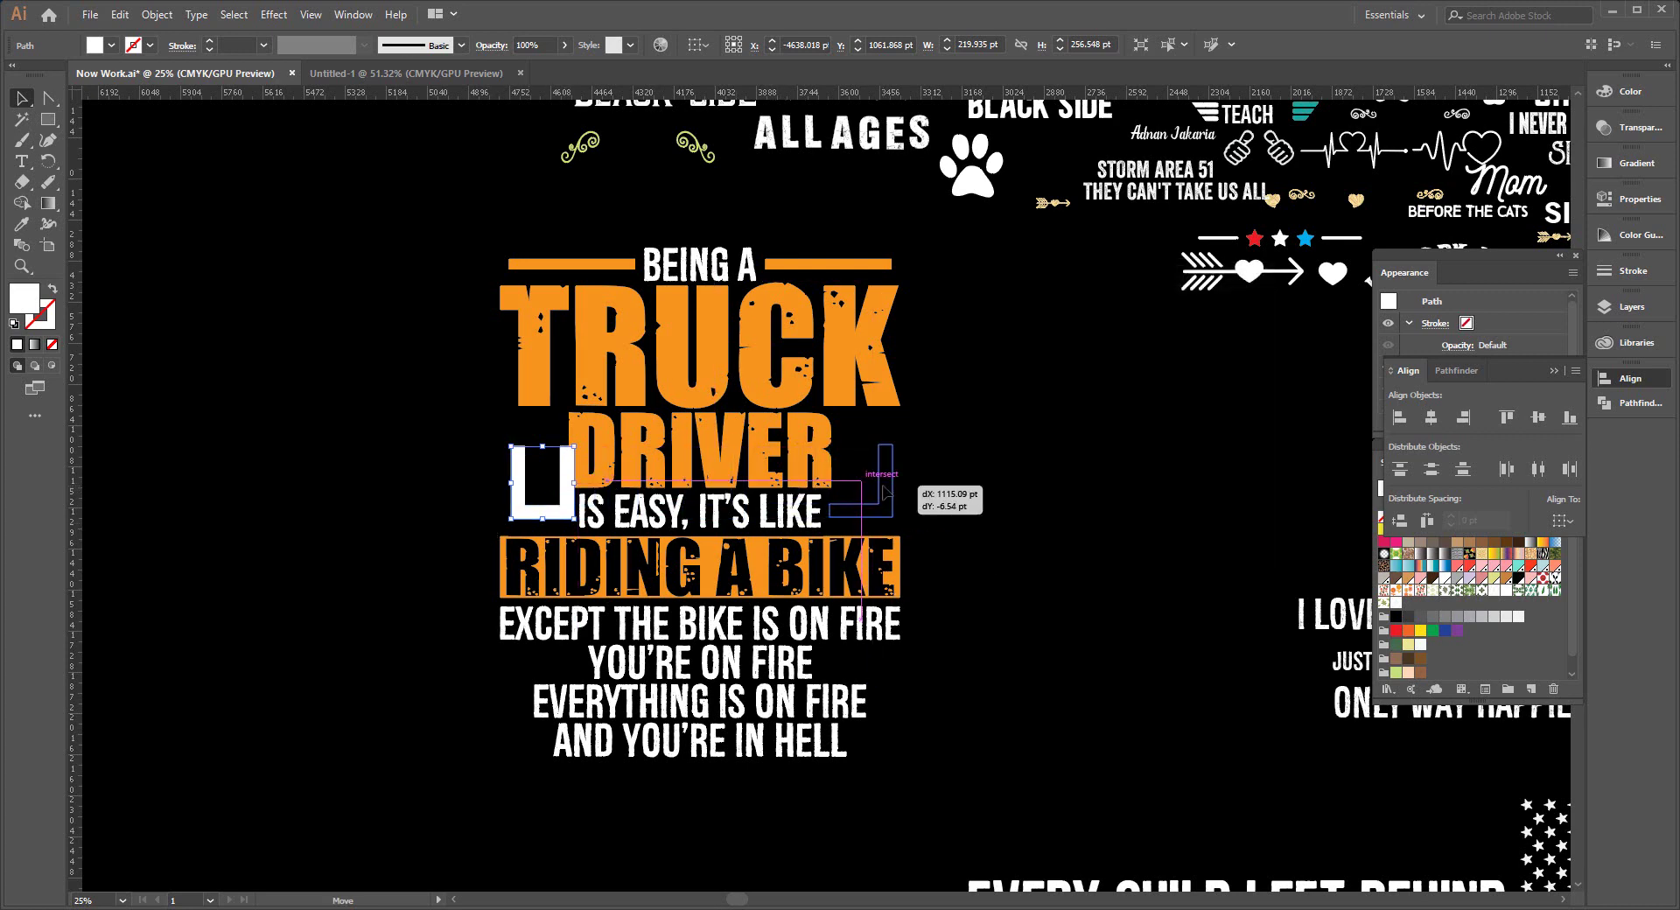
drag(885, 492, 887, 492)
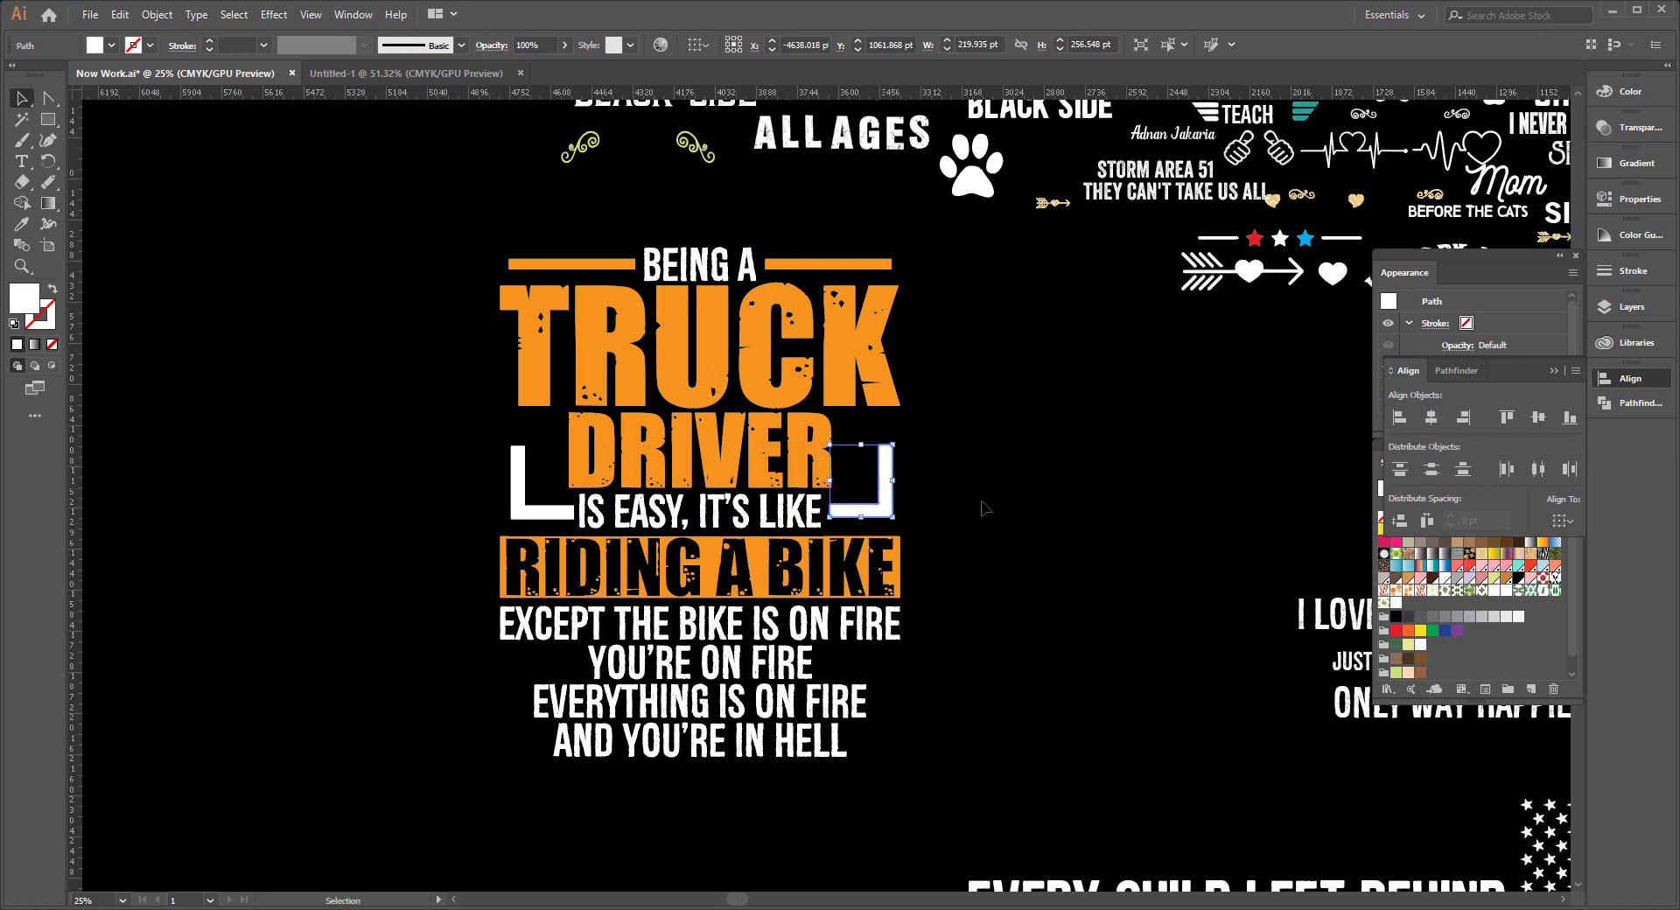
key(Left)
key(Left)
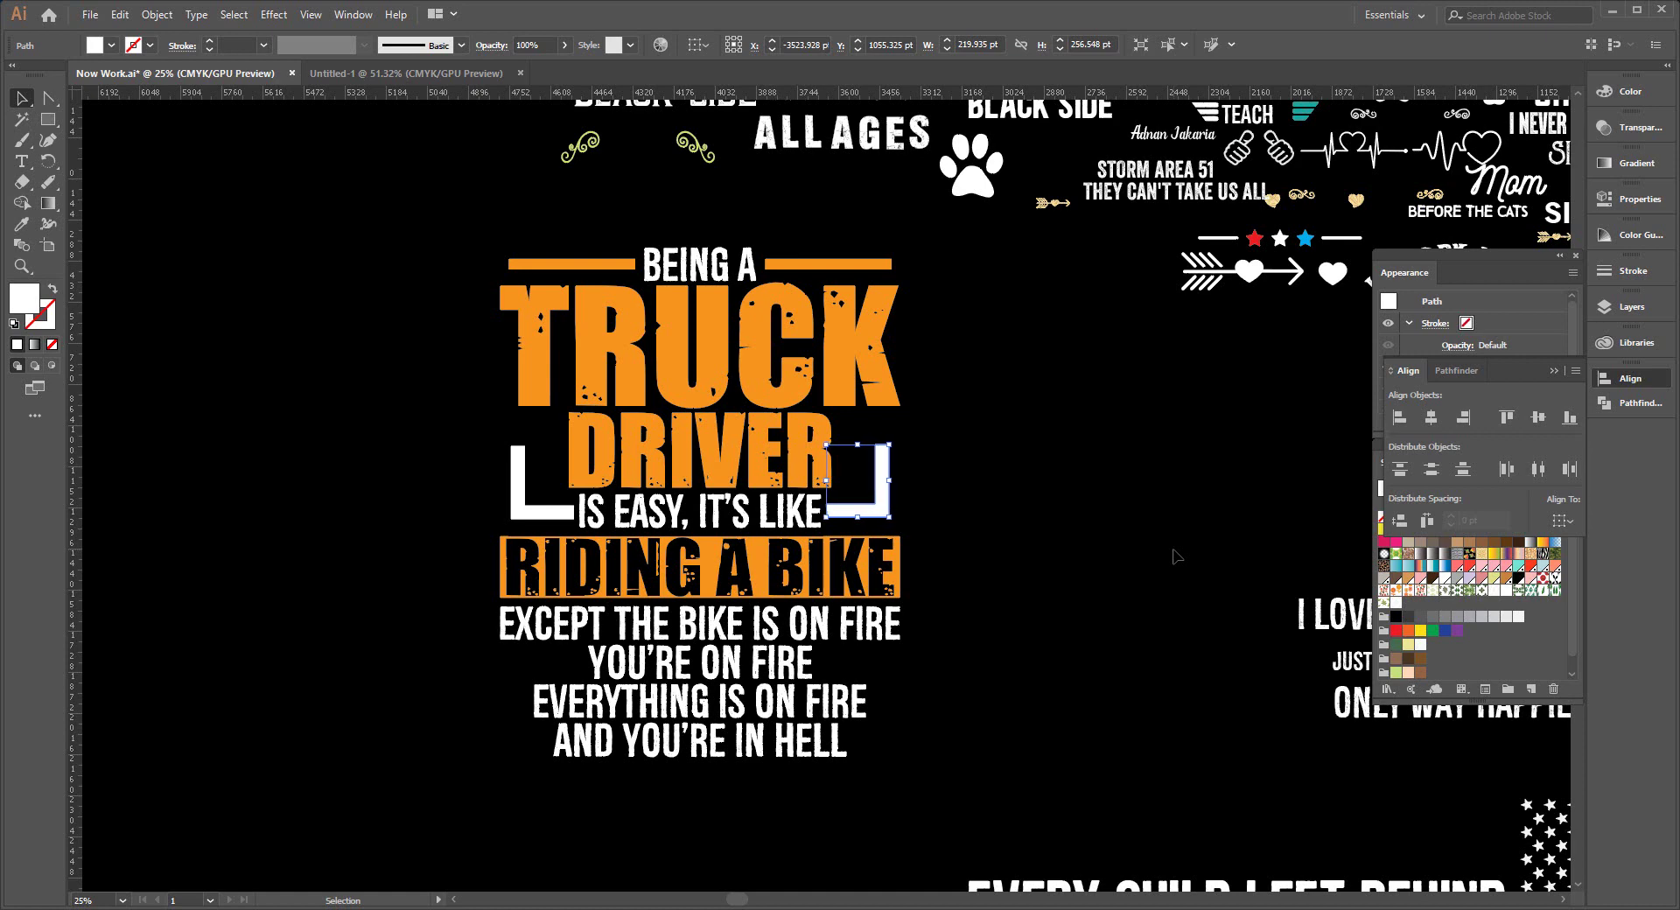
Vertically align both brackets, group them, and nudge the pair up 1 pt.
shift+click(535, 507)
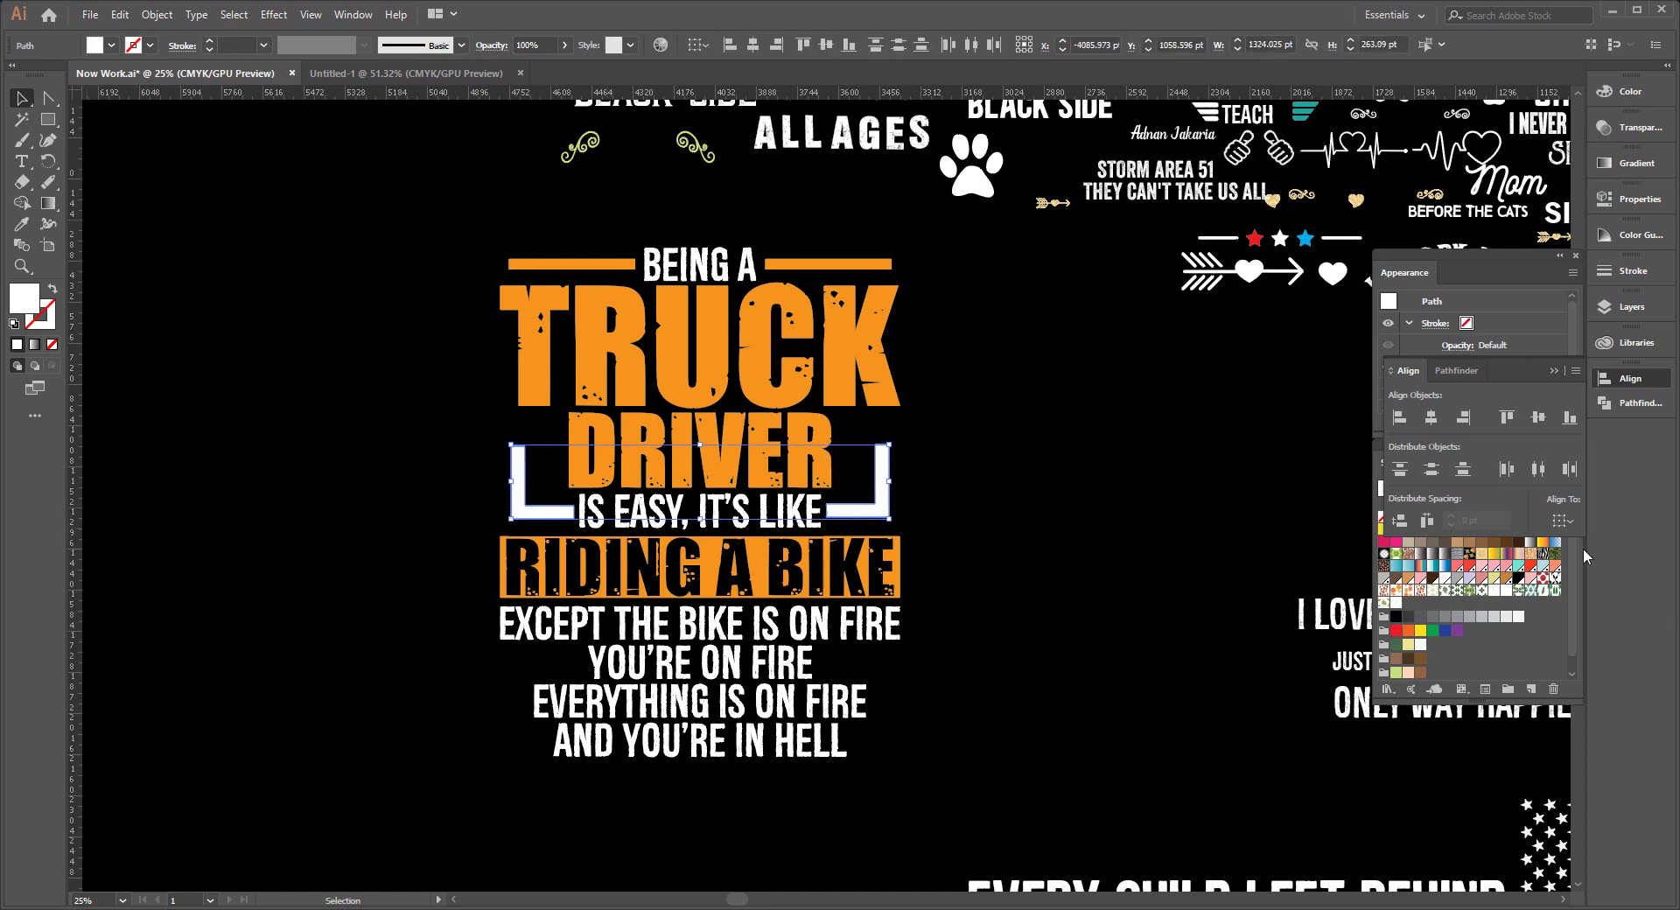
click(1542, 417)
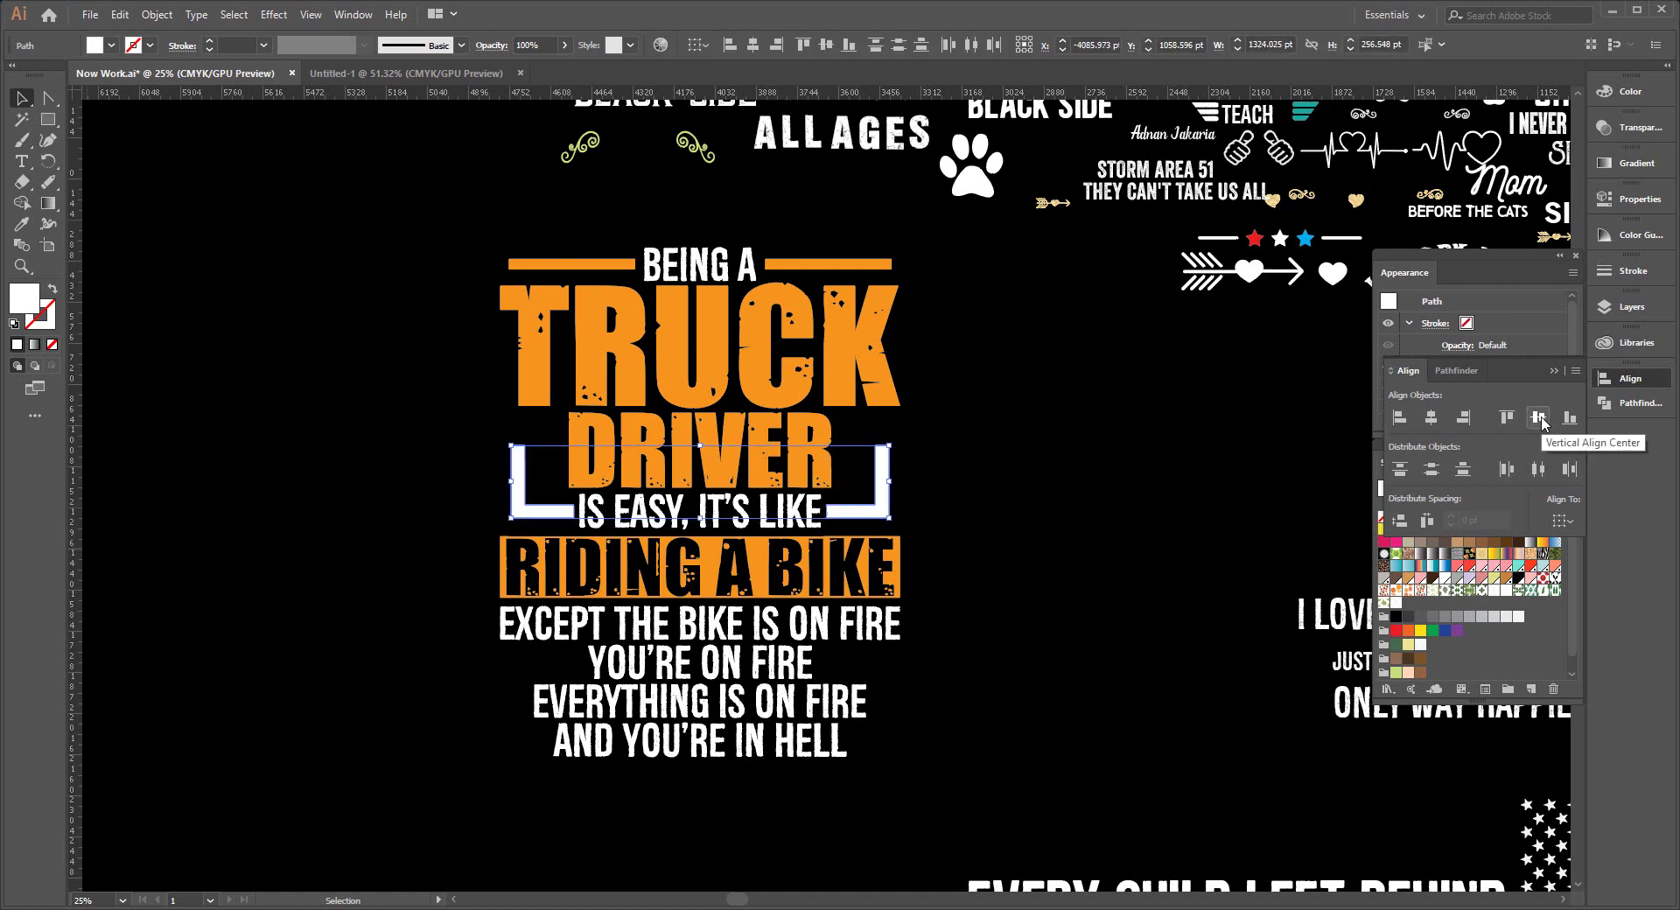
key(ctrl+g)
key(Up)
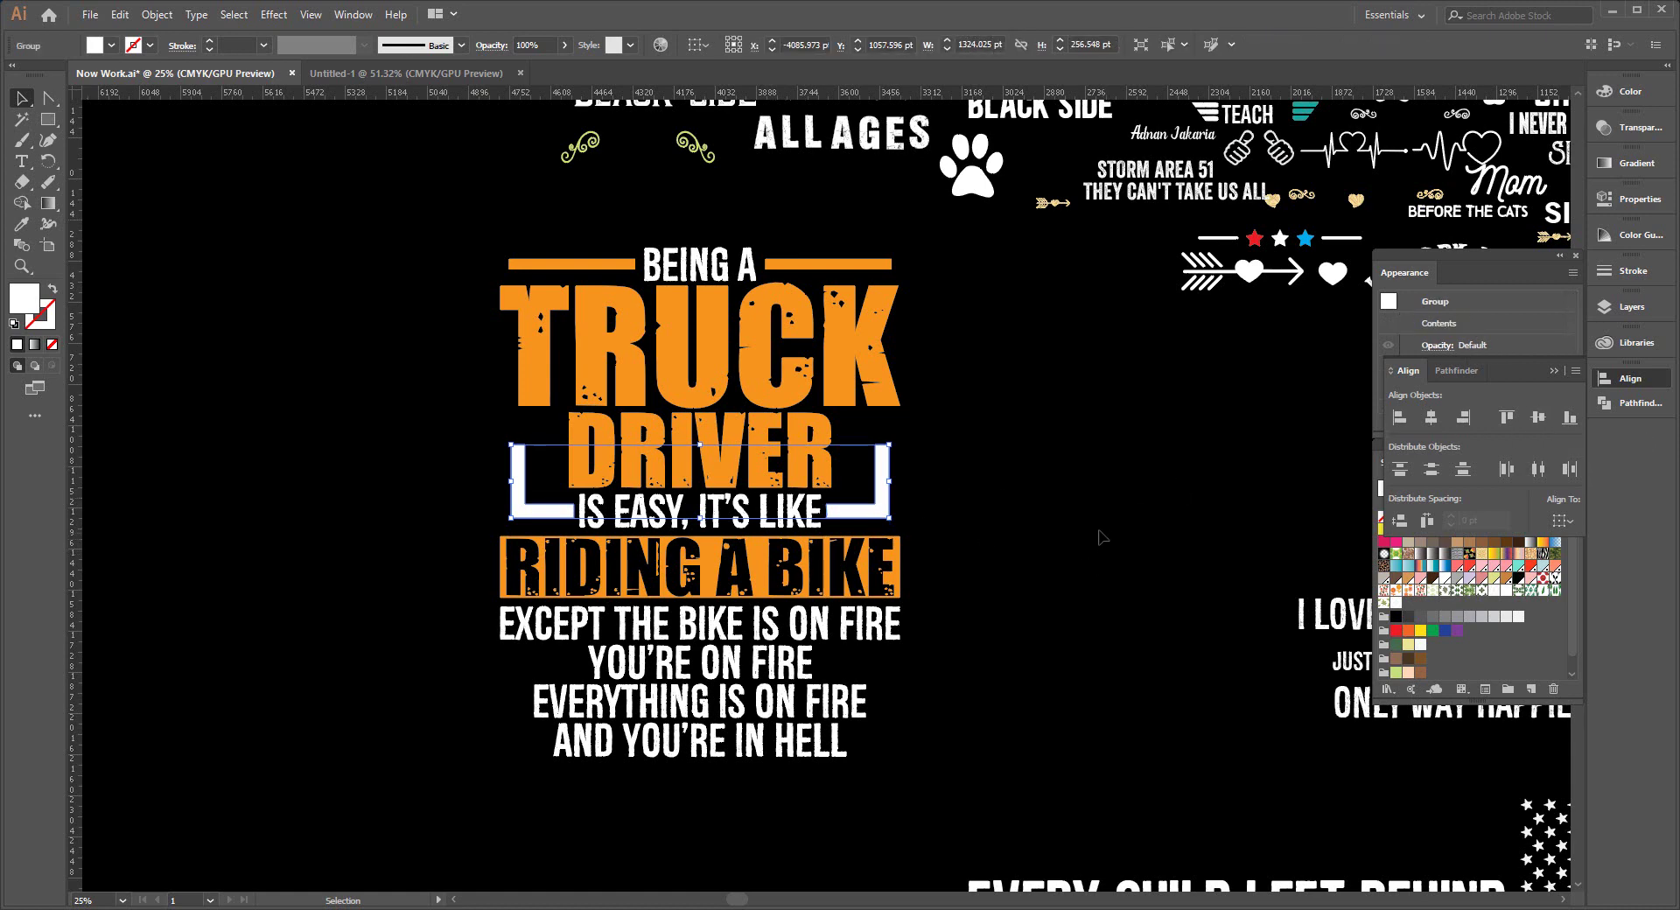
Sample the TRUCK lettering orange with the Eyedropper onto the corner brackets.
click(22, 224)
click(598, 325)
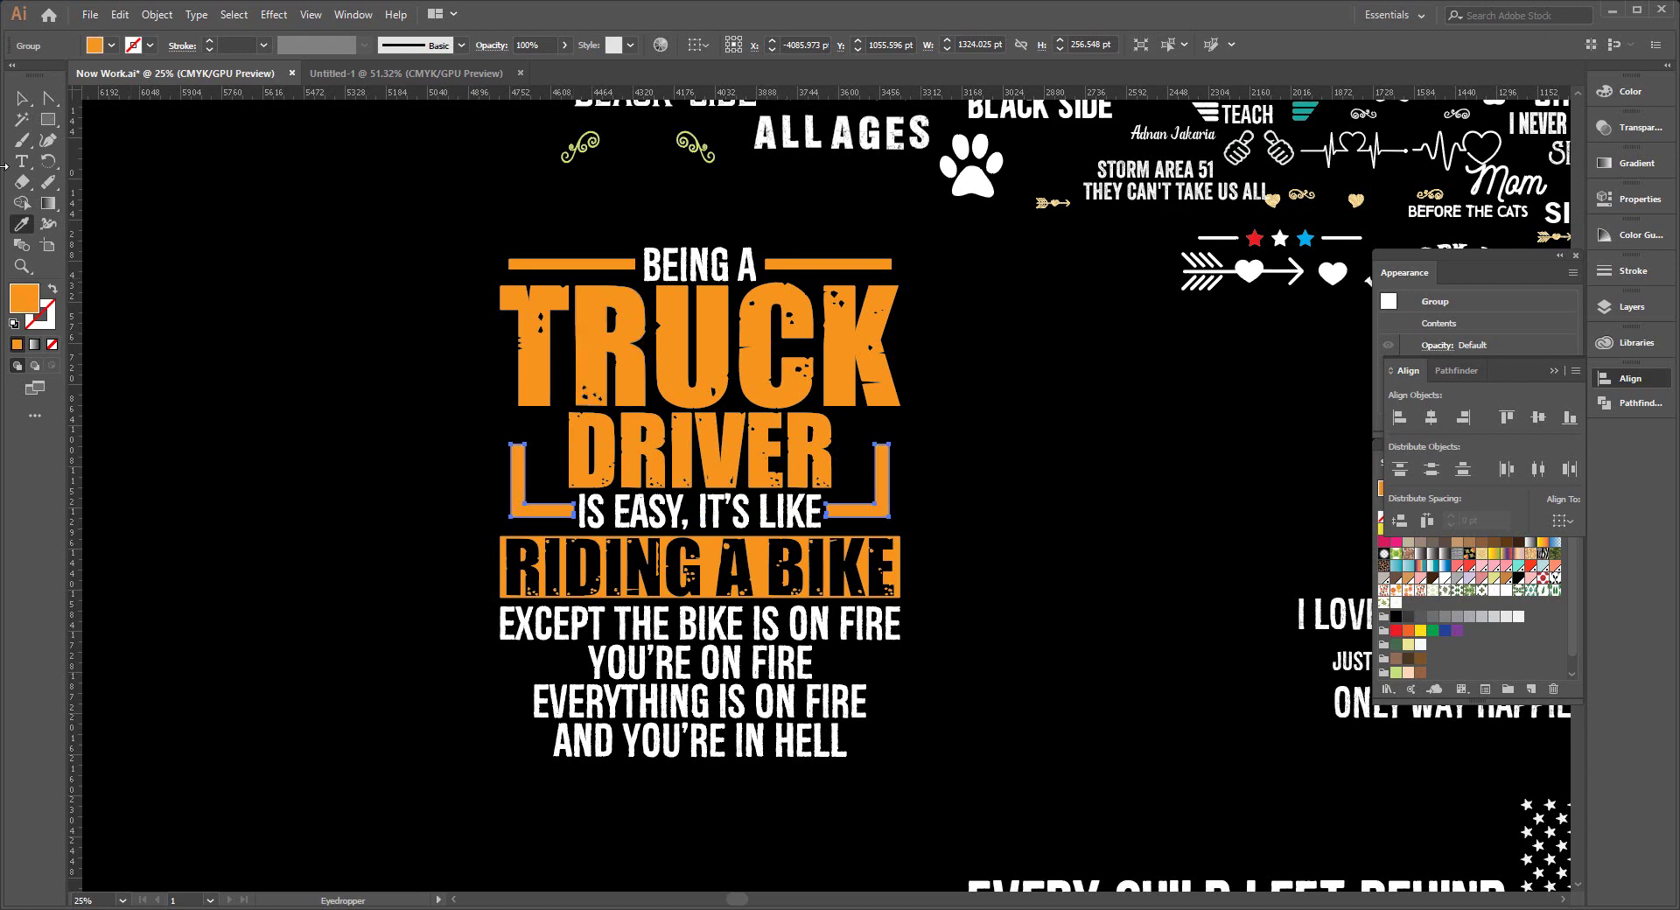
click(22, 98)
click(300, 331)
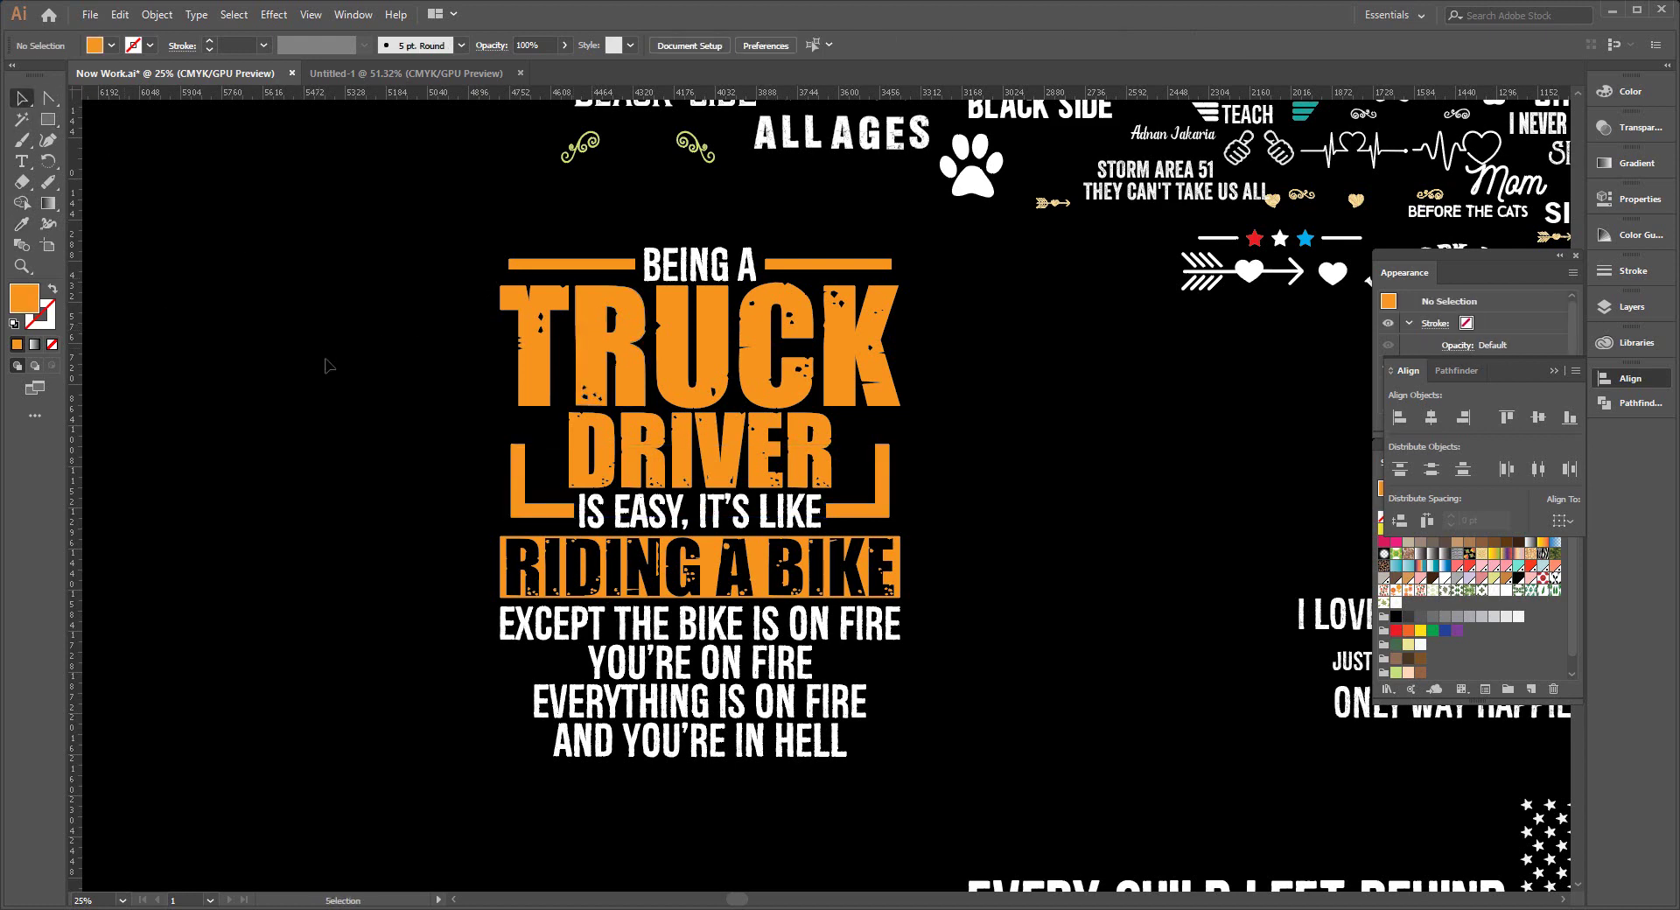
Marquee-select the entire Truck Driver design and cut it from the Now Work.ai canvas.
scroll(330, 365, up, 1)
drag(412, 241, 918, 843)
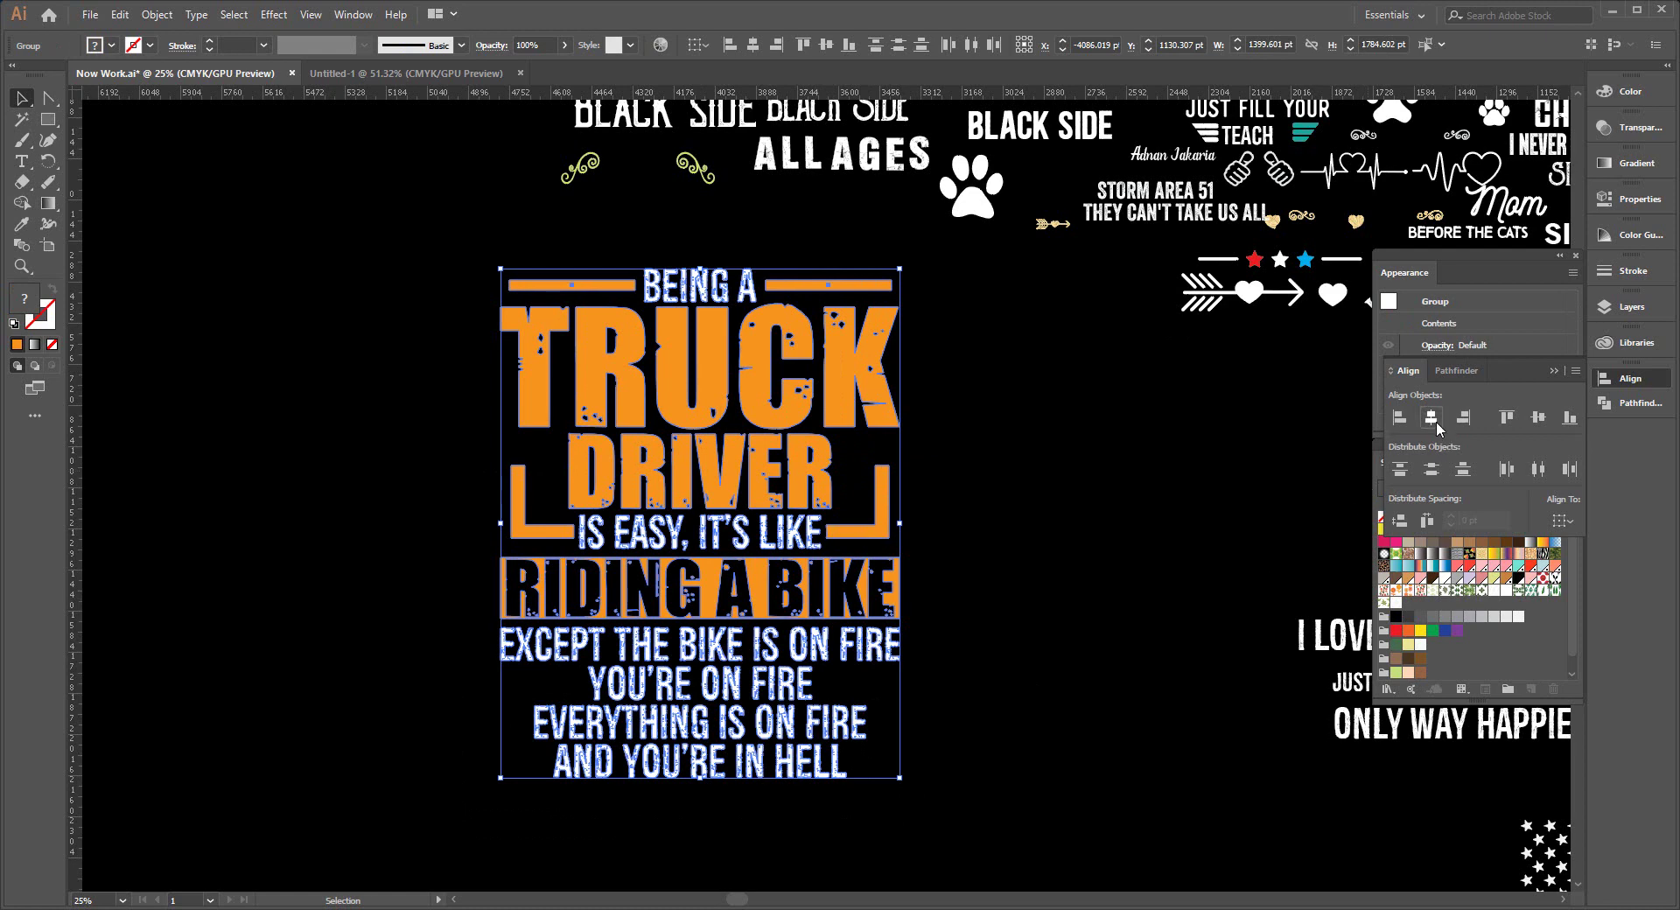
click(1096, 532)
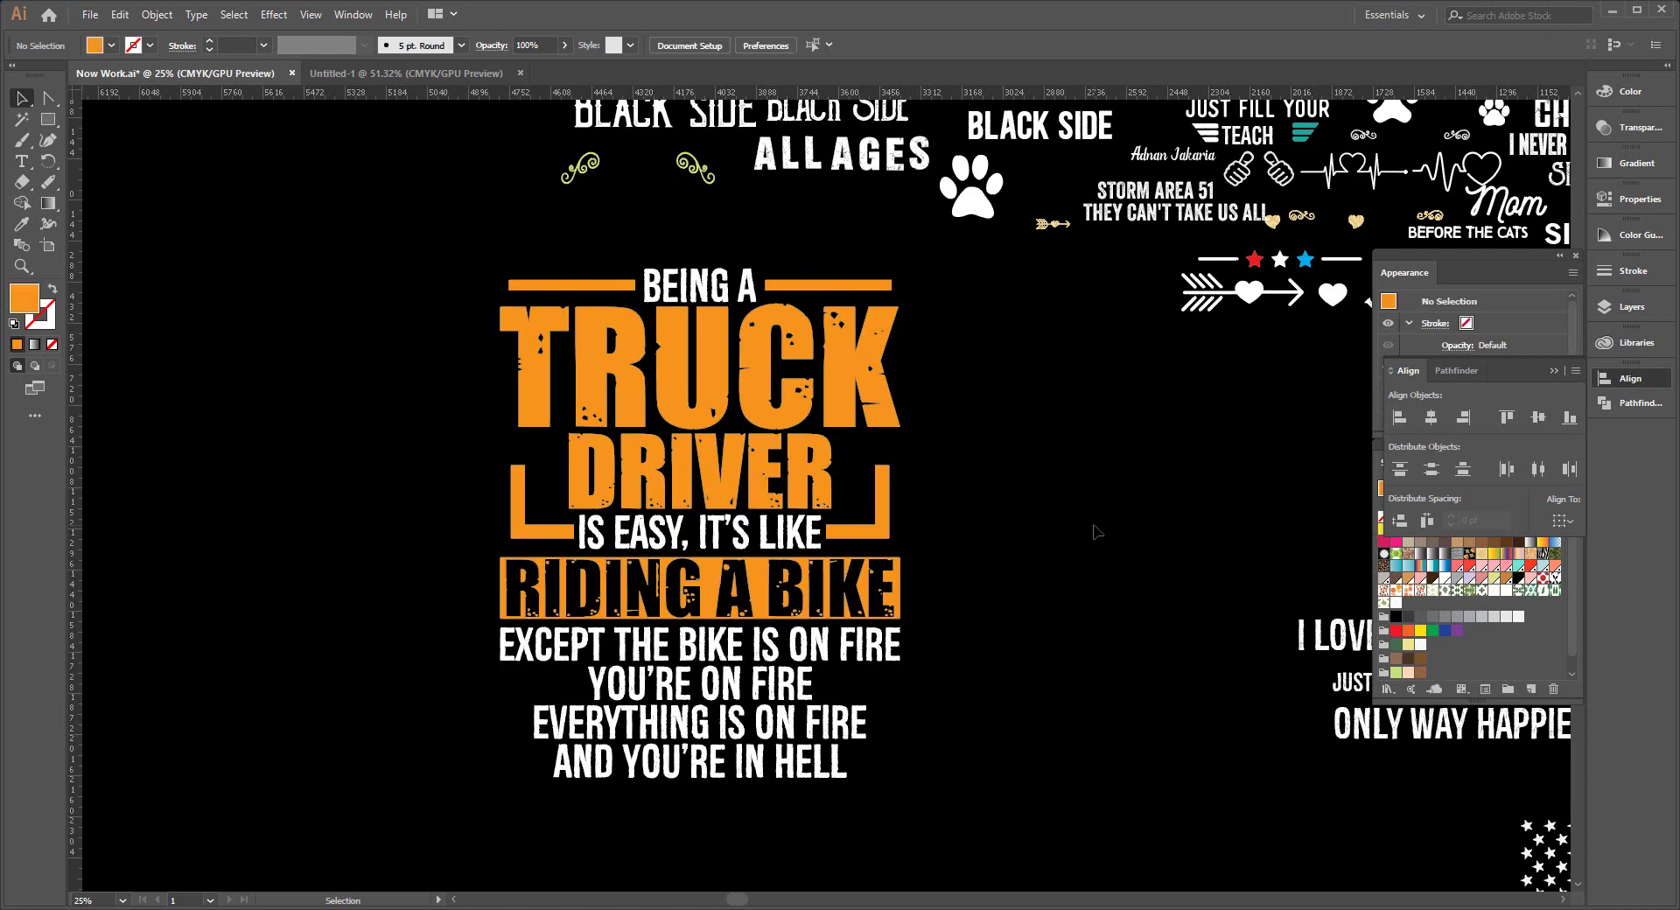
scroll(1097, 531, down, 1)
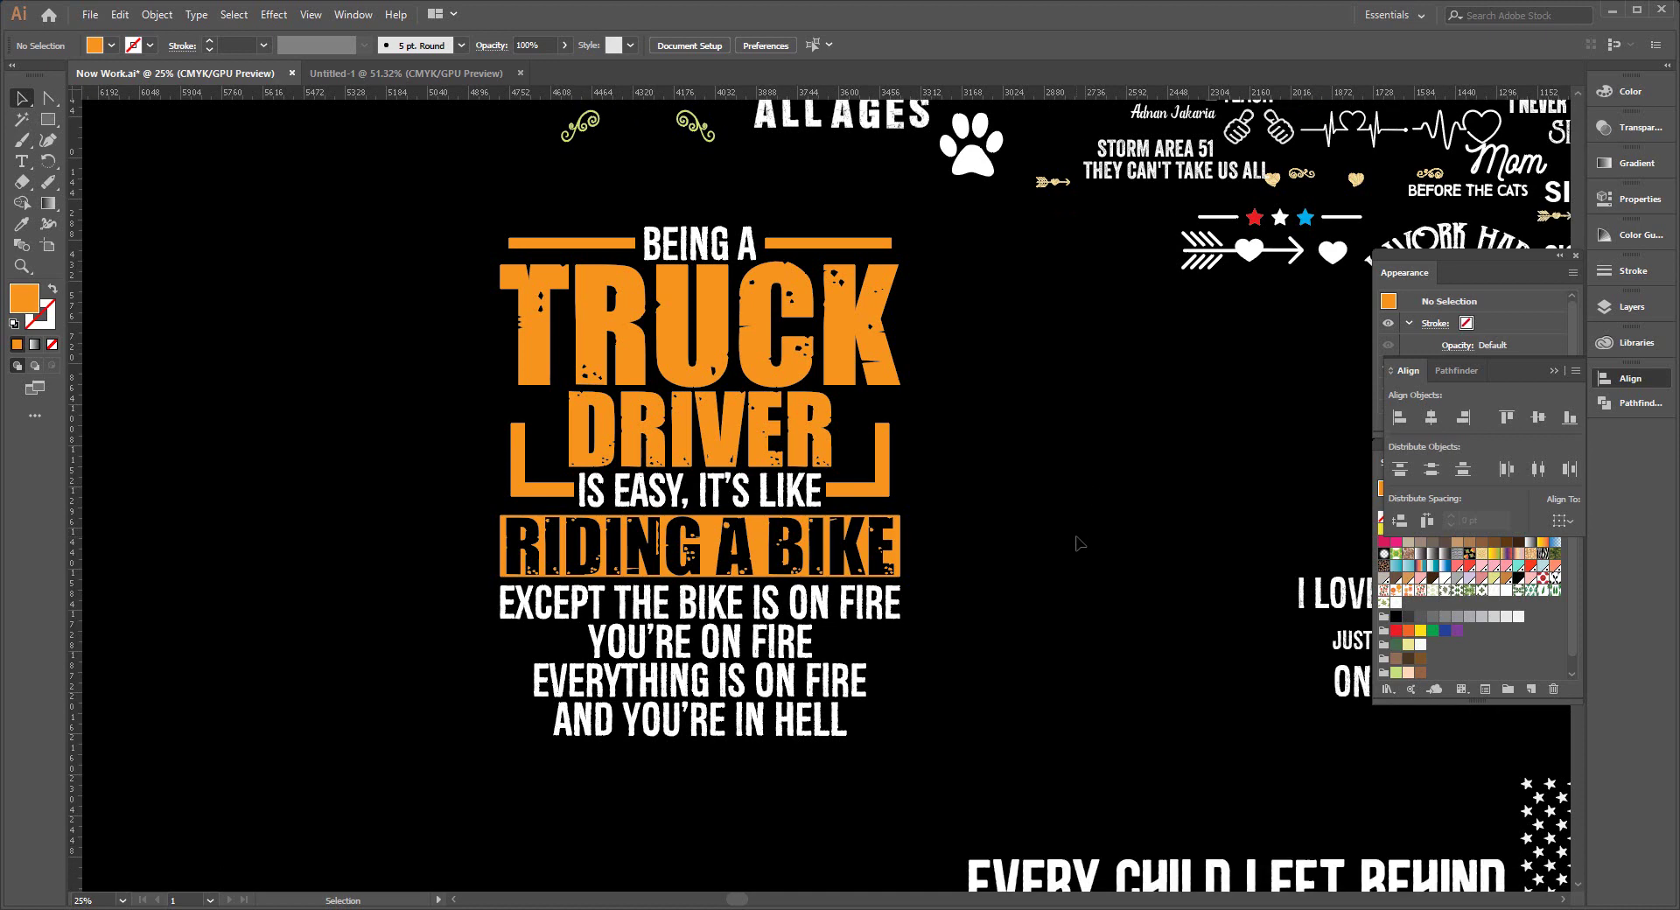
drag(436, 216, 882, 867)
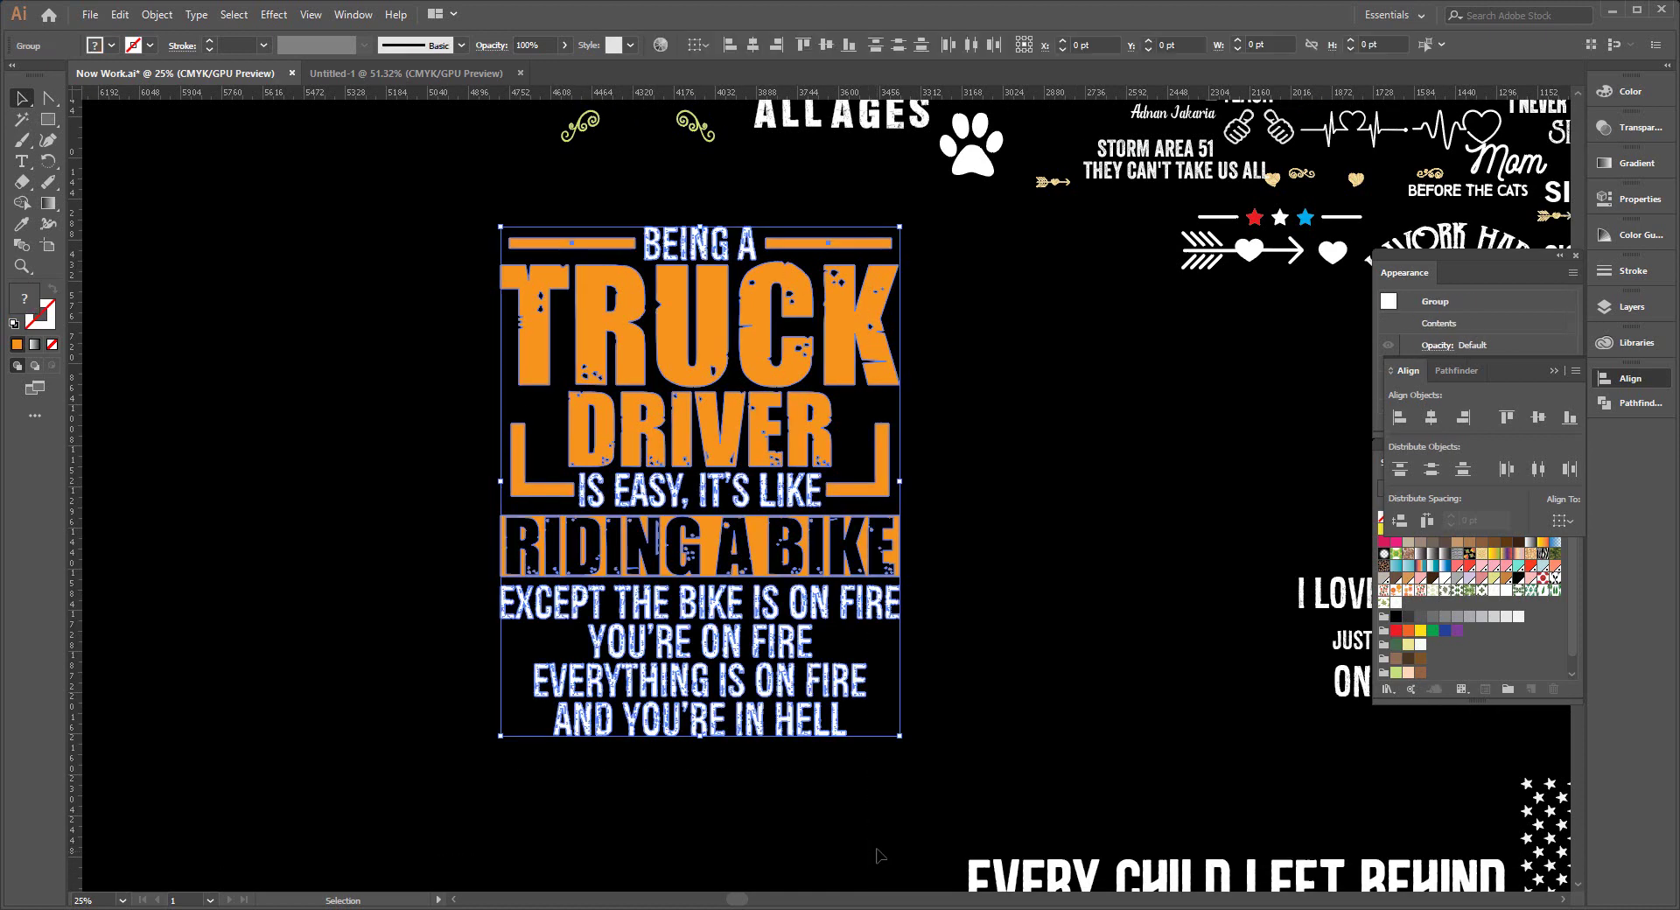
key(Delete)
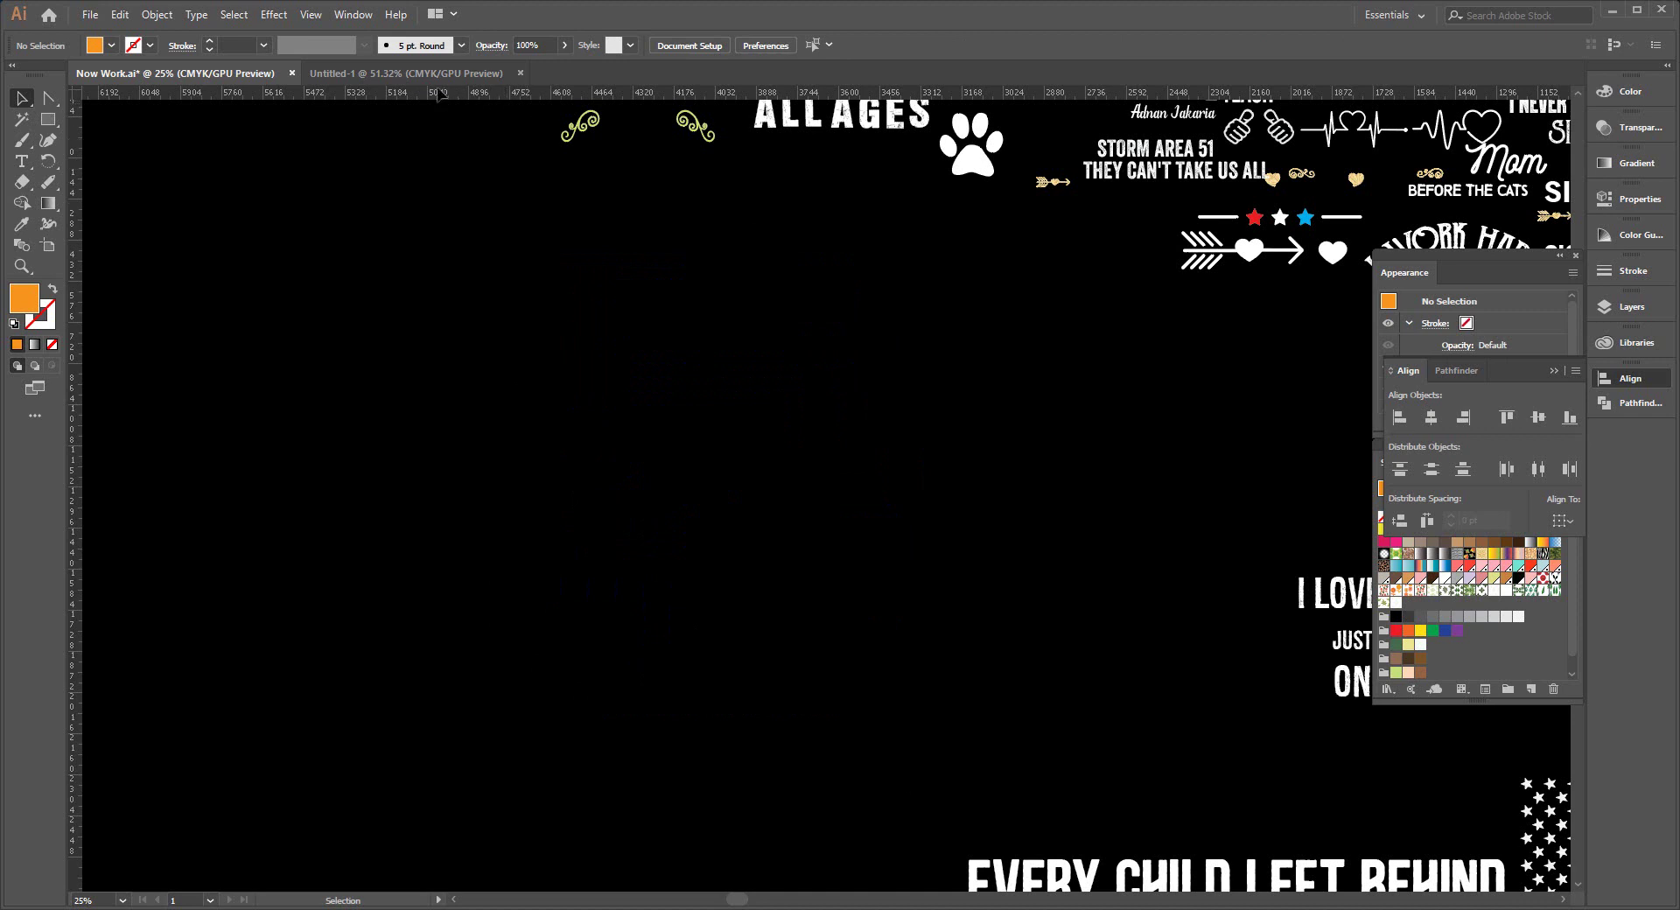
Close the blank Untitled-1 document.
click(424, 73)
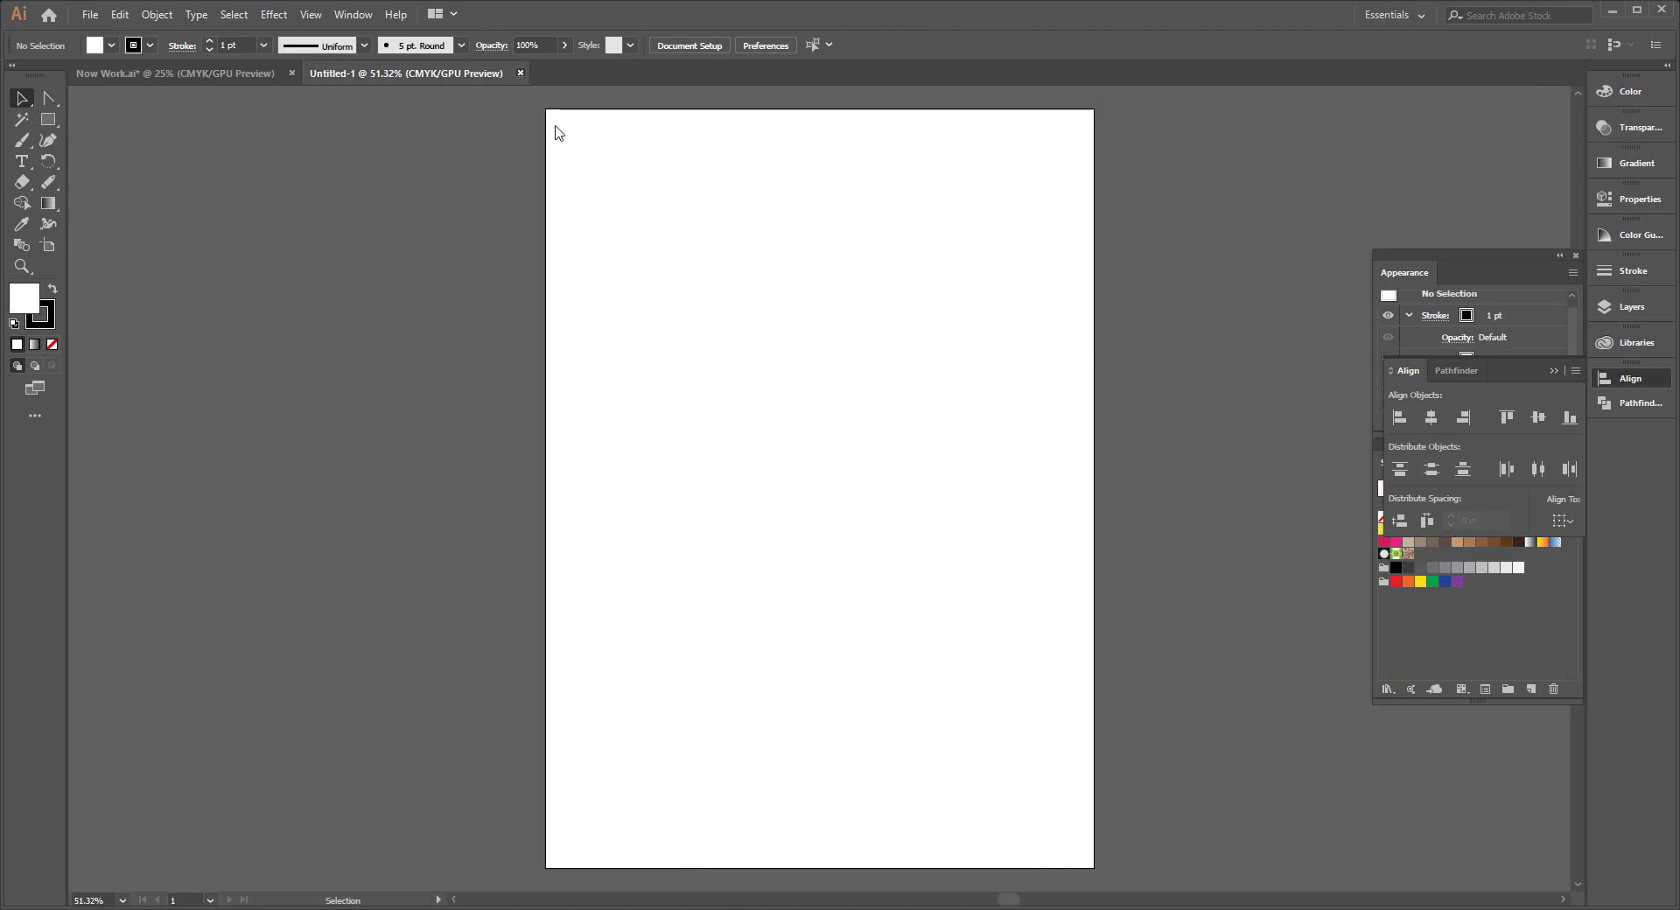
click(520, 73)
right_click(405, 70)
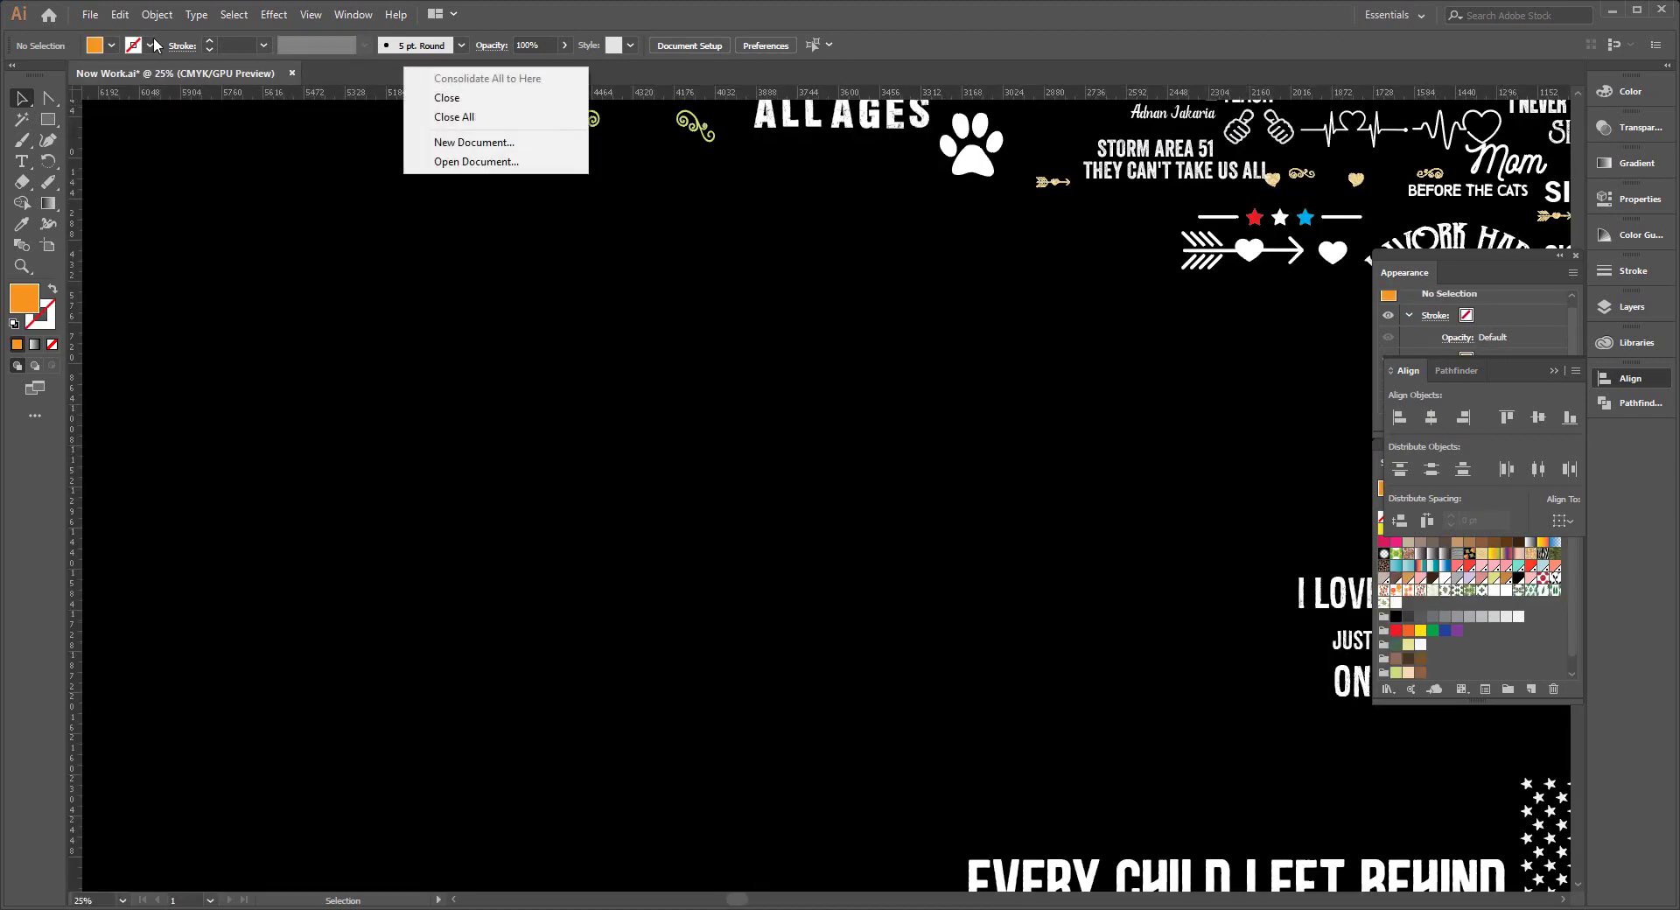
Create a new blank document from the 13 × 18 in preset.
click(98, 18)
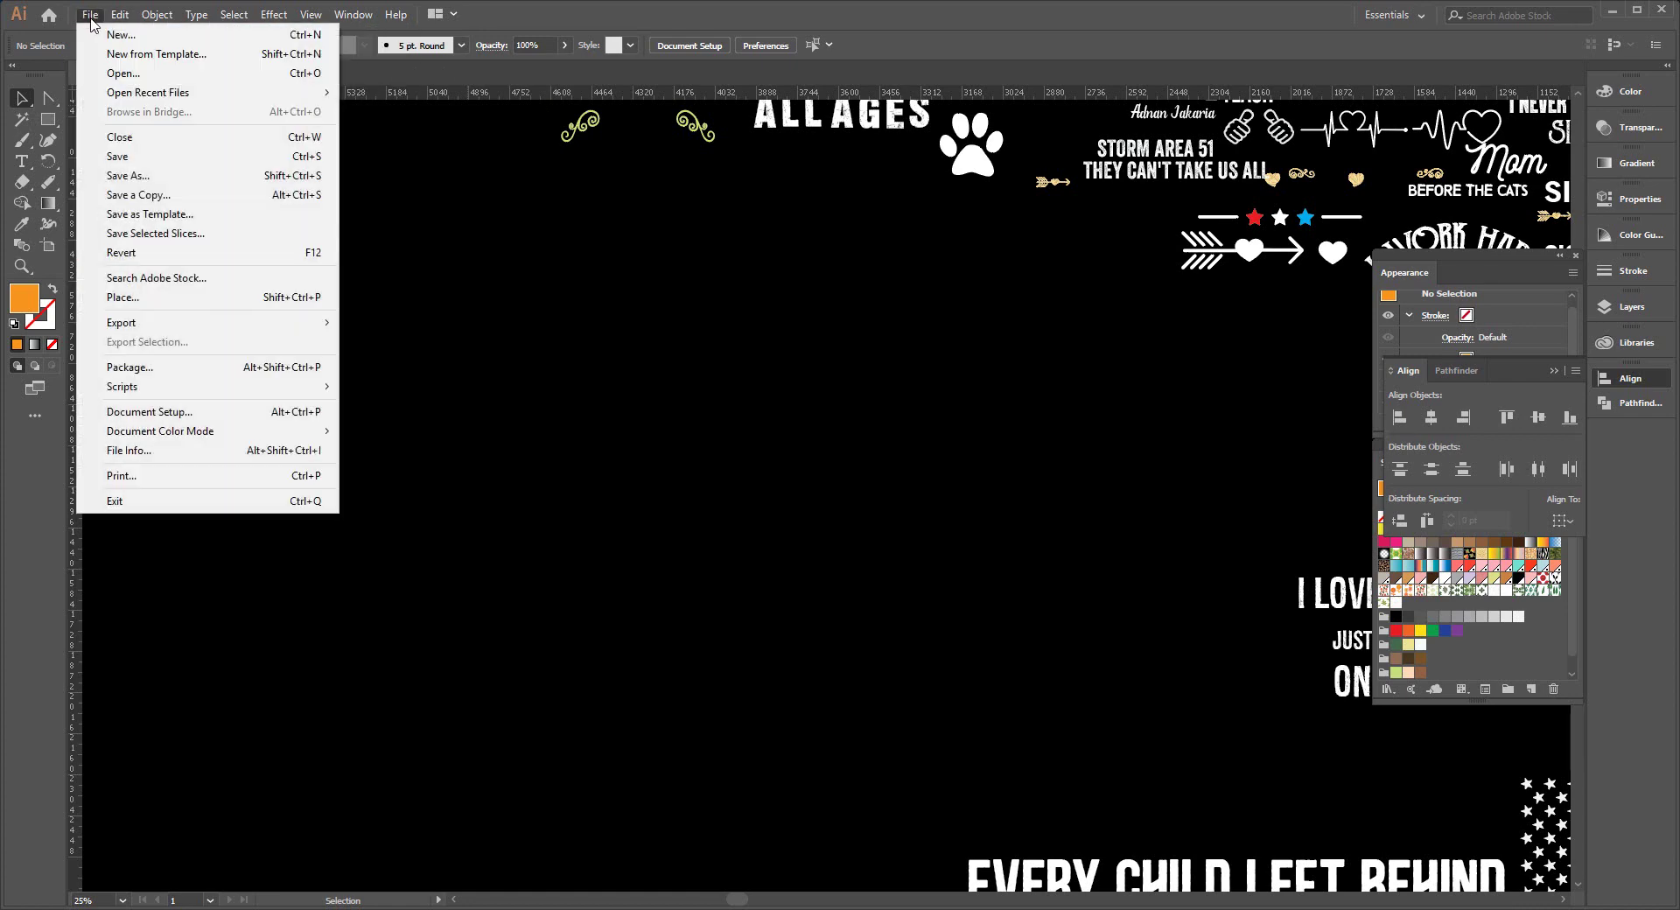
click(125, 36)
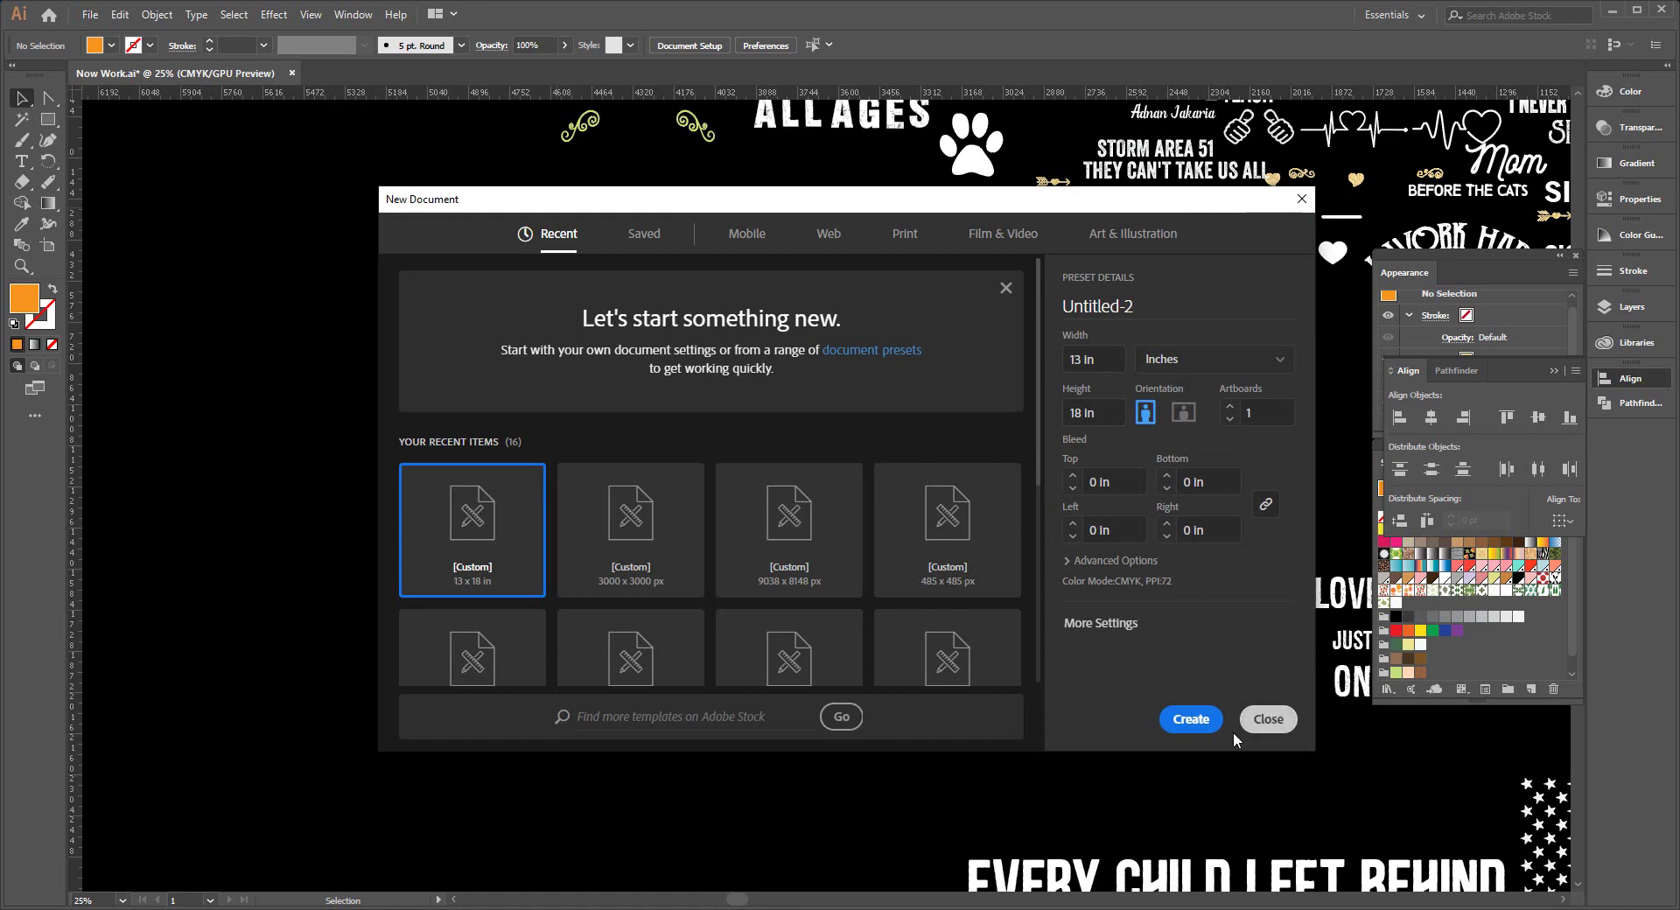
click(1190, 717)
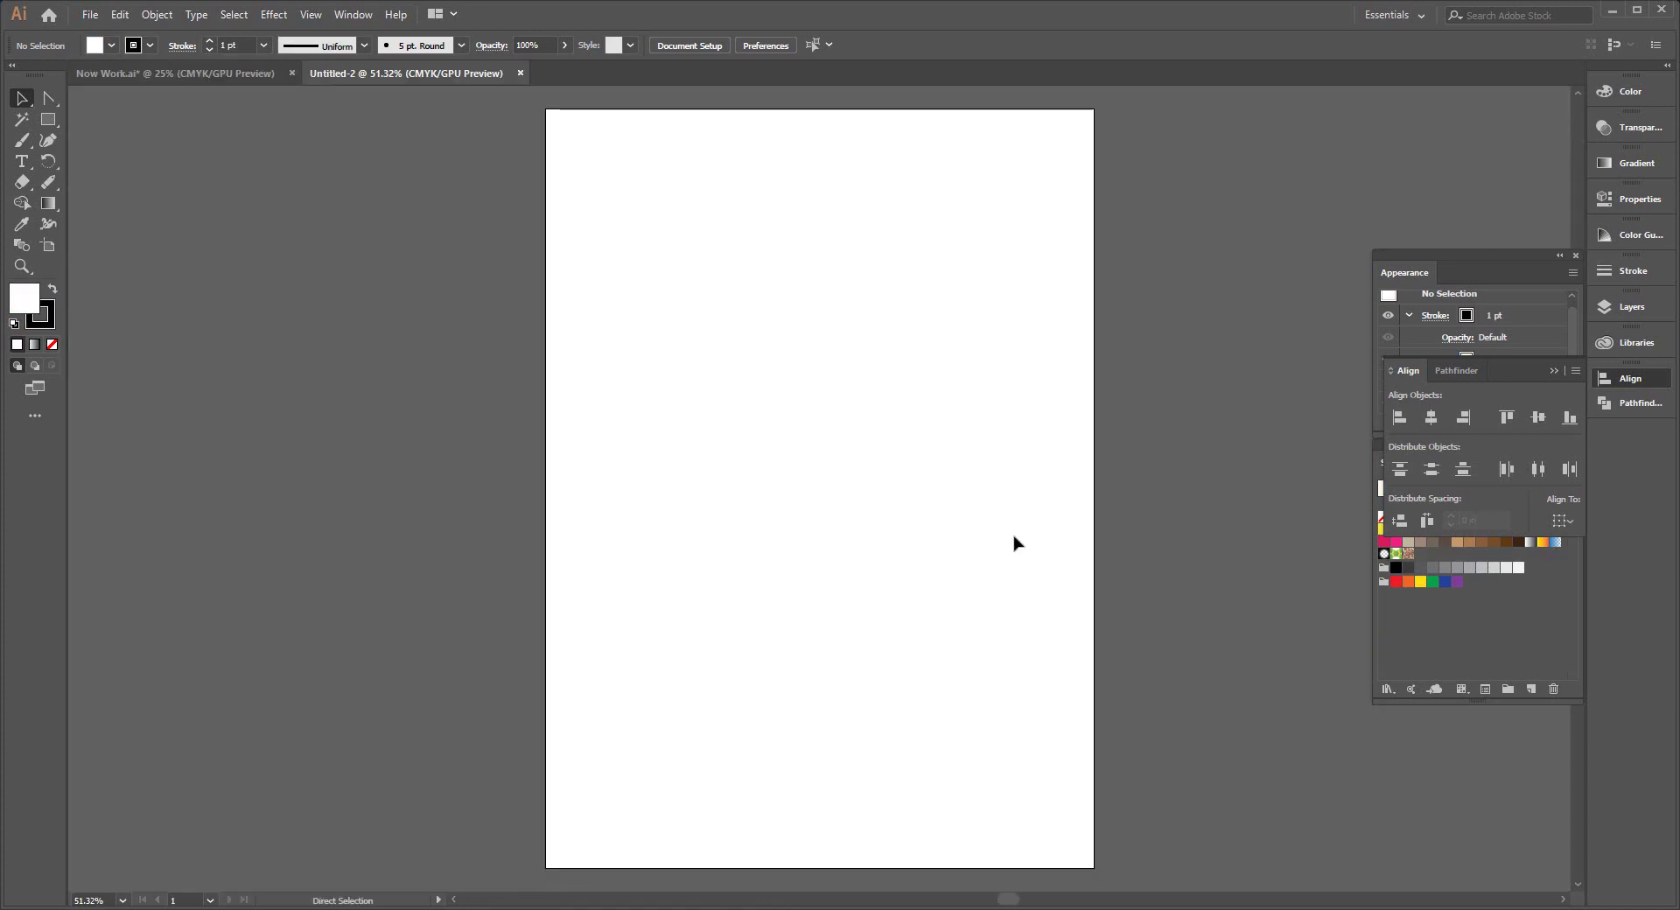
Paste the Truck Driver design and fit it across the artboard top, about 12.97 × 16.54 in.
key(ctrl+v)
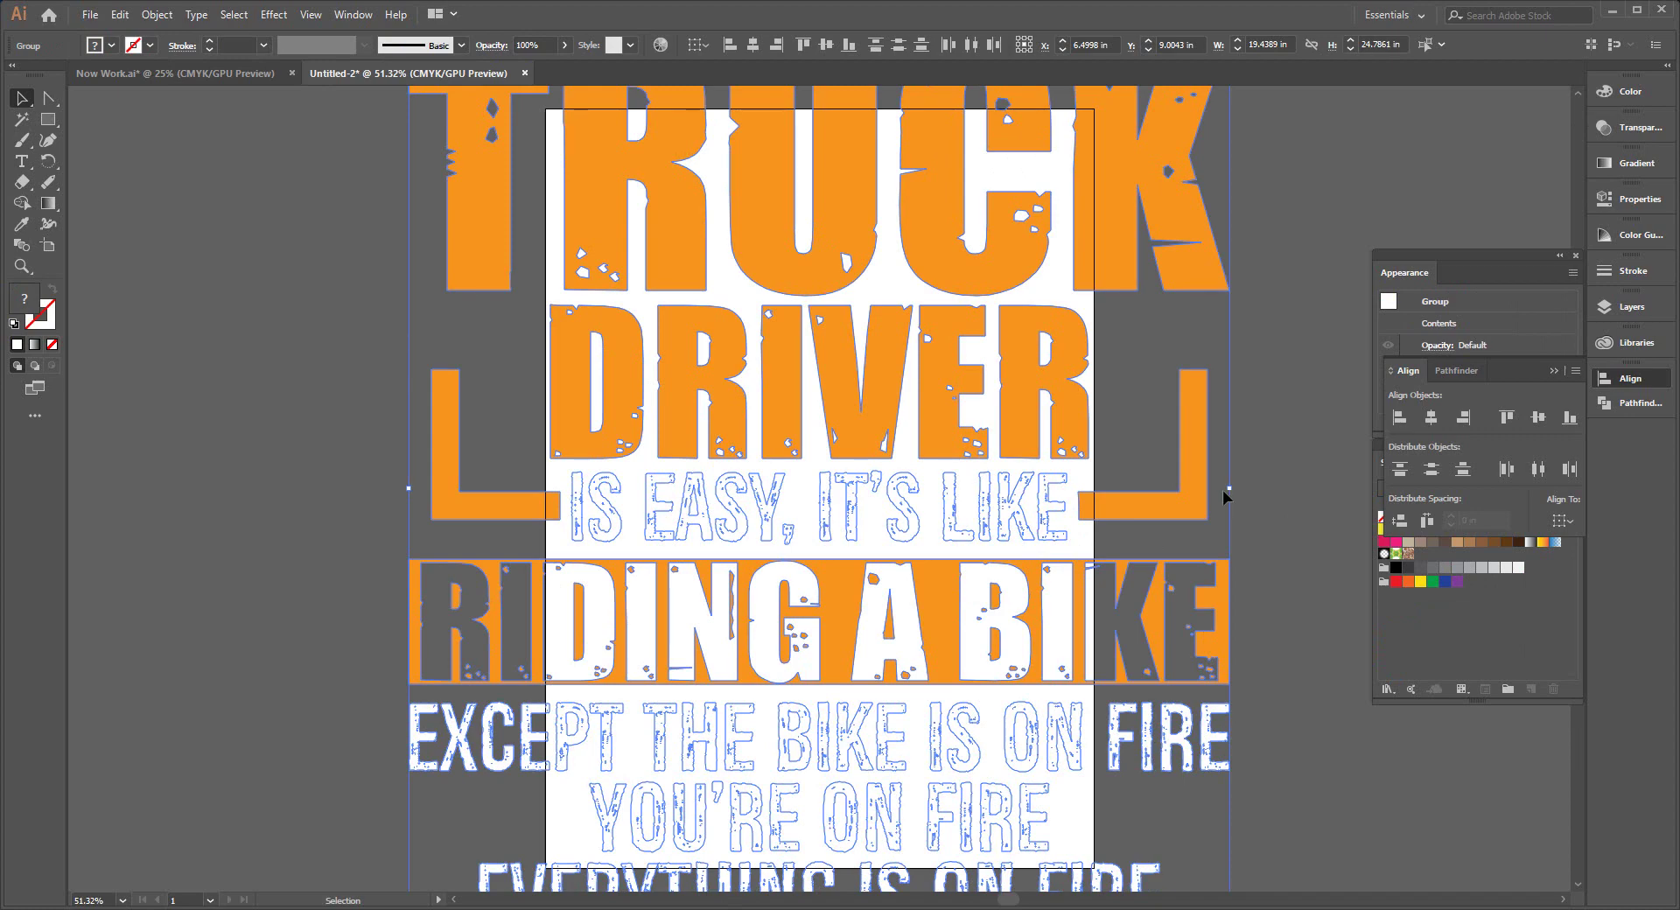
drag(1225, 497, 1051, 553)
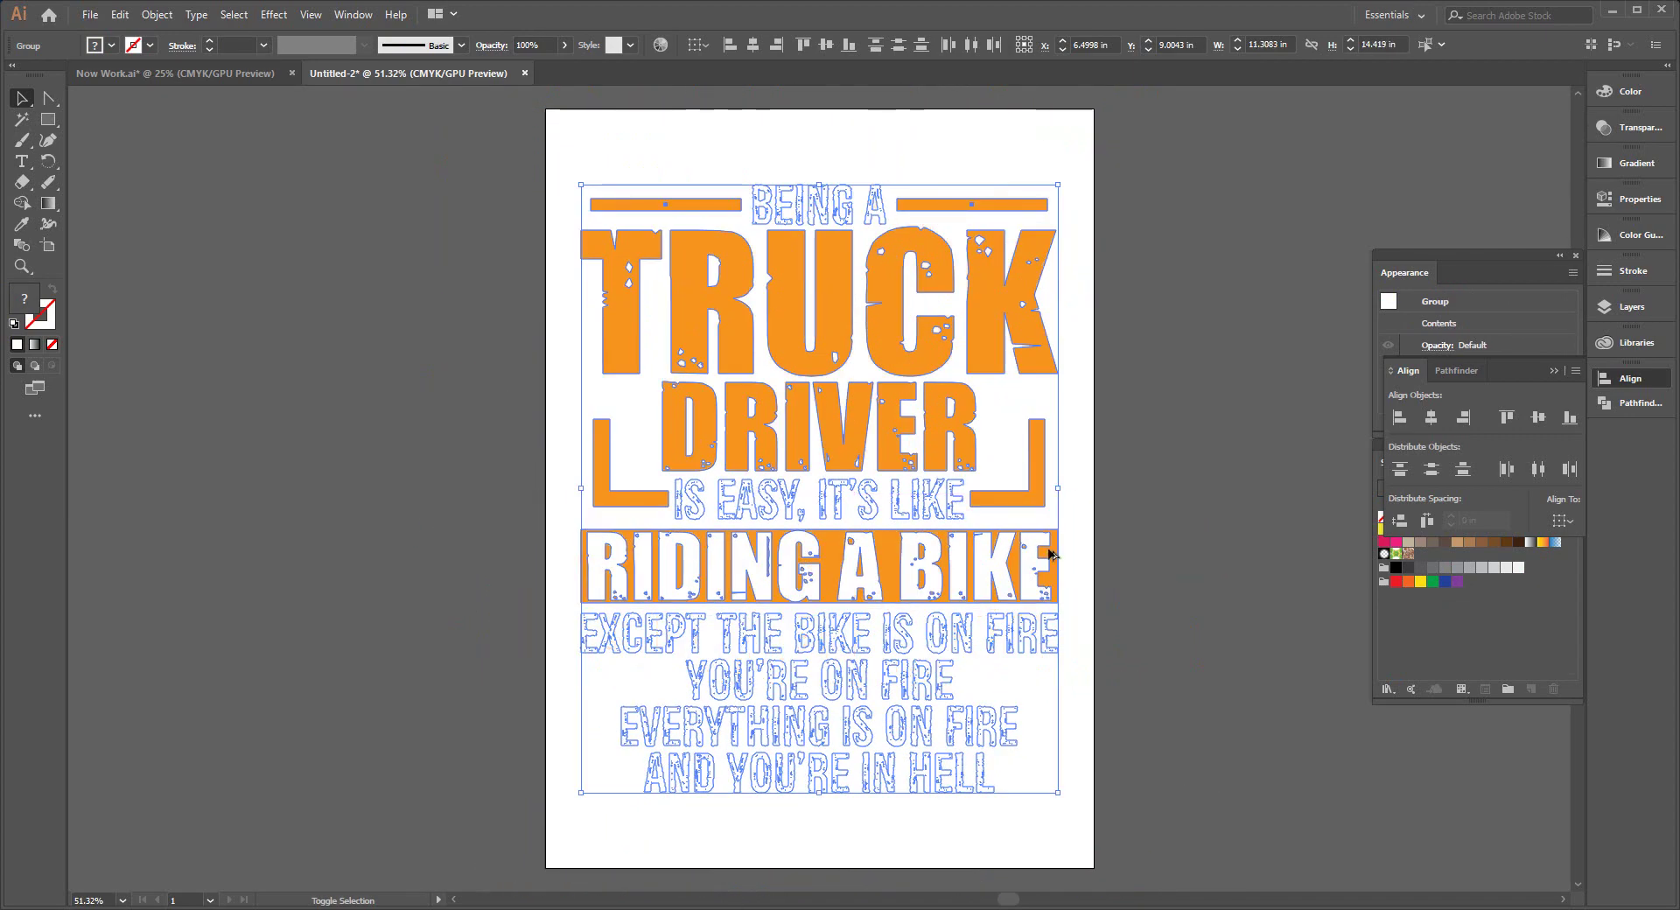
drag(681, 294, 645, 209)
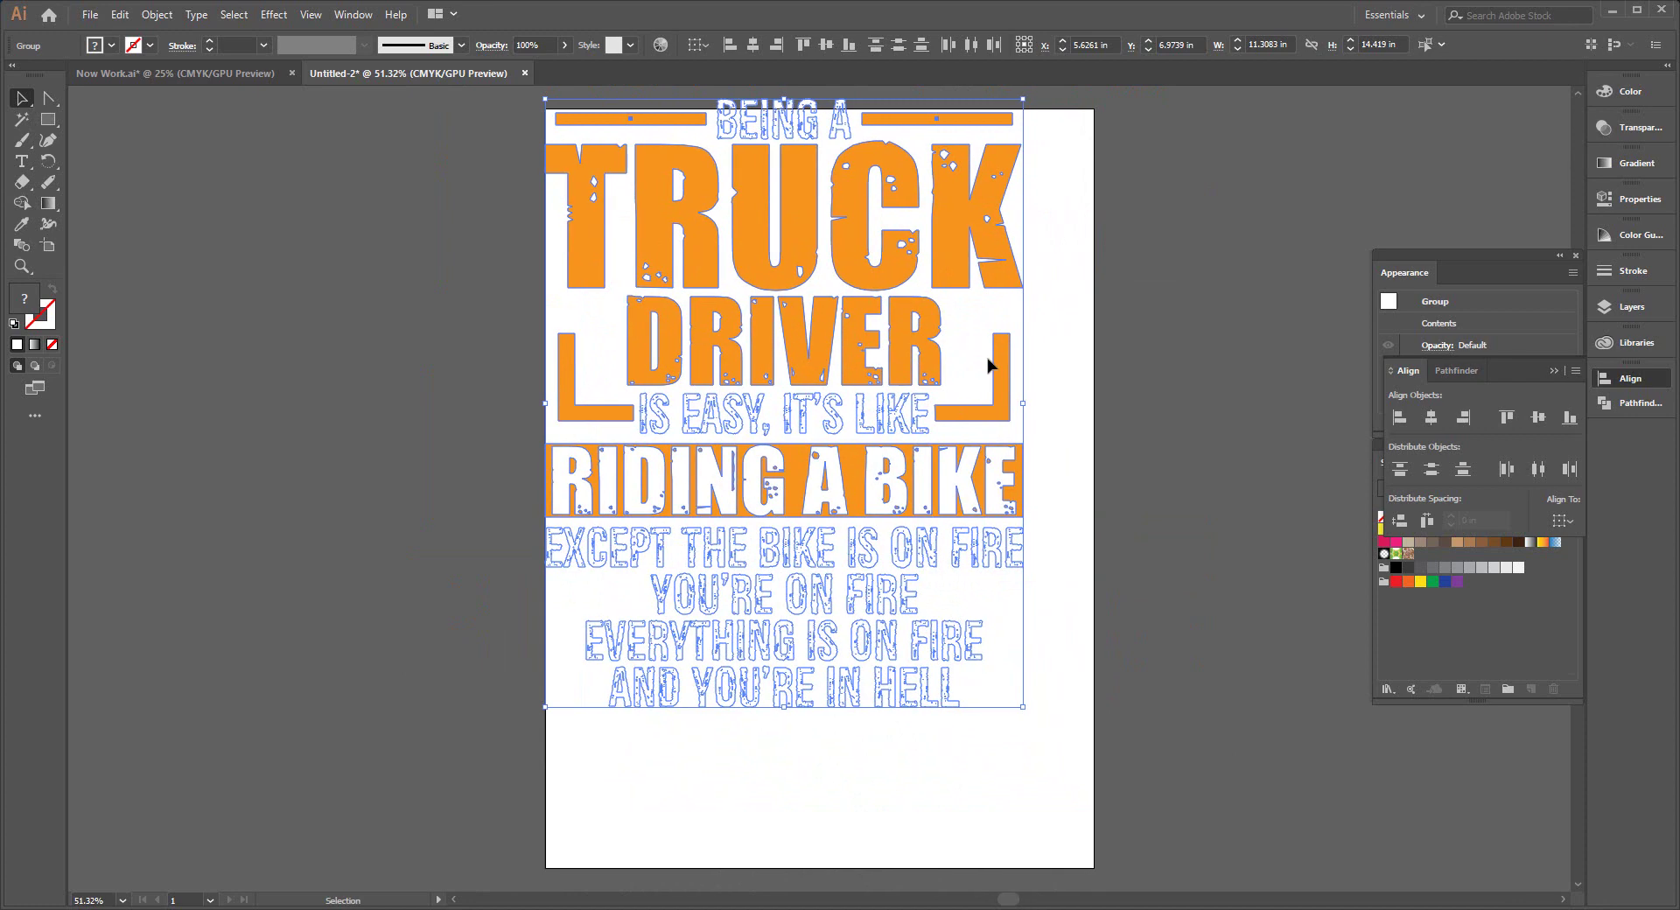
key(Down)
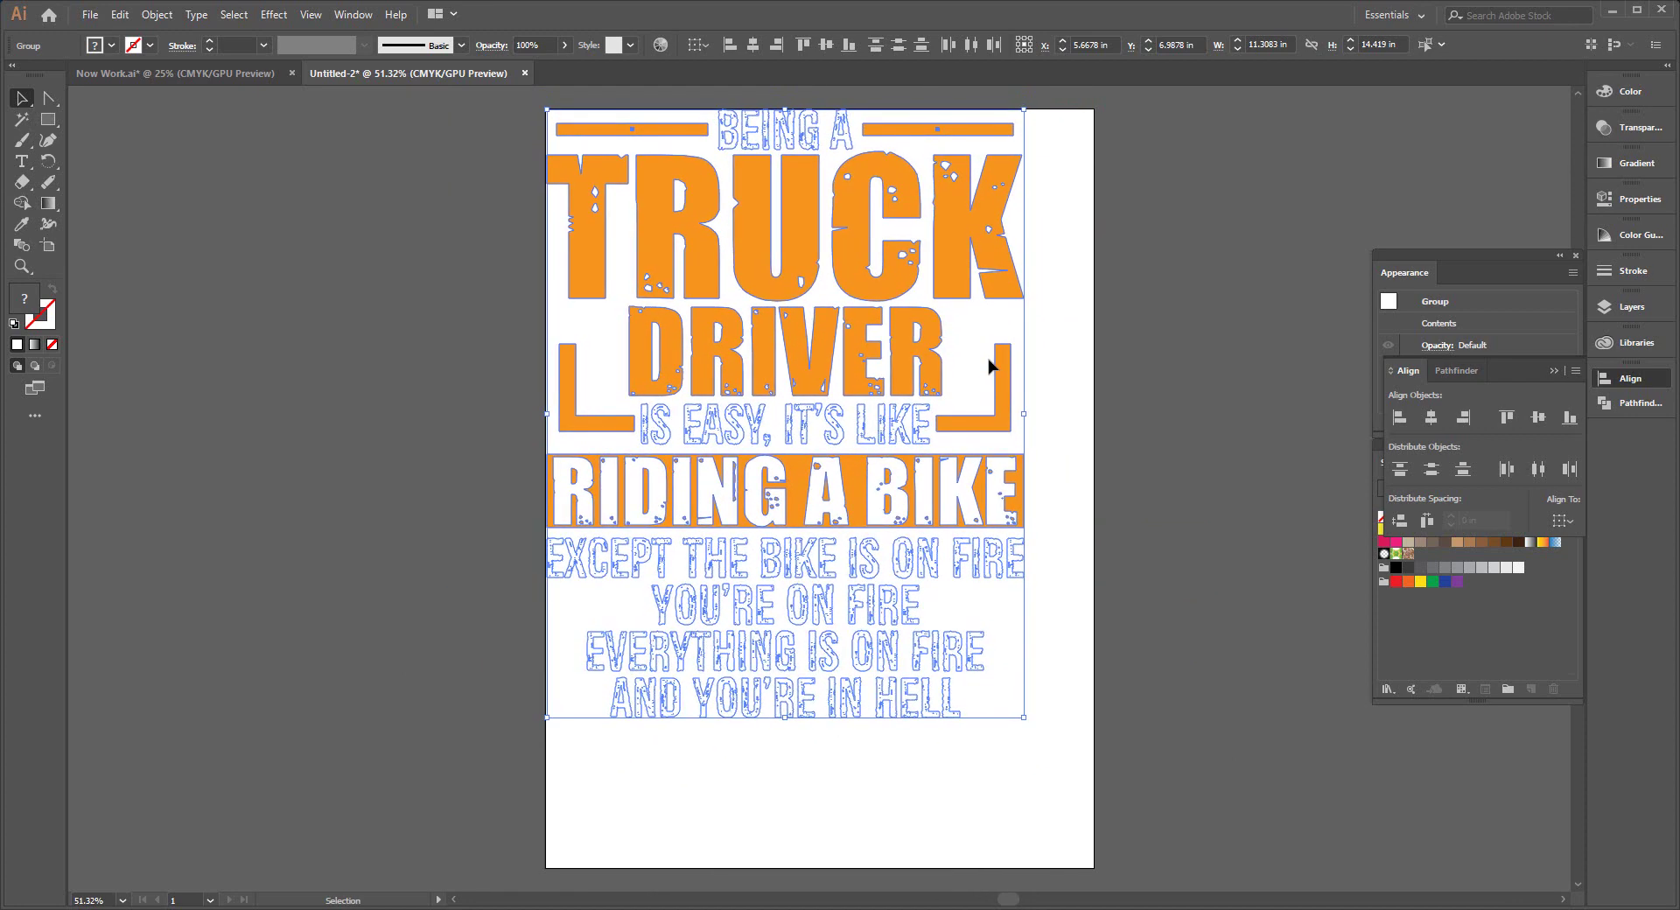
key(Down)
key(Right)
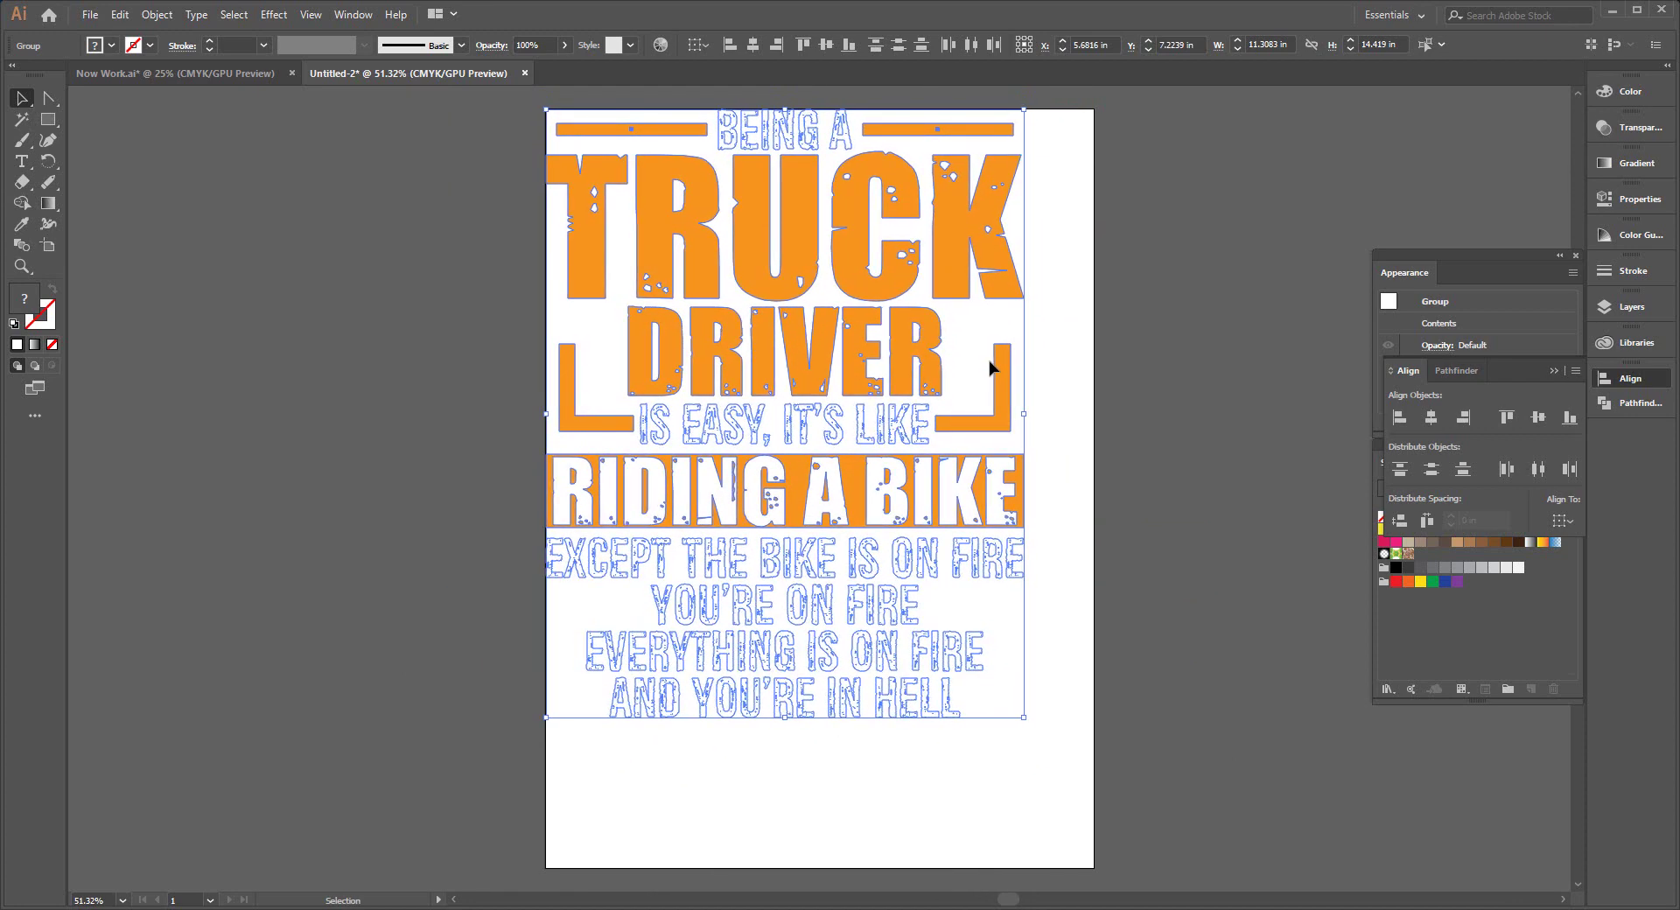
key(Down)
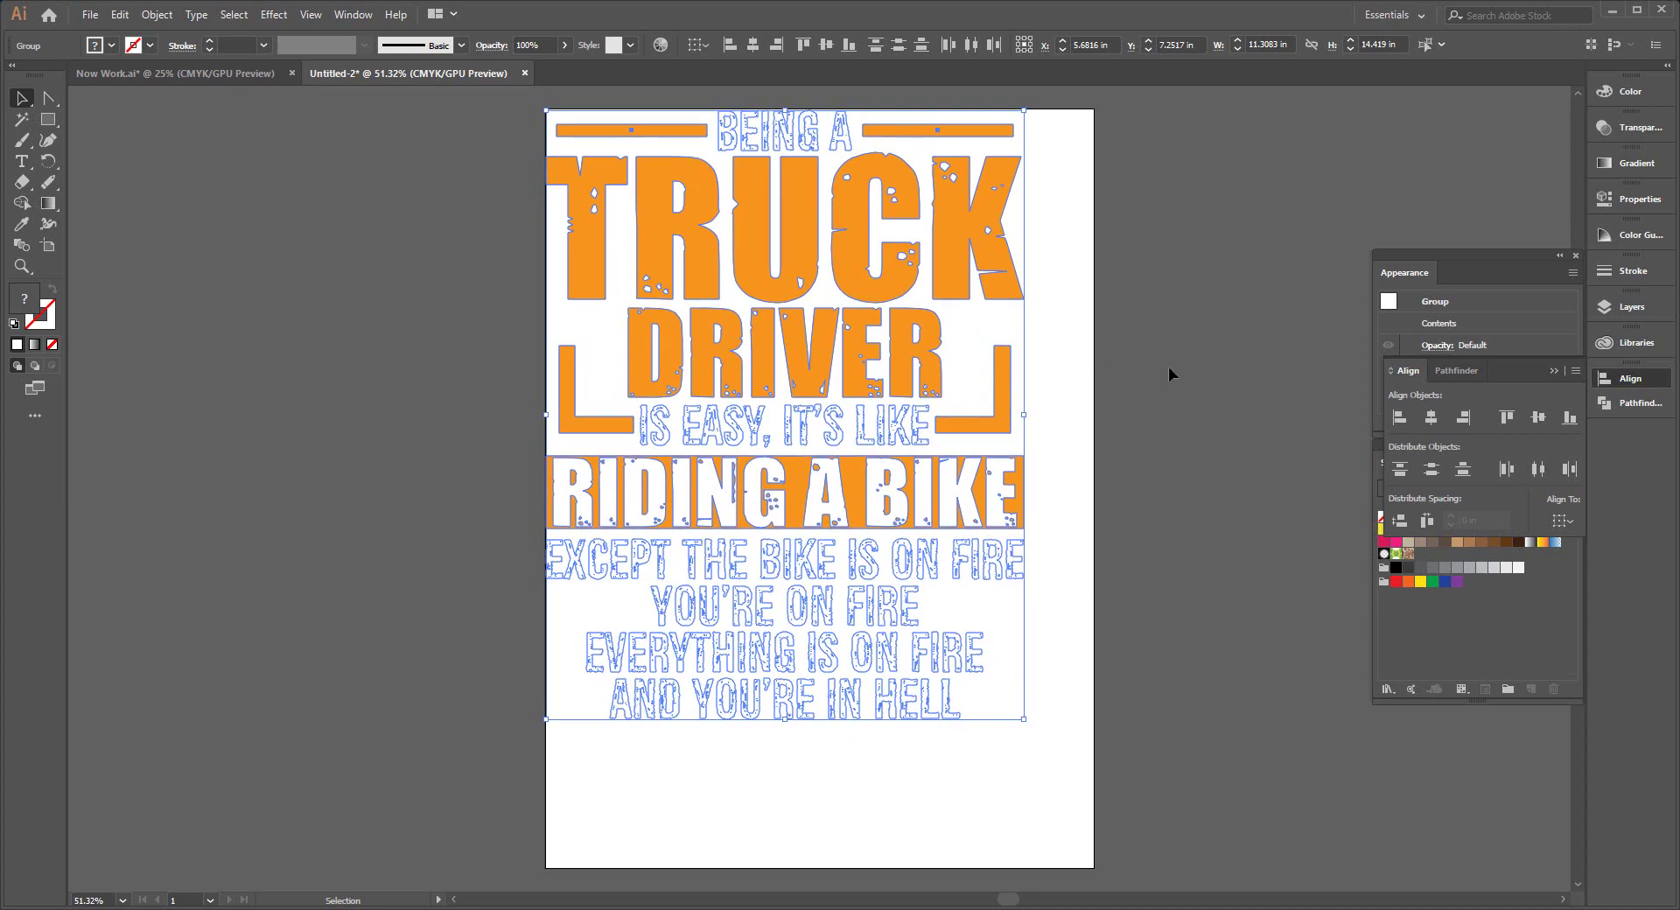
drag(1025, 722, 1094, 819)
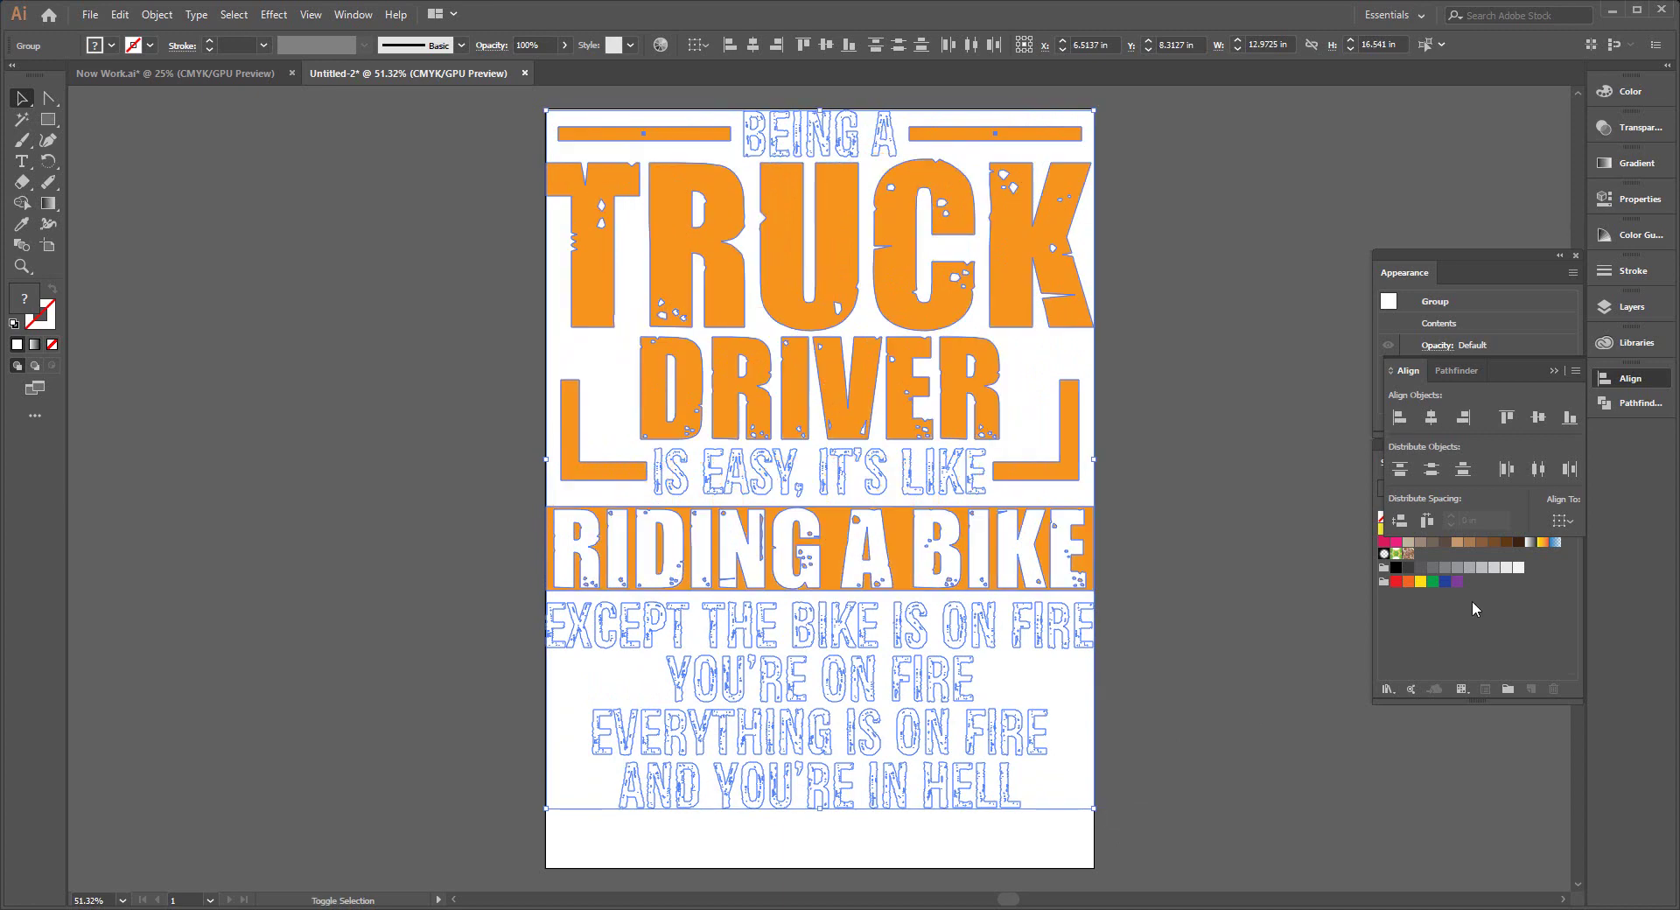
Expand the pasted artwork into filled paths with Object > Expand.
click(157, 15)
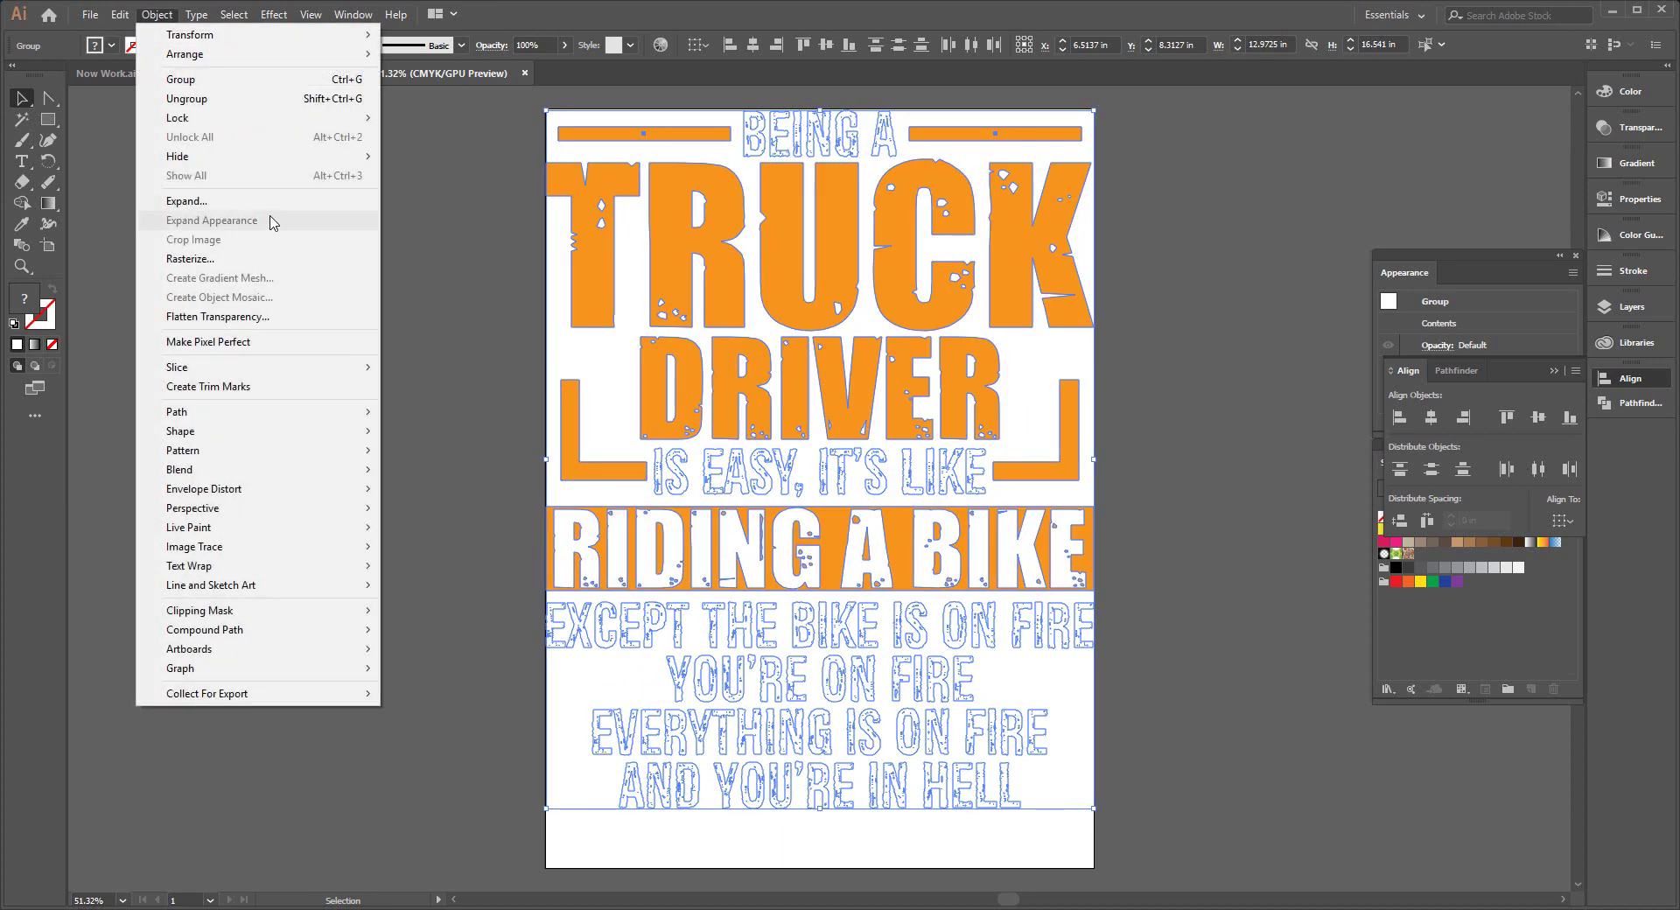
click(250, 194)
click(157, 14)
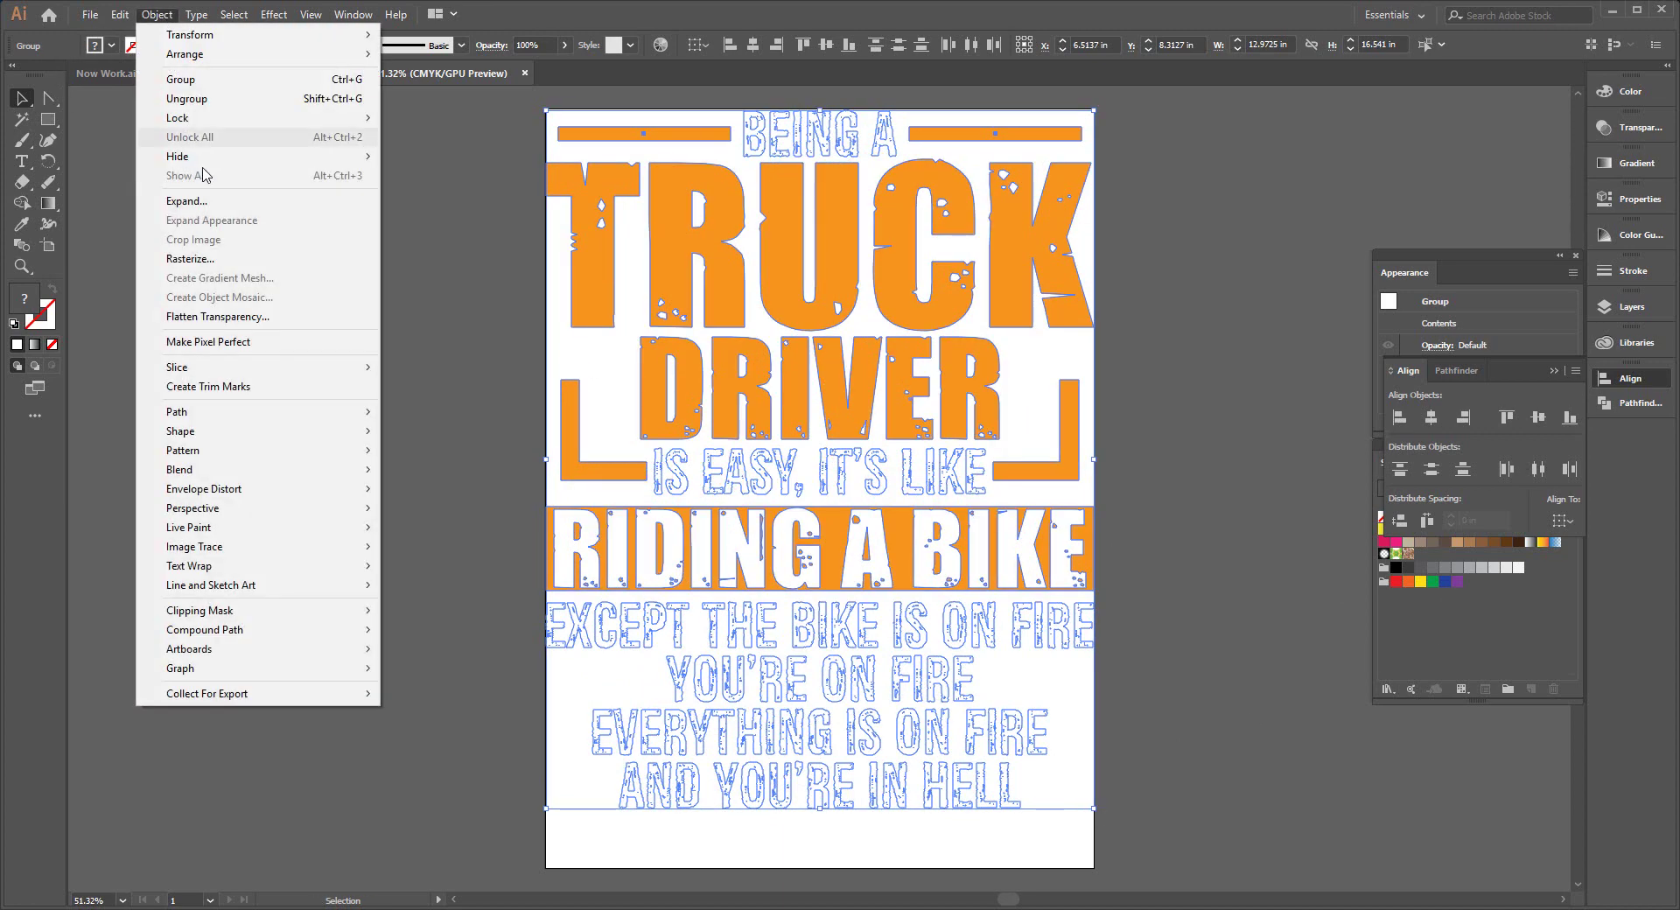
click(230, 207)
Save the document to the Desktop as Illustrator EPS 'Truck Driver.eps' with default EPS options.
key(ctrl+s)
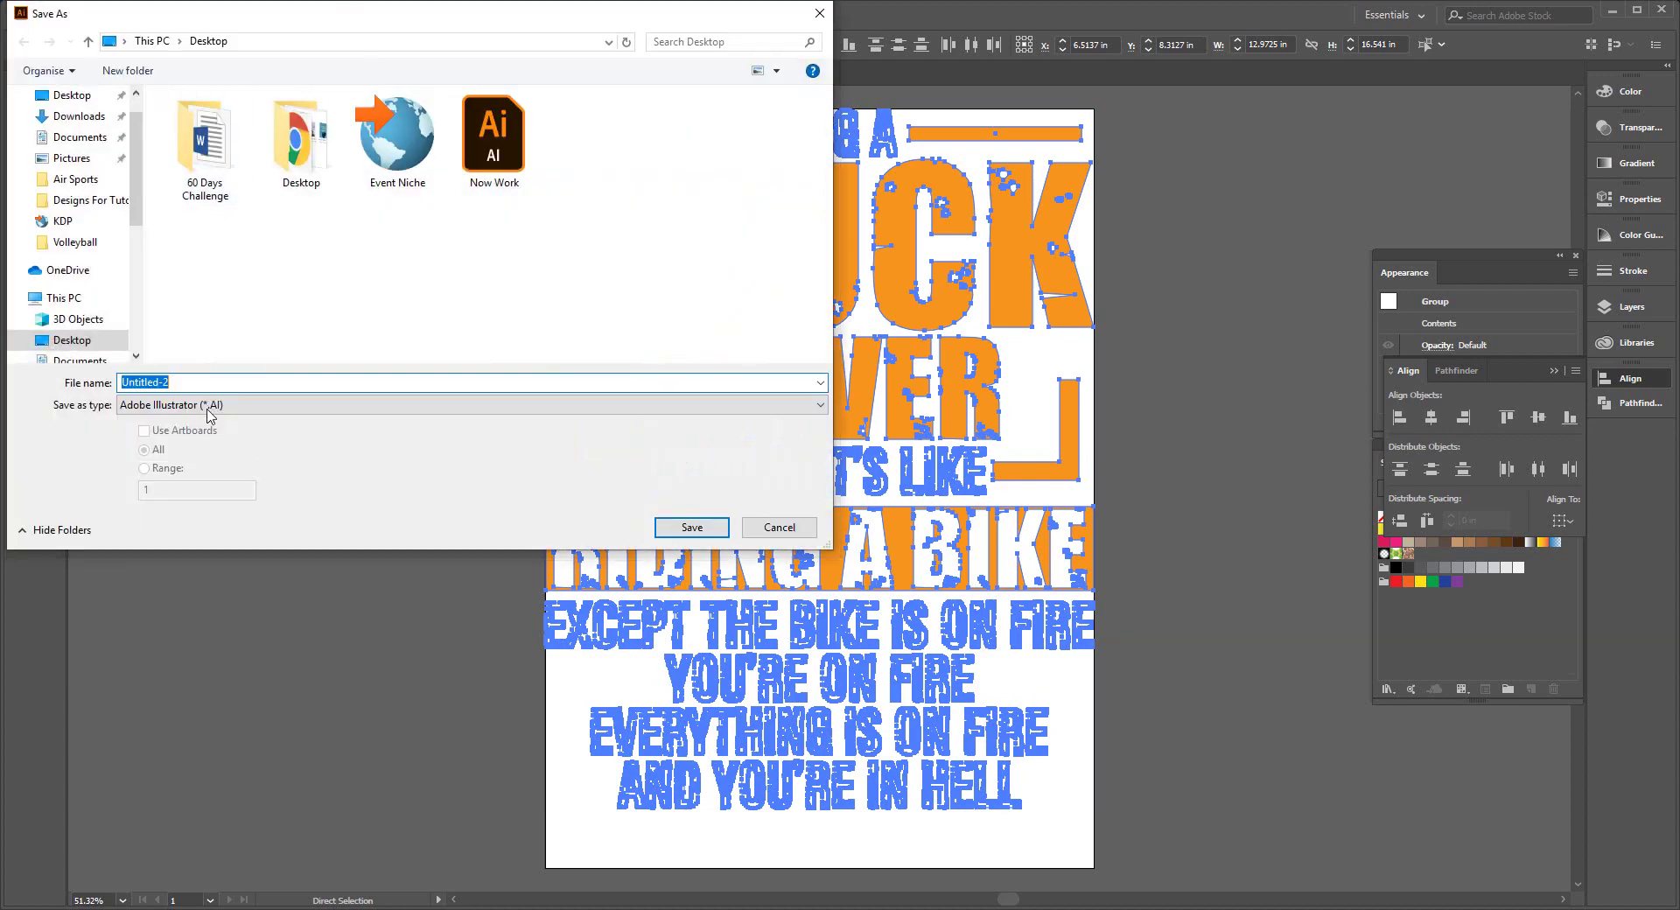
click(219, 405)
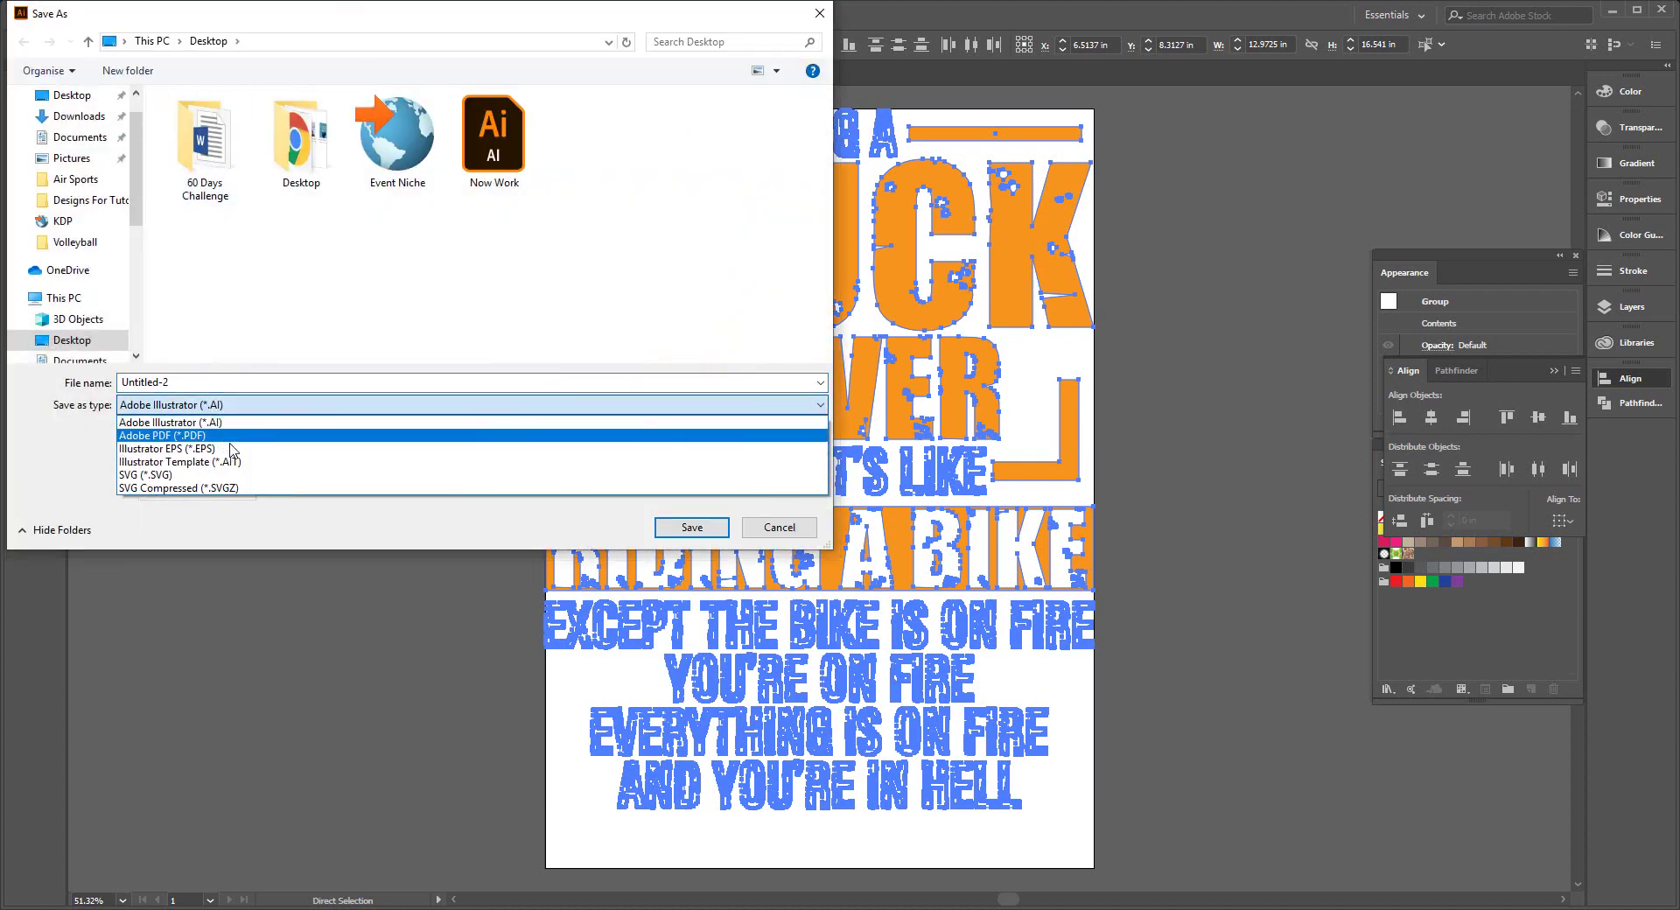
click(258, 457)
click(206, 385)
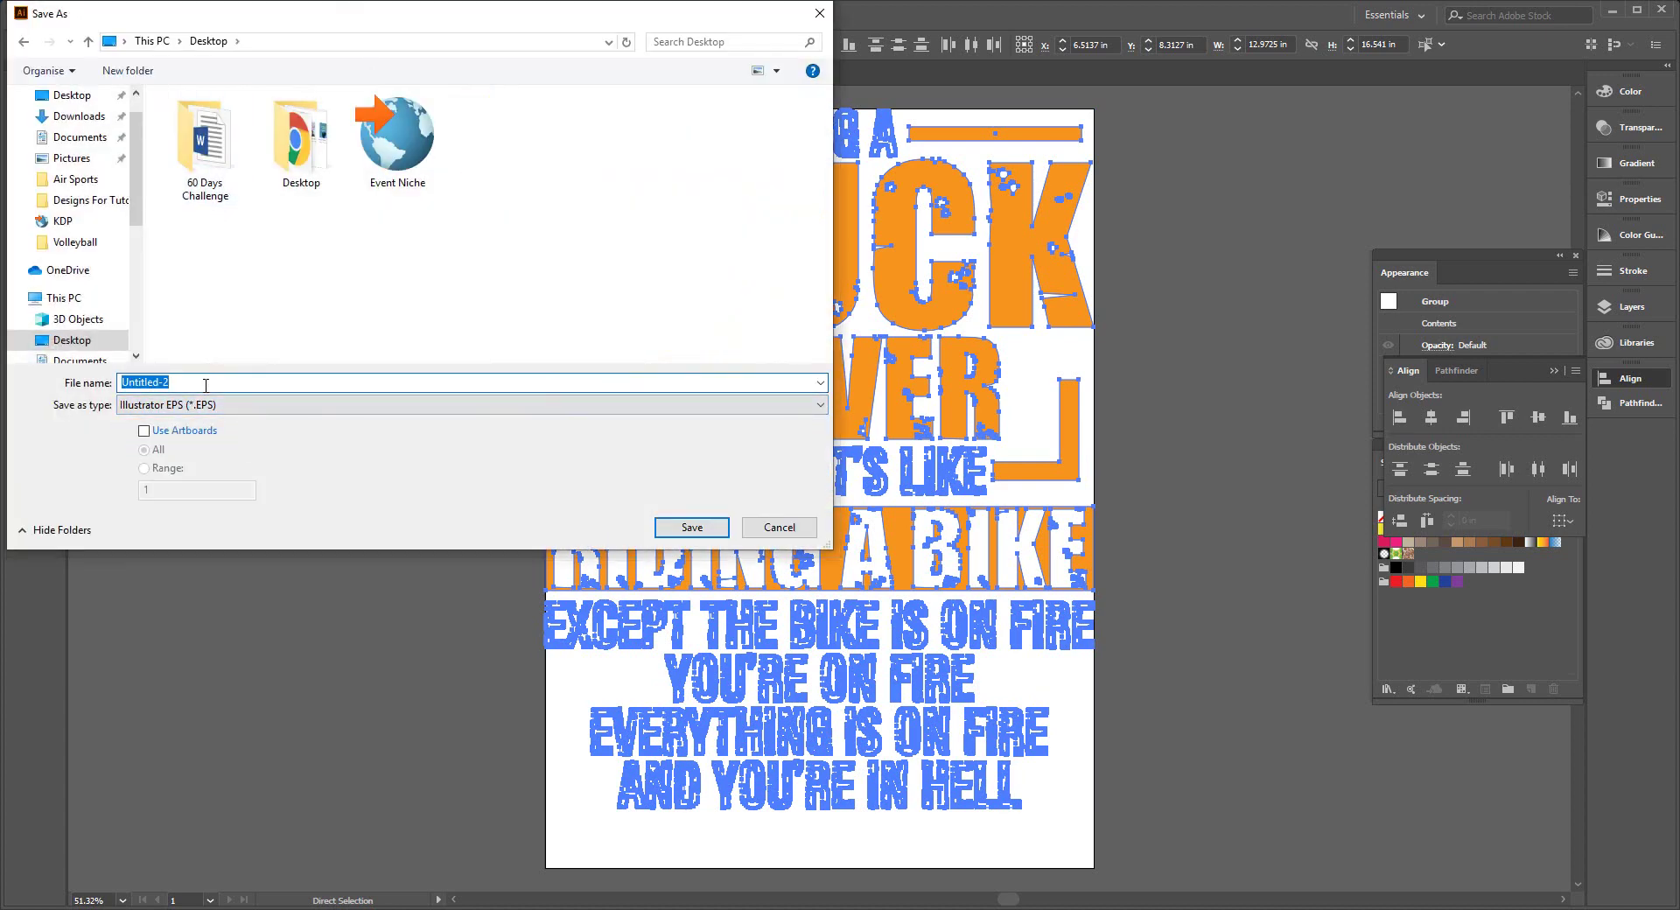
text(Truck Driver)
key(Return)
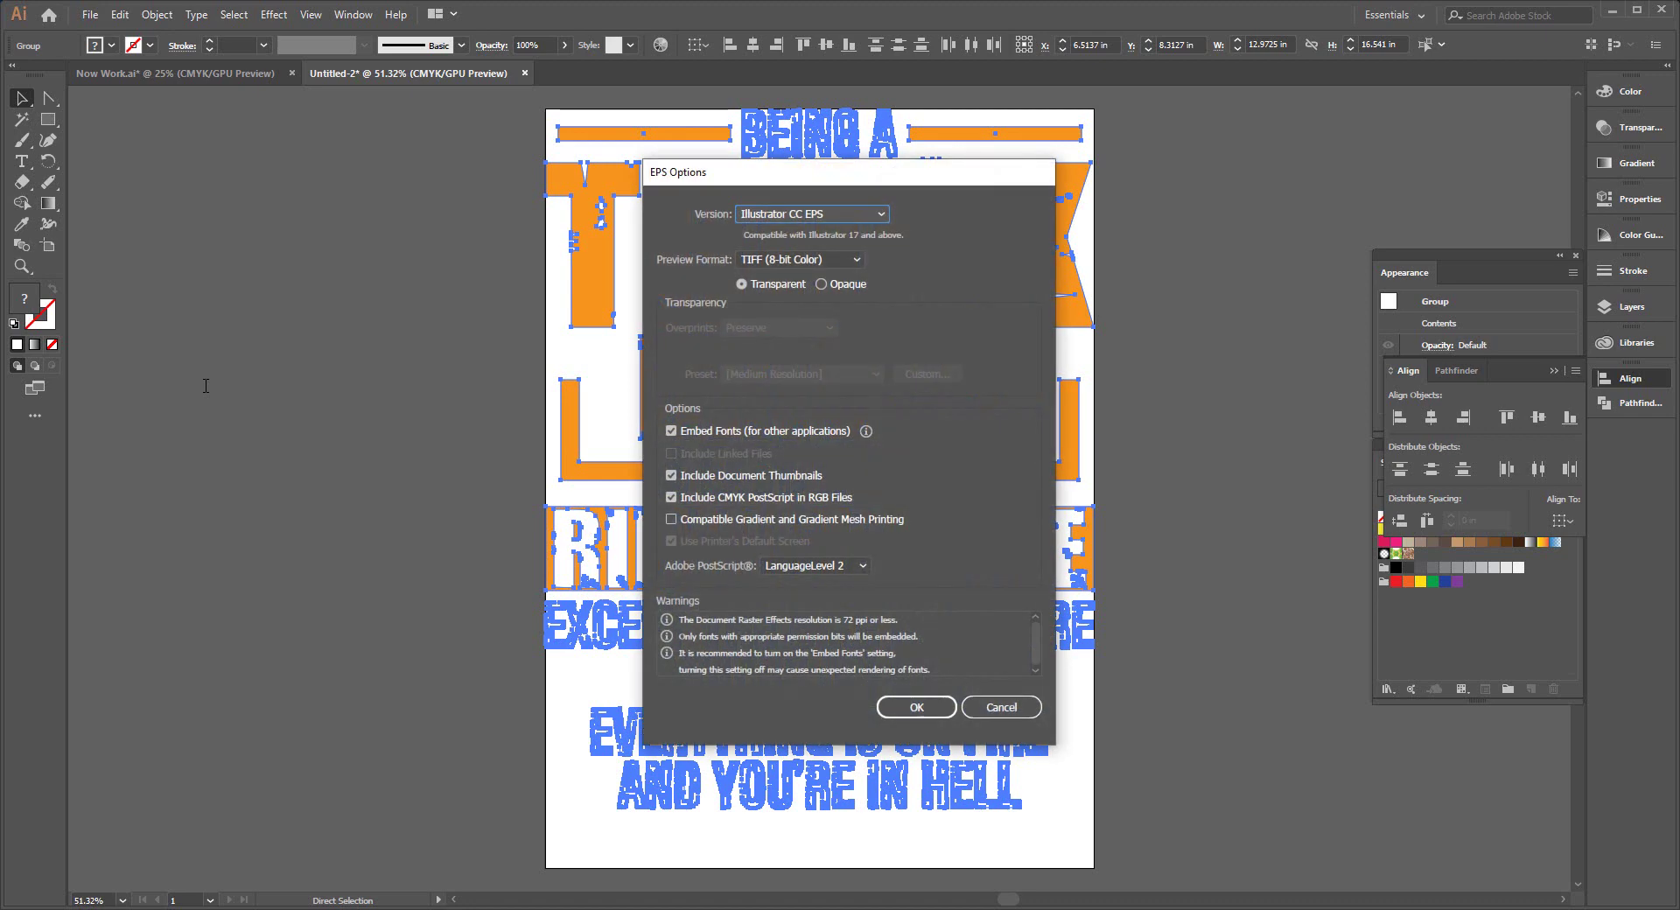
key(Return)
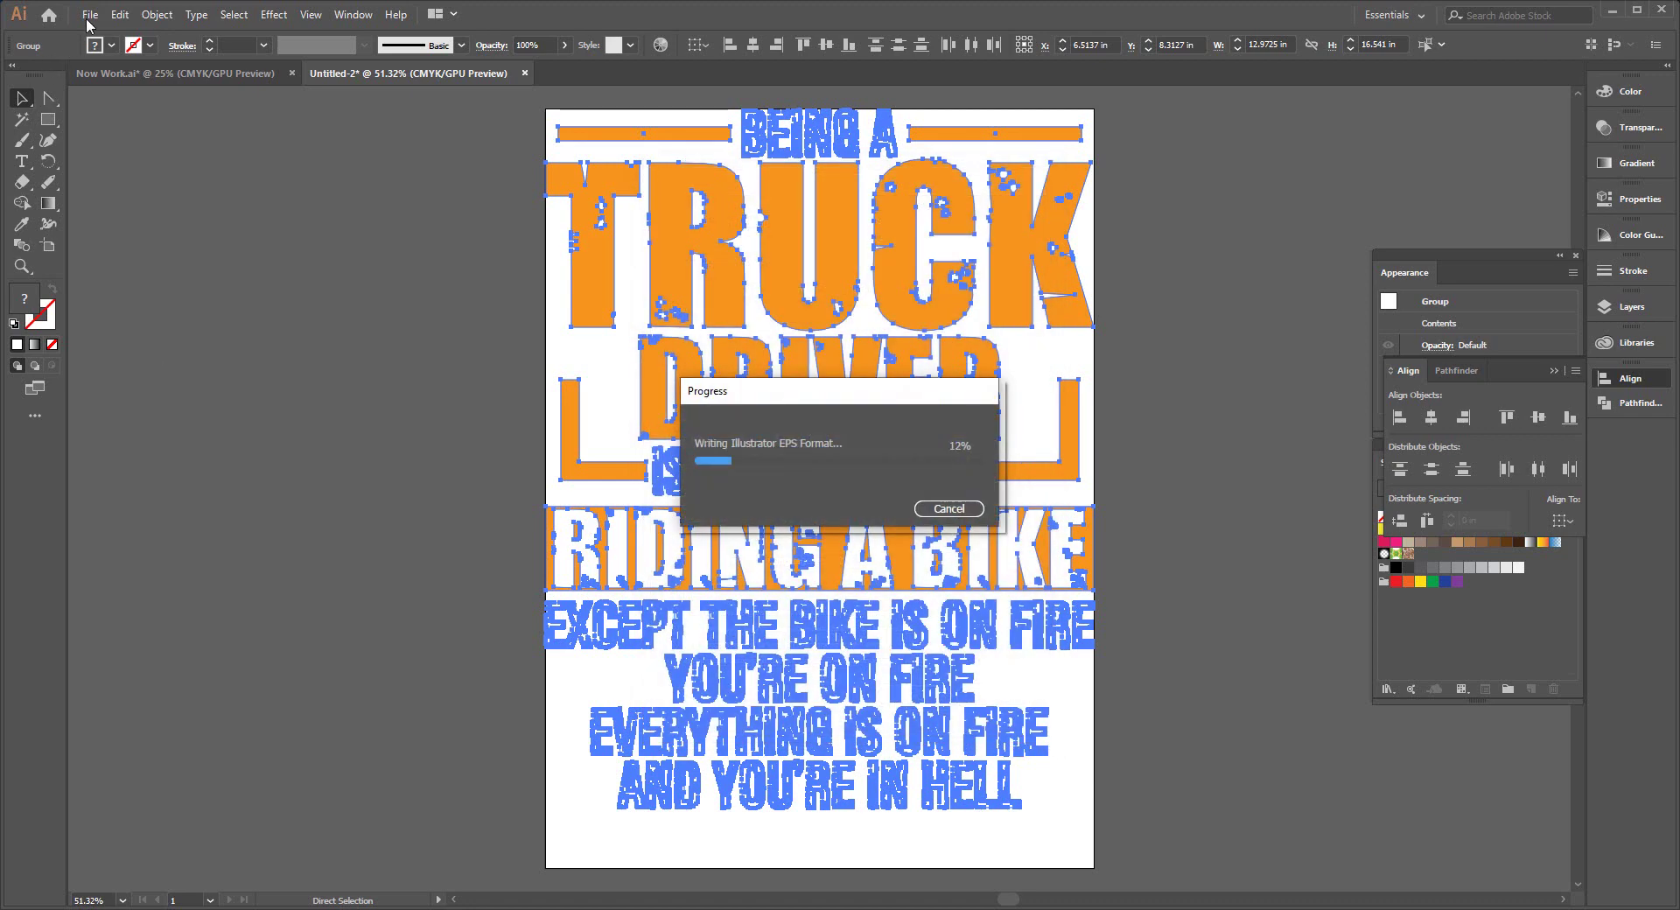
click(89, 17)
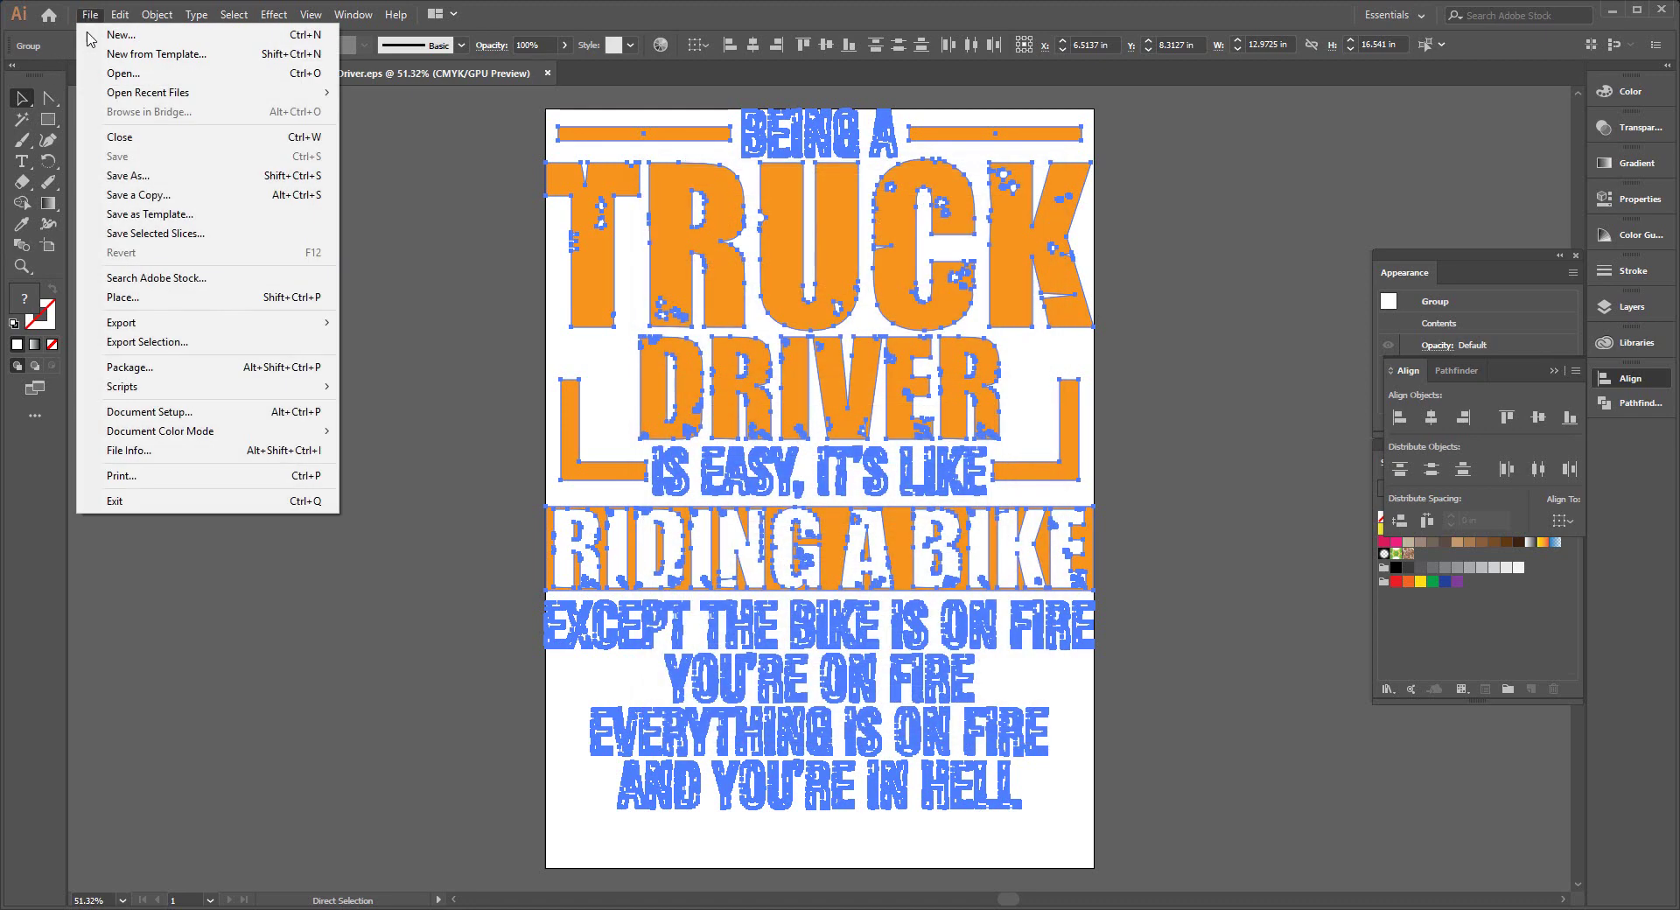
mouse_move(197, 322)
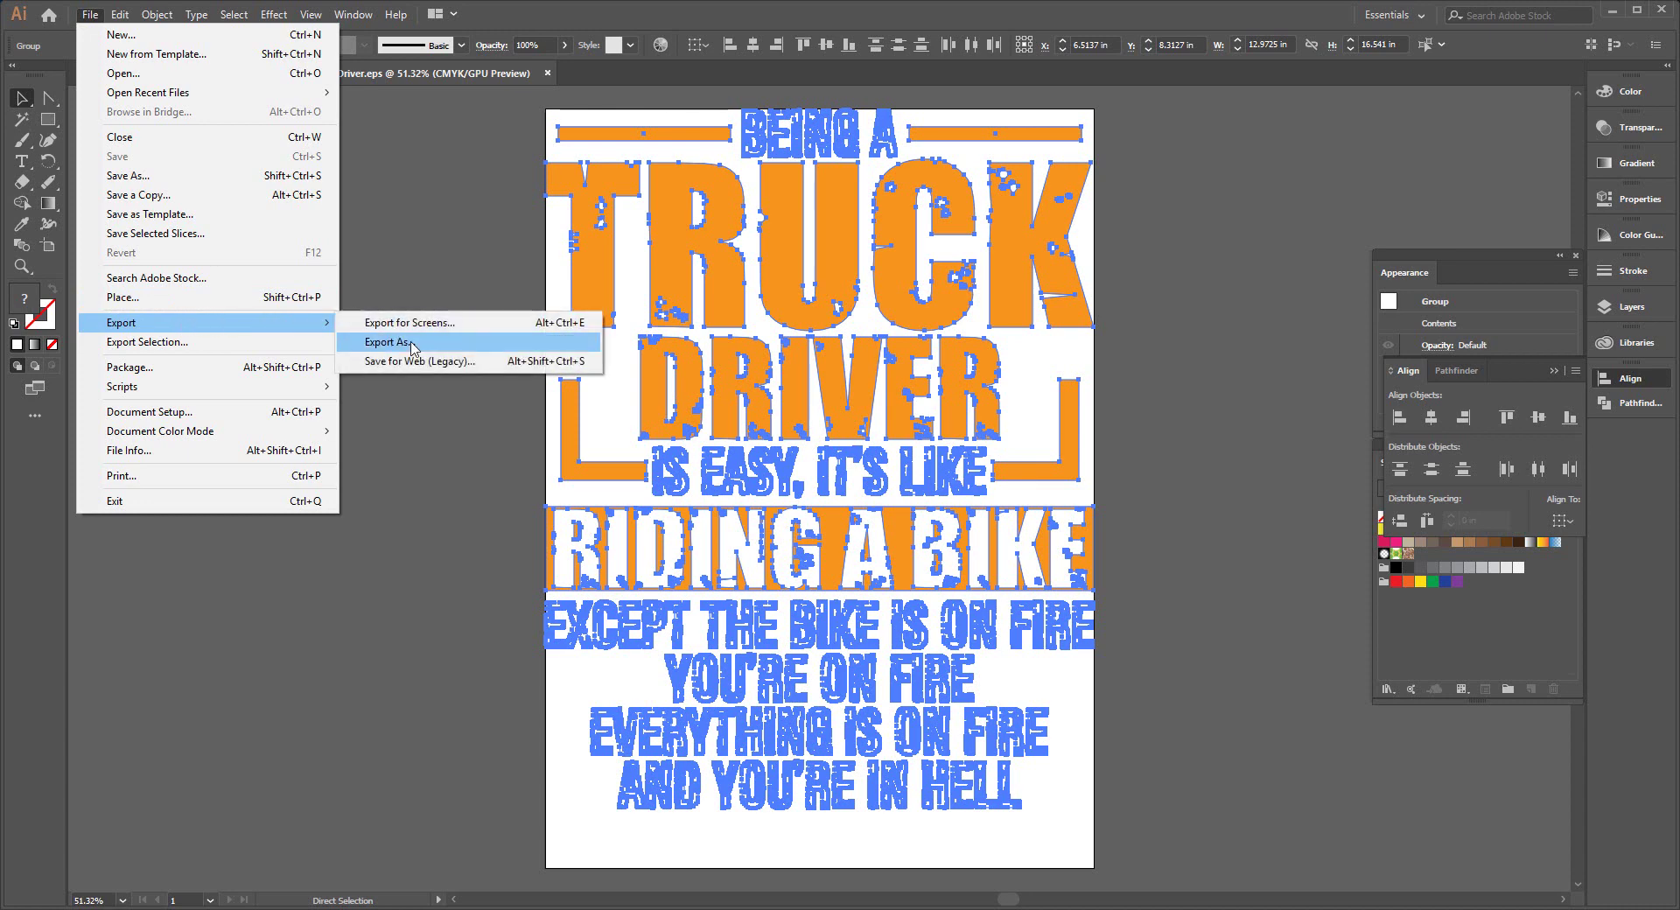
Export Truck Driver.png at High (300 ppi) resolution with a transparent background.
click(412, 346)
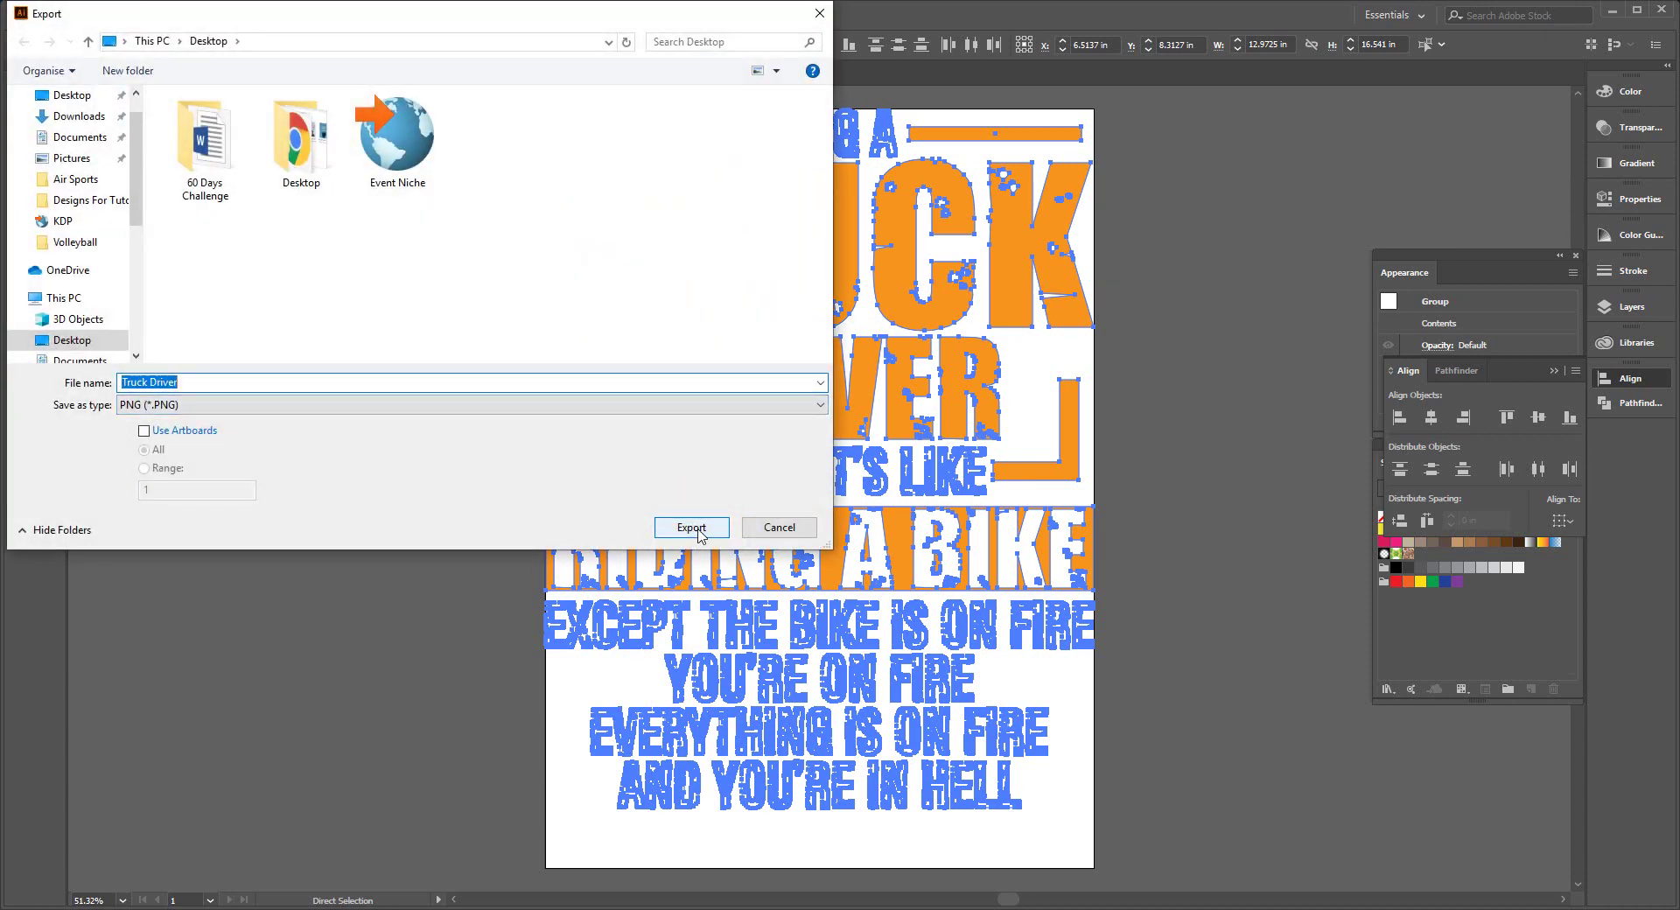
click(691, 528)
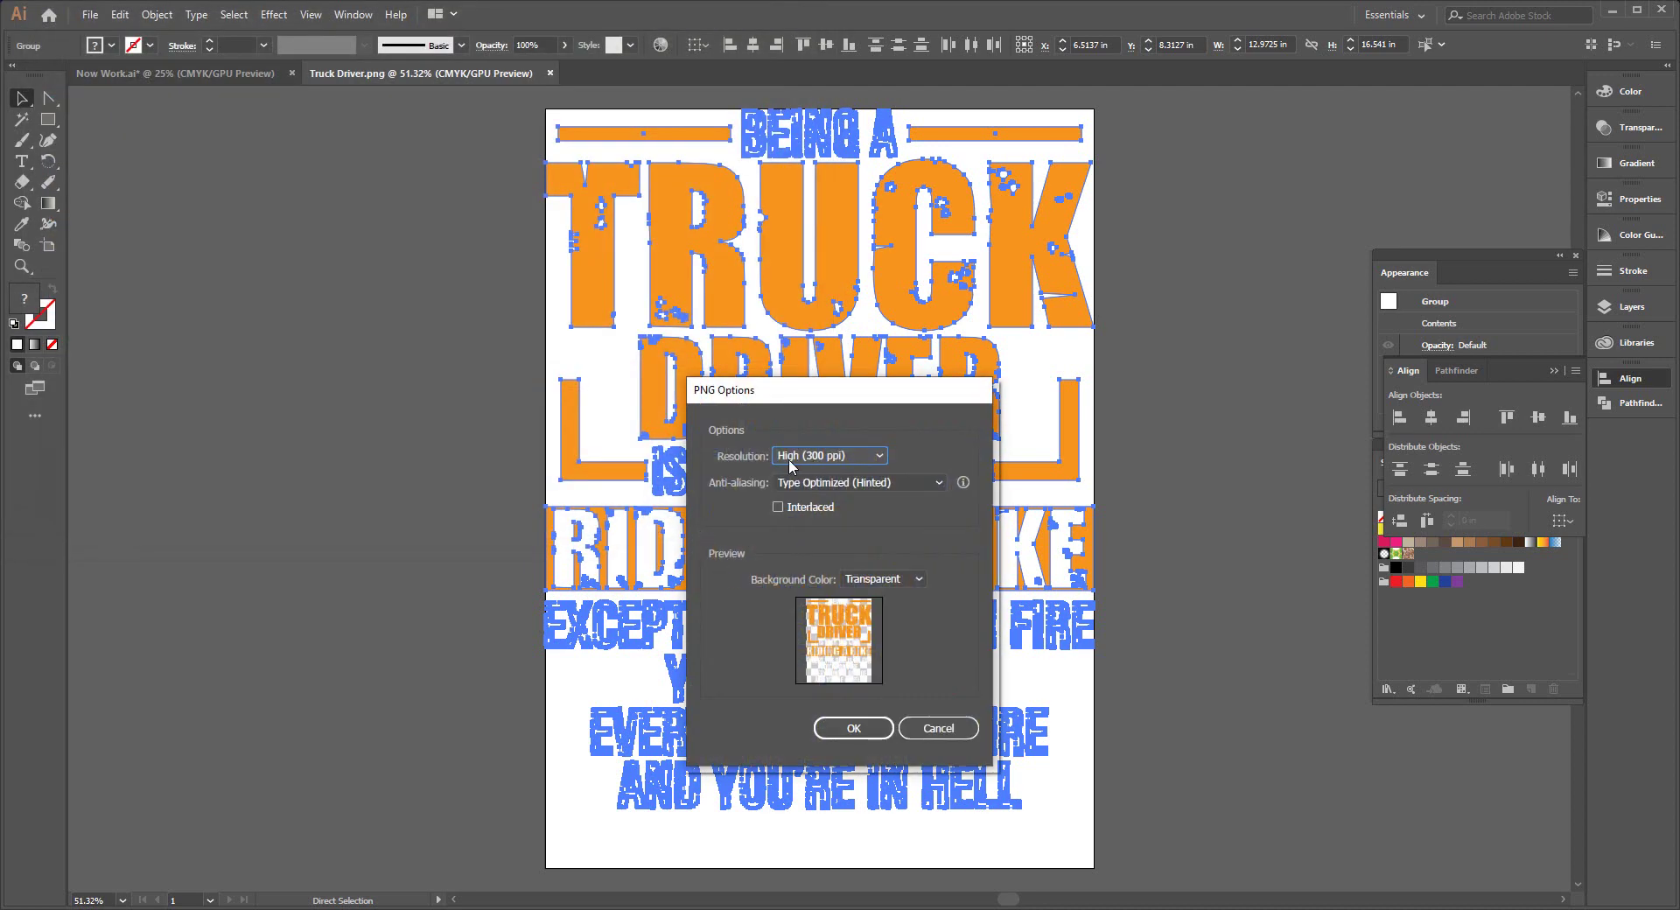
click(822, 459)
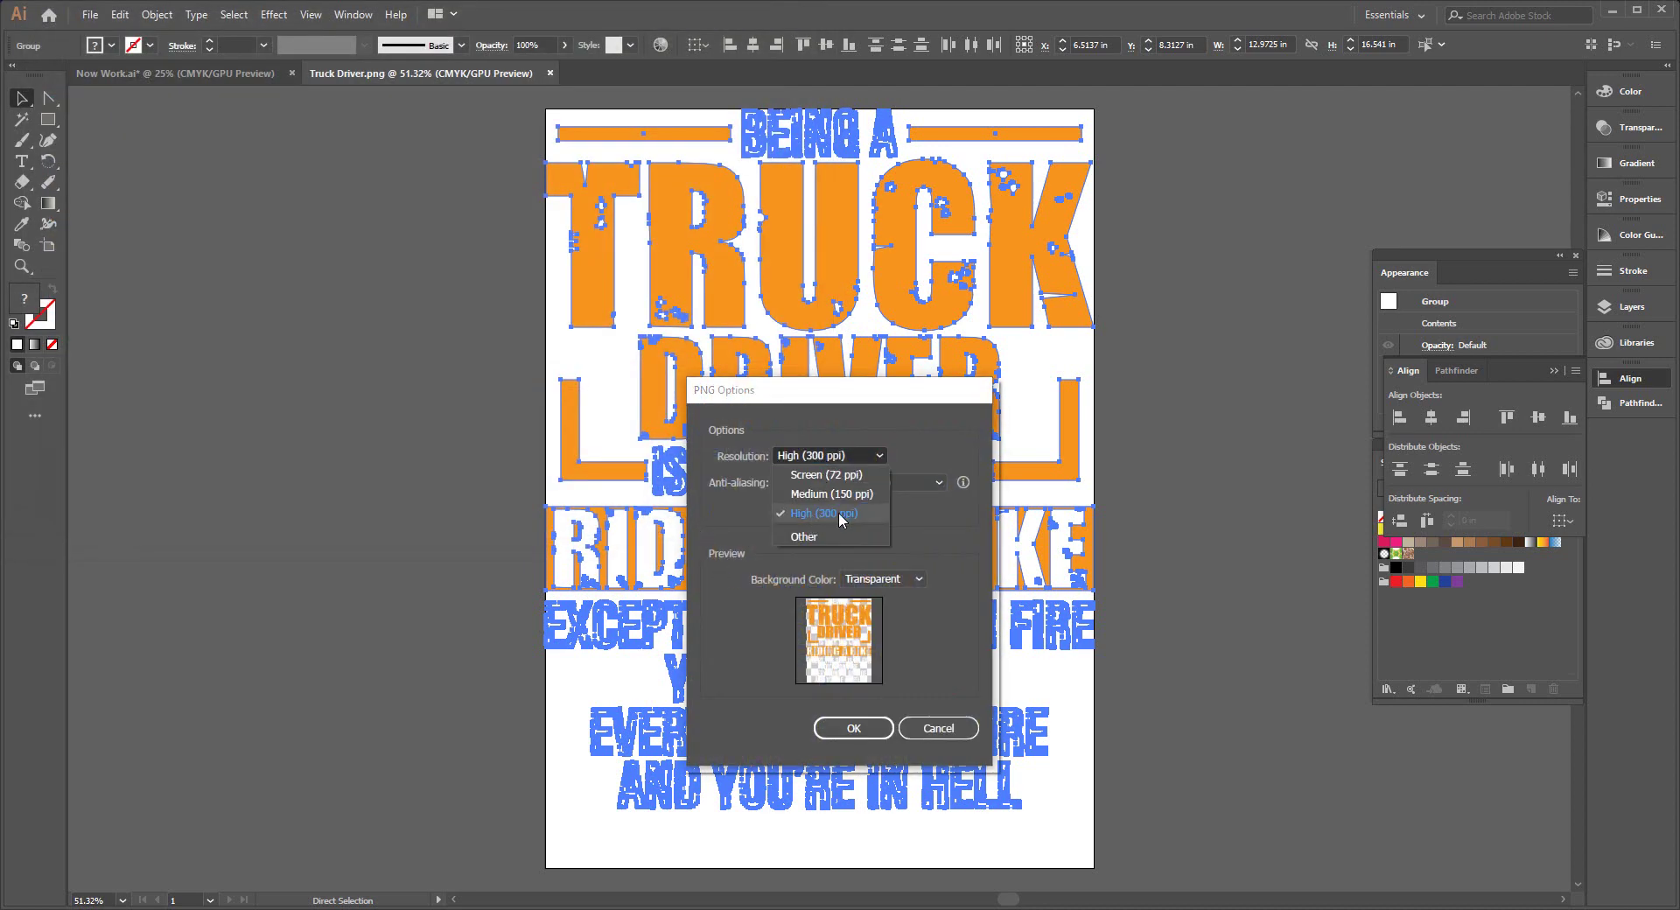
click(841, 520)
click(853, 738)
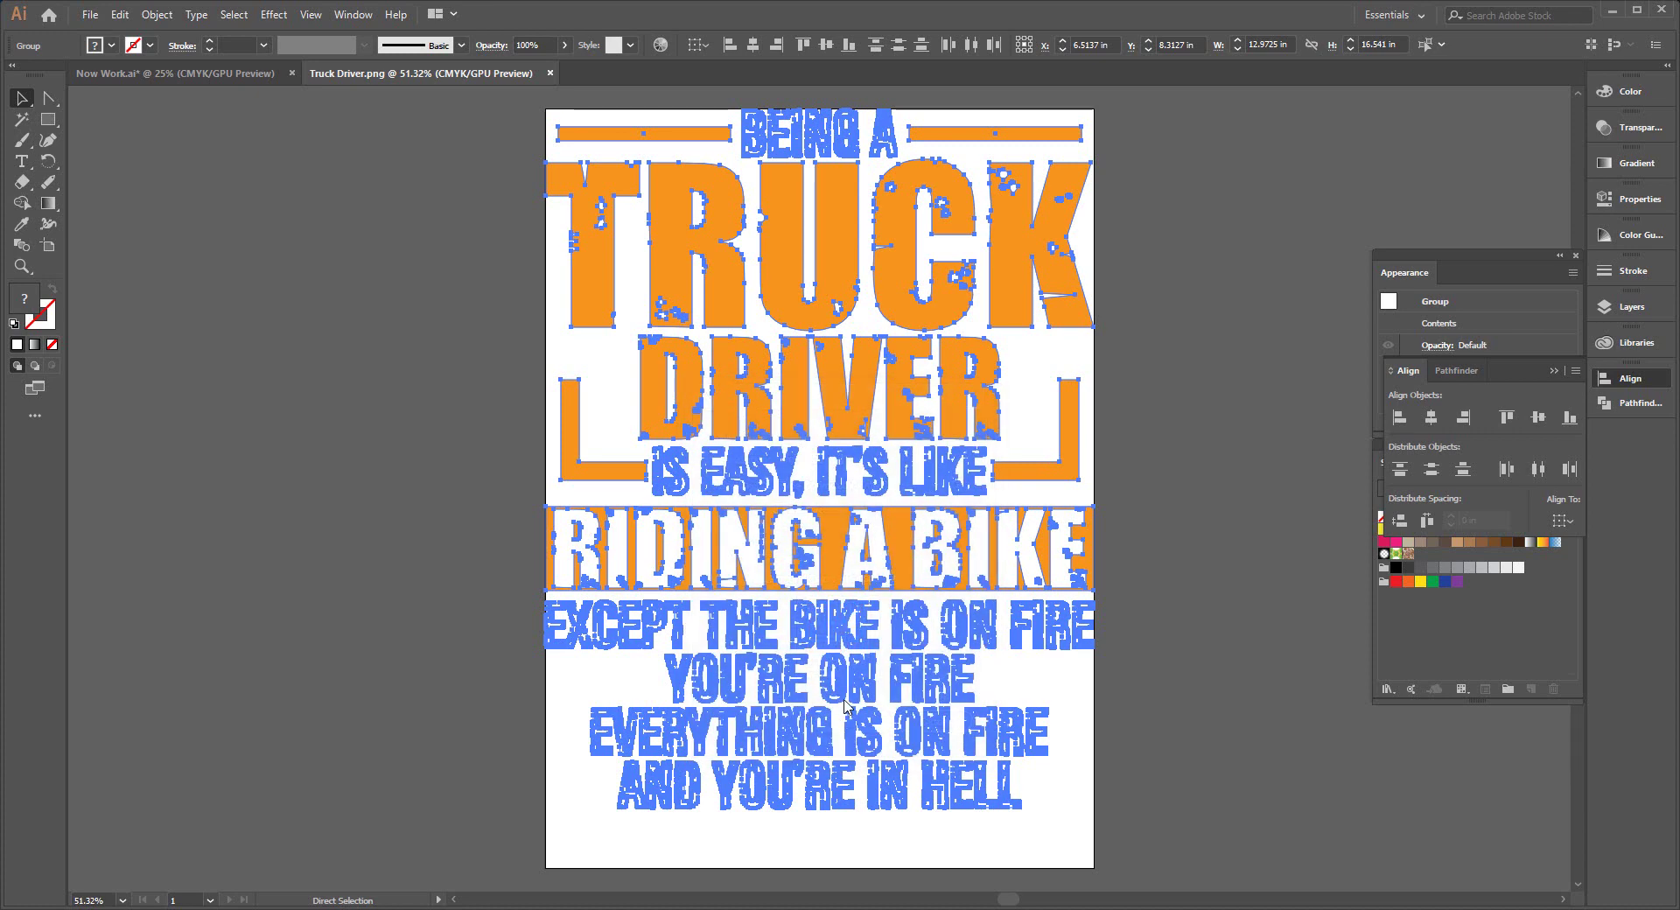